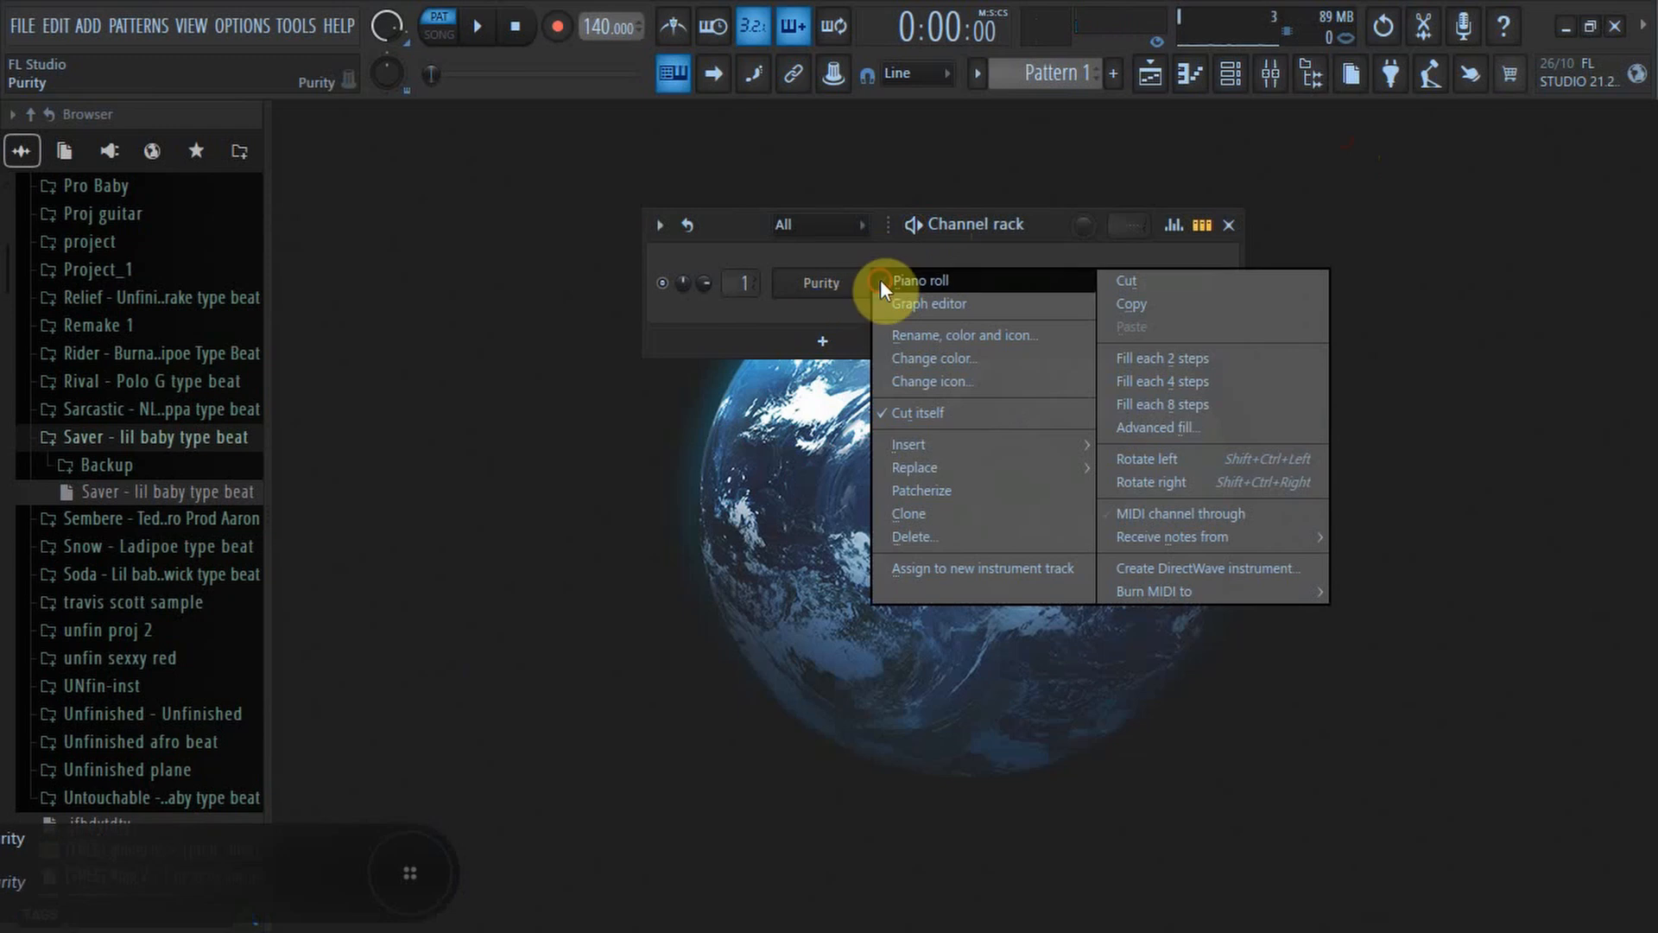
Open the Purity channel's piano roll and place a D#6 note at the start of bar 1.
click(879, 278)
drag(382, 559, 285, 561)
right_click(398, 561)
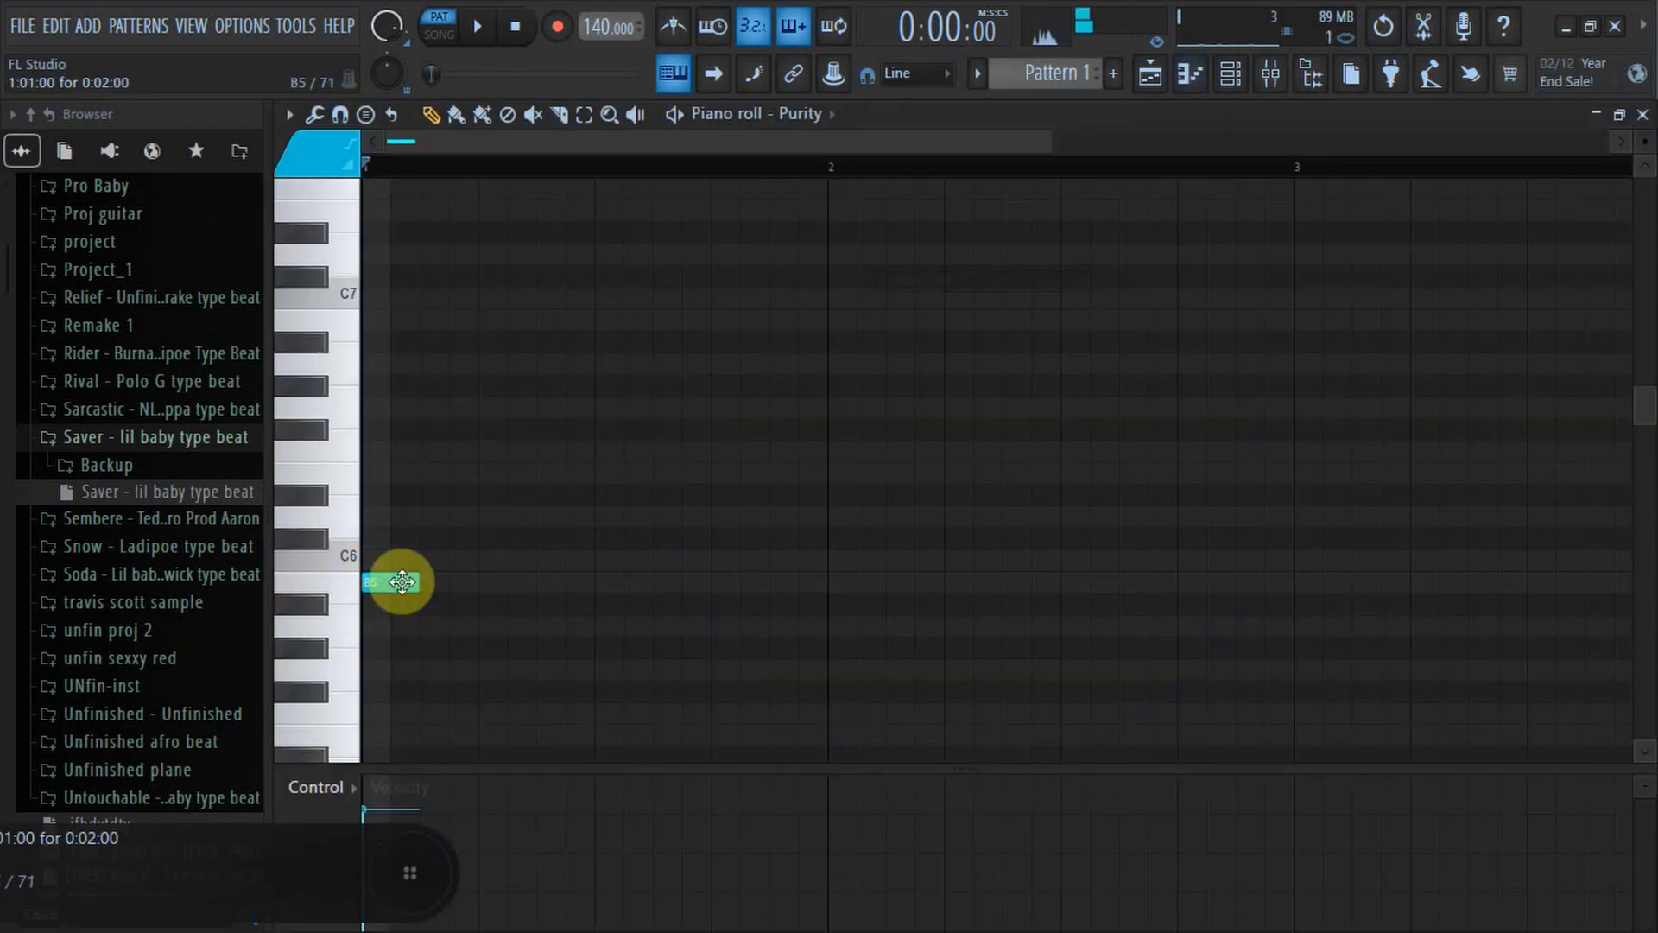
drag(402, 582, 379, 608)
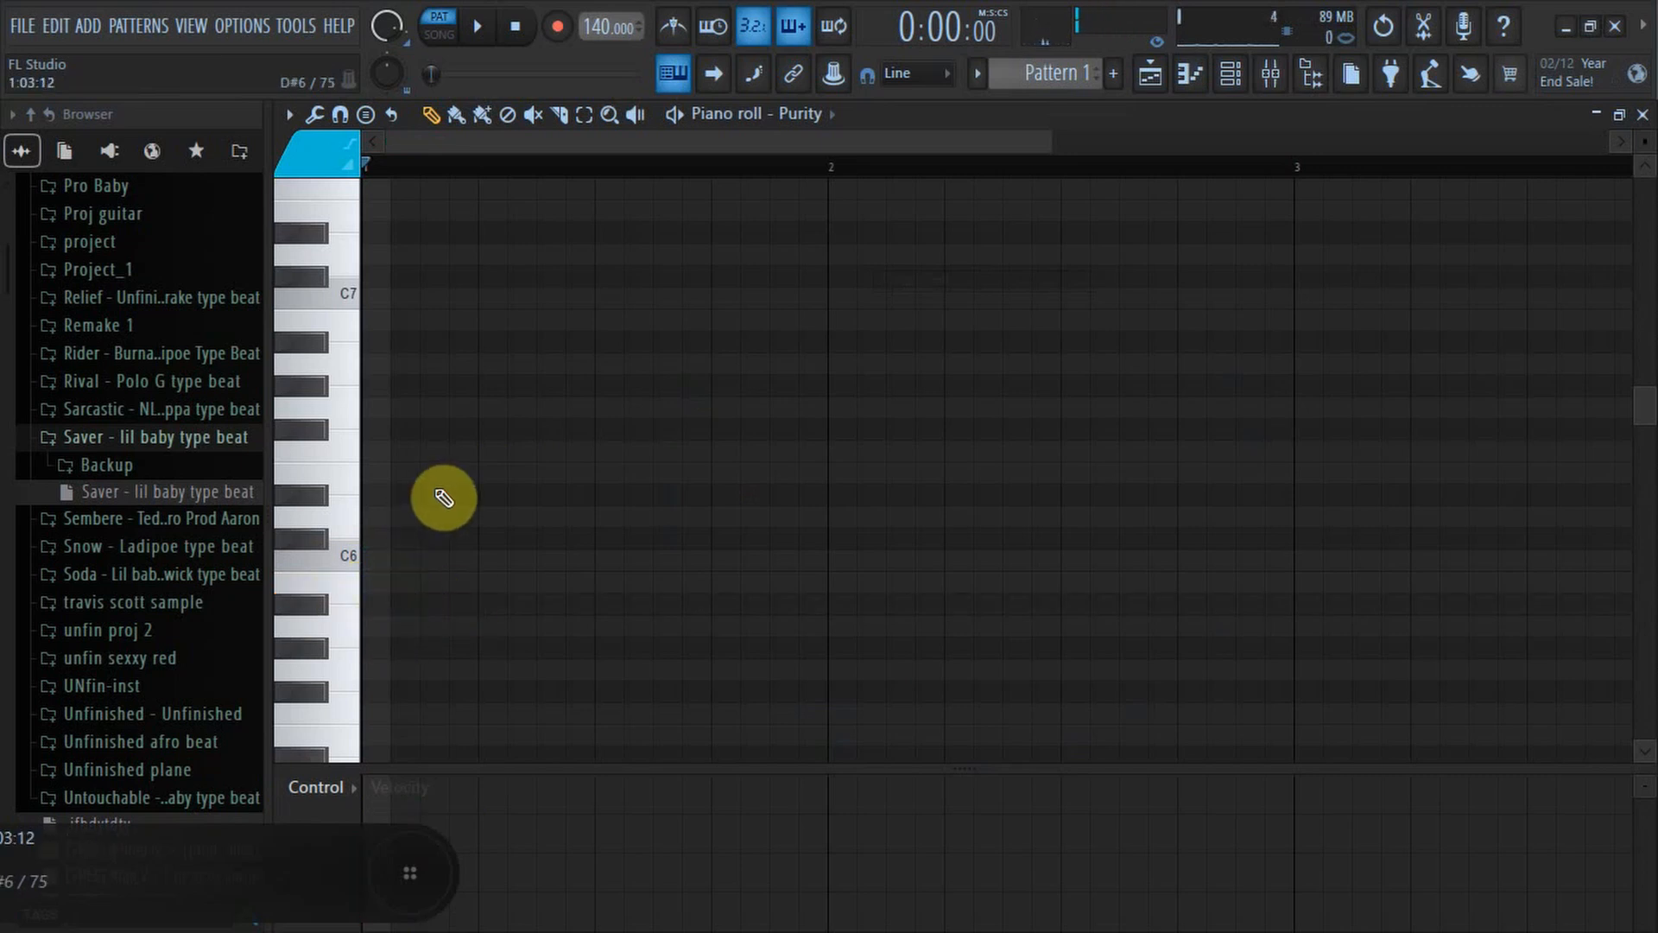
drag(443, 499, 308, 515)
scroll(436, 499, down, 3)
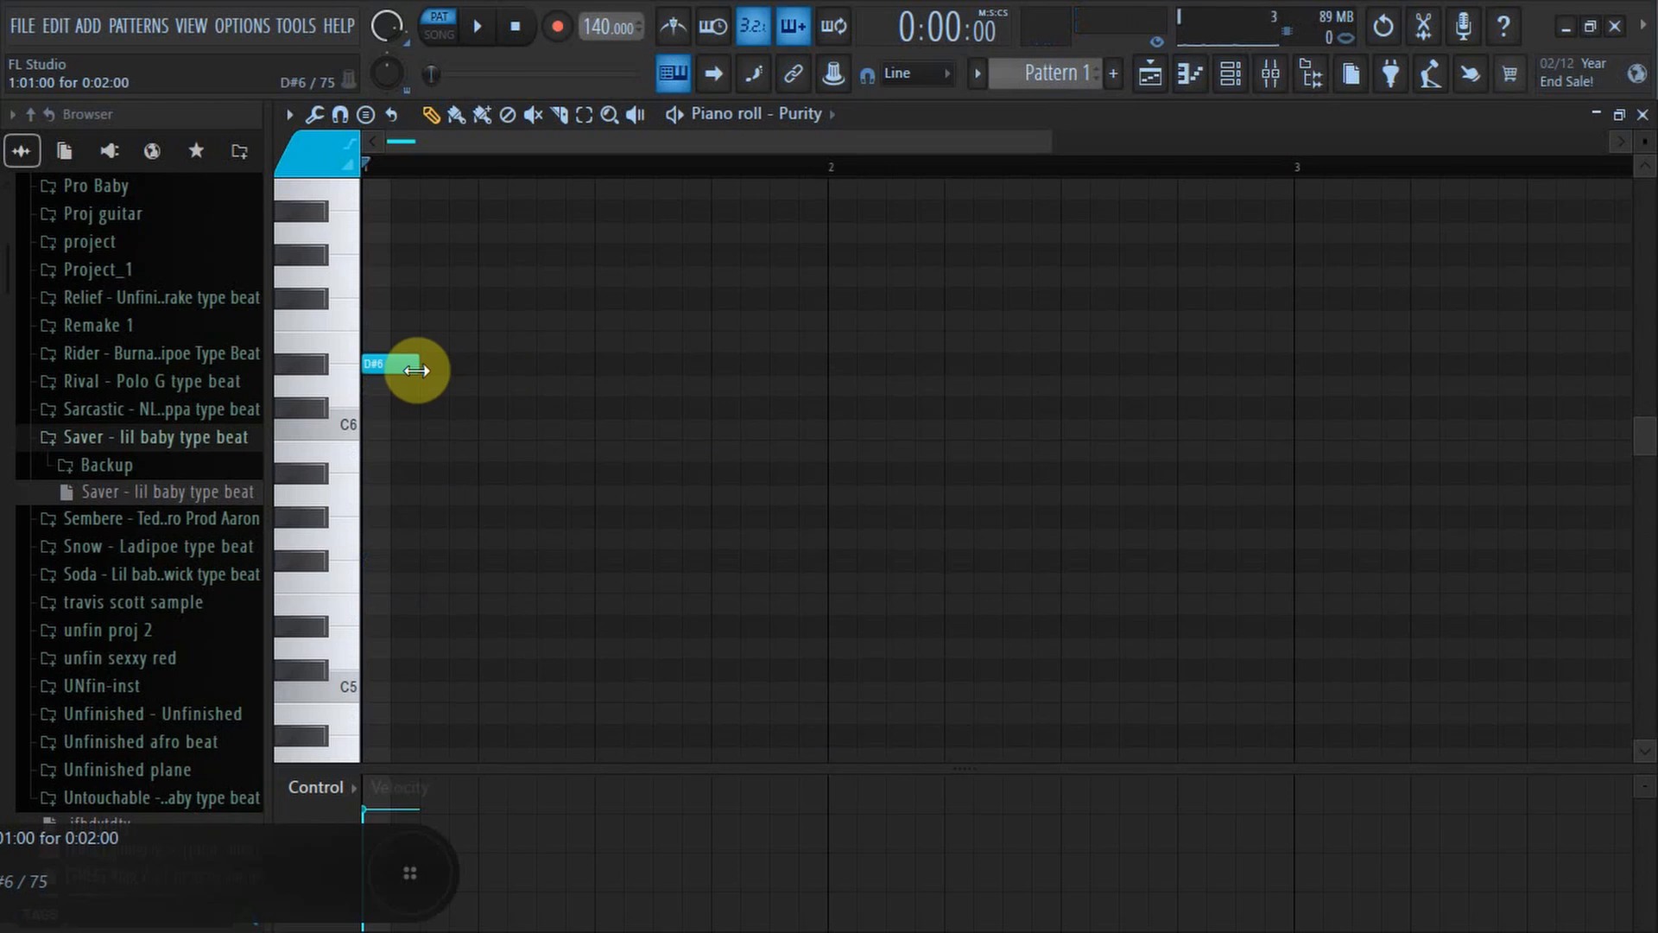
Continue the bar 1 melody with consecutive G#5, F#5, F5, F#5 and F5 notes, playing it back to check.
drag(500, 355, 541, 394)
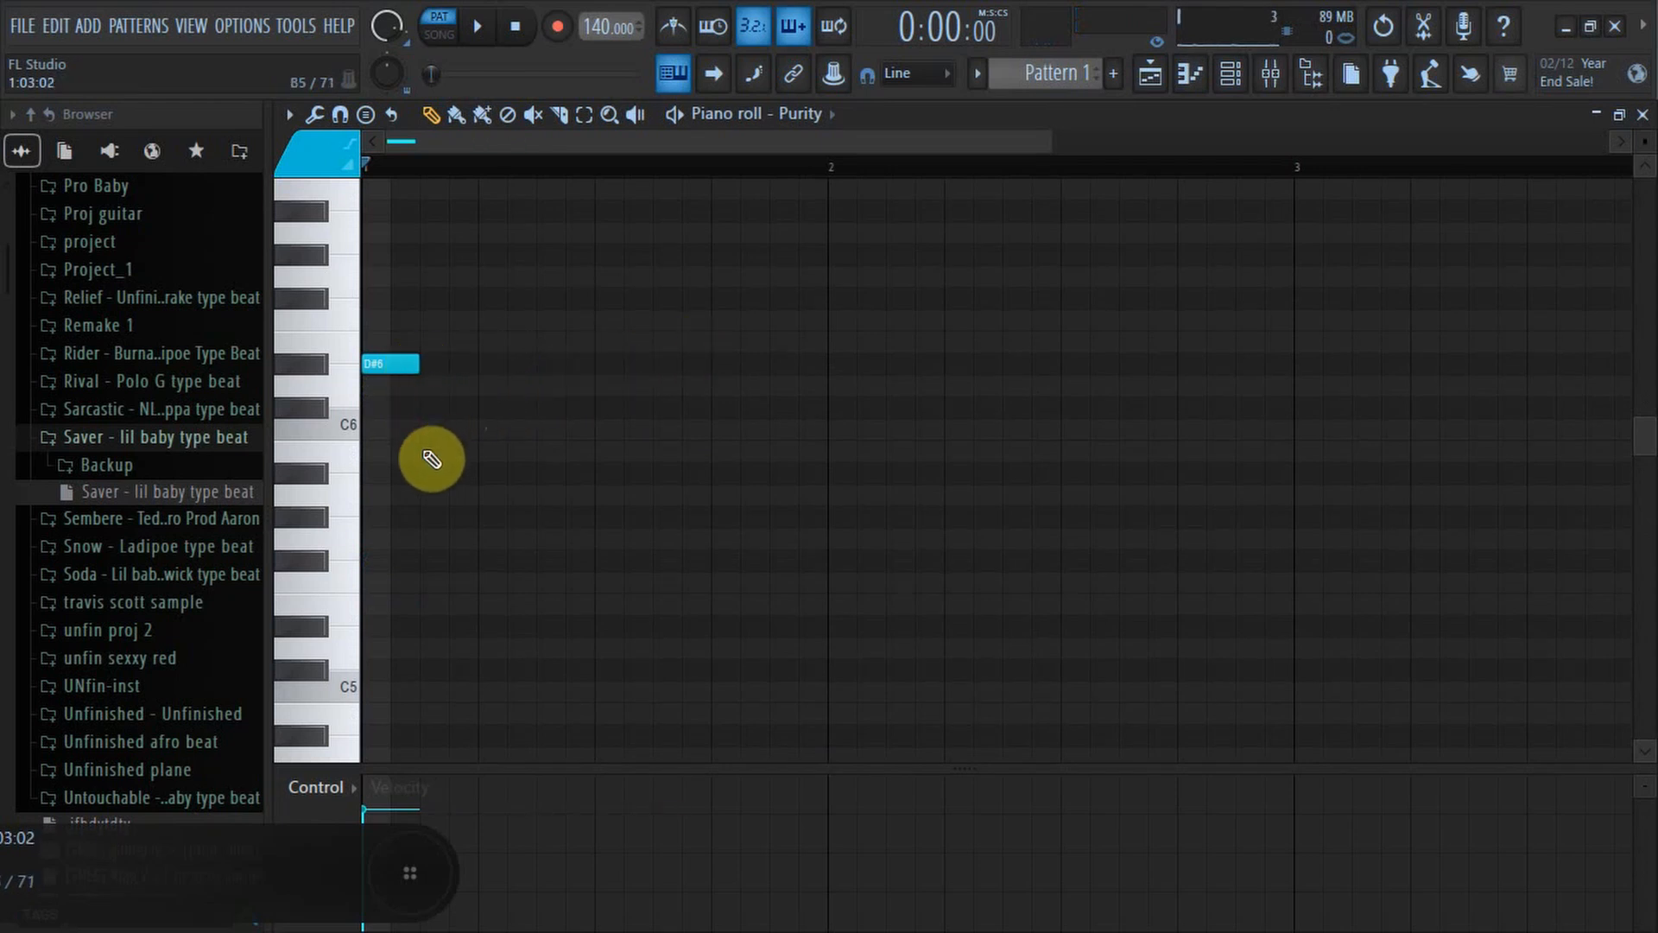
right_click(433, 450)
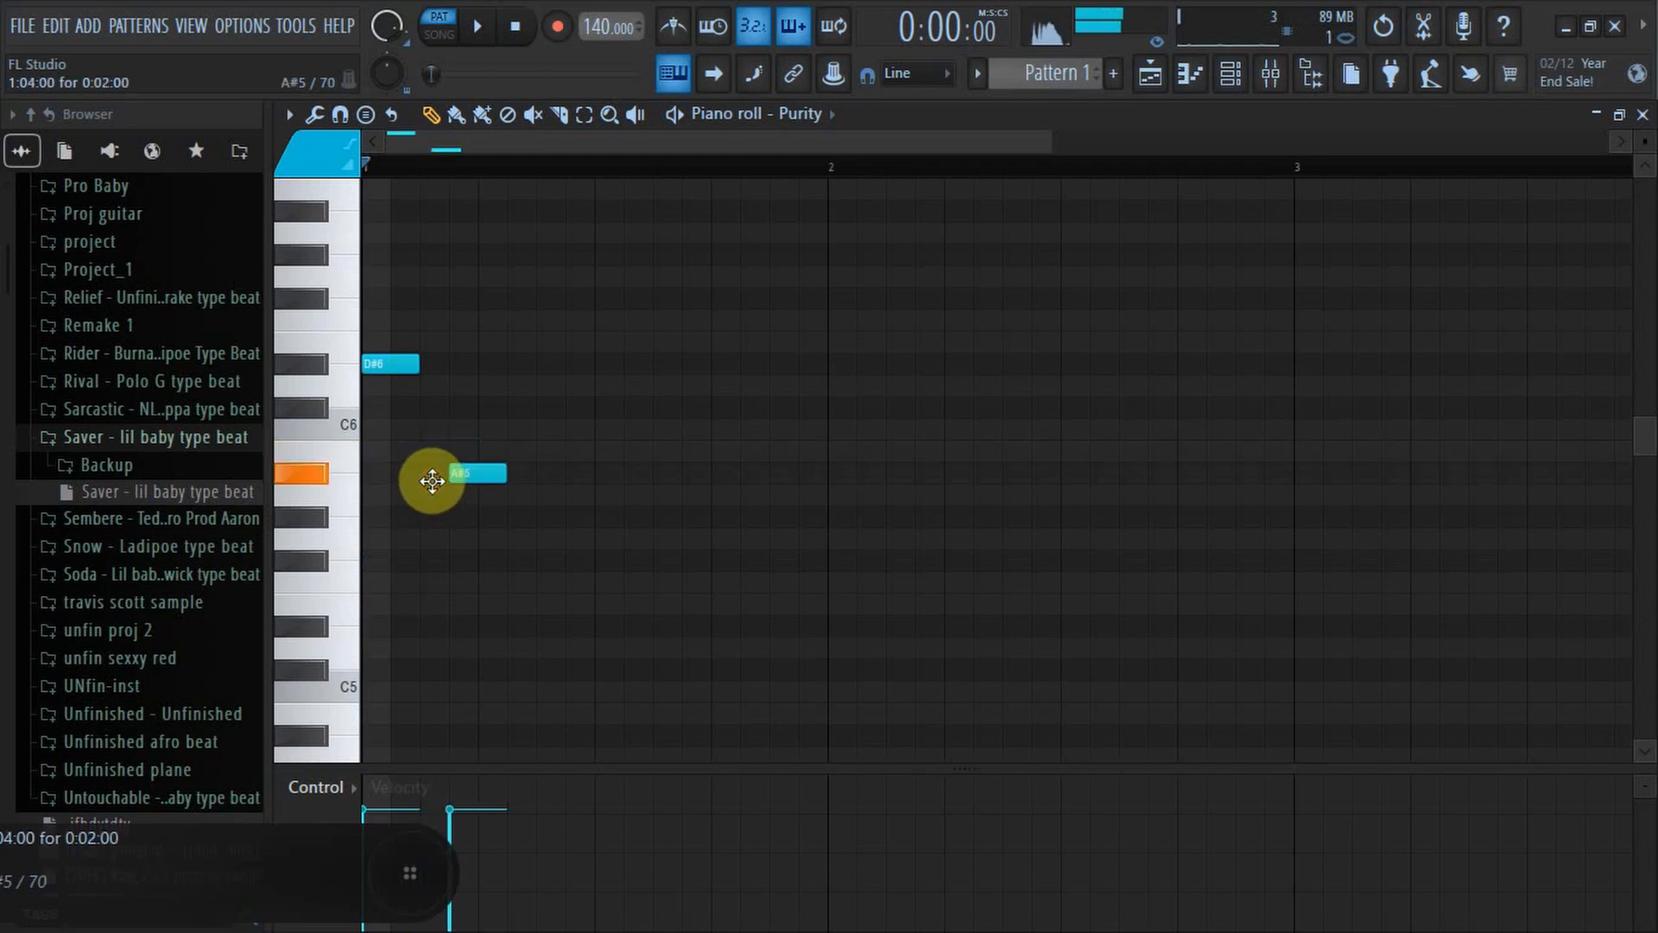
drag(432, 481, 413, 542)
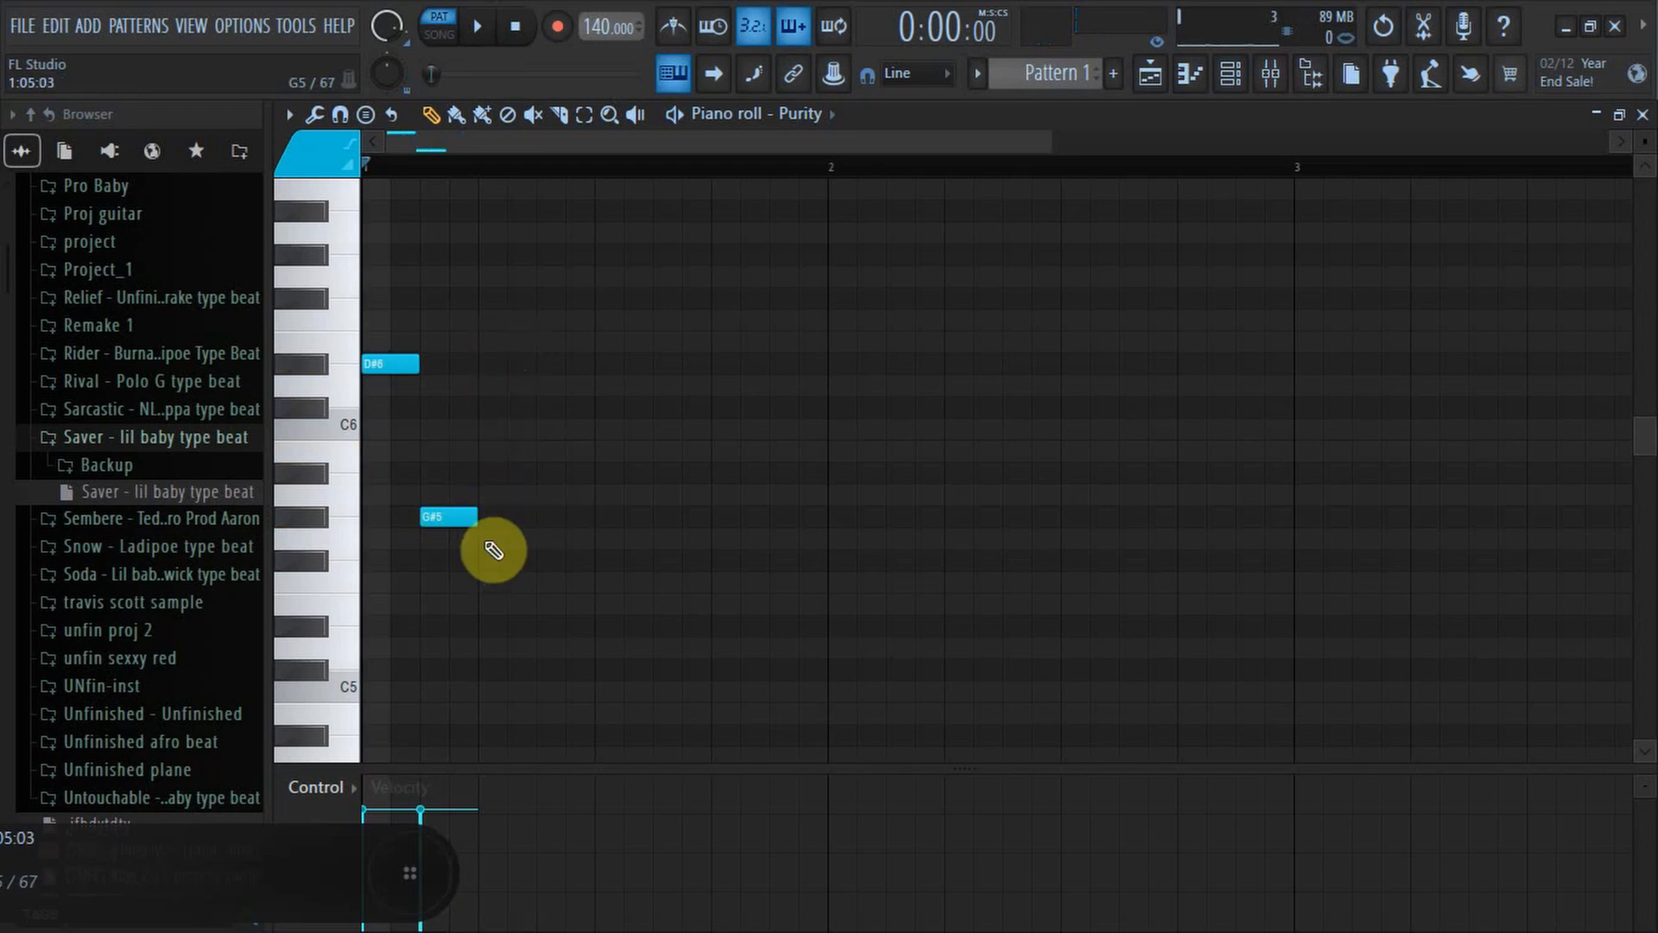
click(538, 589)
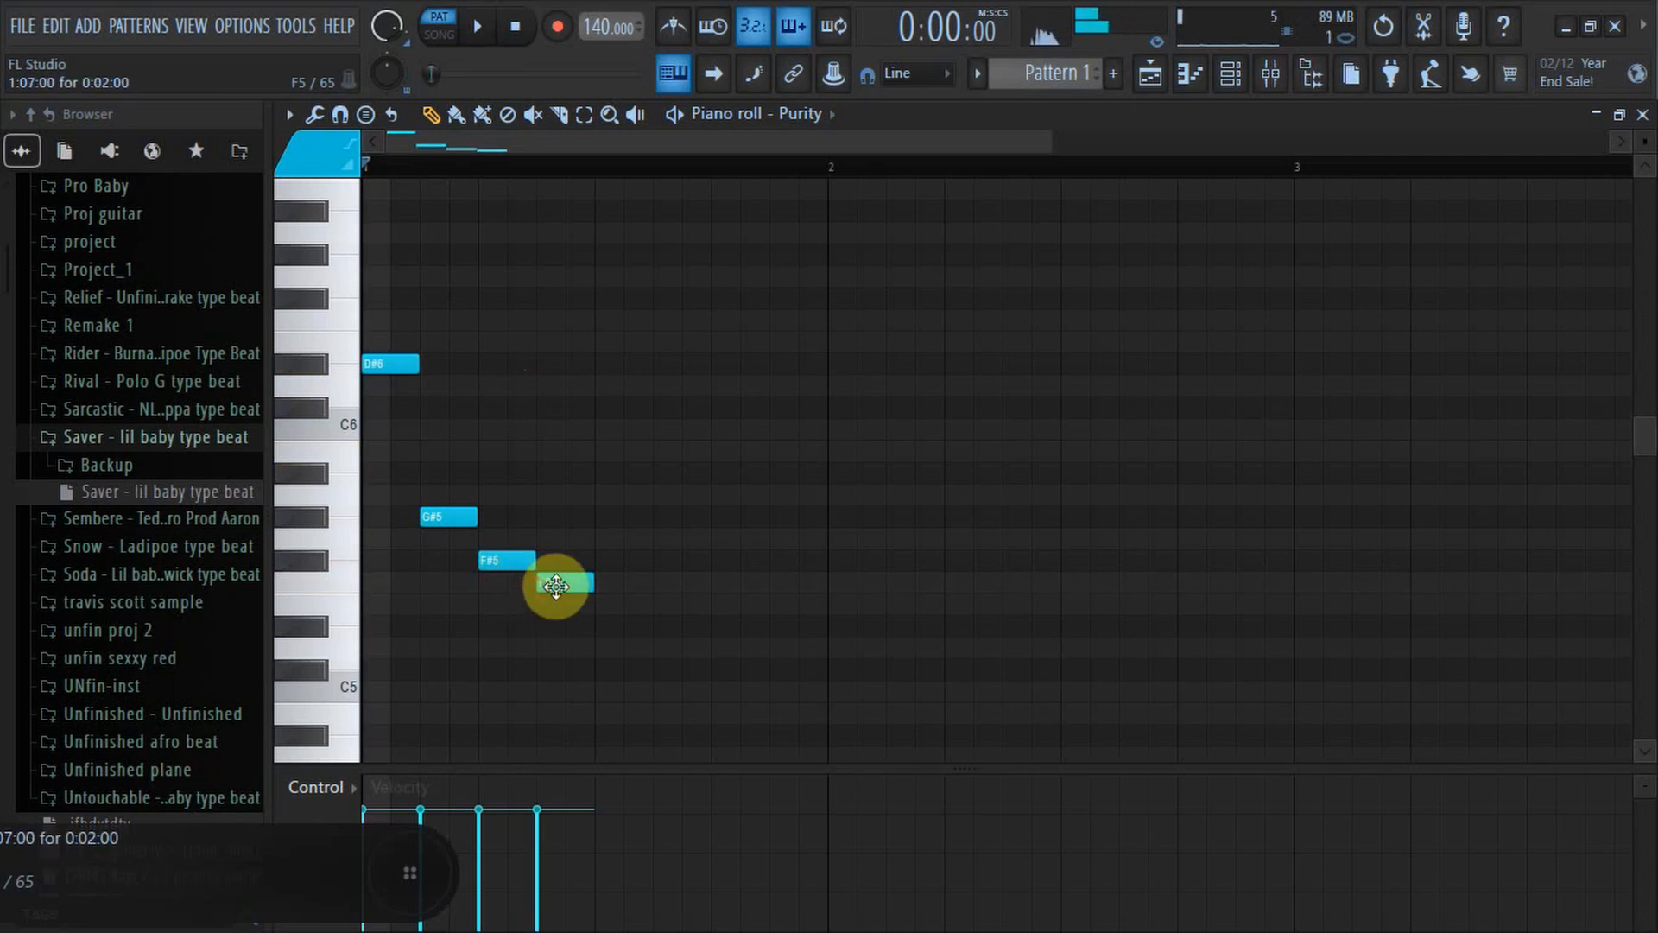
key(space)
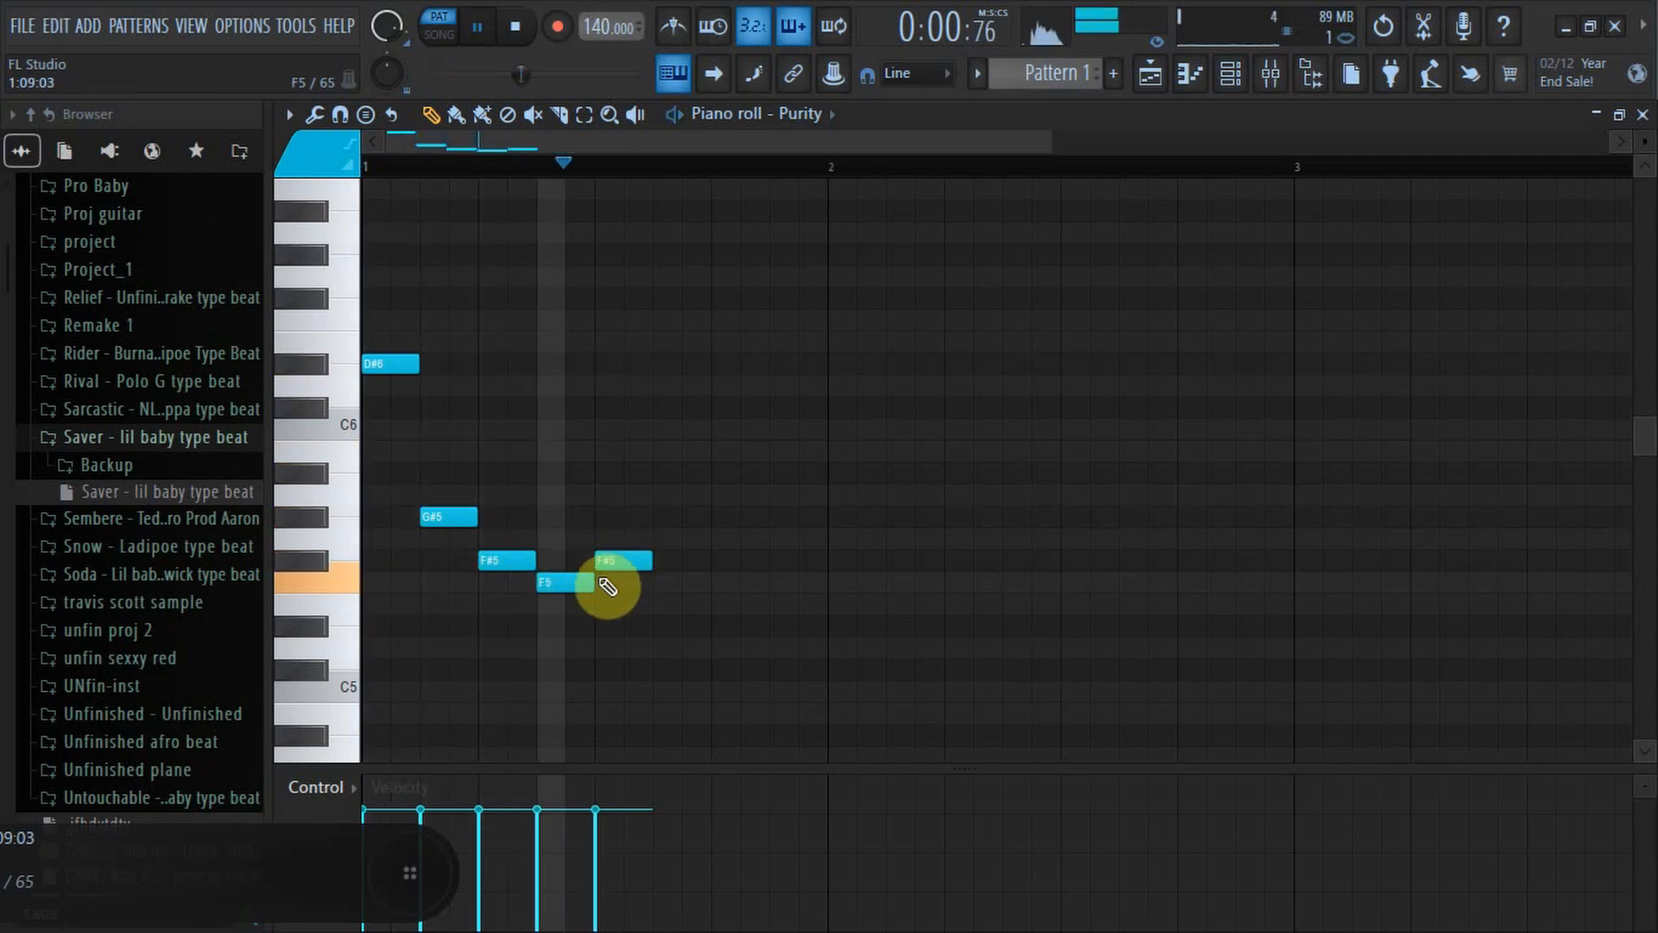
key(space)
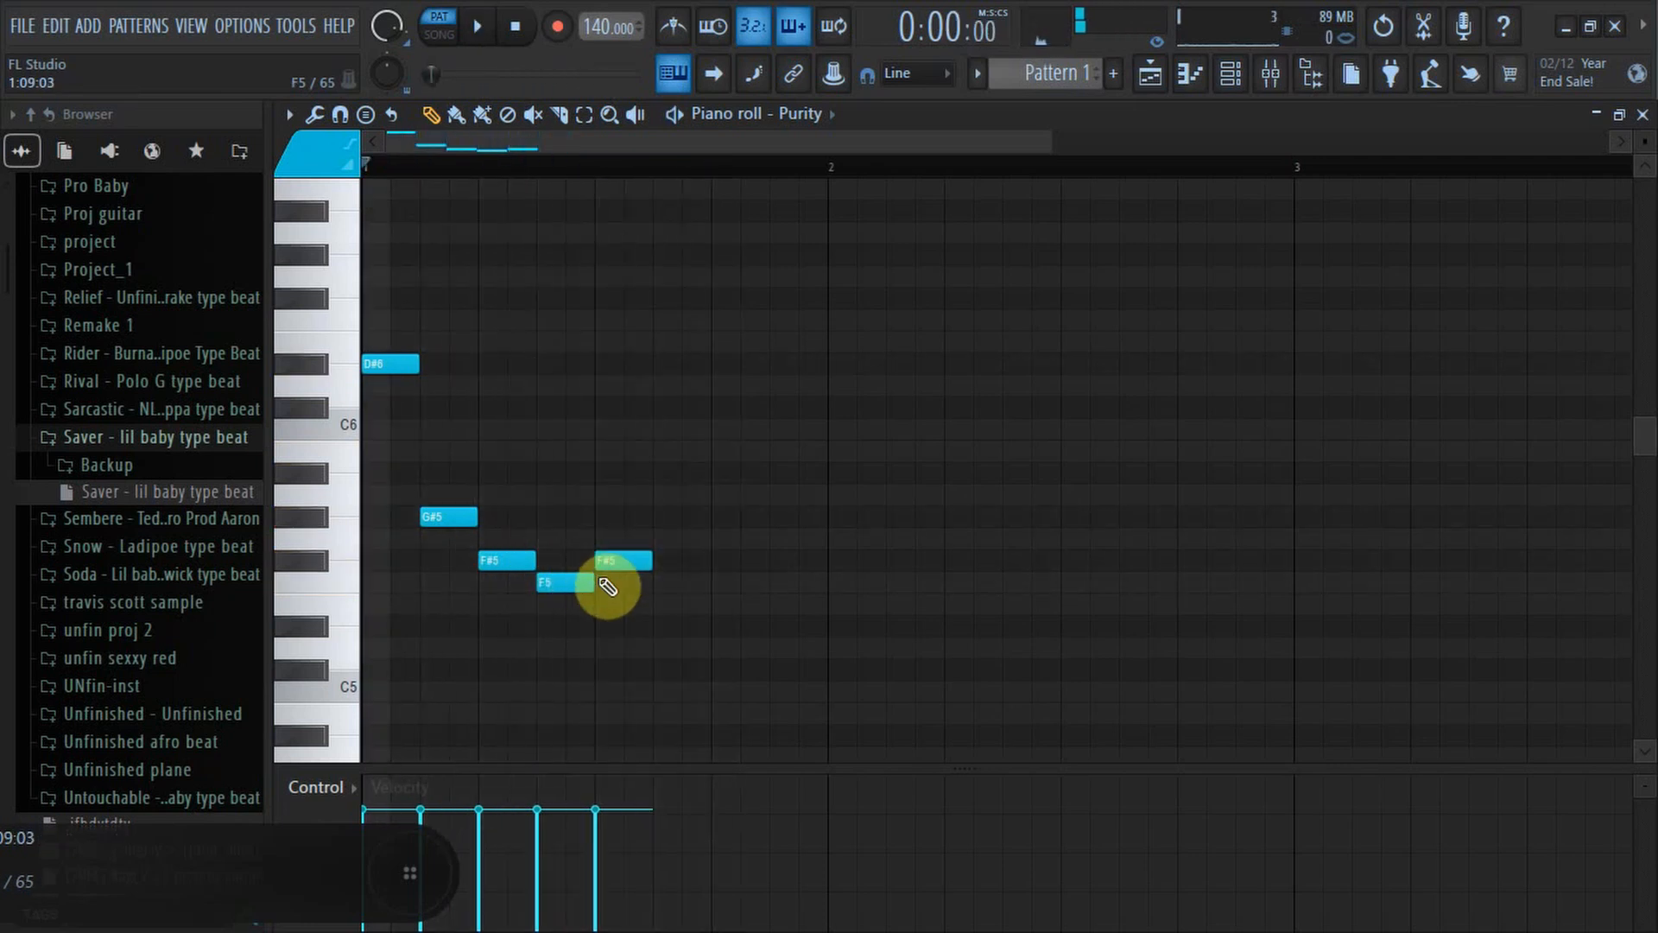
click(665, 592)
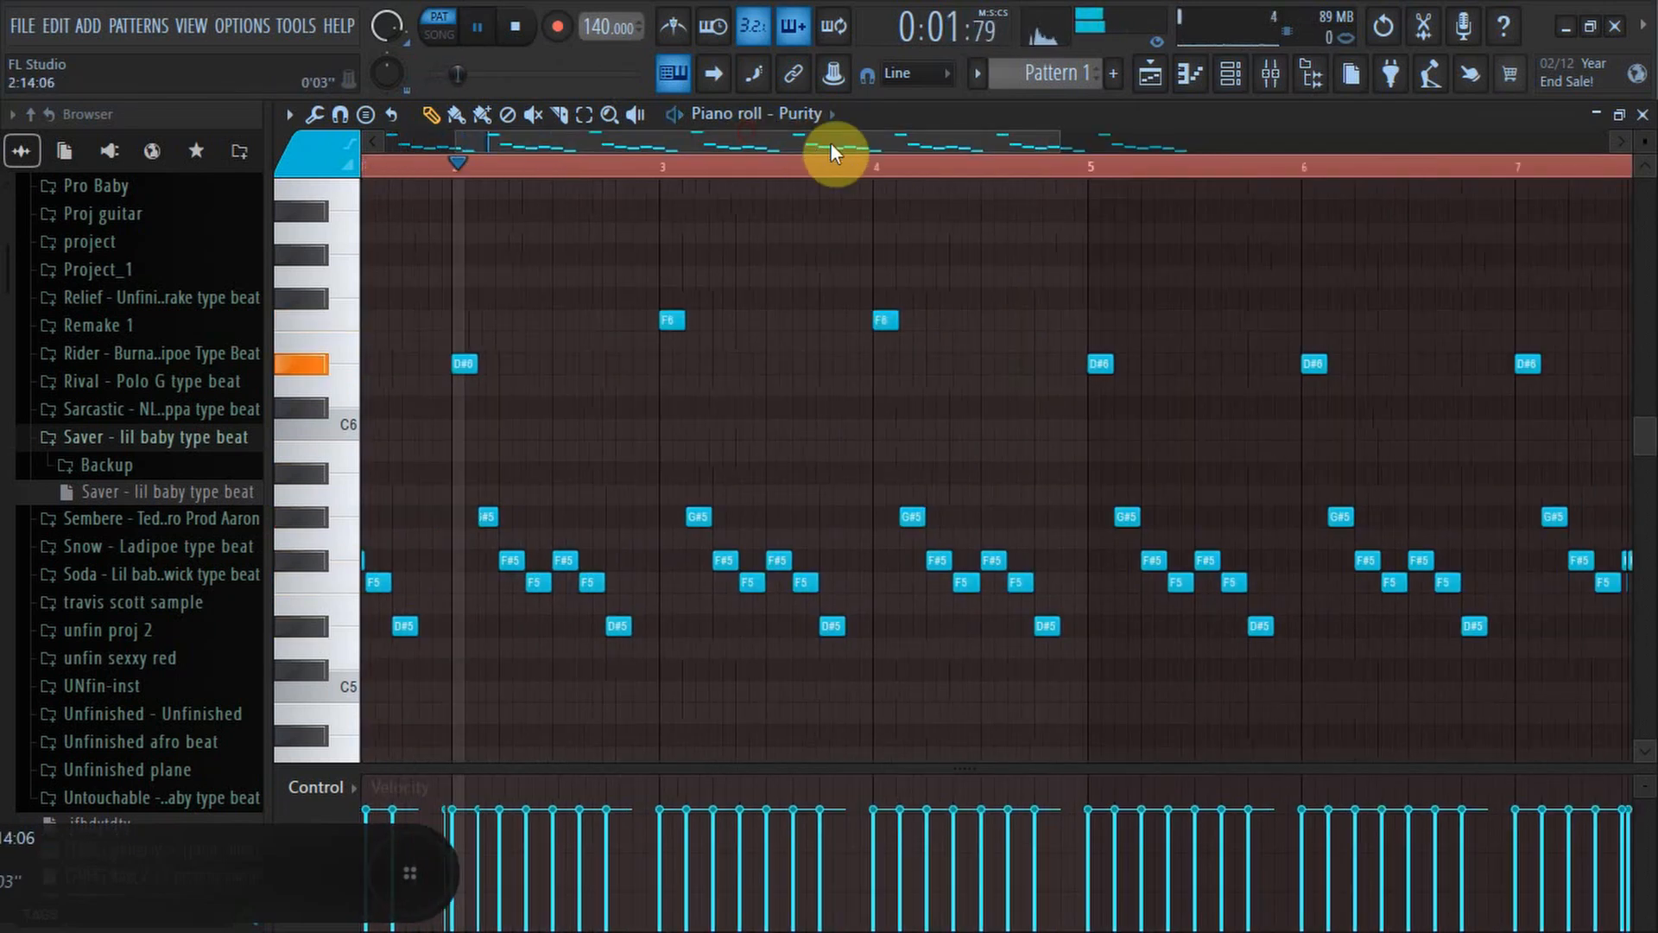
Replace the D#6 notes at the start of bars 5 and 6 with F#6 notes and play the pattern.
drag(831, 143, 881, 152)
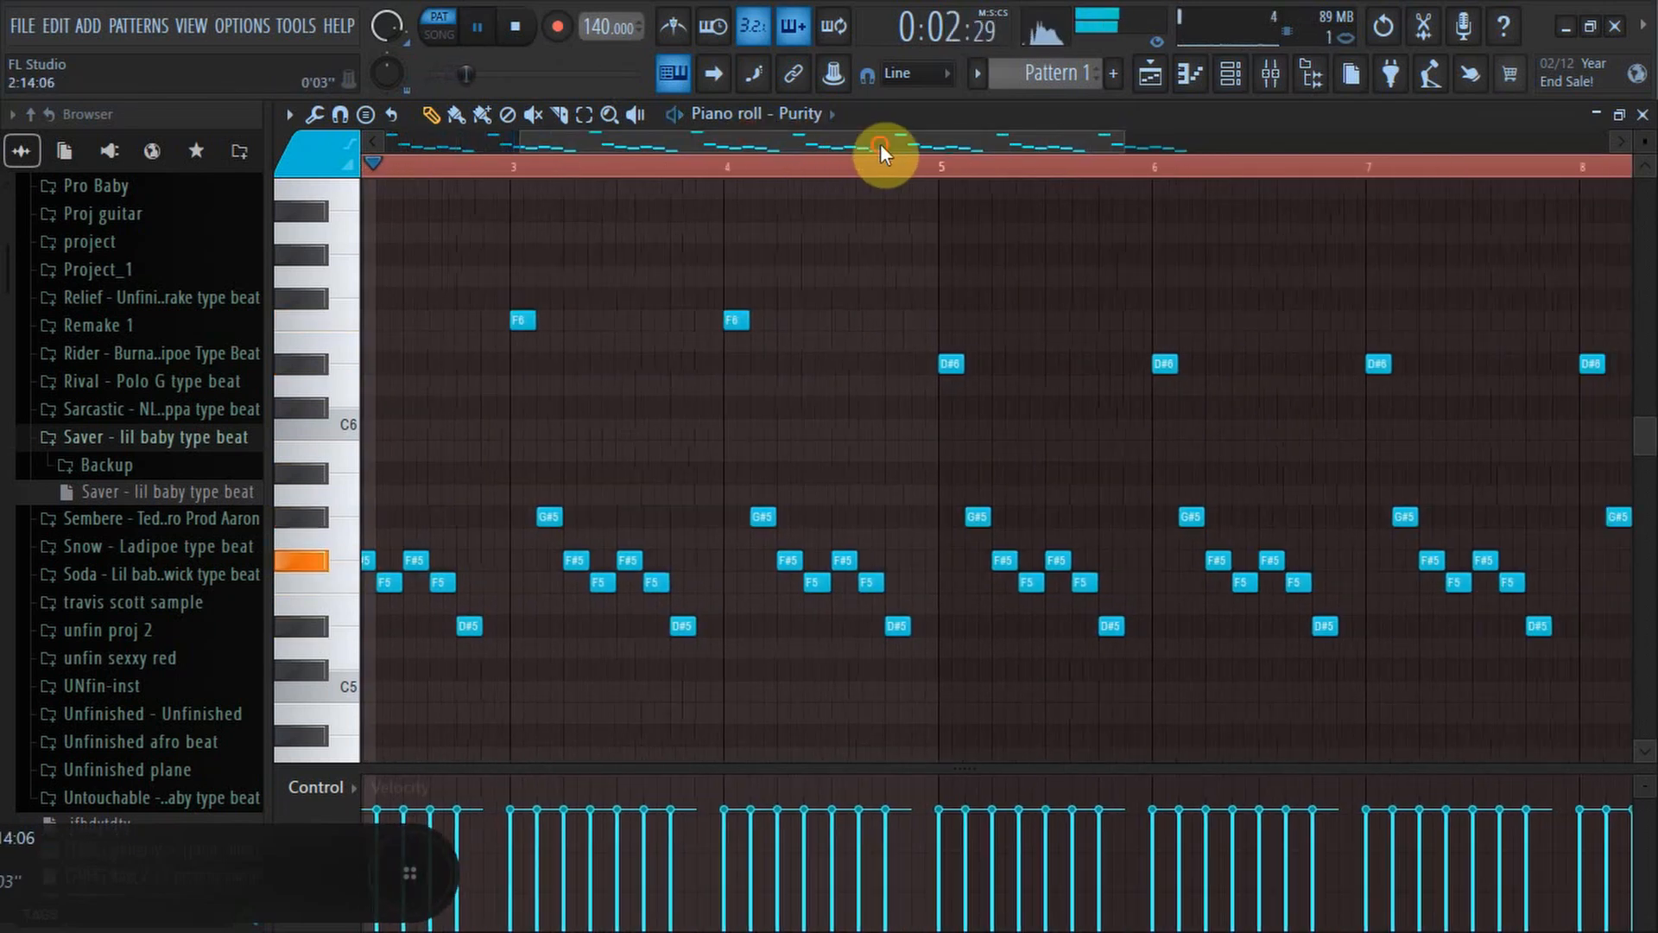
right_click(949, 364)
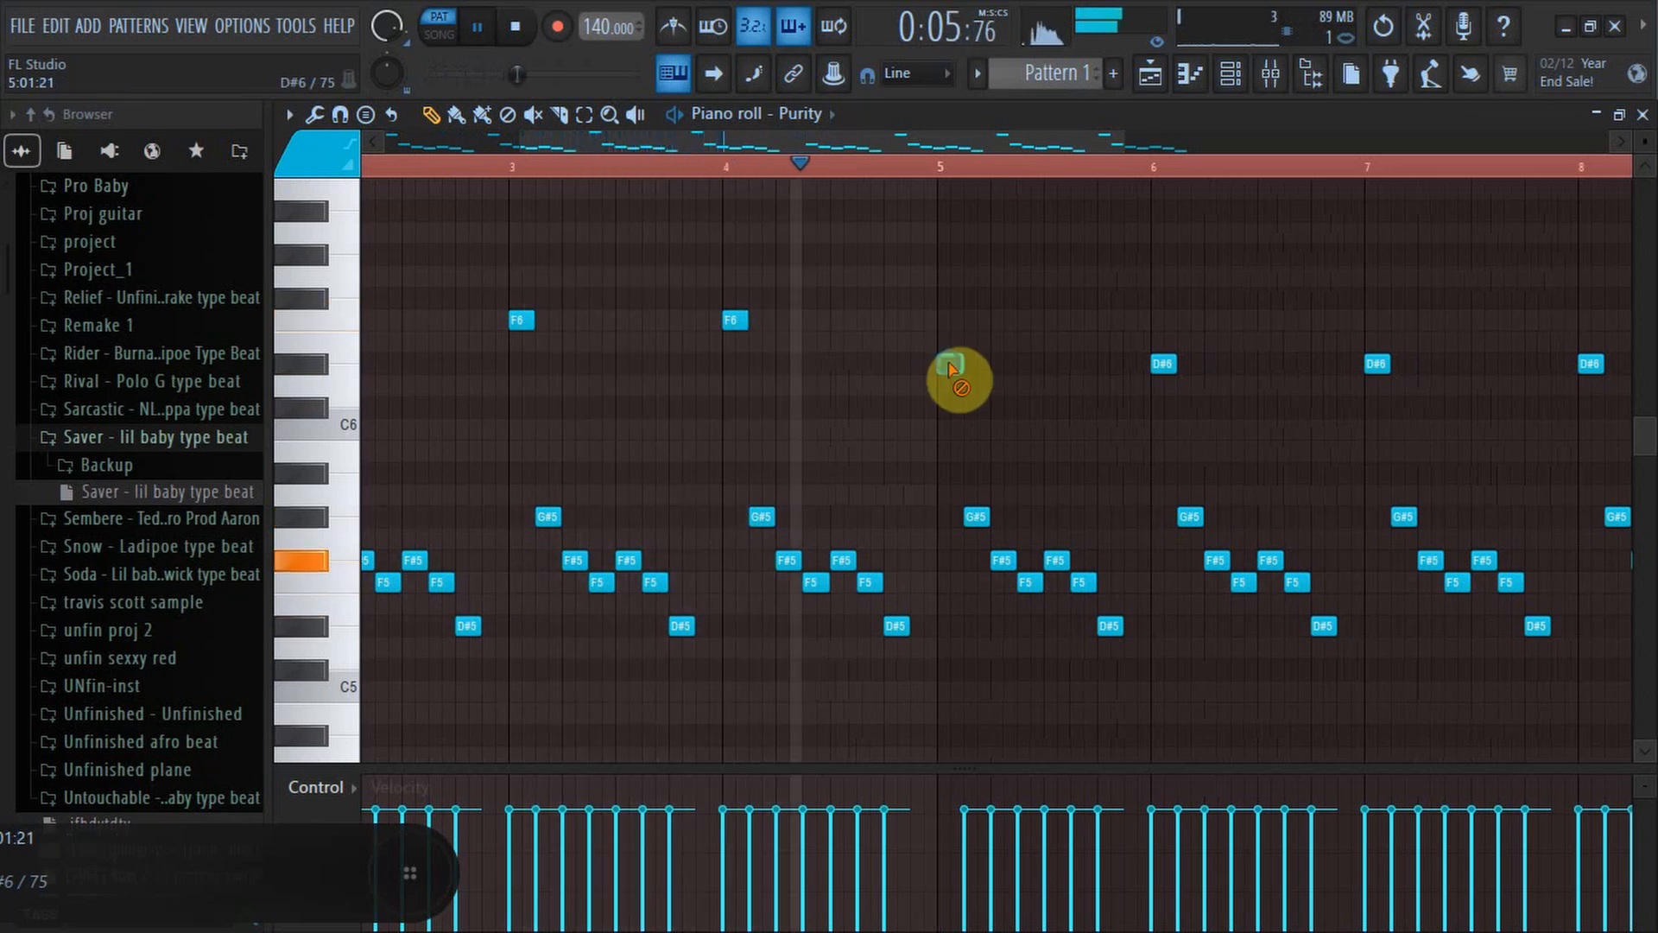
click(949, 298)
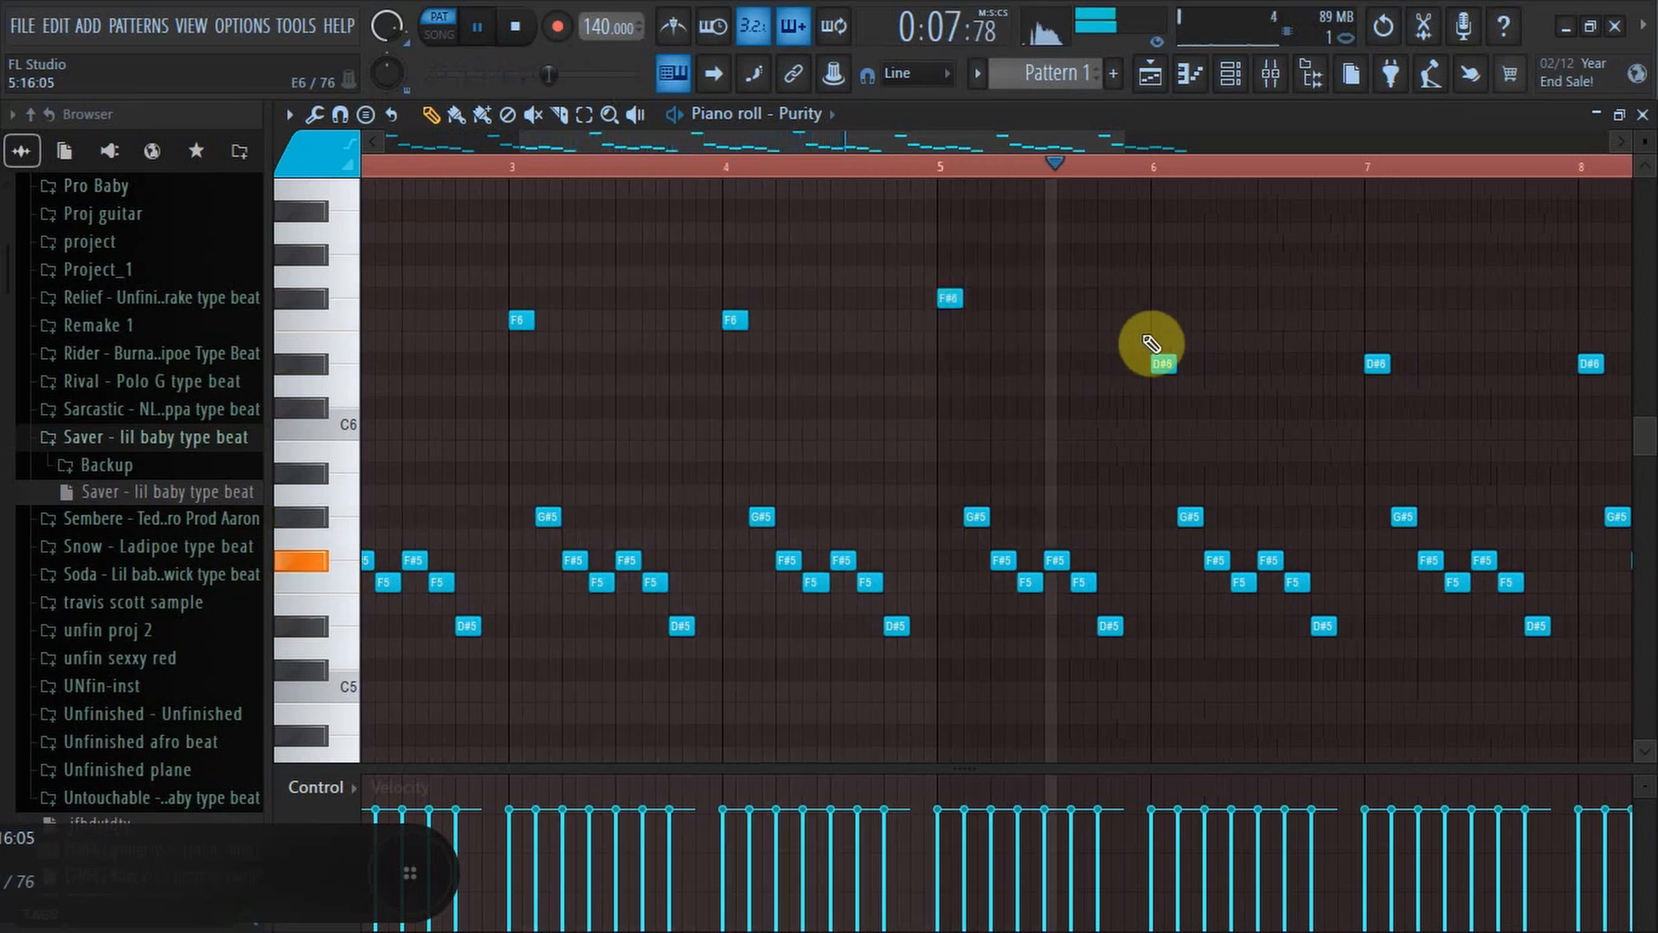
right_click(1166, 364)
click(1157, 298)
key(space)
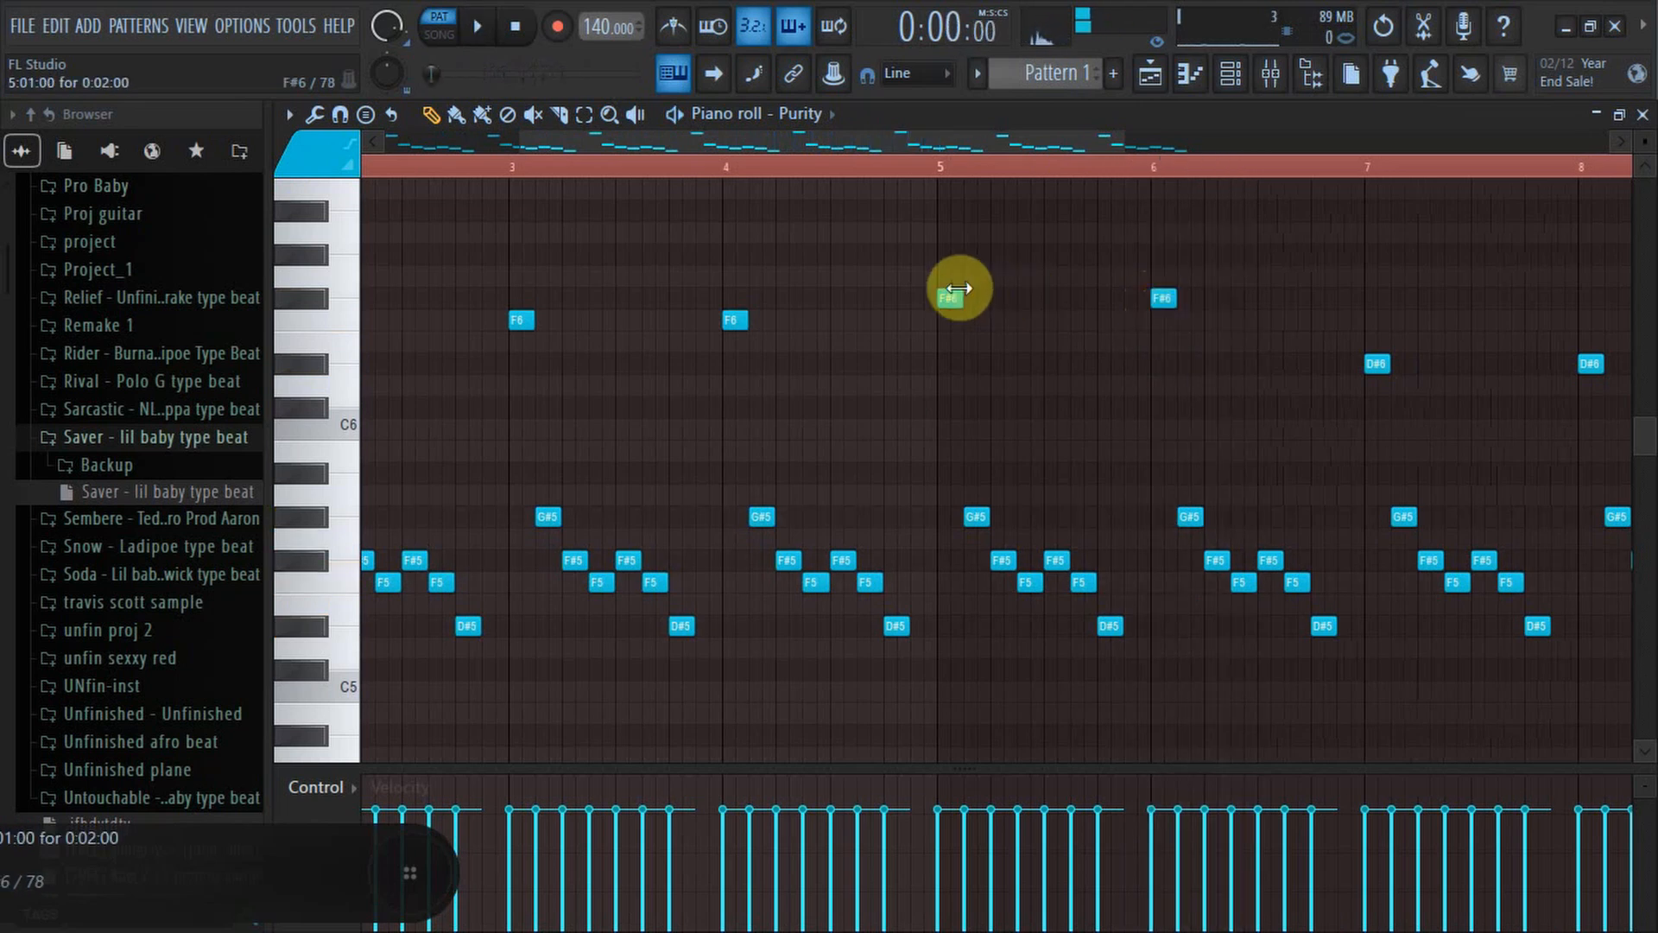
click(931, 299)
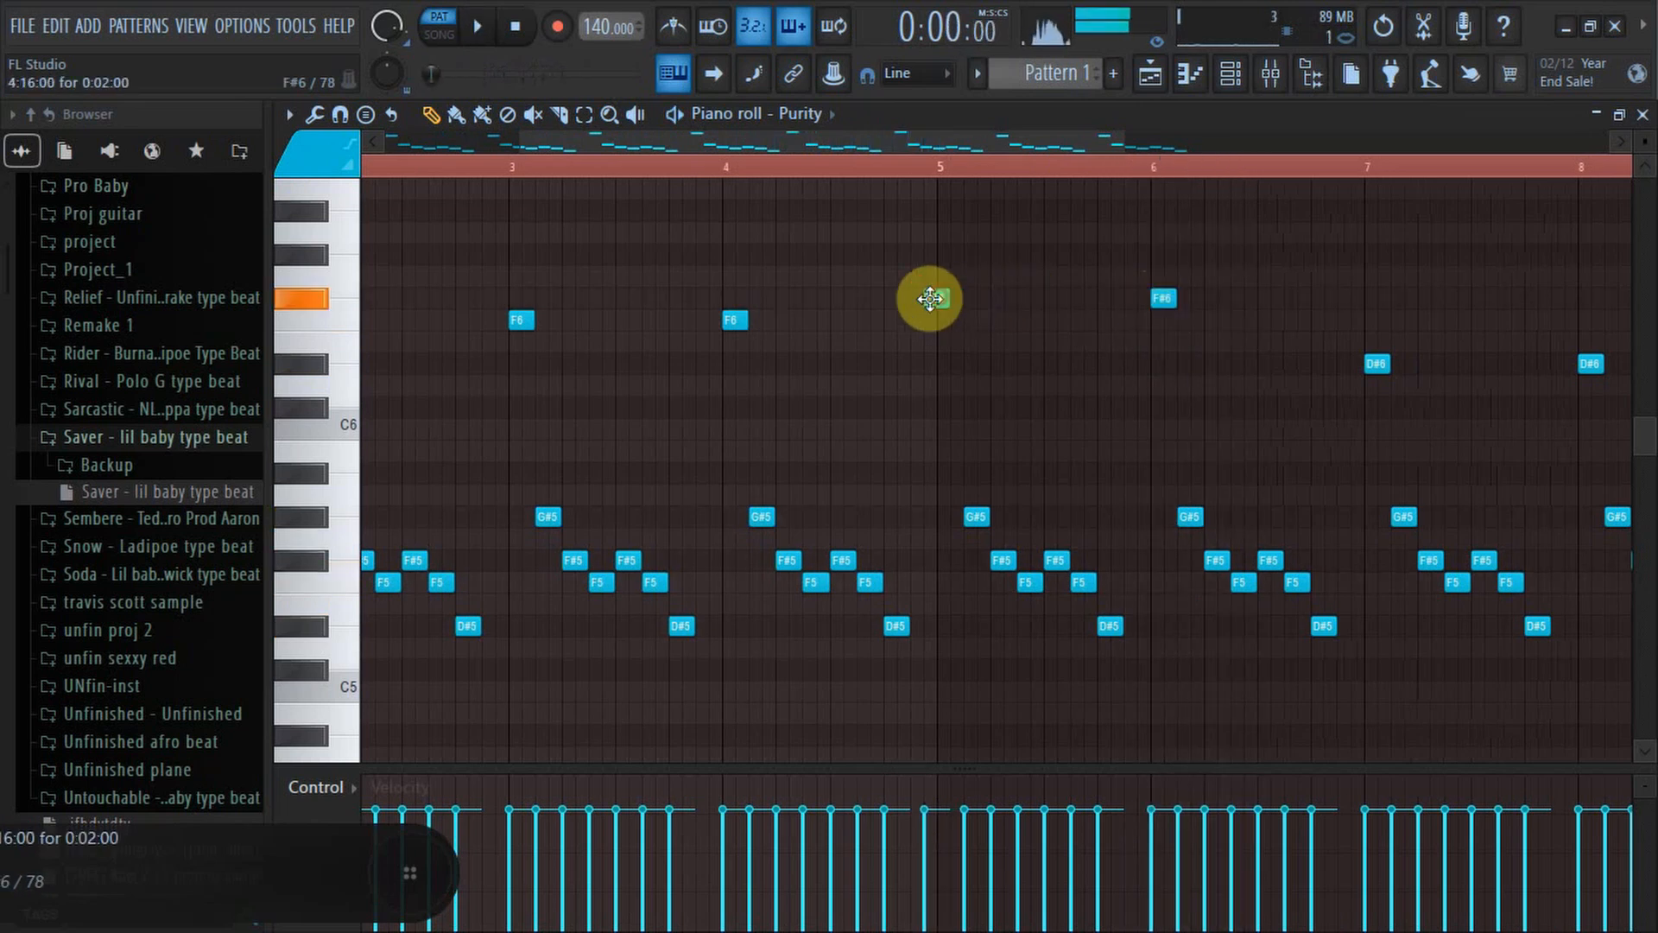
key(space)
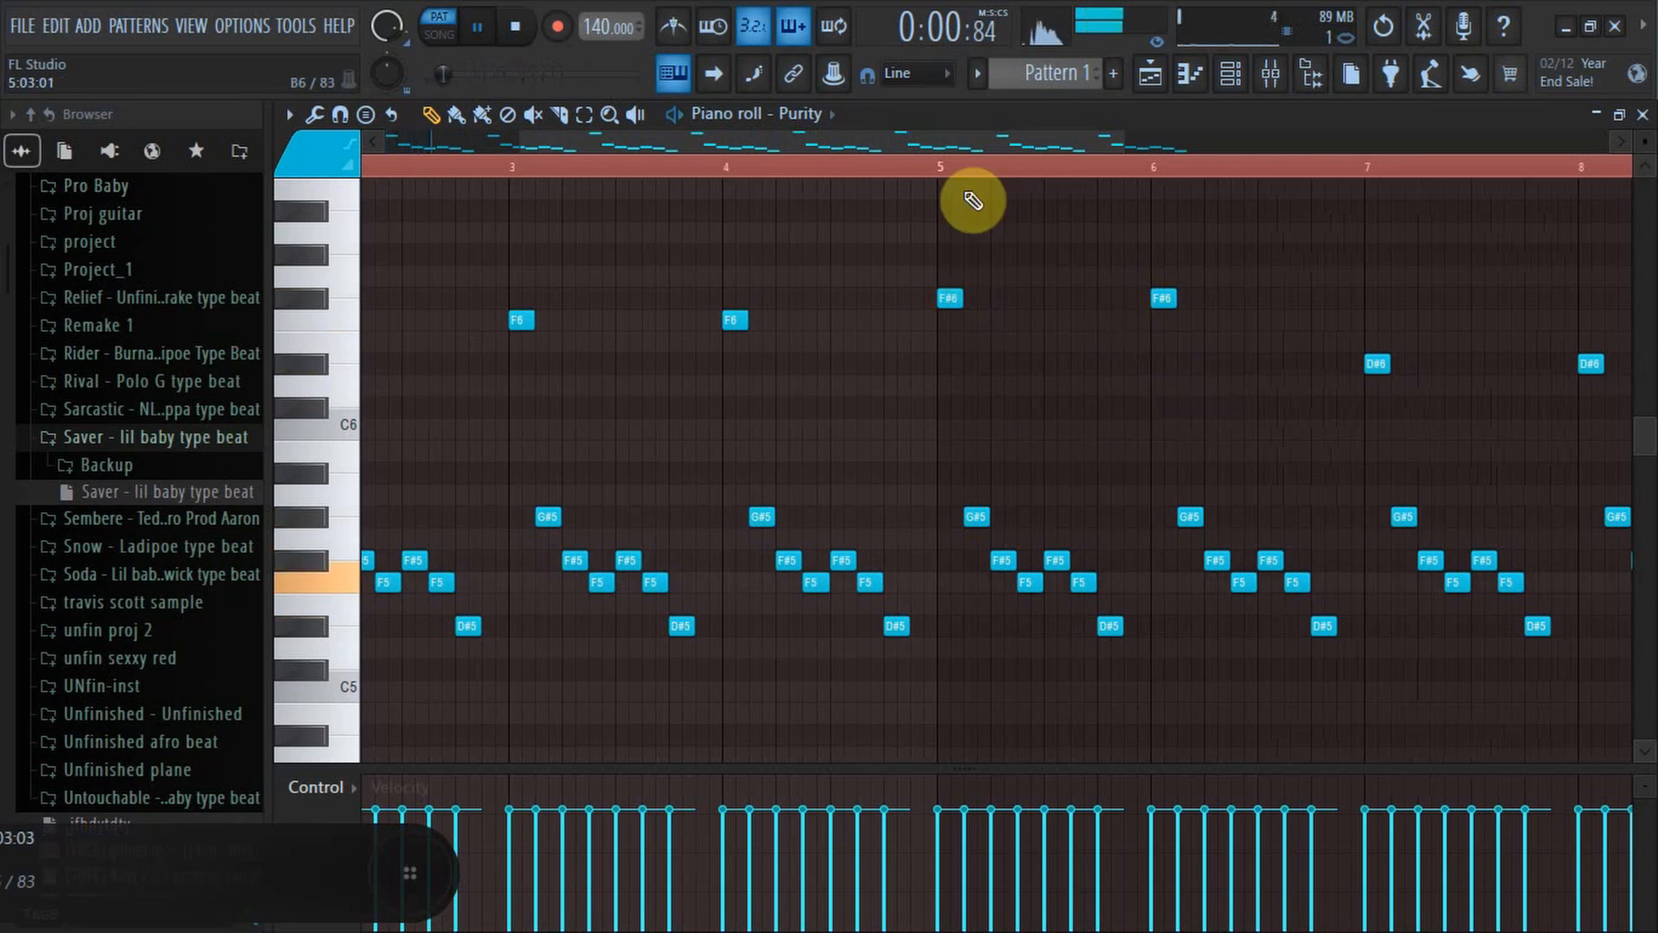
Raise the D#6 notes at the start of bars 7 and 8 to F6 and close the piano roll.
drag(1128, 140, 1138, 142)
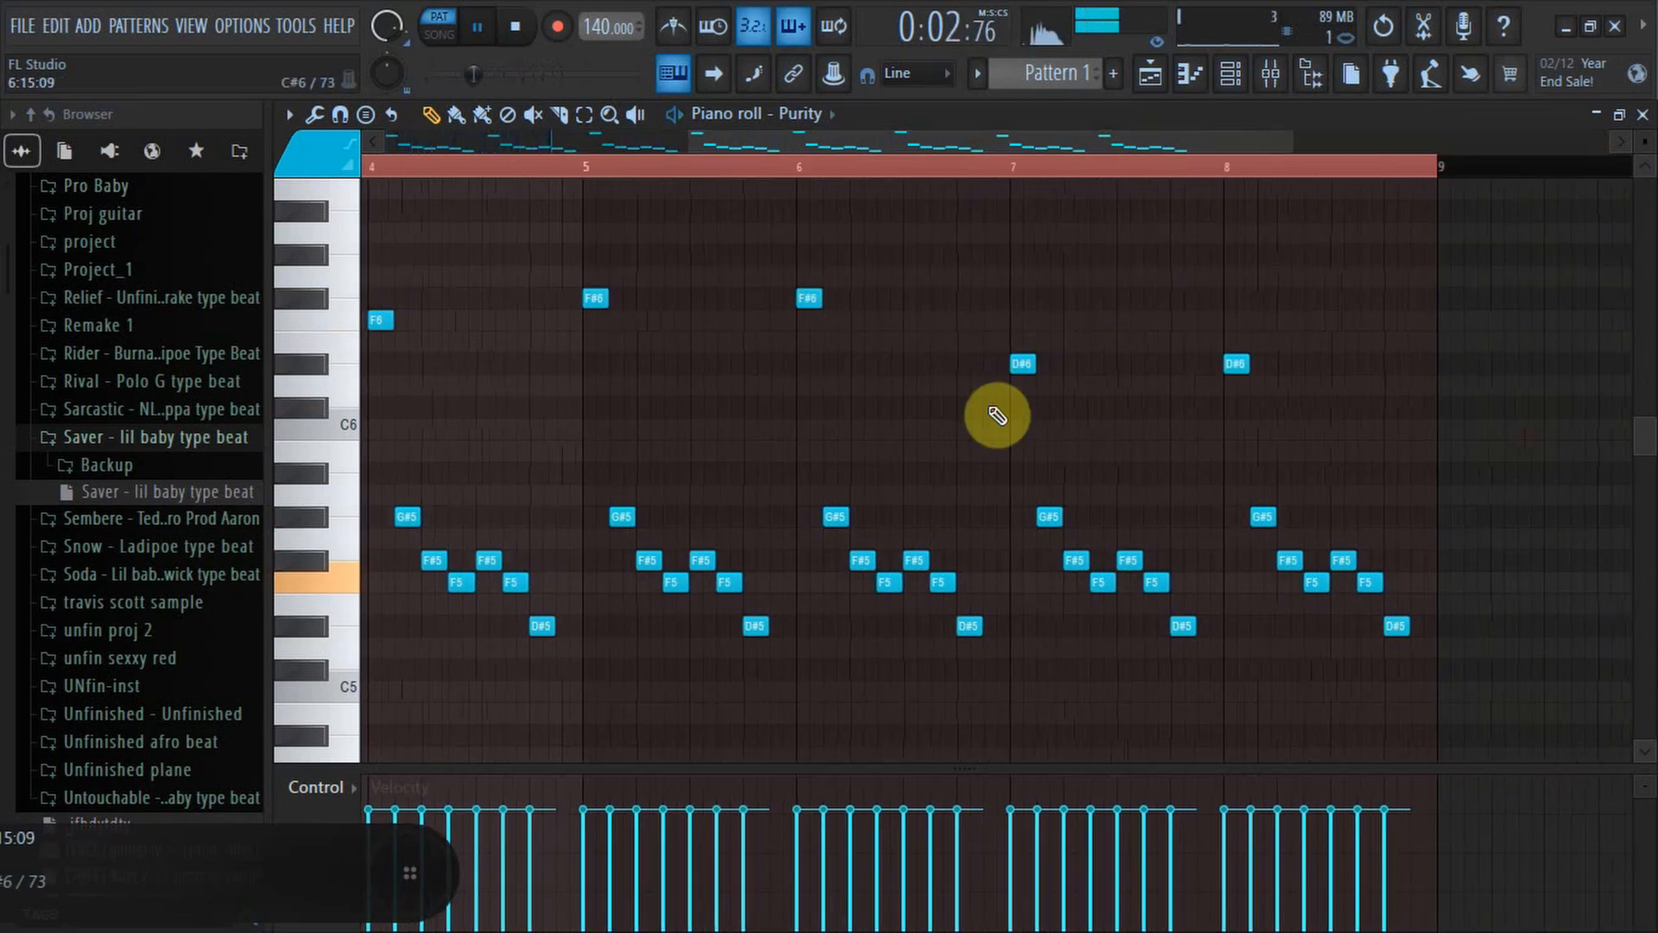
click(990, 386)
right_click(997, 386)
drag(977, 368, 1230, 316)
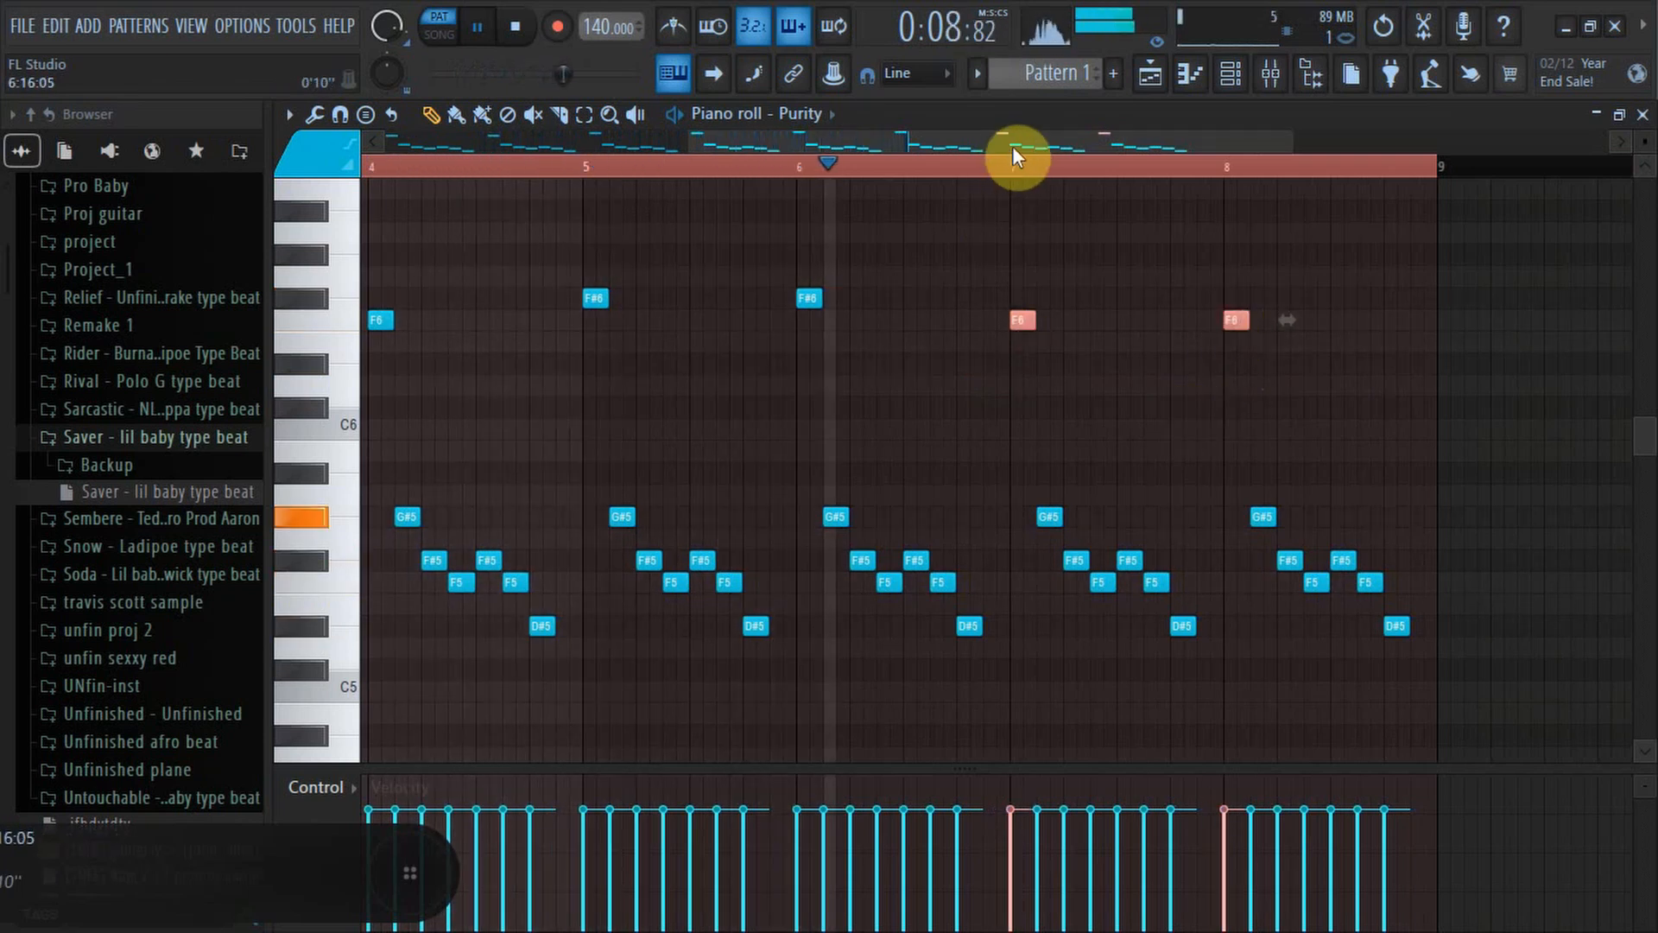
drag(1012, 147, 426, 154)
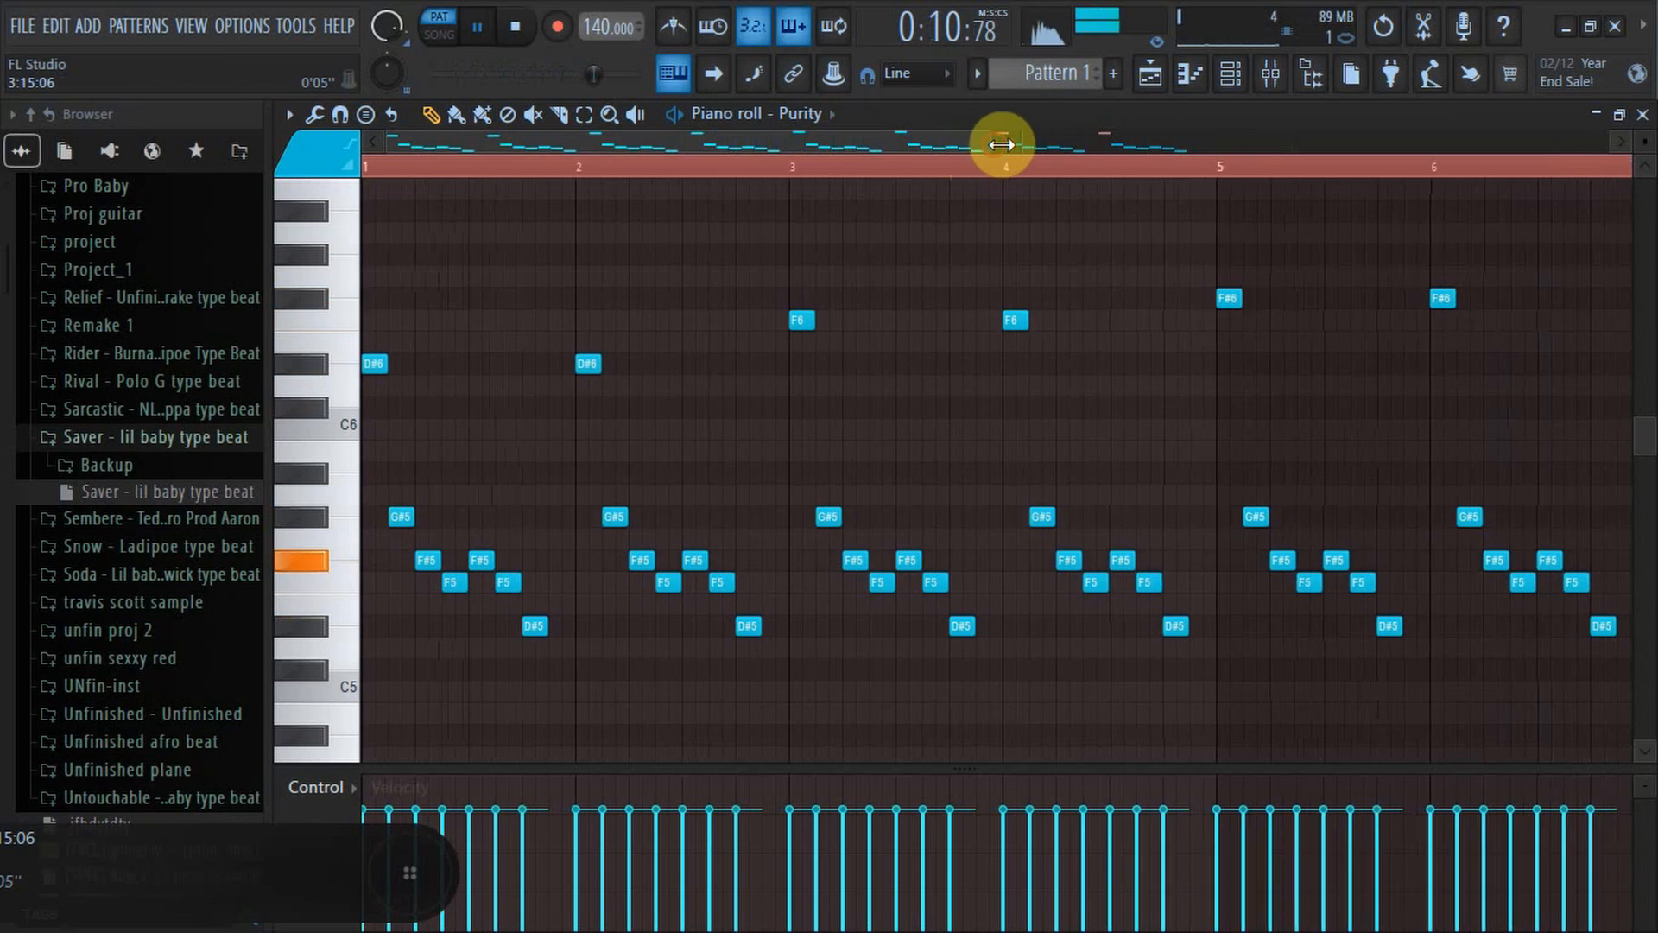
drag(1002, 148, 1495, 141)
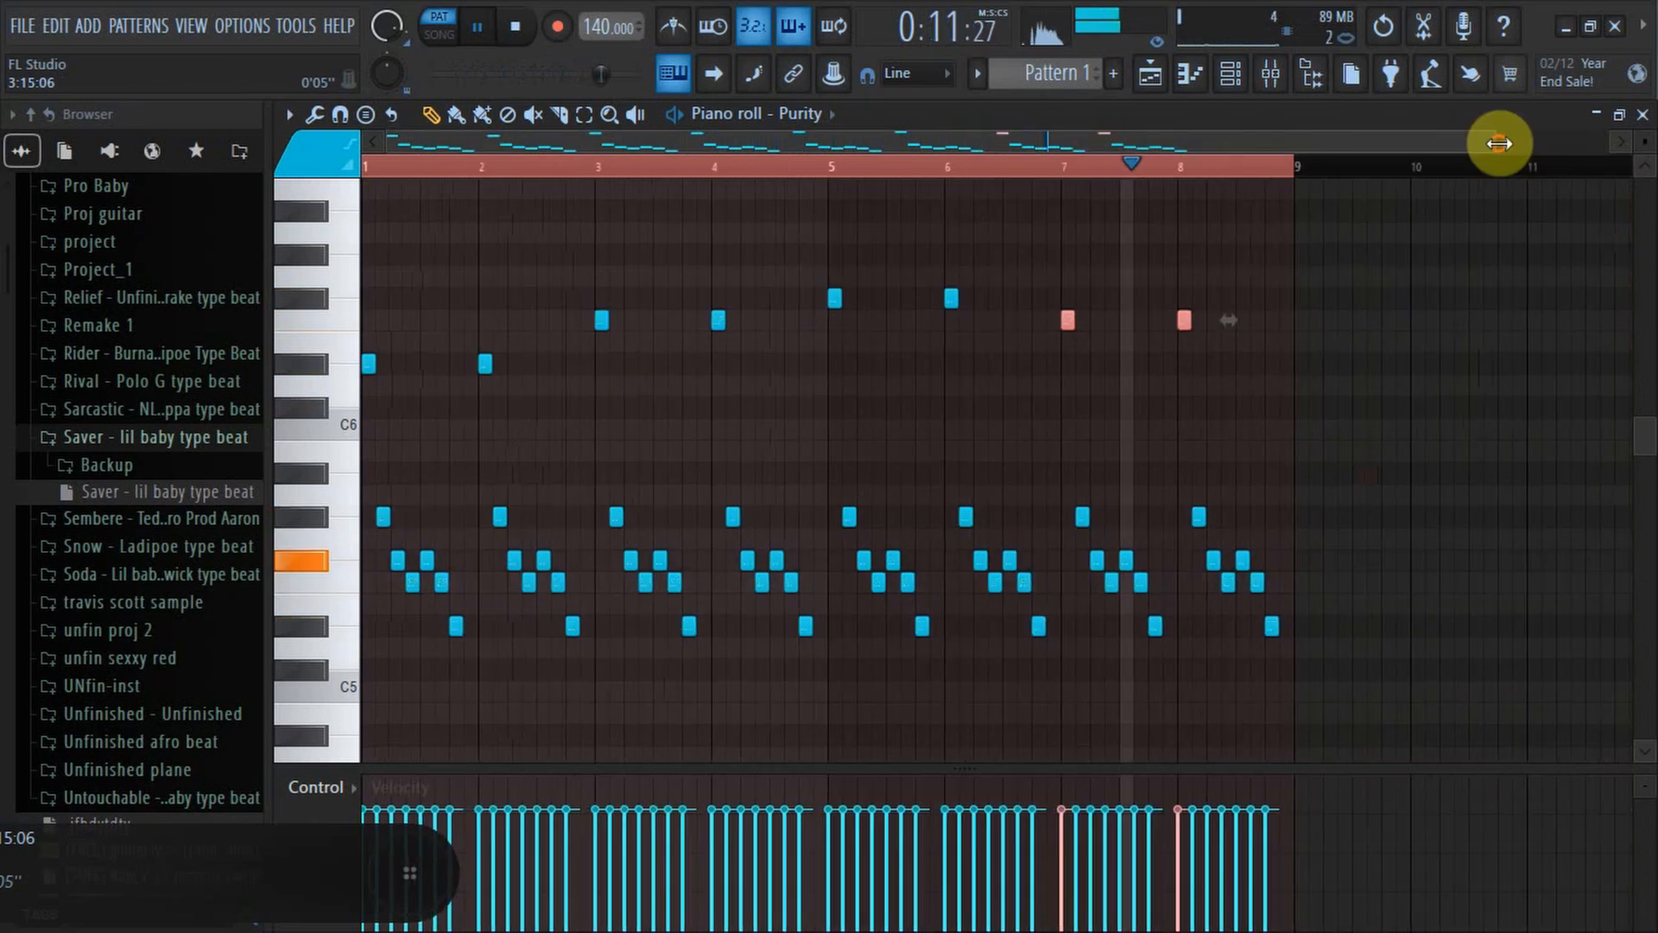
click(1643, 114)
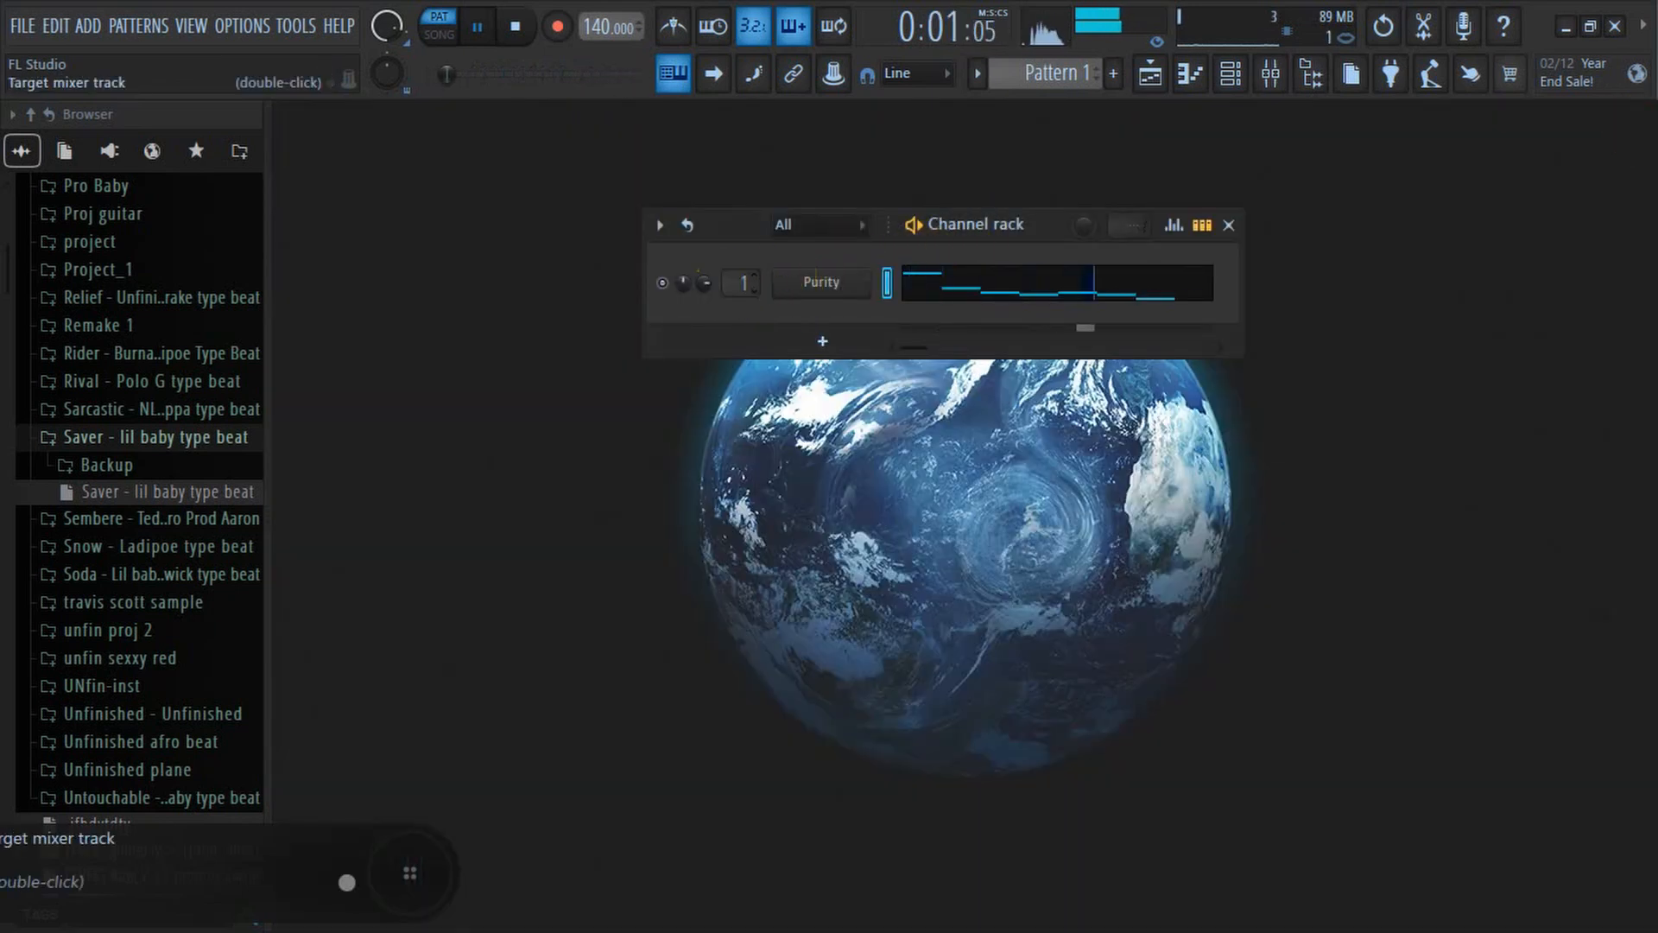
Load ValhallaVintageVerb into the first effect slot of mixer Insert 1 and close its window.
click(1120, 397)
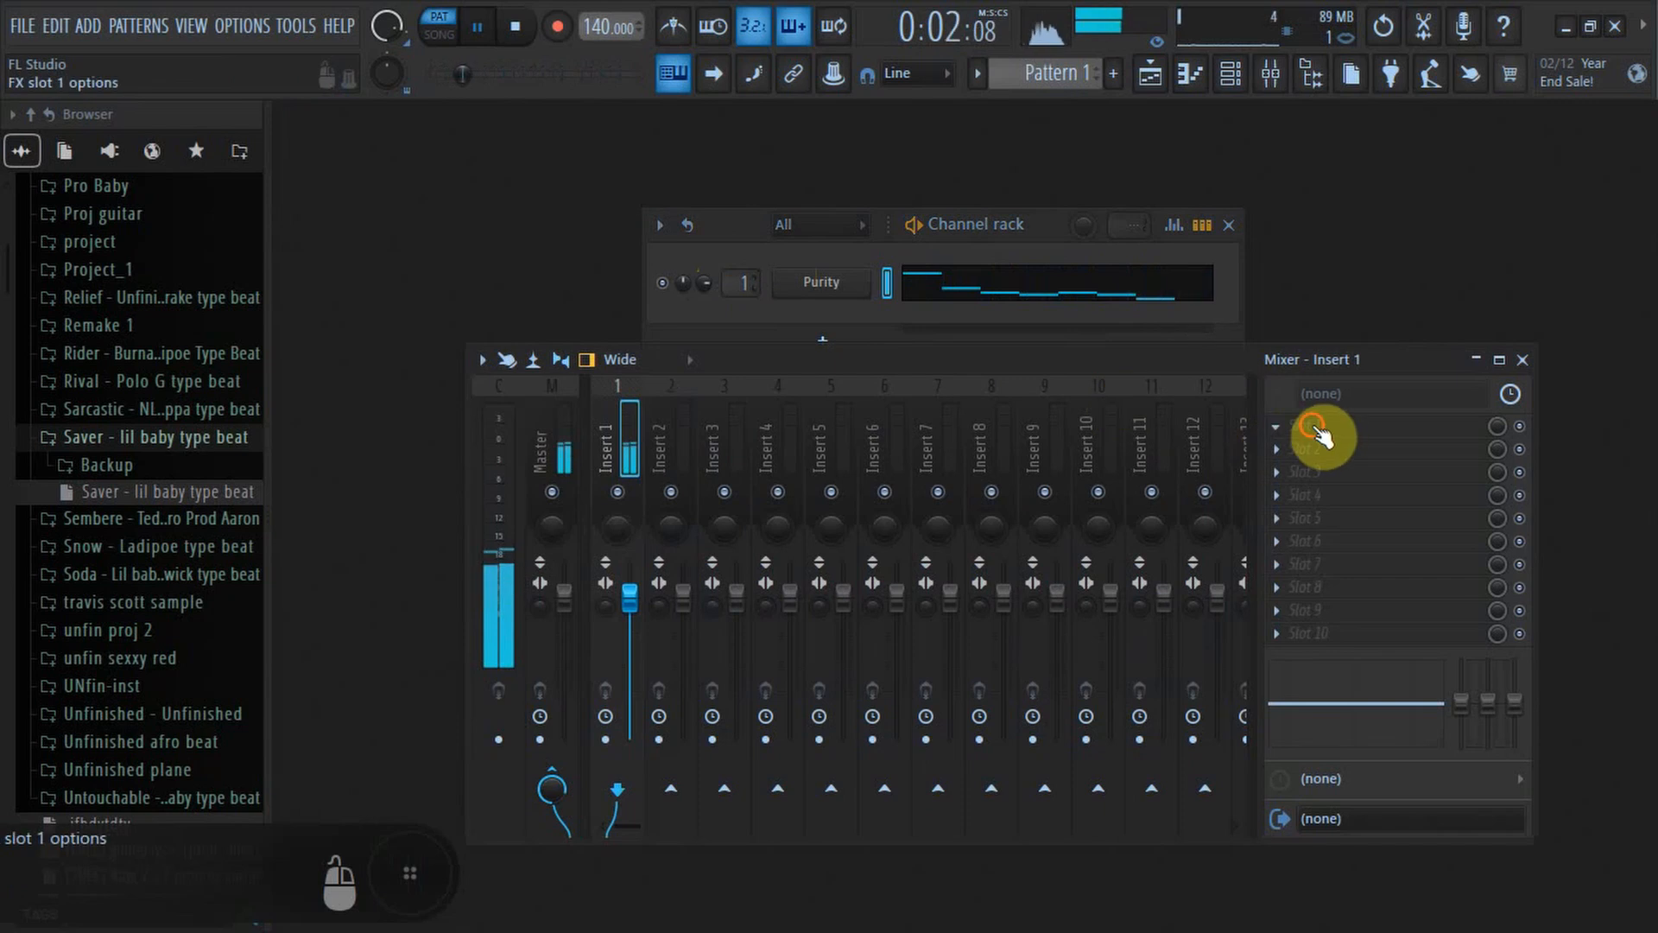
click(1317, 437)
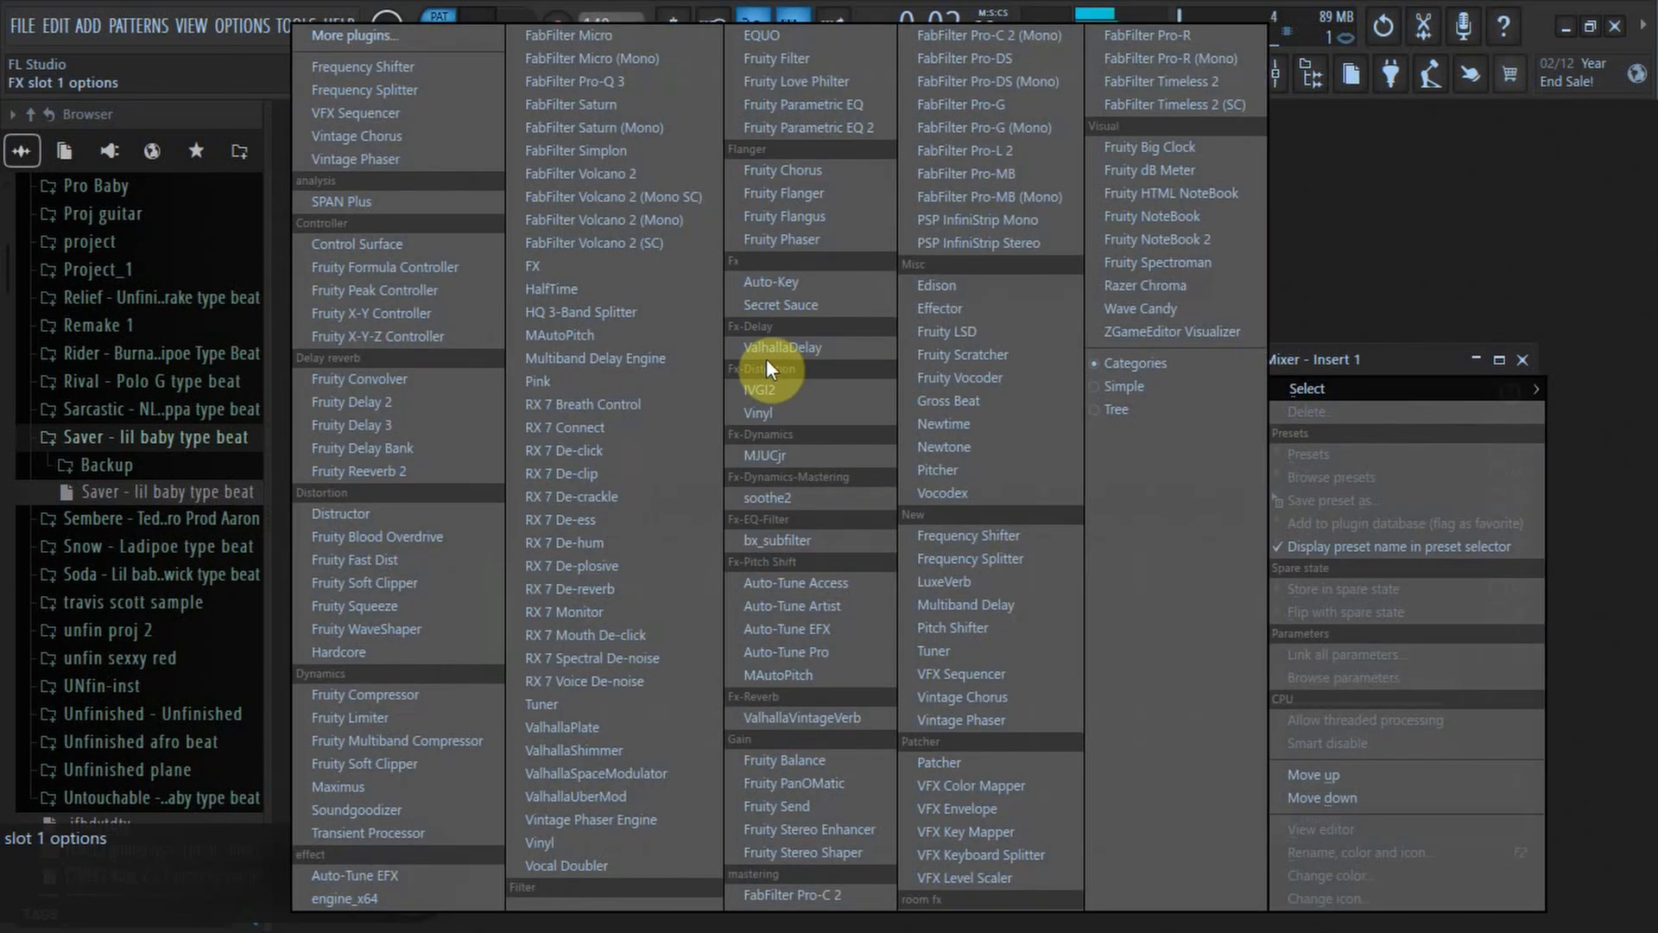
click(805, 716)
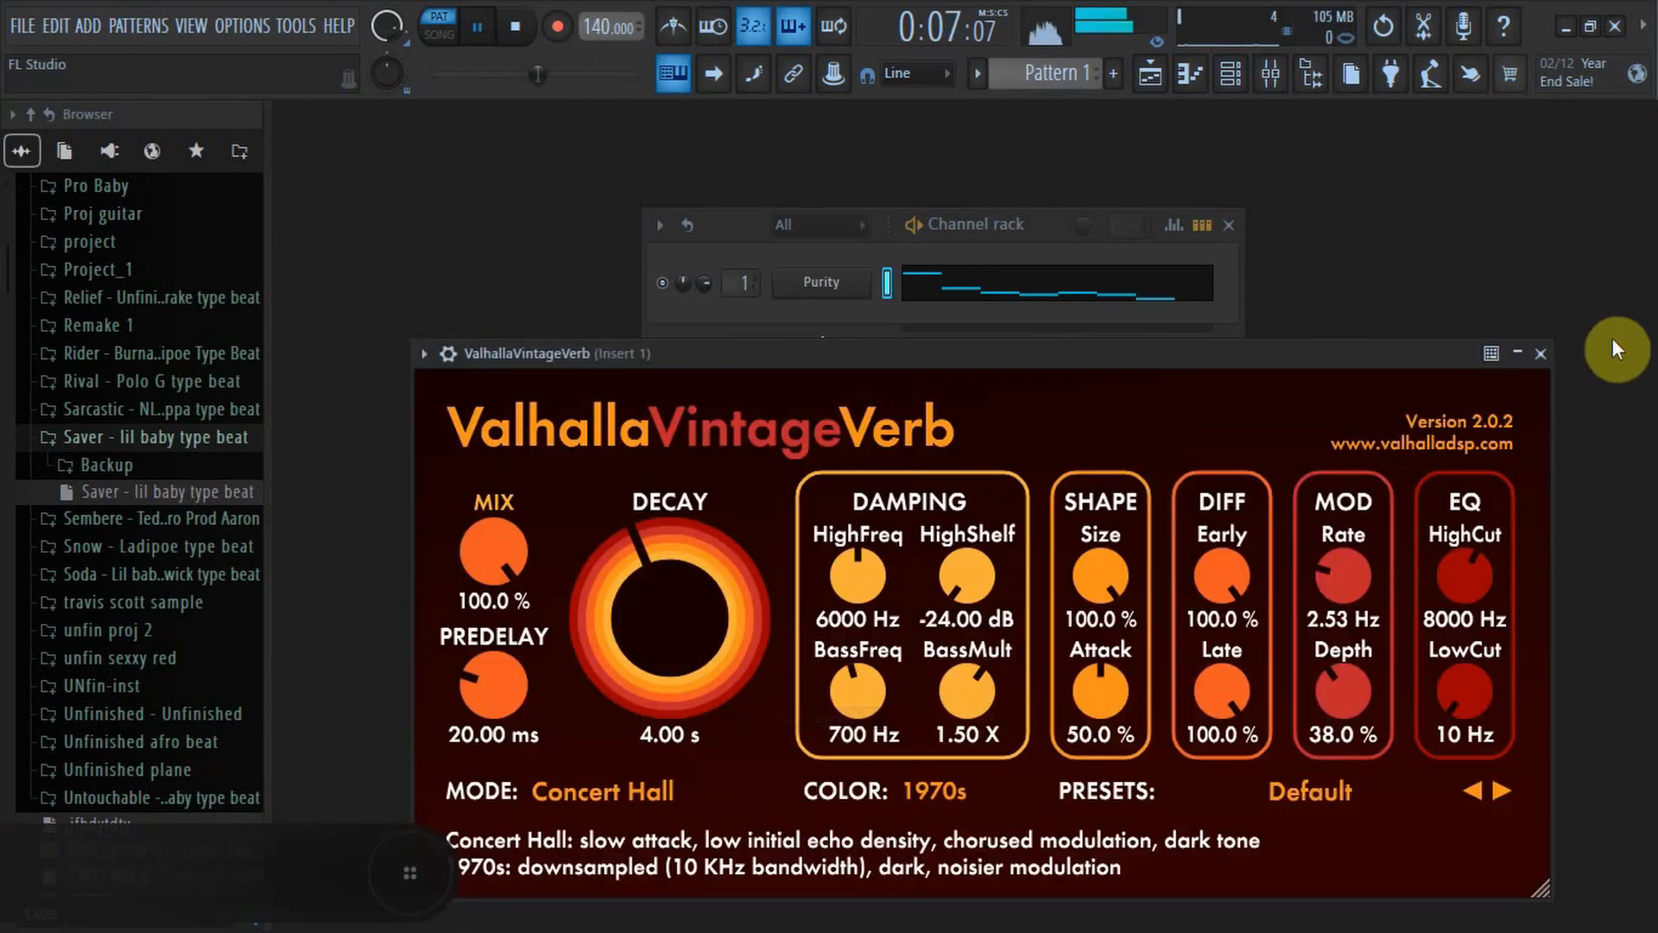
click(1551, 357)
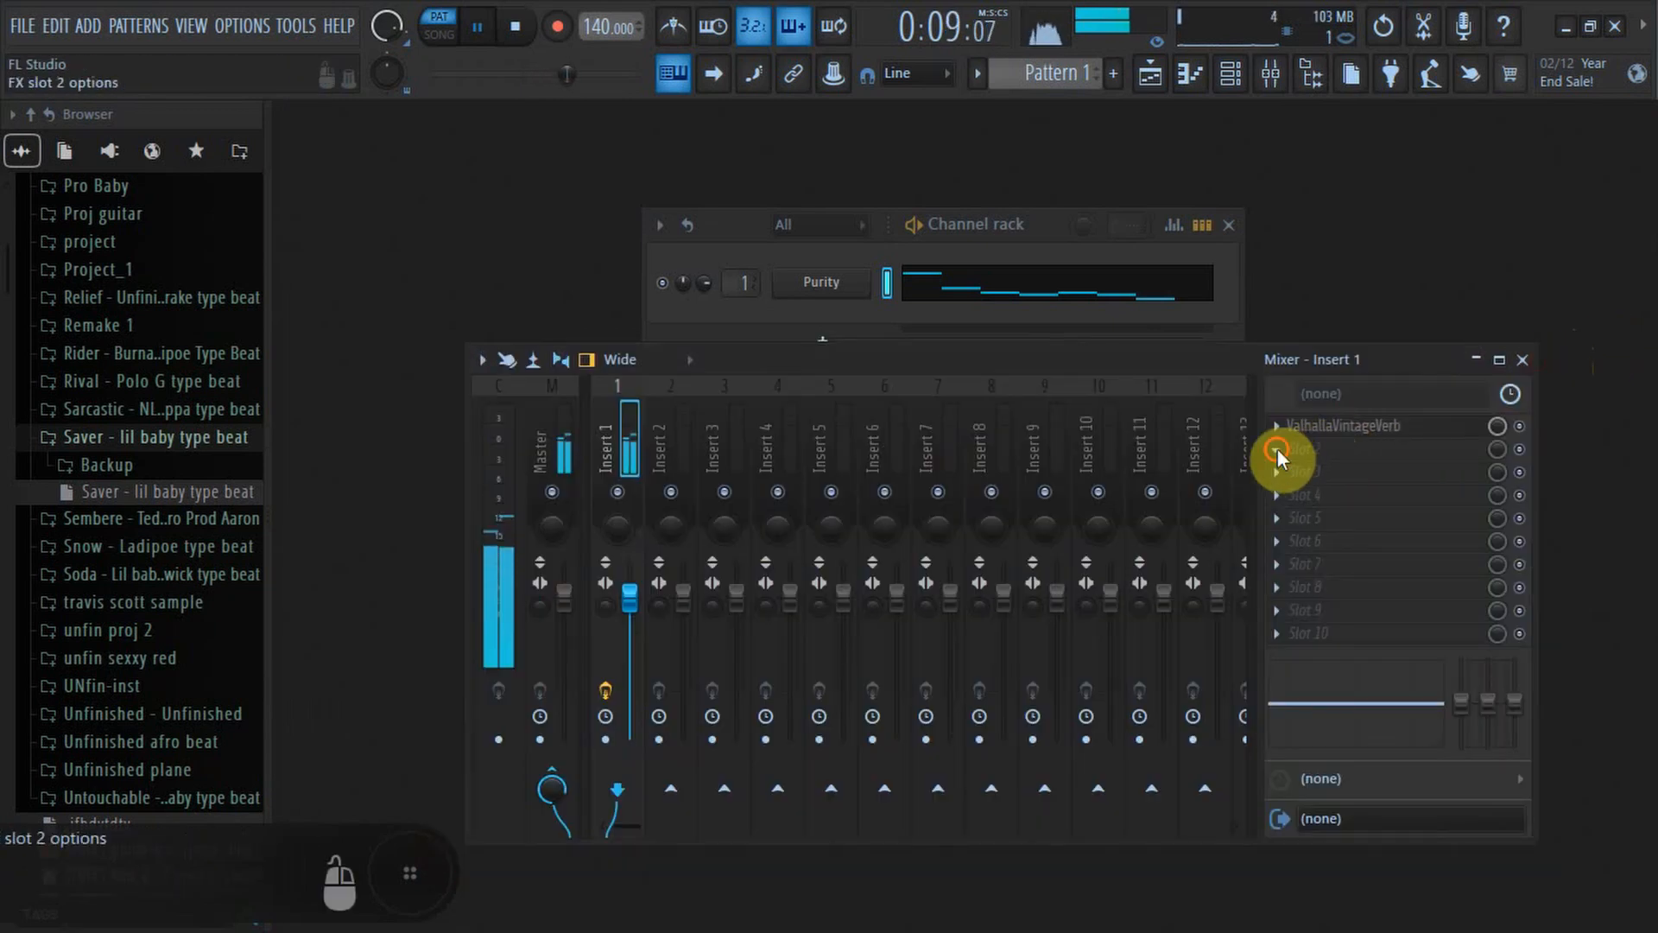
Load Gross Beat into the second effect slot of mixer Insert 1 and move its window fully into view.
click(1277, 449)
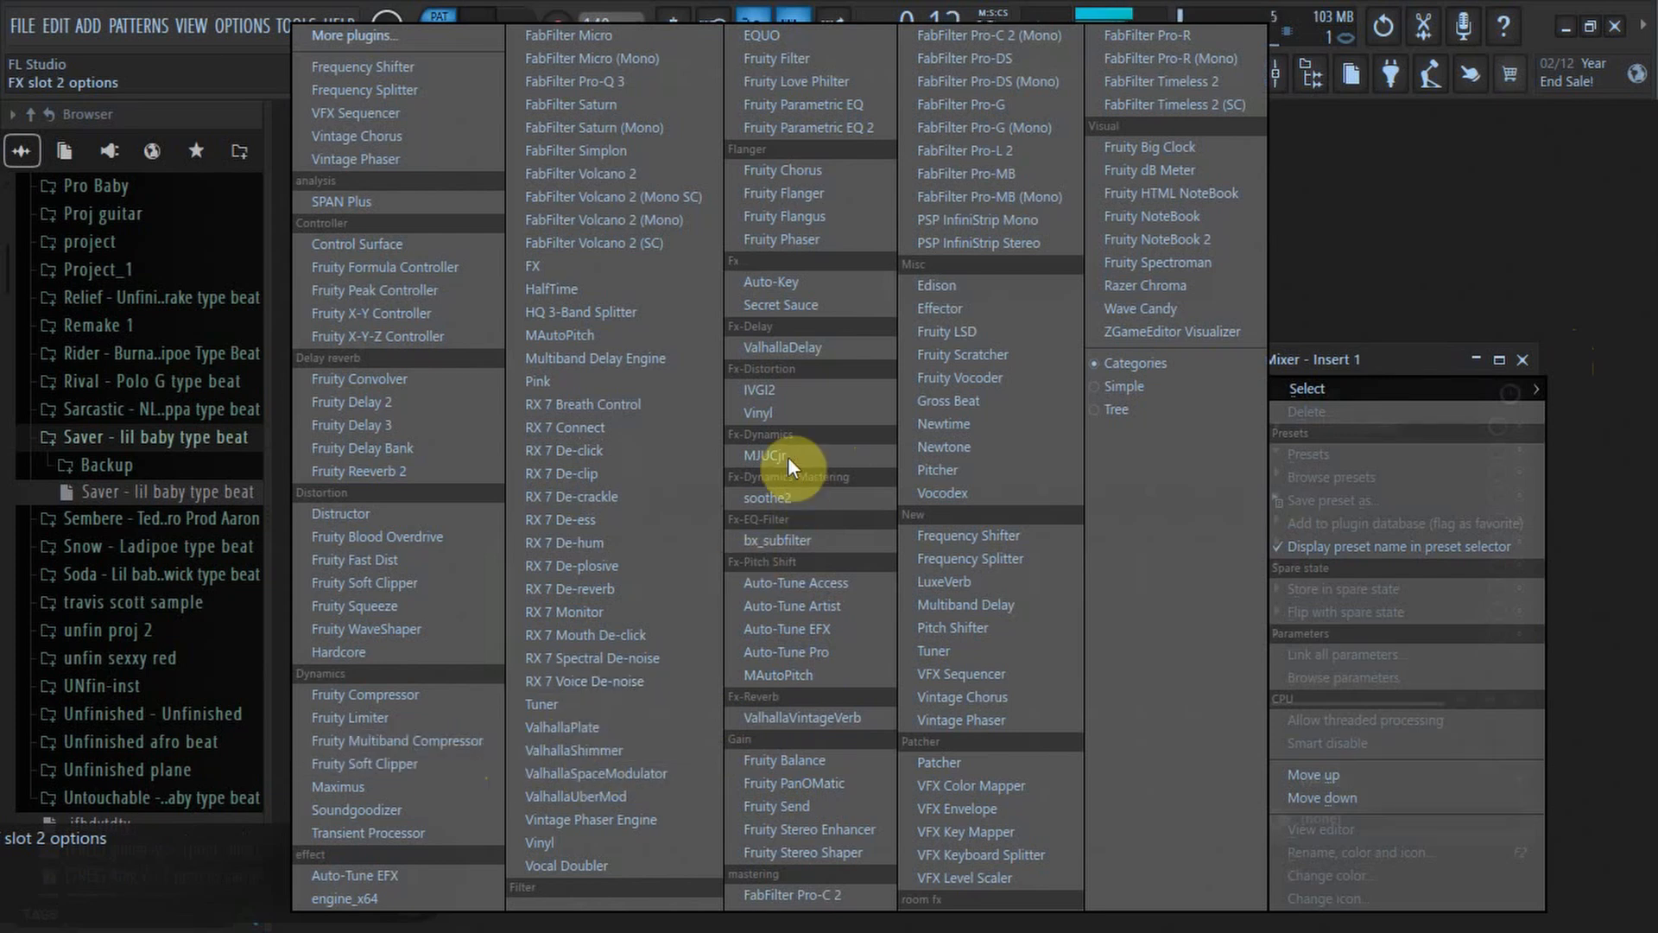
click(974, 401)
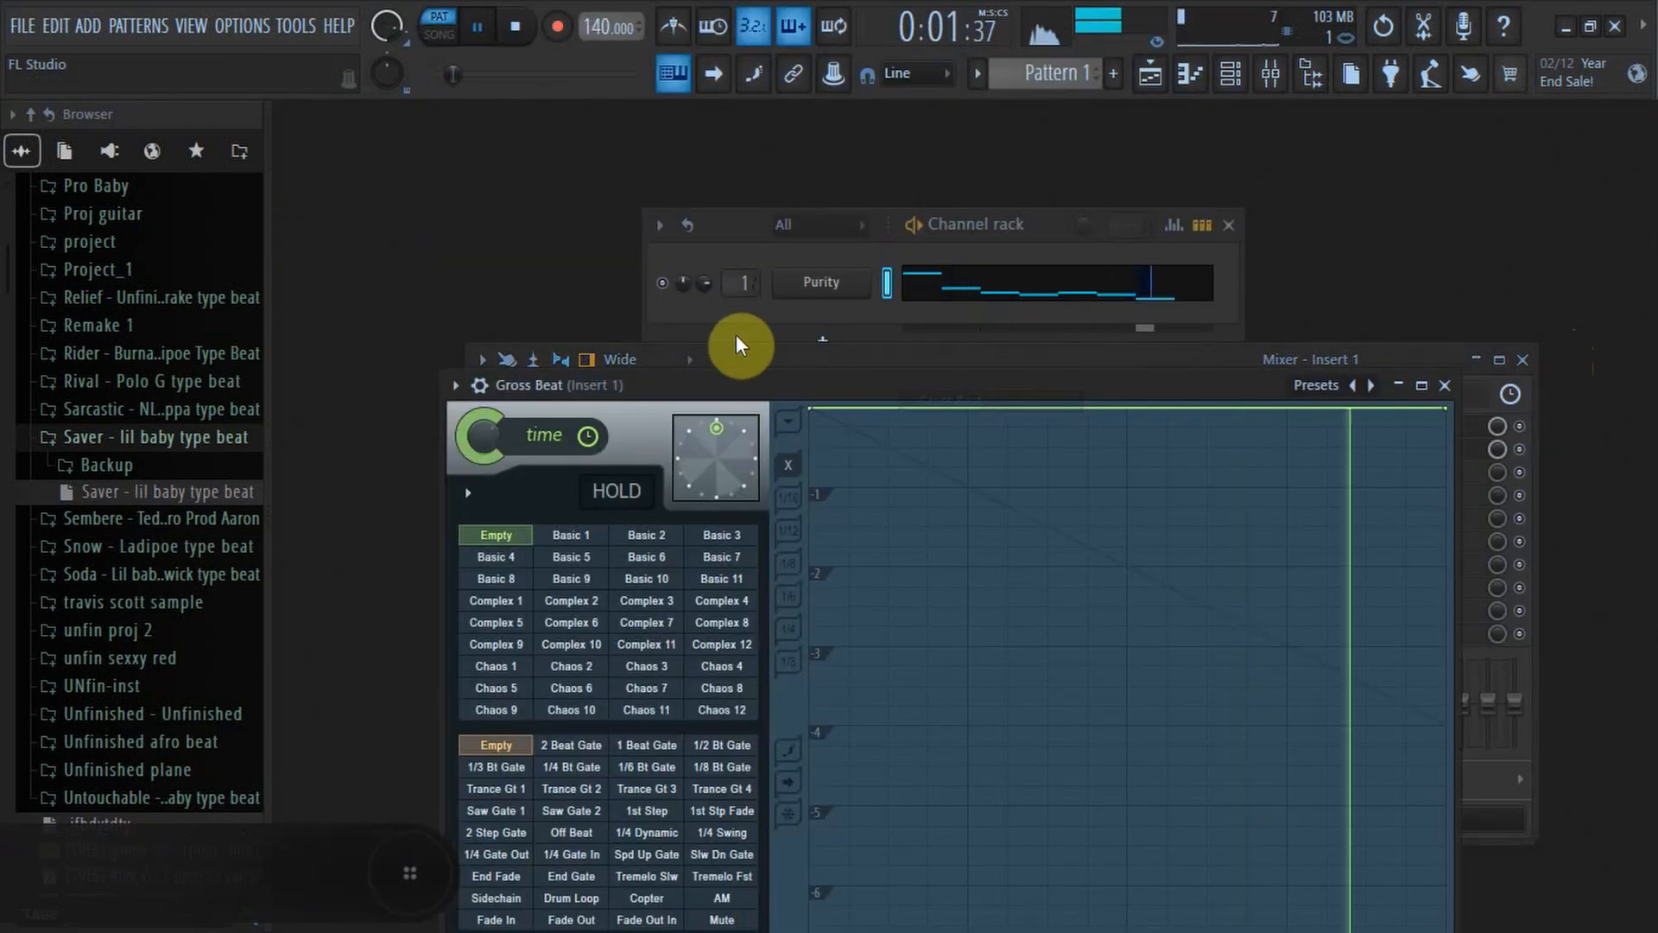
drag(801, 383, 745, 202)
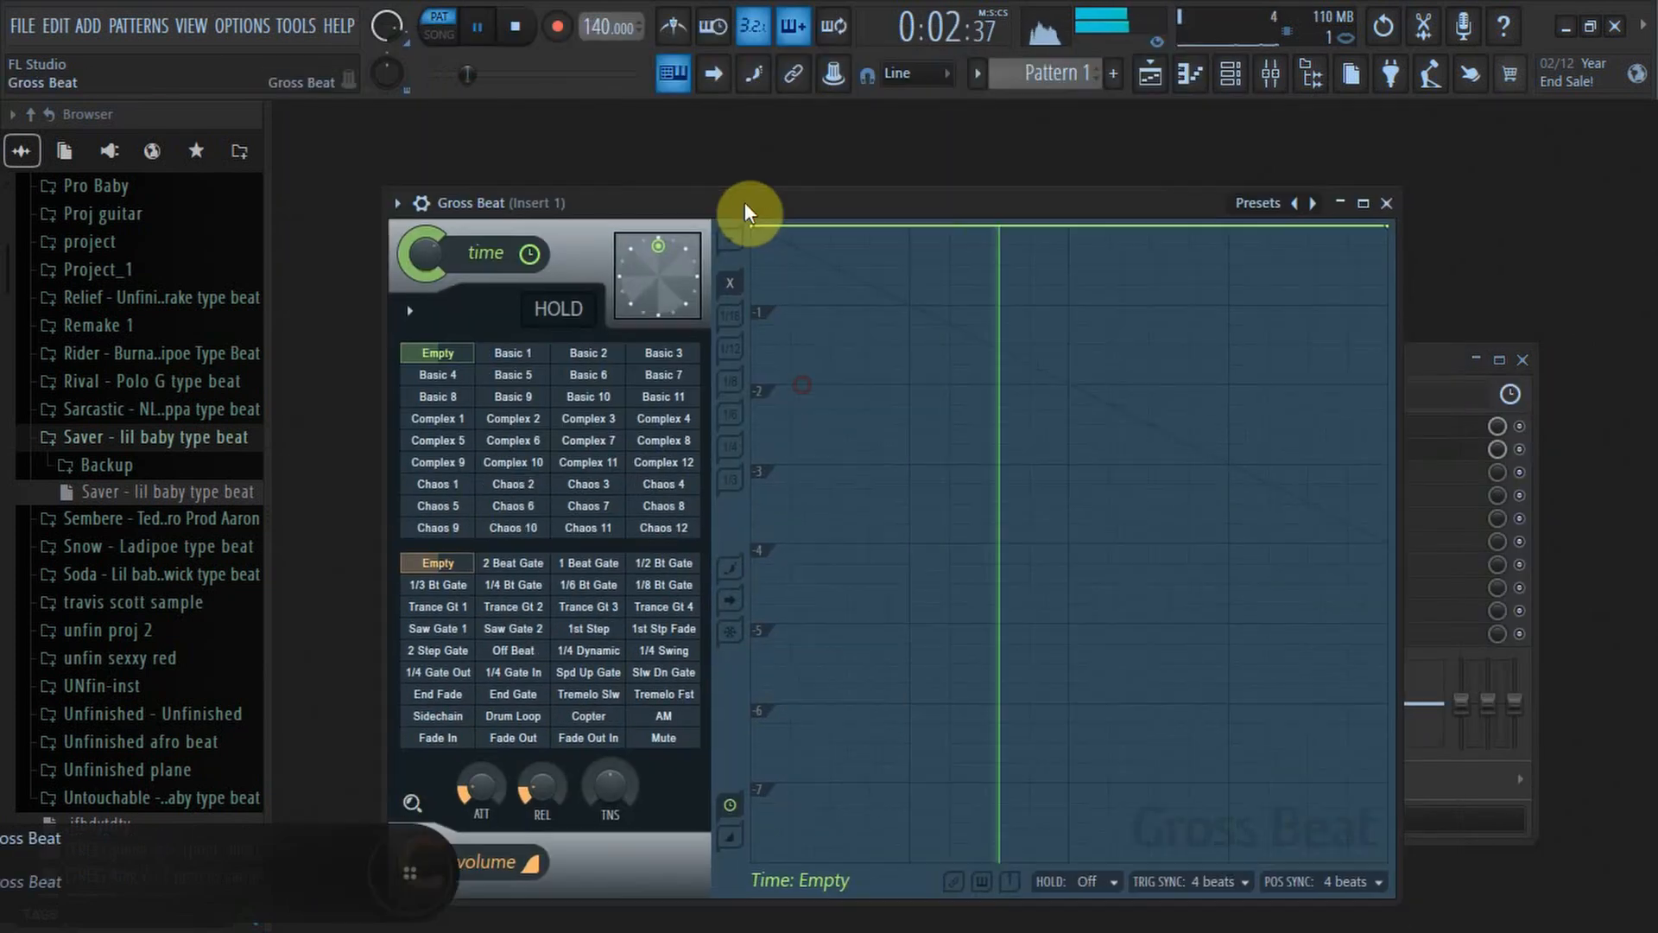
Try out Gross Beat's basic time slots, including Basic 1, on the Purity melody.
click(1272, 205)
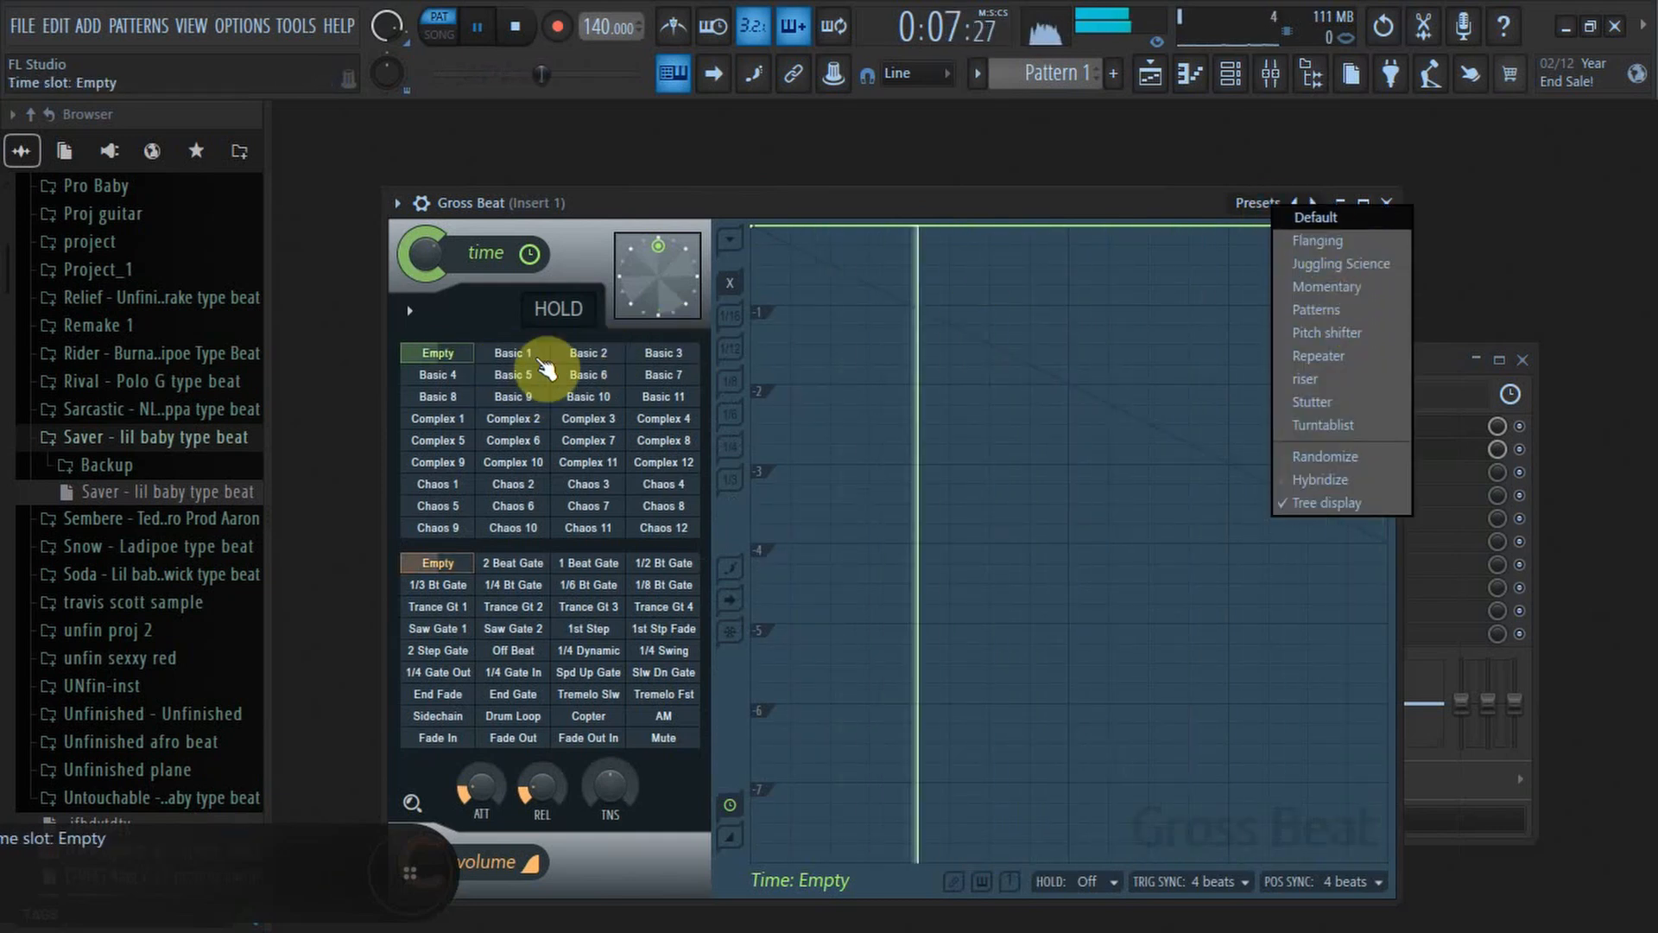
click(631, 350)
click(594, 354)
click(549, 357)
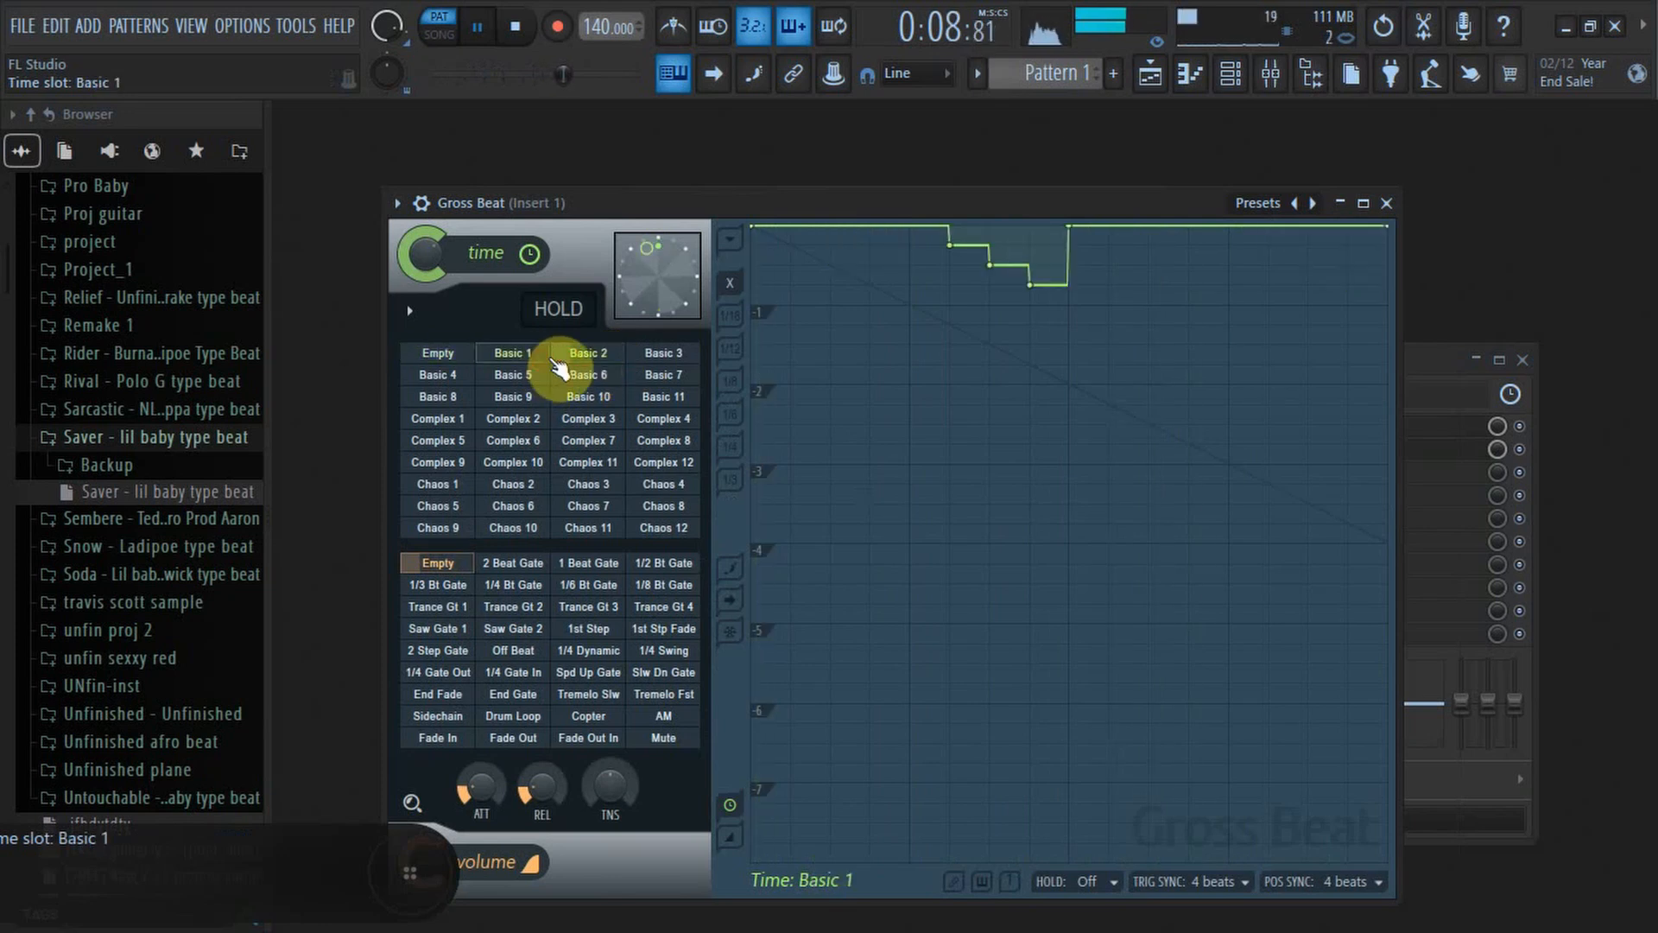
Apply the 2 Beat Gate volume slot in Gross Beat, adjust the volume mix amount, and close the plugin and mixer.
click(516, 562)
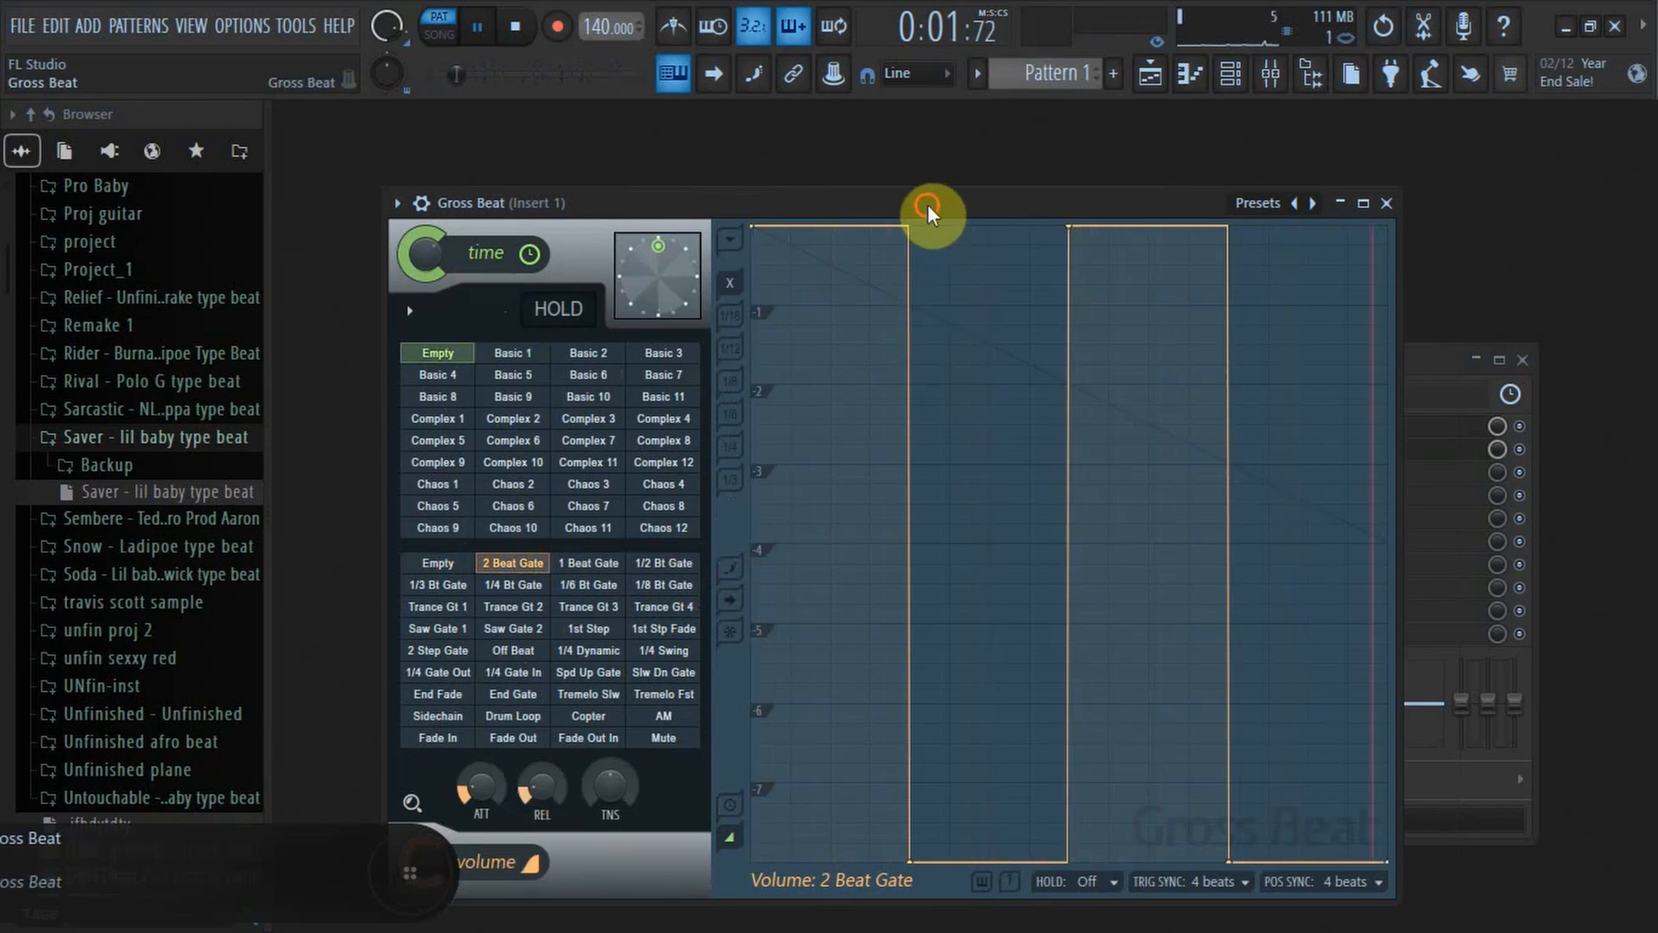
drag(933, 206, 936, 141)
mouse_move(425, 795)
mouse_down()
mouse_move(425, 827)
mouse_move(417, 799)
mouse_up()
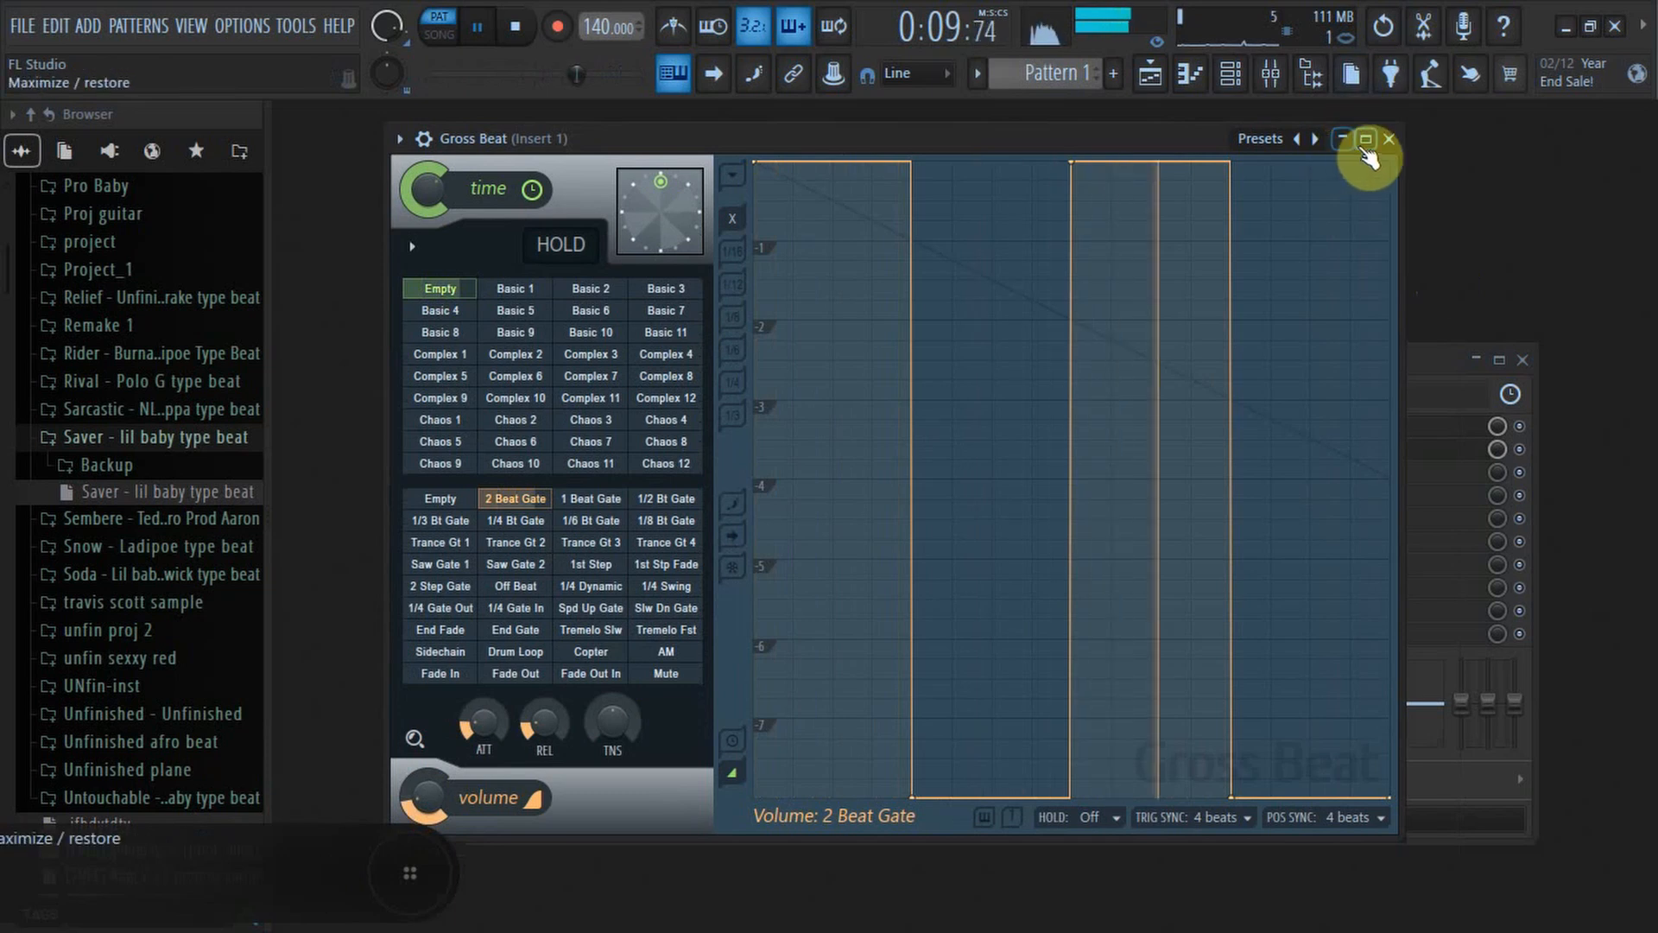
click(1389, 139)
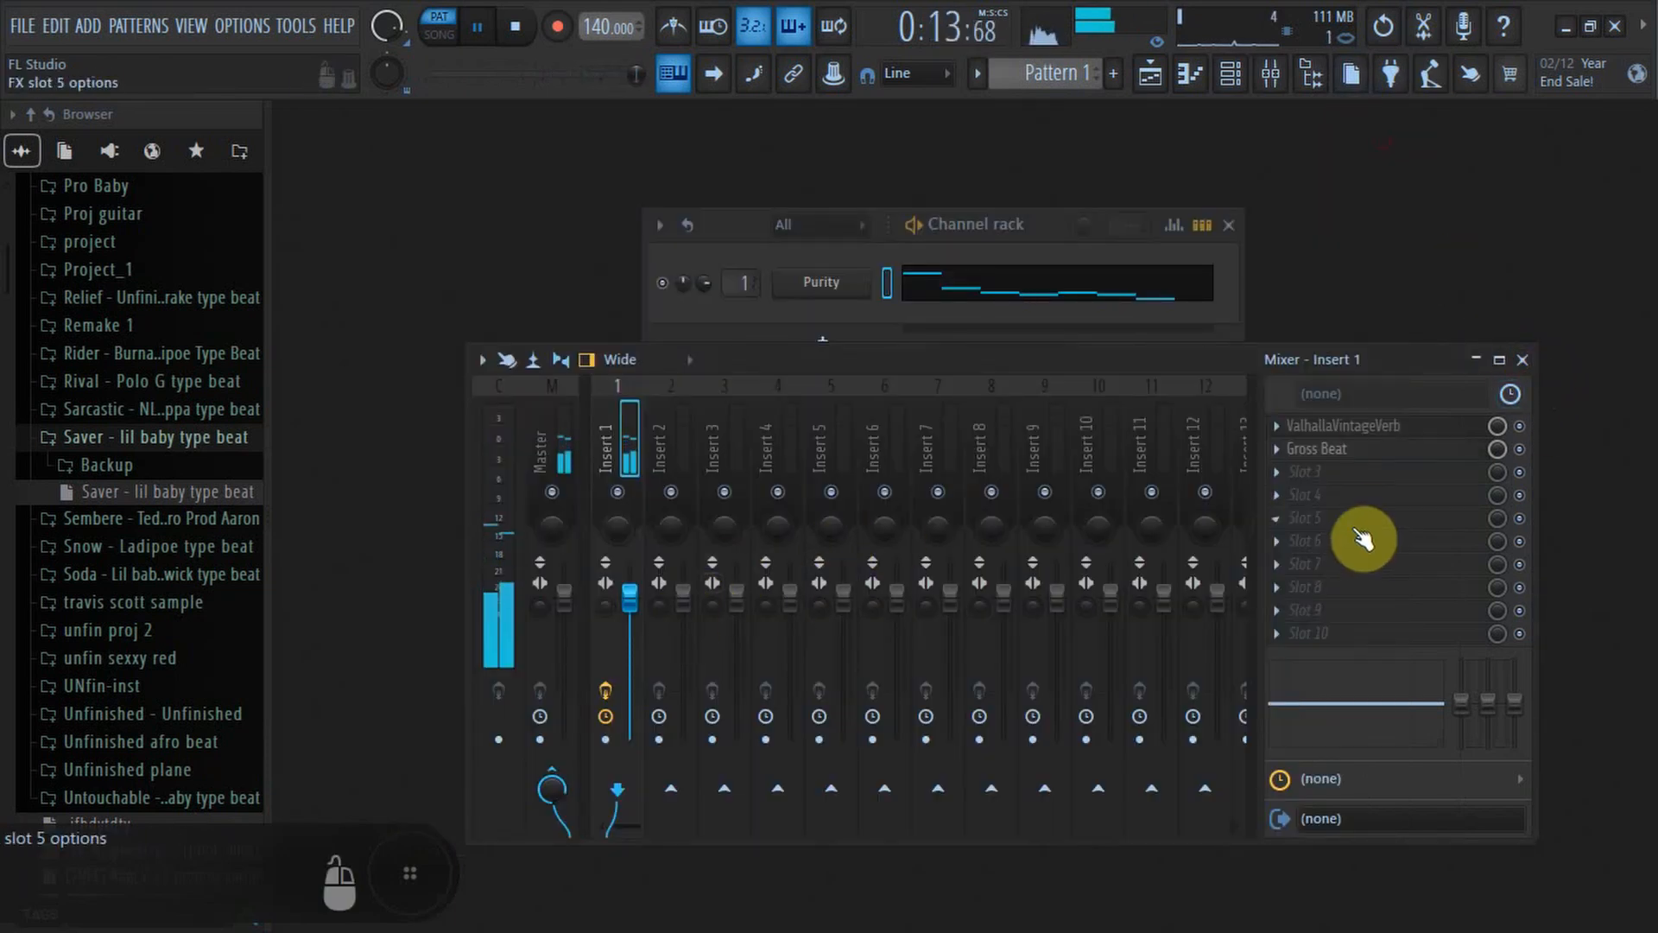
click(1524, 361)
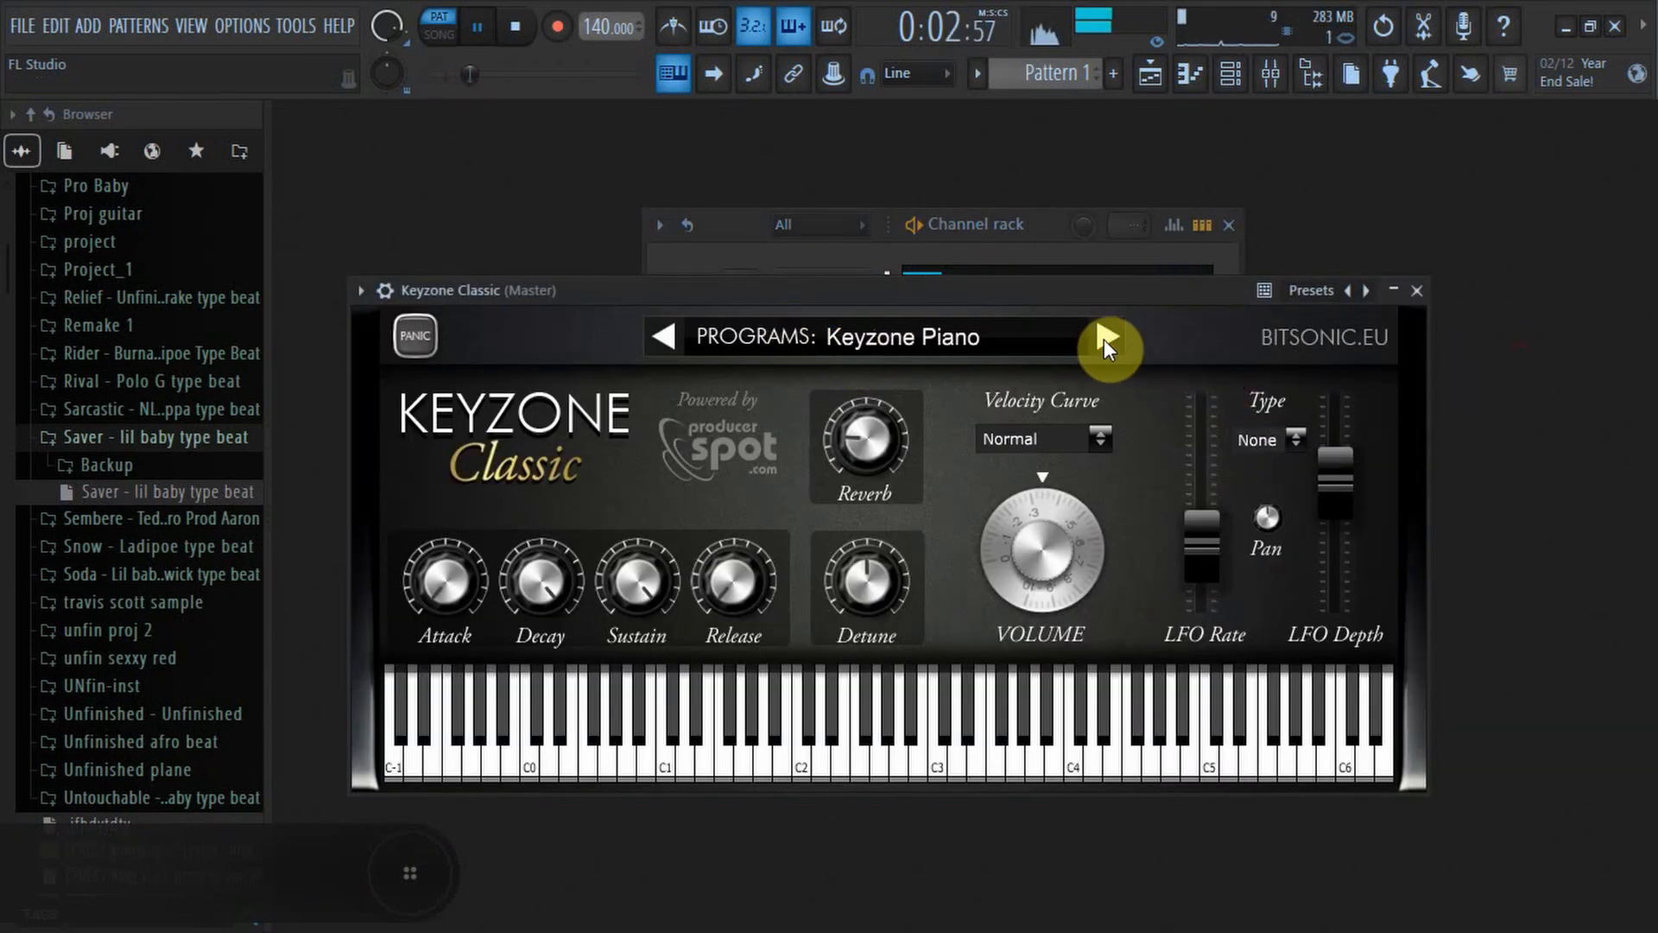
Advance Keyzone Classic two programs past Keyzone Piano and close its window.
click(1106, 337)
click(1109, 337)
click(1418, 291)
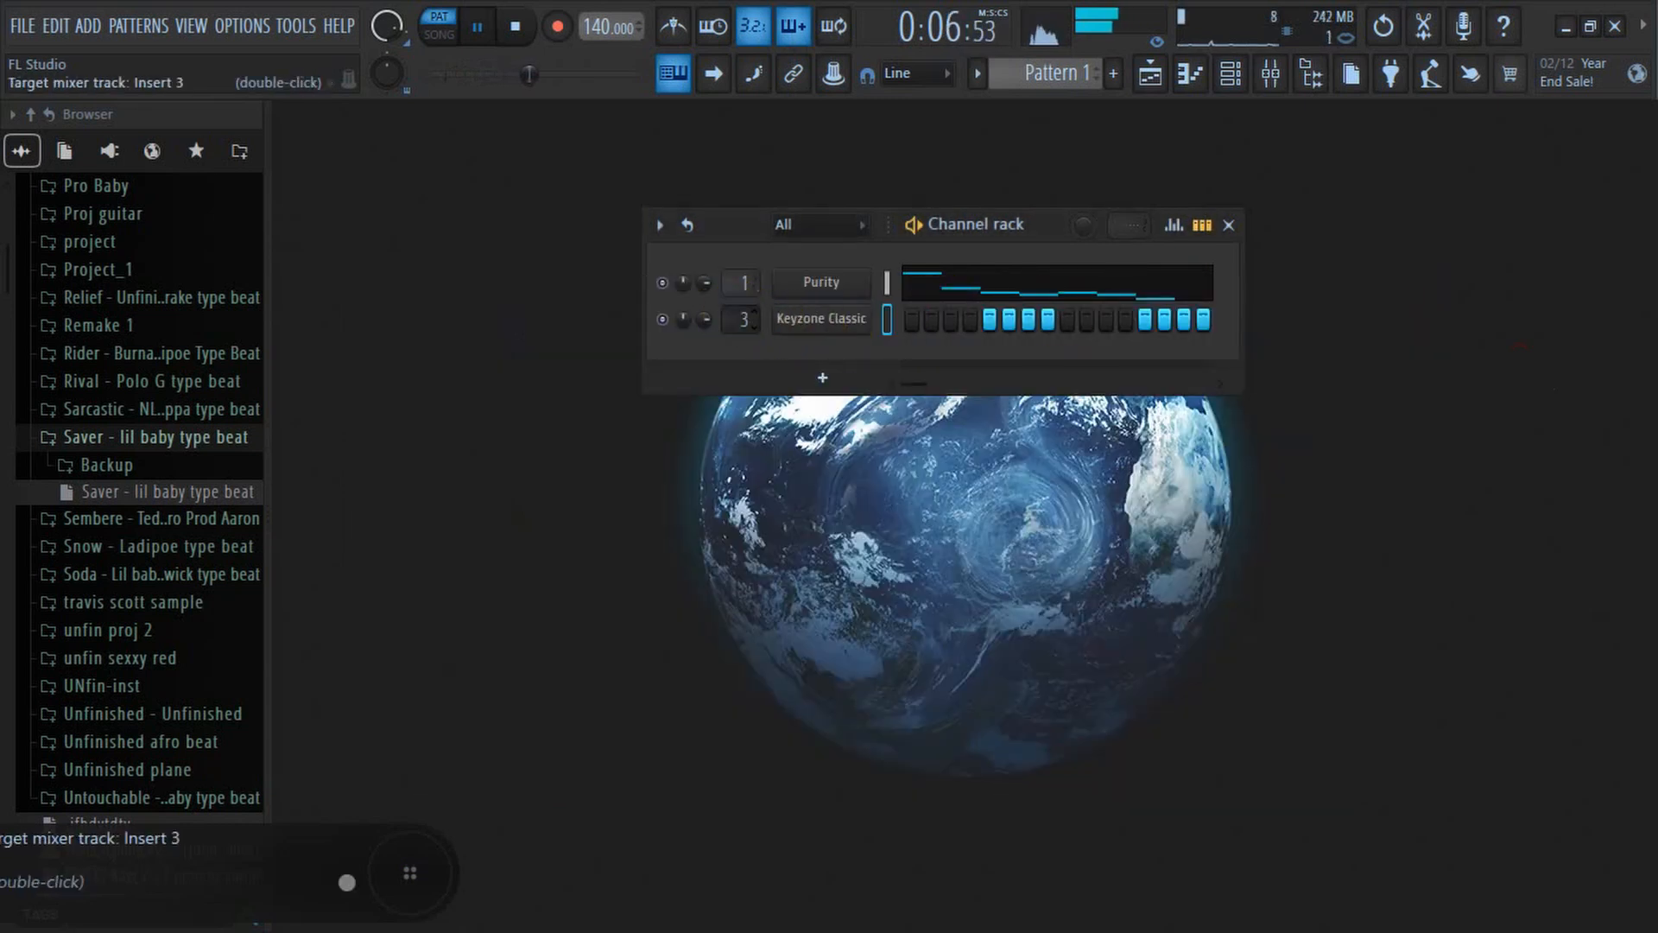
Open Keyzone Classic's piano roll and write D#6, F#5, F#5 and D#5 in bar 1 over matching Purity ghost notes.
right_click(864, 315)
click(925, 323)
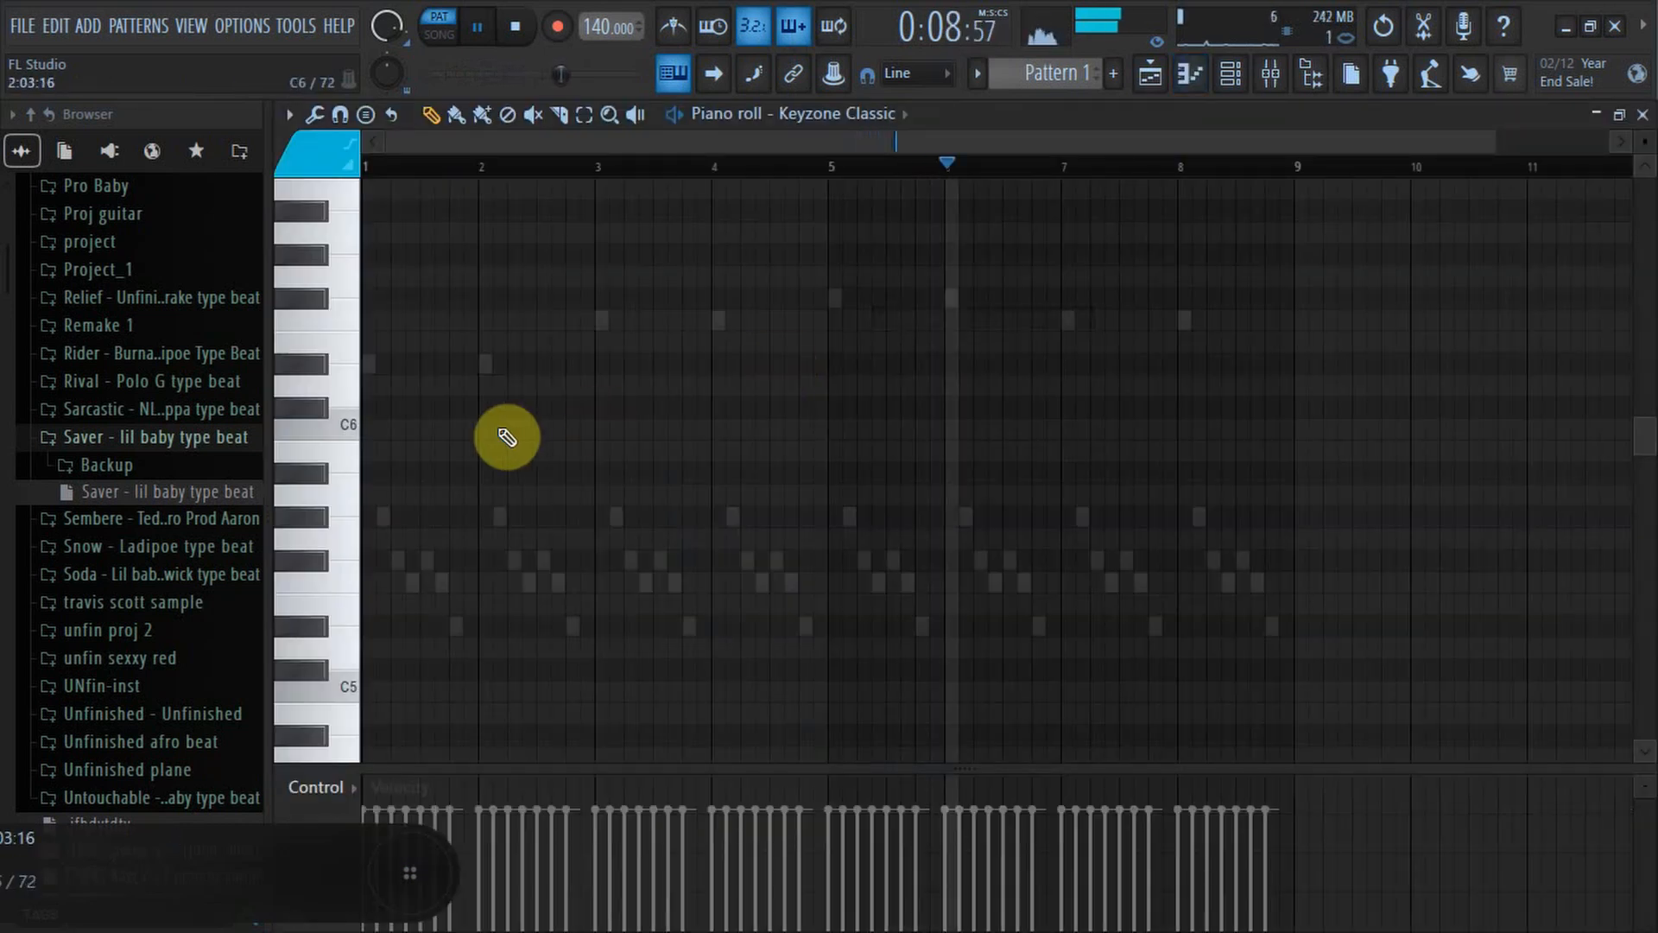
scroll(492, 438, up, 2)
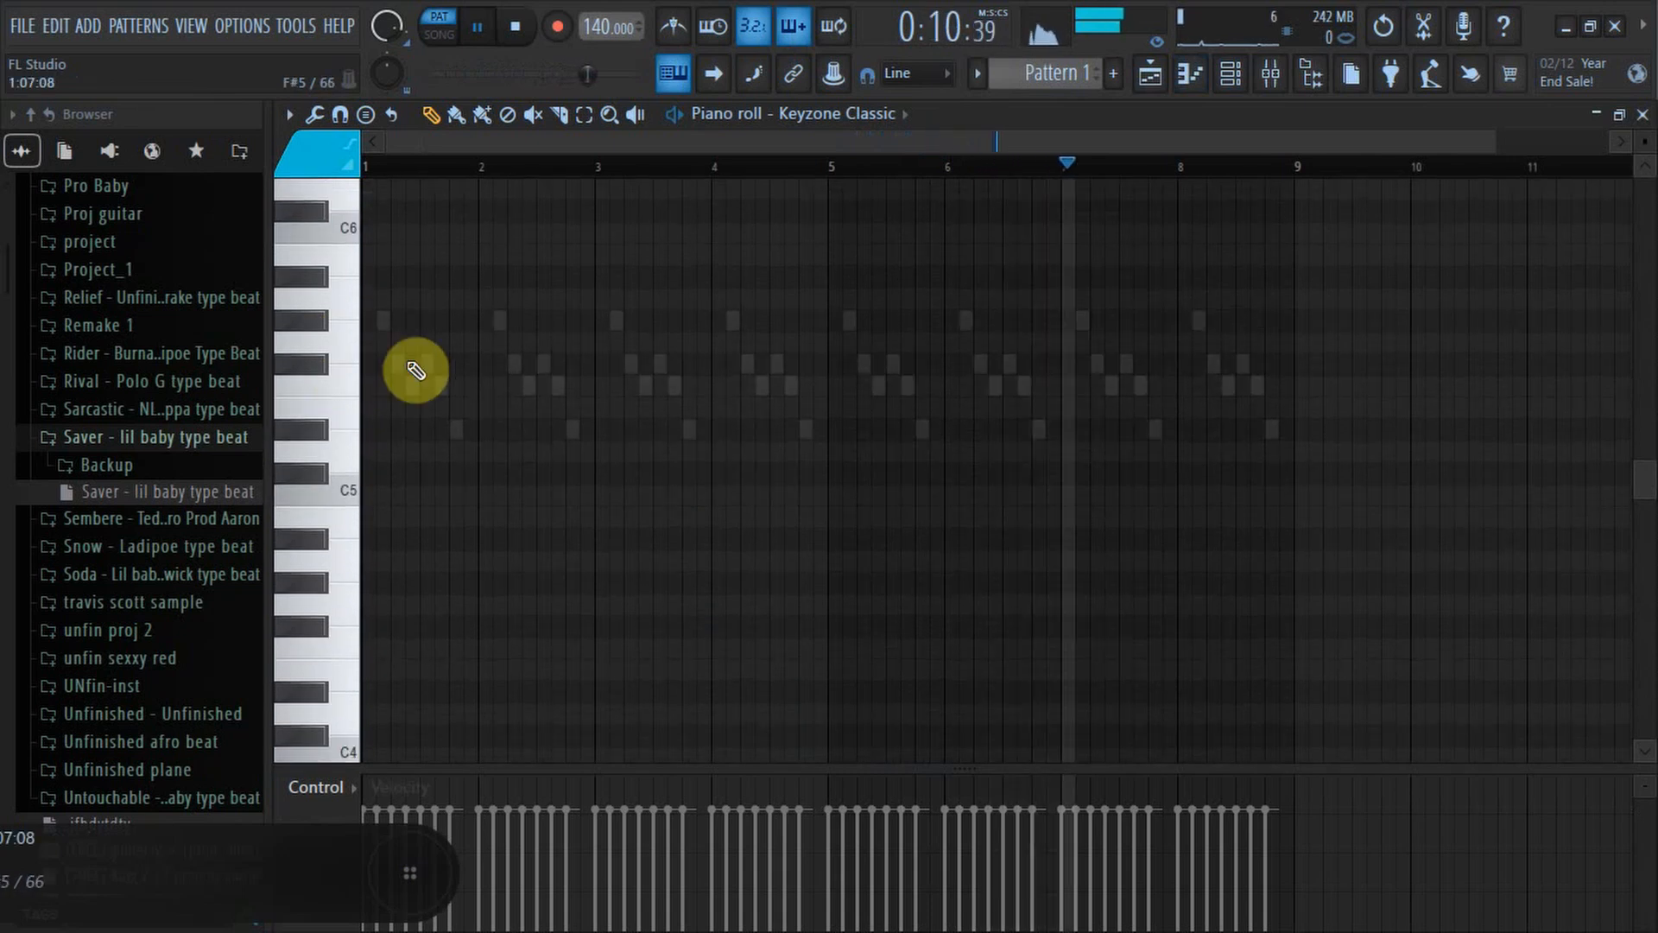
click(367, 364)
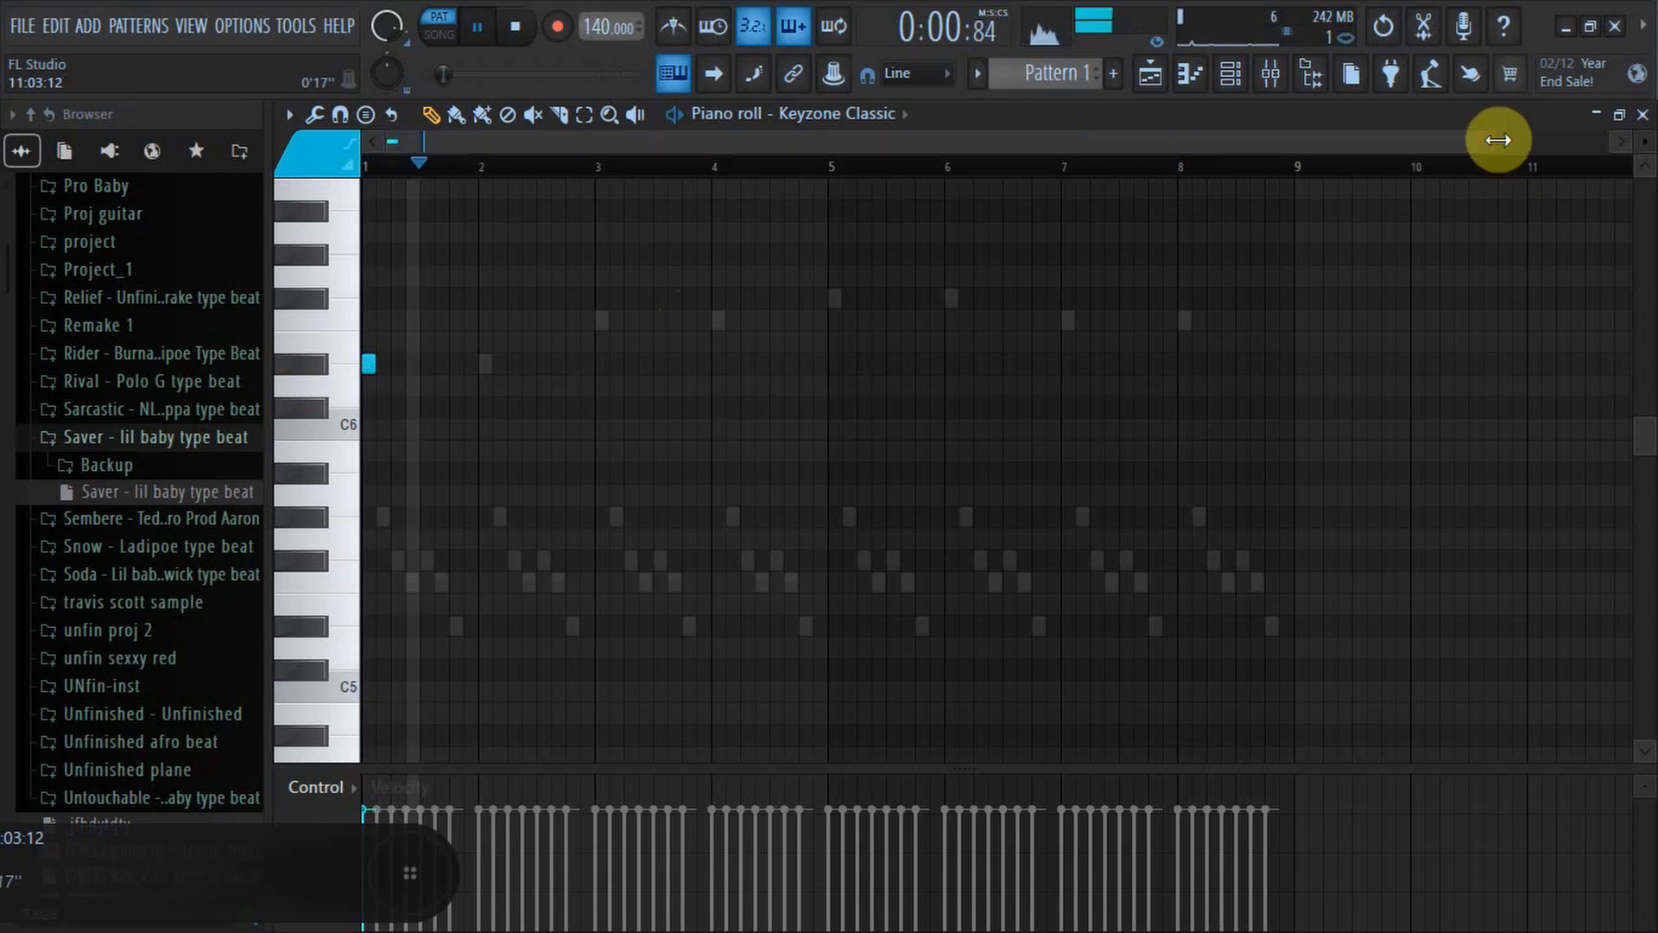
drag(1495, 141, 437, 400)
key(space)
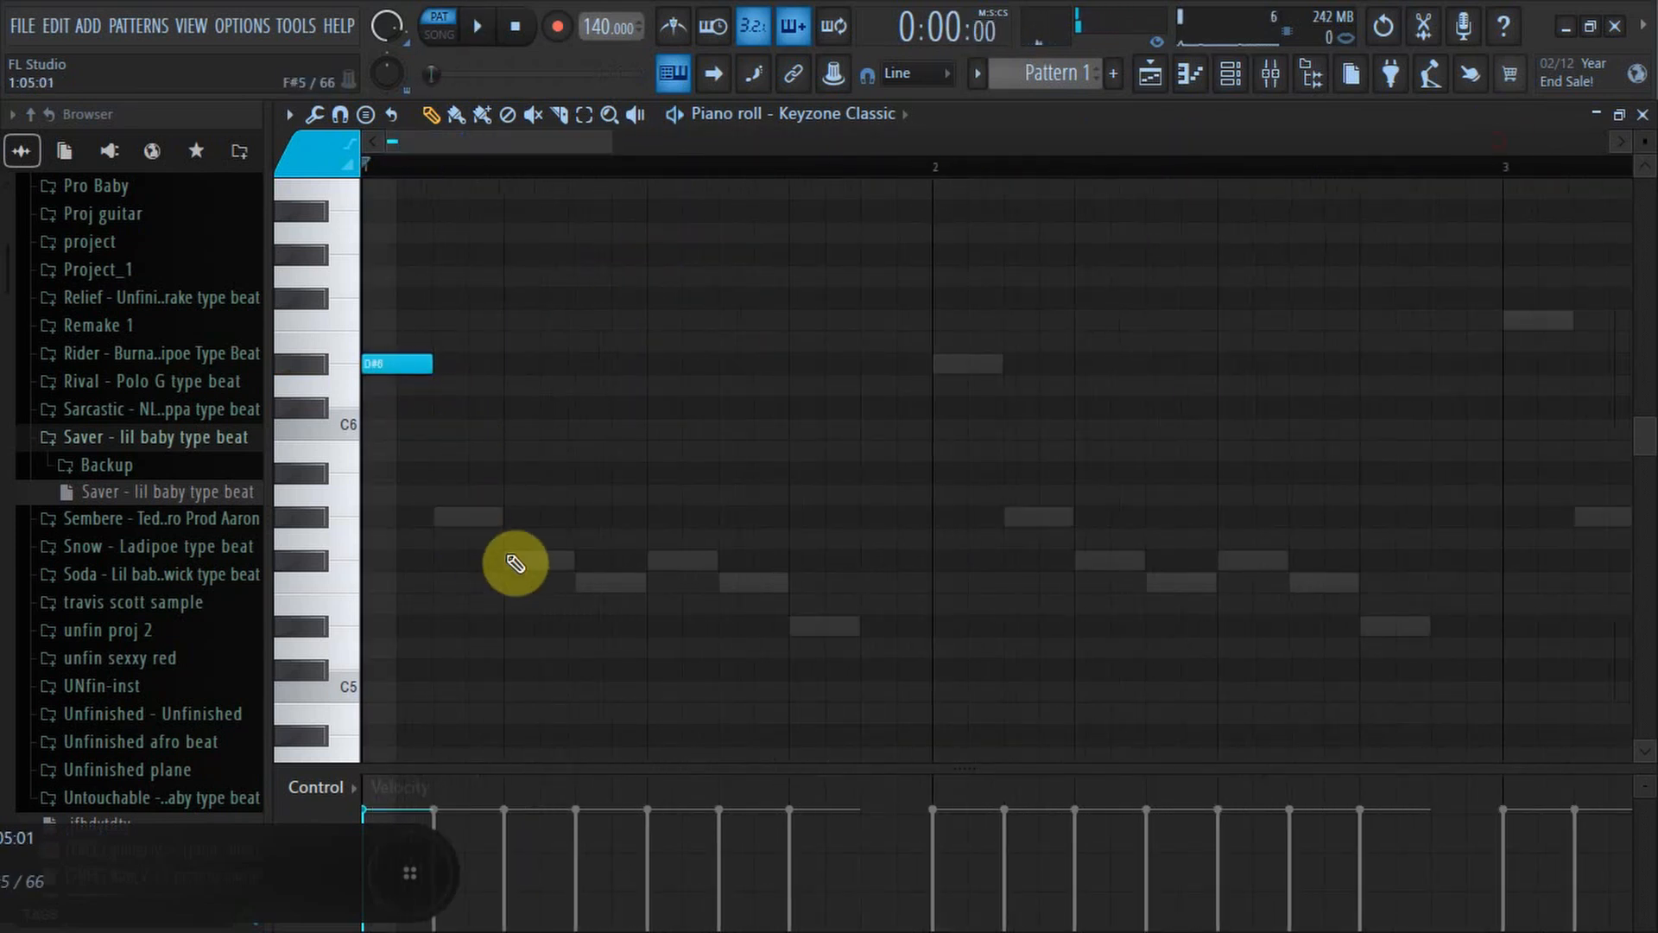
click(656, 562)
key(space)
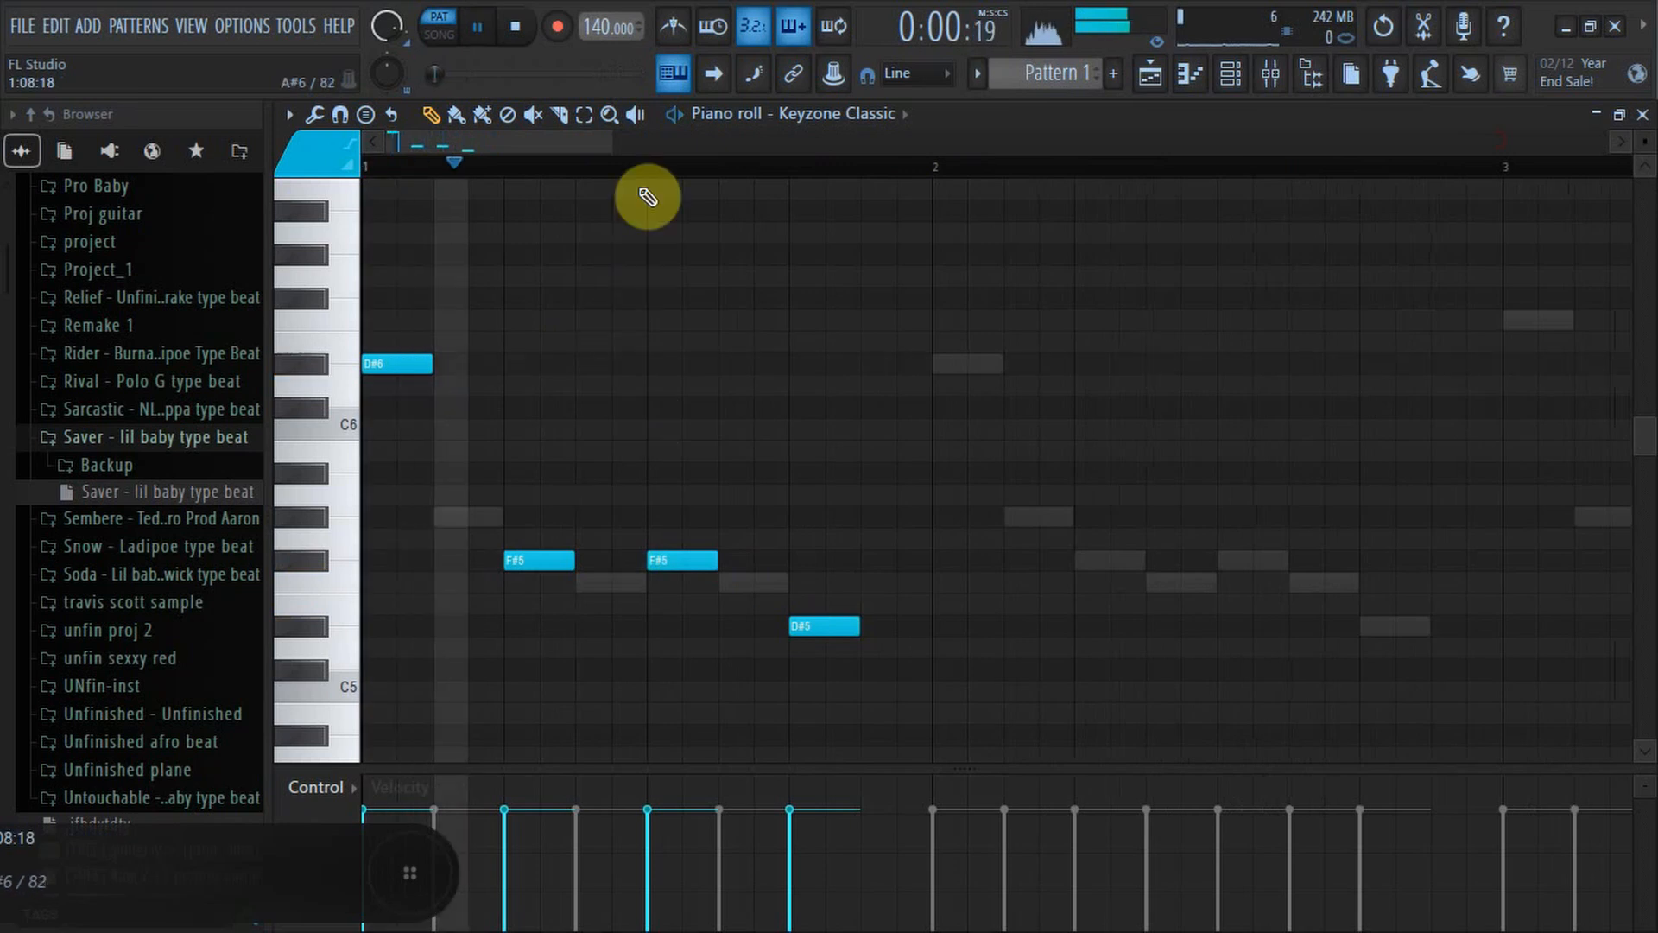
Duplicate the four Keyzone Classic notes of bar 1 into bar 2.
drag(604, 140, 1021, 144)
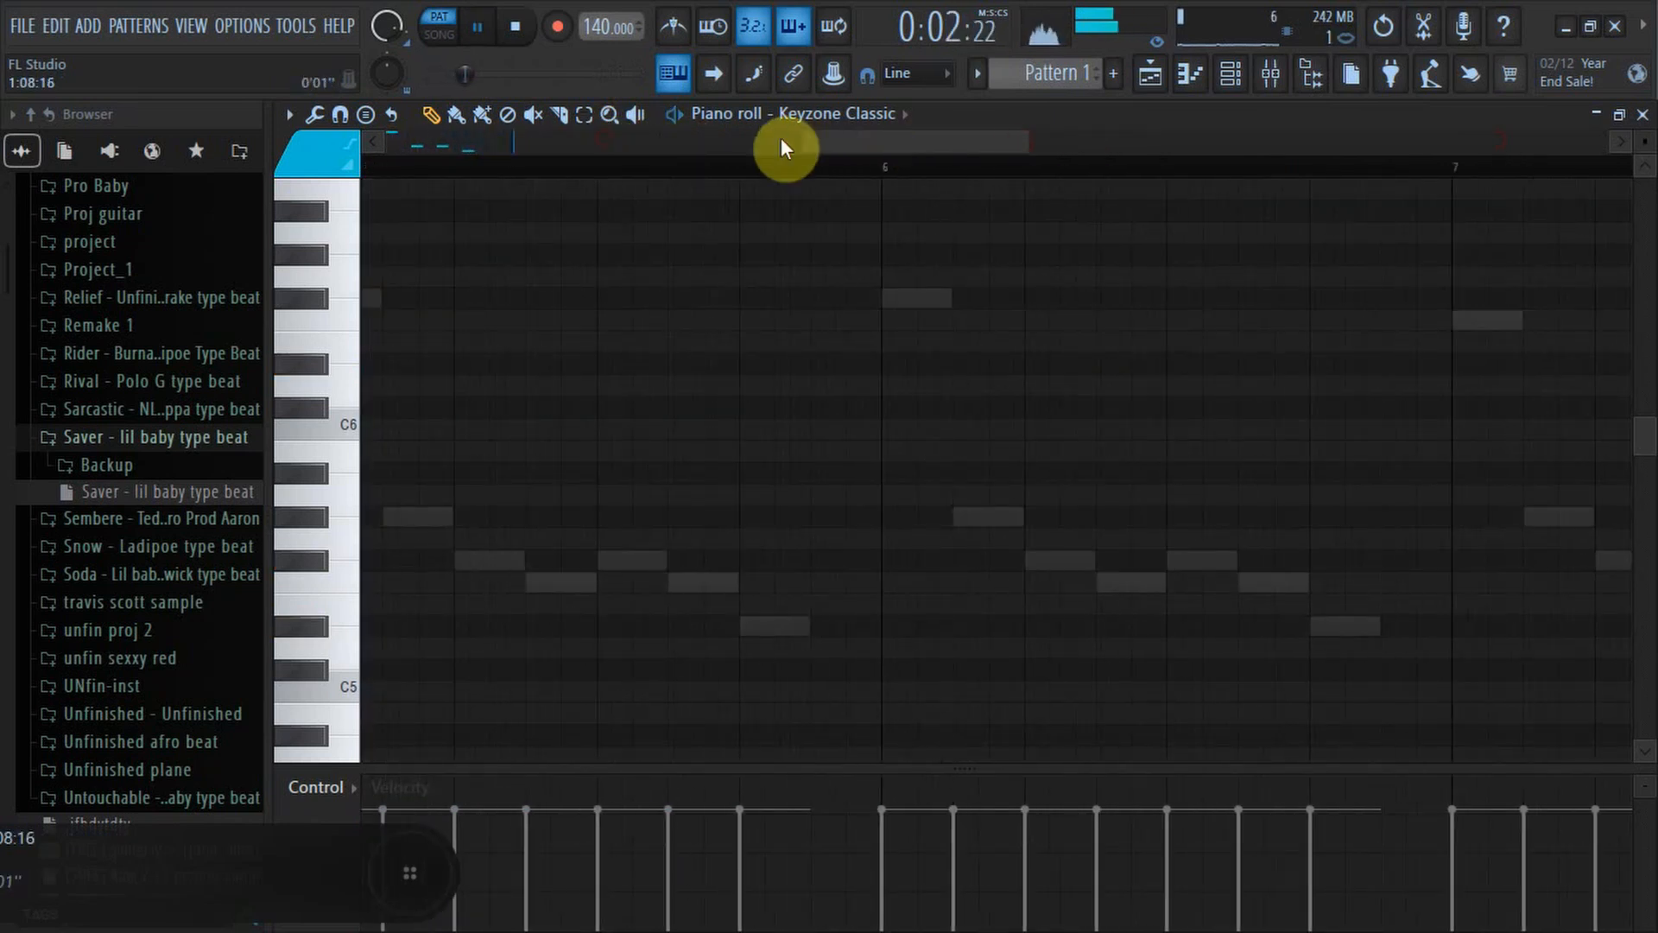
drag(803, 135, 373, 140)
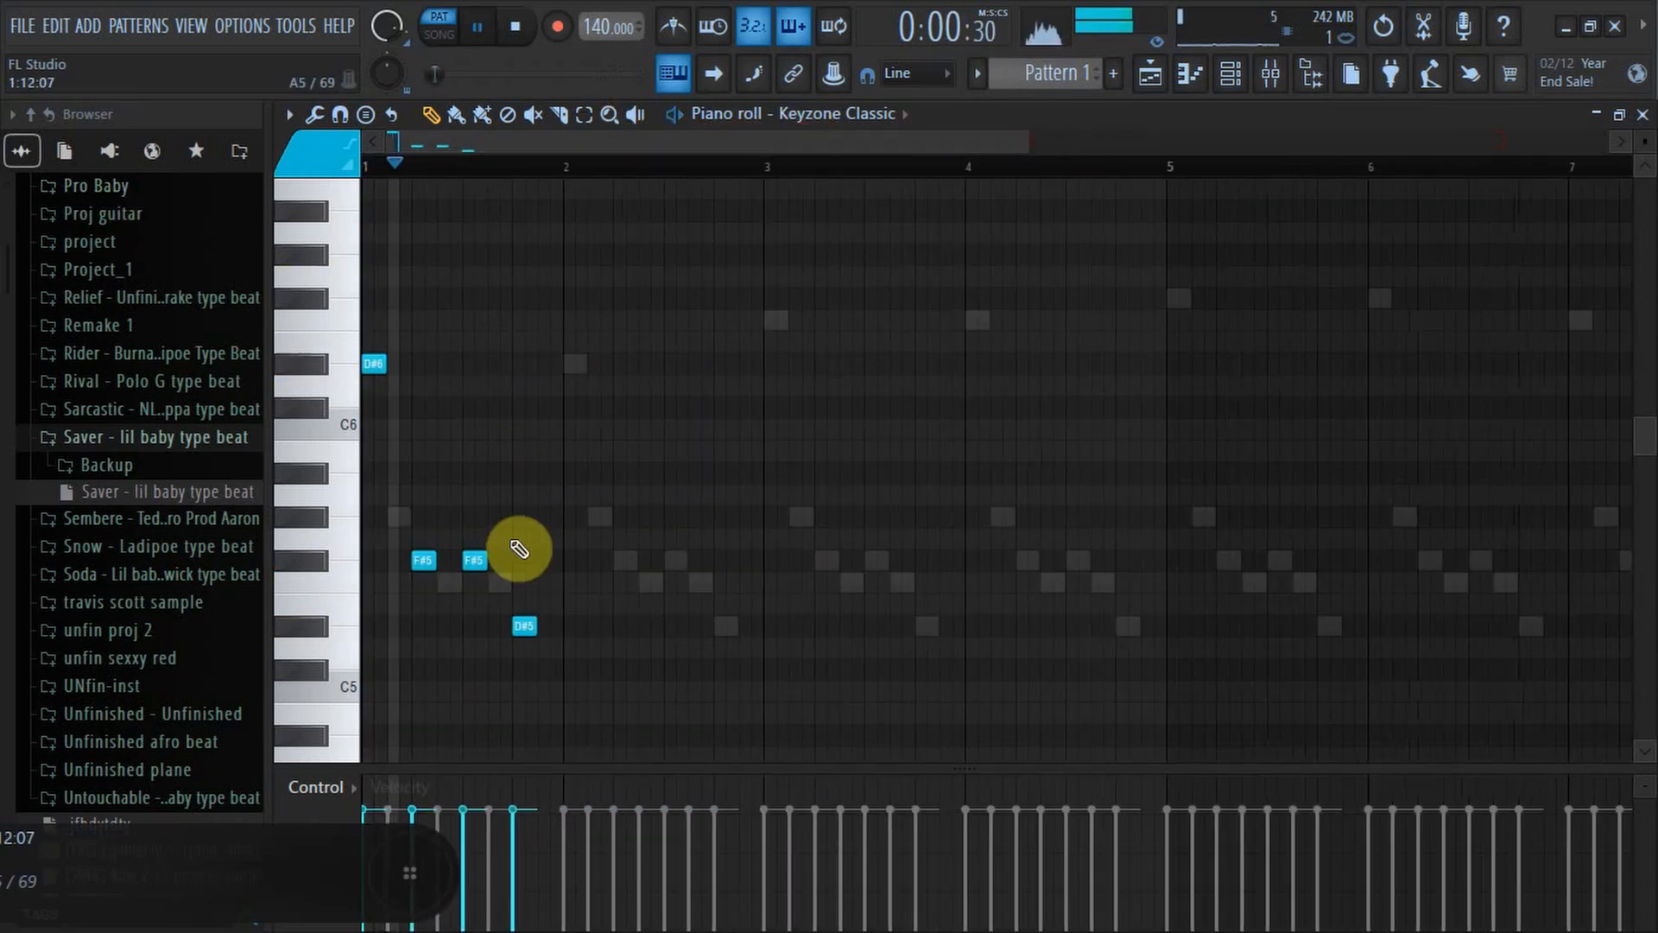
key(space)
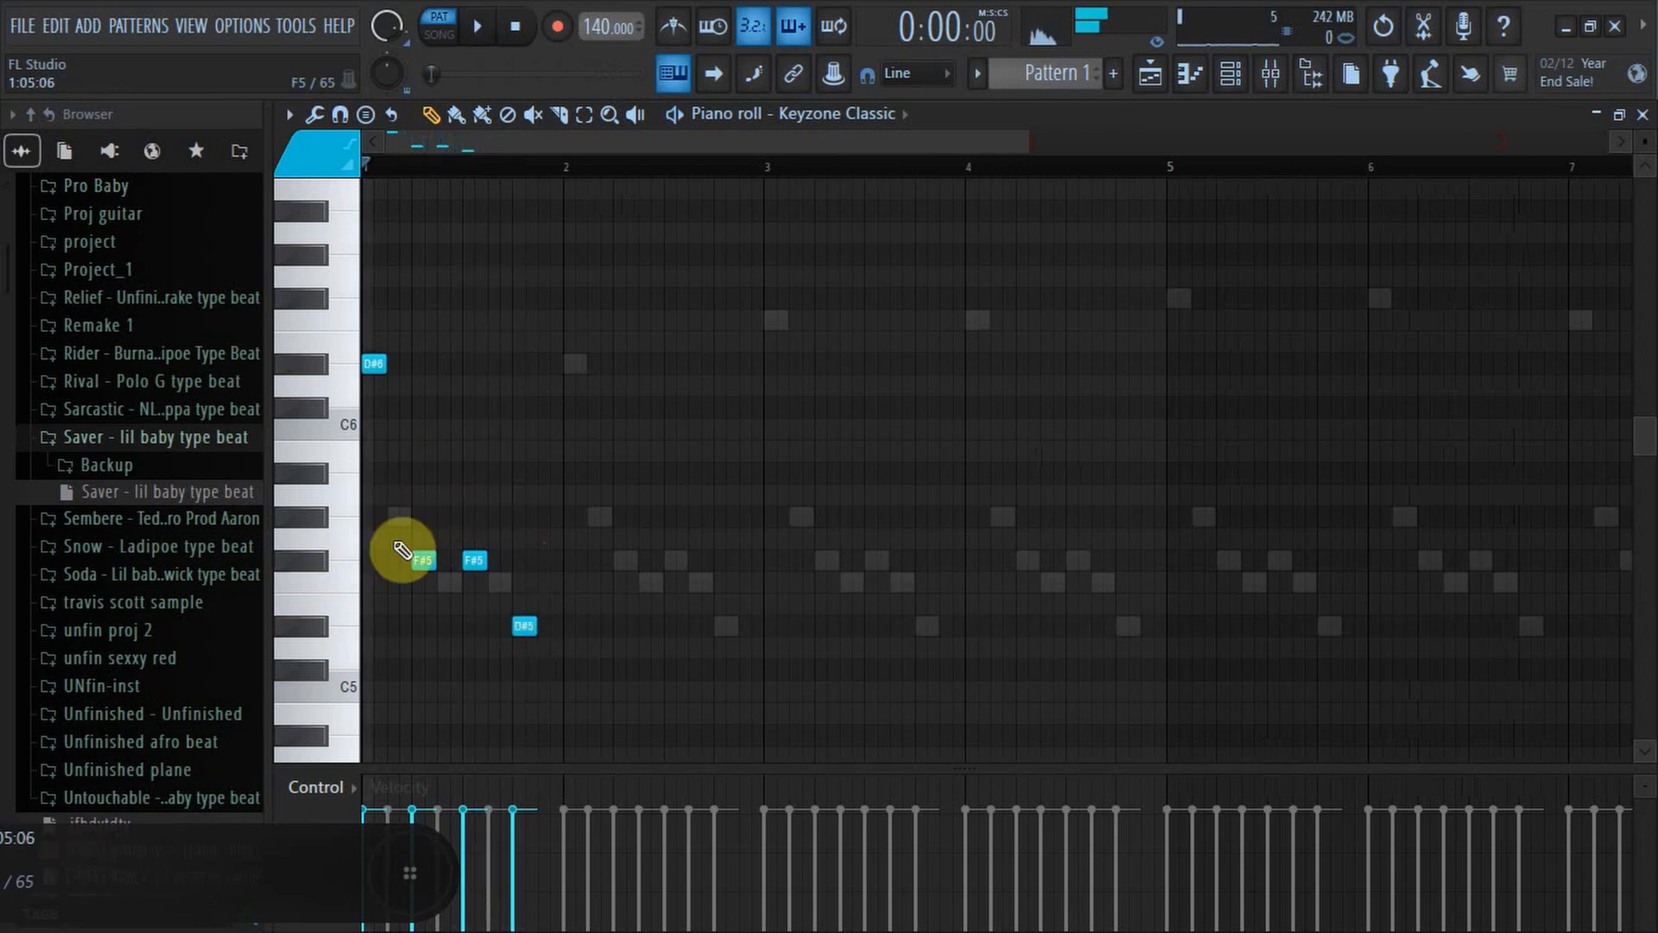
key(ctrl+a)
drag(427, 559, 639, 548)
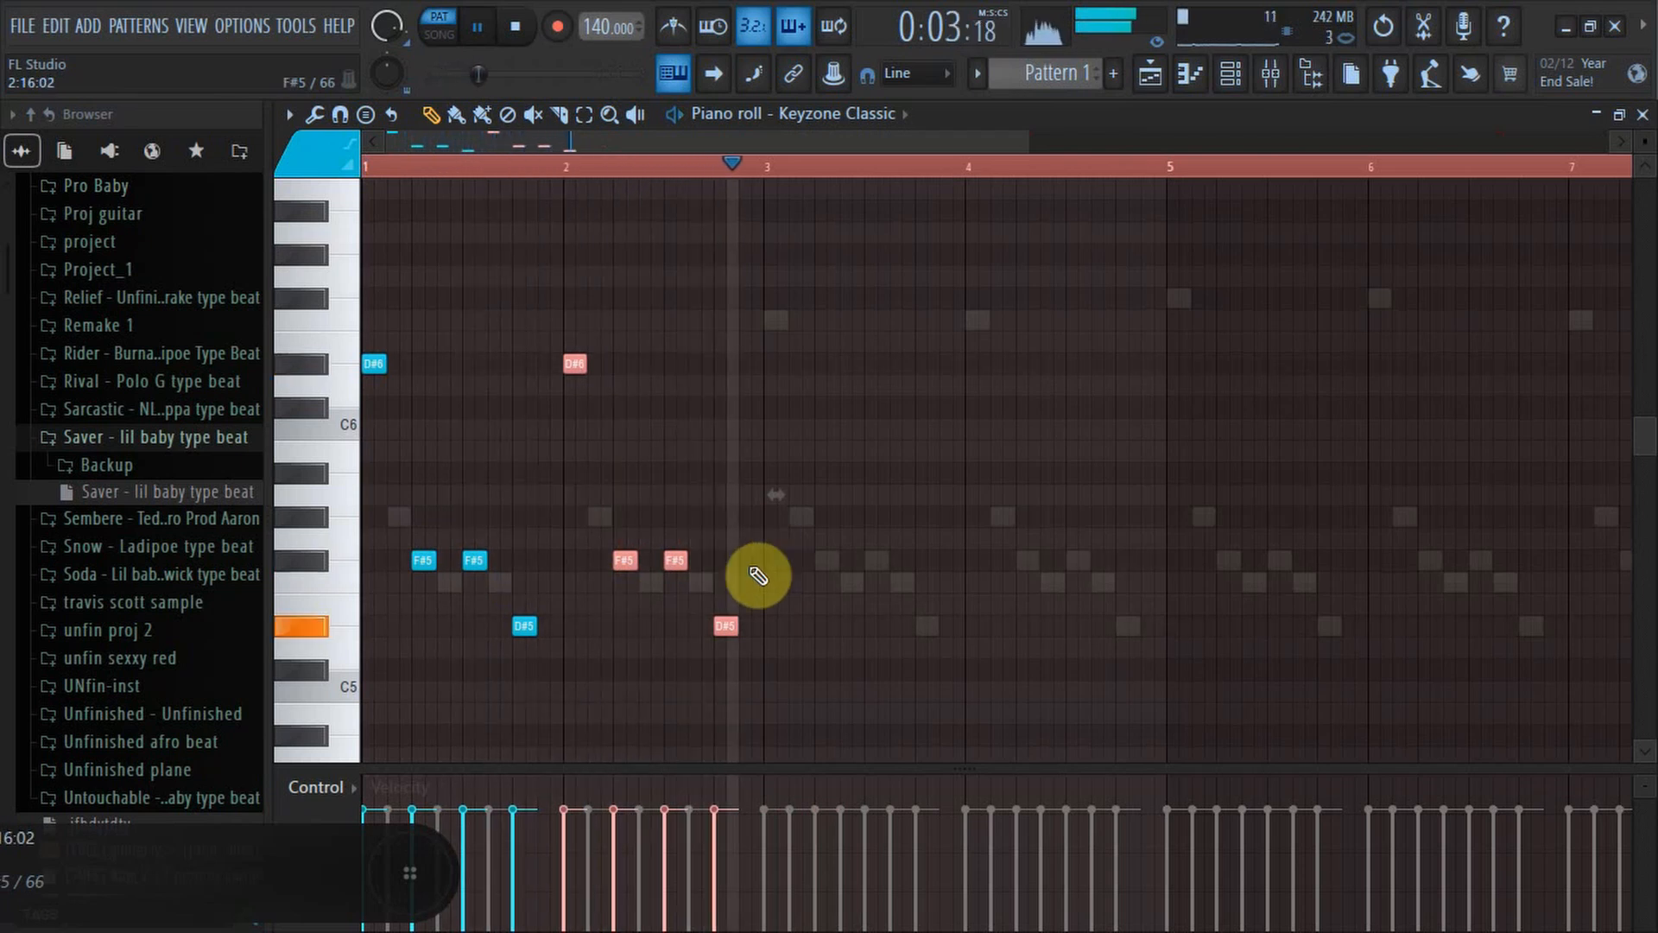
key(space)
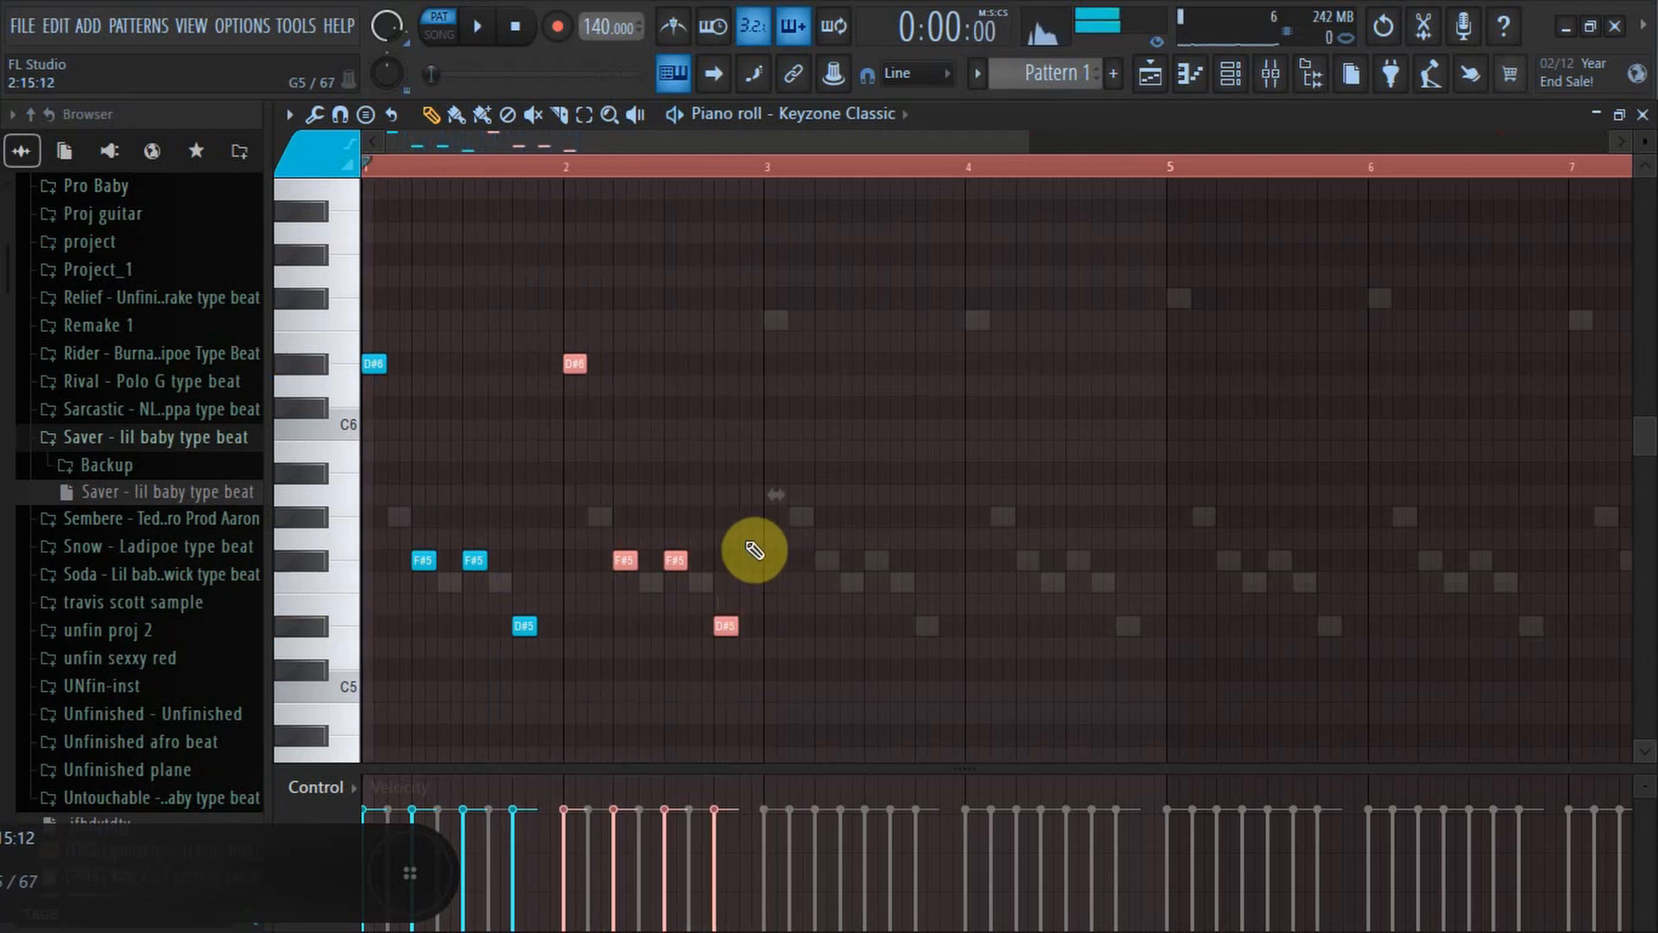
Copy the F#5 and D#5 notes of bars 1–2 into bars 3–4 and add an F6 at the start of each new bar.
click(766, 321)
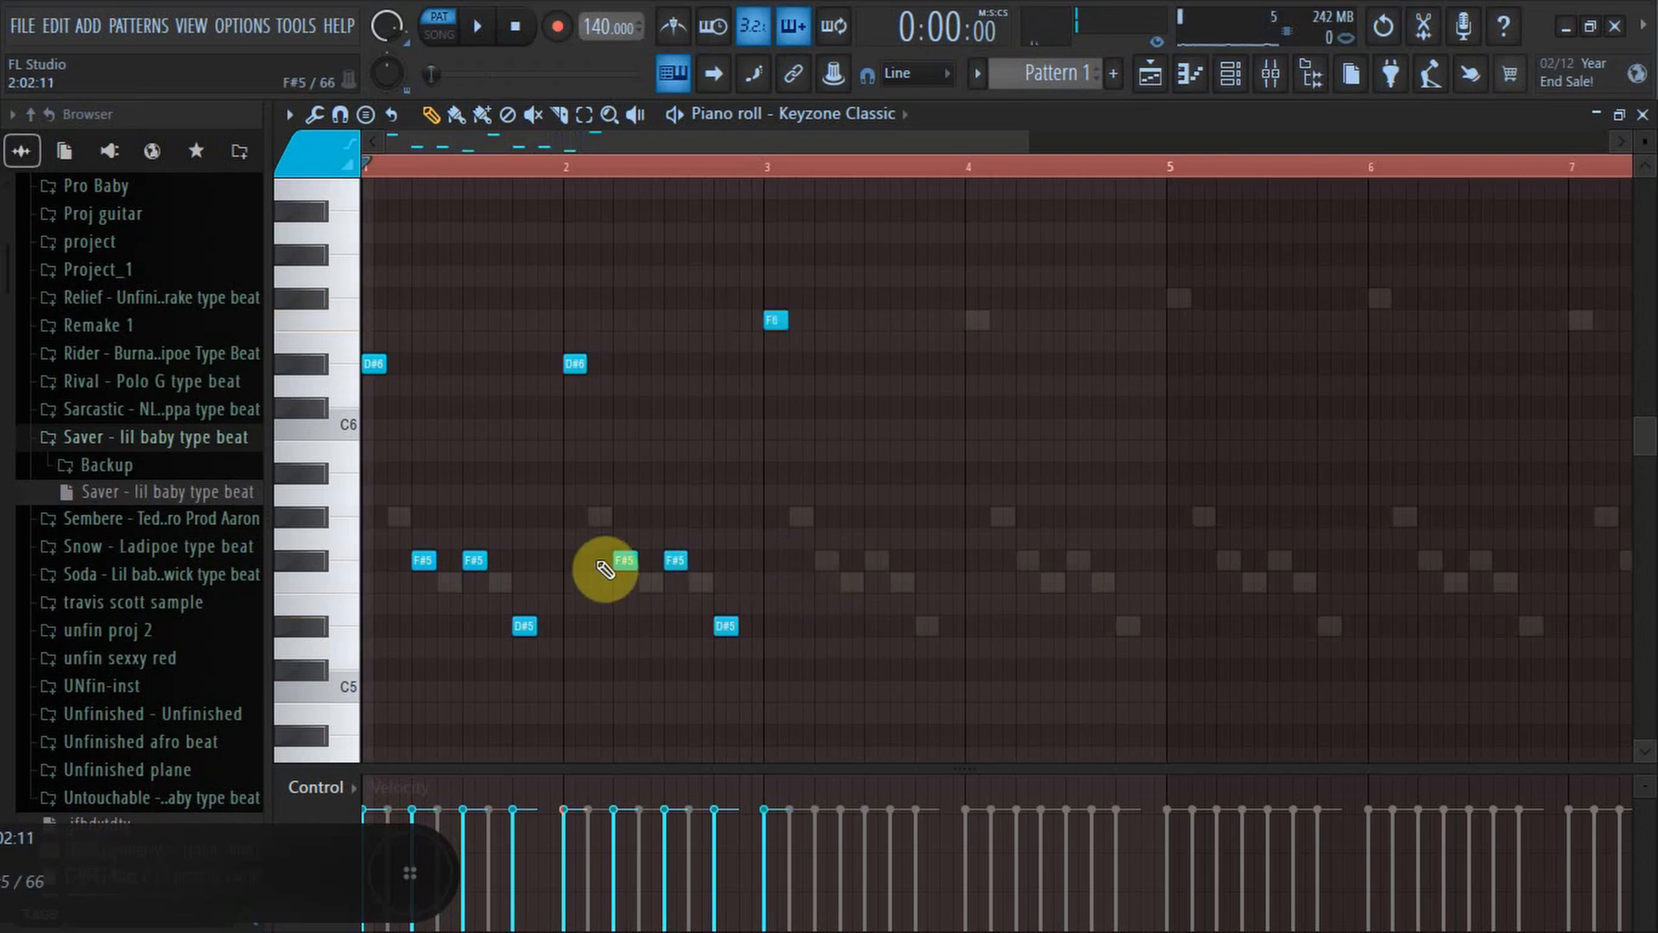
drag(419, 531, 741, 658)
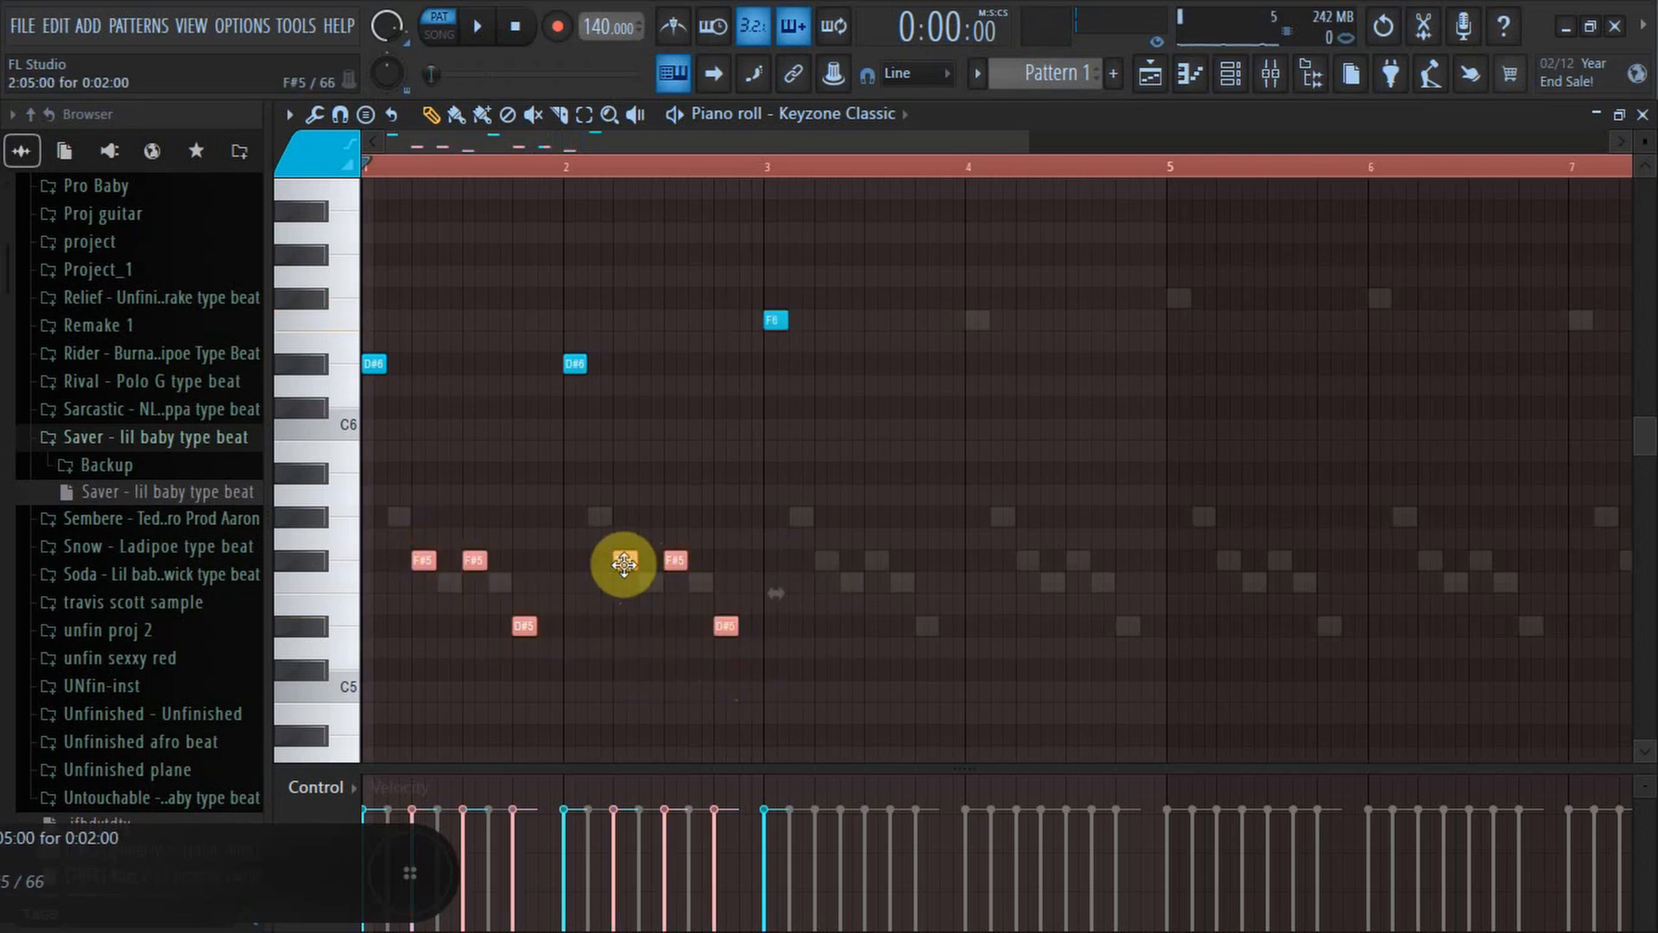
drag(624, 564, 1031, 524)
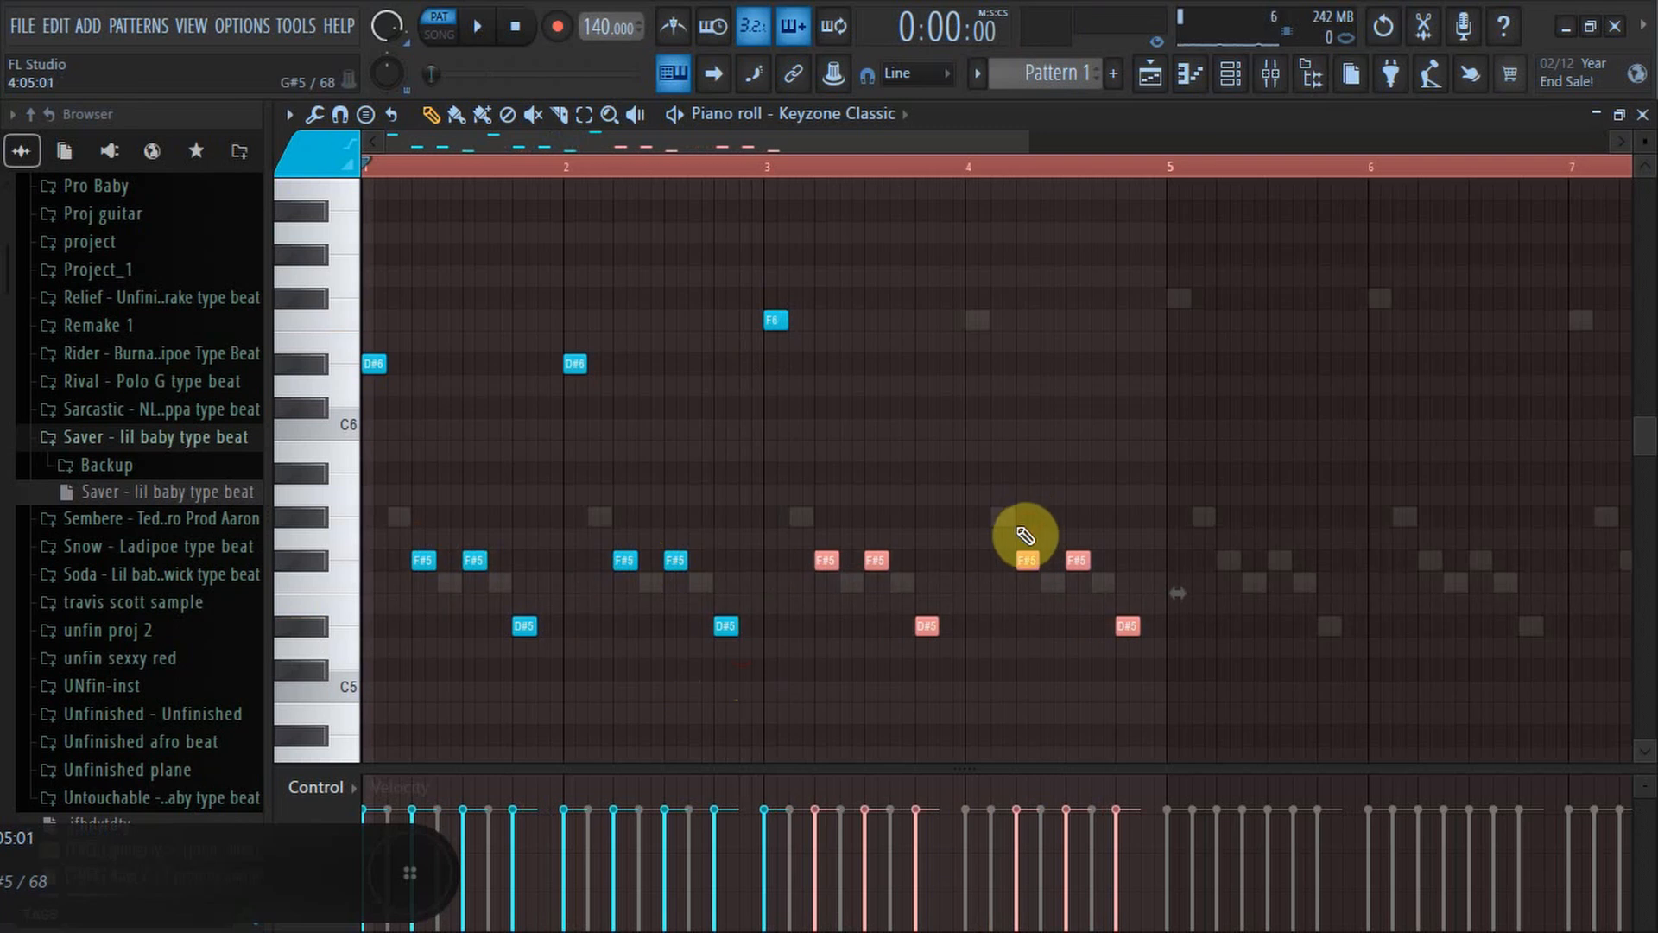
key(space)
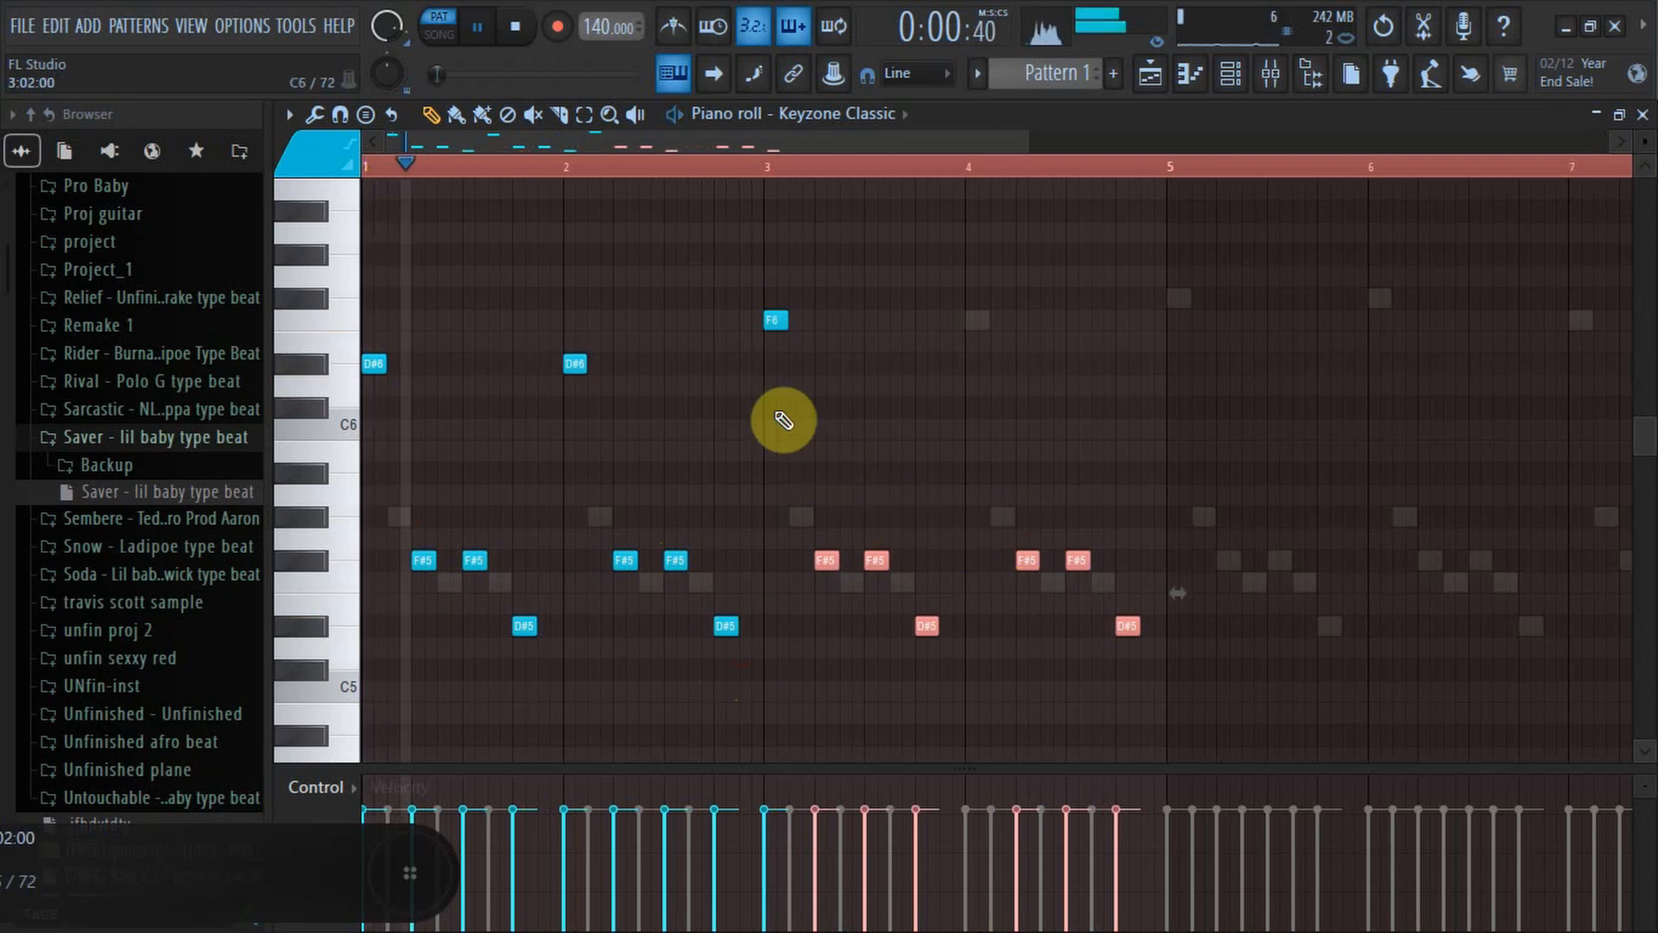
click(976, 323)
scroll(907, 518, down, 1)
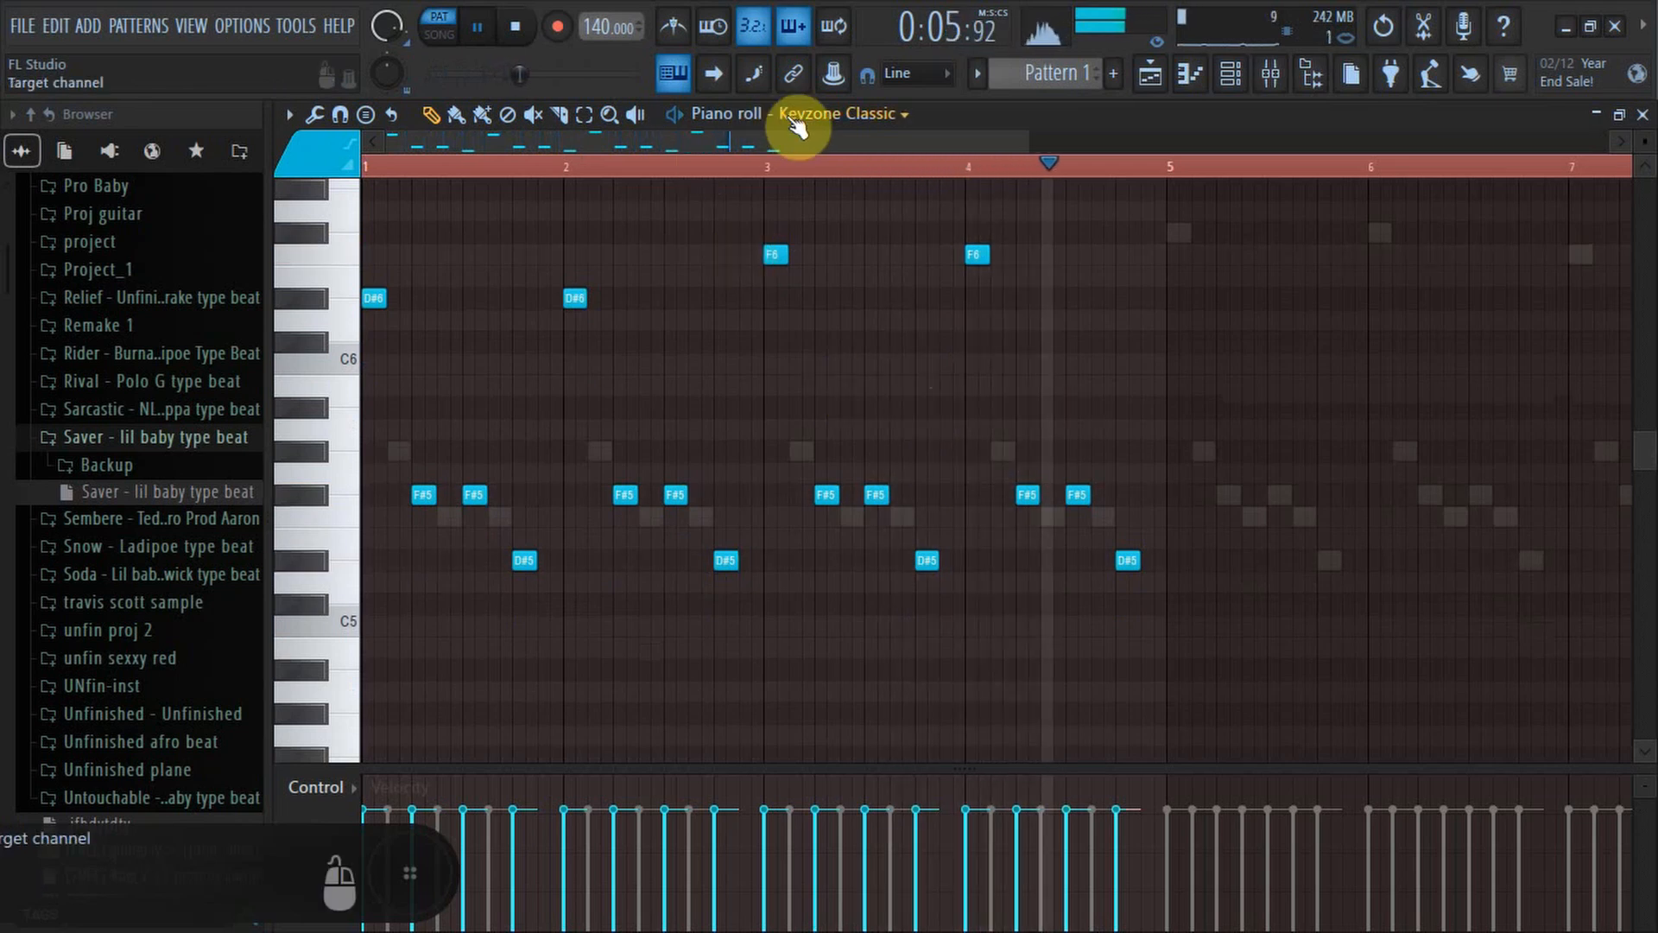
Duplicate the four-bar melody into bars 5–8 and raise the opening notes of bars 5 and 6 to F#6.
key(space)
key(ctrl+a)
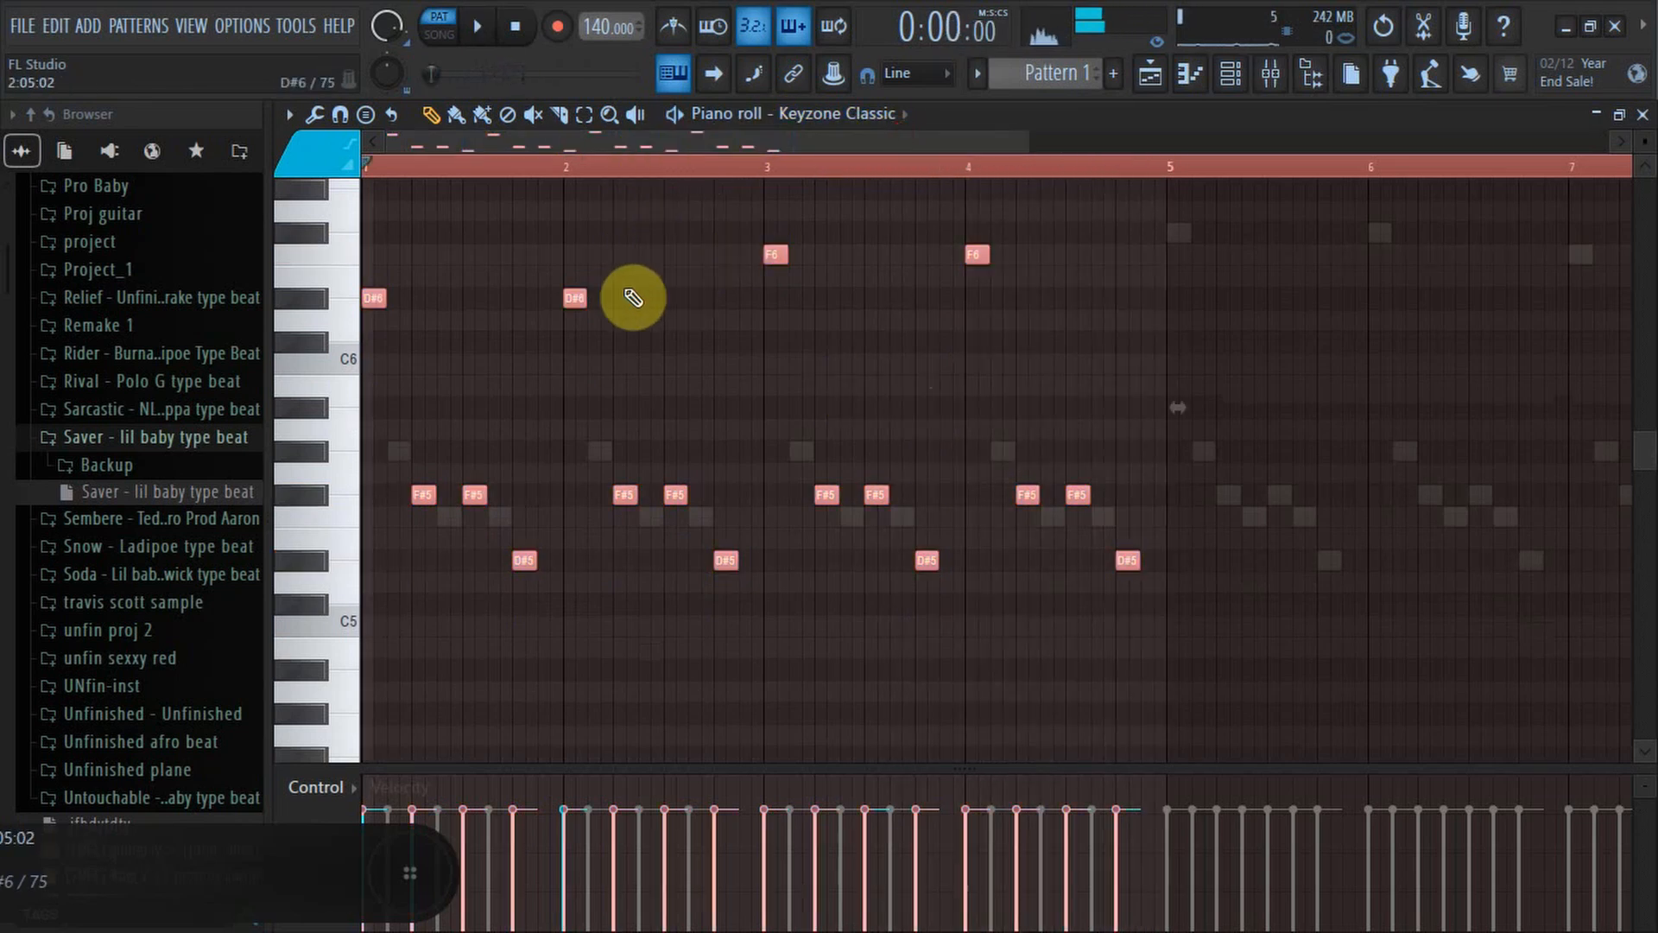
drag(573, 297, 1373, 312)
drag(1110, 299, 1416, 298)
drag(1182, 311, 1166, 231)
key(space)
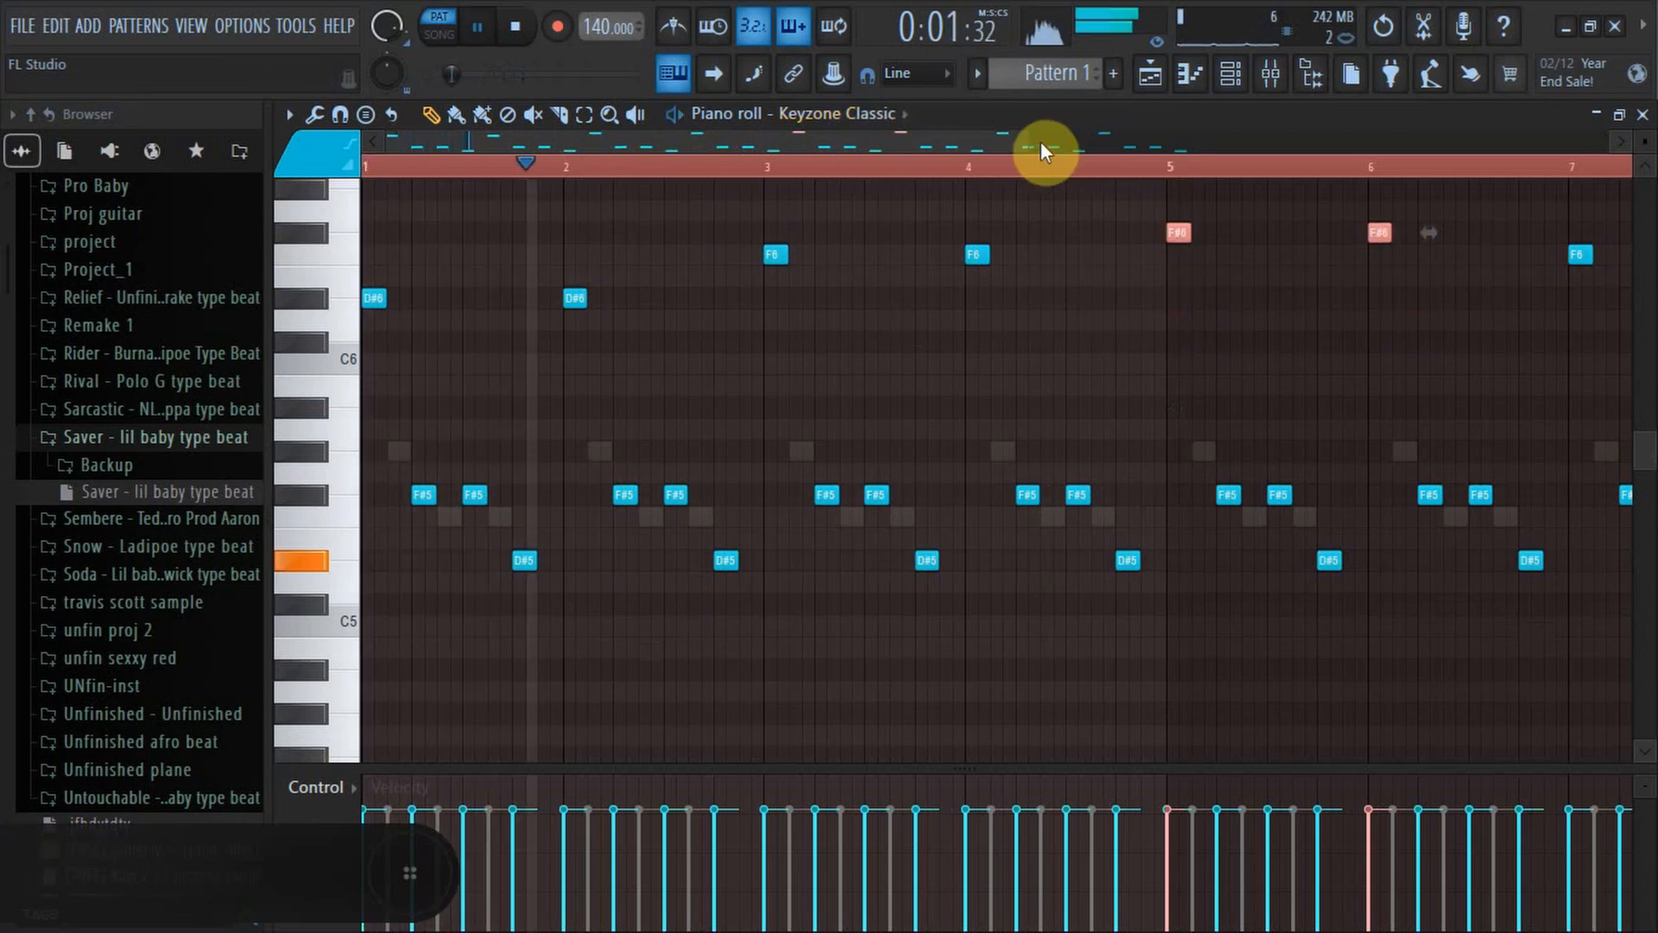
Add a two-bar B3 bass note starting at bar 1 beneath the Keyzone Classic melody.
drag(1023, 139, 1534, 138)
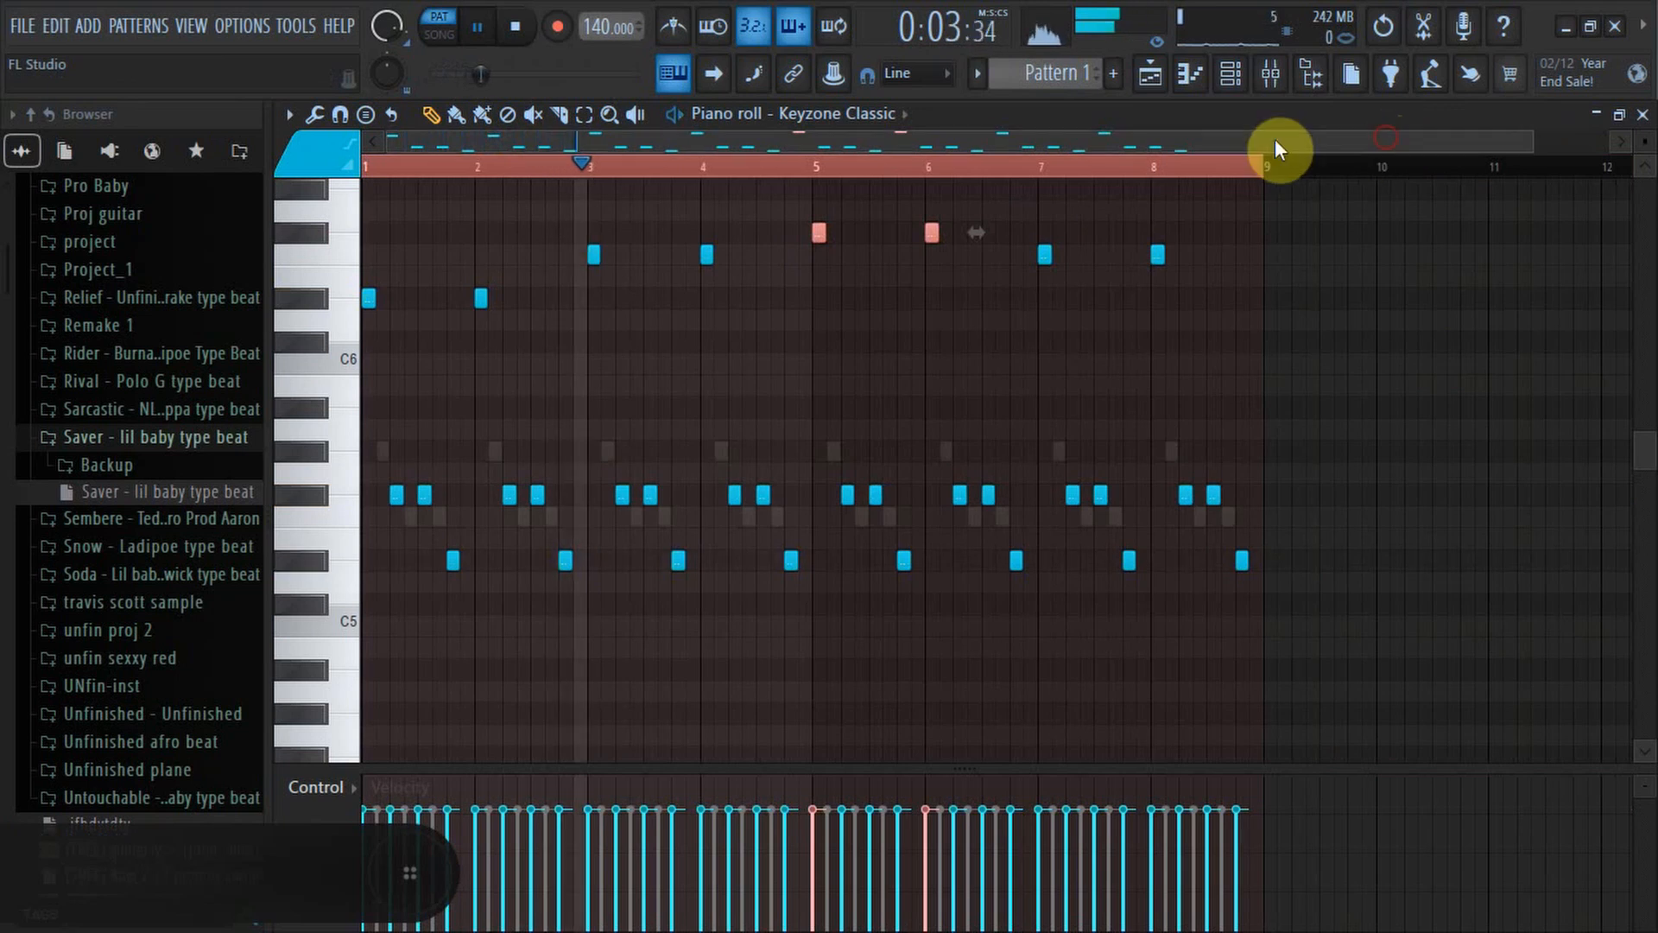
scroll(693, 544, down, 1)
scroll(484, 464, down, 1)
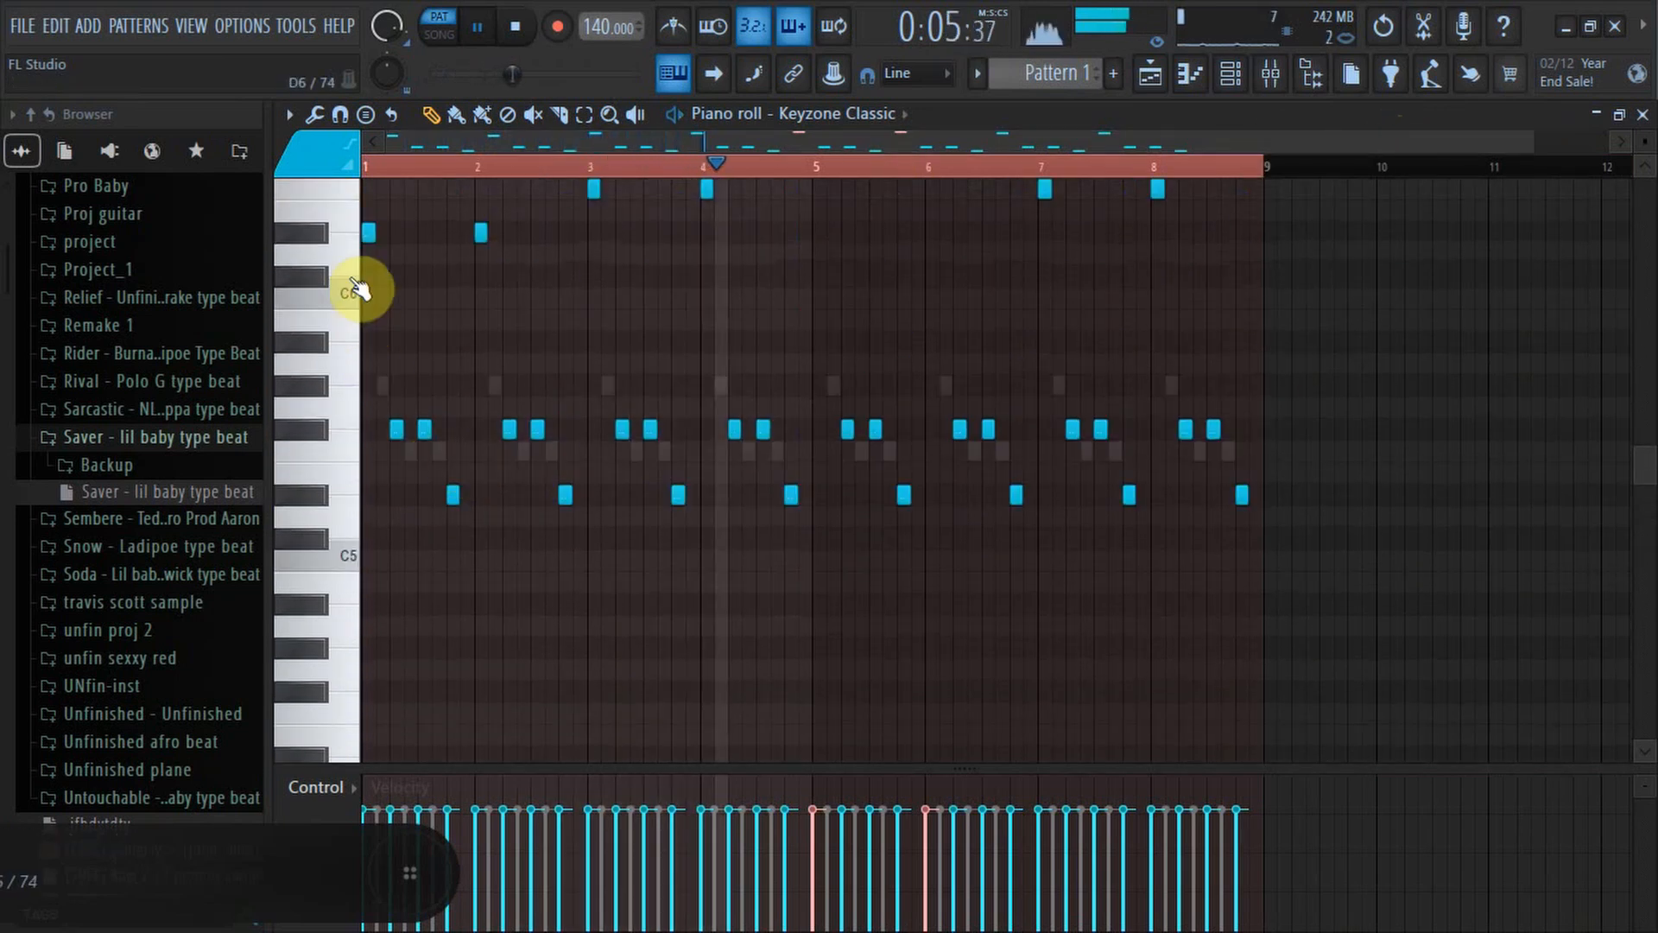
scroll(363, 371, down, 6)
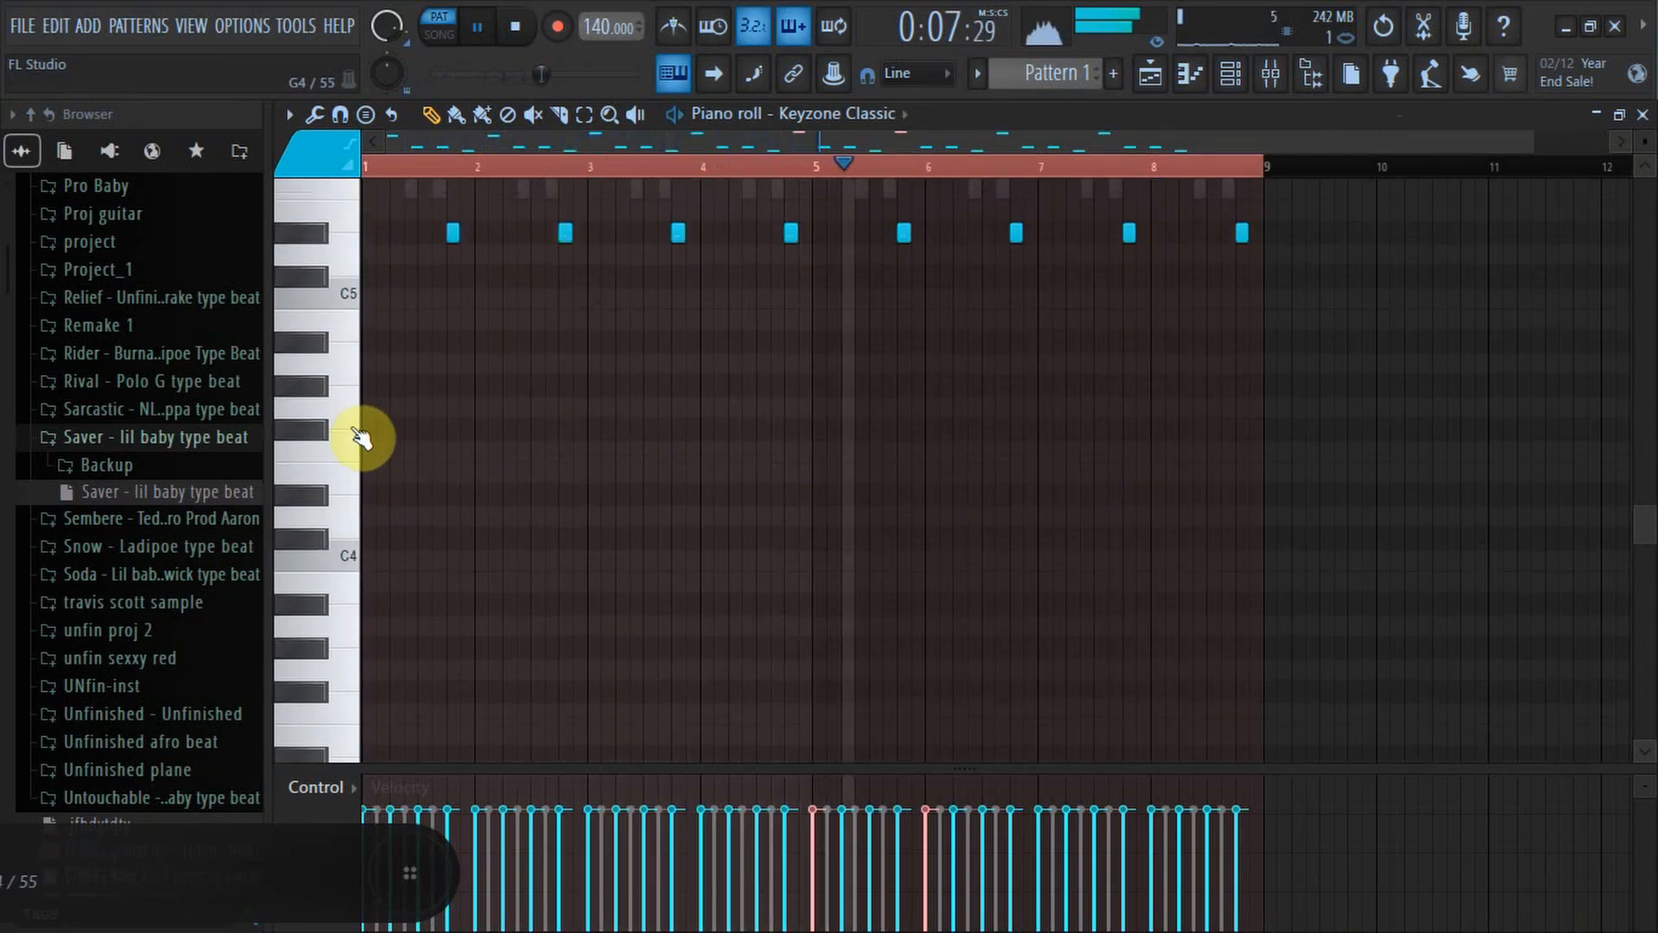
key(space)
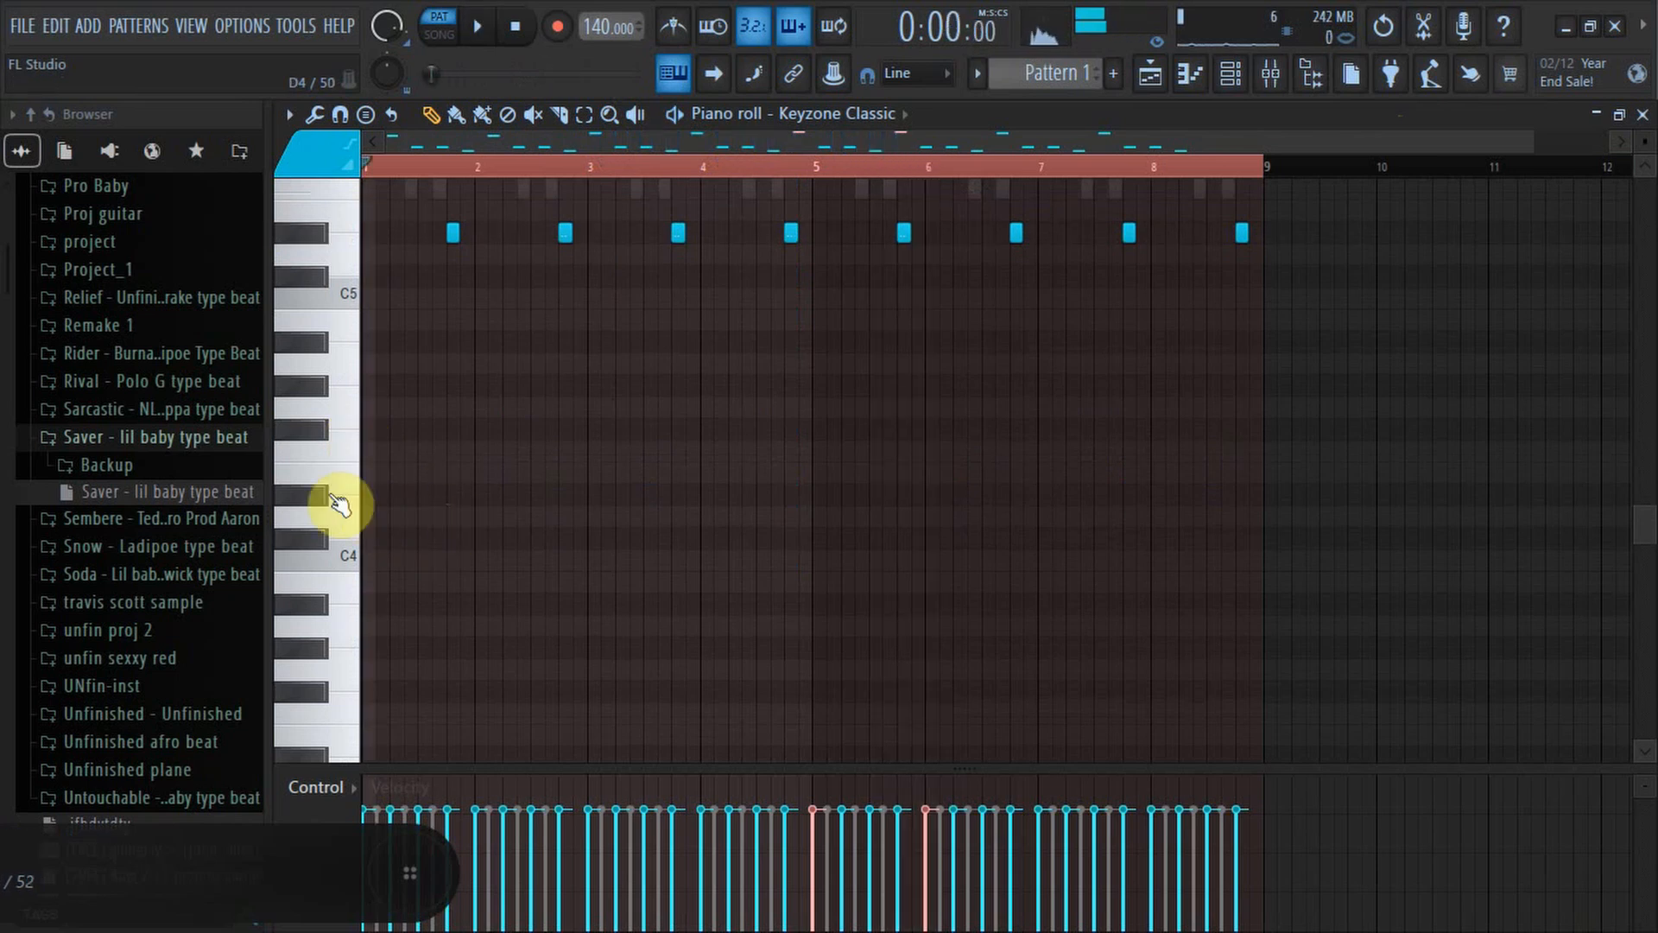
drag(448, 495, 285, 493)
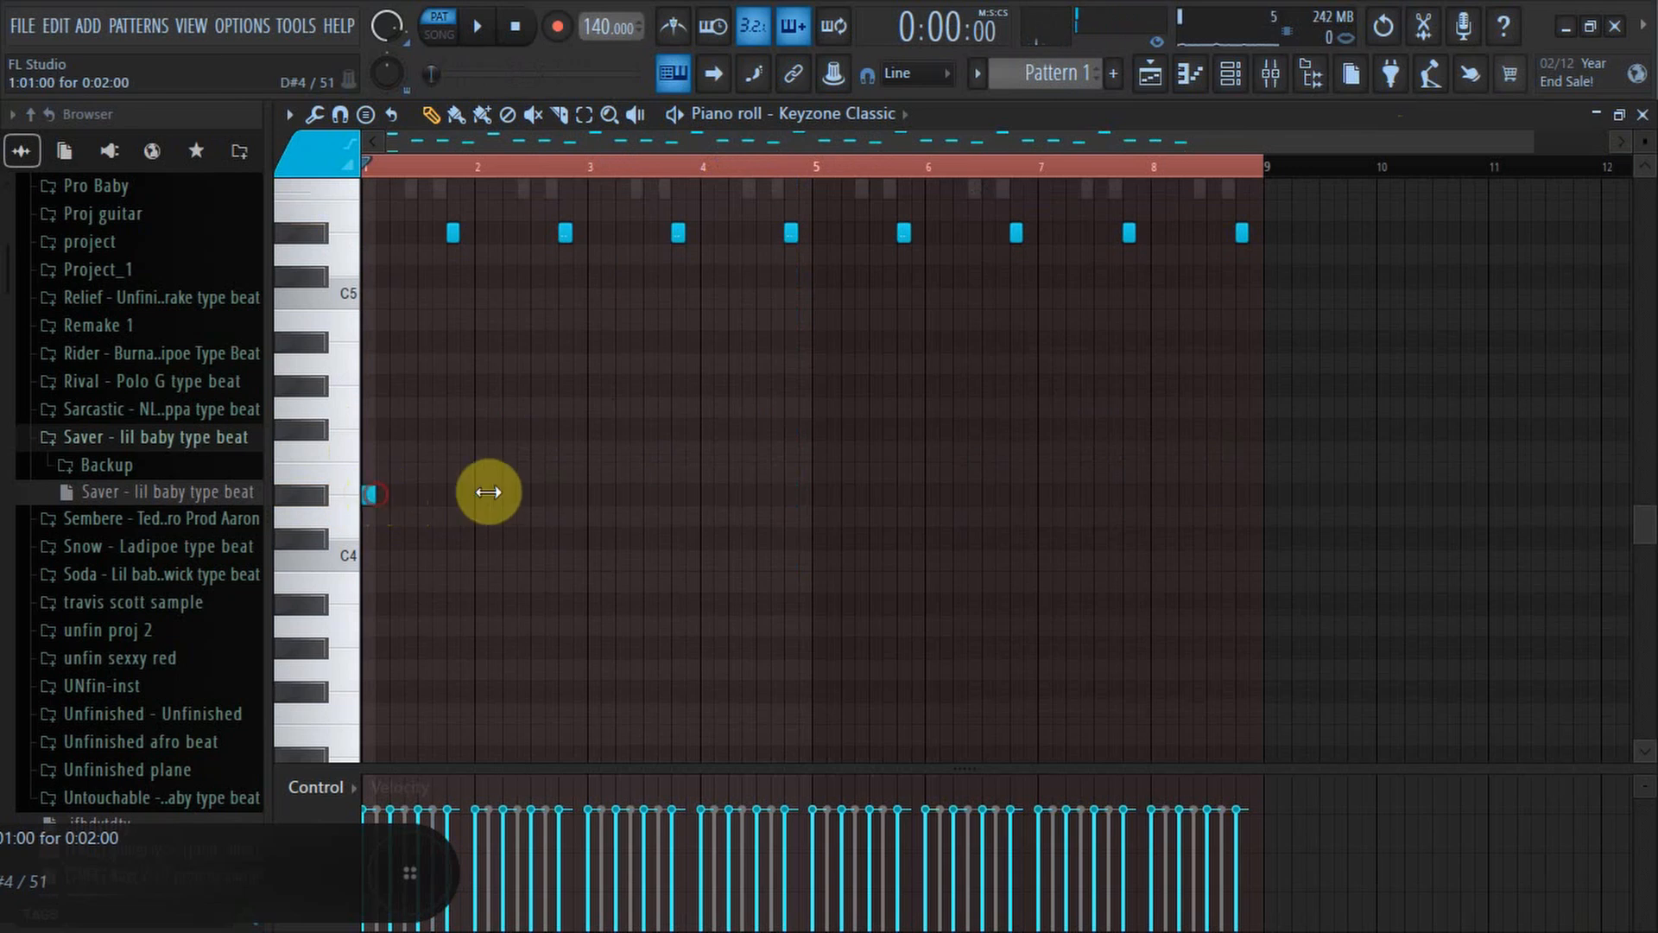
drag(488, 491, 323, 593)
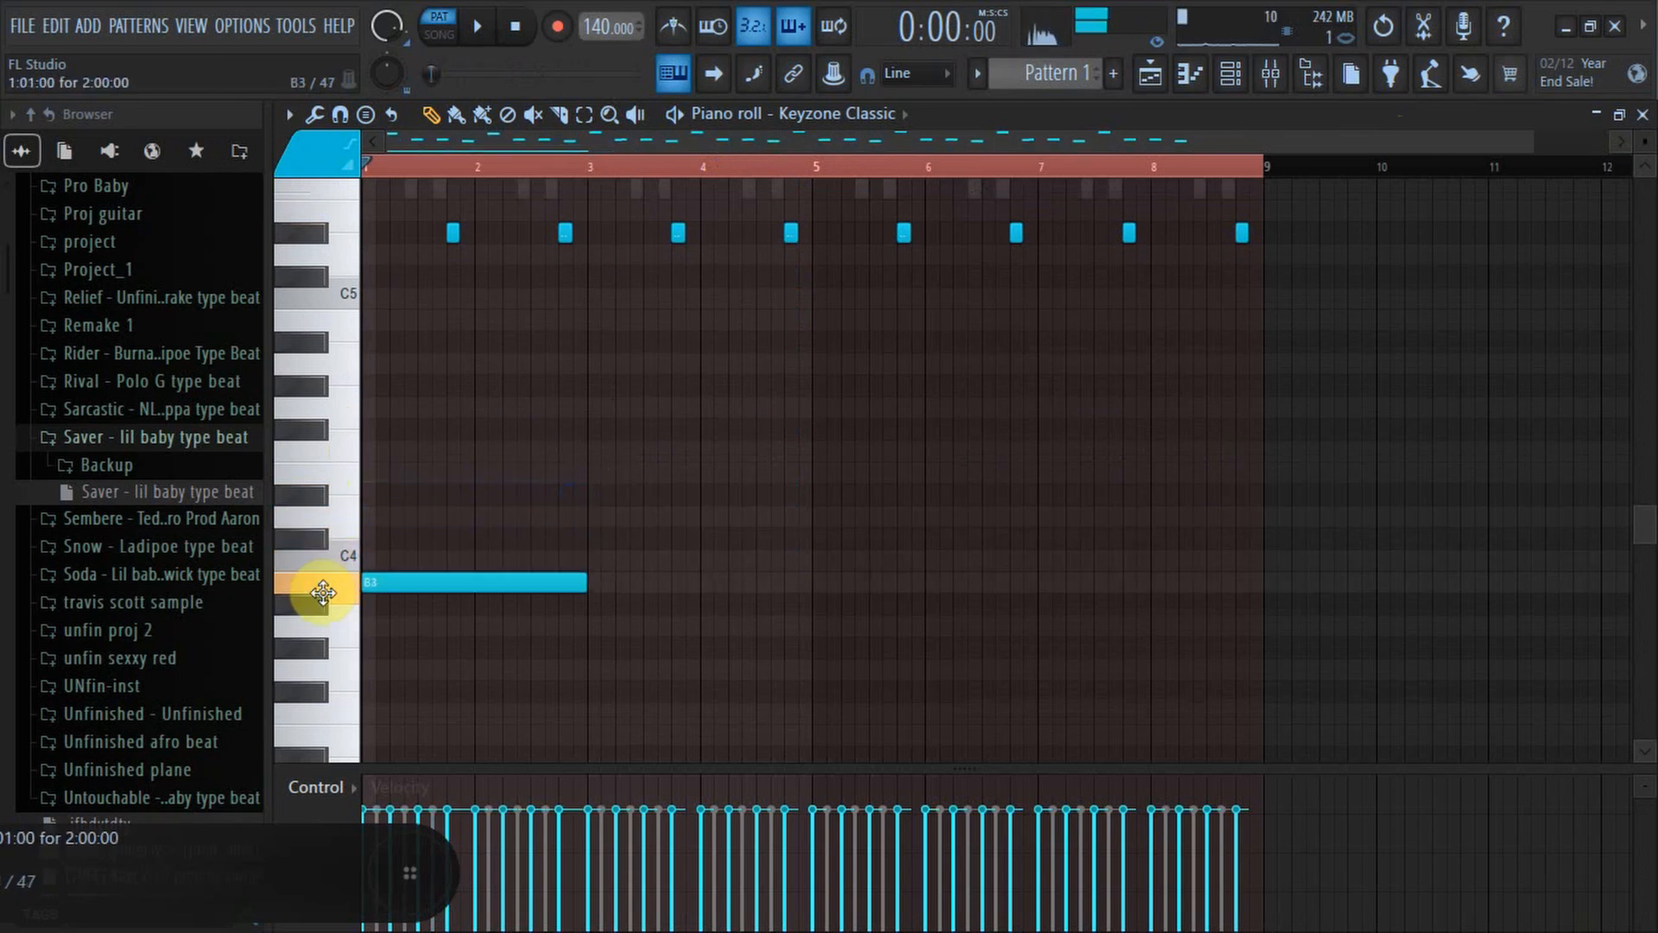
key(space)
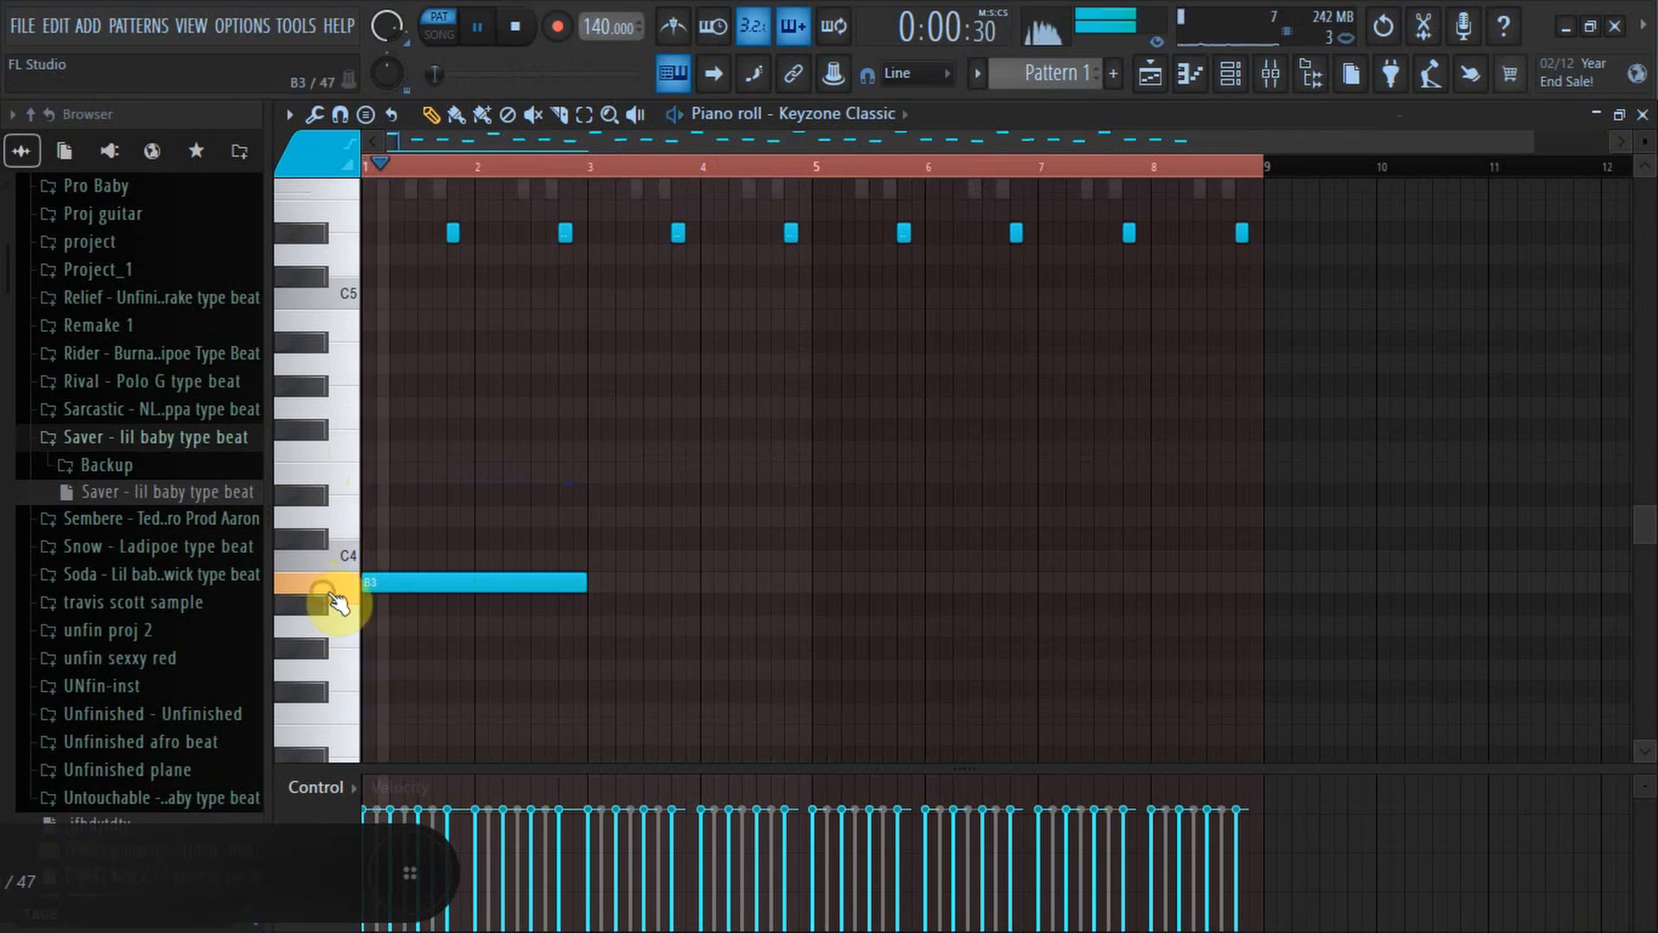
Try a two-bar B3 bass note at bar 3 followed by a two-bar D#4 at bar 5.
click(592, 580)
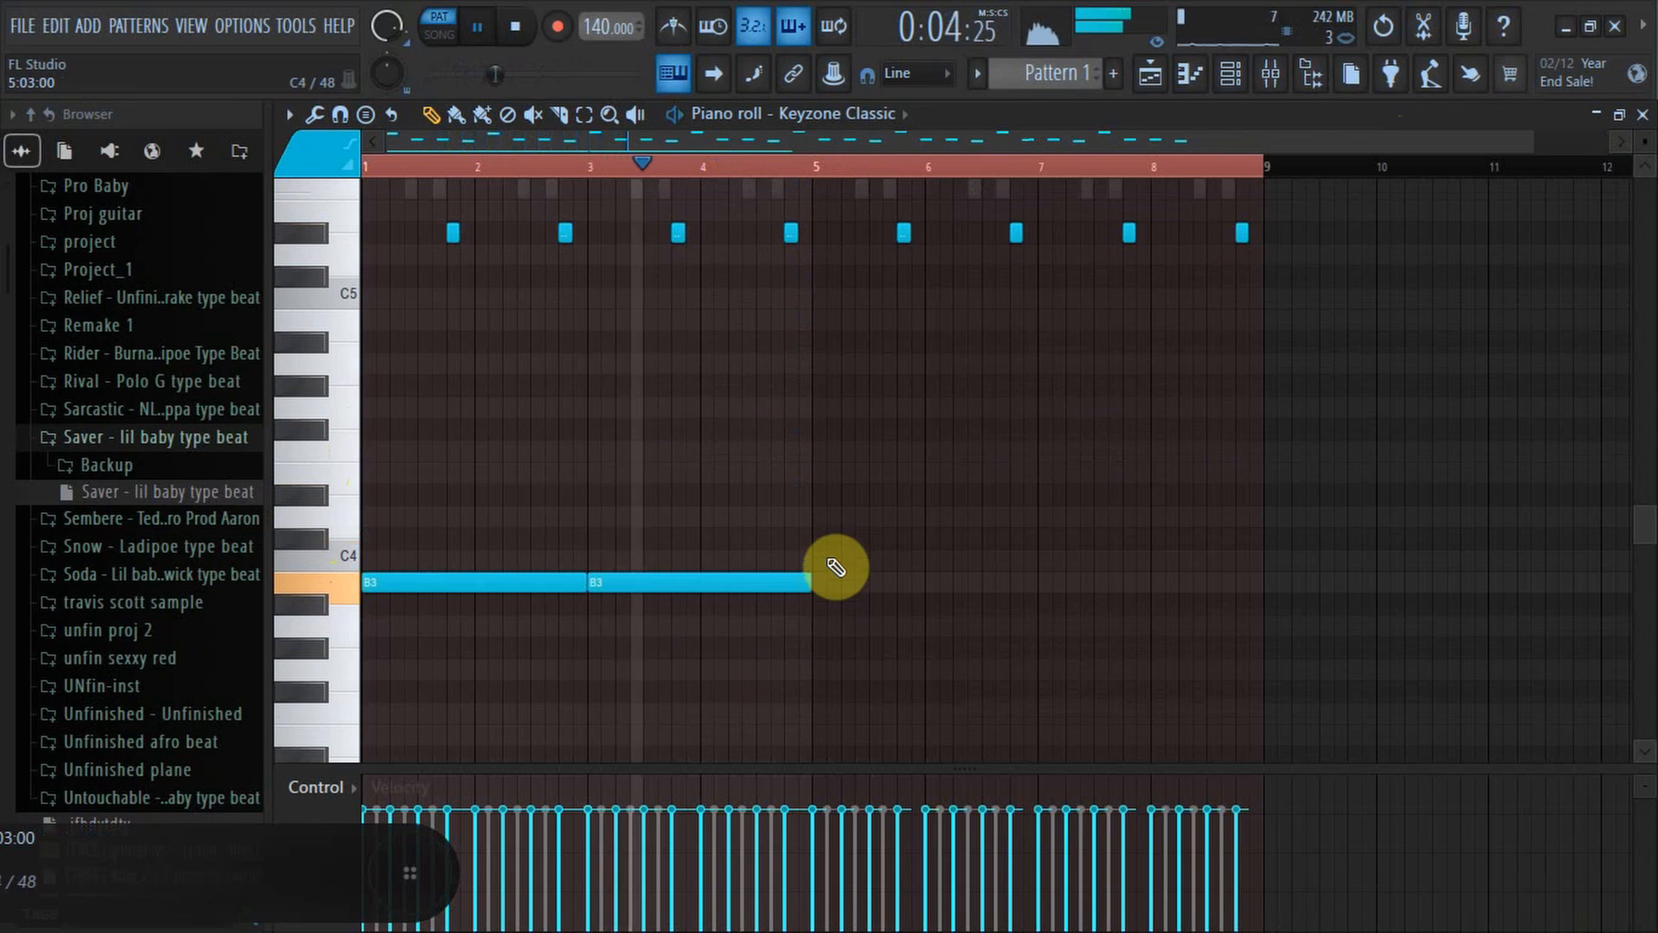
click(812, 491)
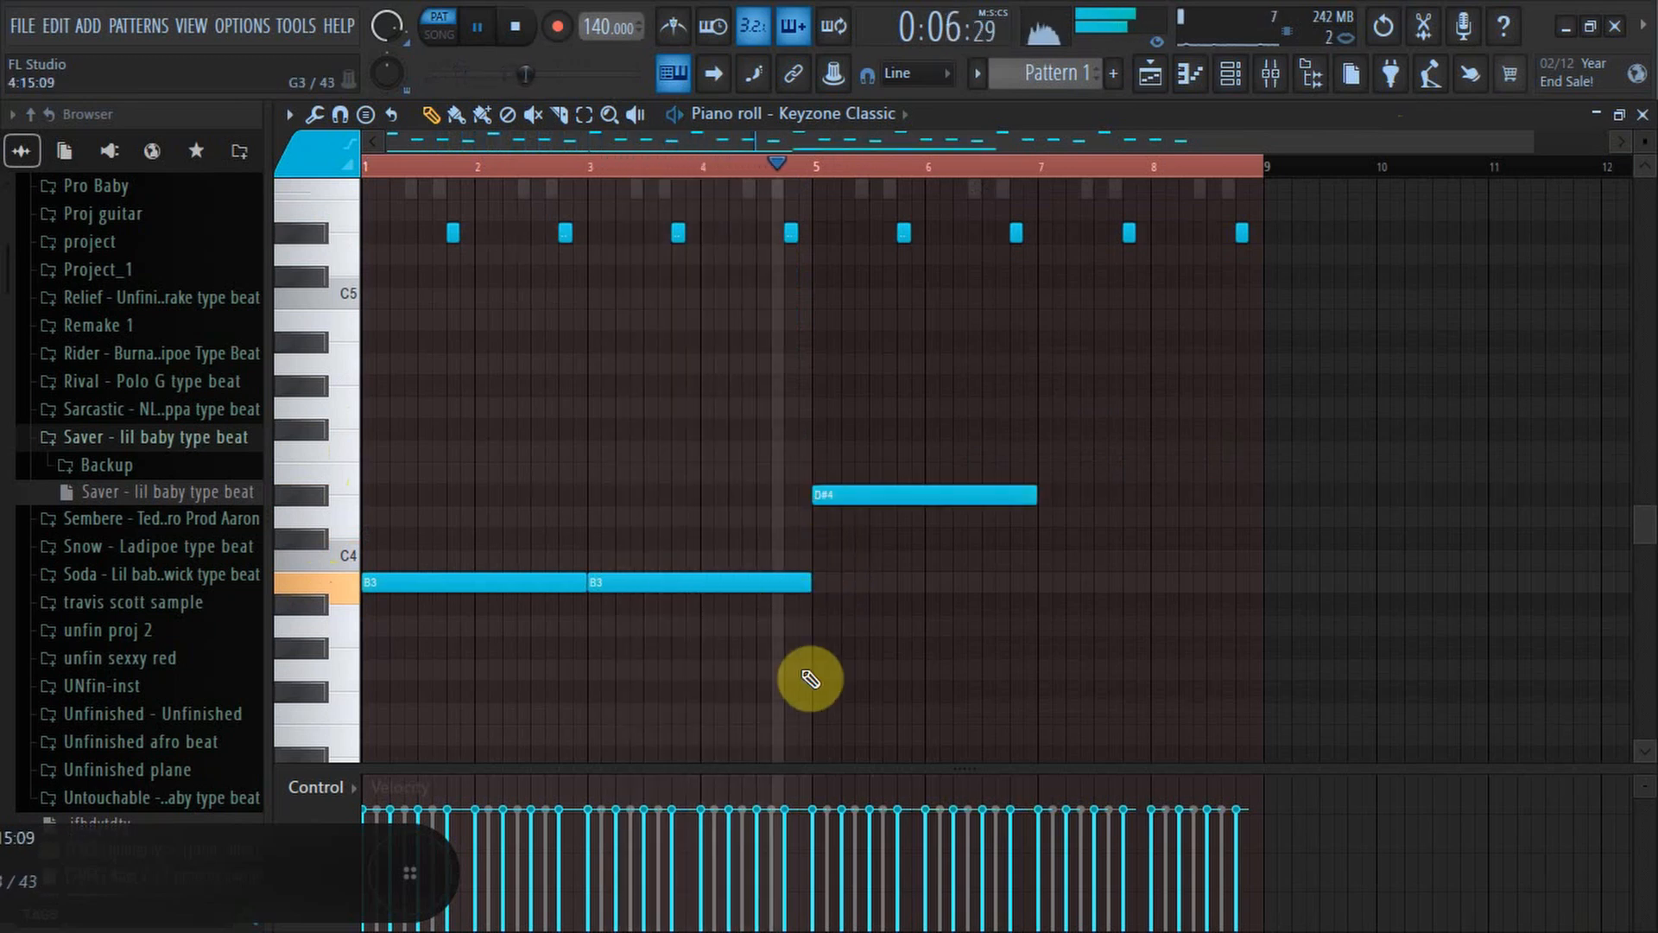
right_click(967, 493)
key(space)
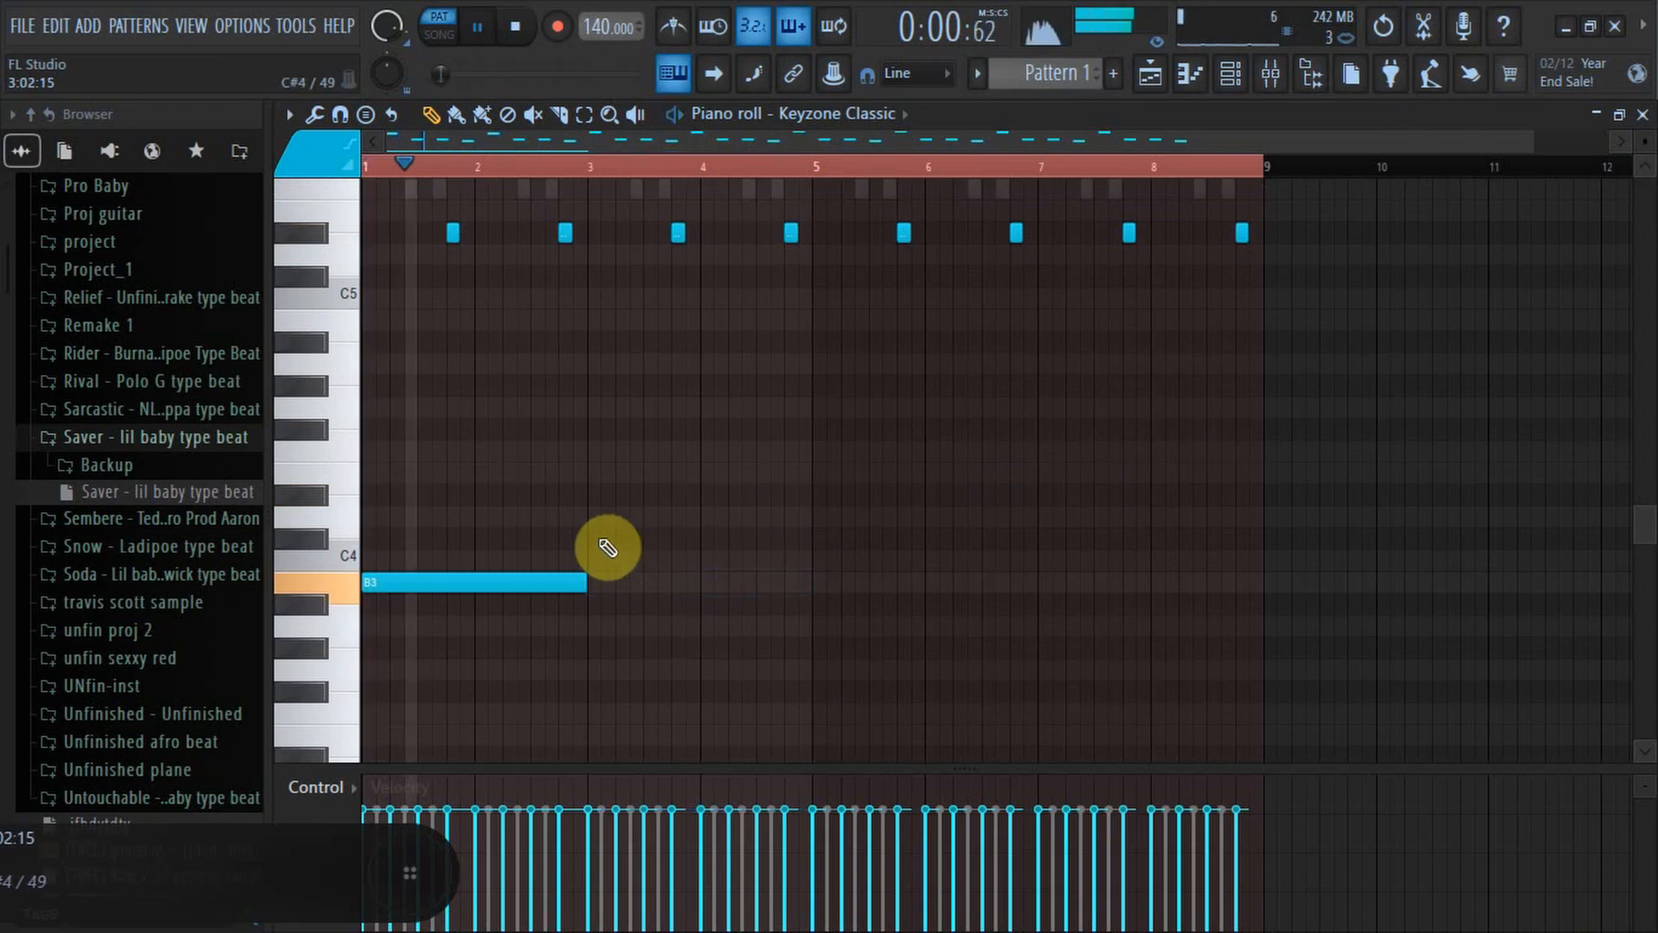
Try a two-bar B3 bass note at bar 3 followed by two-bar C#4 notes at bars 5 and 7.
click(595, 577)
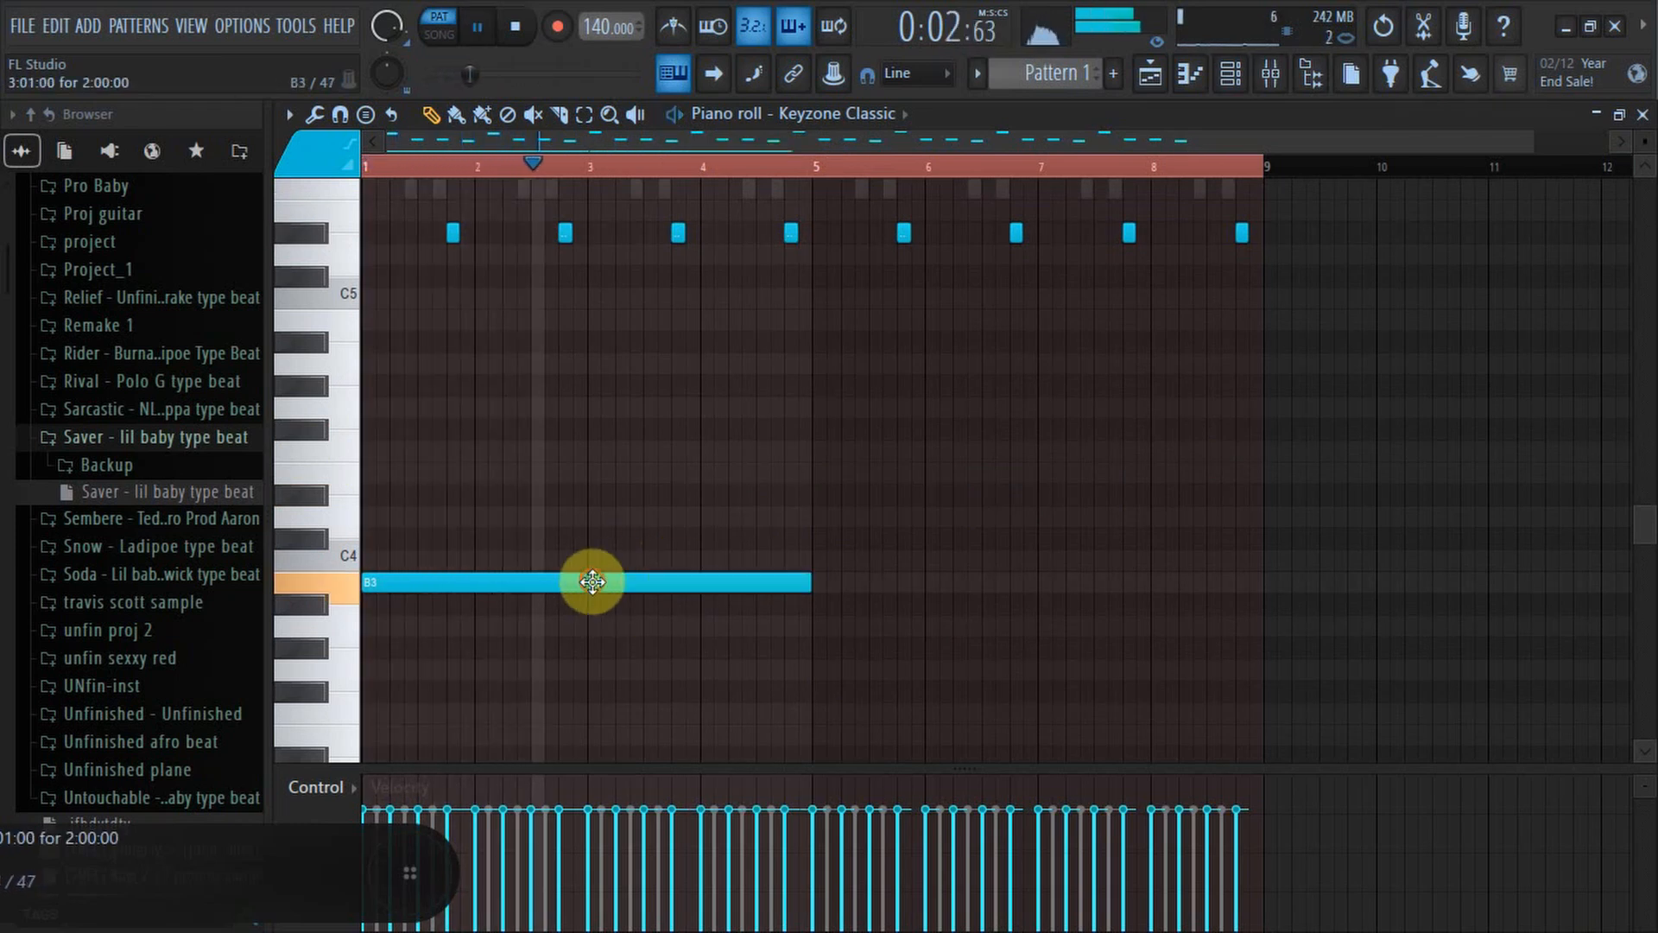
click(819, 541)
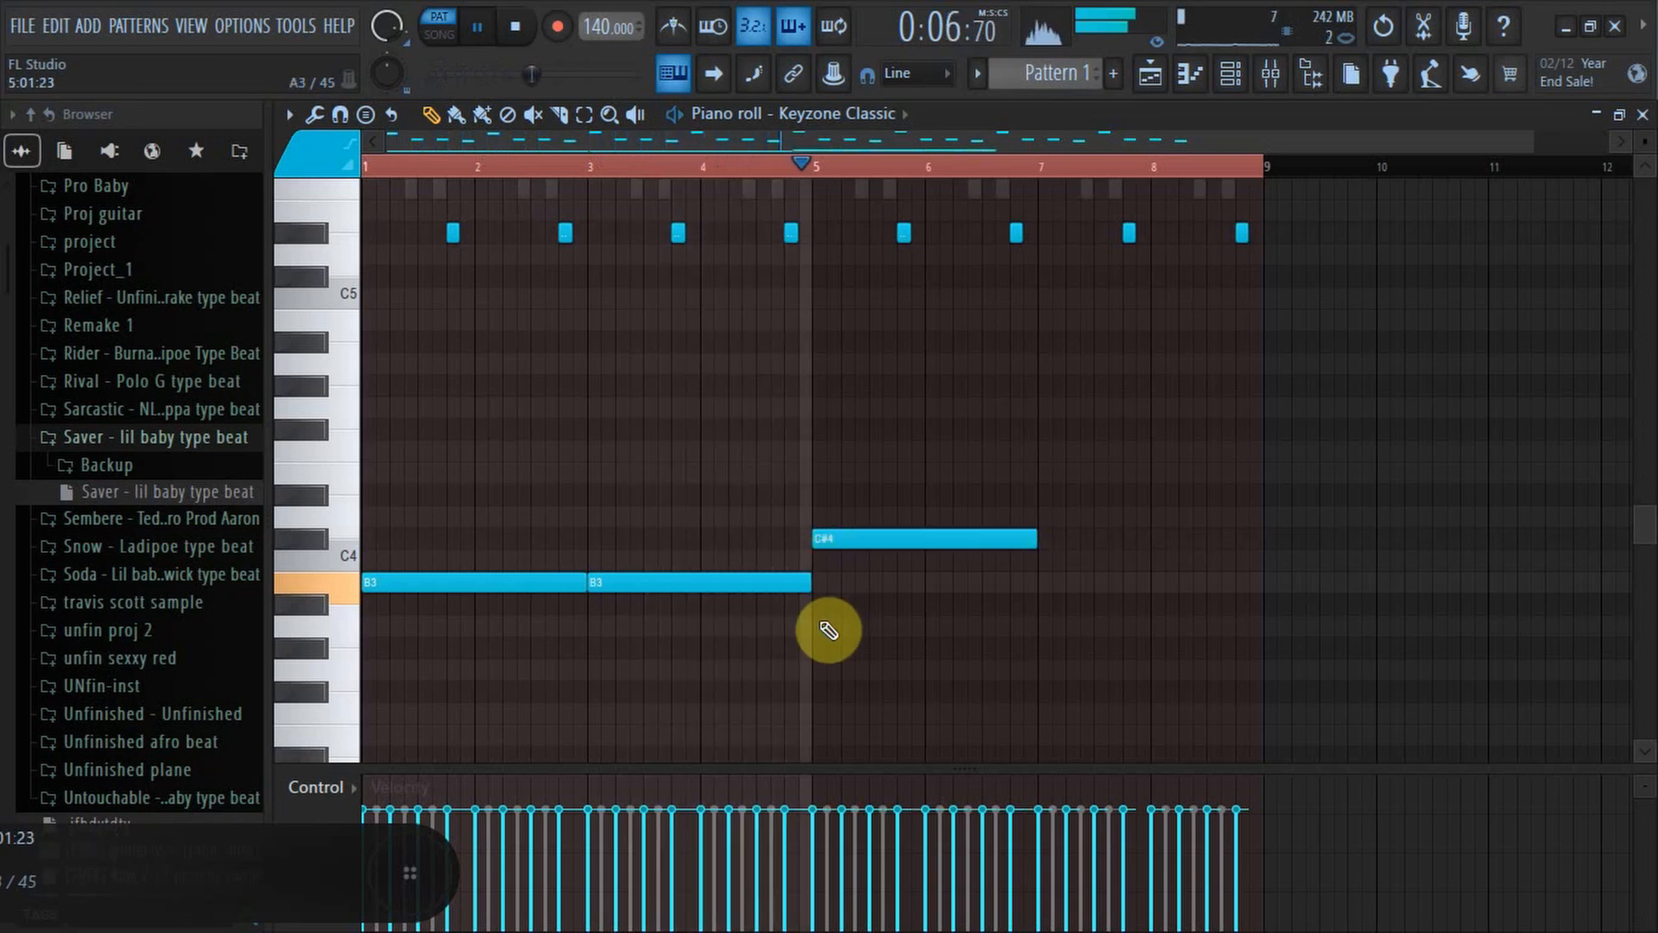
click(1049, 540)
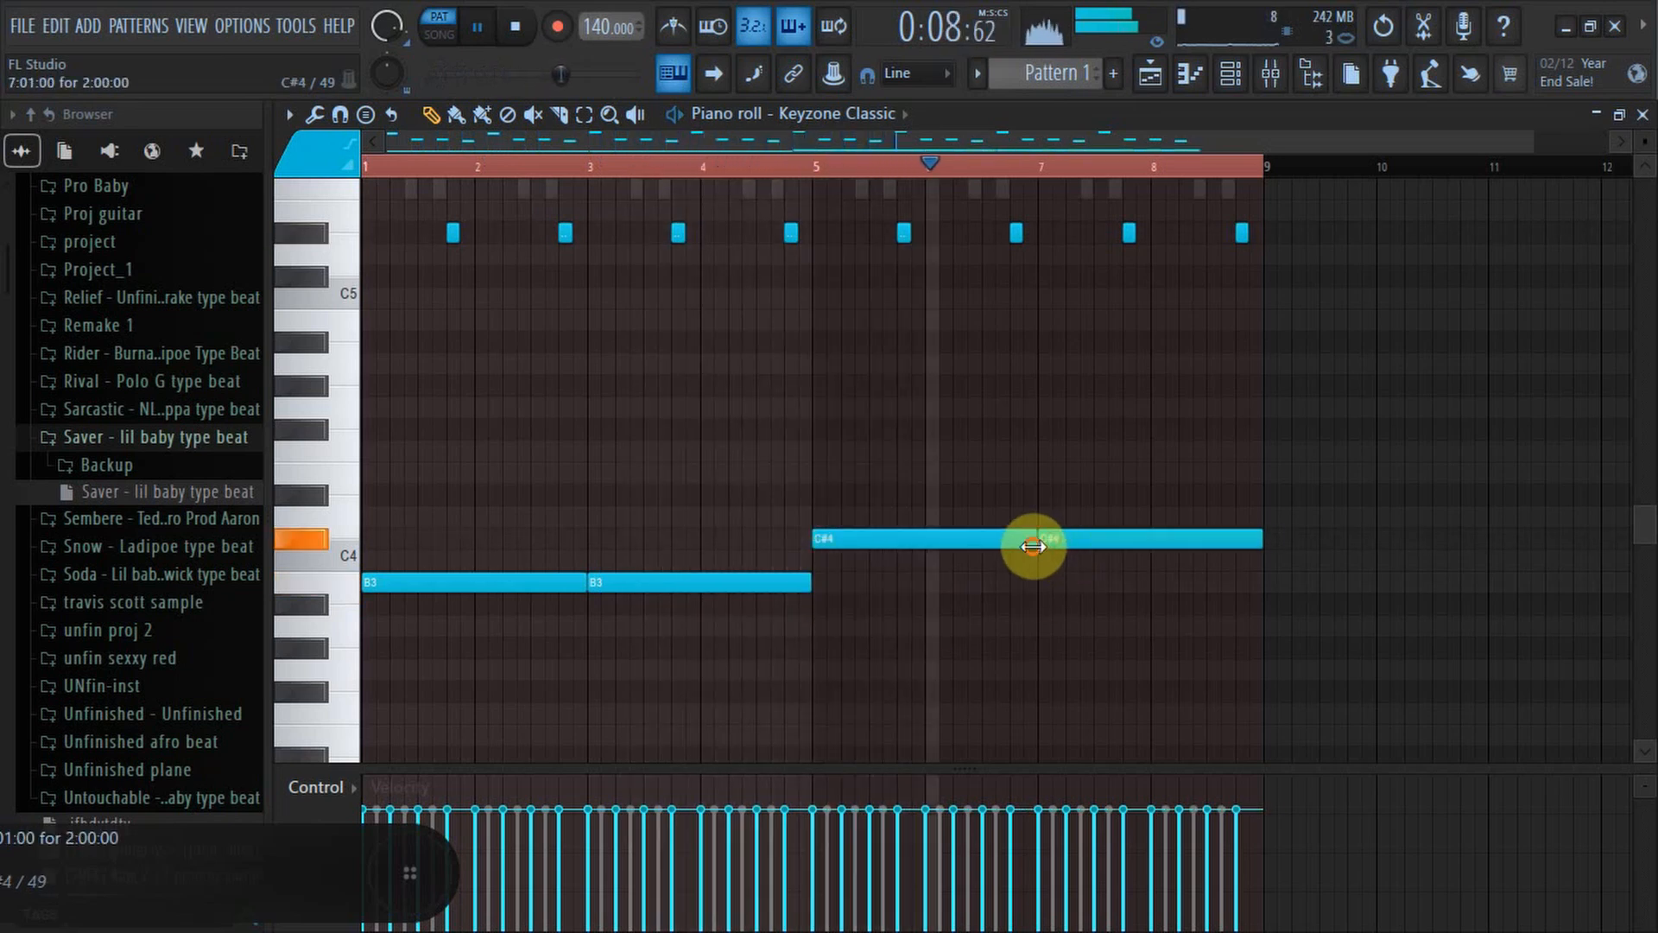
right_click(1032, 541)
right_click(1081, 543)
key(space)
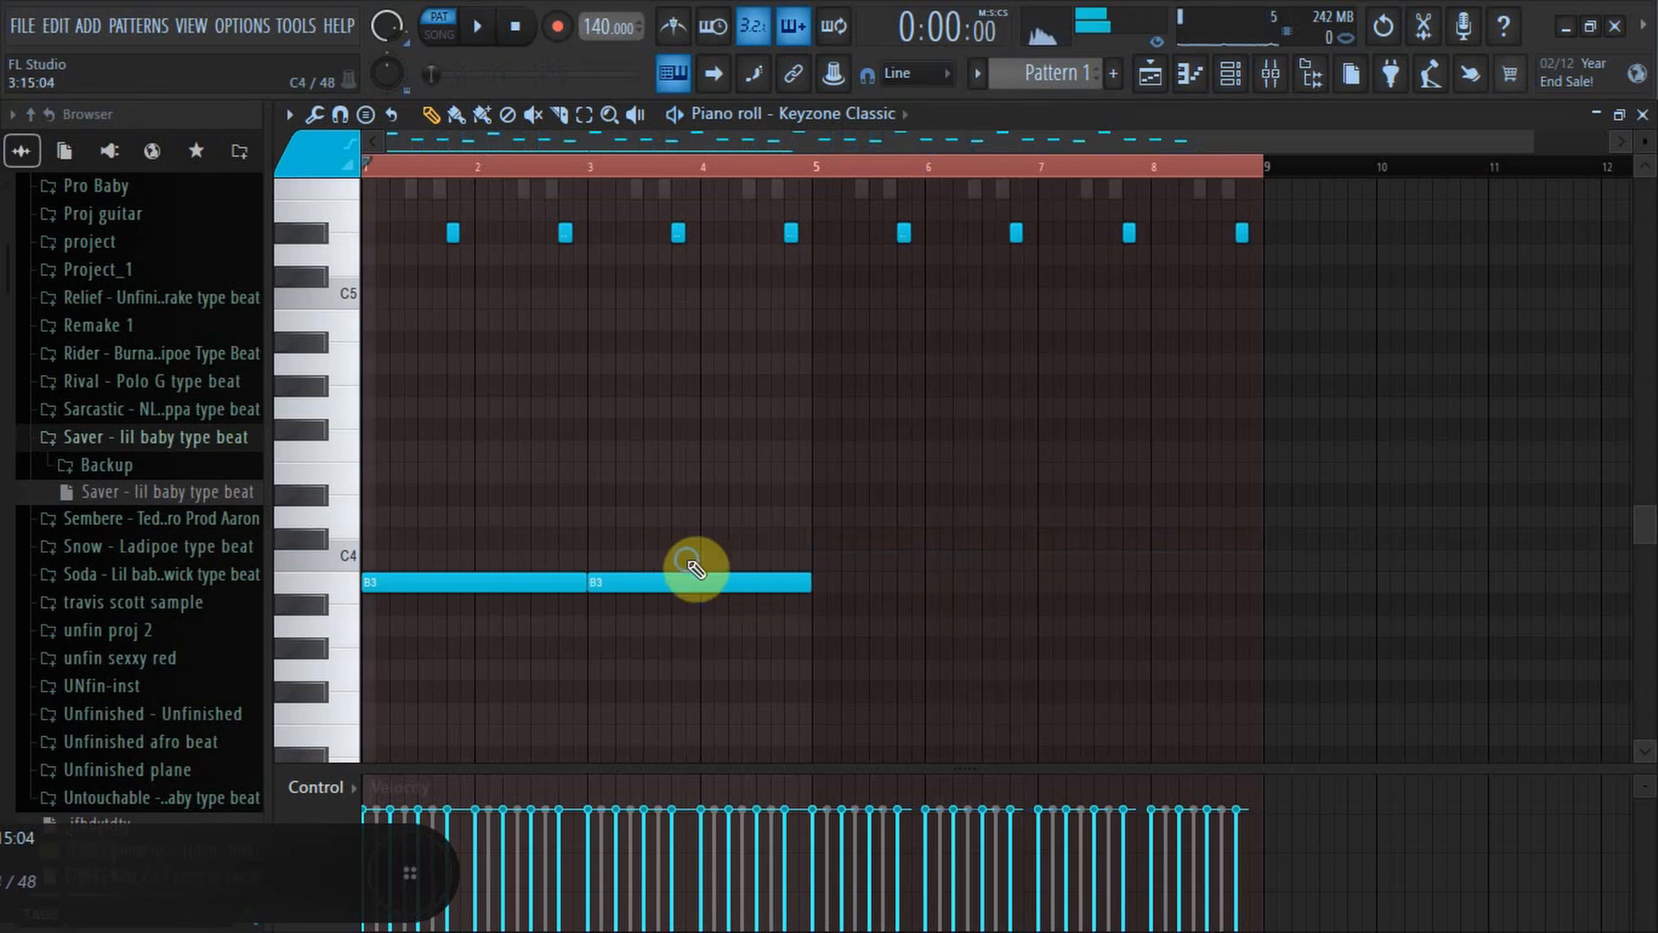
Continue the bass line with two-bar notes: C#4 at bar 3, D#4 at bar 5 and C#4 at bar 7.
click(604, 538)
key(space)
scroll(843, 522, up, 2)
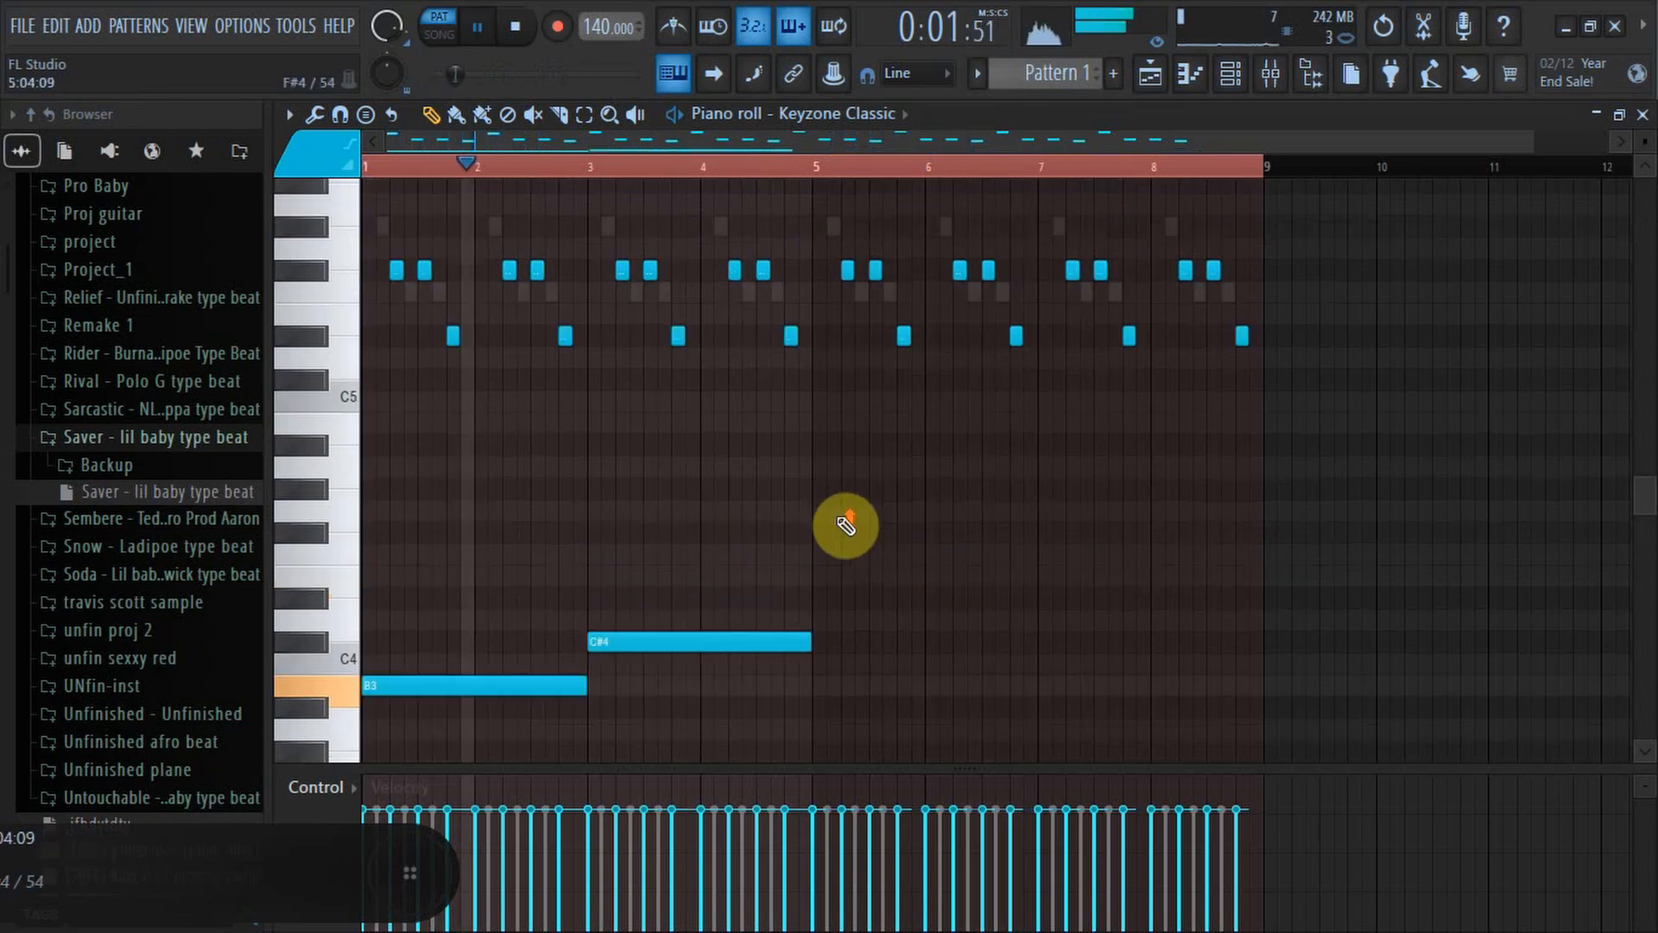
scroll(847, 525, up, 3)
scroll(846, 536, down, 4)
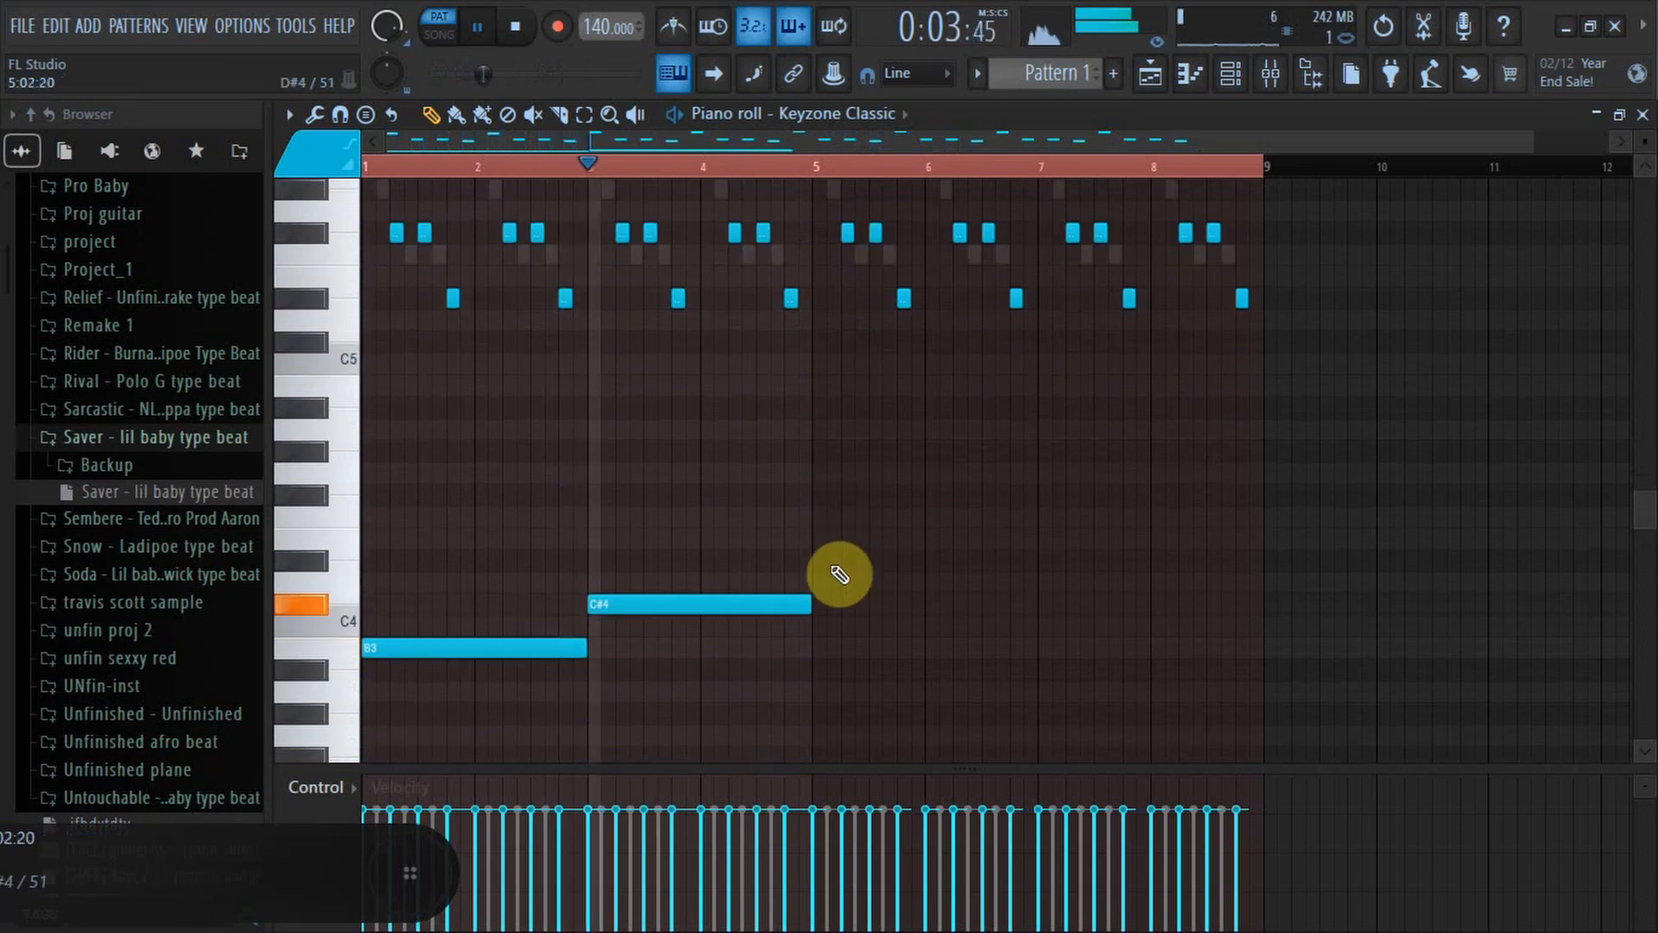
click(827, 562)
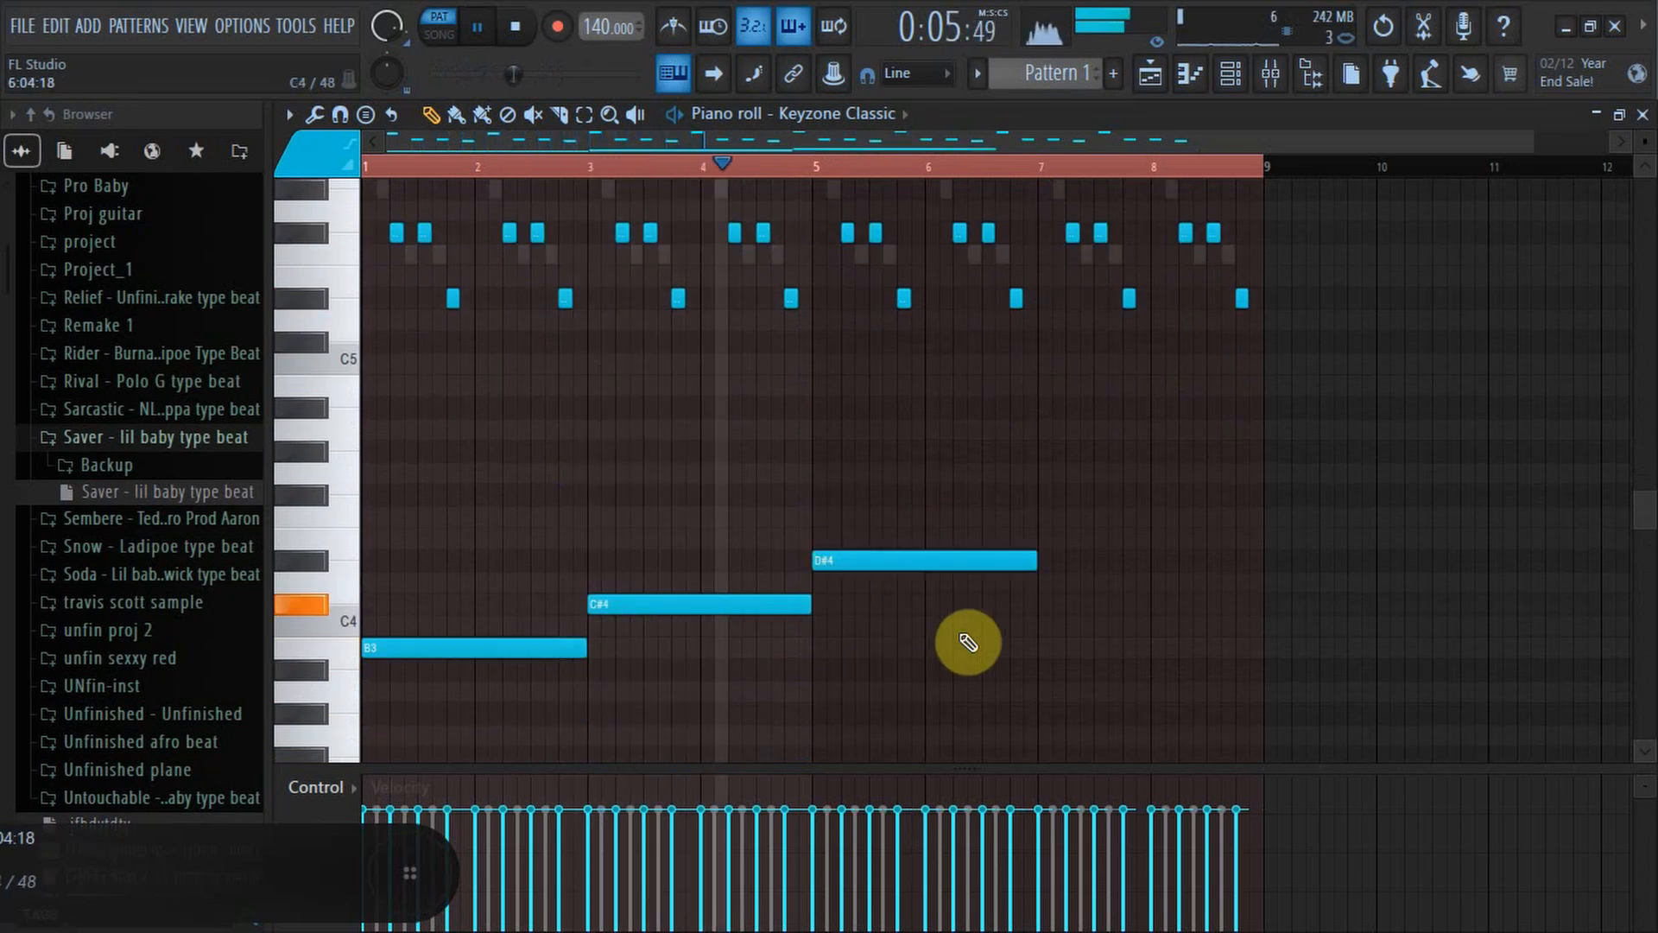
click(1044, 605)
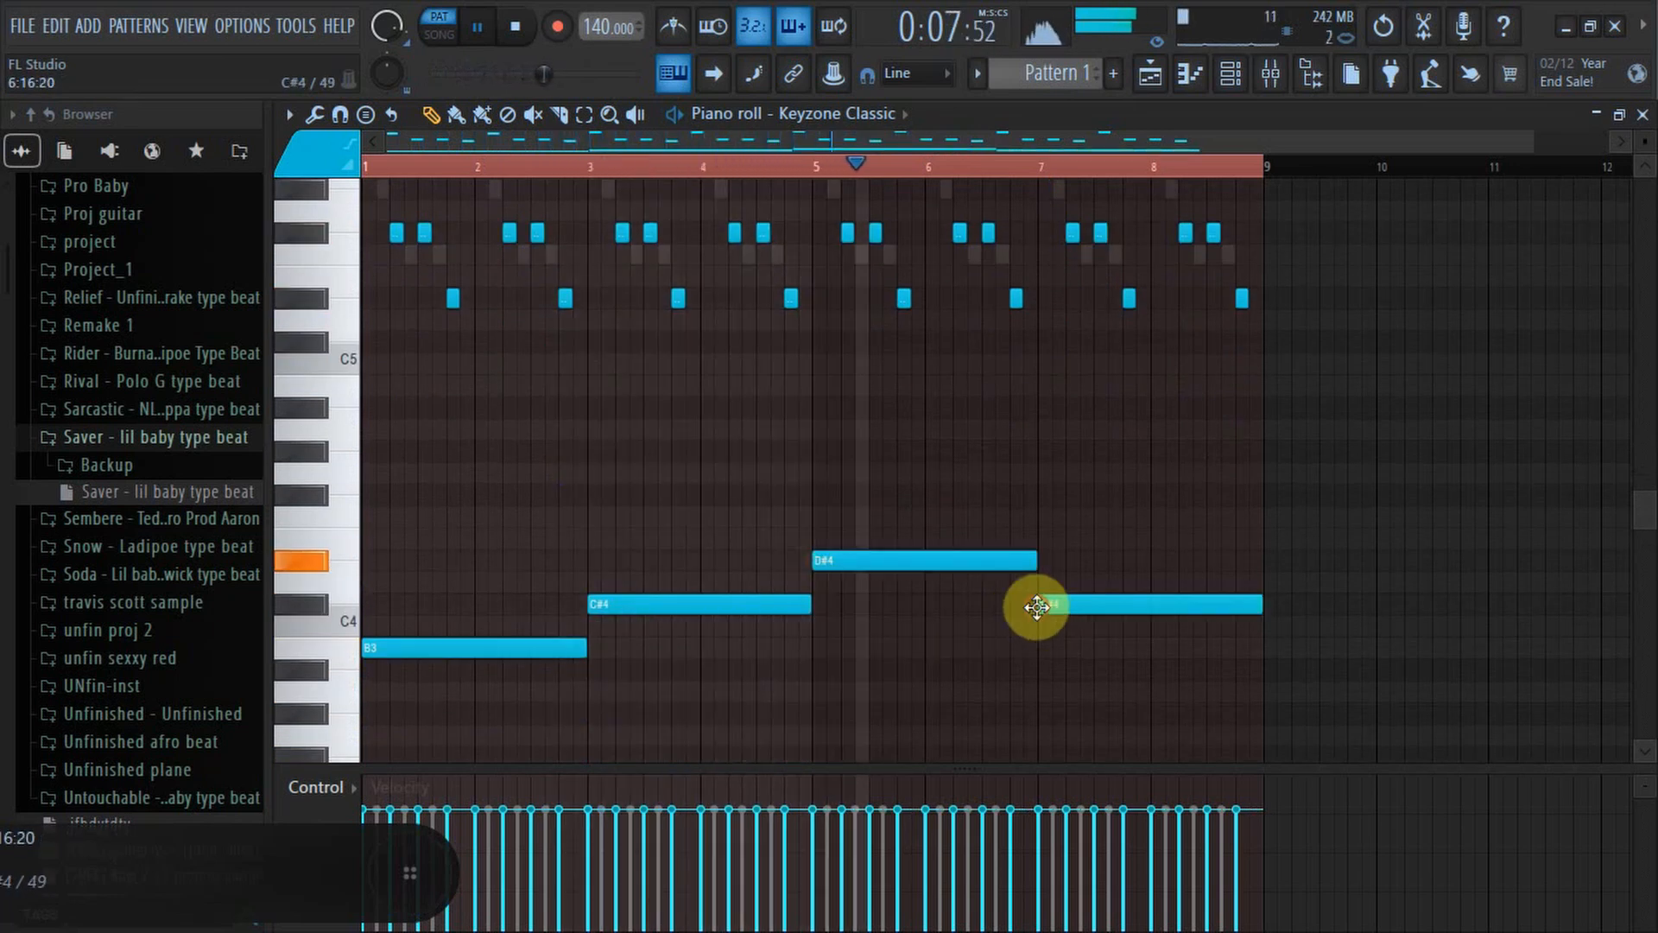
Transpose the four bass notes of the Keyzone Classic part down one octave.
drag(1200, 548, 422, 700)
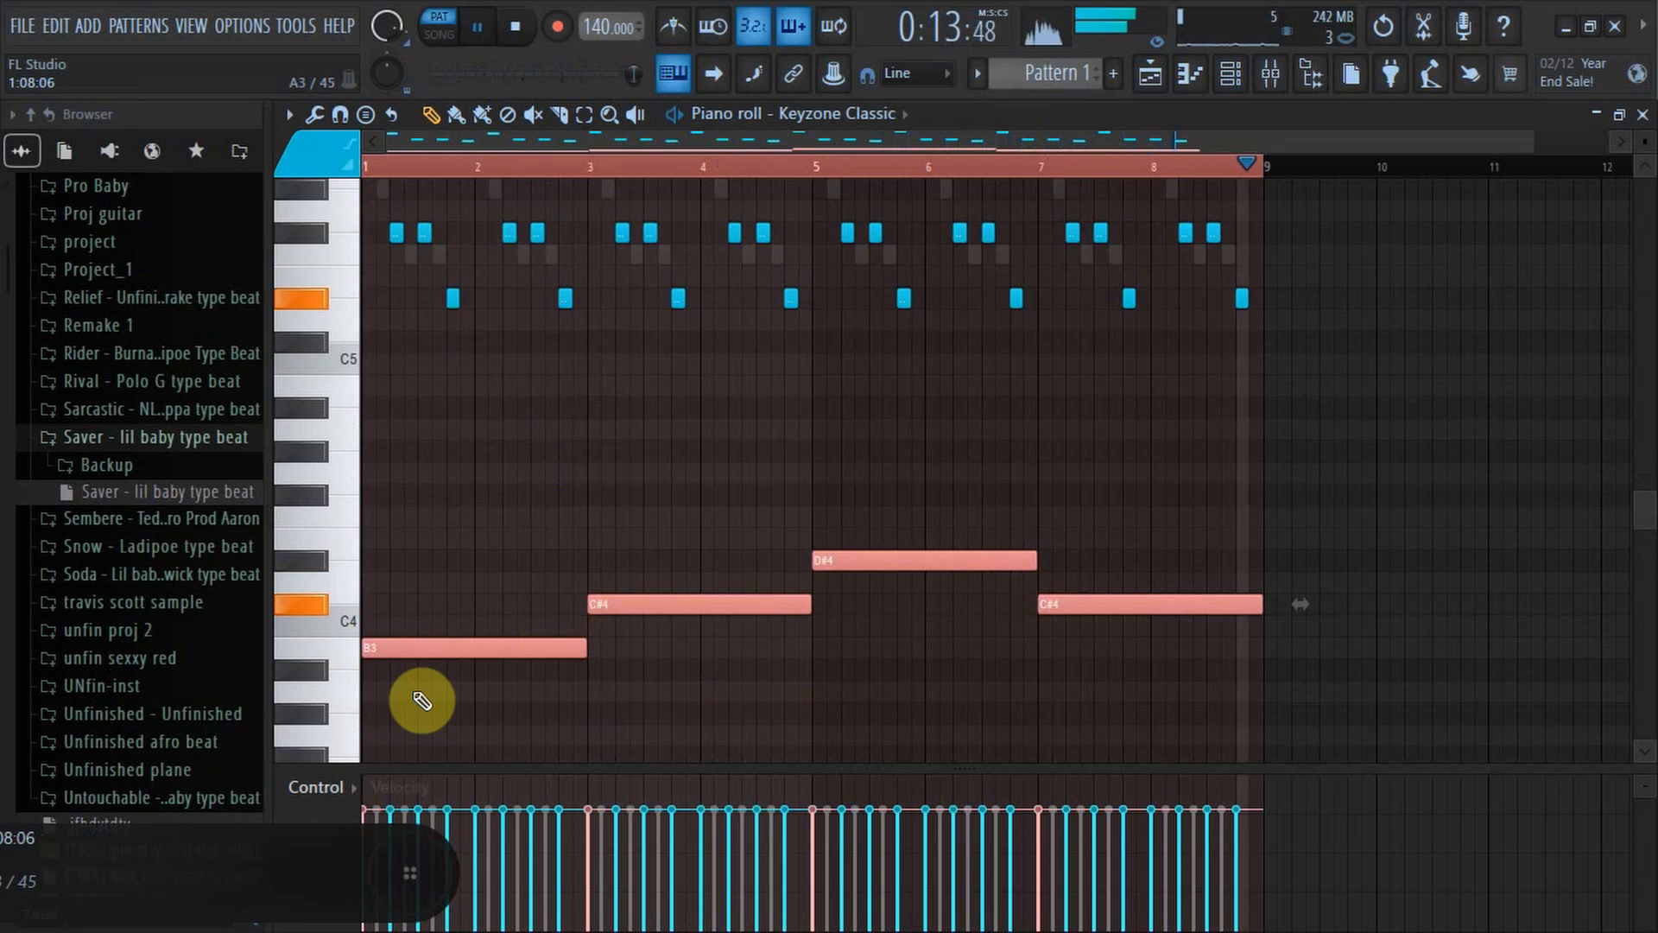
key(ctrl+Down)
scroll(837, 544, up, 3)
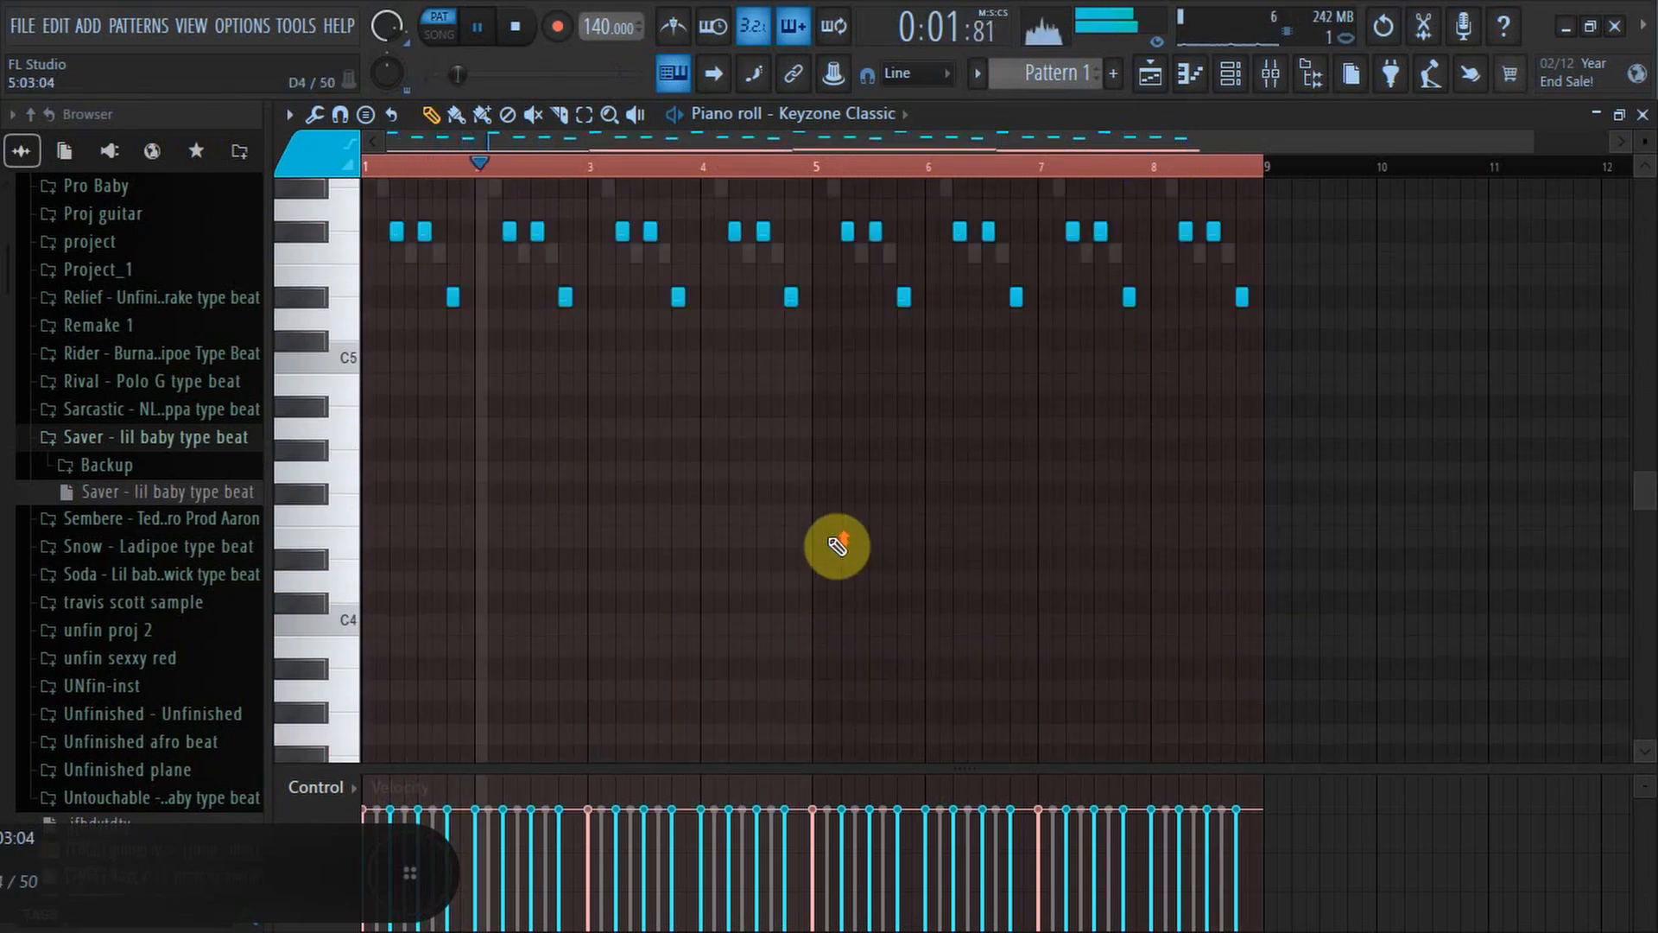
scroll(813, 526, up, 15)
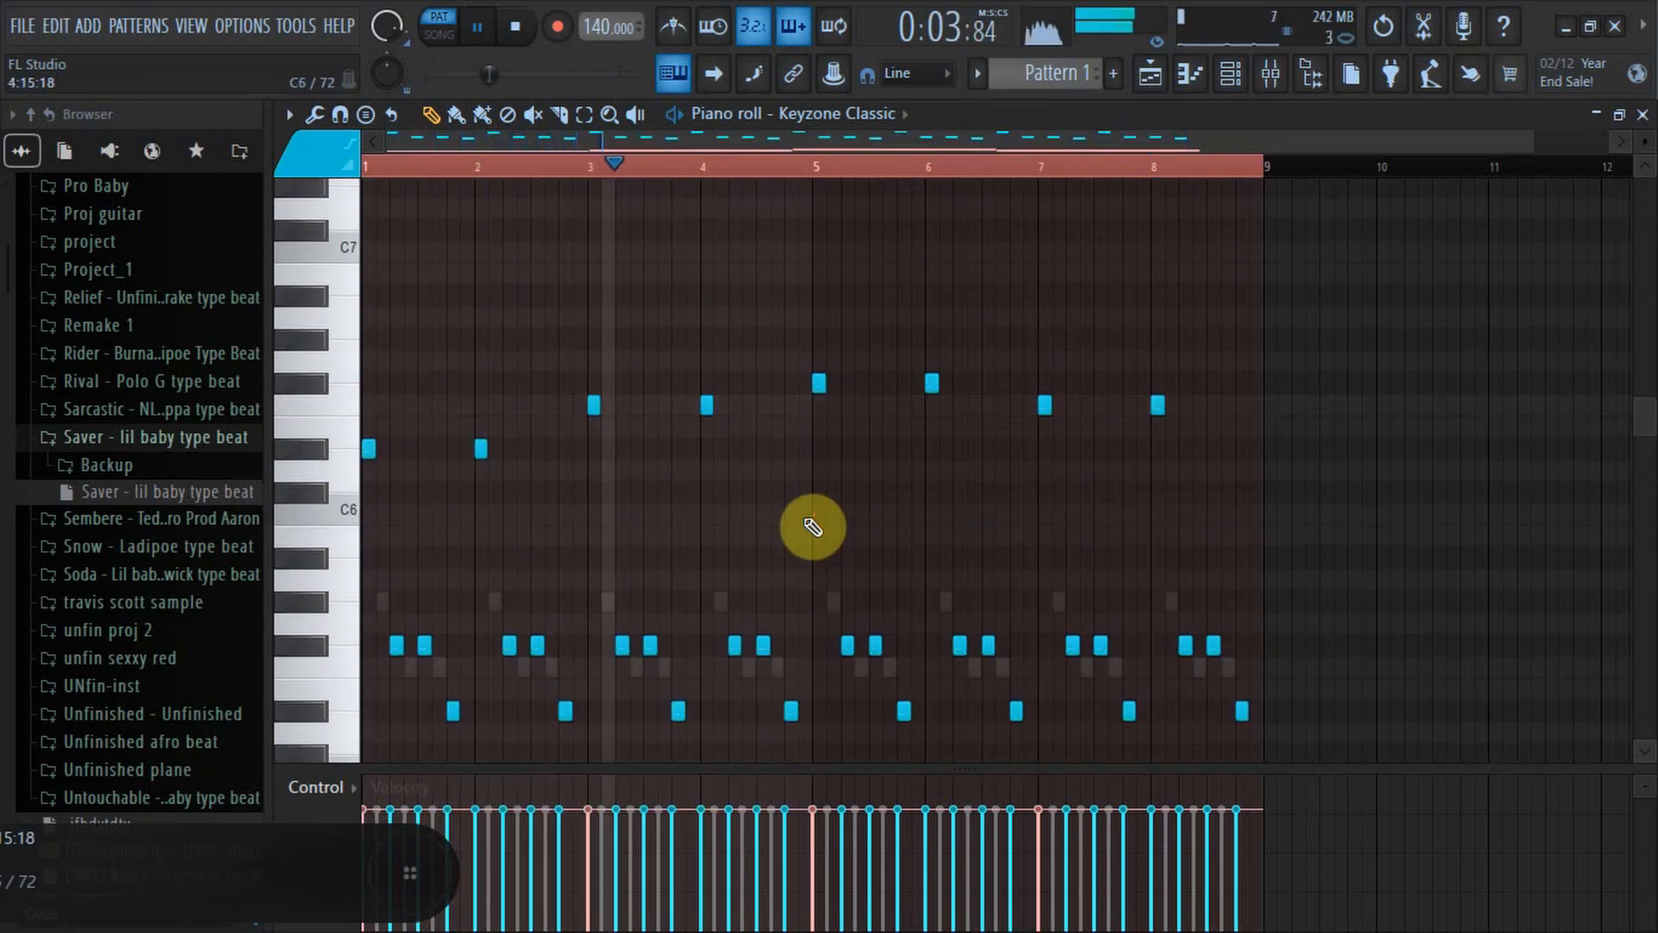
scroll(810, 523, up, 8)
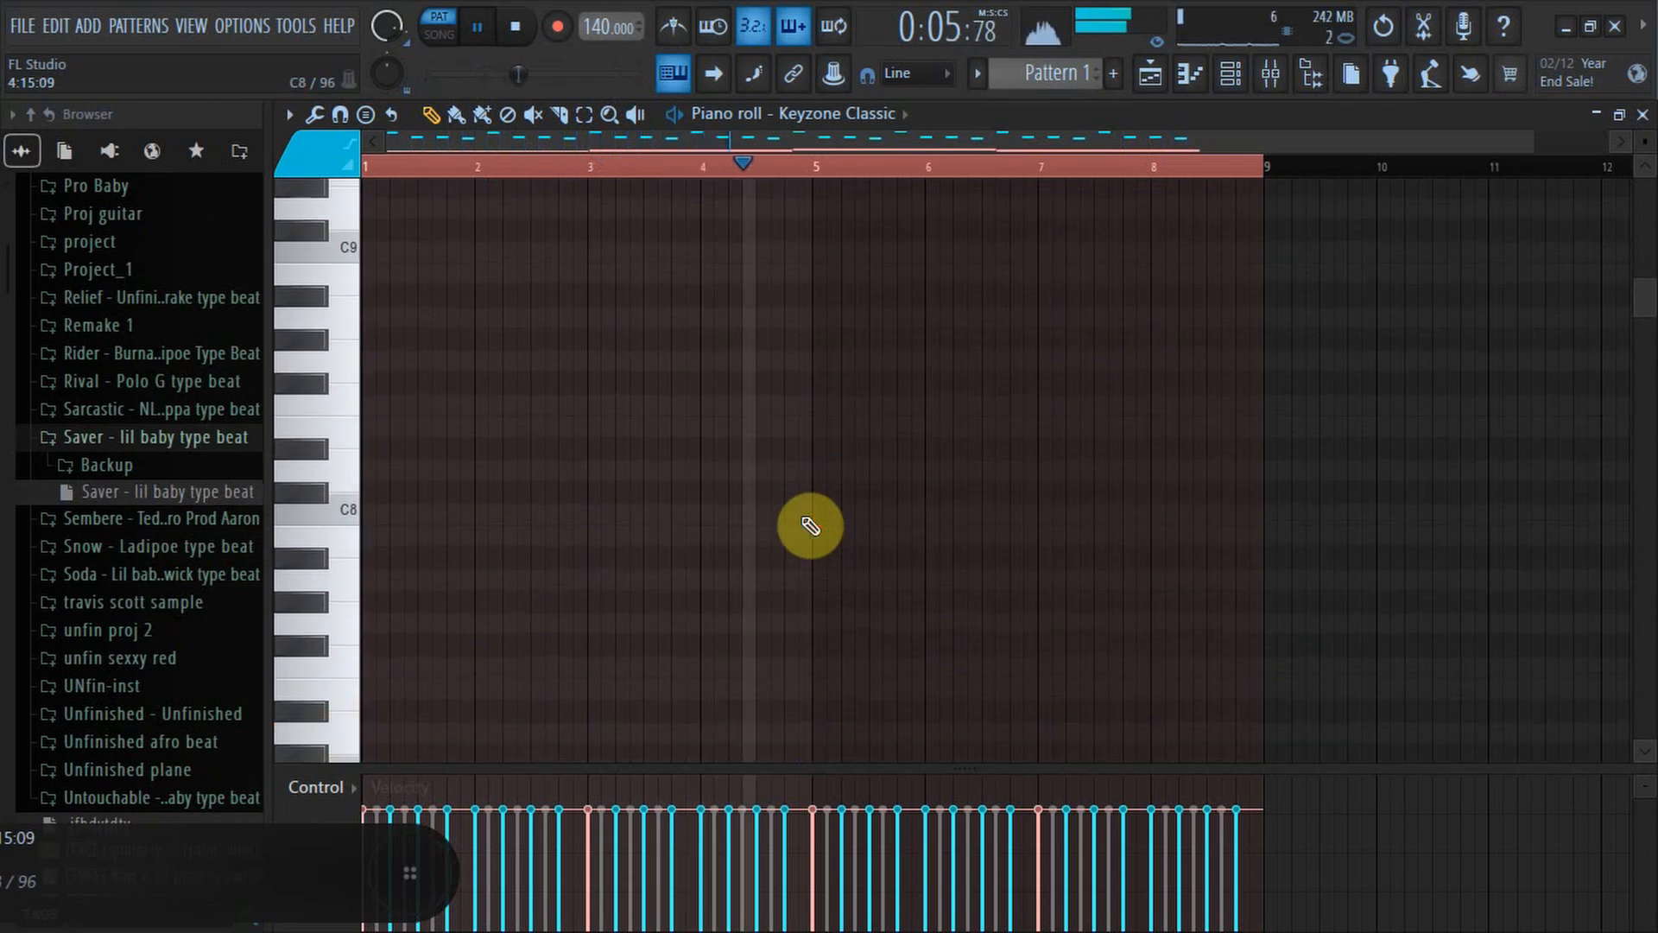
scroll(610, 476, down, 10)
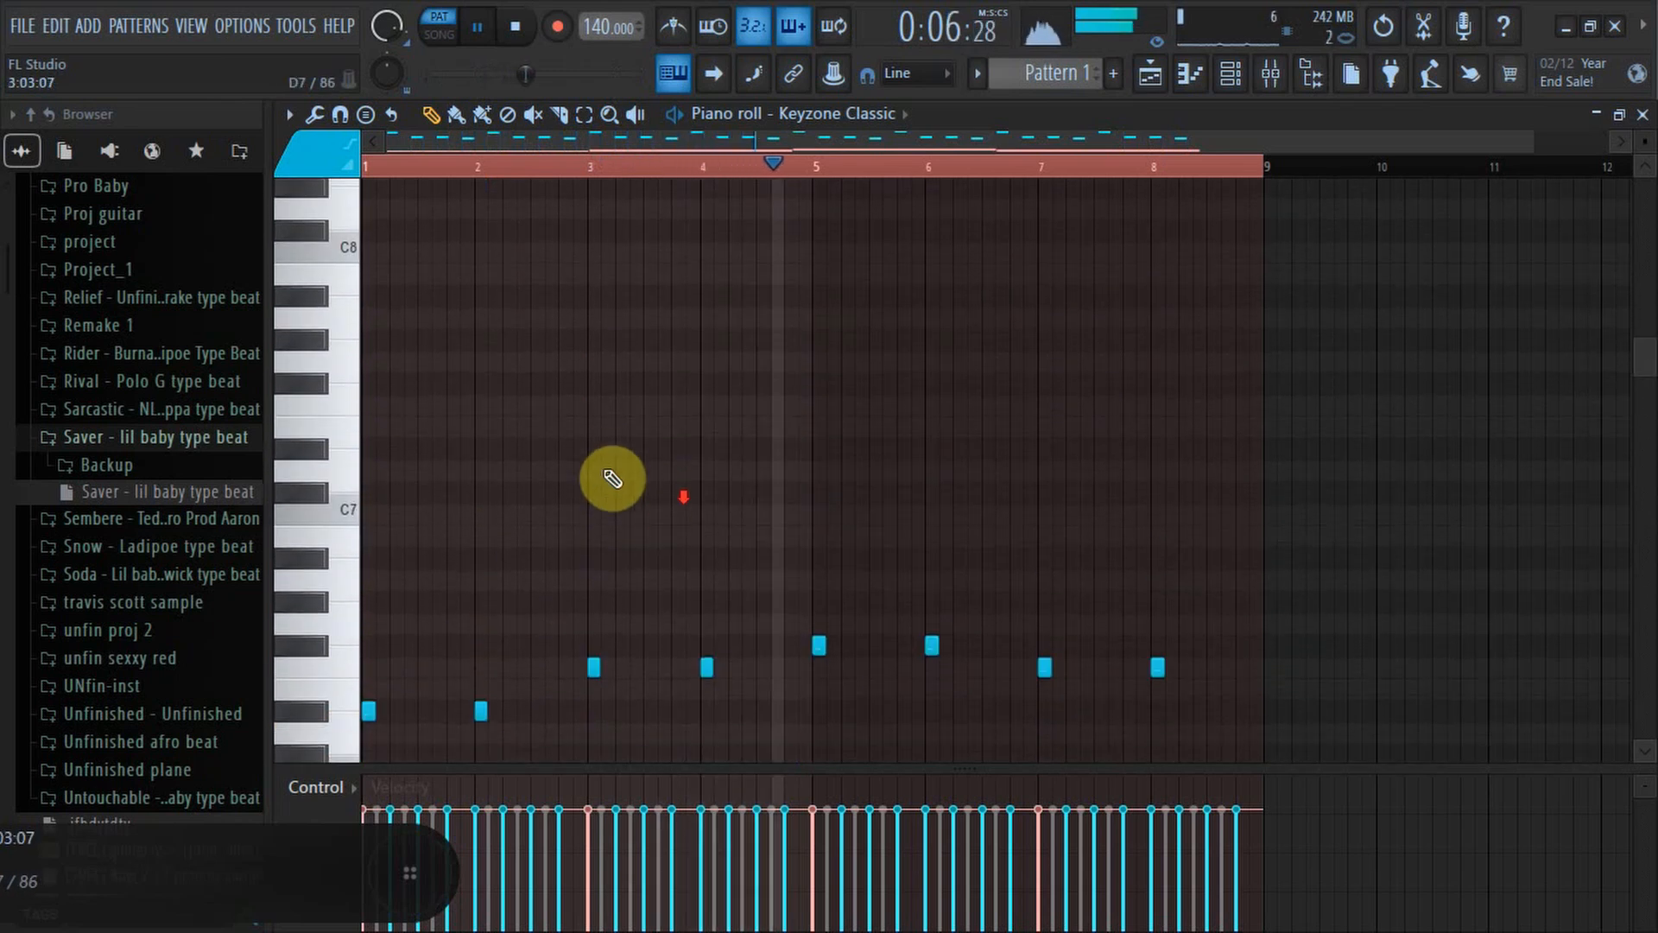
click(1643, 115)
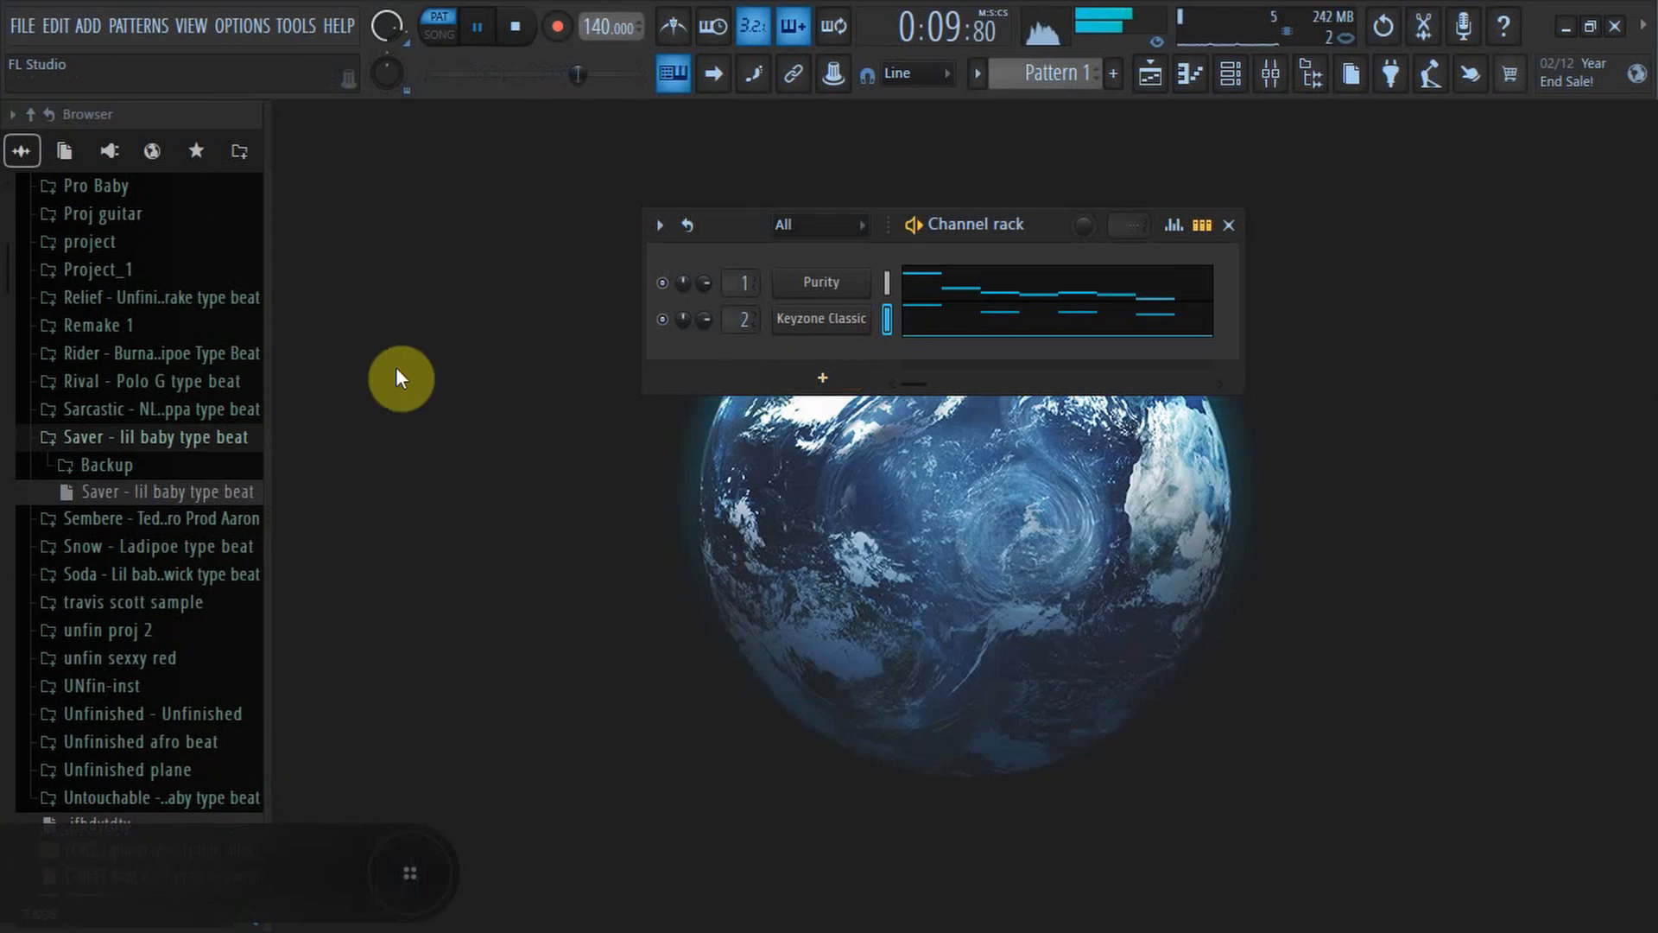
Add the Freestyle Bell sample from the Lil Baby kit's Bells folder as a new channel on mixer track 3.
click(118, 440)
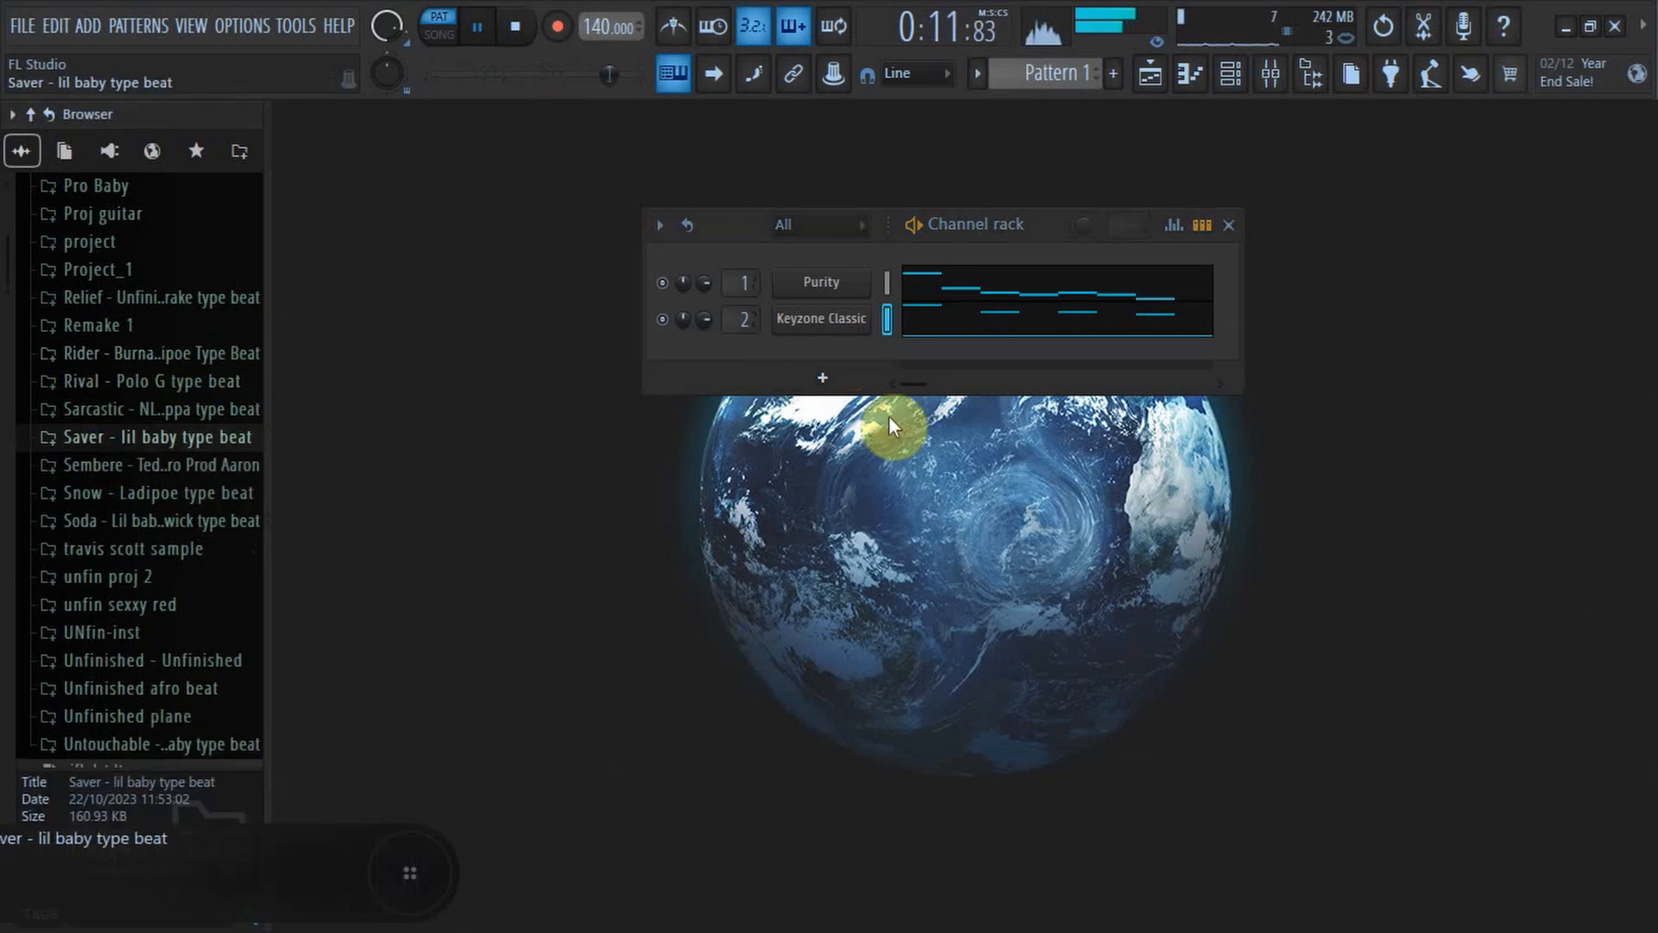
scroll(73, 313, up, 10)
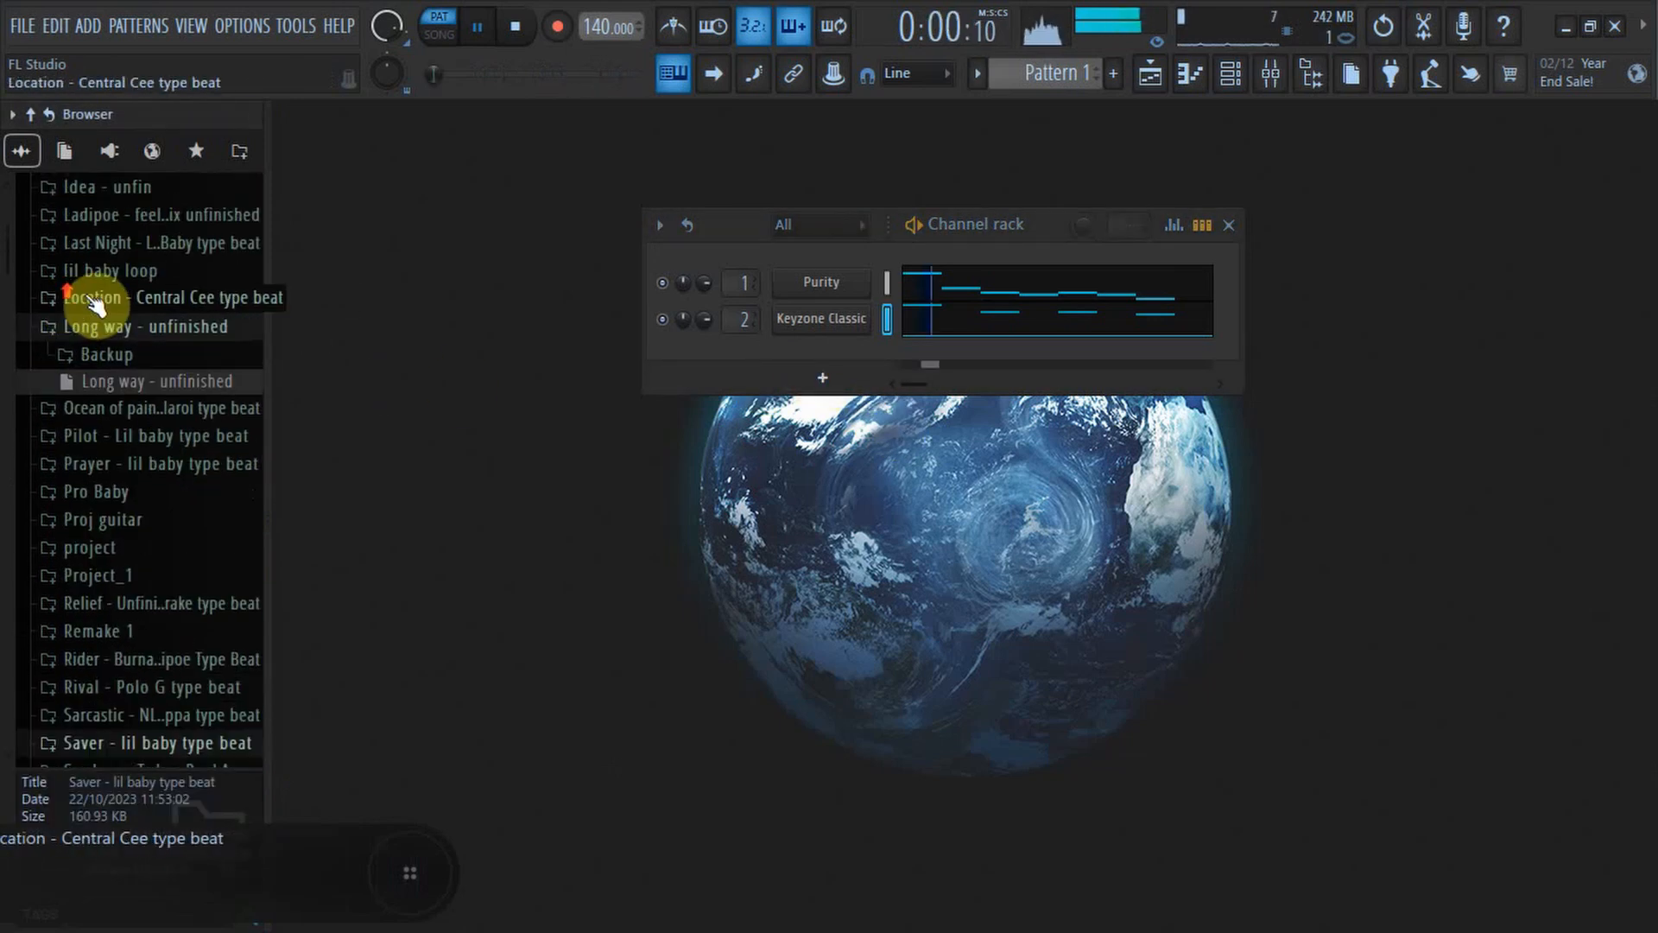
click(154, 437)
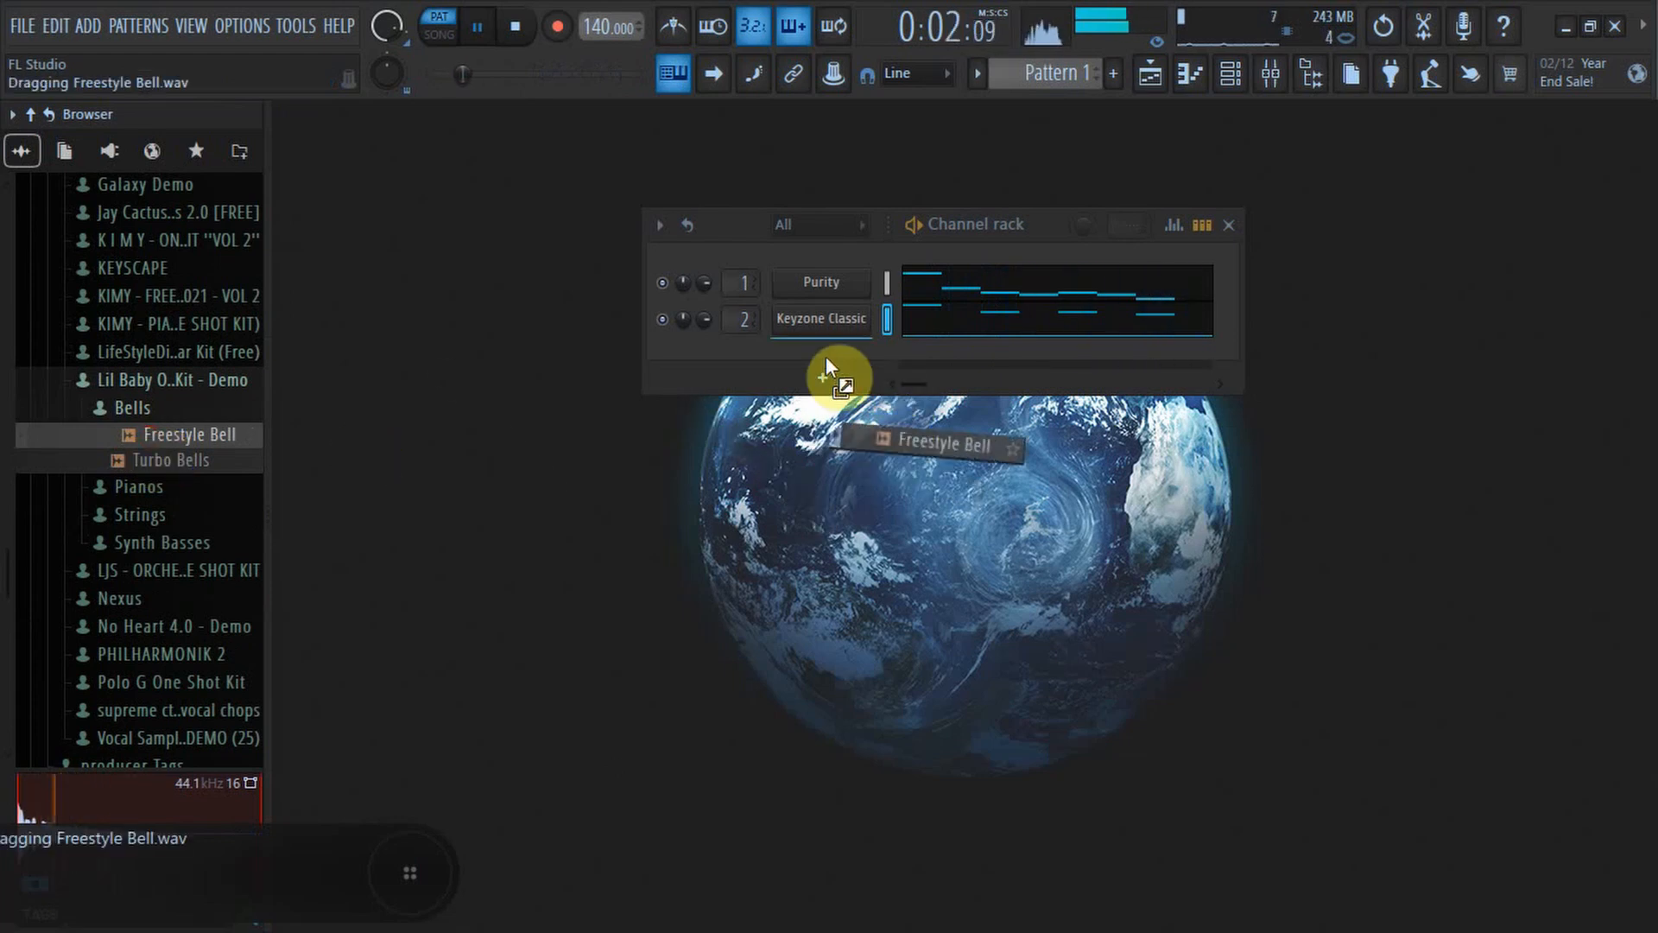
drag(826, 358, 827, 369)
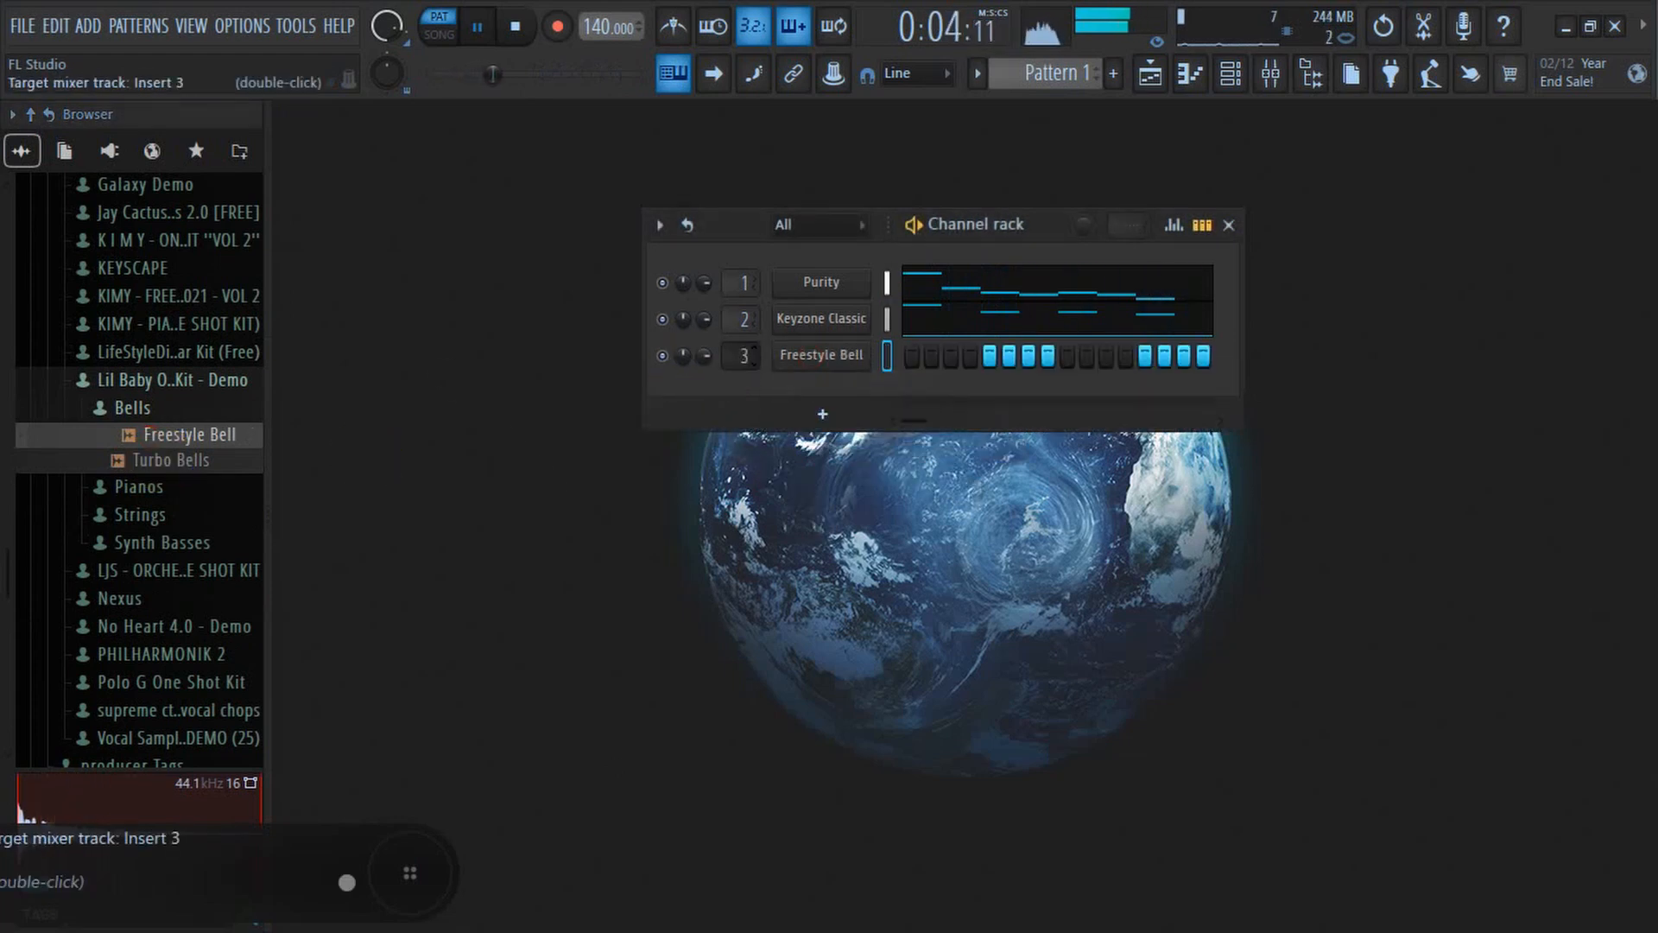
right_click(842, 367)
click(909, 361)
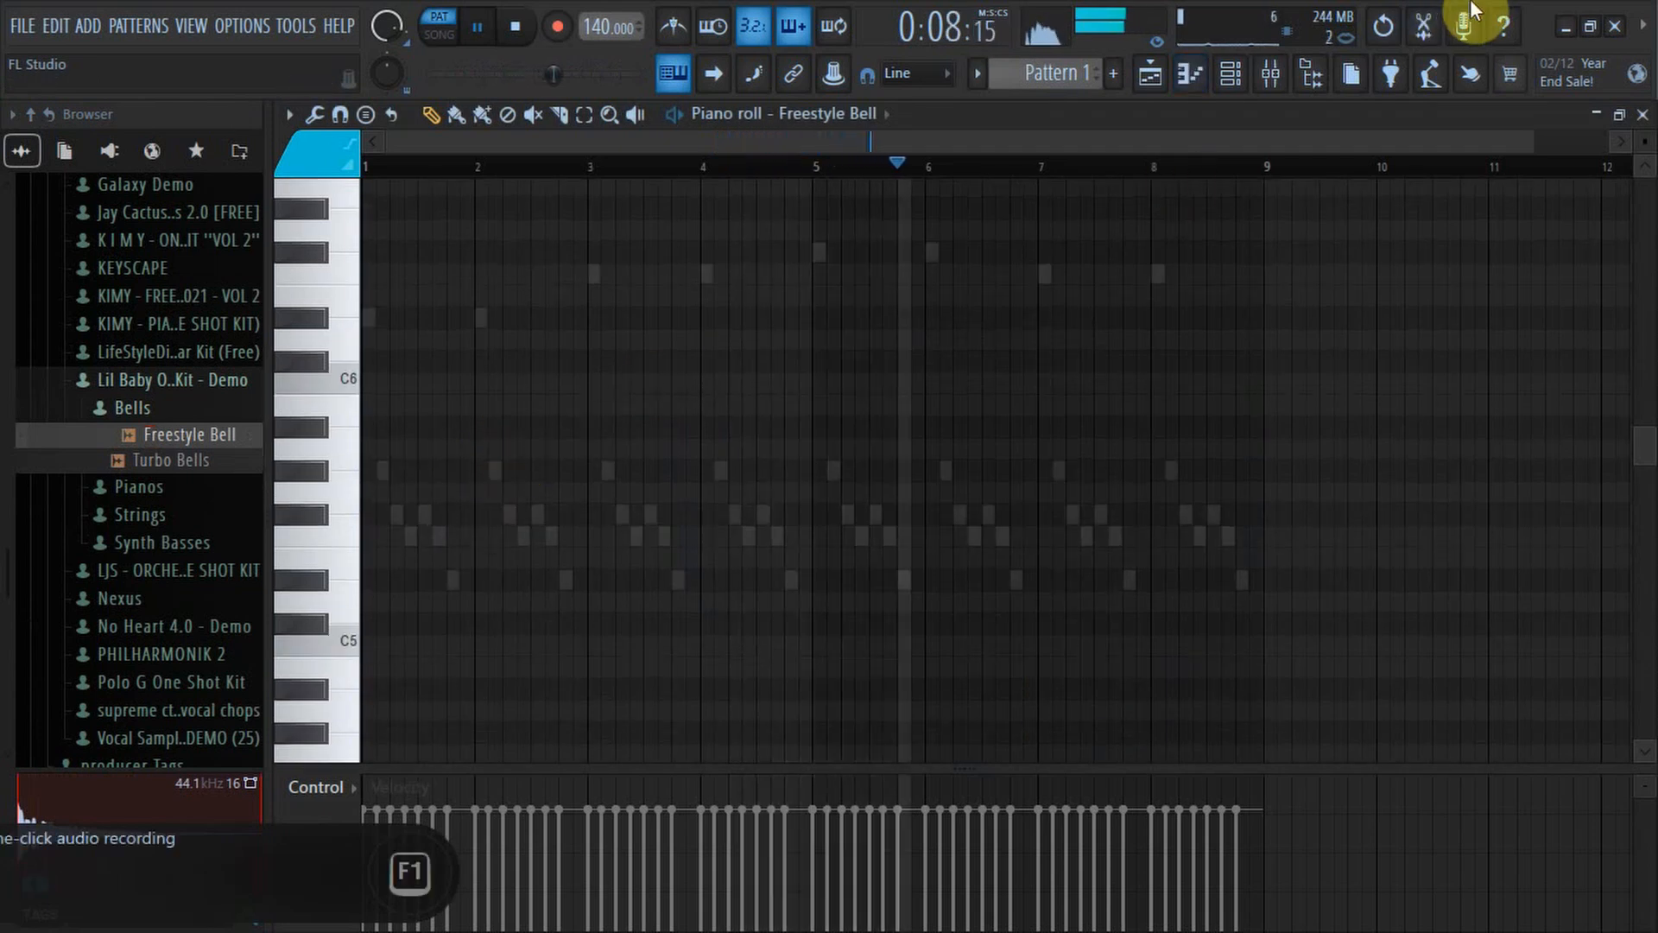
Insert ValhallaVintageVerb on the Keyzone Classic's mixer track, Insert 2, and set its mix to 21.2 %.
click(1272, 75)
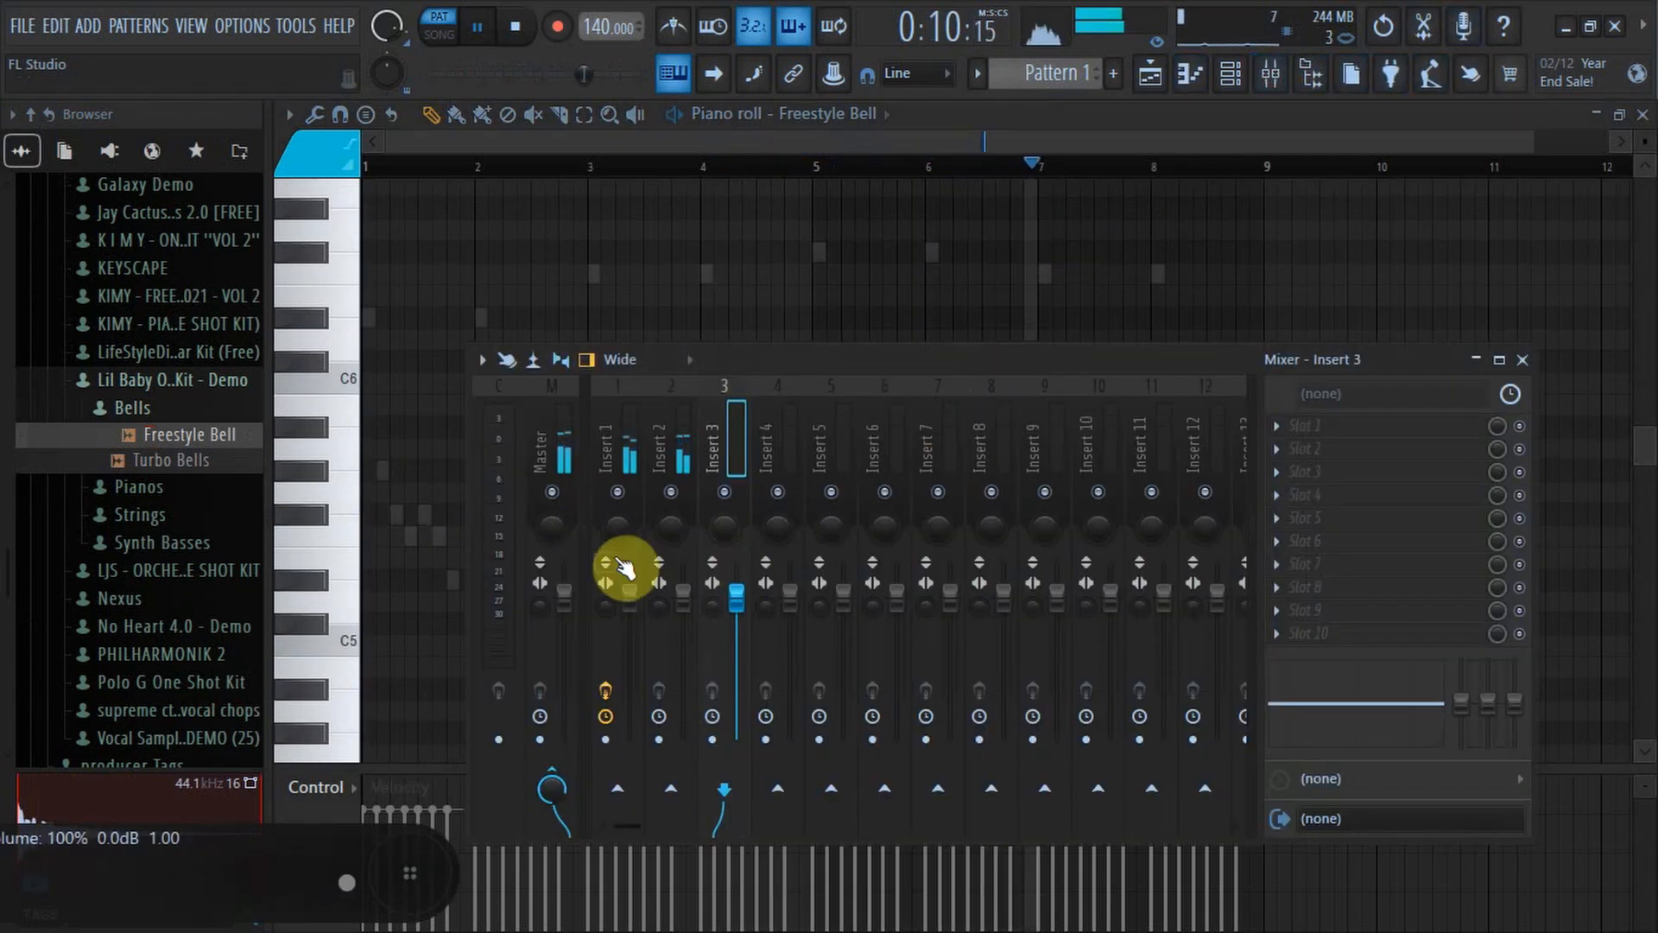
click(686, 622)
click(1289, 427)
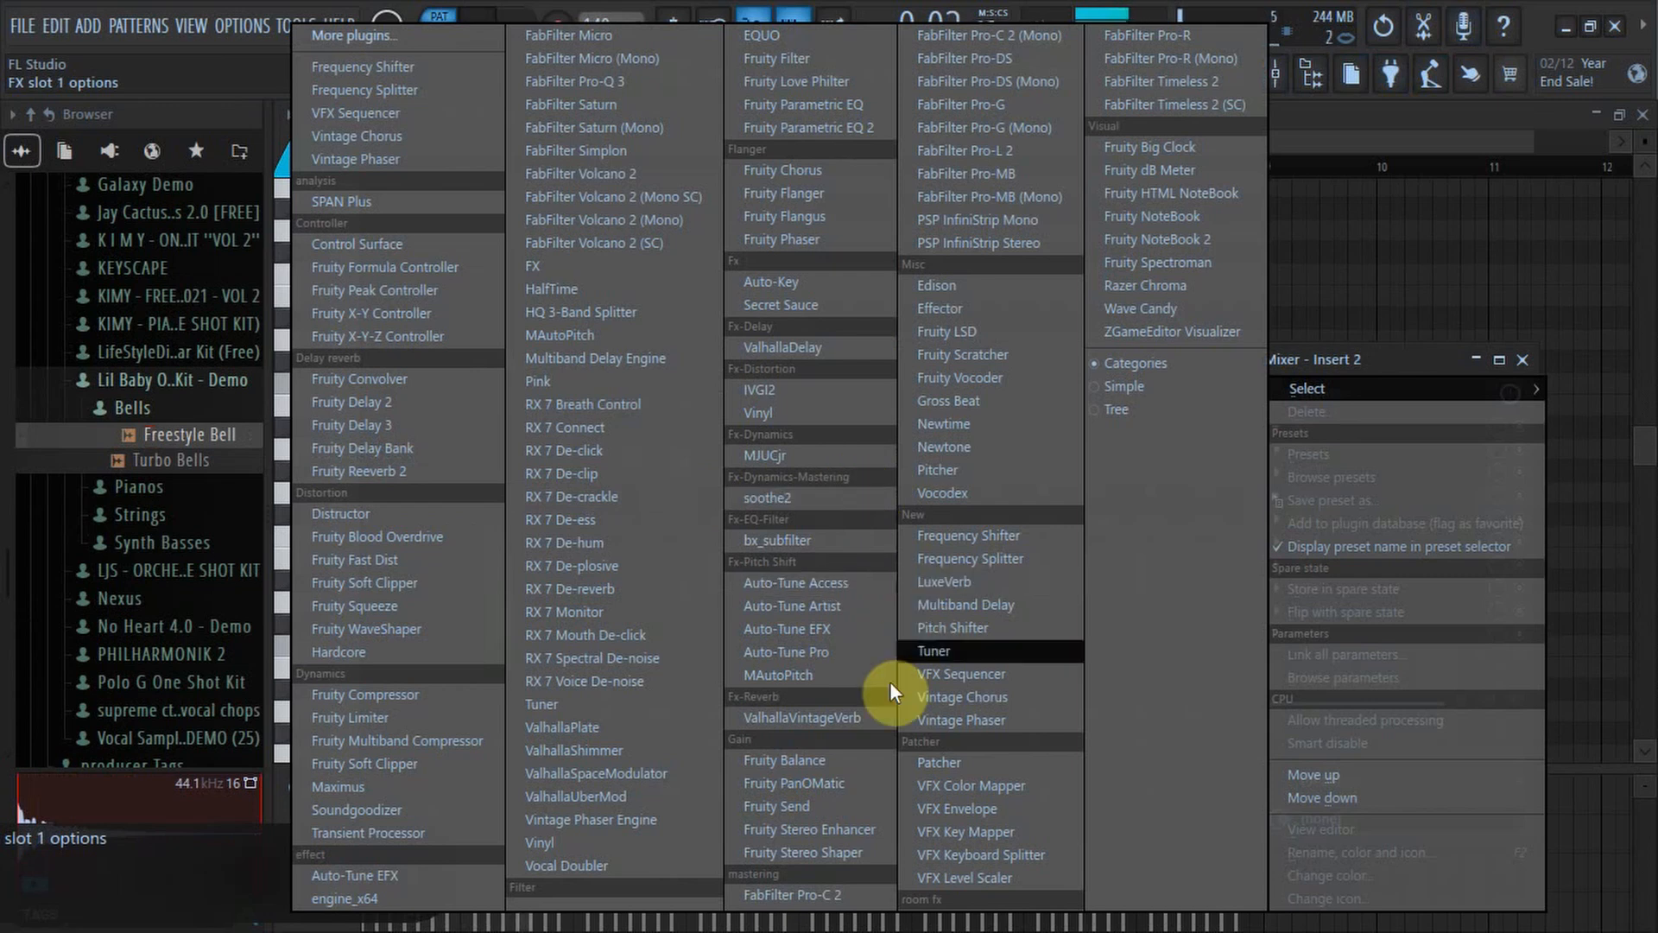
click(838, 720)
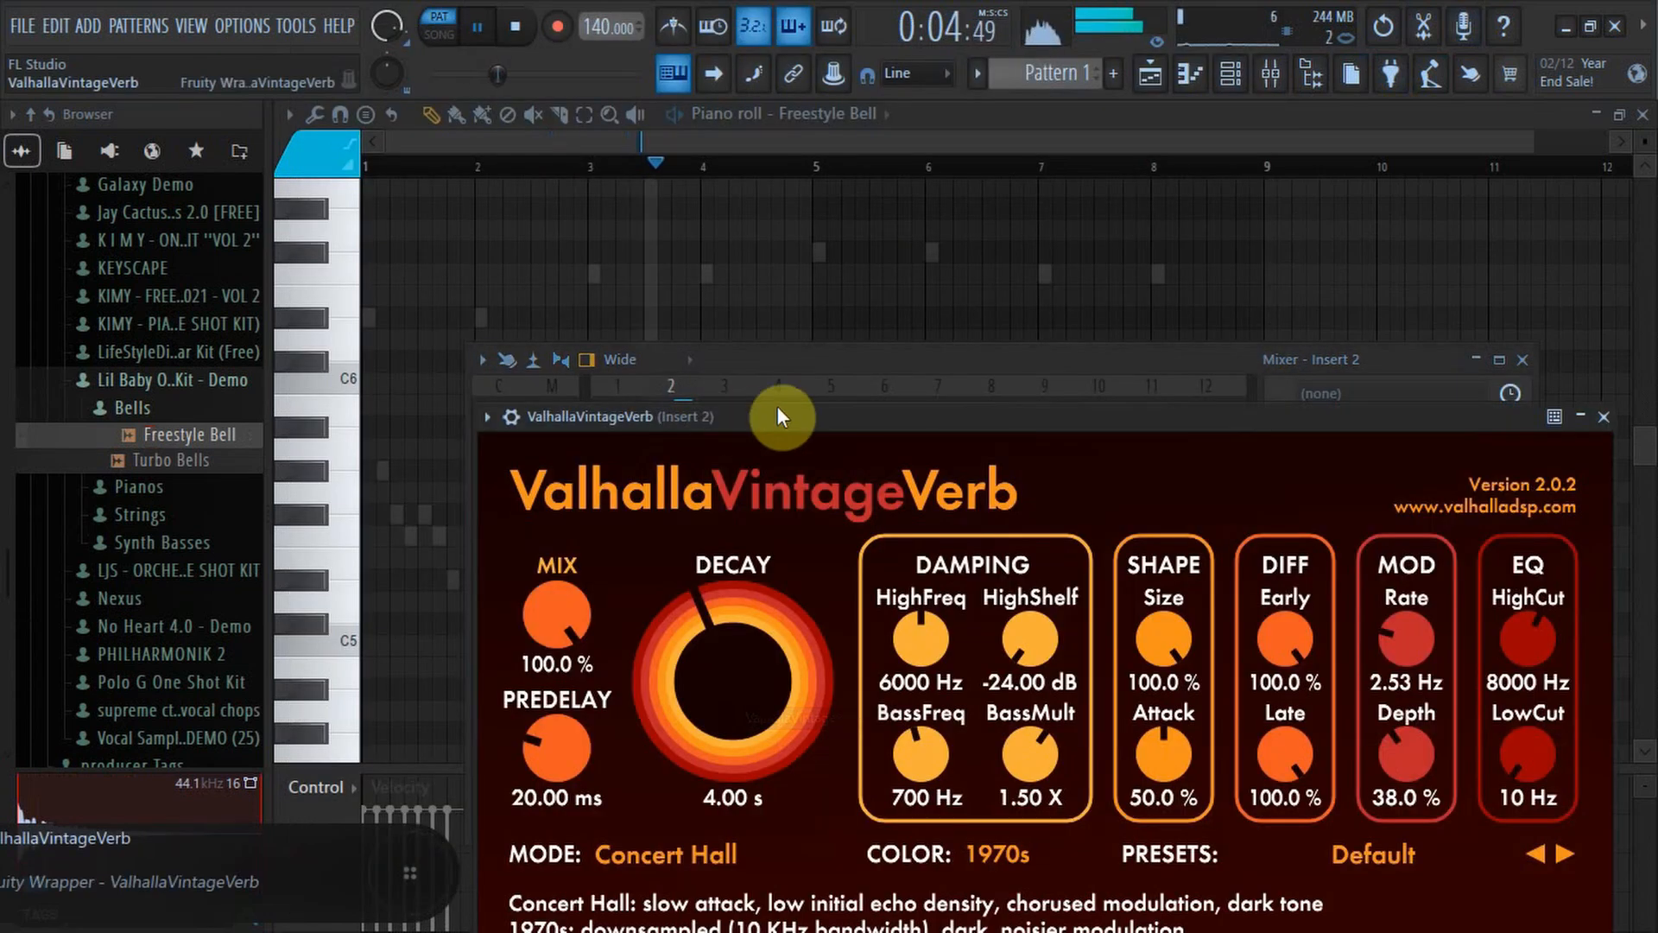
drag(777, 417, 696, 280)
mouse_move(494, 457)
mouse_down()
mouse_move(526, 626)
mouse_move(491, 459)
mouse_up()
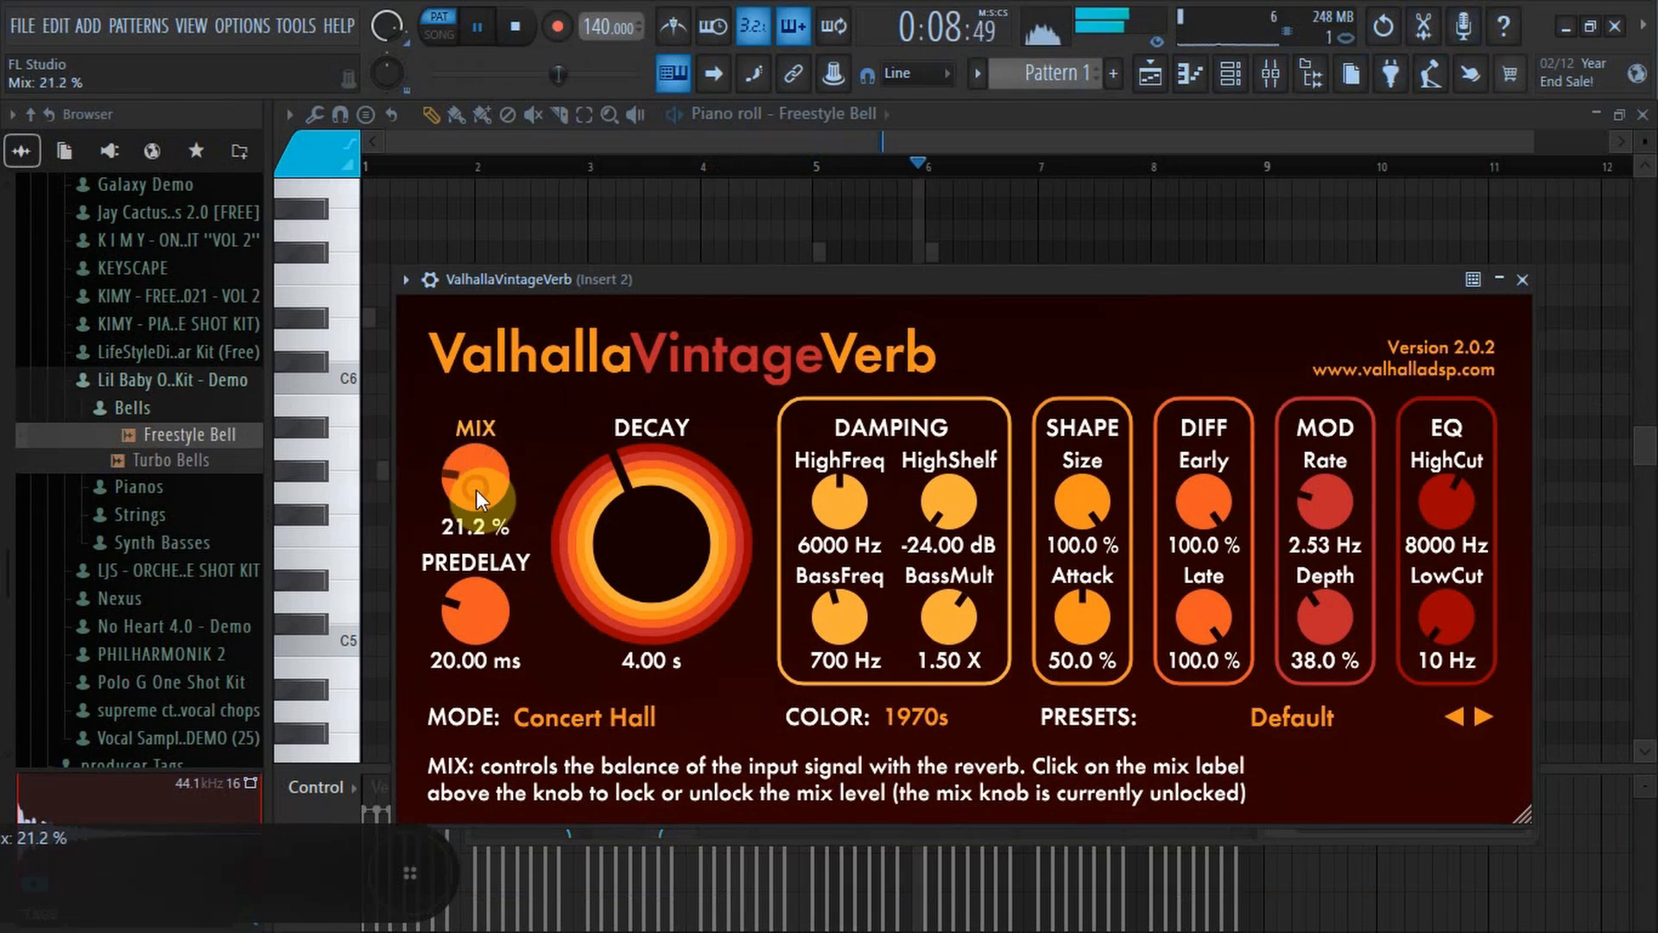
click(1521, 282)
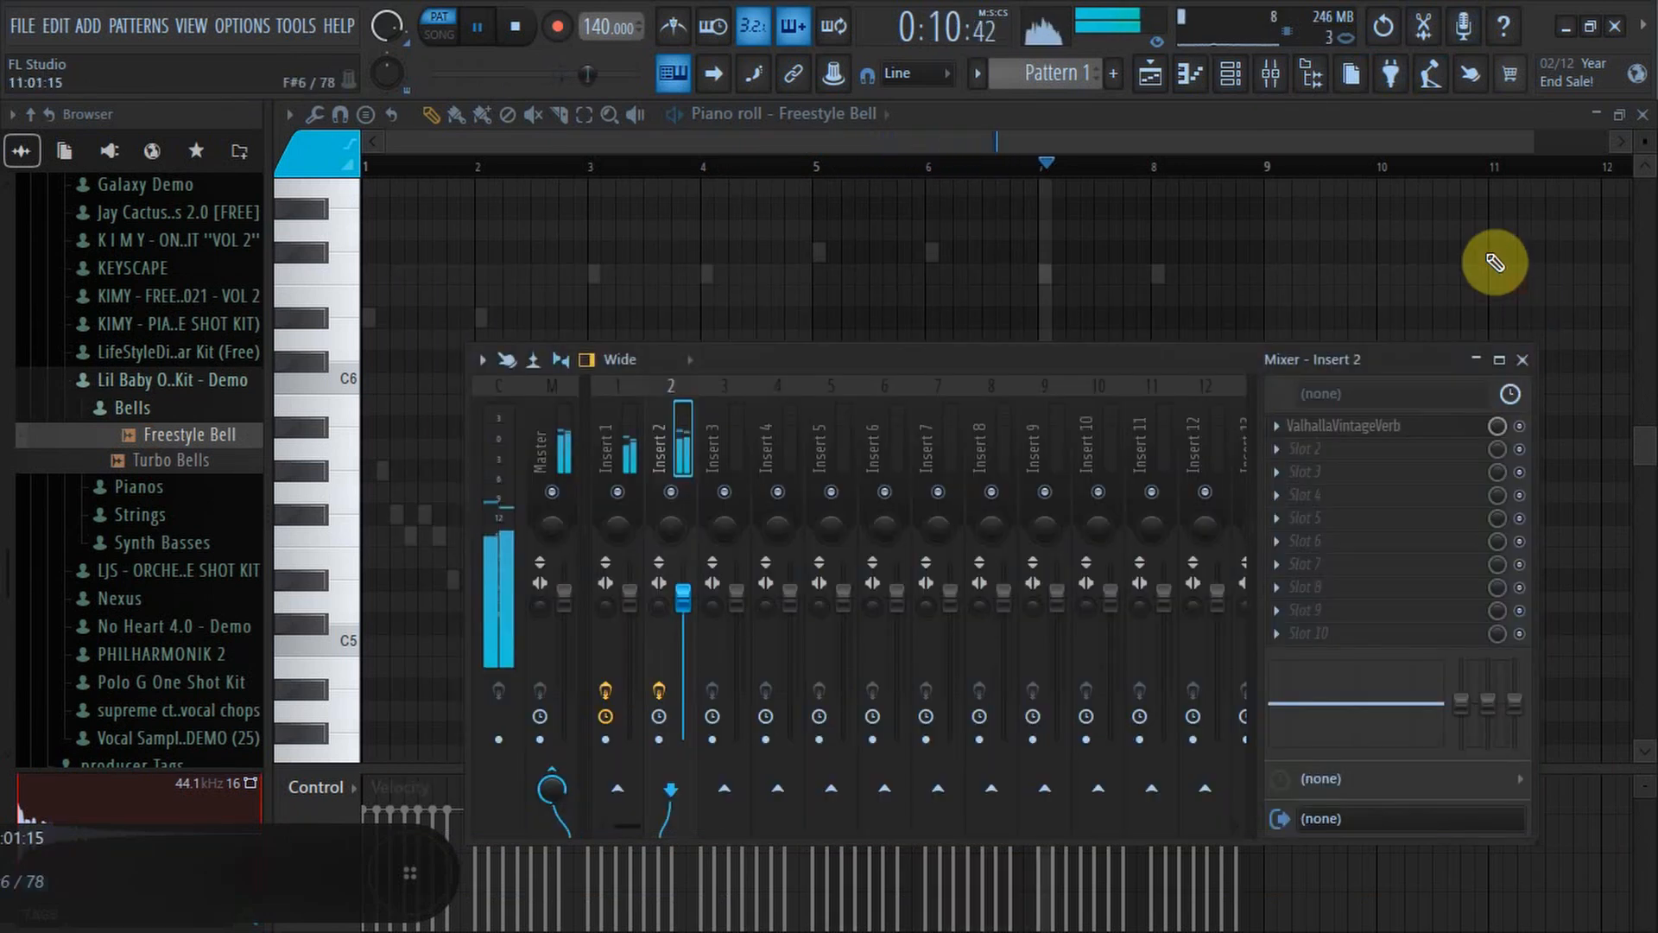
click(1546, 135)
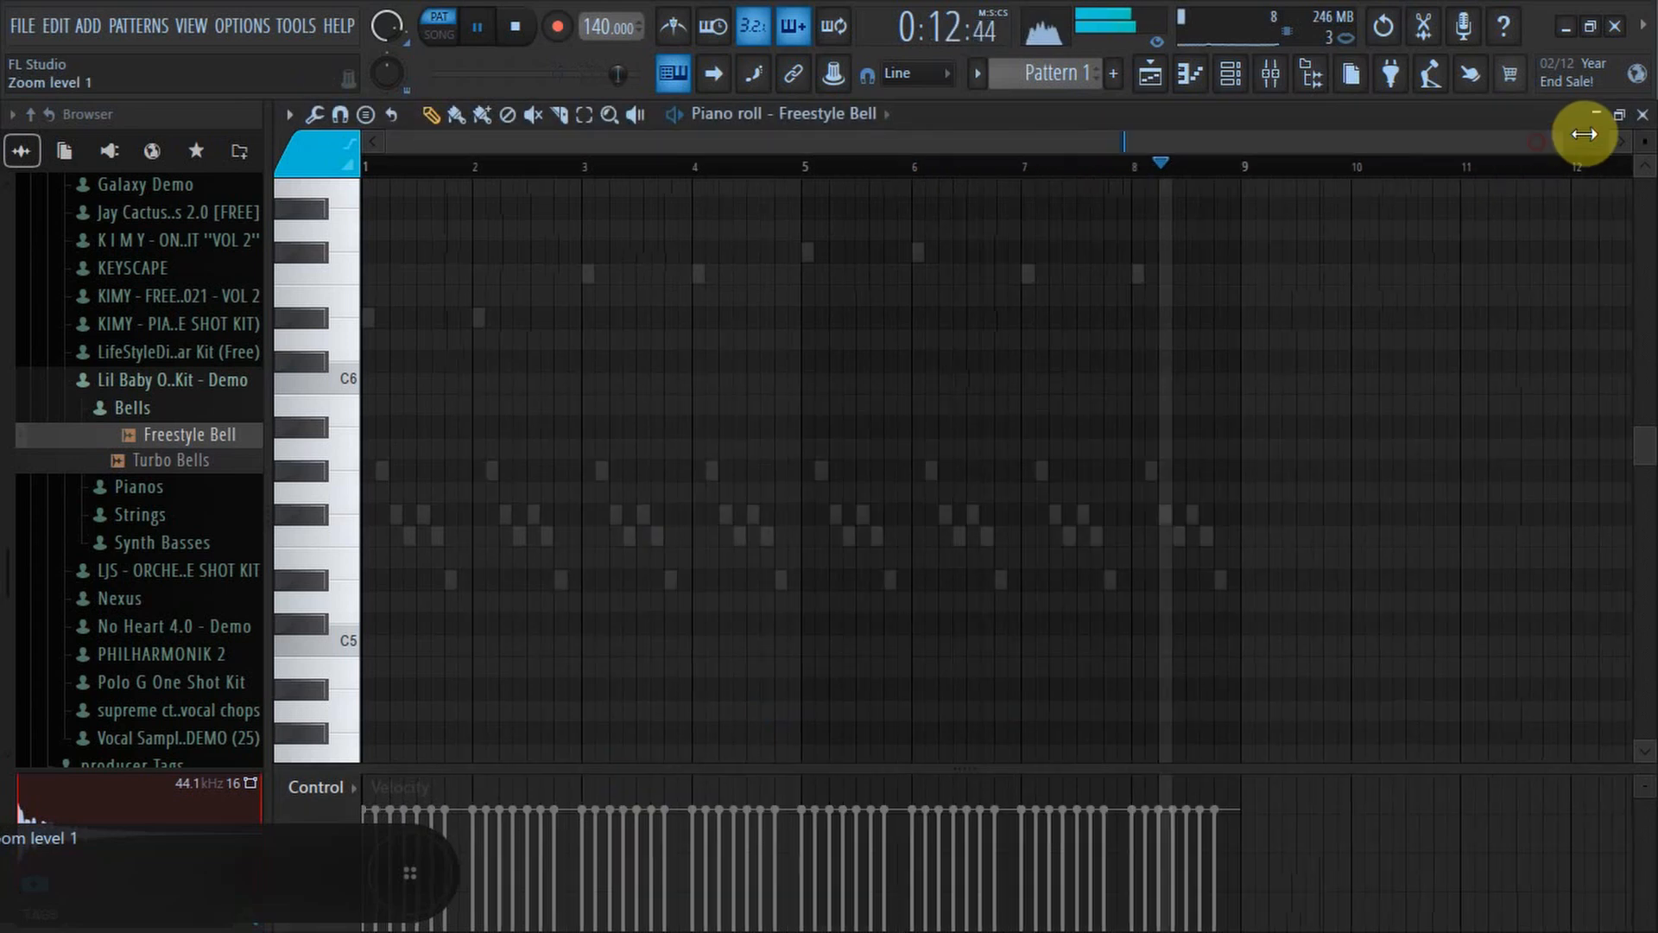
click(1643, 114)
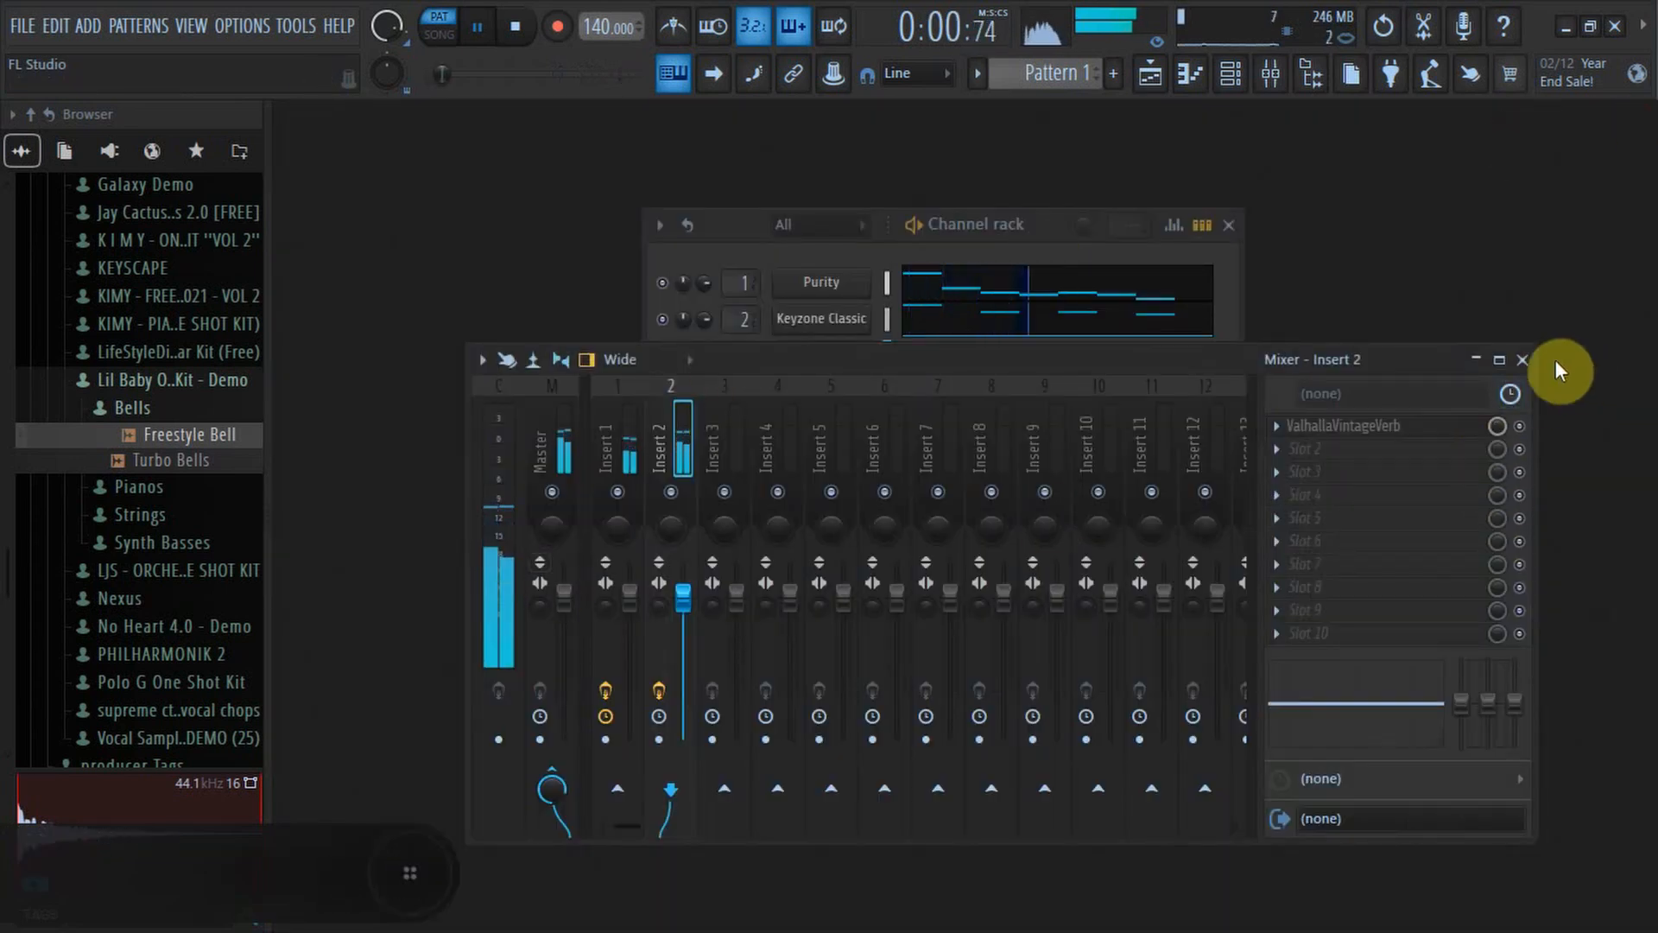
click(1522, 361)
Write a Freestyle Bell melody with G#5 at bars 1 and 3 and A#5 at bars 2 and 4.
right_click(790, 354)
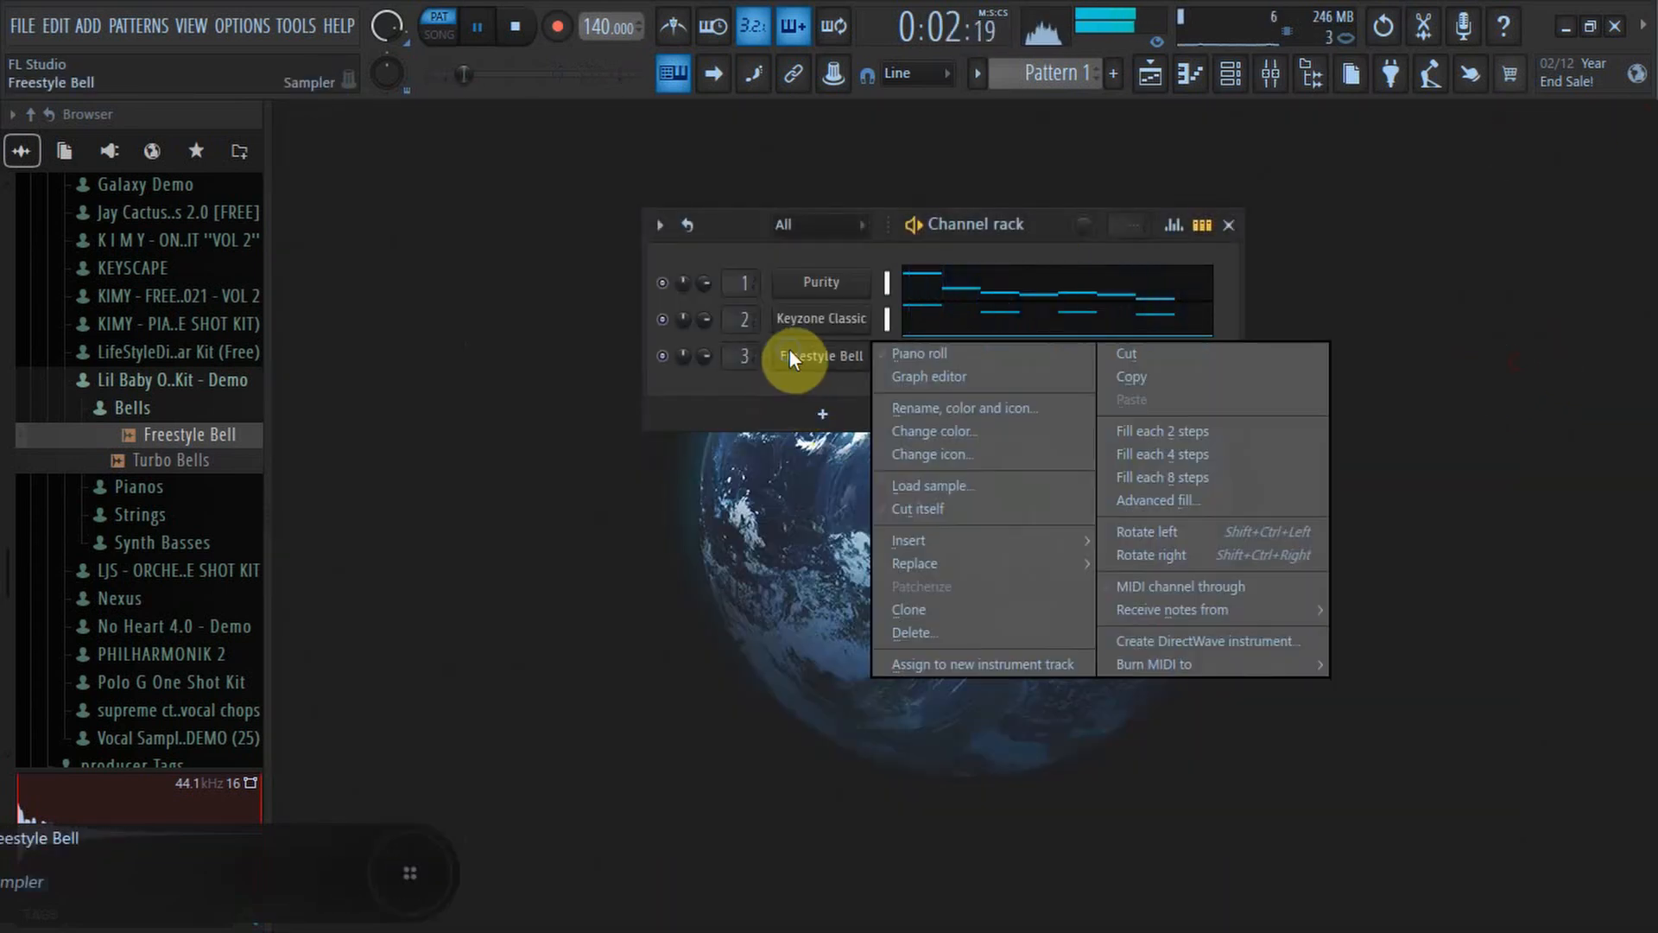
click(898, 343)
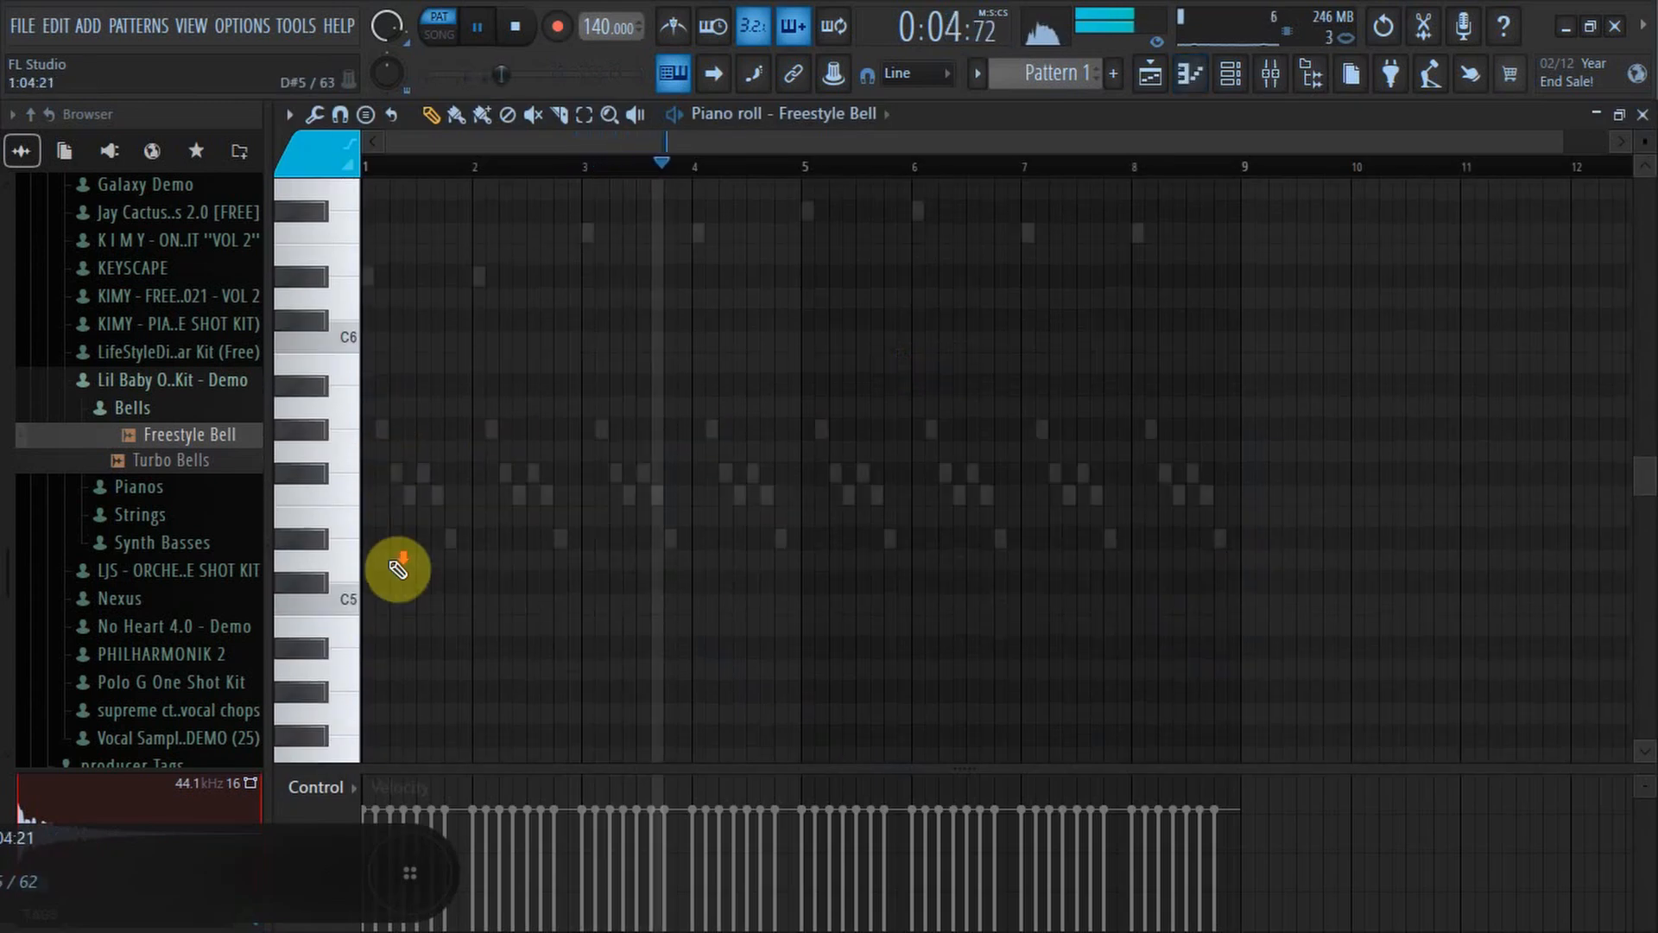
scroll(411, 371, up, 2)
key(space)
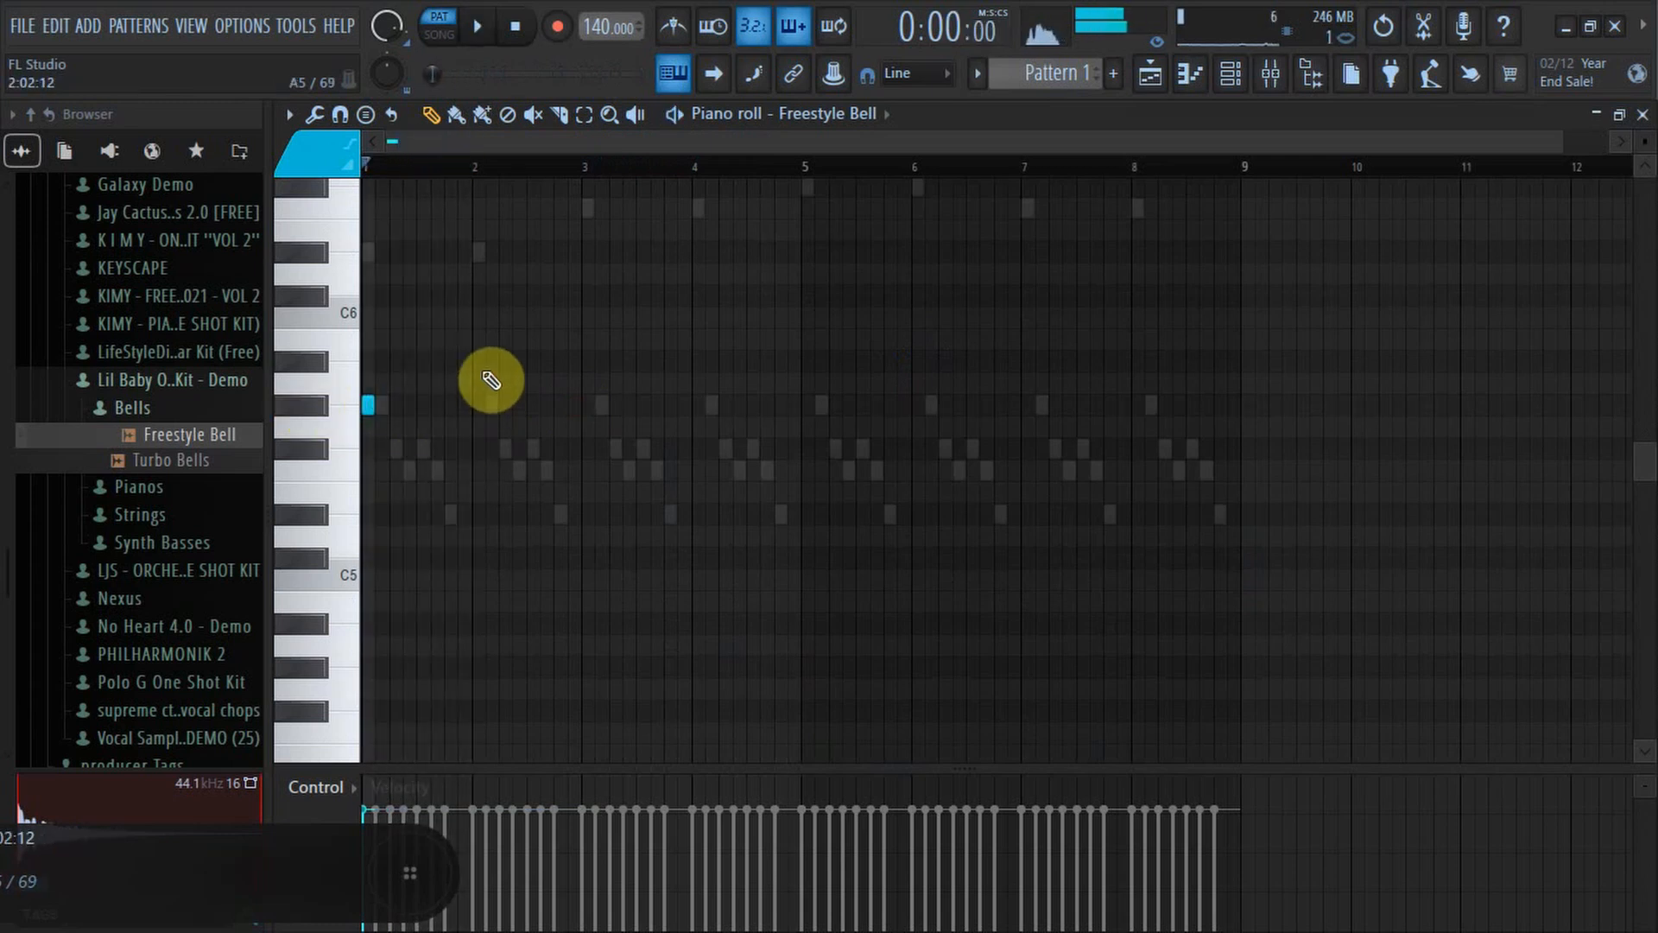
key(space)
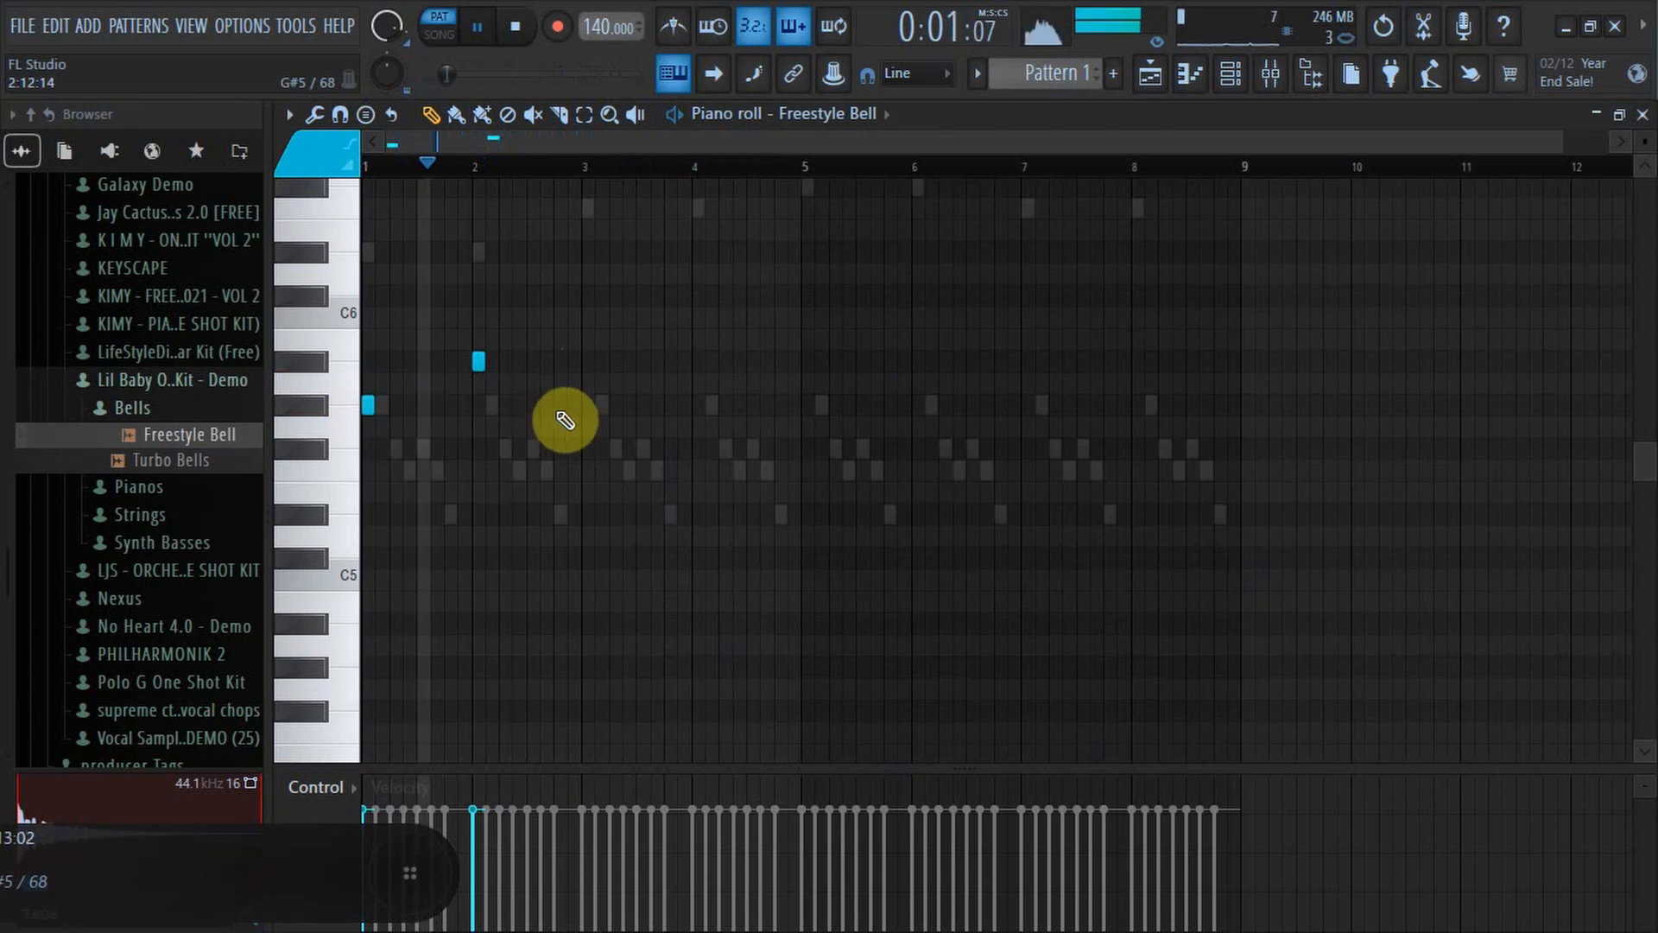
click(588, 405)
click(698, 362)
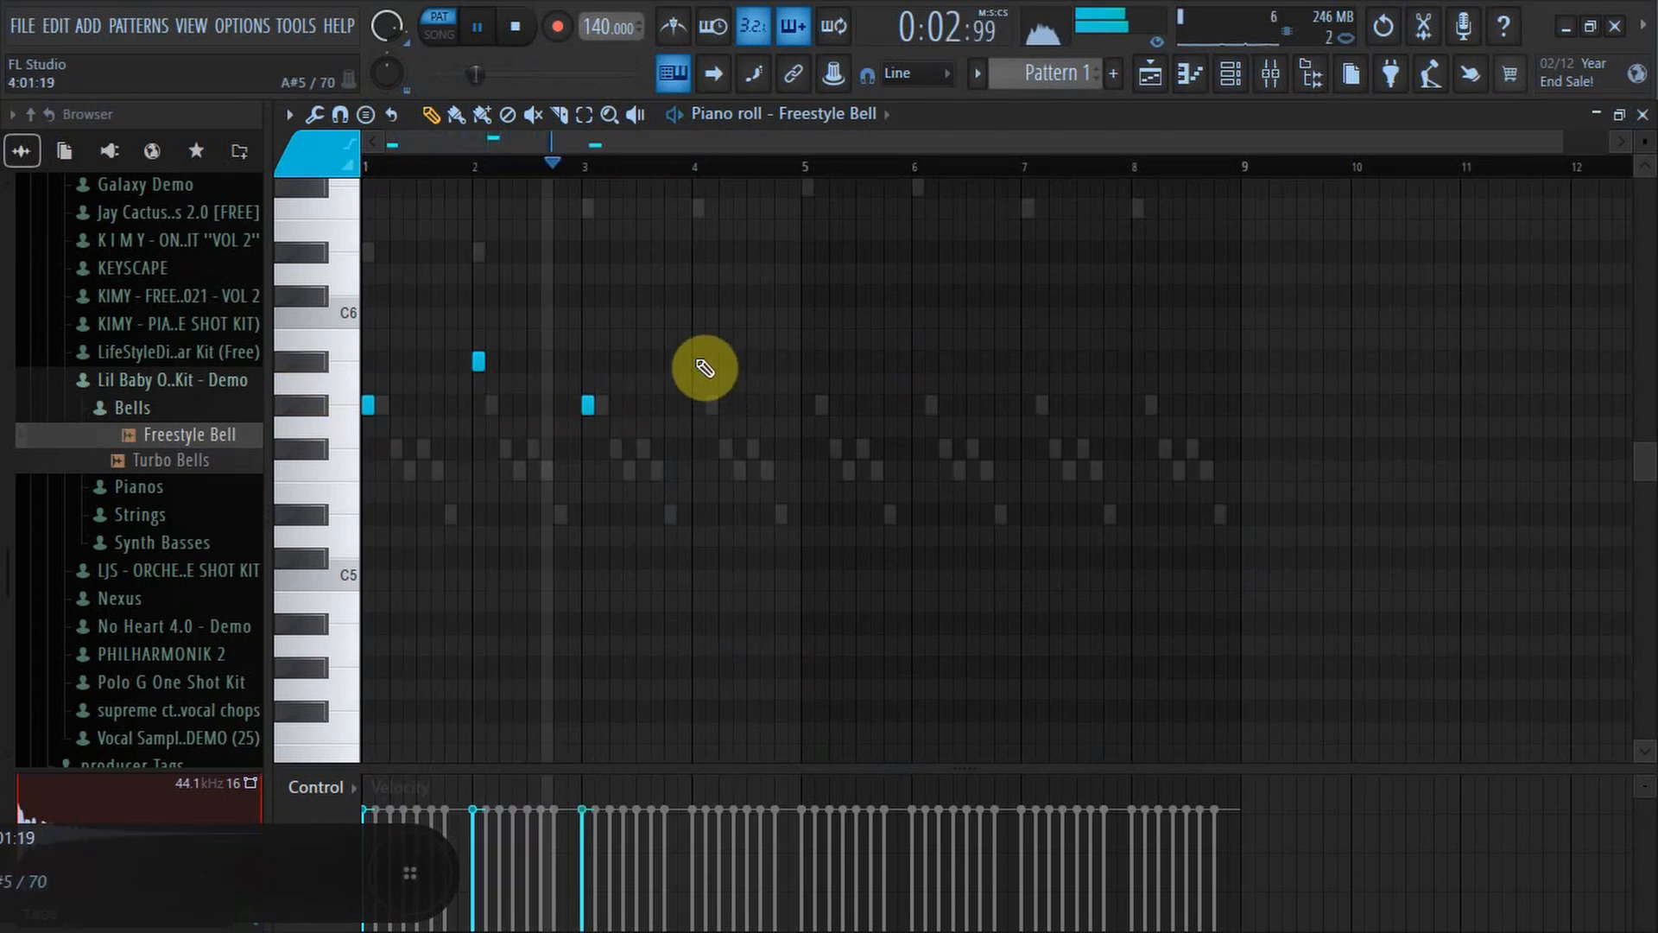
Lengthen the four bell notes to four steps each and duplicate them across bars 5 to 8.
drag(370, 404, 148, 344)
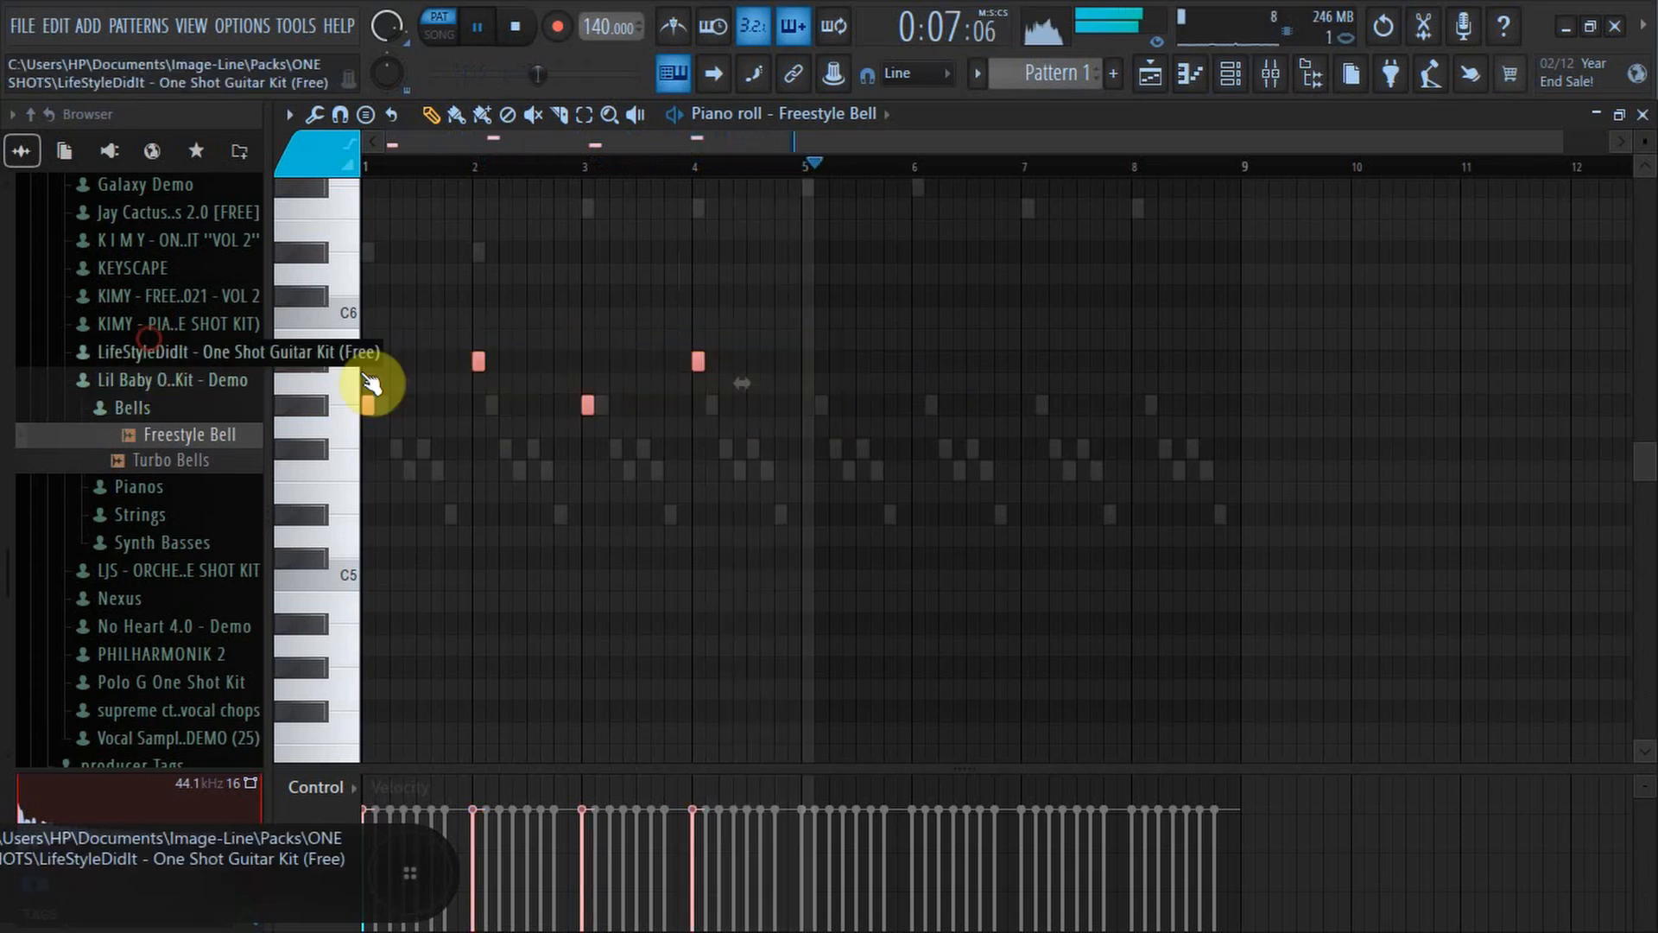
key(space)
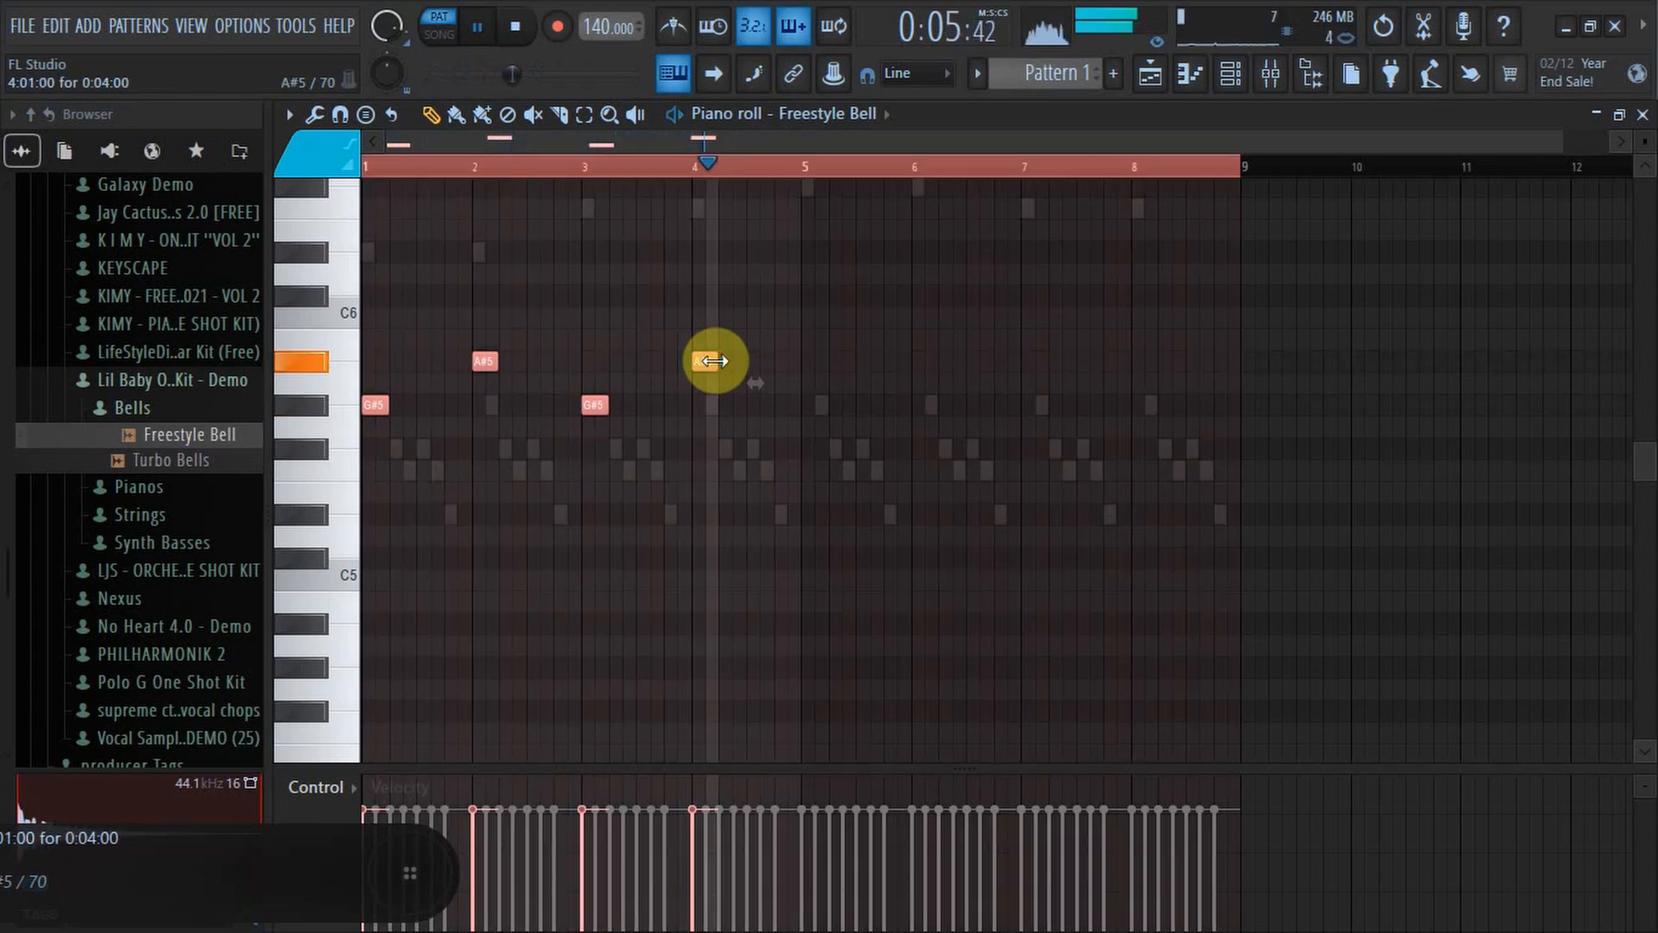
key(ctrl+b)
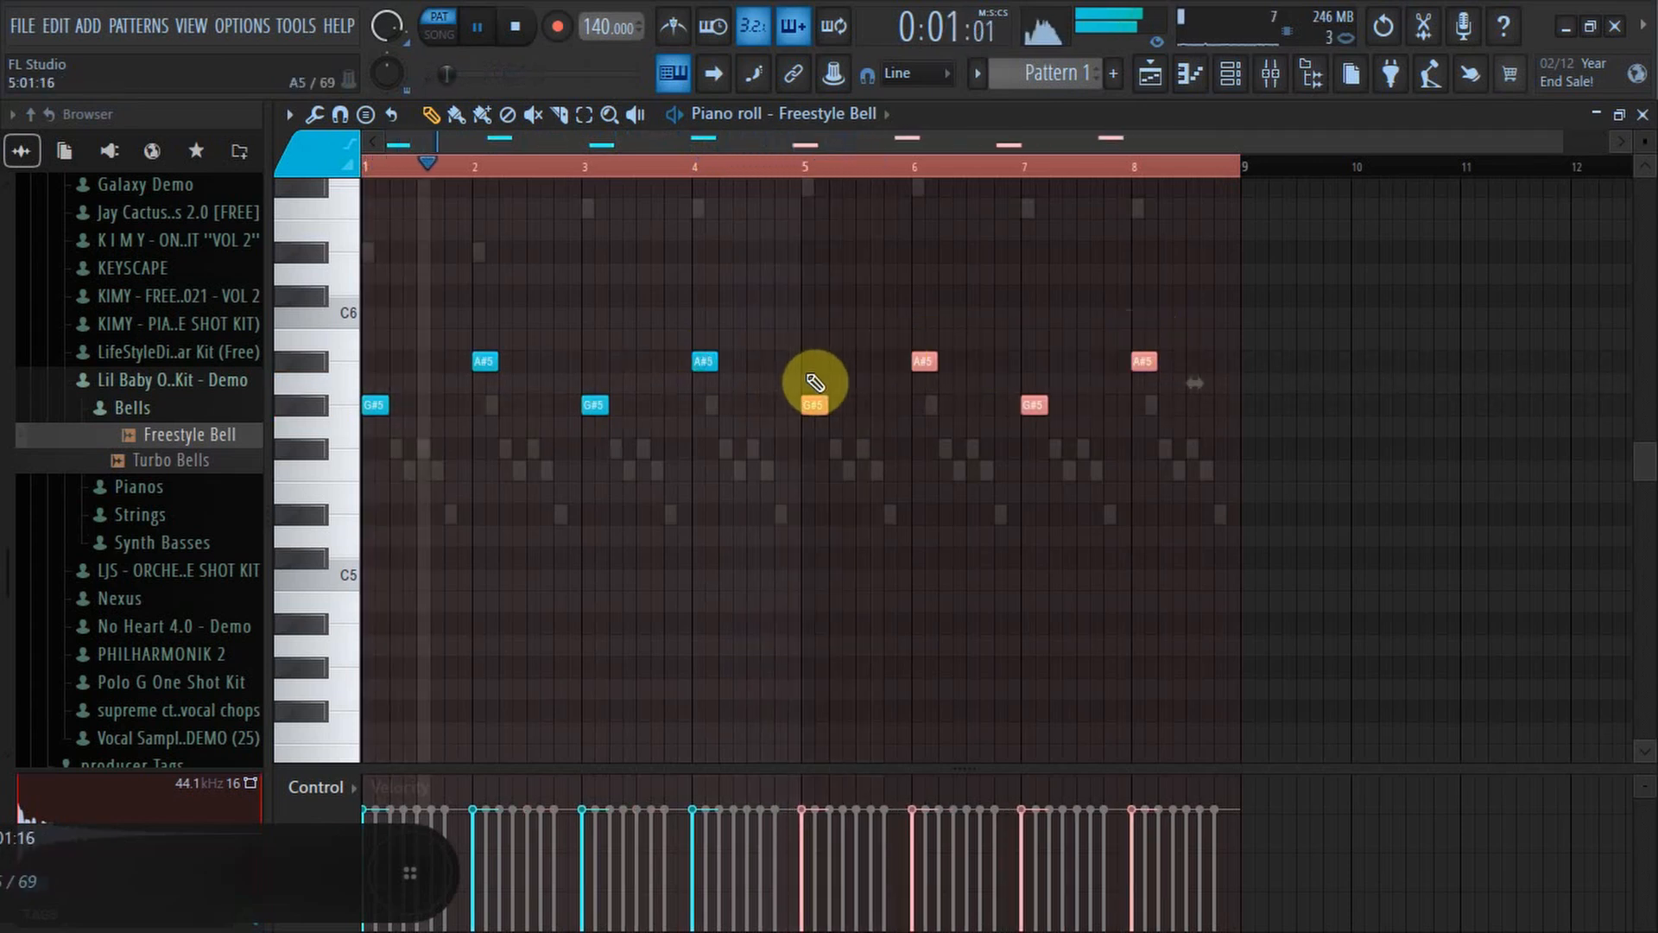
Replace the bell's G#5 note at bar 5 with a C#6.
right_click(815, 405)
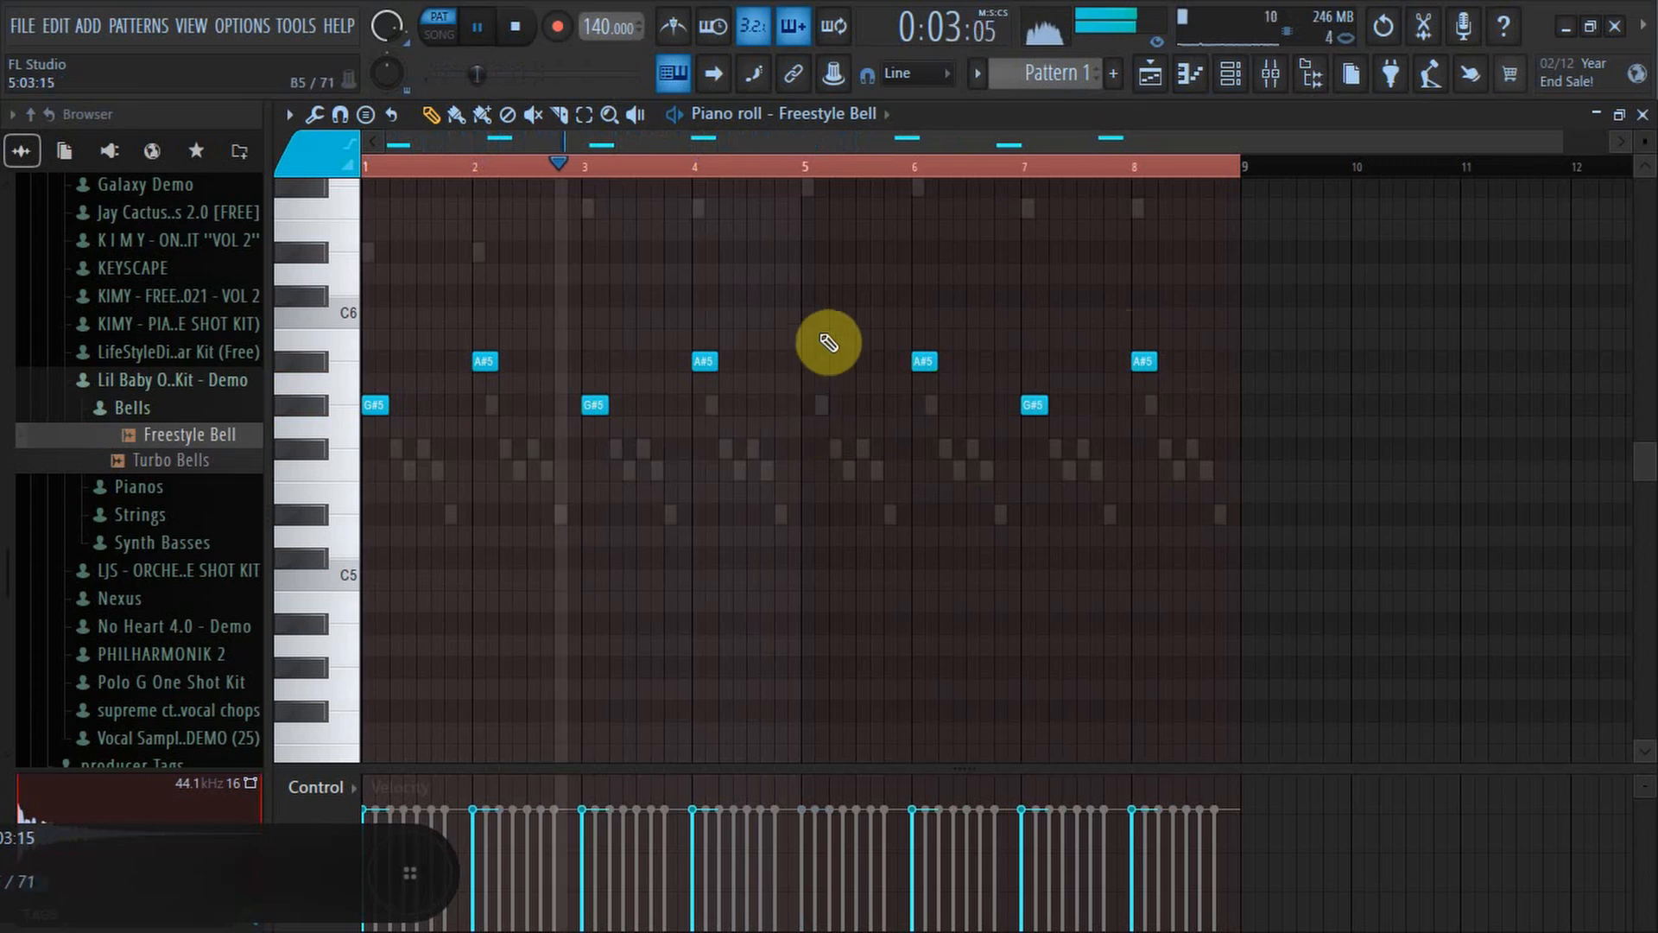
click(814, 296)
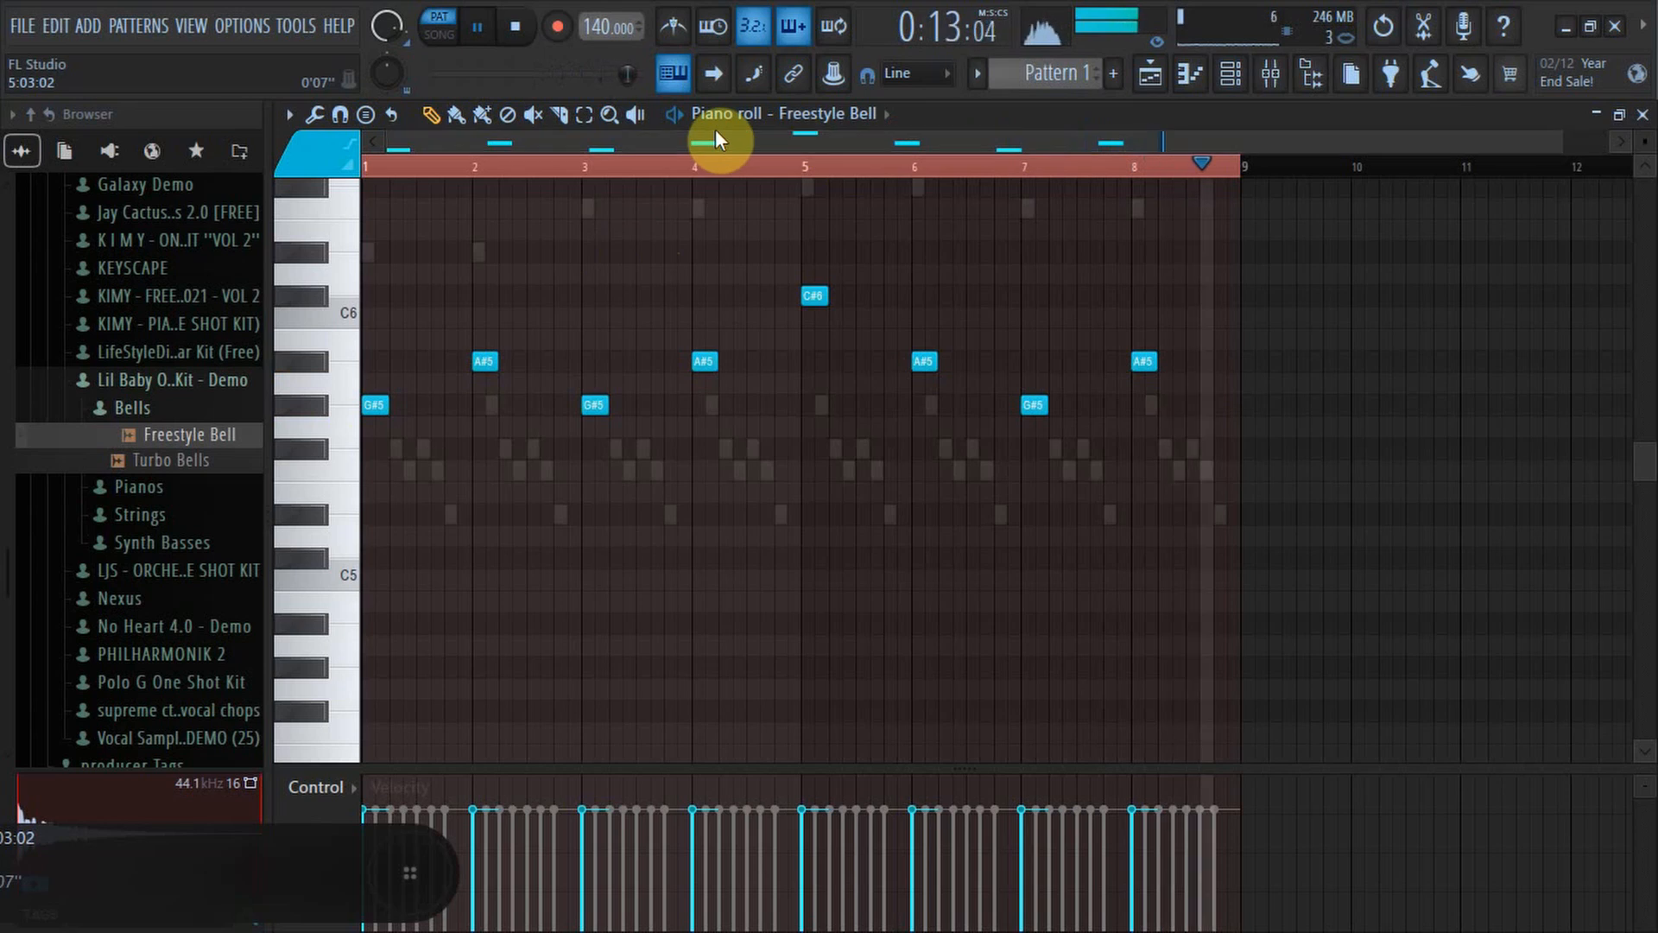
key(Escape)
Insert ValhallaVintageVerb in the first effect slot of the Freestyle Bell's mixer track, Insert 3.
double_click(728, 351)
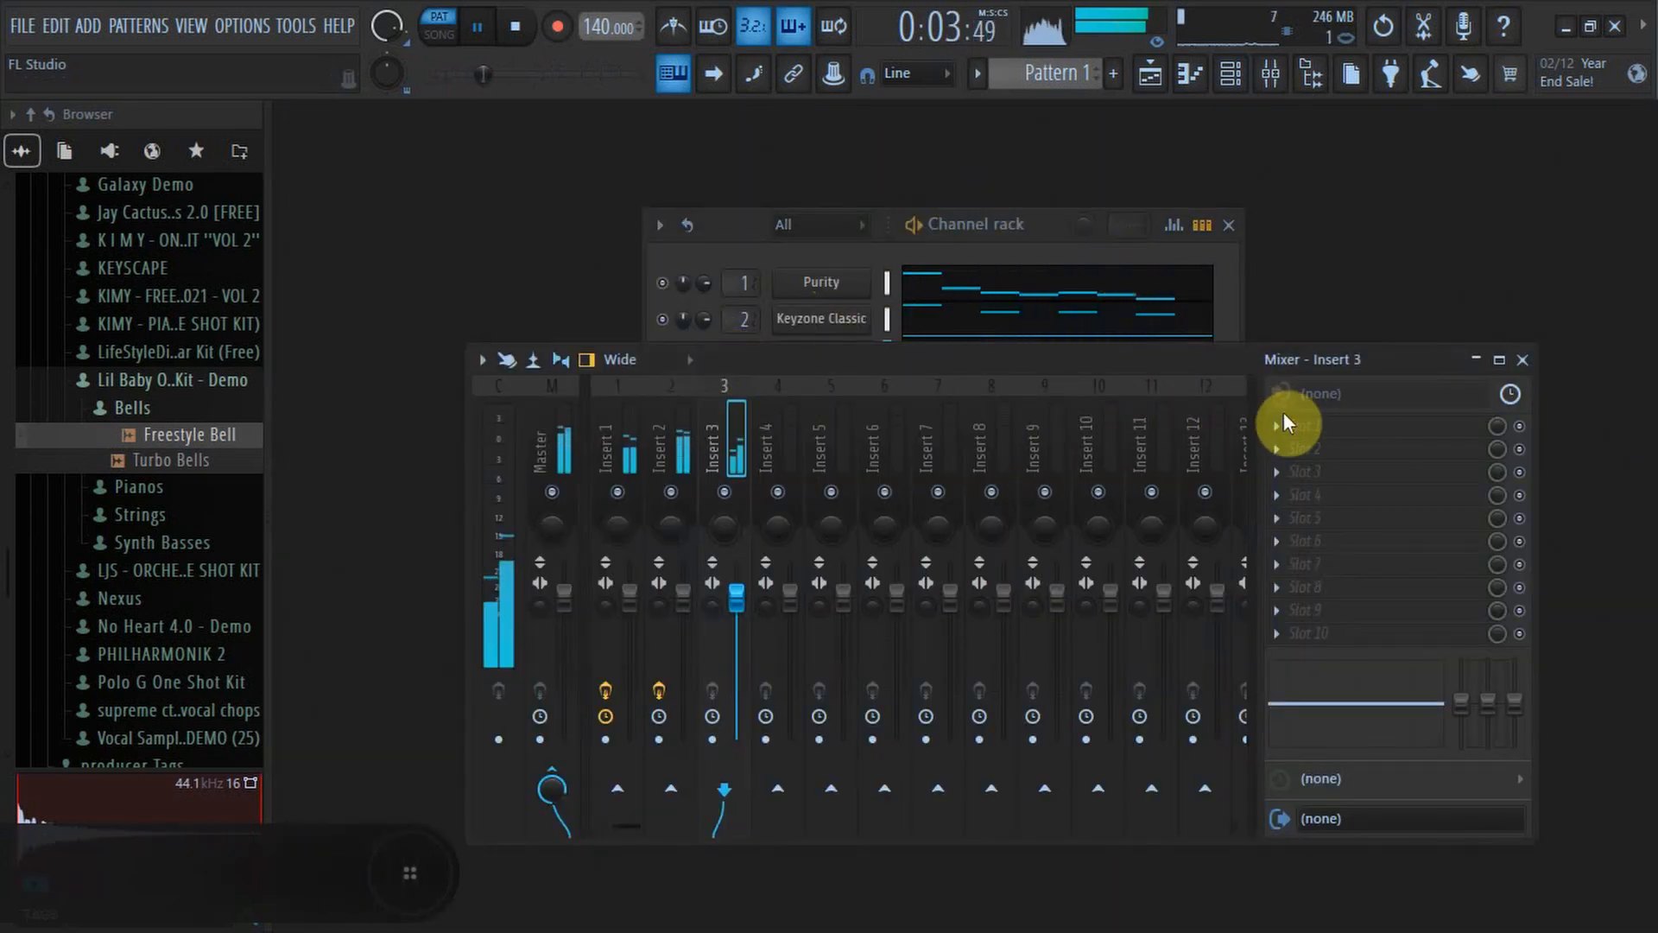
click(1300, 443)
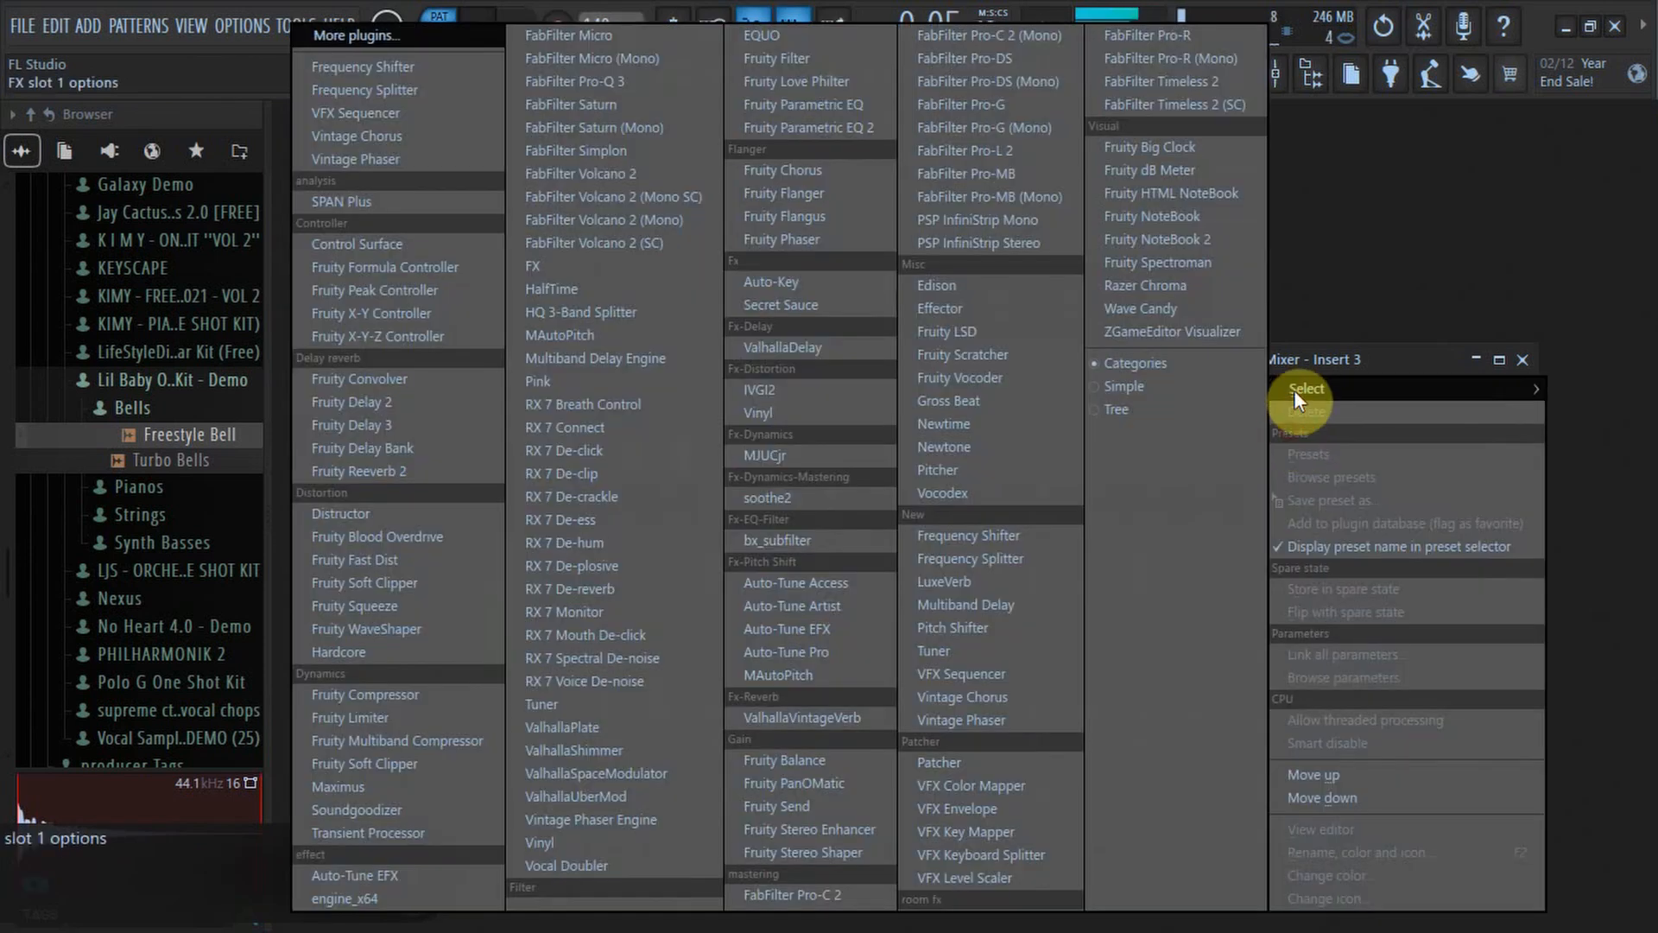
click(845, 718)
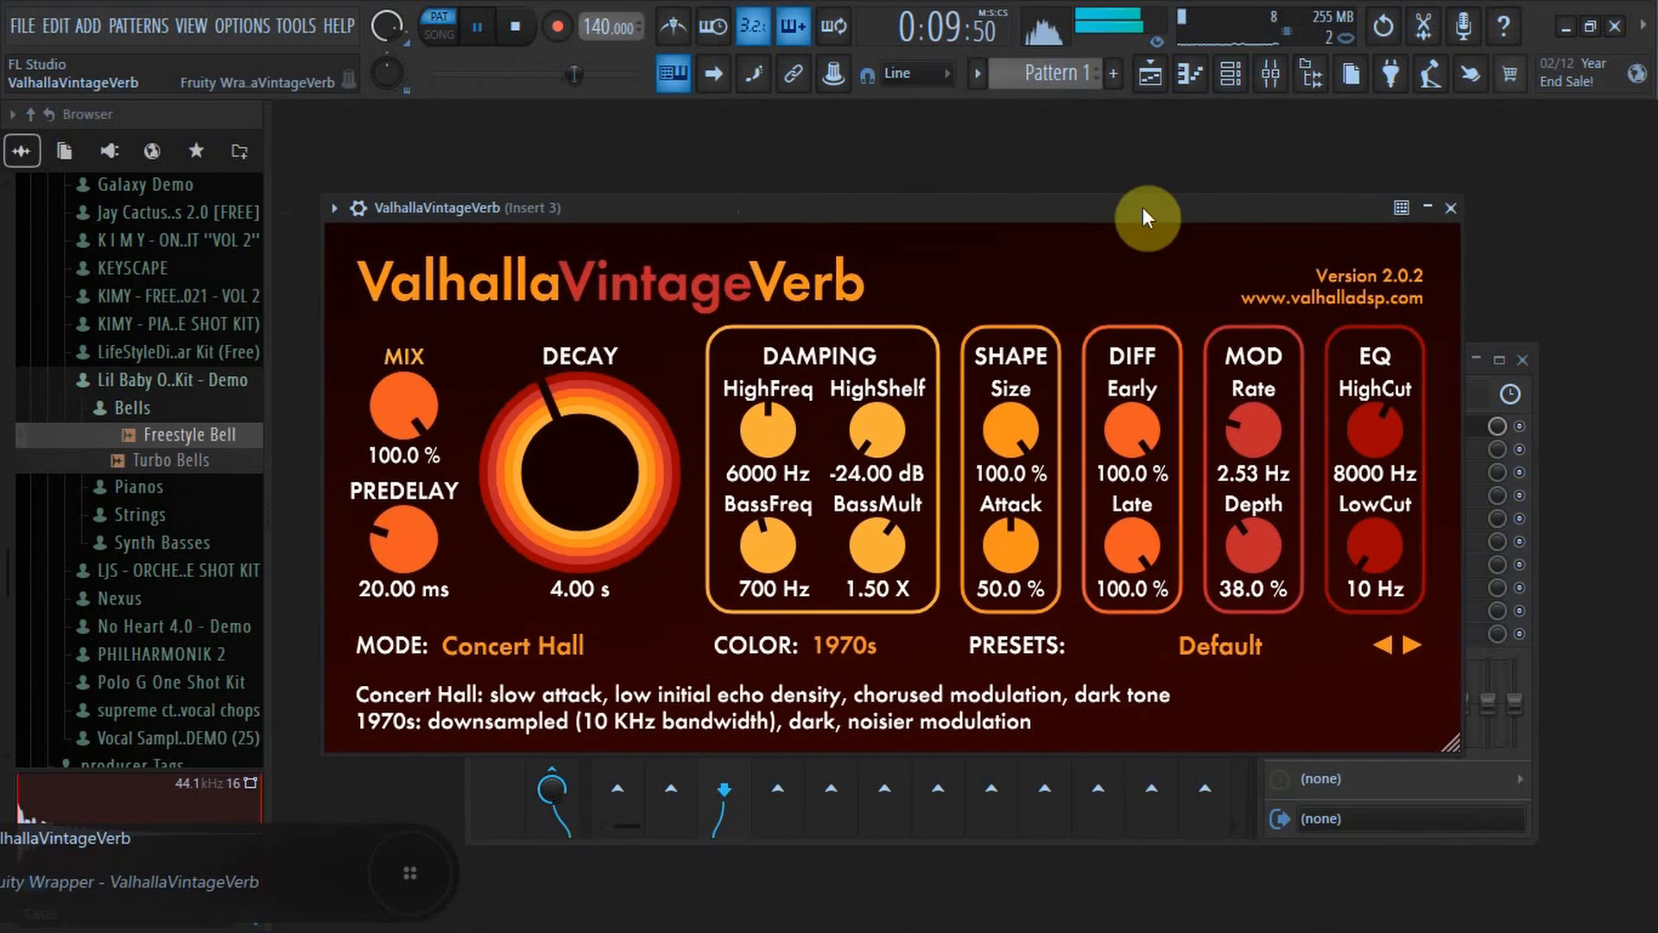
click(1453, 210)
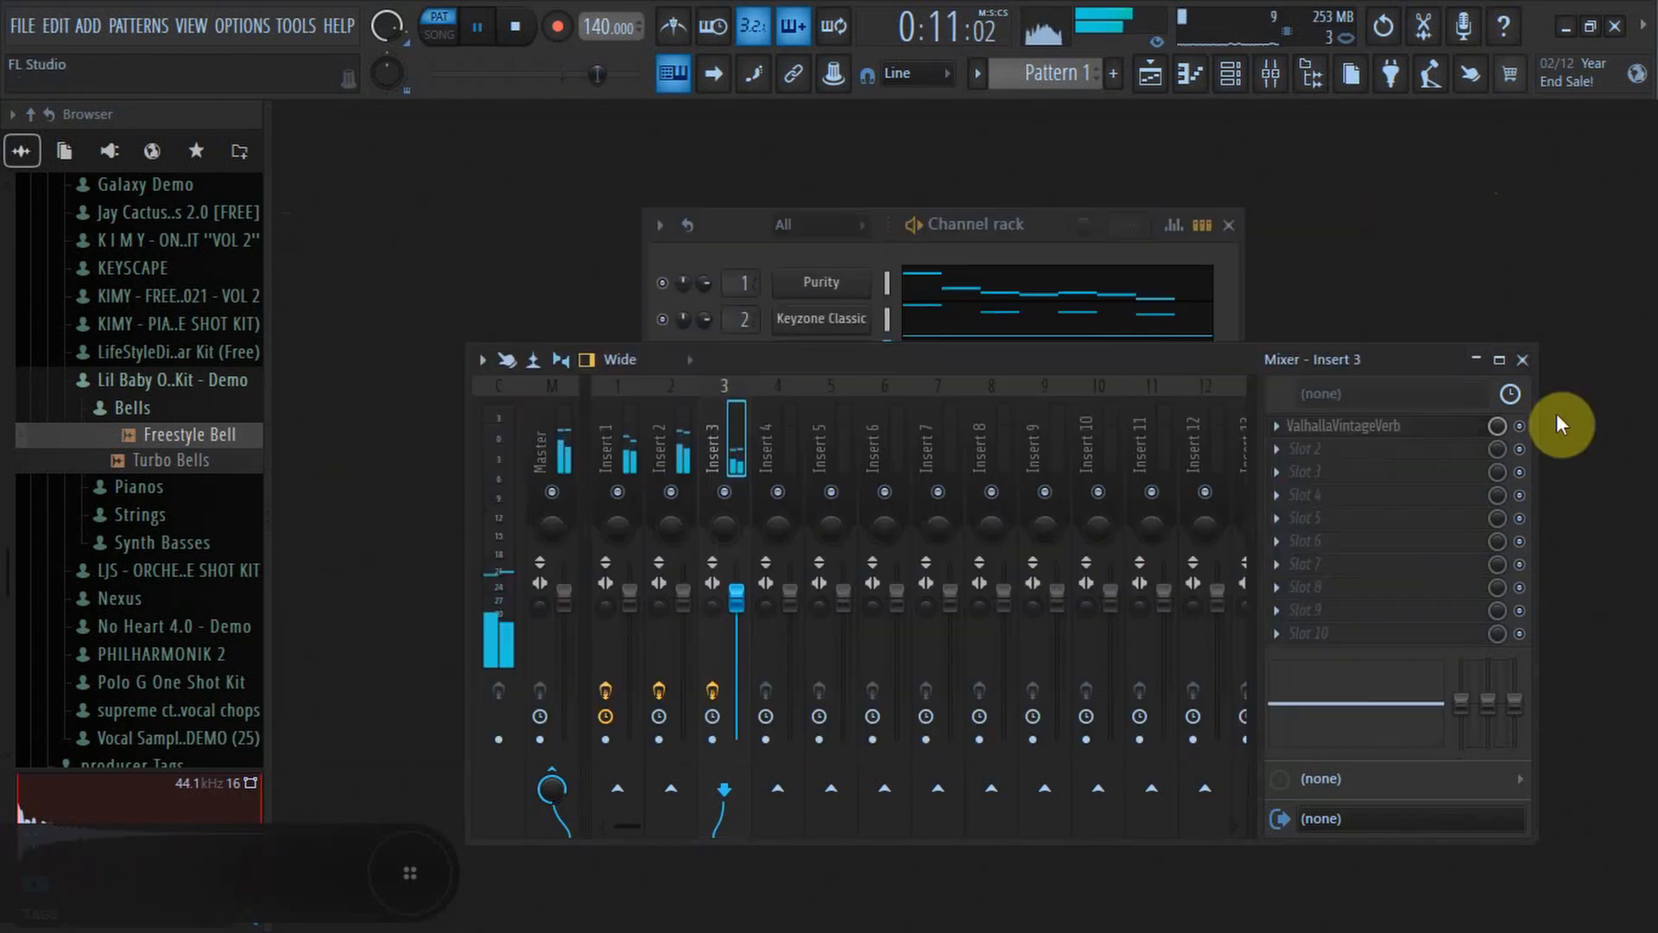
click(1523, 360)
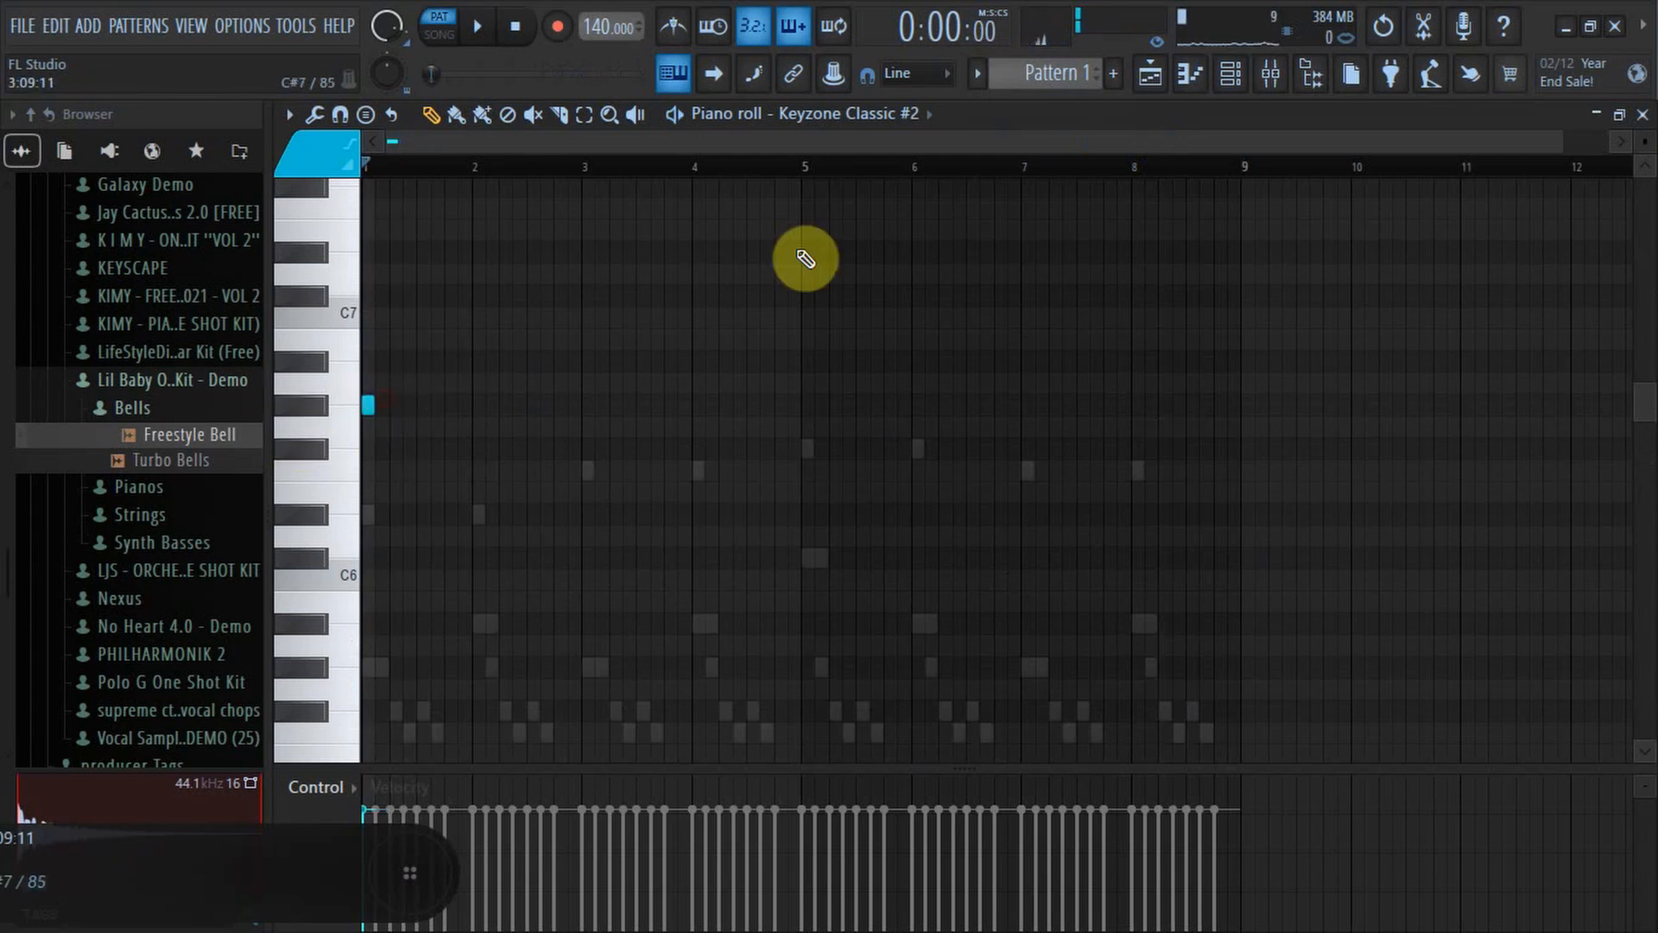
Set the snap to 1/3 step and write a descending G#6, F#6, D#6 figure at the start of Keyzone Classic #2's bar 1.
drag(1563, 151, 640, 259)
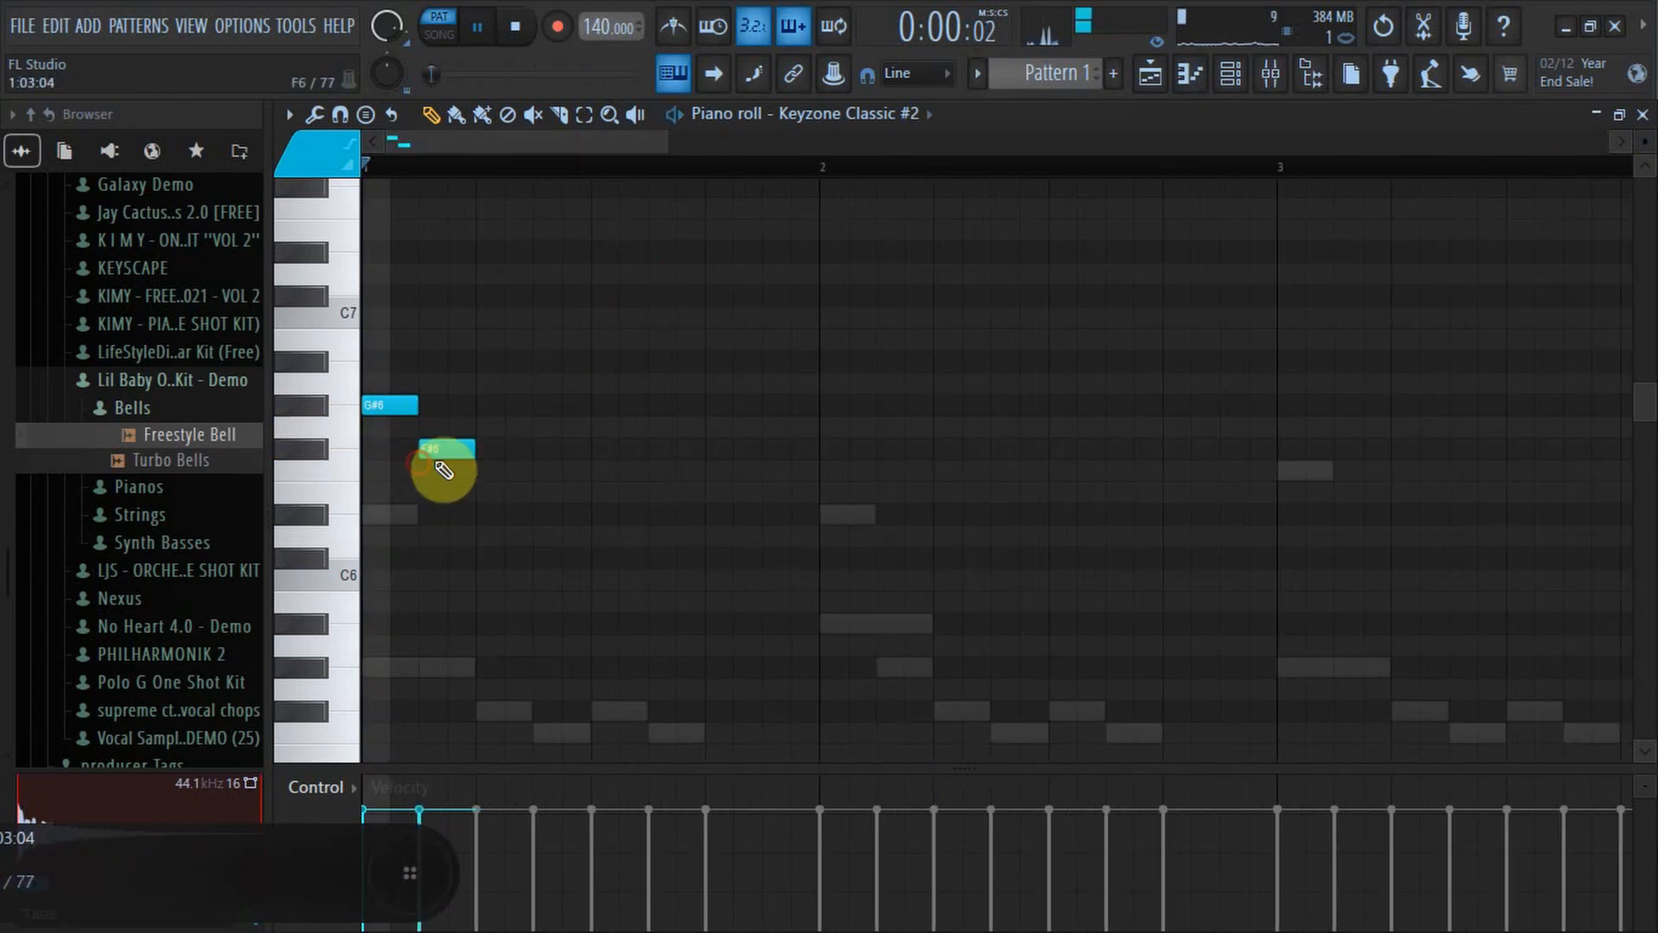
key(space)
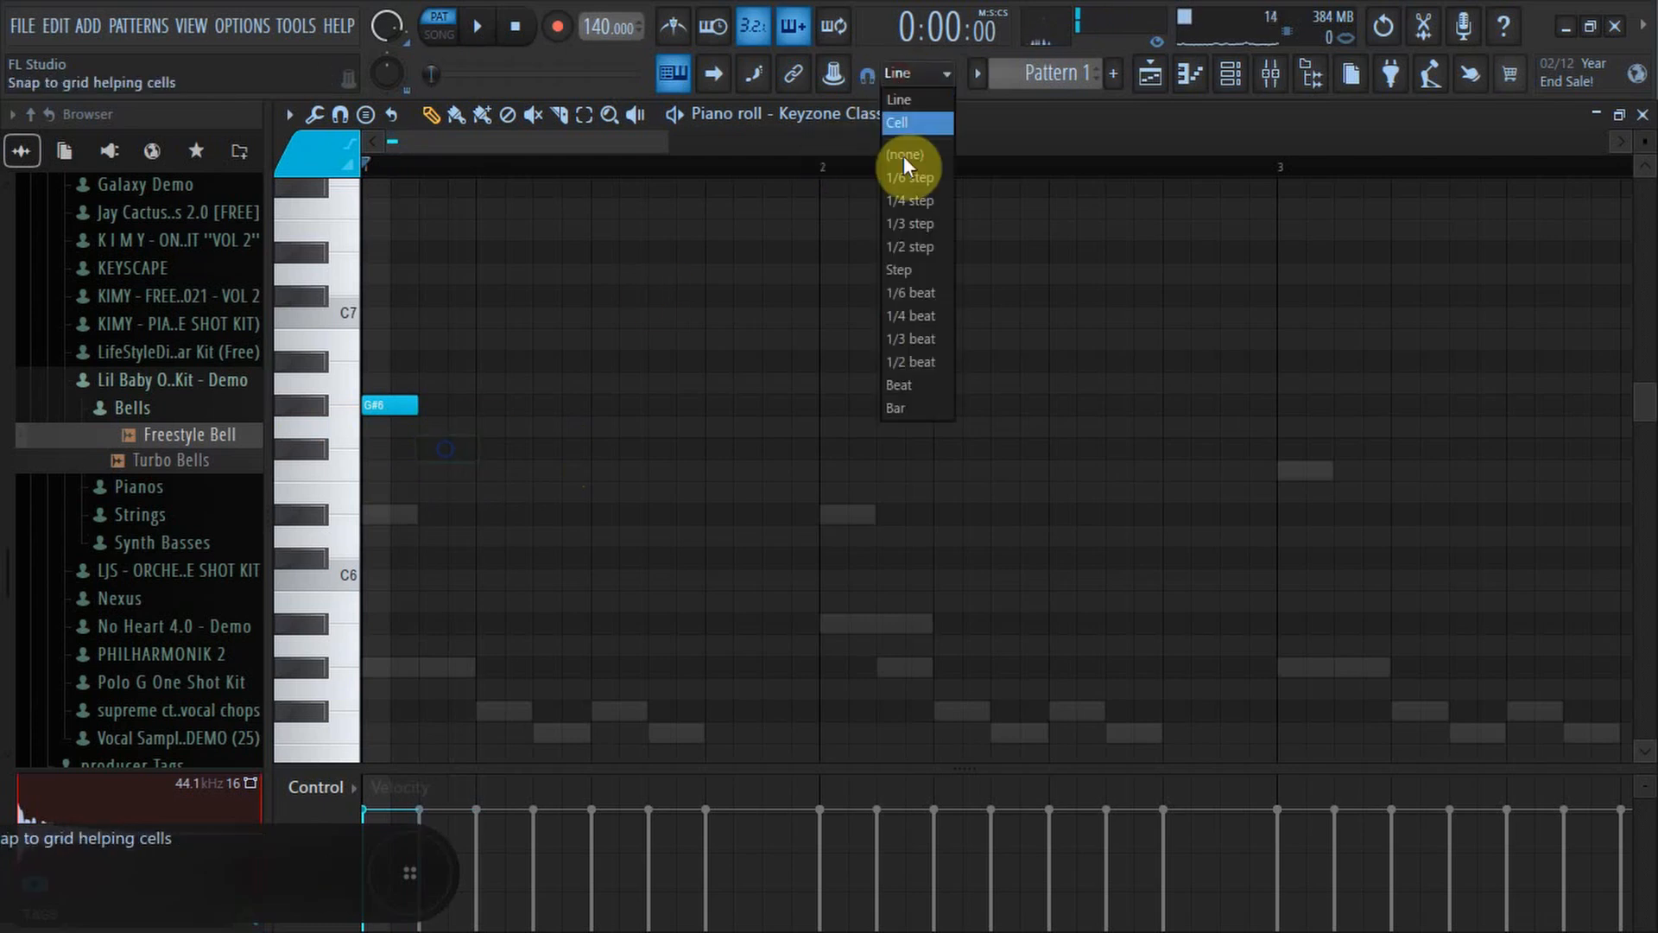
click(904, 229)
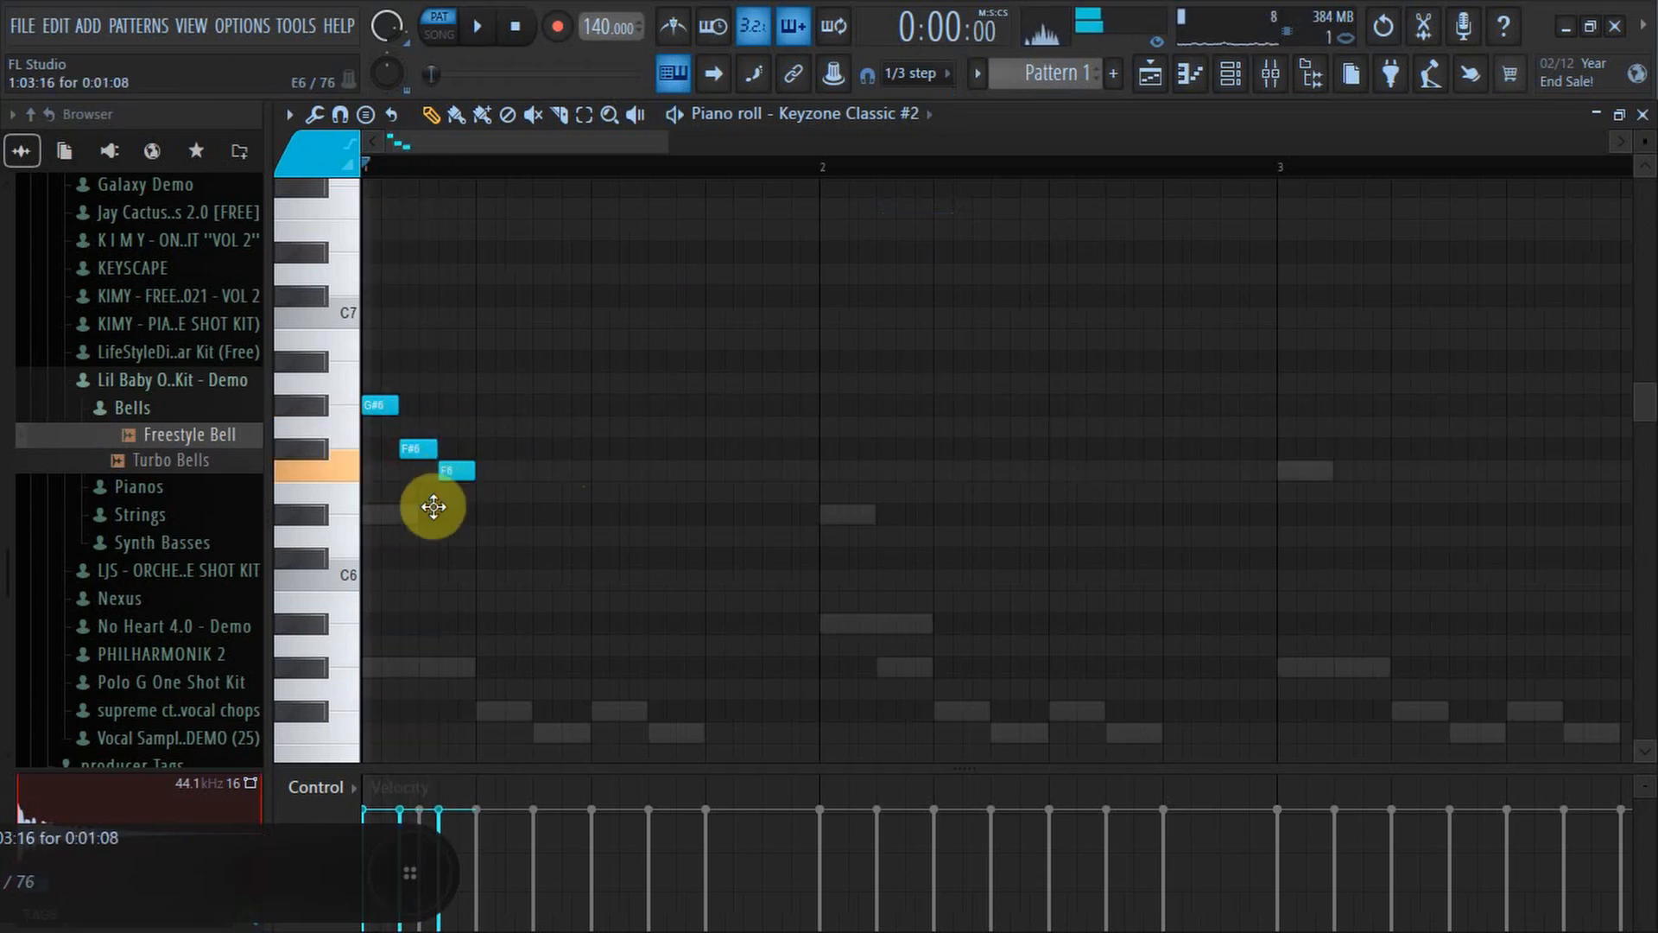
key(space)
key(space)
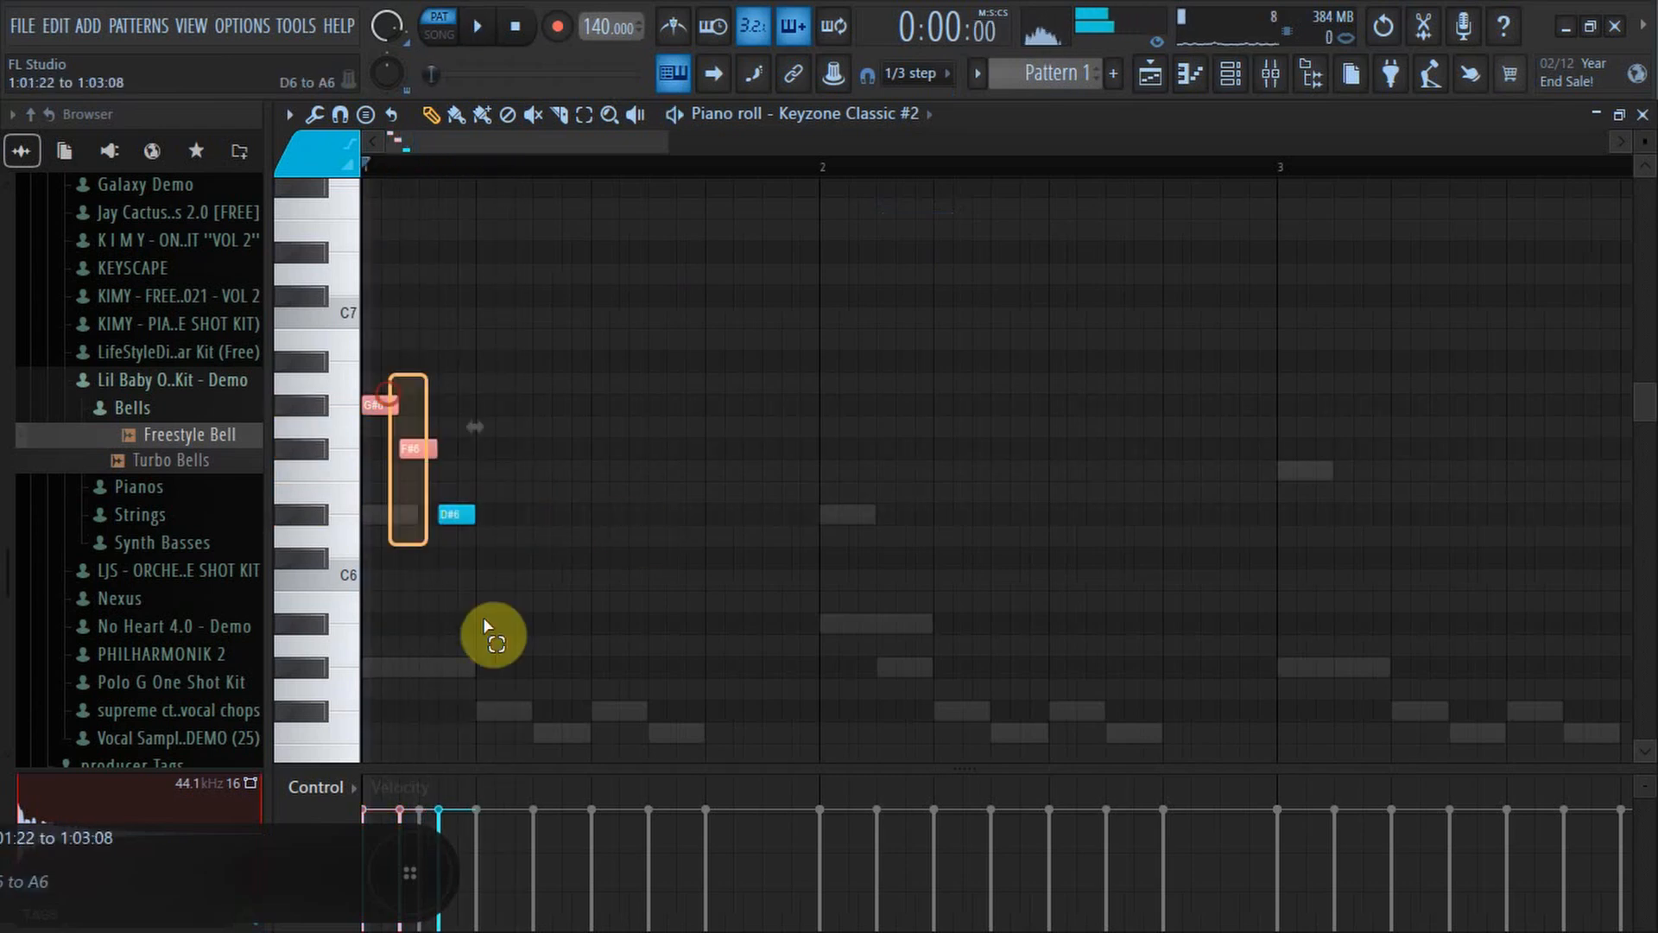
Repeat the three-note figure once within bar 1, add a closing G#6, and play the phrase back.
drag(485, 622, 487, 618)
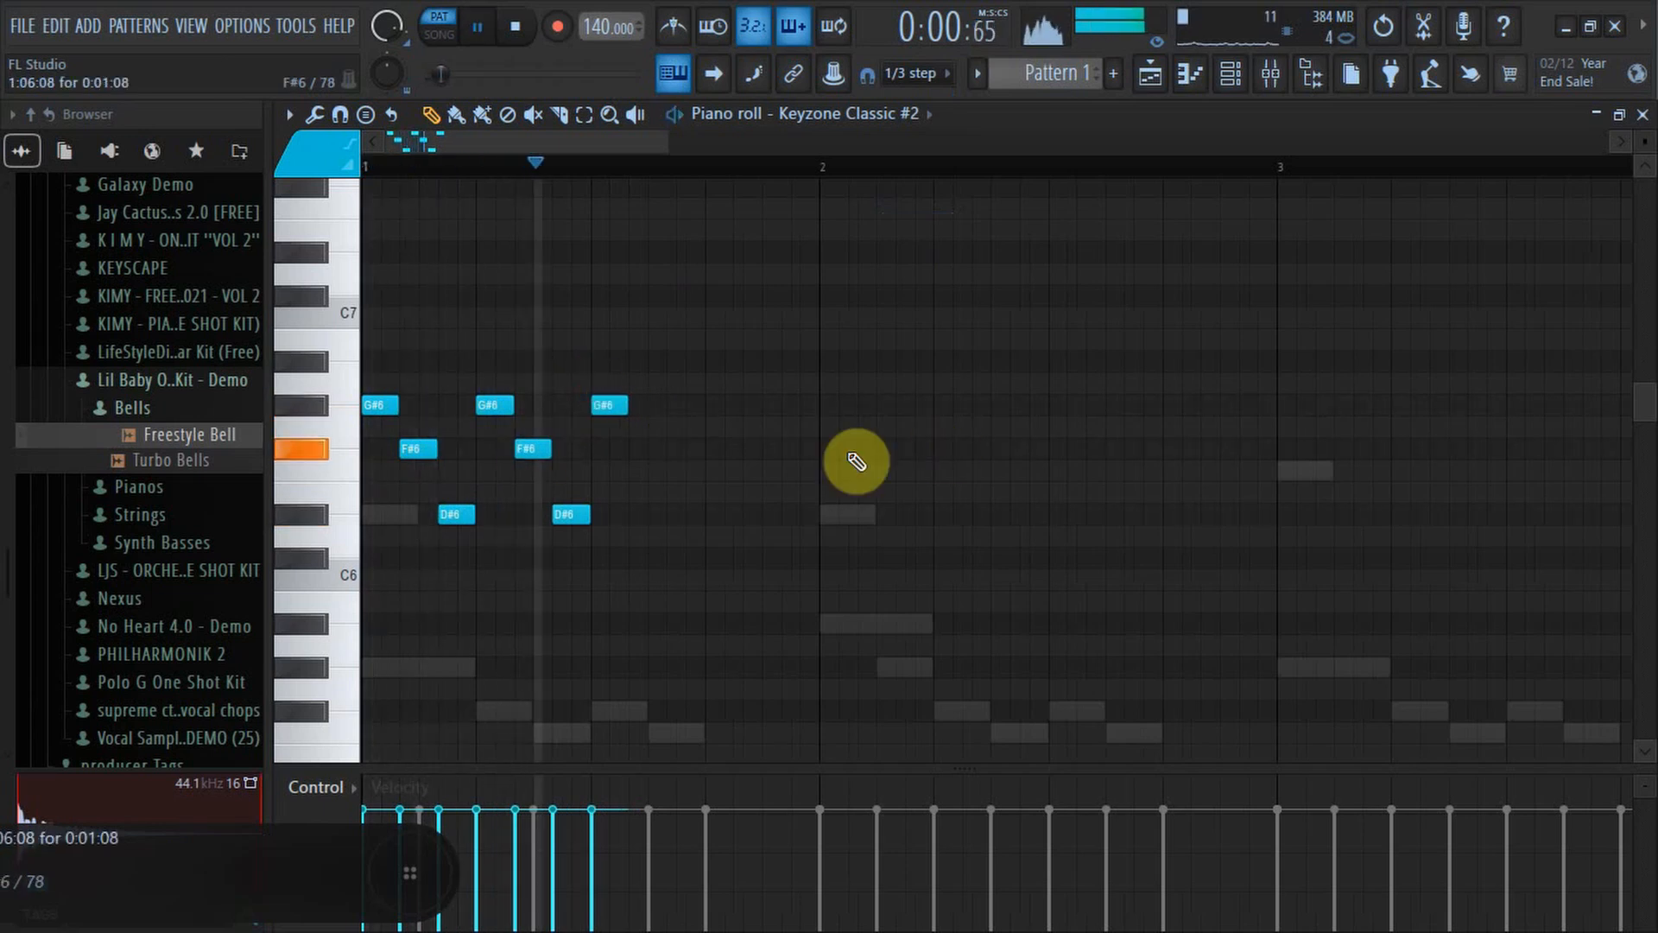
key(space)
key(space)
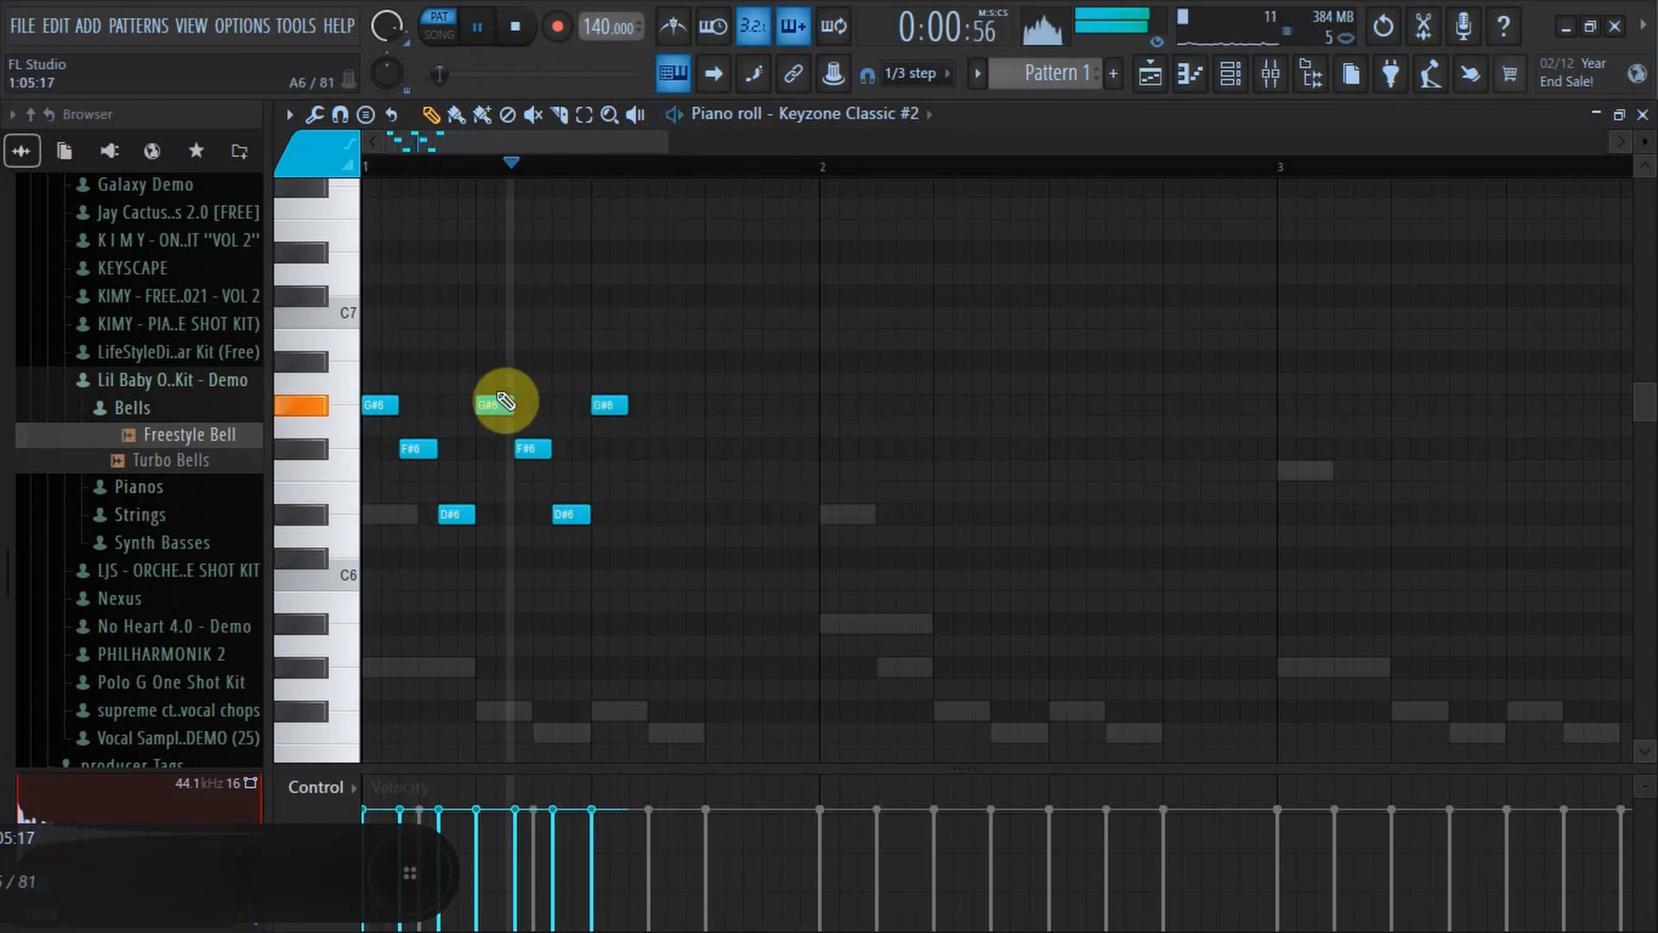
Duplicate the bar 1 phrase into bar 2 and add an F#6 near the end of bar 2.
key(ctrl+a)
drag(492, 406, 953, 400)
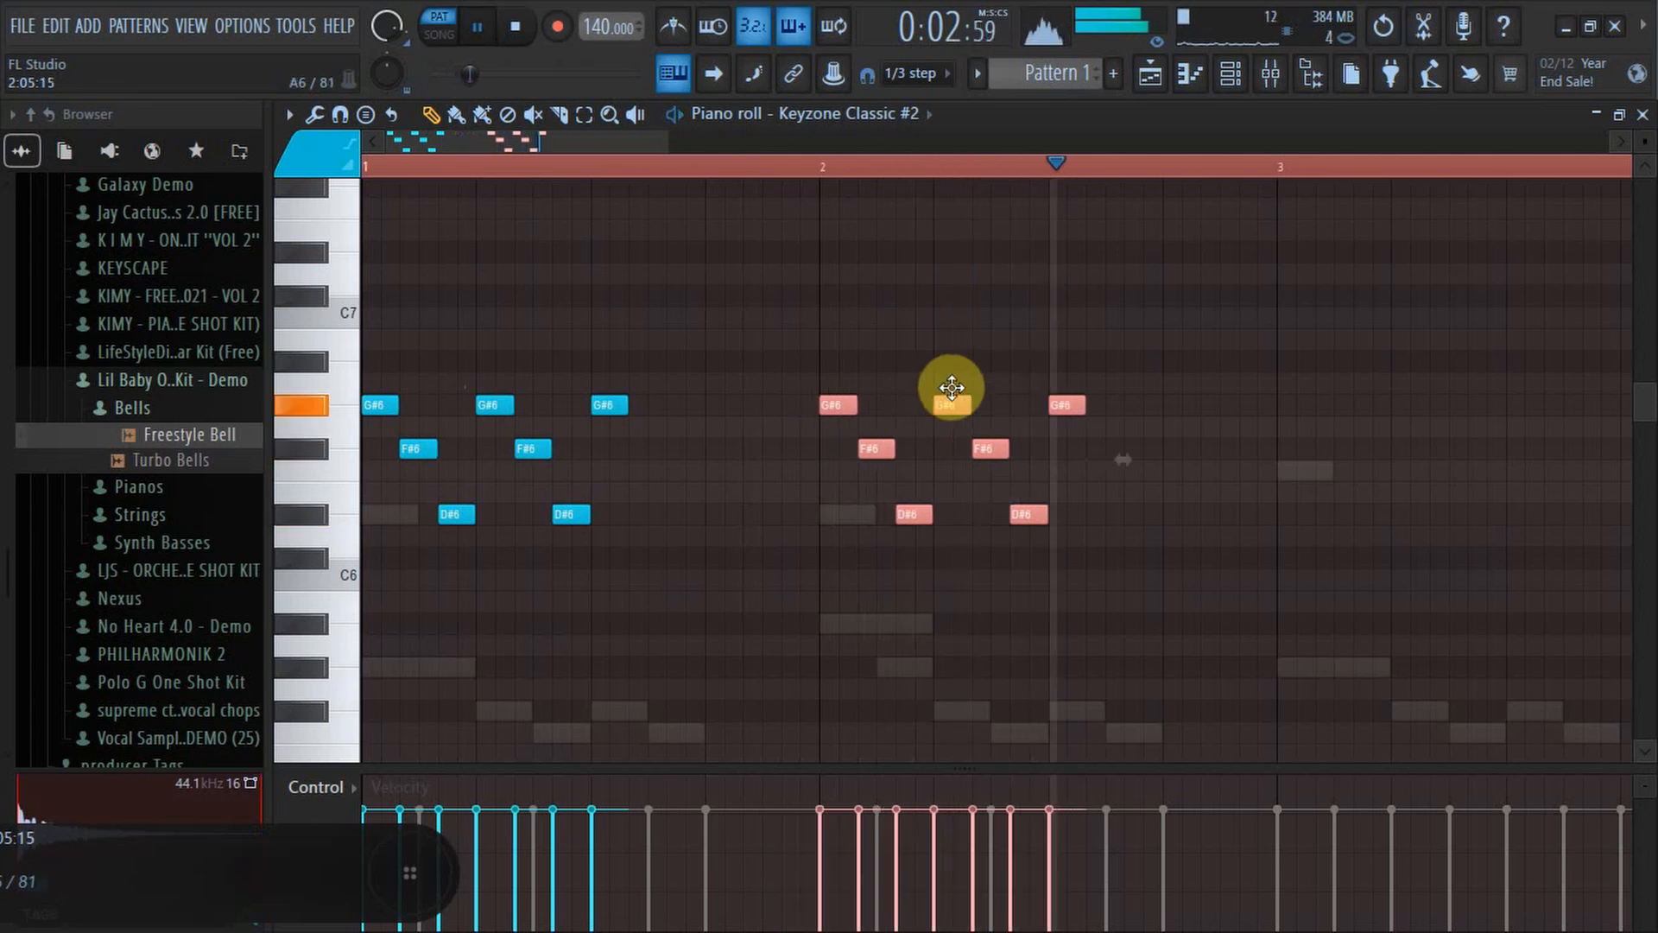
key(space)
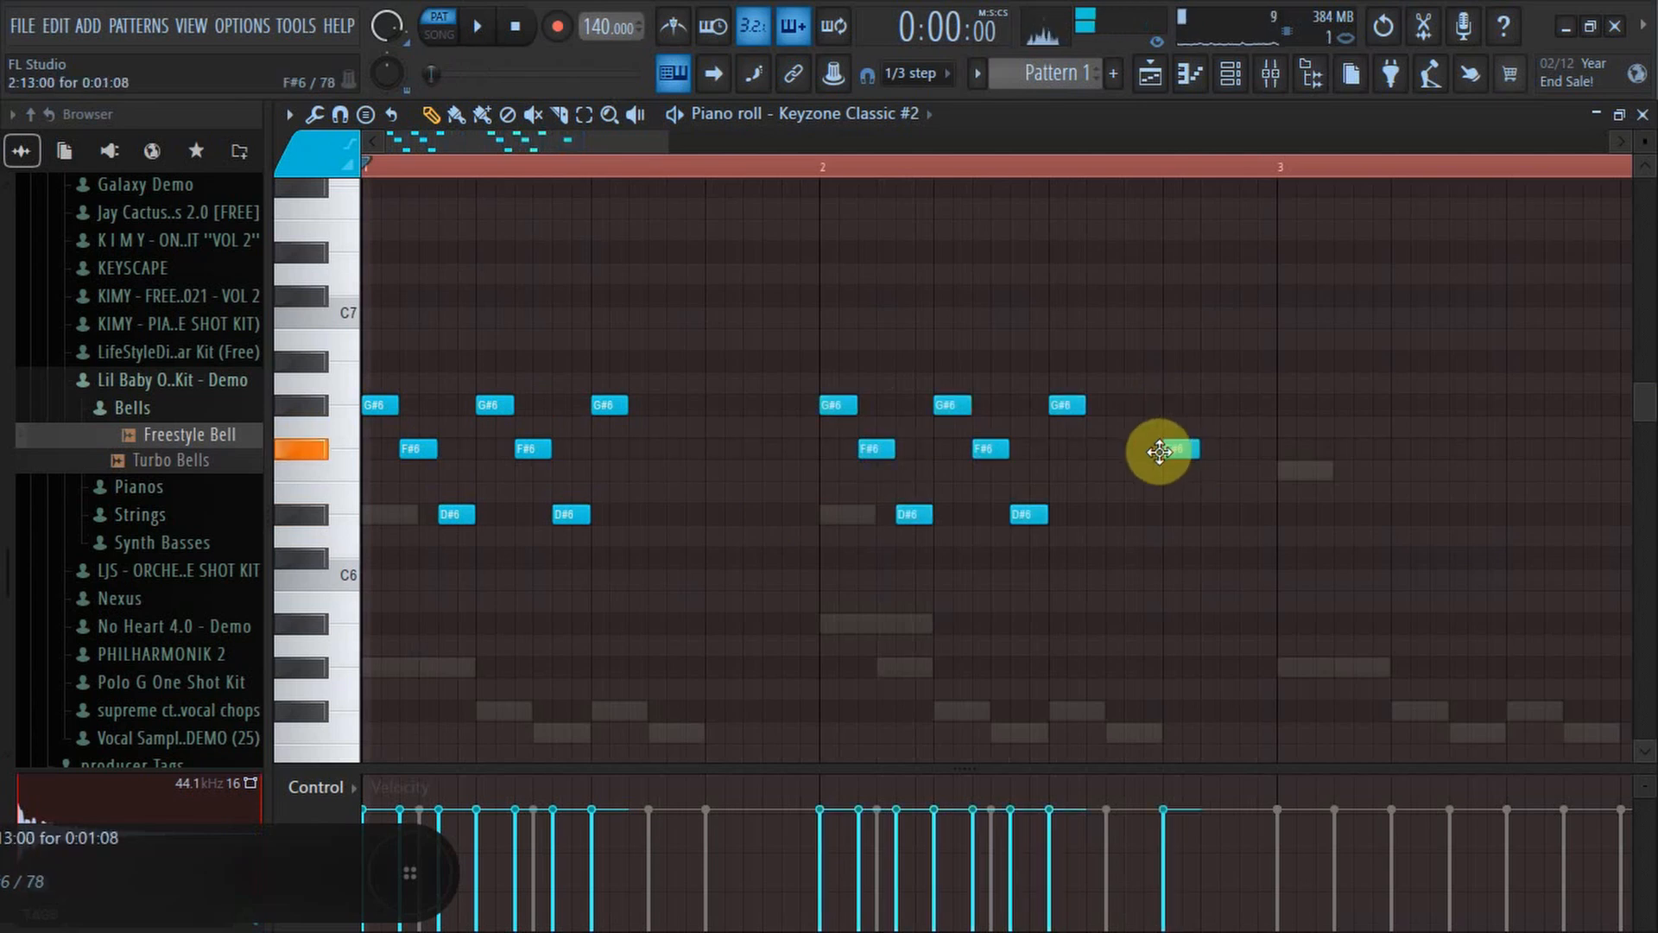
Duplicate the two-bar phrase into bars 3 and 4 and set the snap to Line.
key(ctrl+a)
mouse_move(827, 398)
mouse_down()
mouse_move(1651, 378)
mouse_move(1510, 388)
mouse_move(1574, 384)
mouse_up()
click(910, 65)
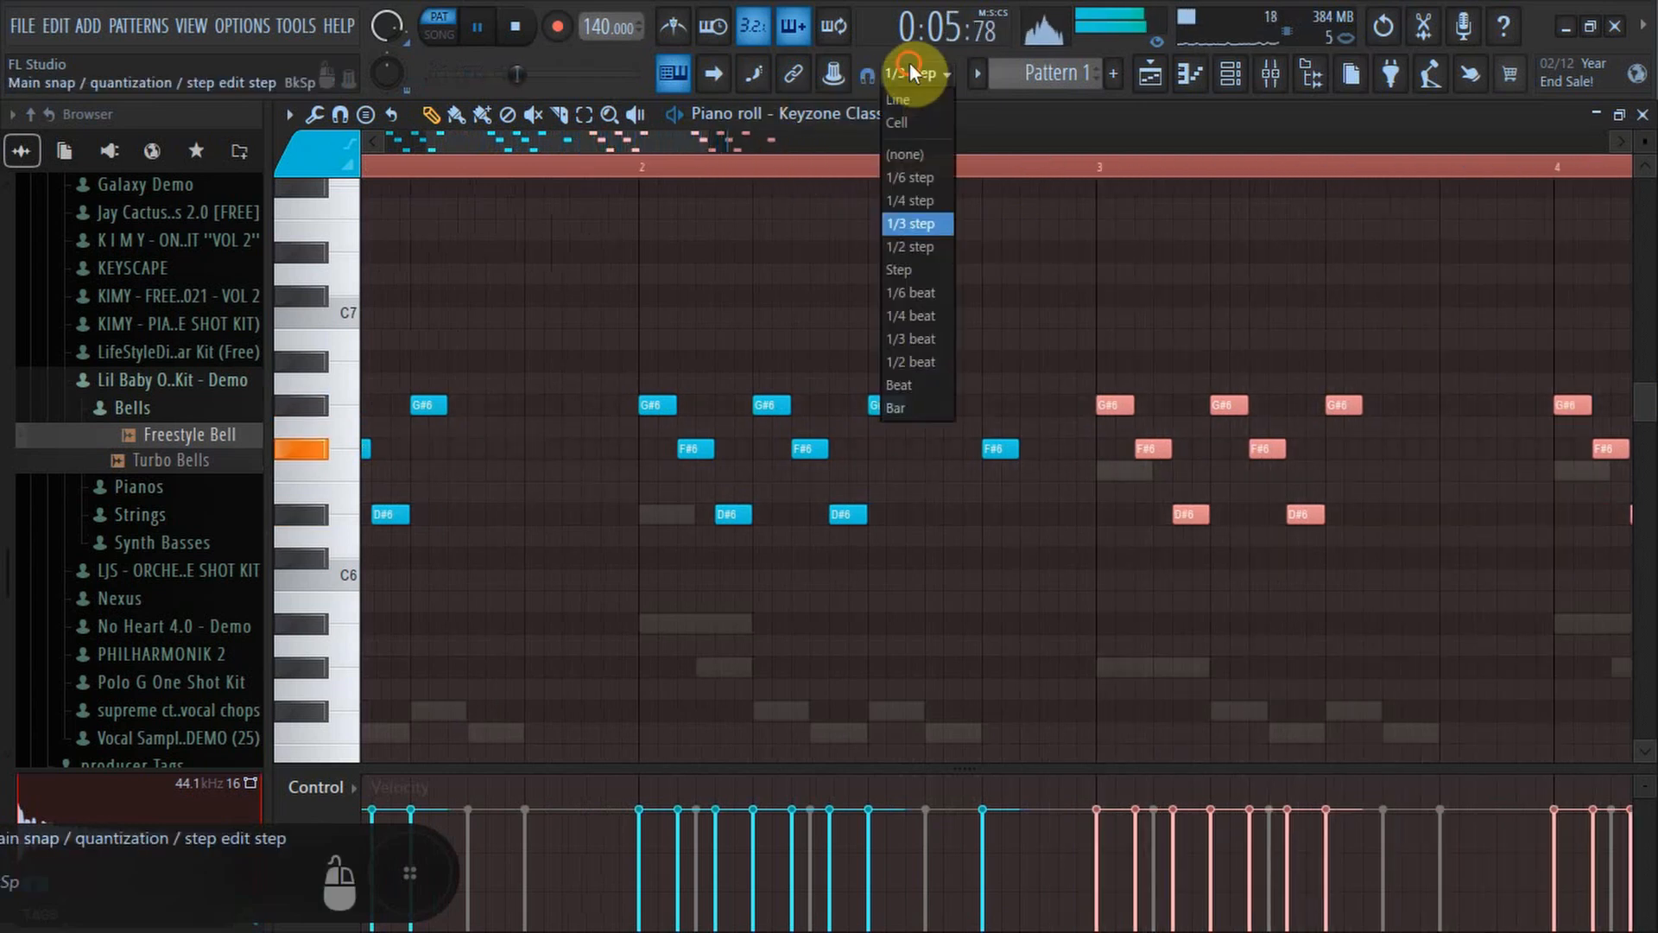
click(738, 137)
drag(532, 128, 1262, 140)
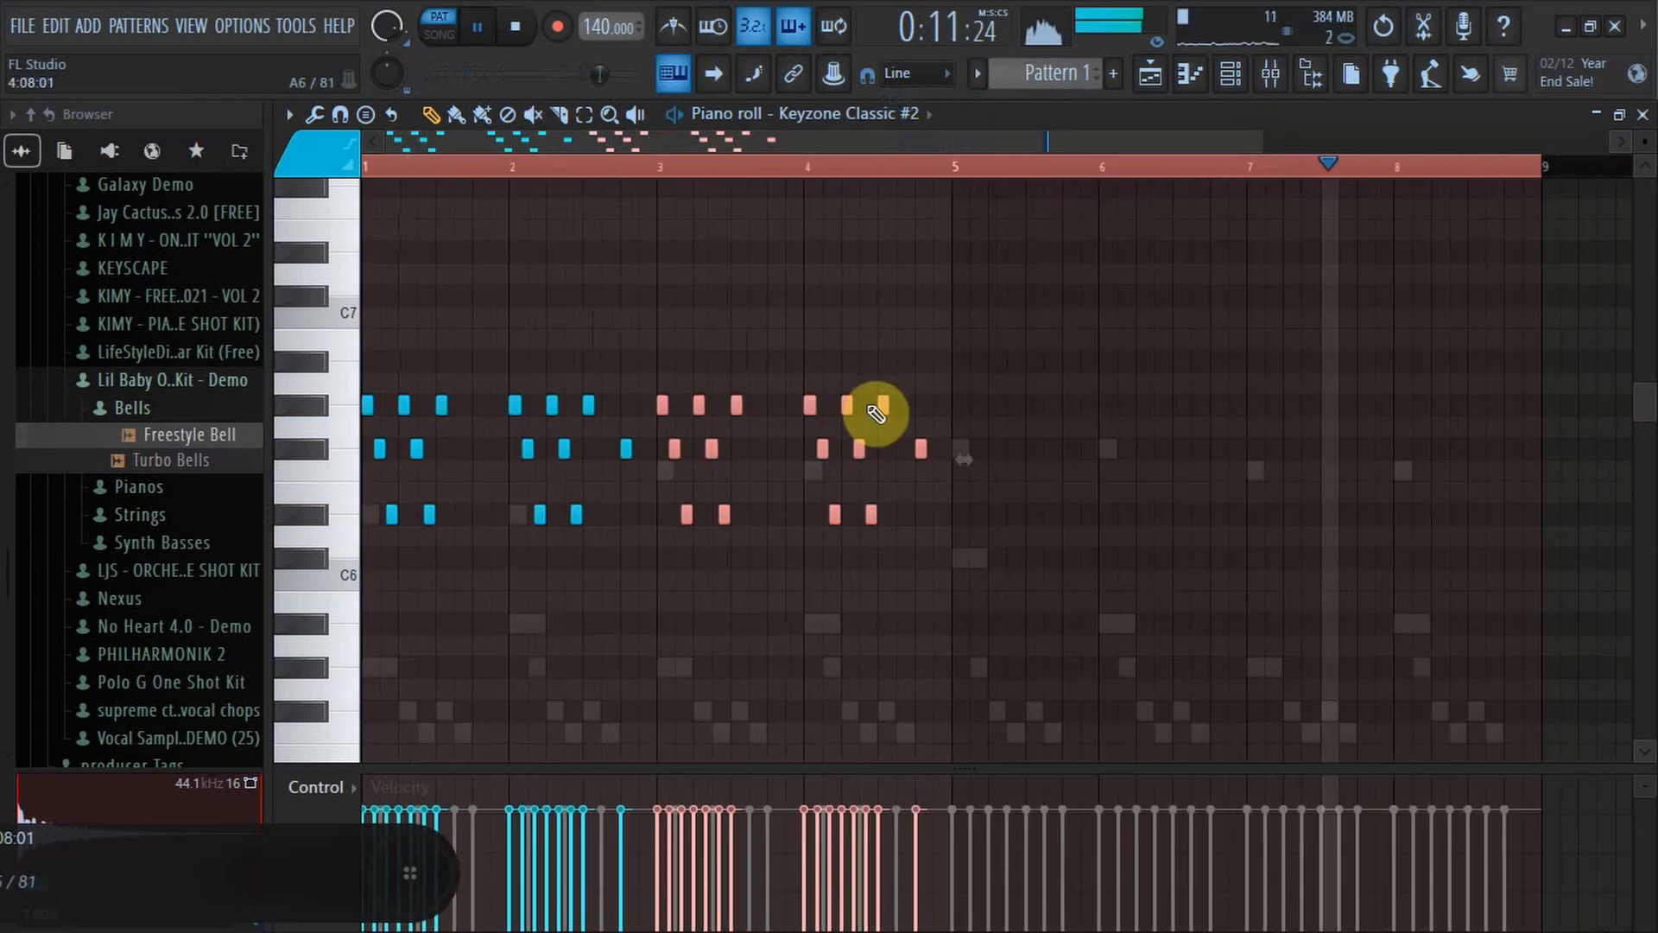
Raise the last note of bar 4 to A#6 and play the pattern to check it.
ctrl+click(927, 477)
drag(918, 446, 916, 393)
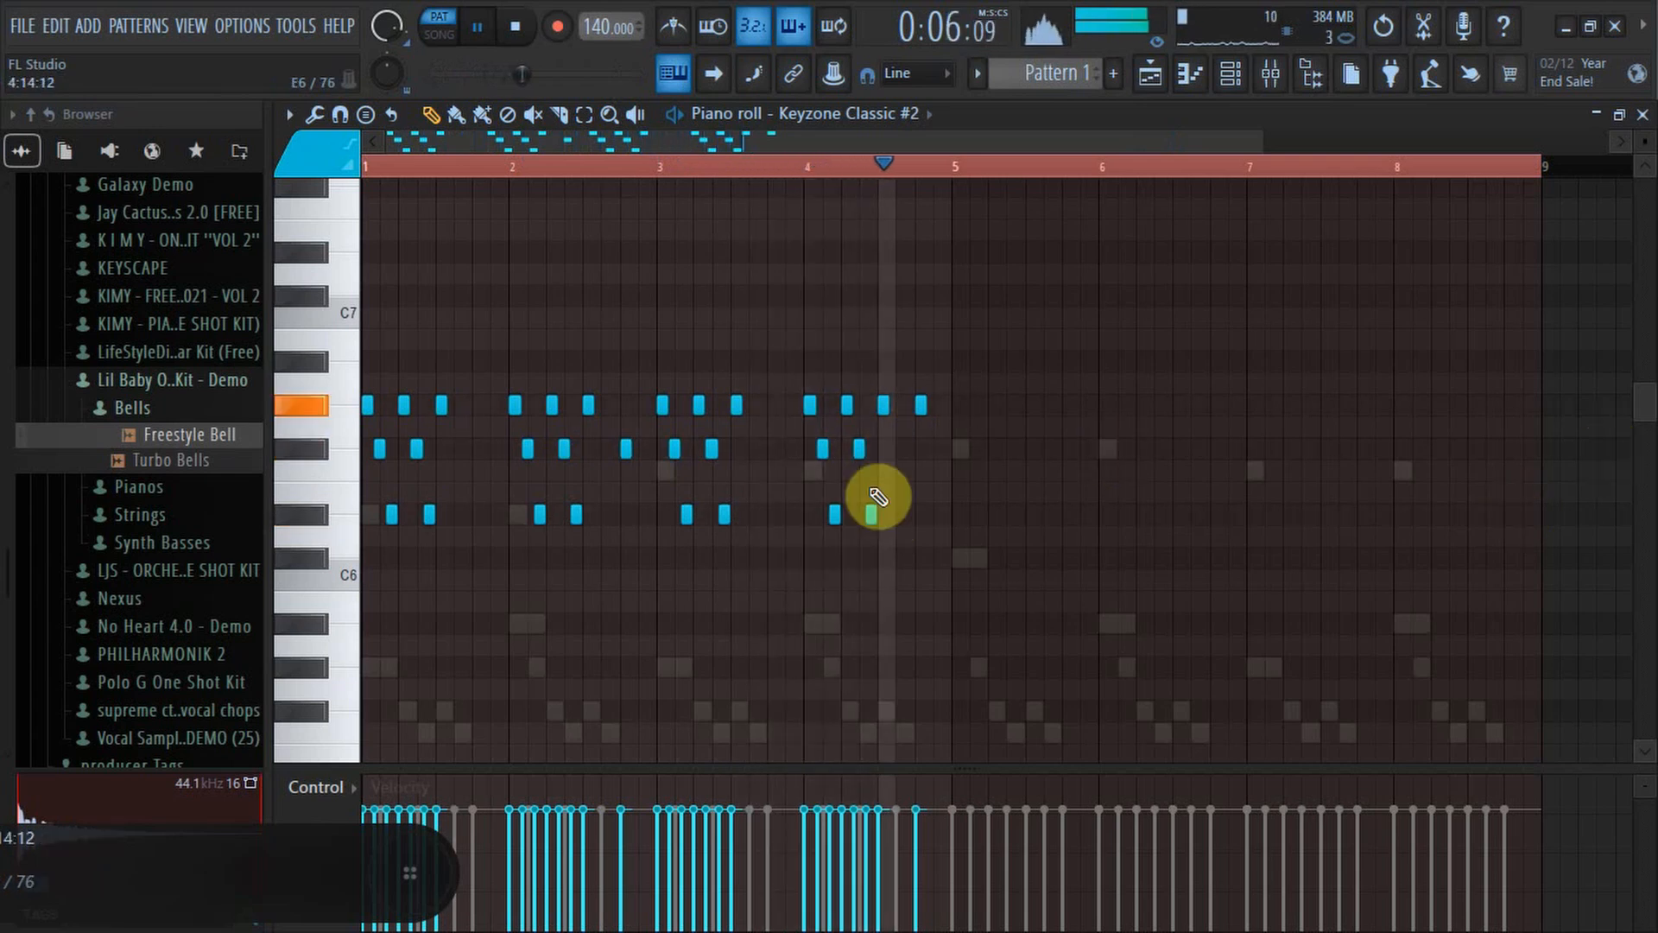
key(space)
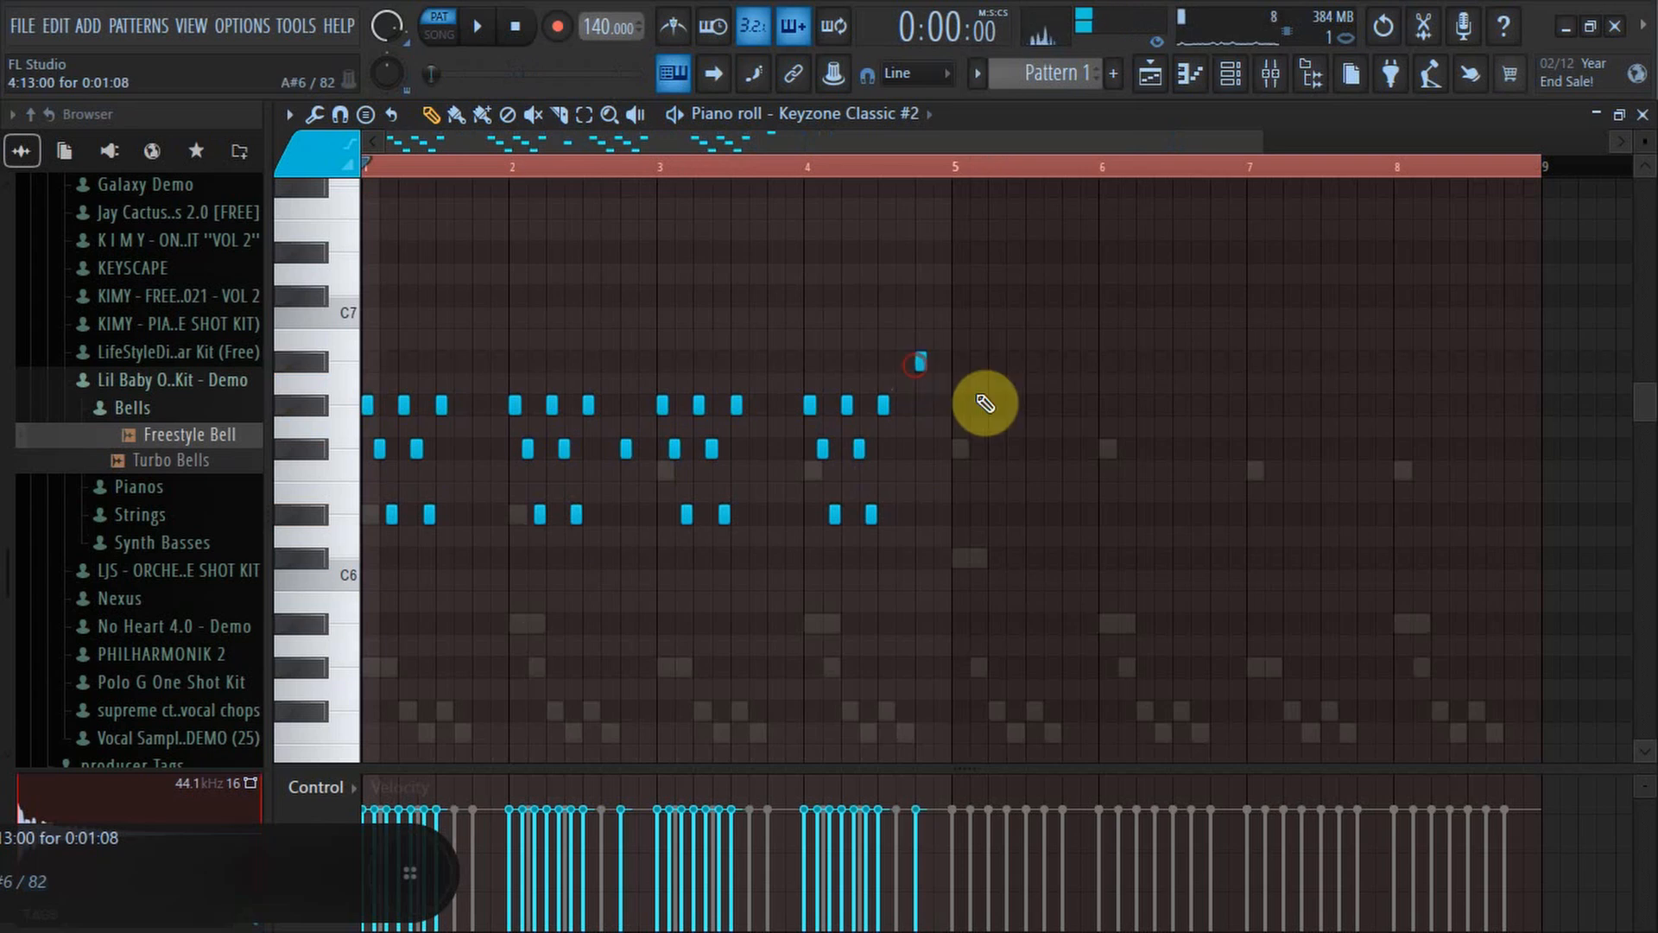
key(space)
Duplicate the four-bar Keyzone phrase into bars 5 to 8 and close the piano roll.
key(ctrl+a)
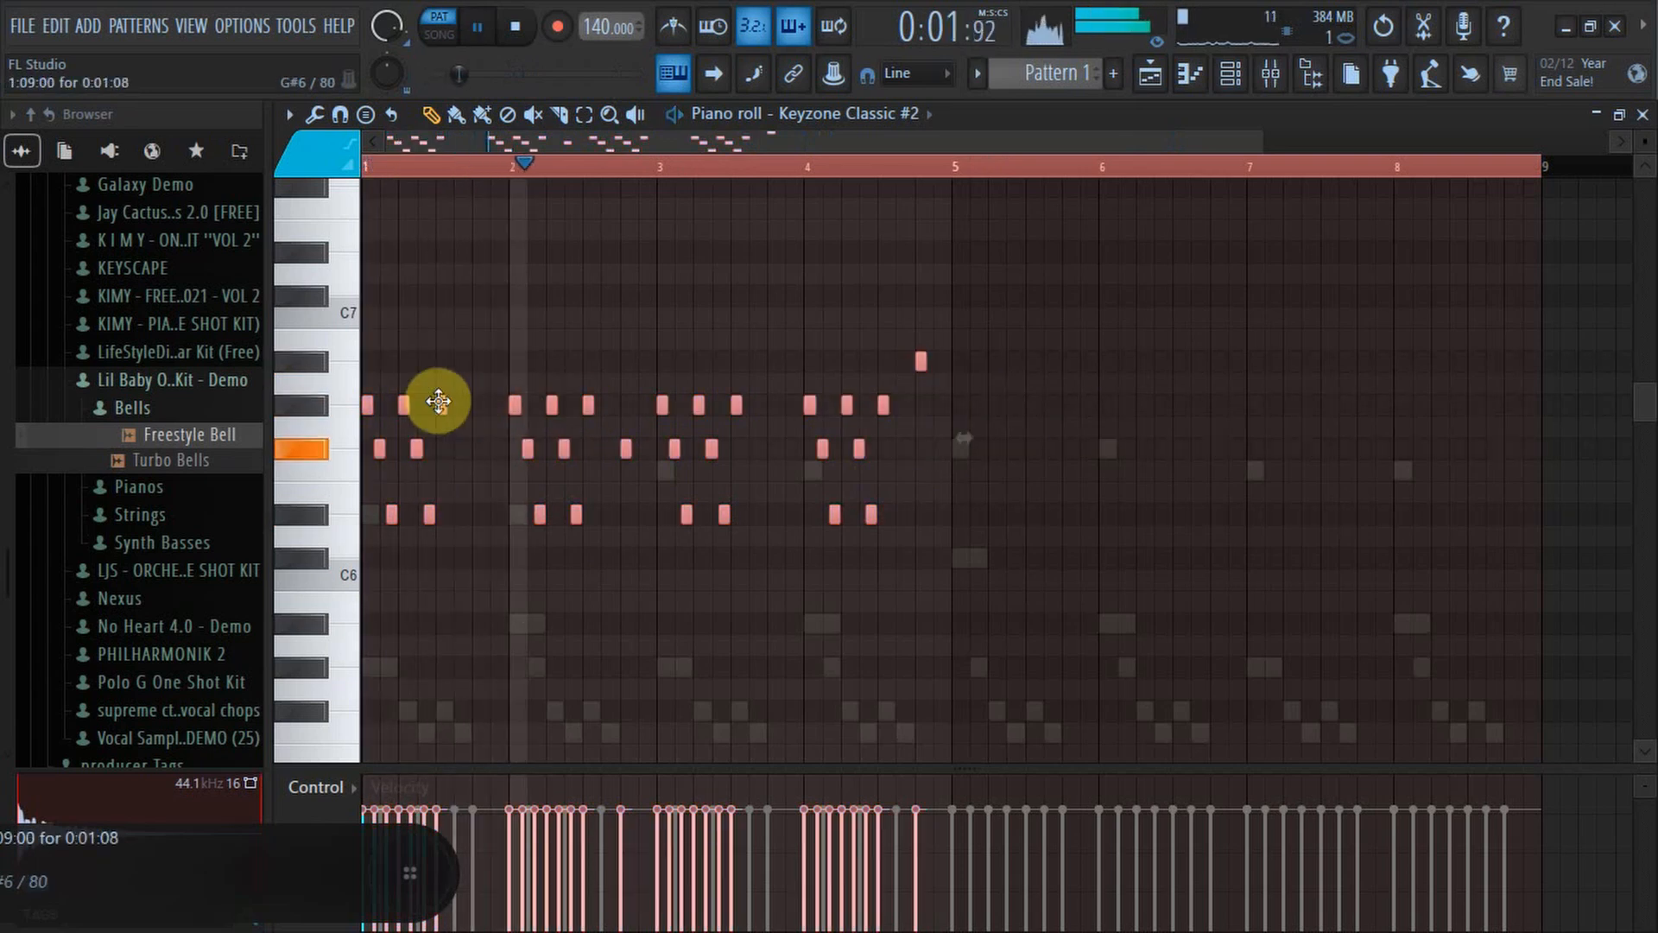
drag(438, 401, 1028, 402)
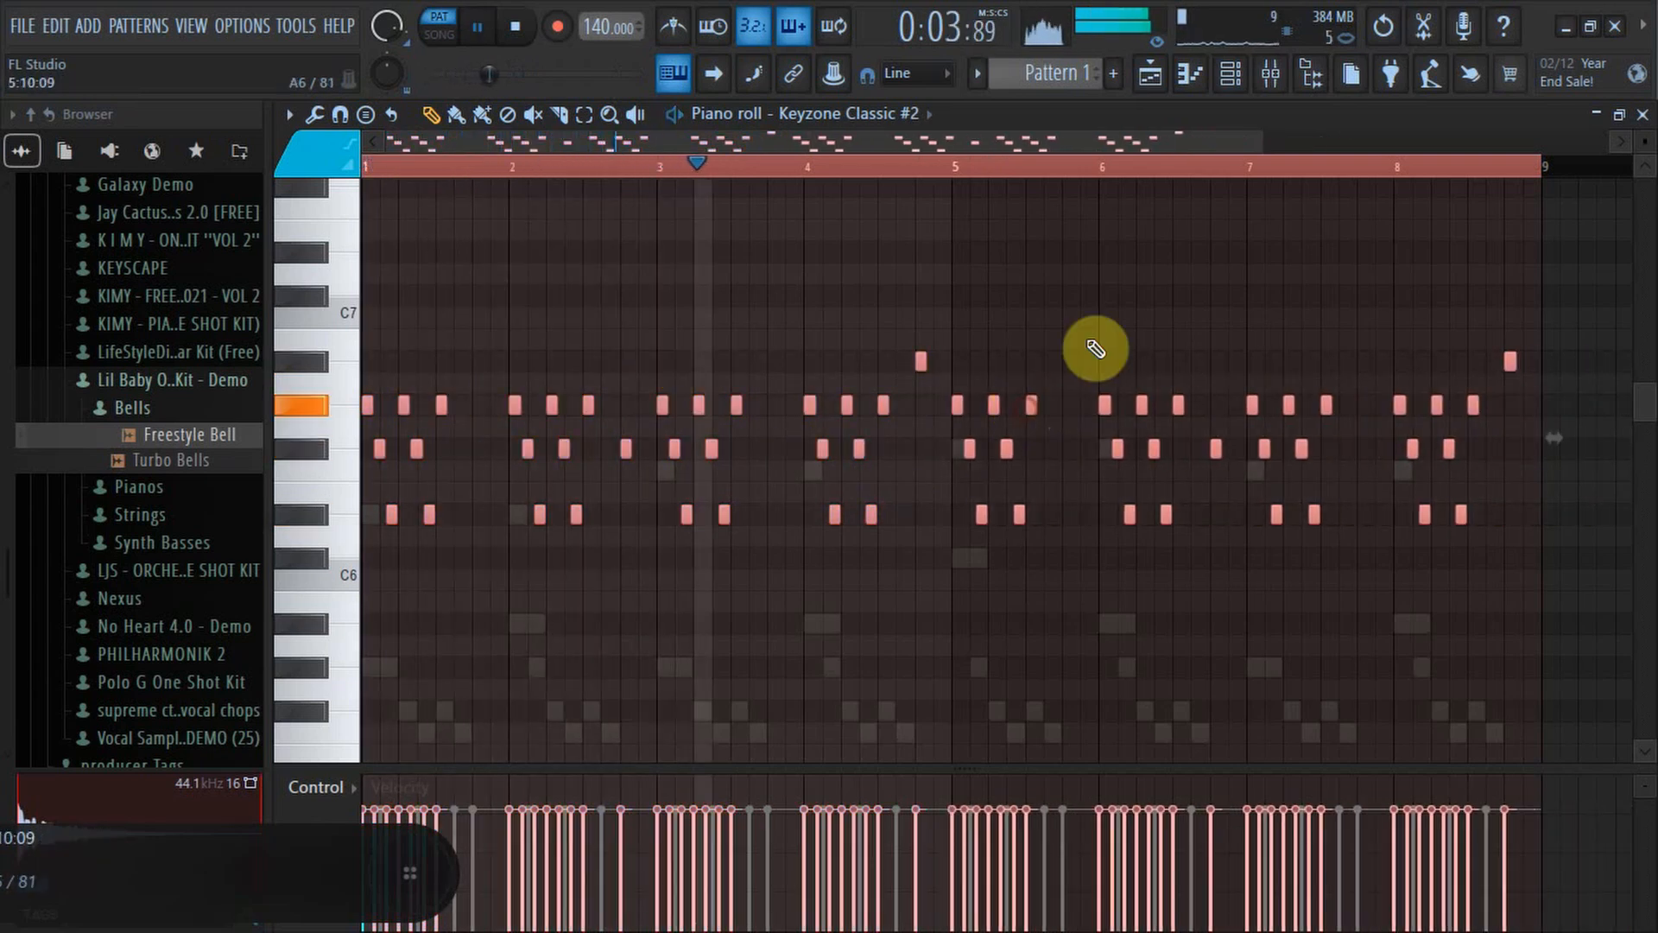
click(1643, 114)
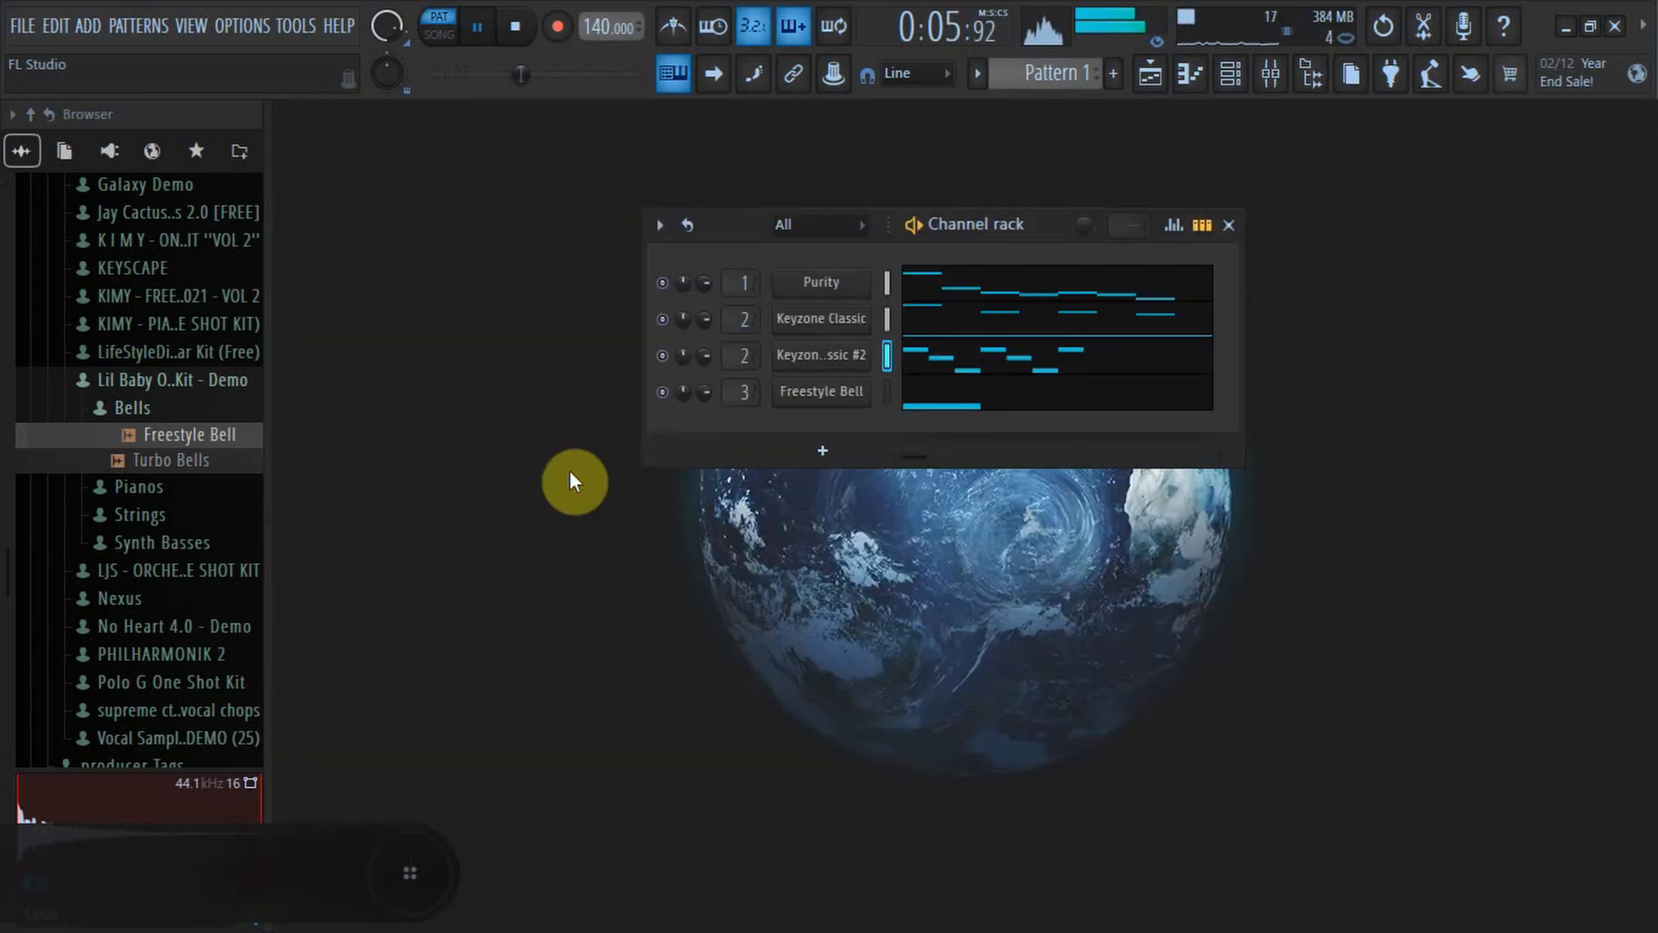
Add the Bass - Once (C2) sample from the naja drum kit's Reese bass folder in Drum Pack as a new channel.
click(123, 380)
scroll(123, 376, up, 10)
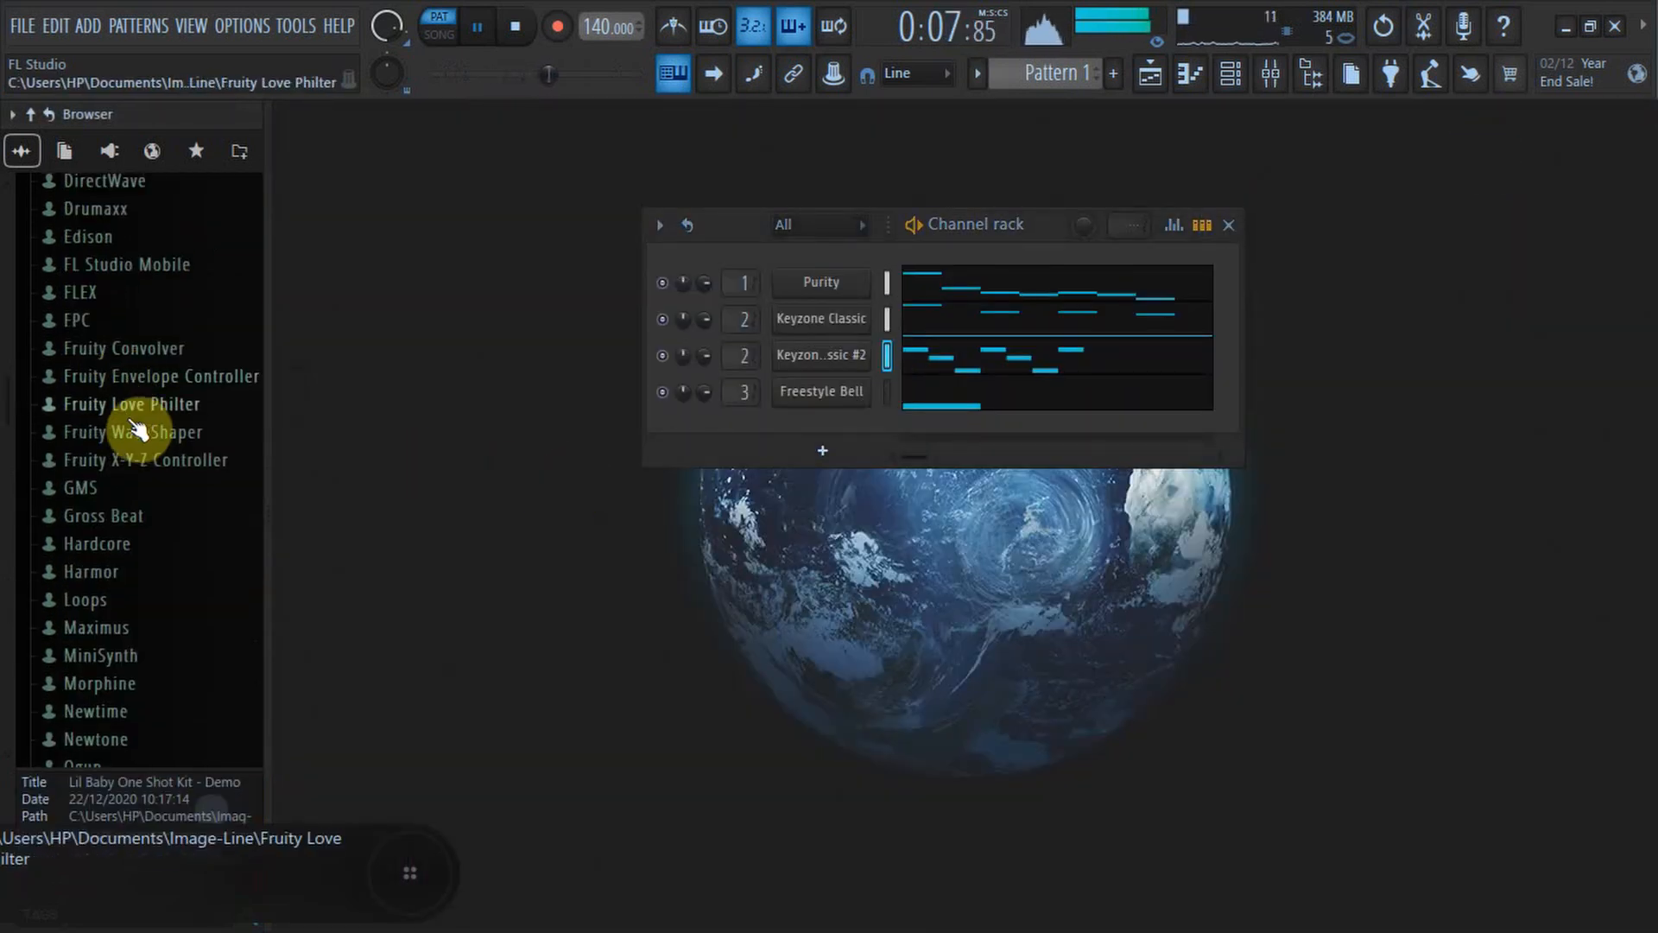
scroll(134, 426, down, 5)
click(119, 364)
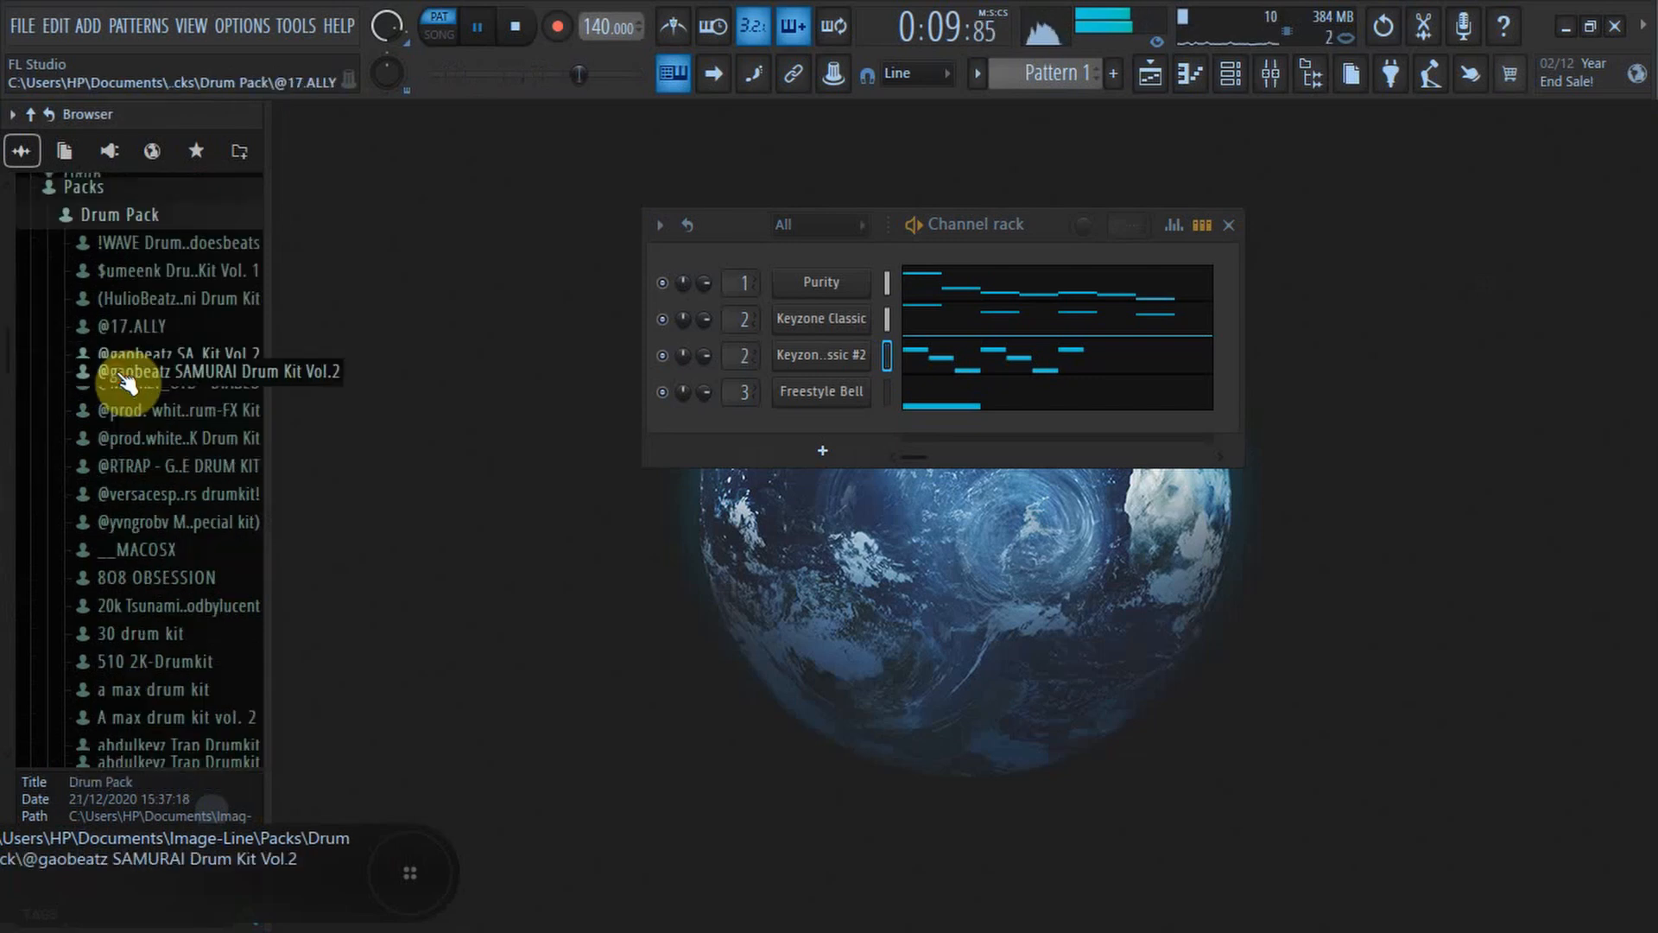
scroll(121, 371, down, 10)
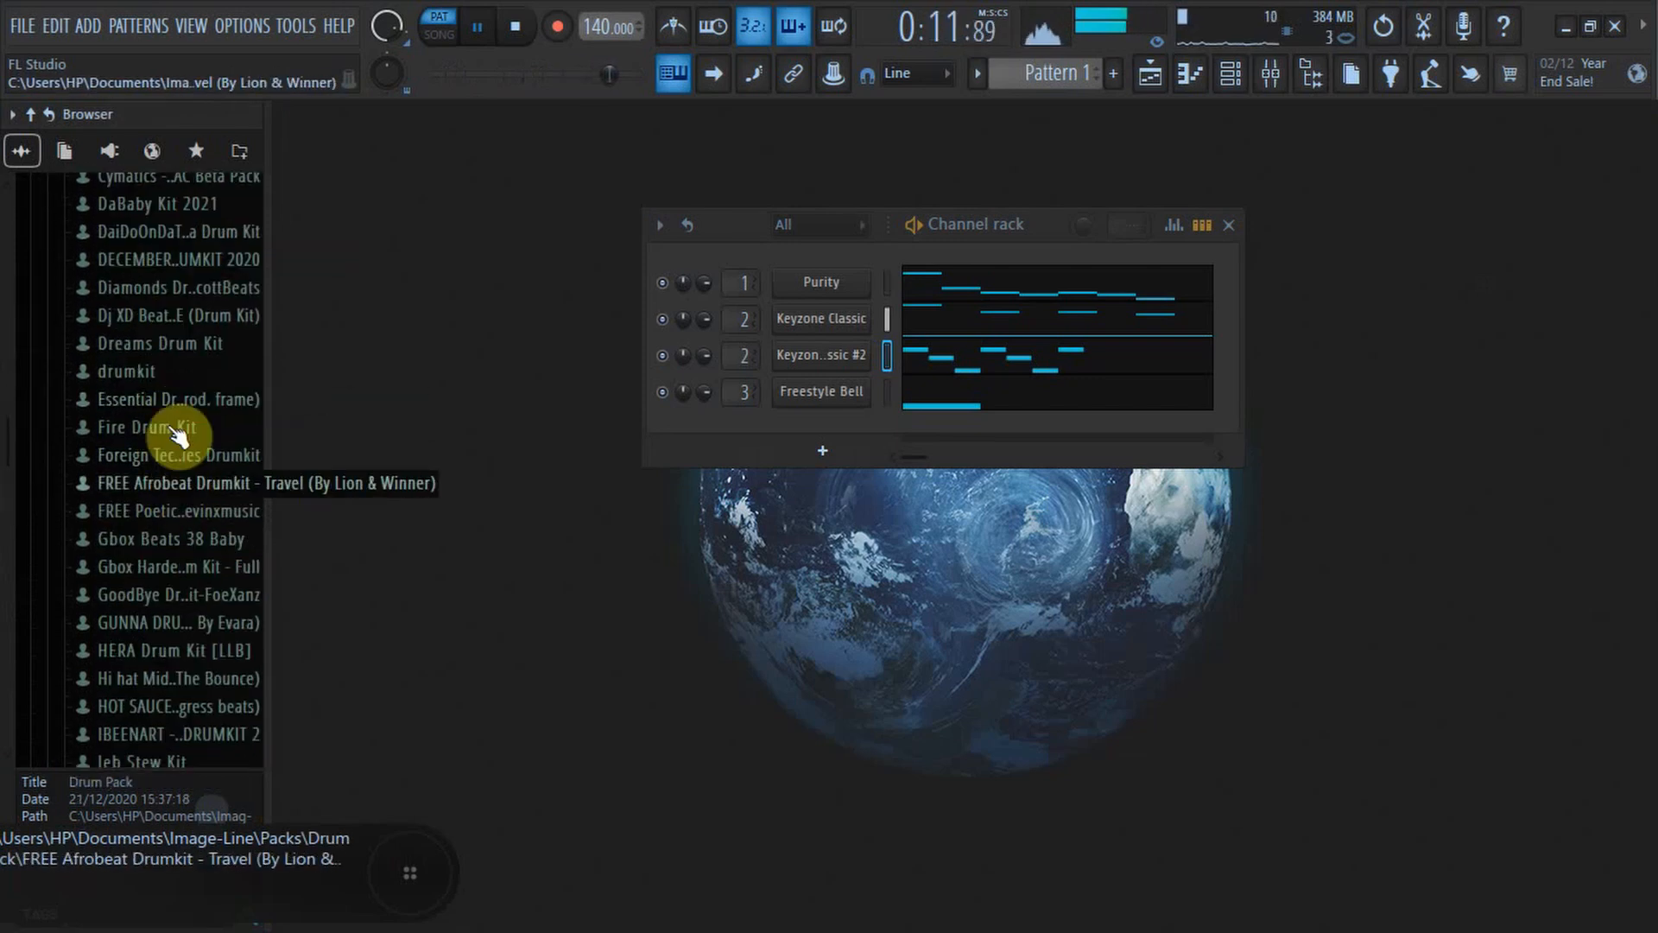
scroll(178, 399, down, 4)
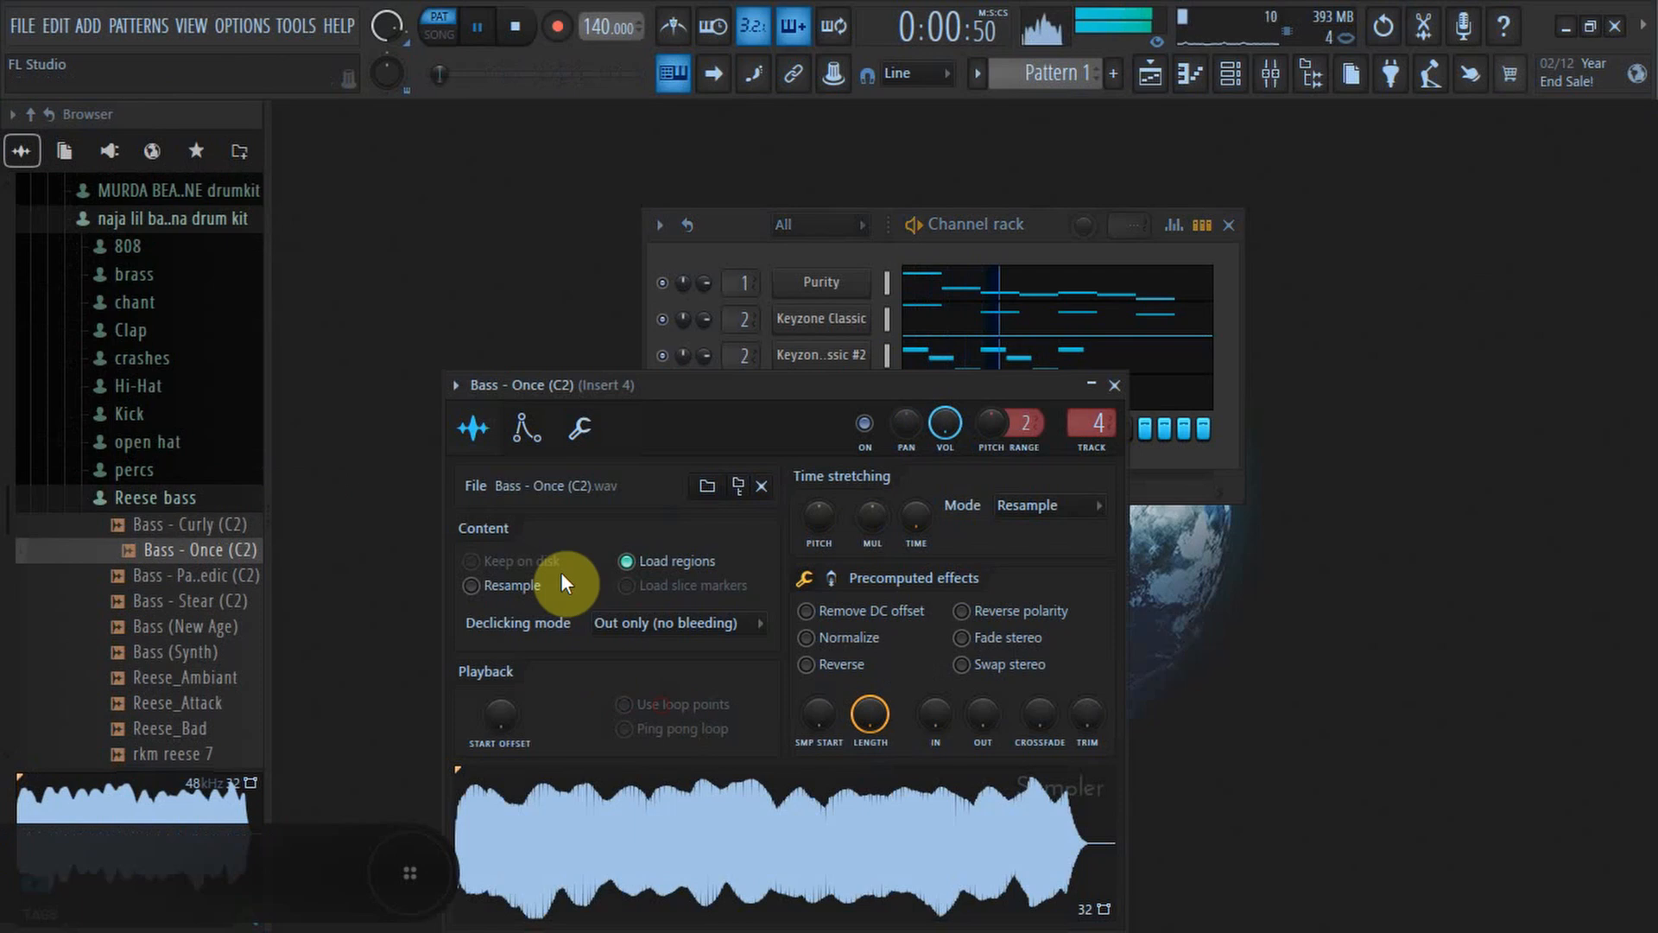
Enable the volume envelope of the Bass - Once (C2) sampler, raising its hold and setting release to 0%.
click(527, 427)
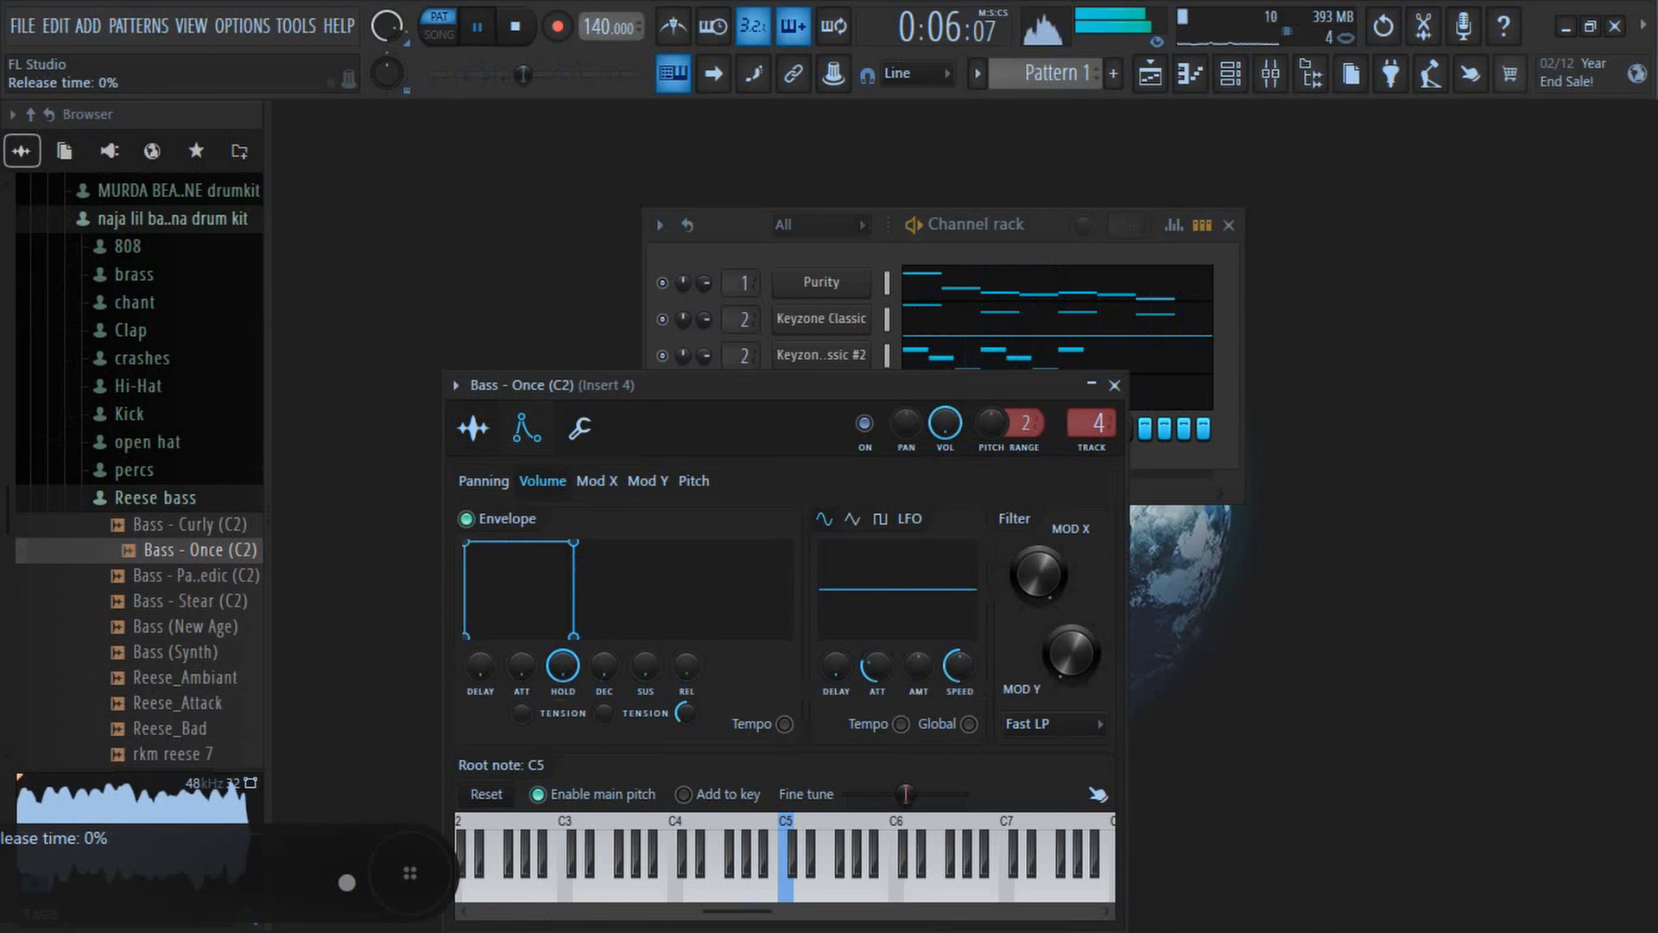
click(475, 429)
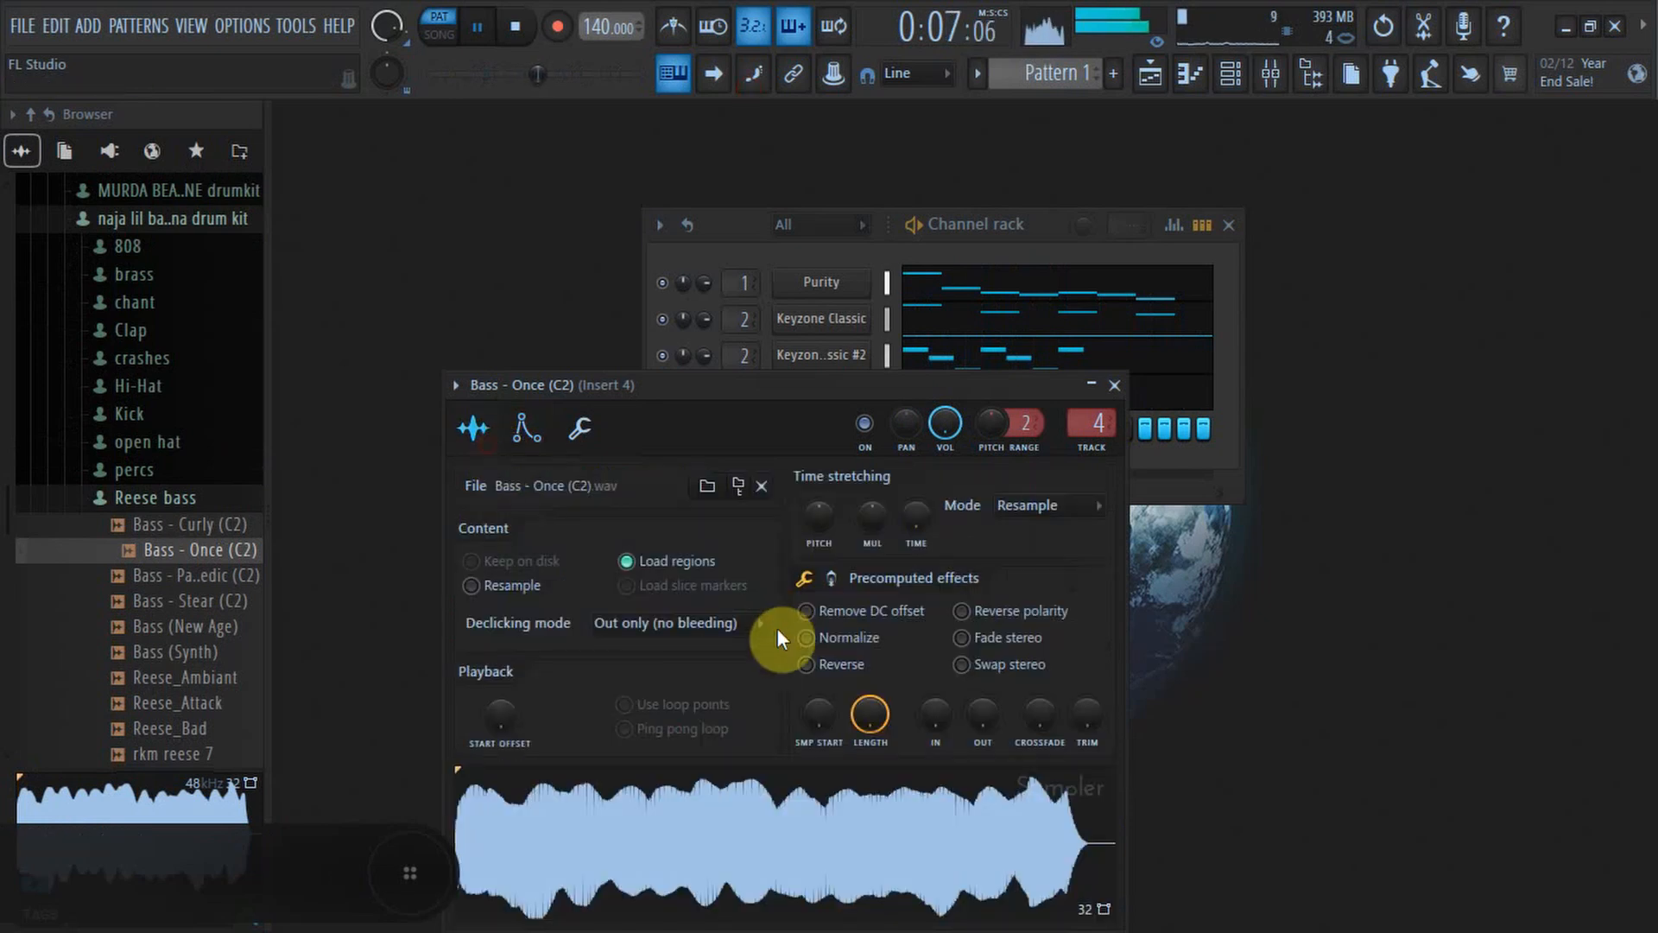
Insert Fruity Blood Overdrive in the first effect slot of Insert 4 and set its pre amp to about 0.087.
double_click(1098, 423)
click(1280, 423)
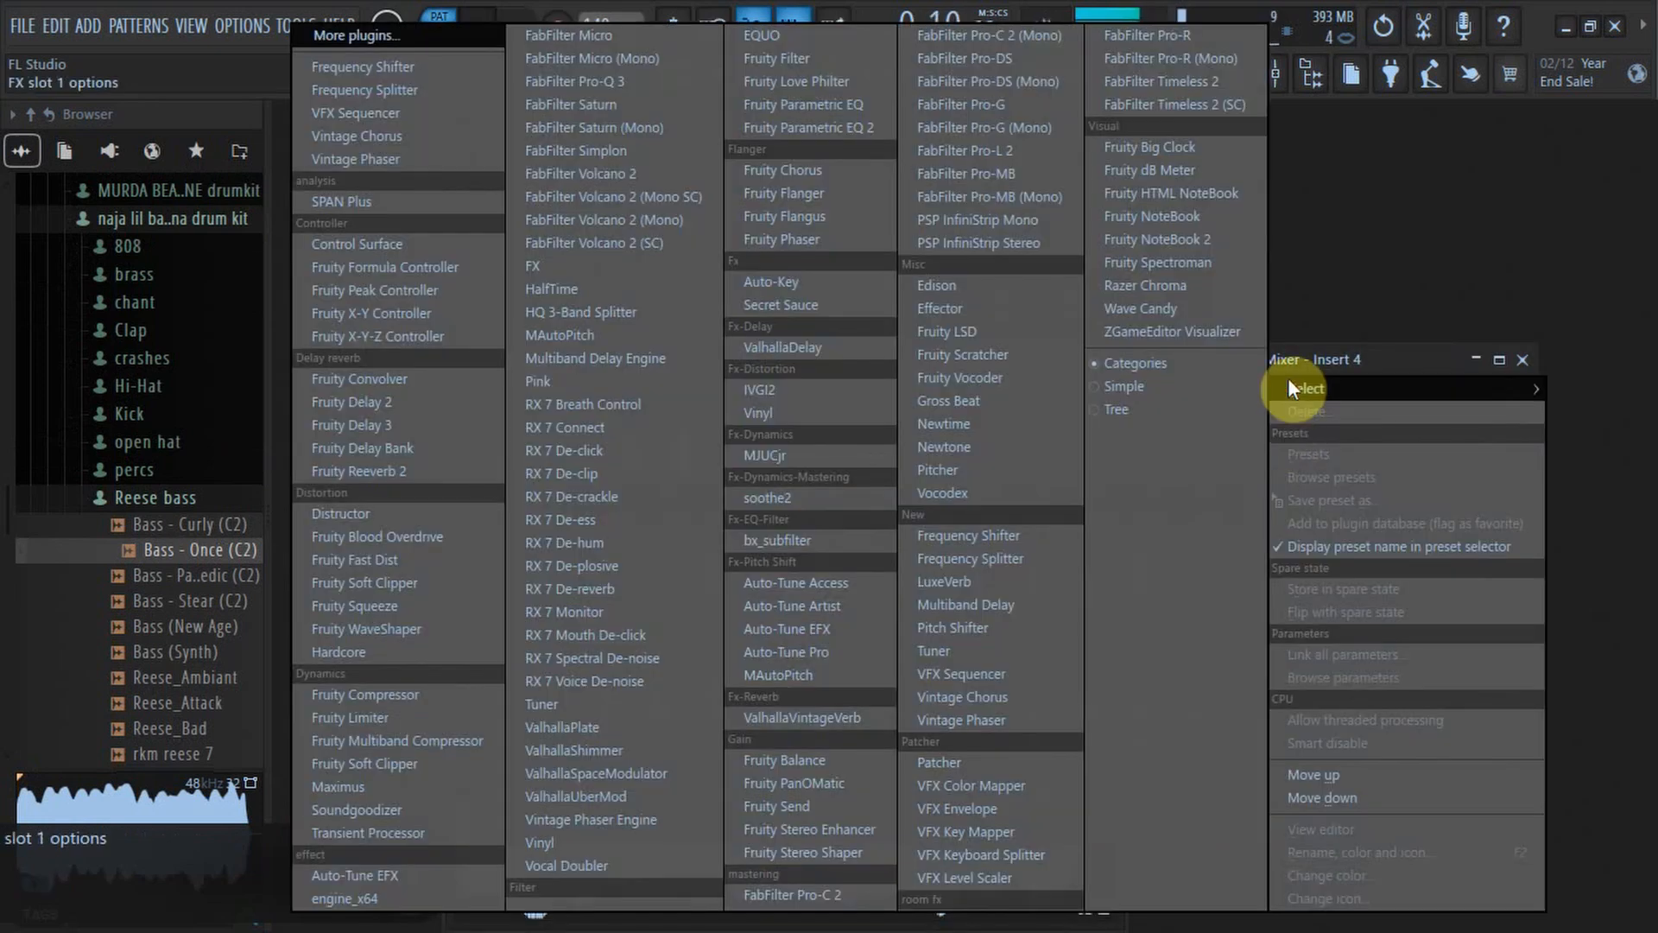
click(386, 538)
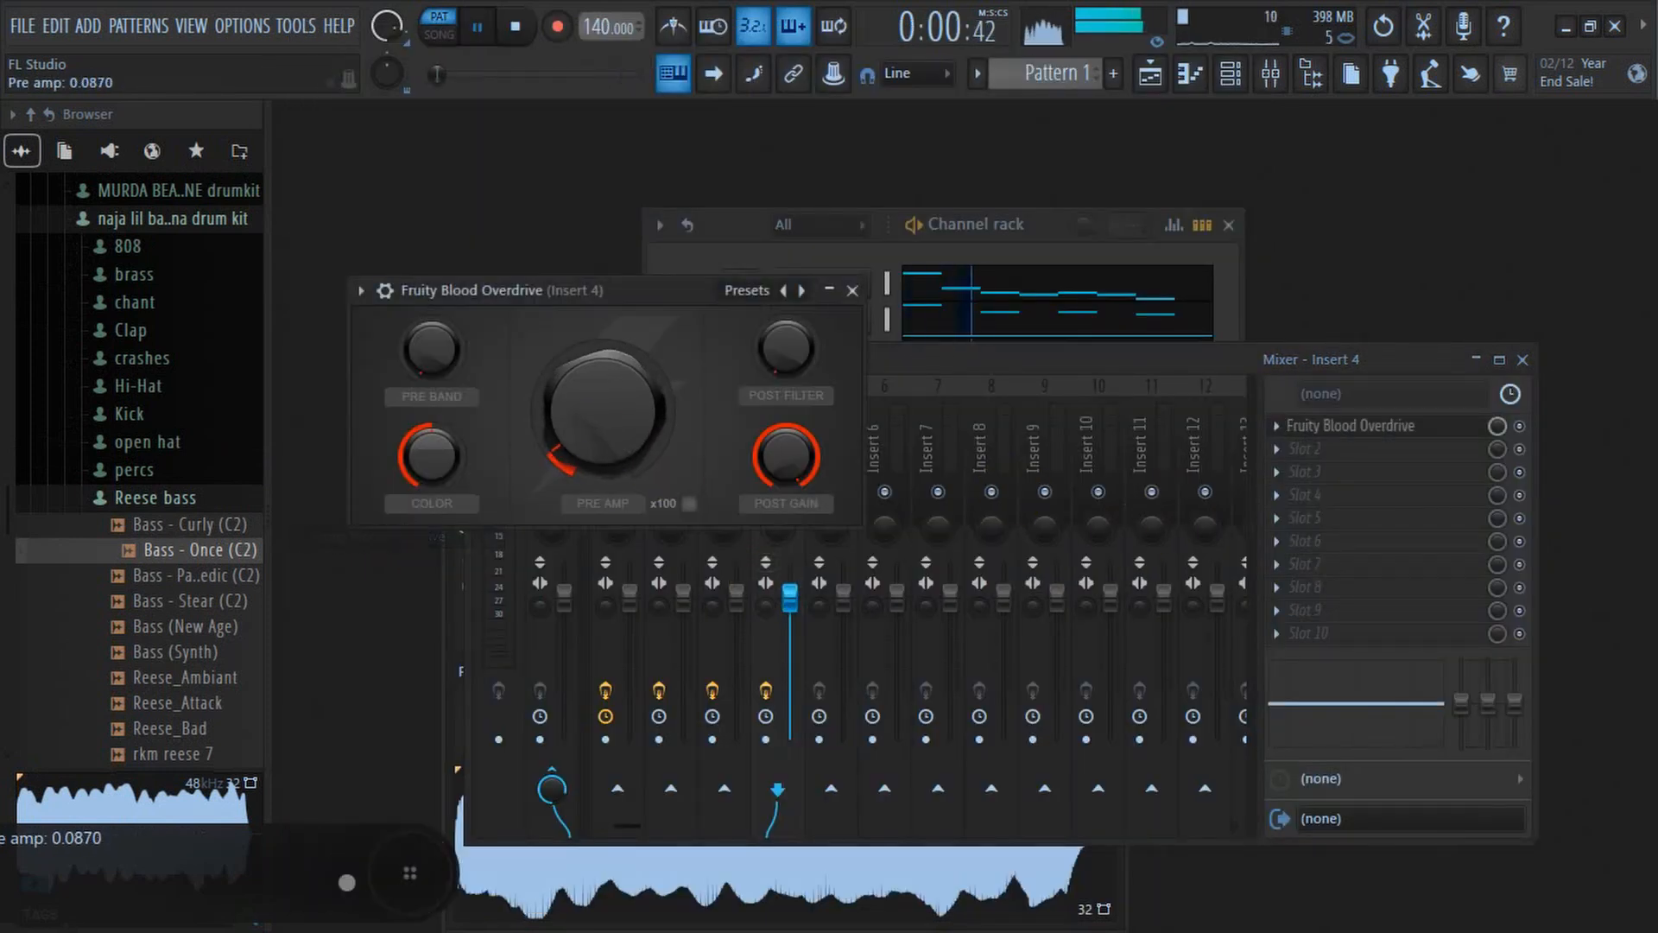
Insert Fruity Soft Clipper in the second effect slot of Insert 4 and close both effect windows.
click(1285, 449)
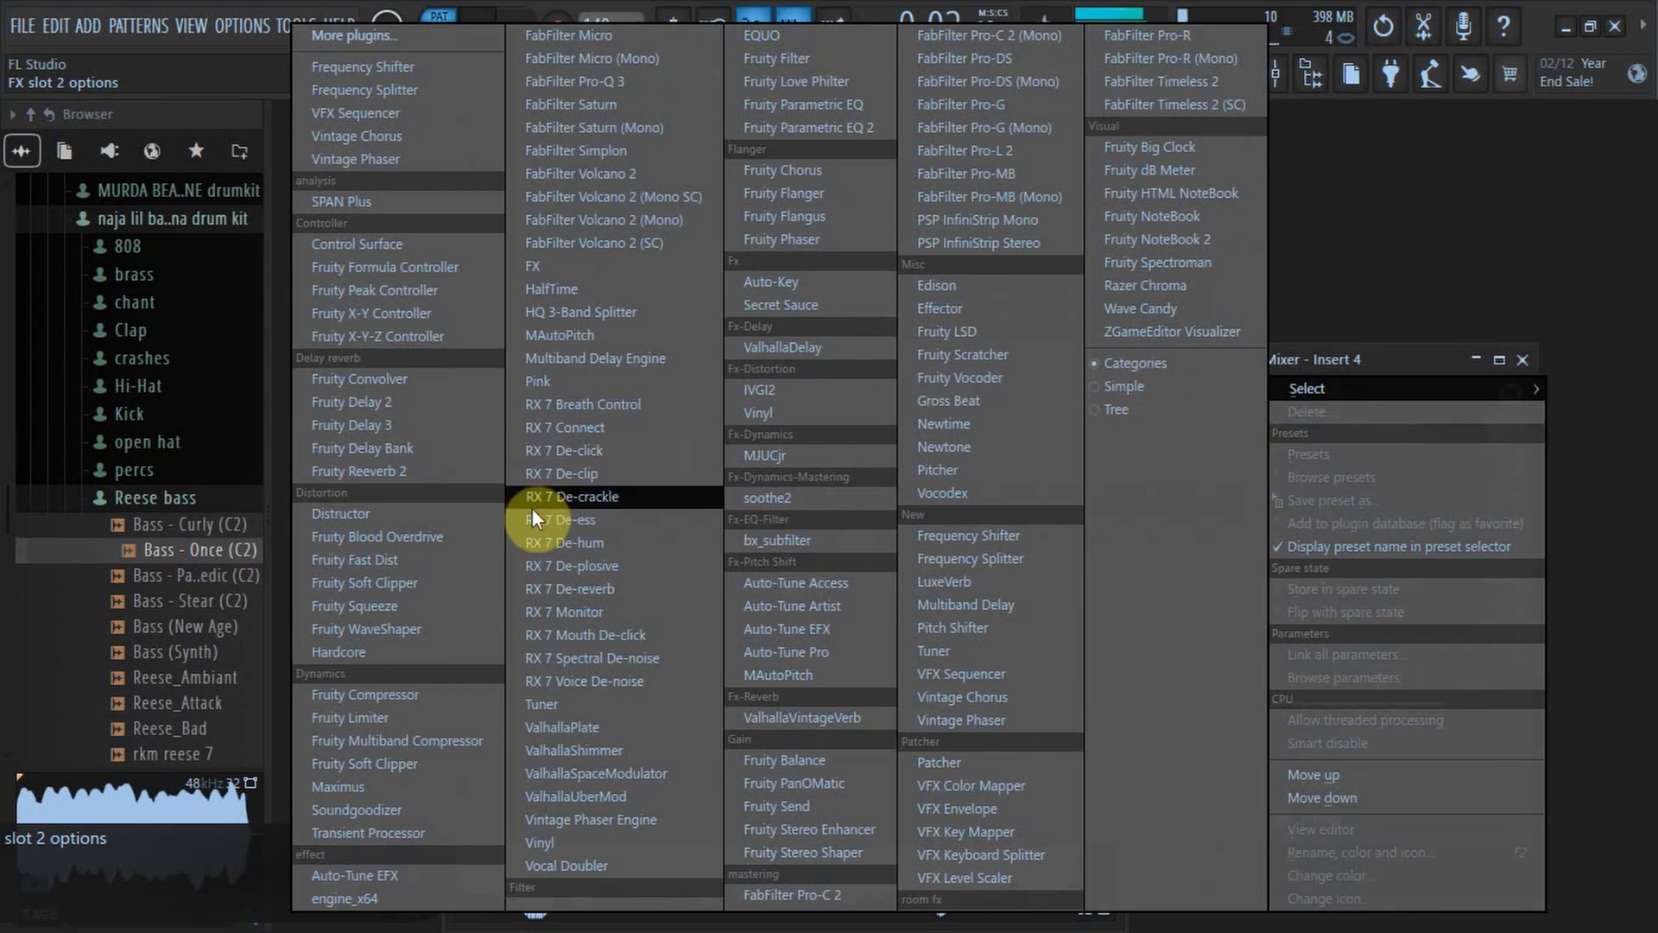
click(392, 583)
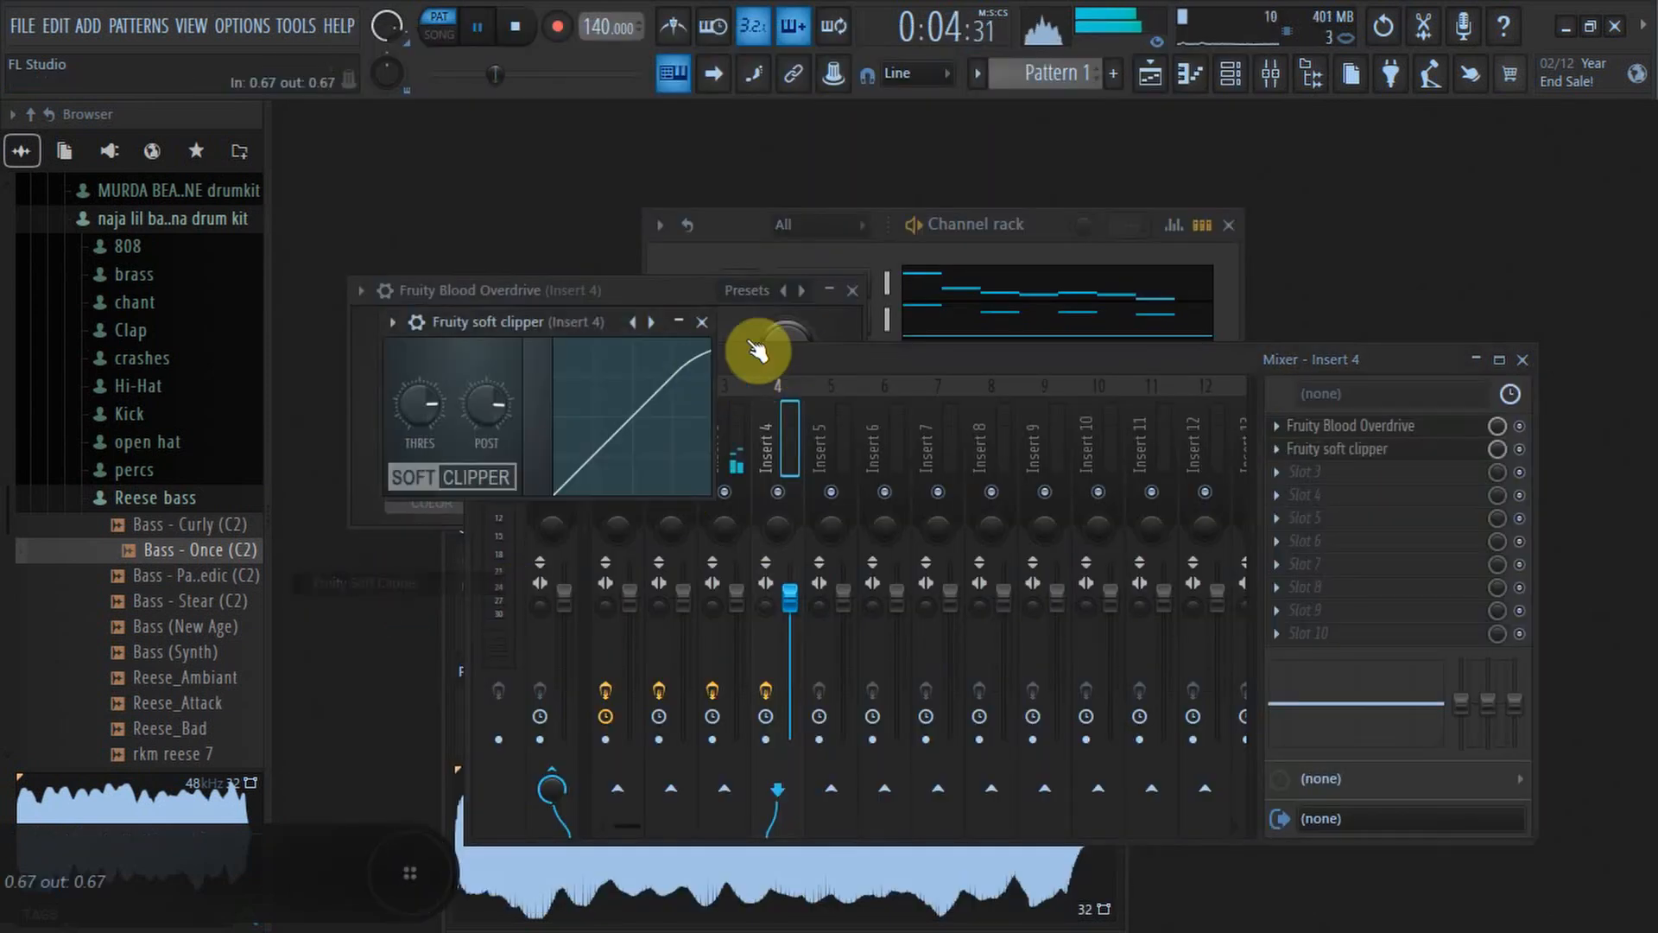
click(703, 323)
click(854, 293)
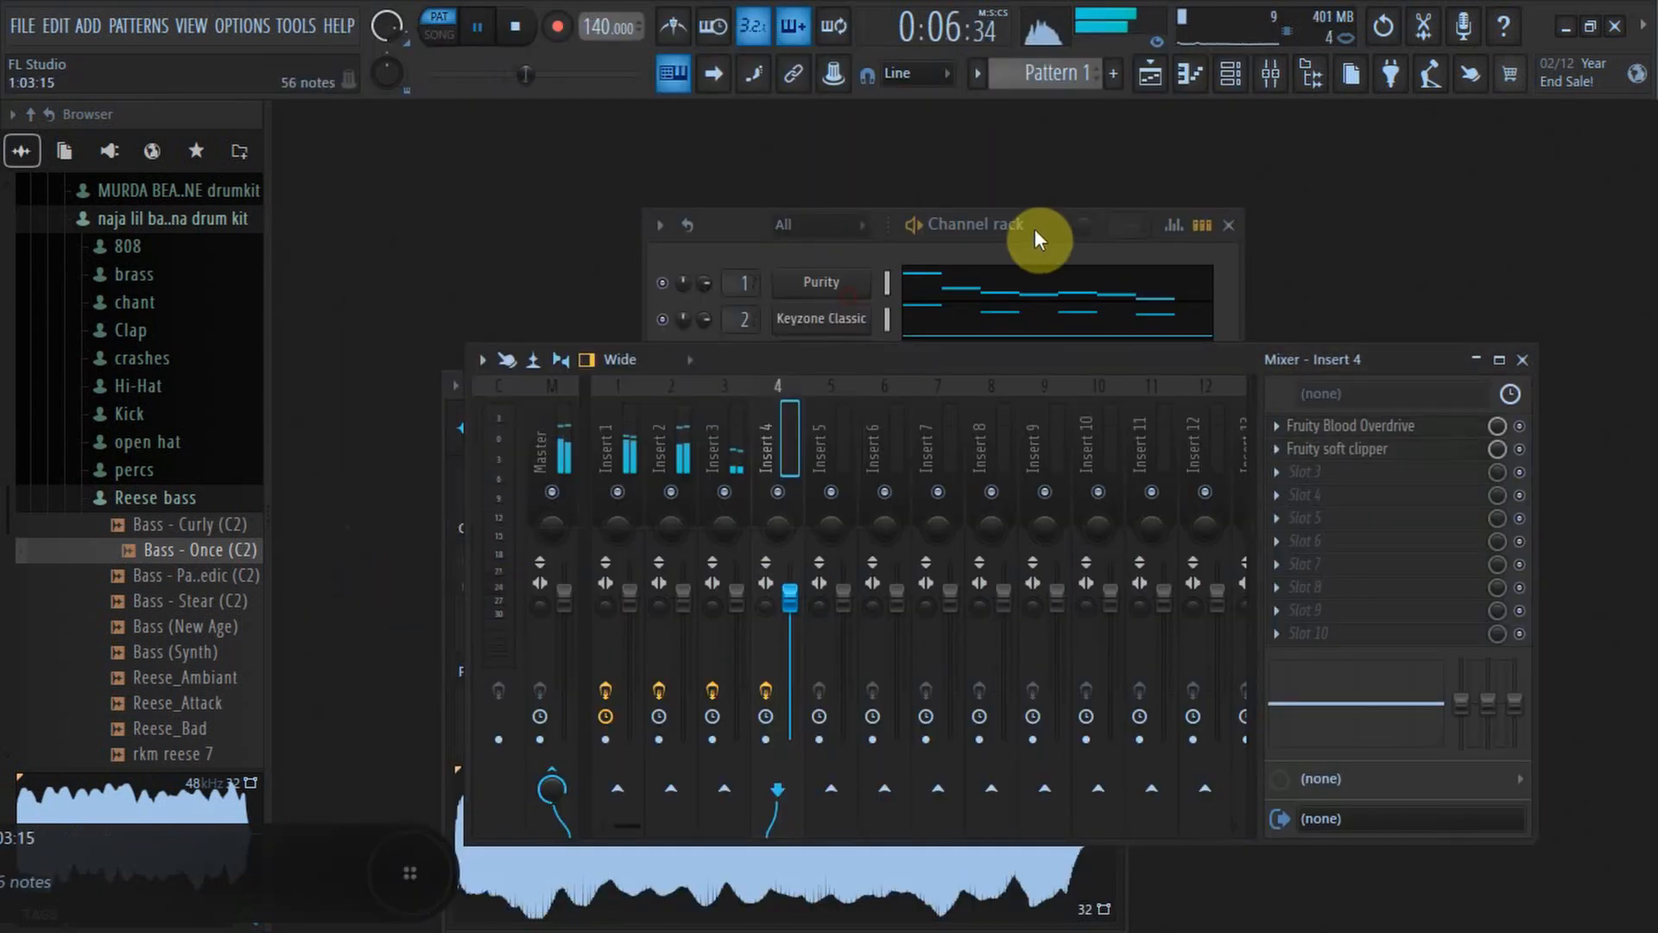
Write one-bar notes for Bass - Once (C2): B2 in bars 1–2, C#3 in 3–4, D#3 in 5–6 and C#3 in 7–8.
click(1034, 228)
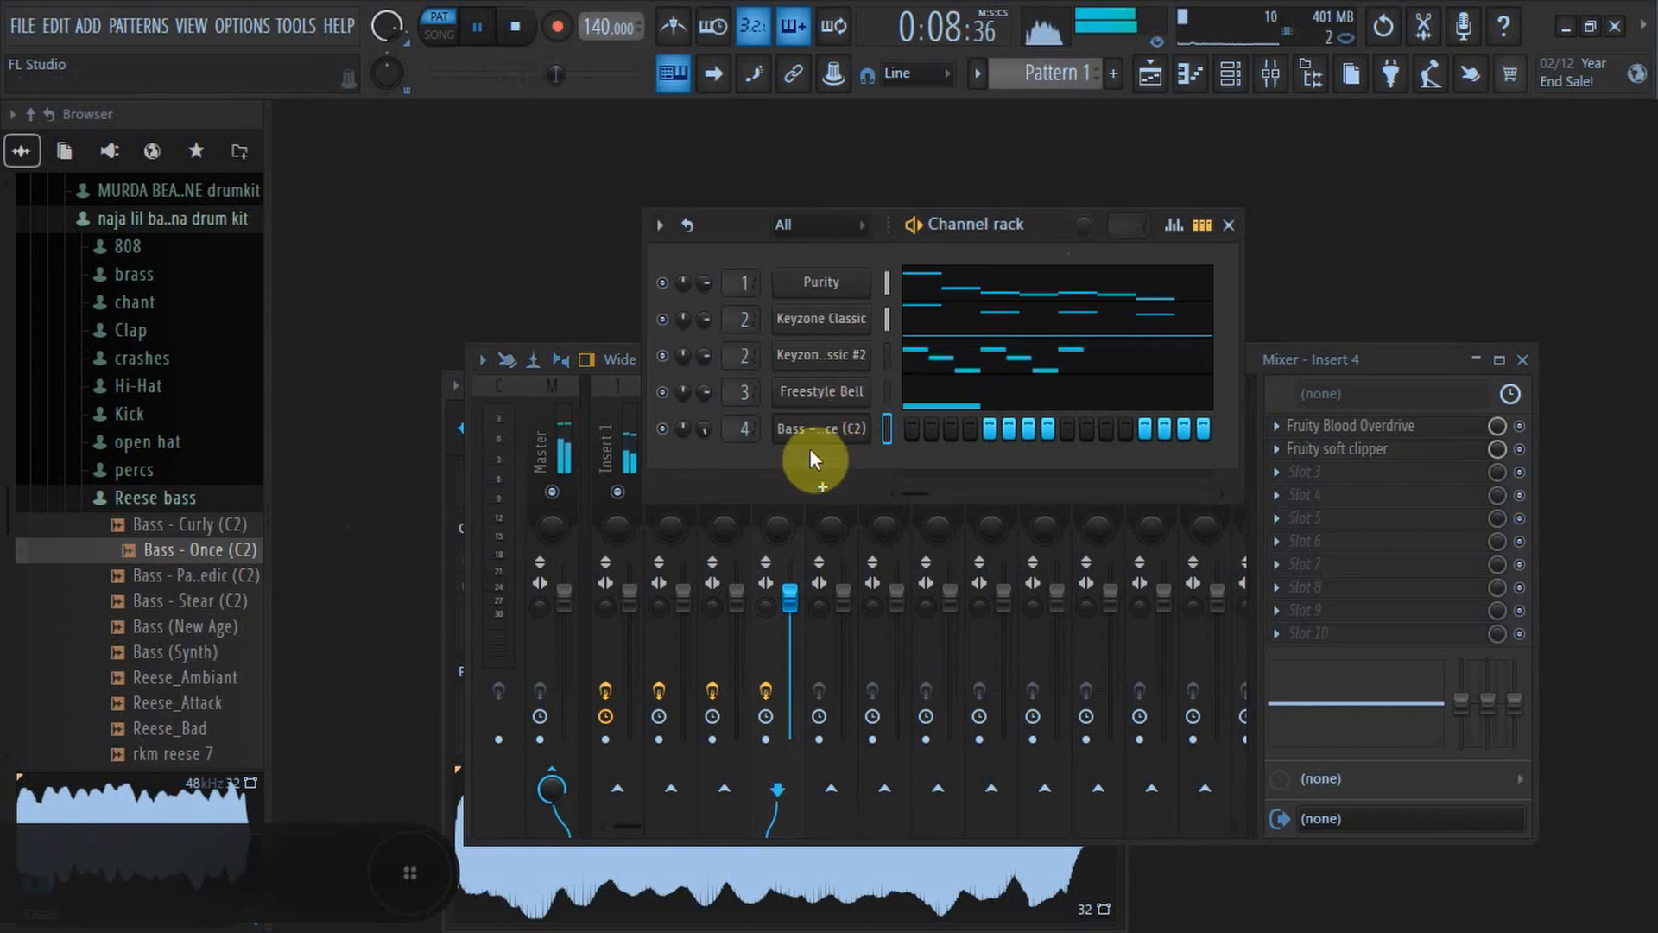
right_click(825, 428)
click(881, 423)
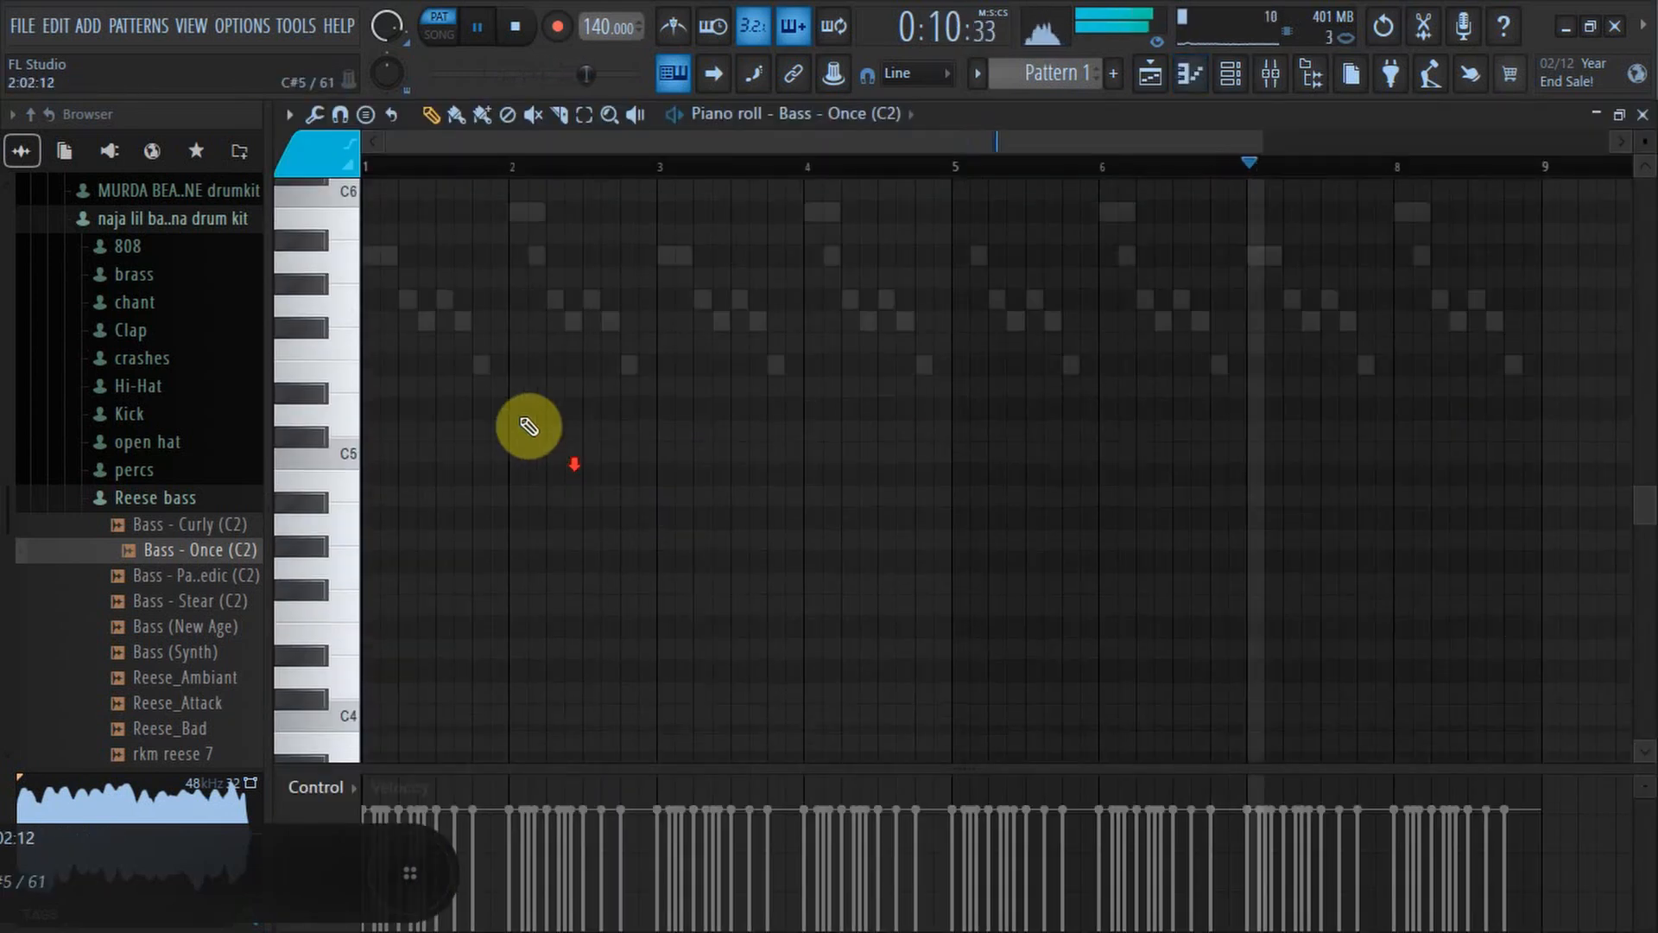
scroll(510, 395, down, 3)
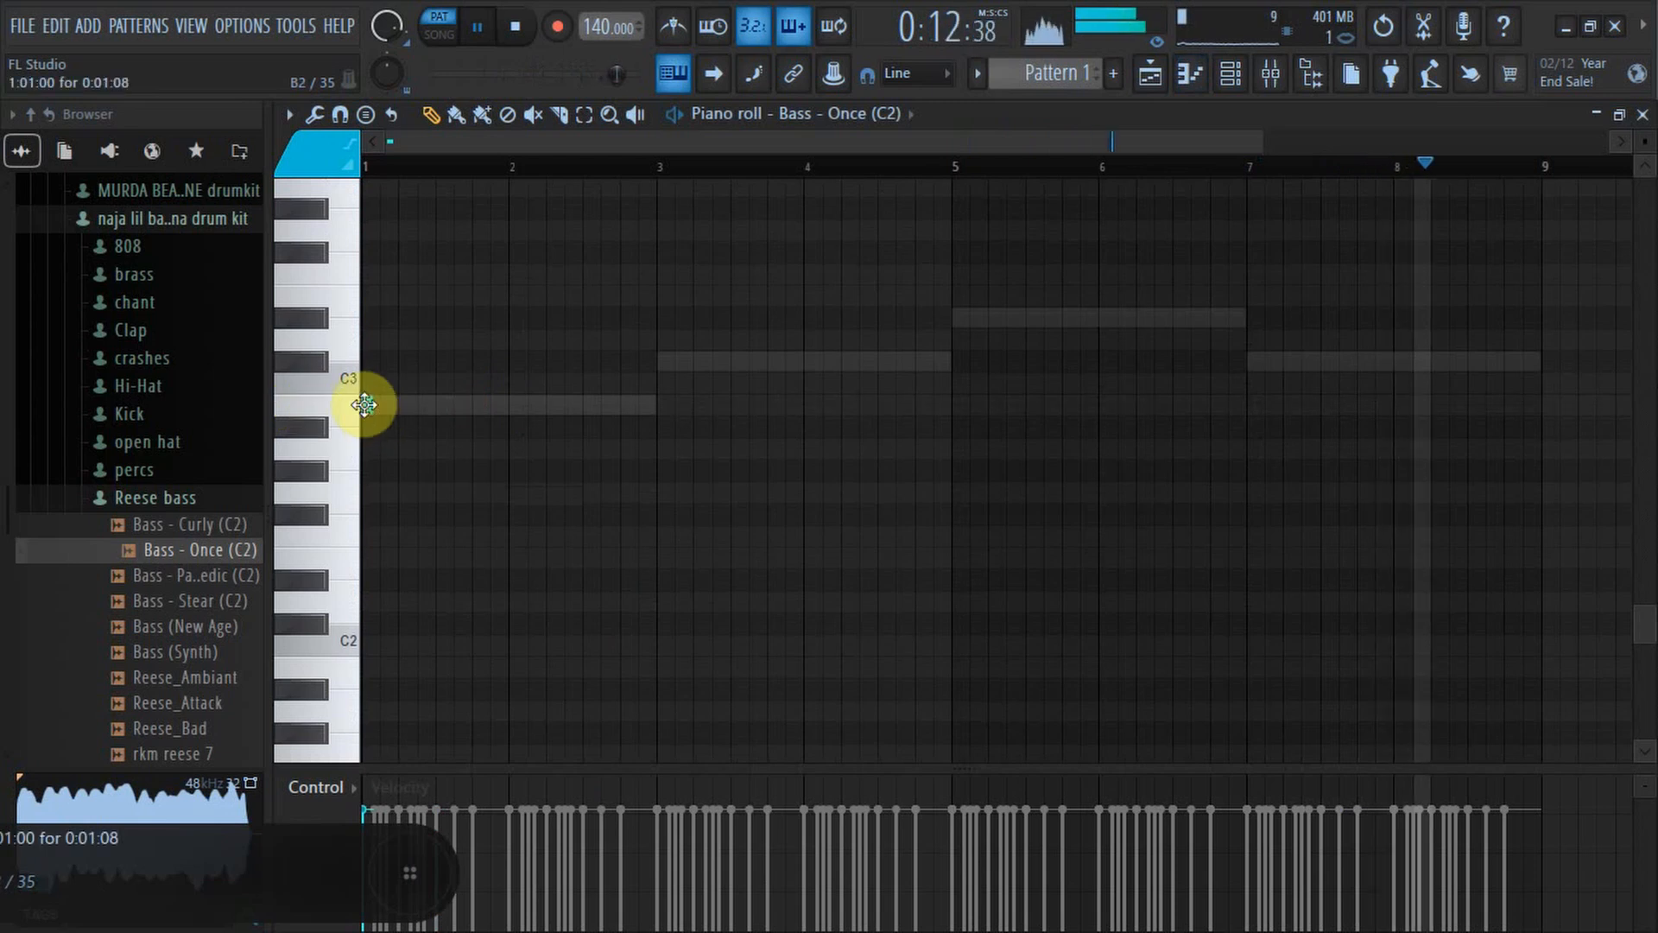
drag(372, 404, 566, 397)
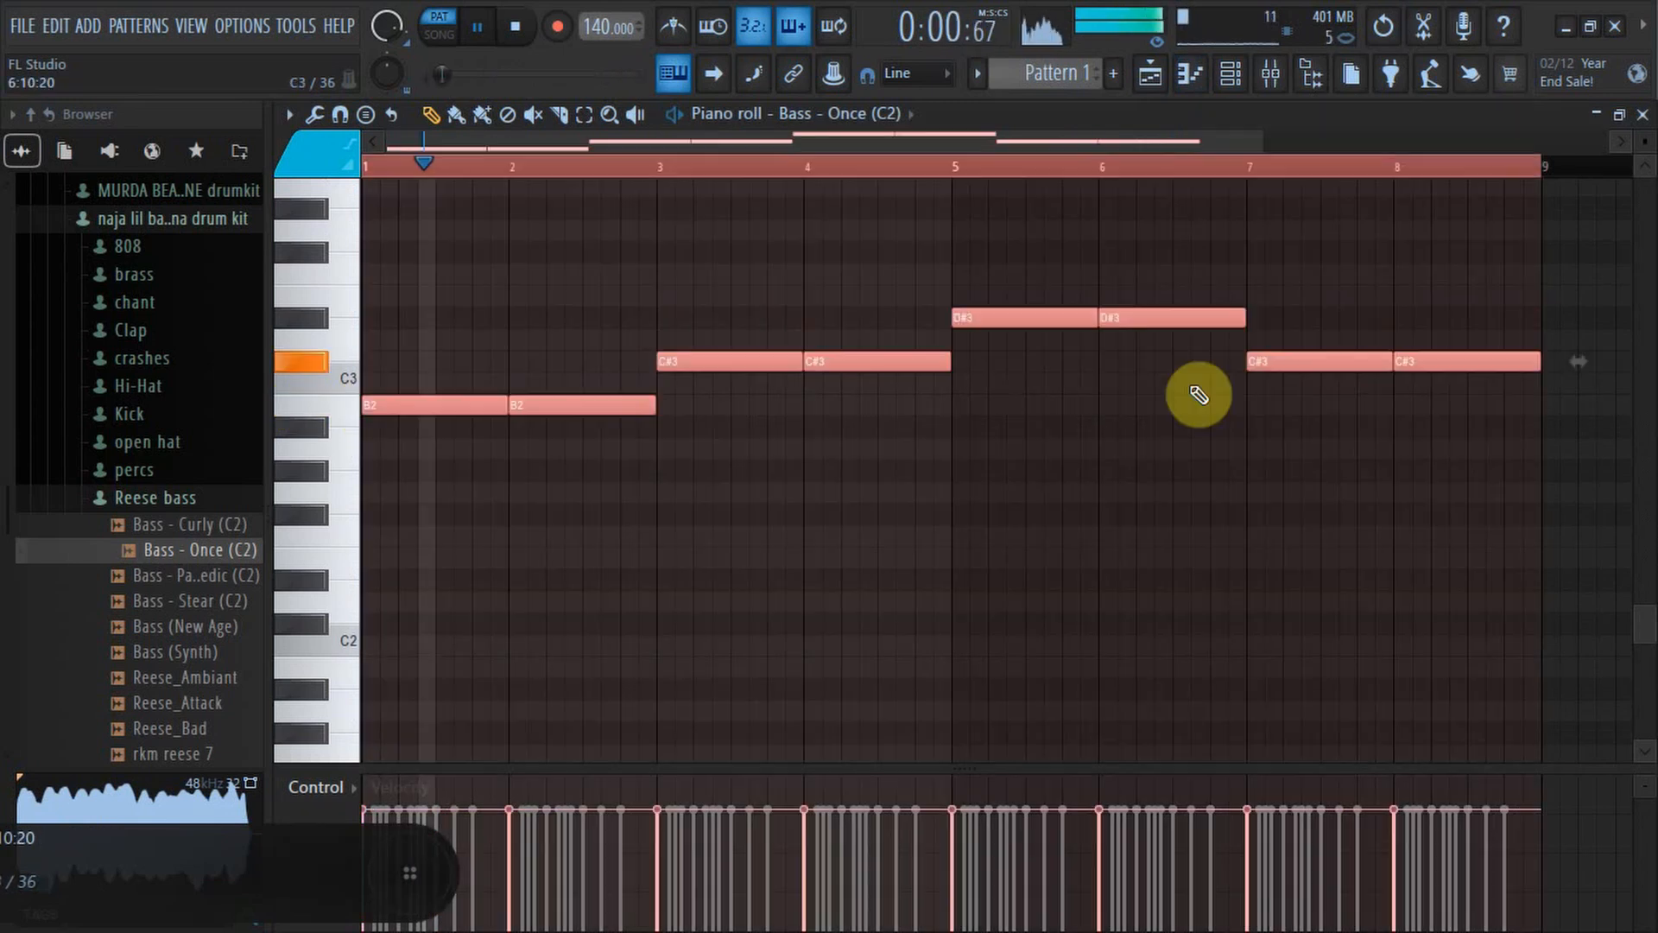
Transpose all the bass notes up two octaves and close the piano roll.
key(ctrl+Up)
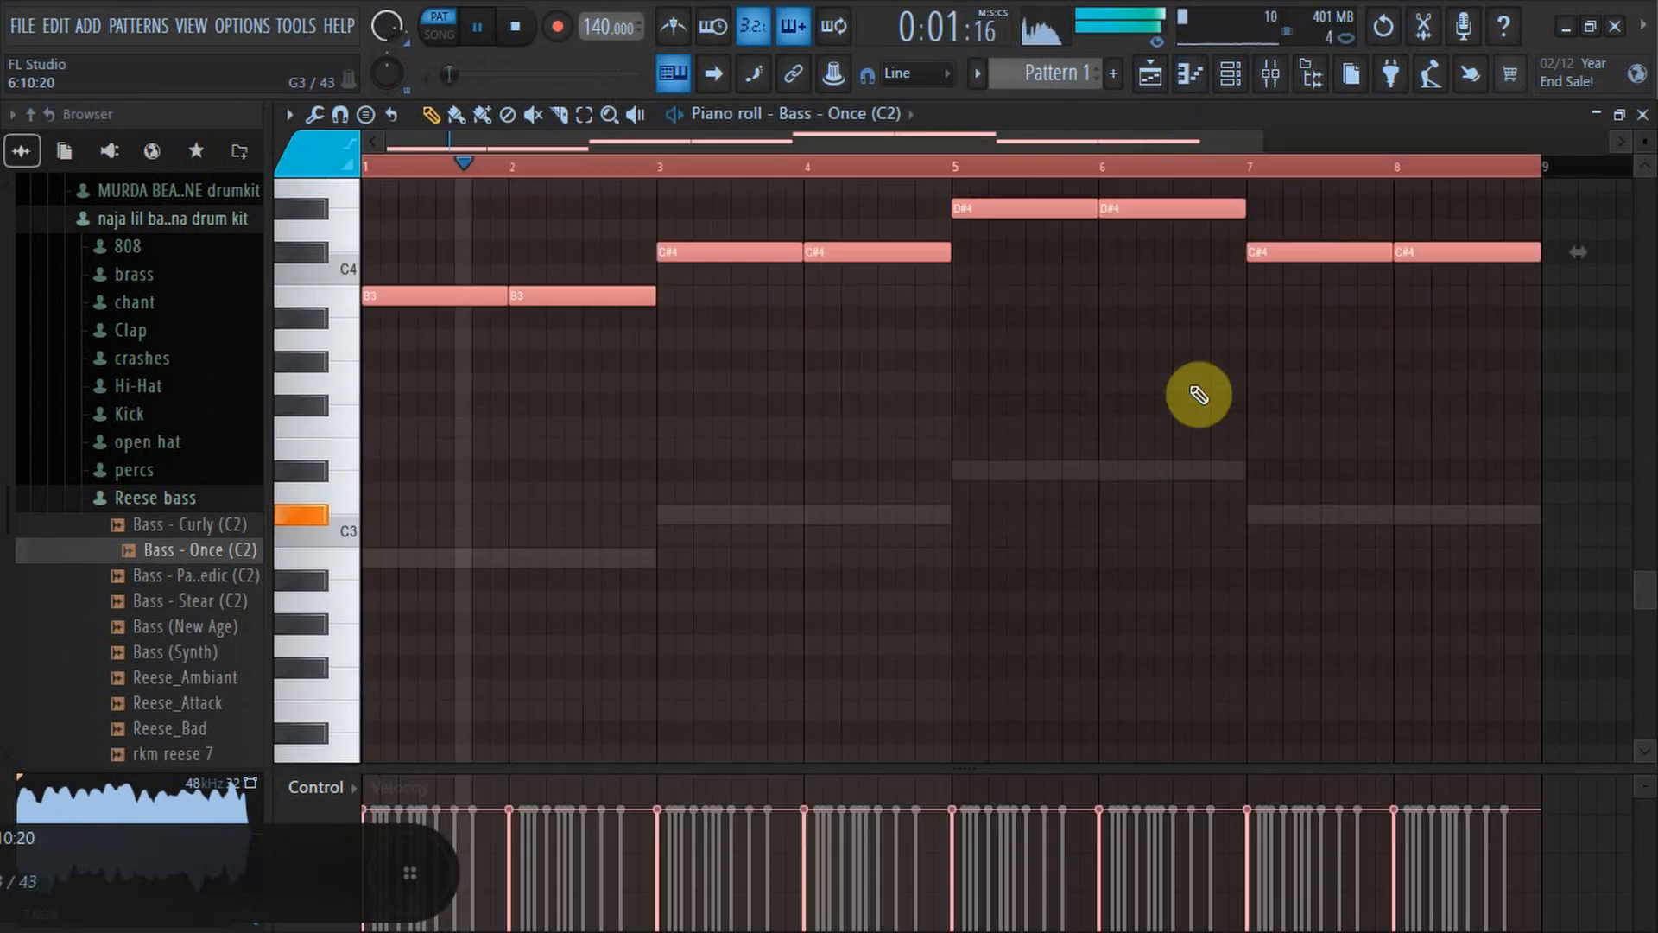
key(ctrl+Up)
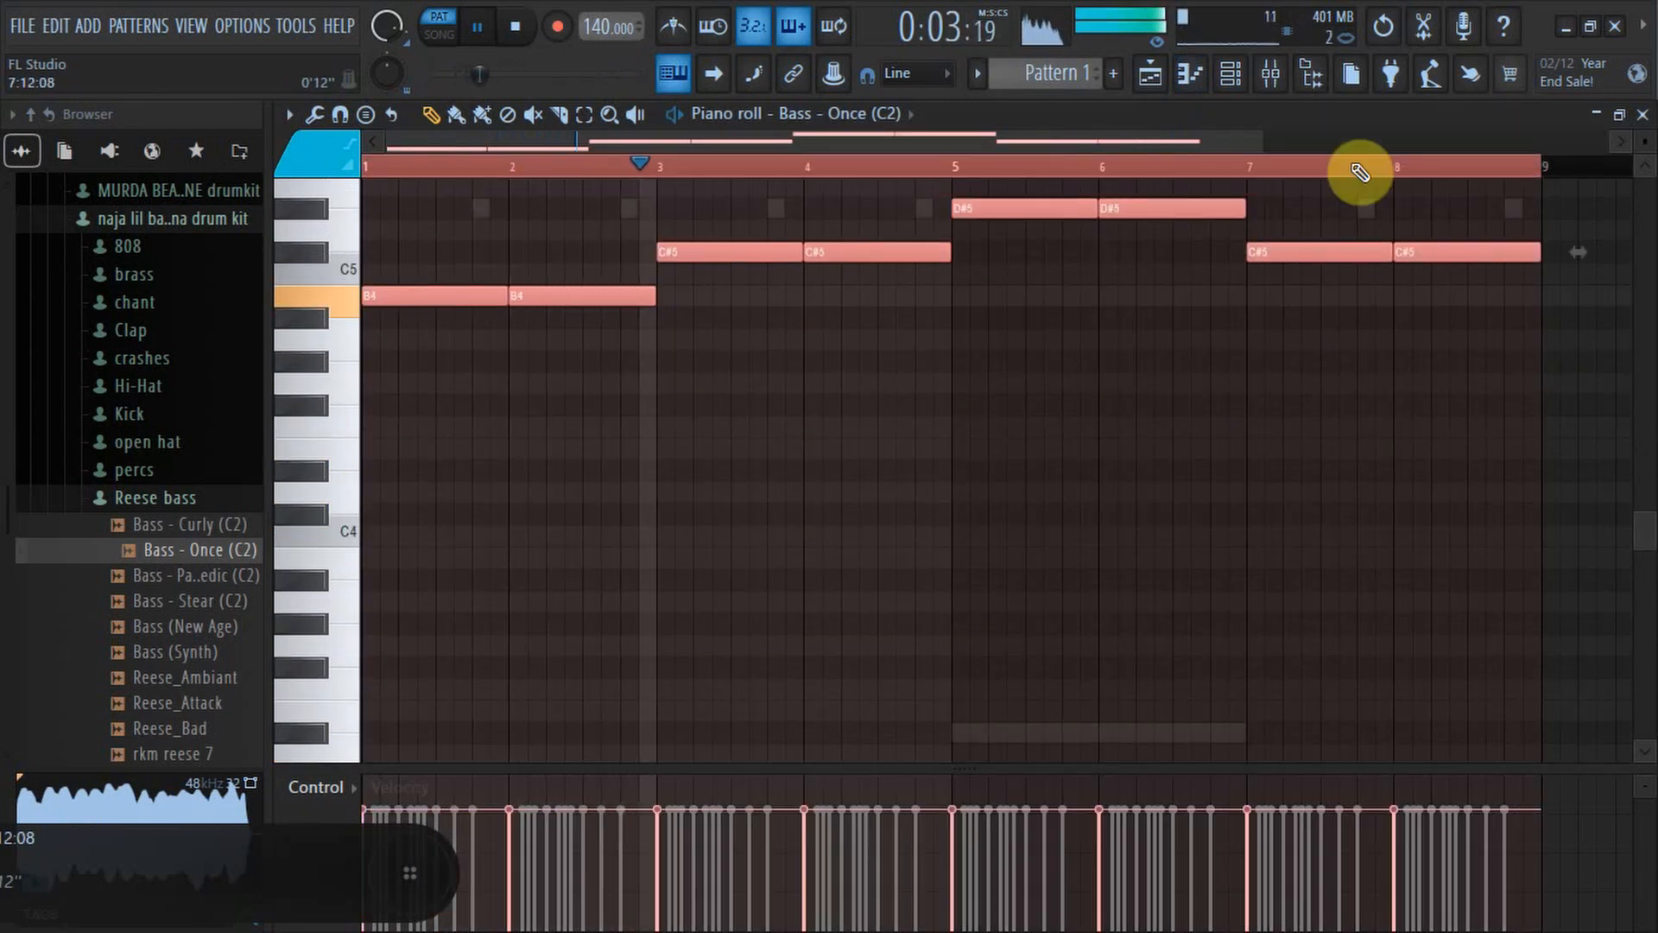
scroll(1128, 334, up, 2)
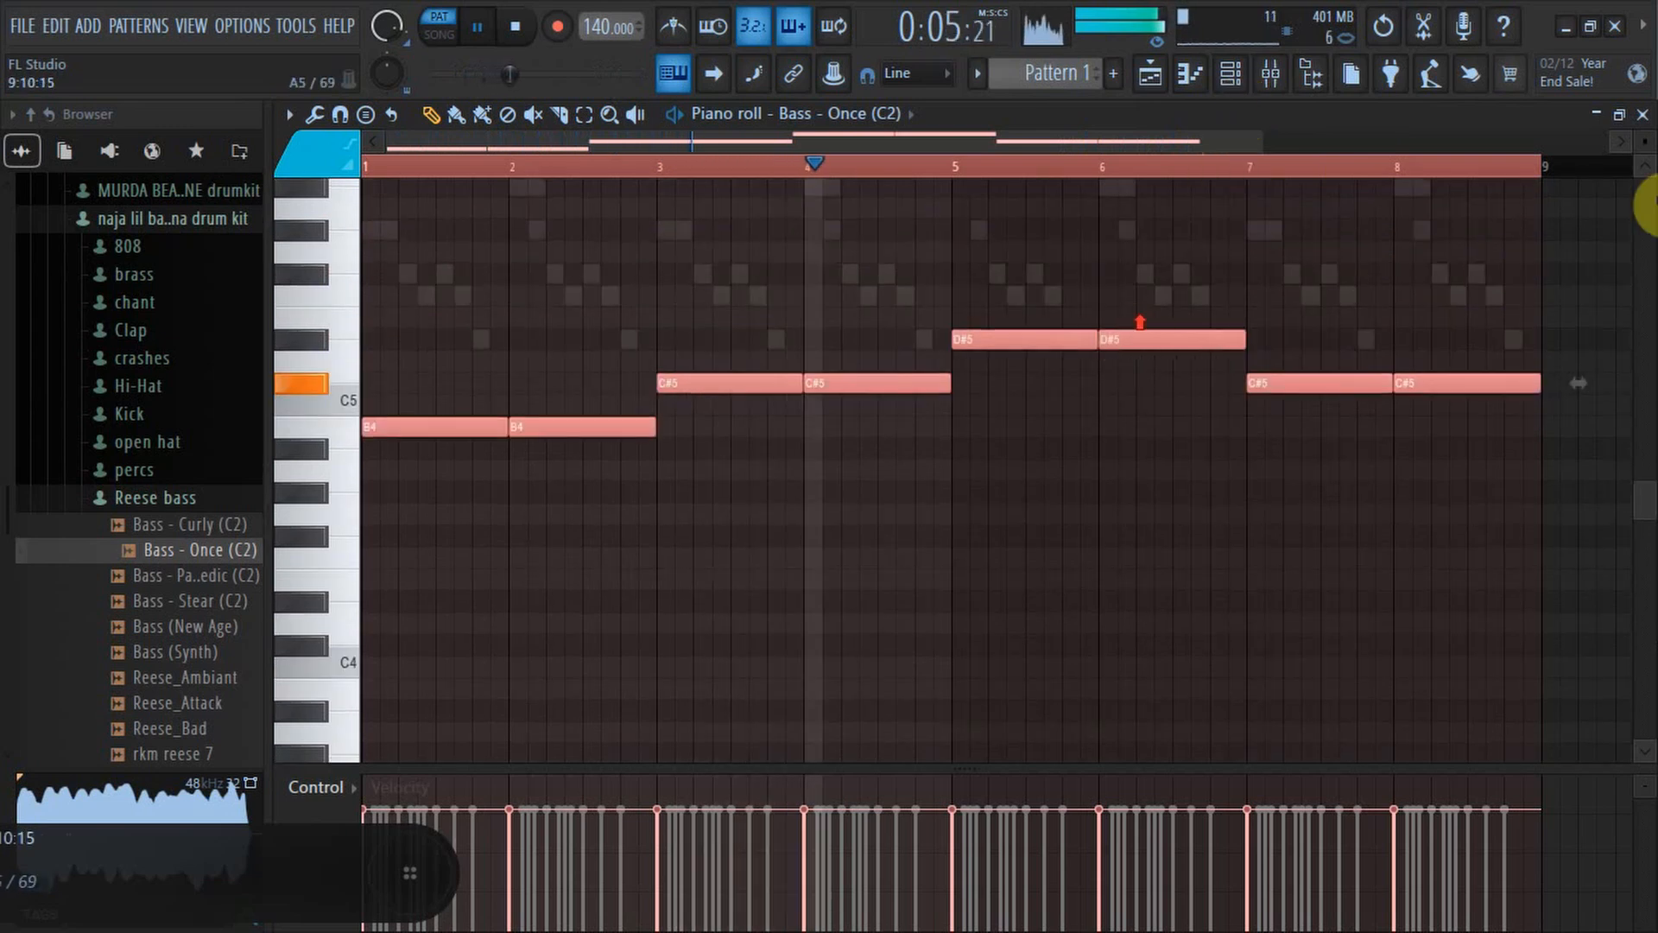
click(1639, 121)
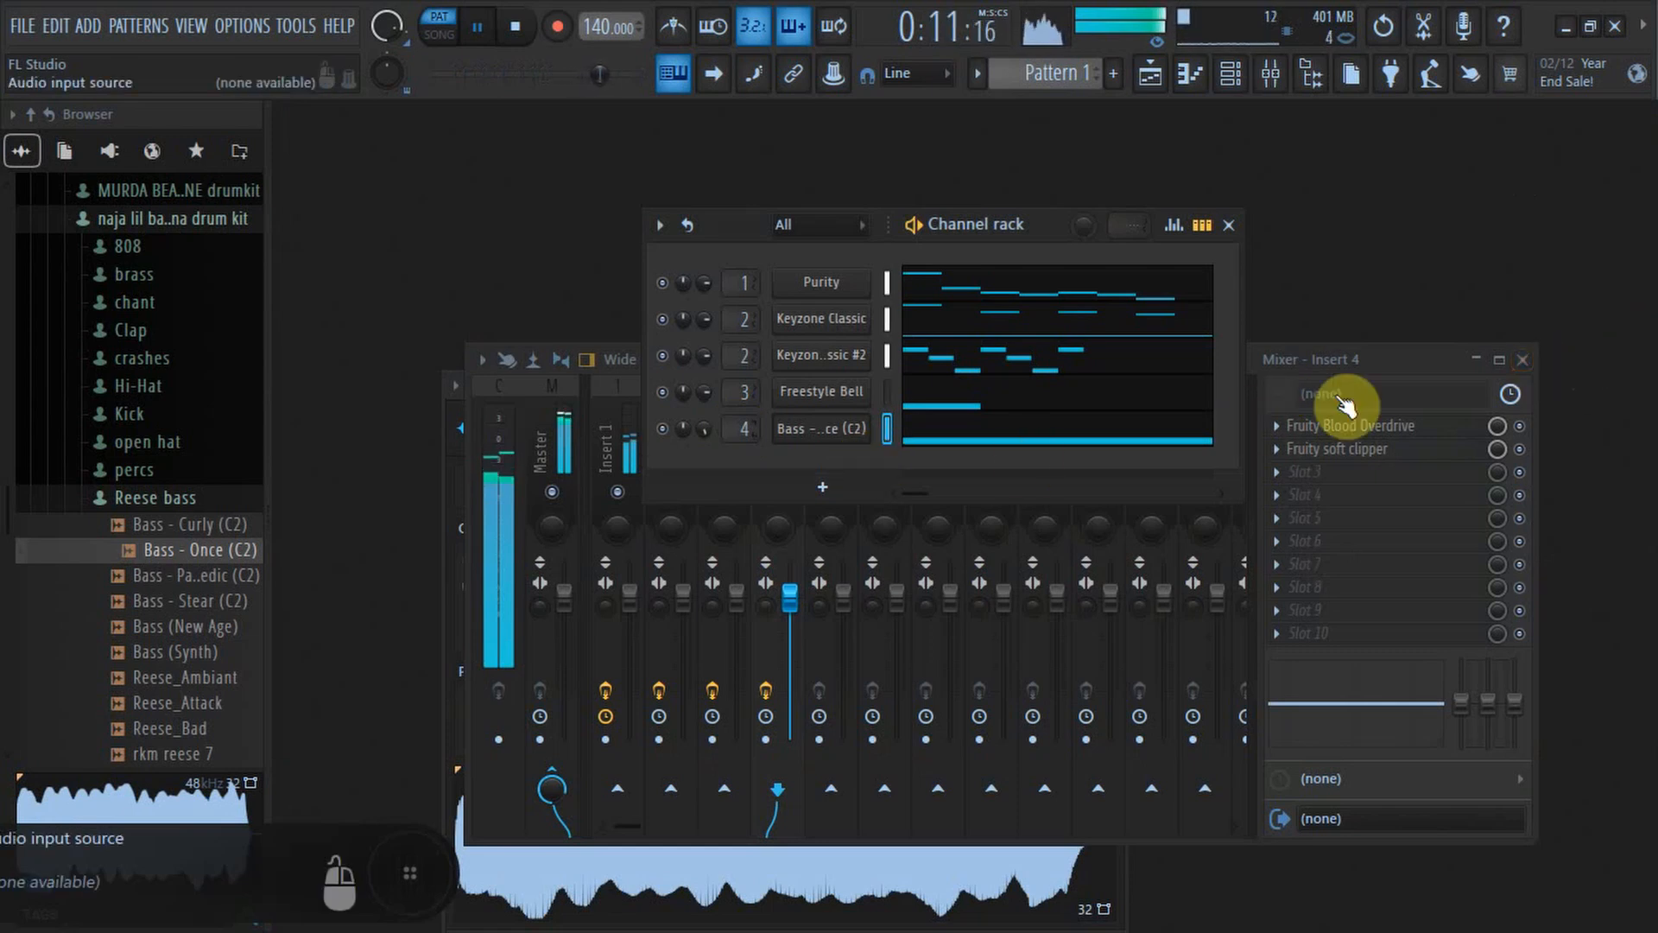
Insert Fruity Soft Clipper on the Master track, move it to the third effect slot, and close the effect and mixer windows.
click(570, 607)
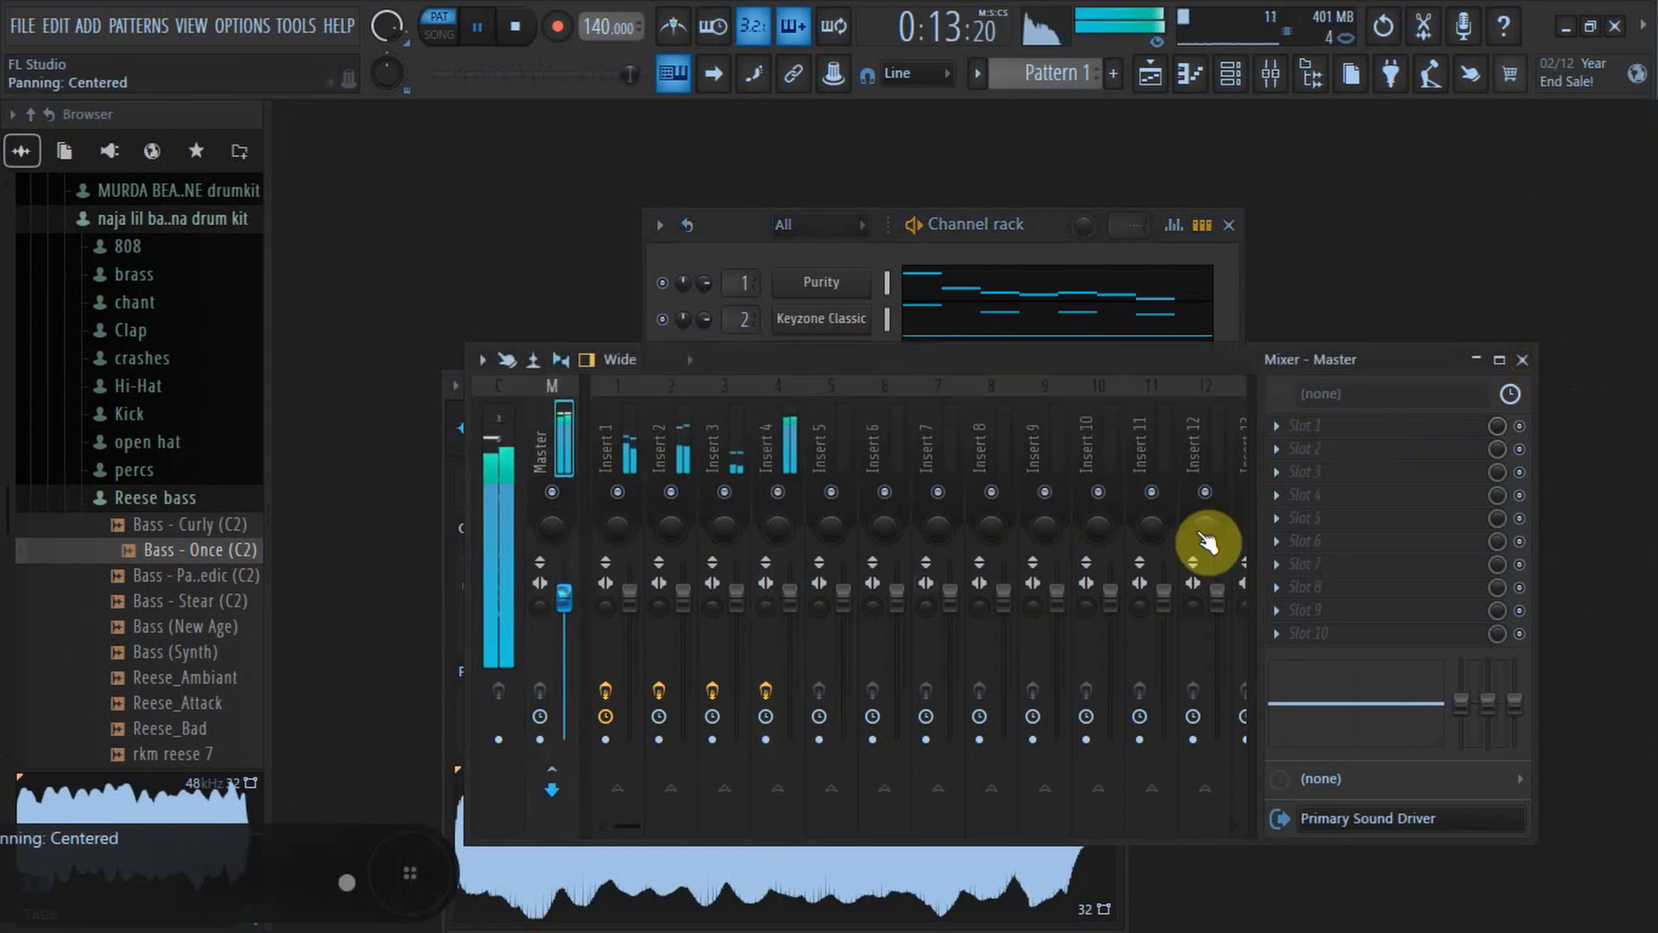
click(1298, 443)
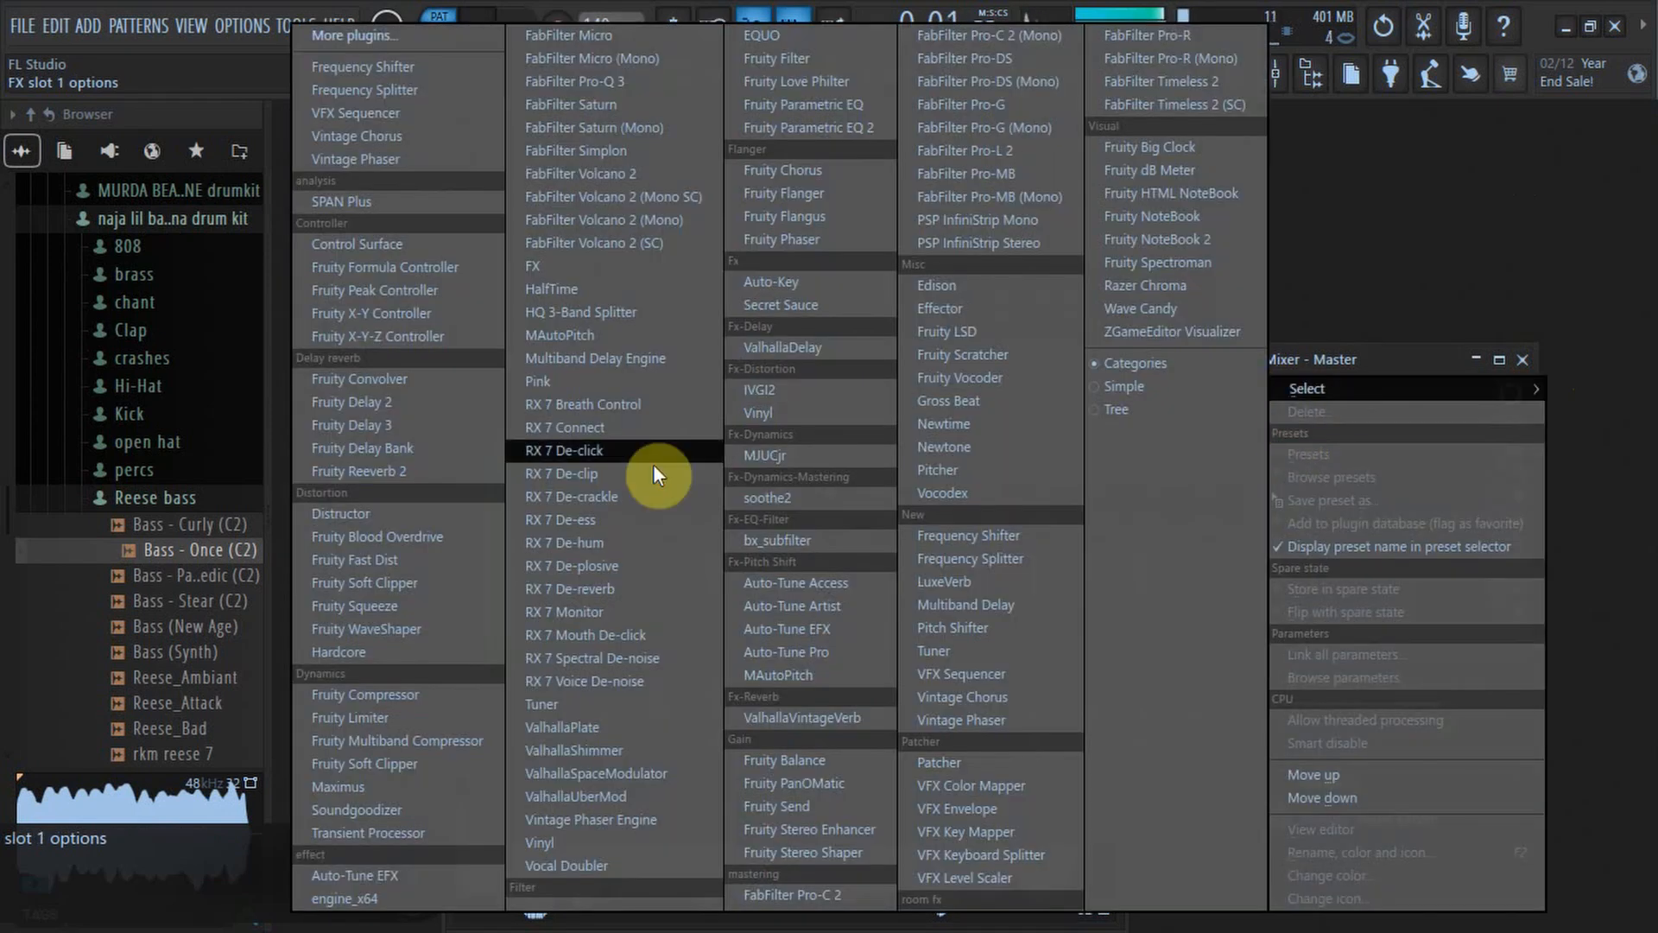
click(352, 583)
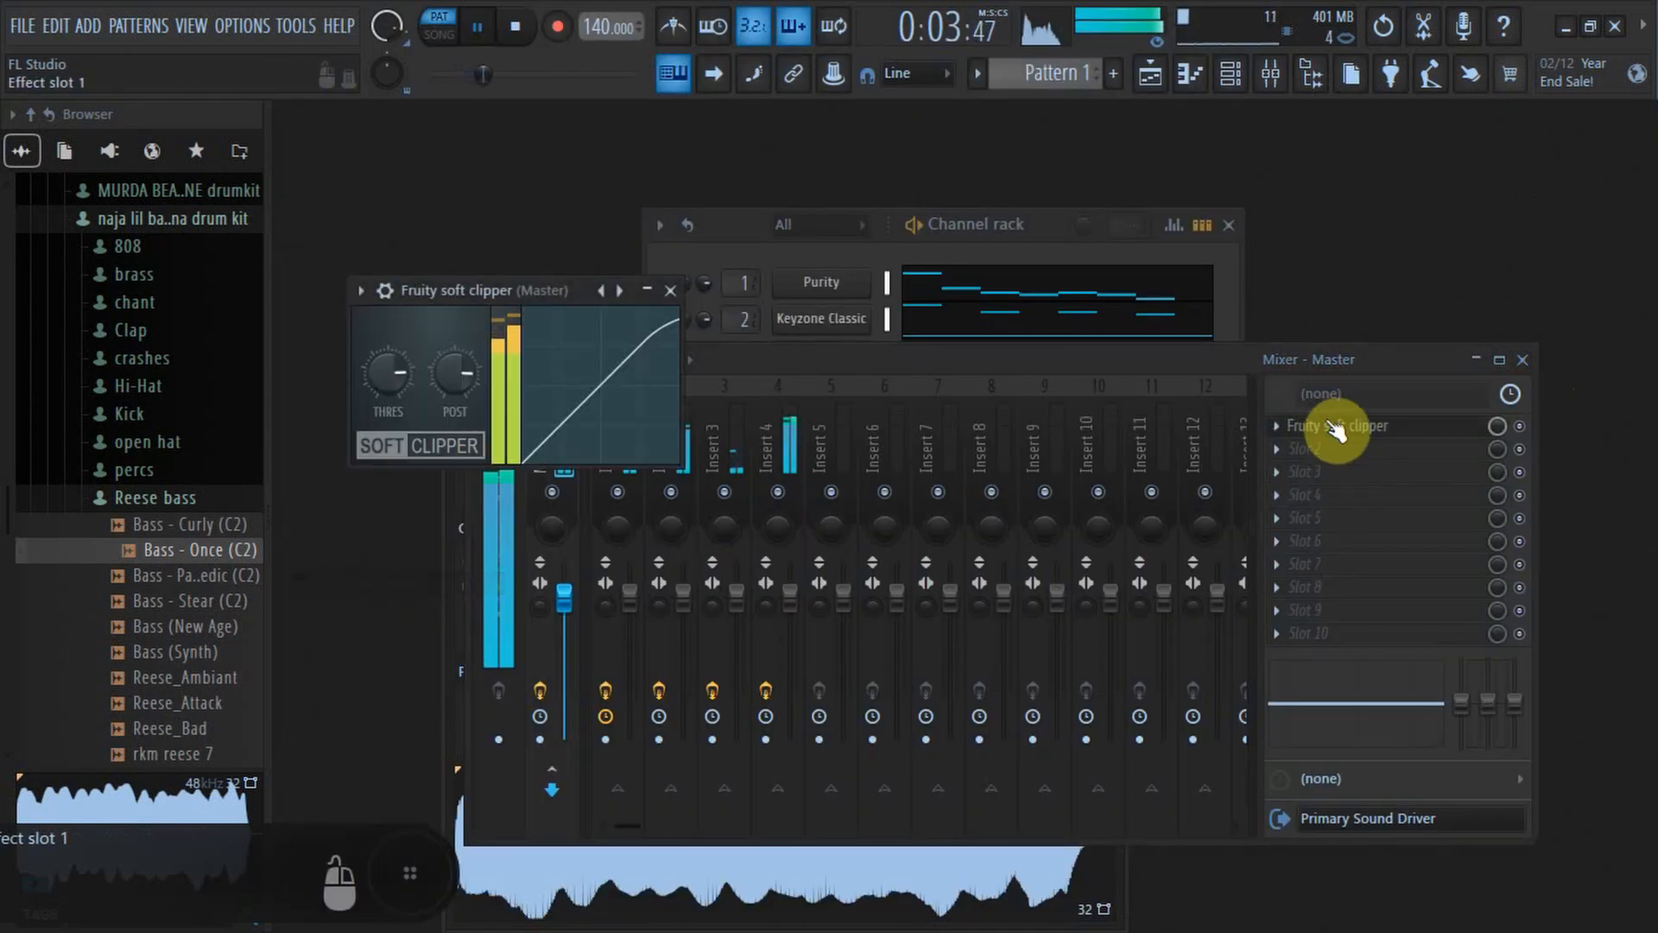
drag(1322, 428, 1340, 475)
click(671, 281)
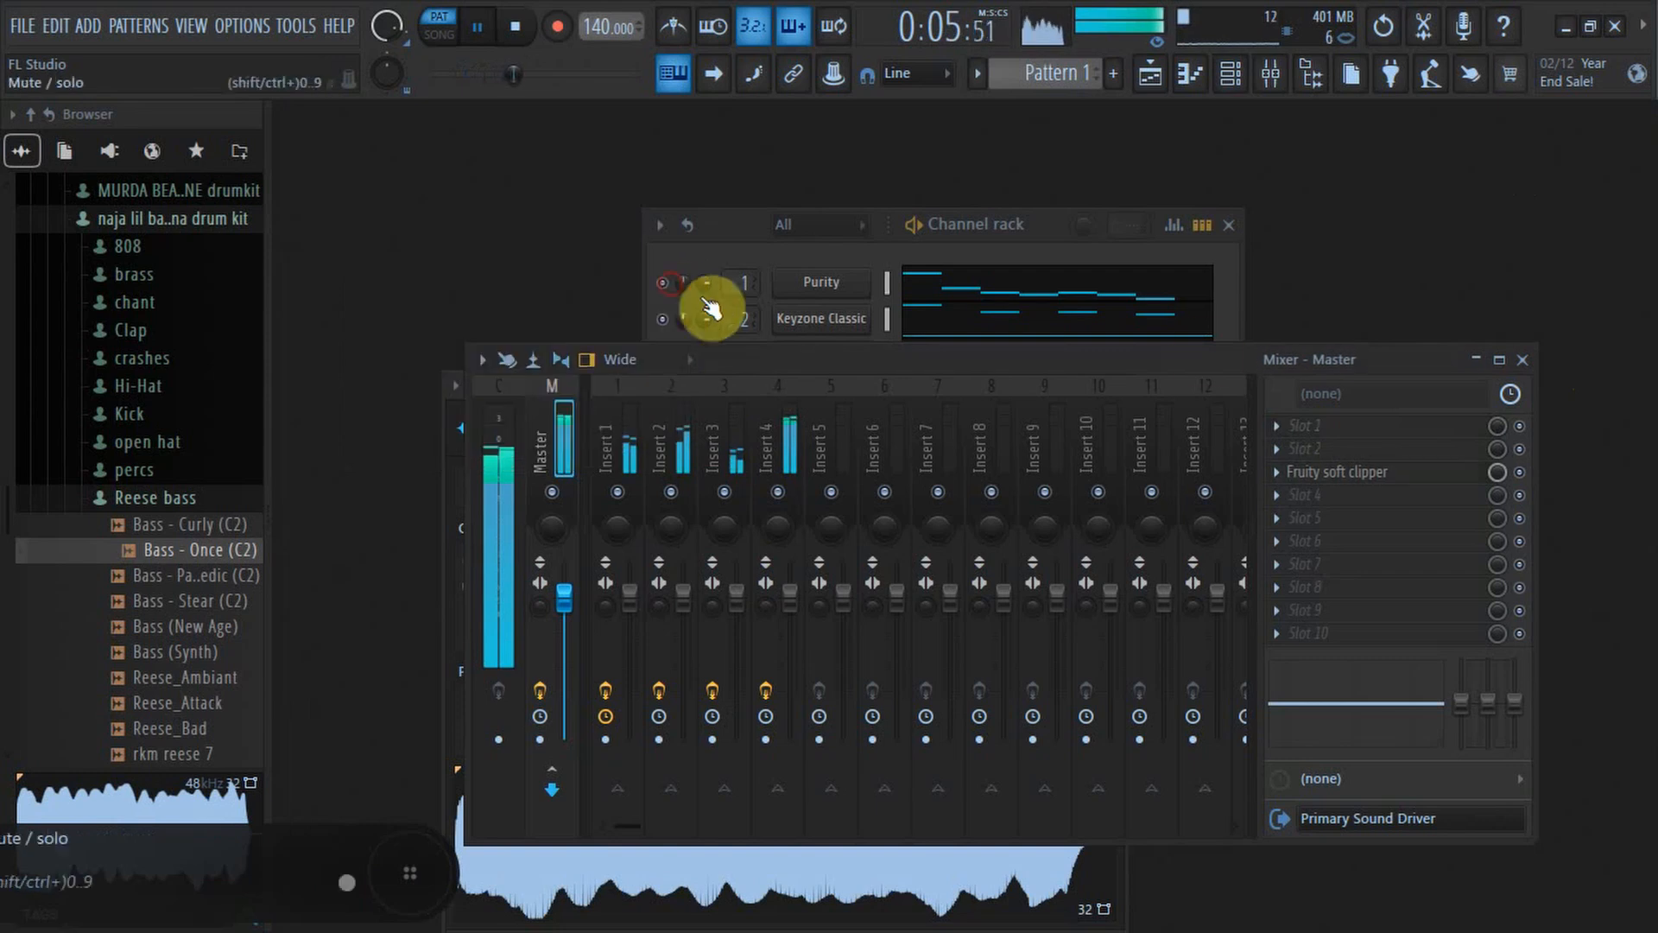
click(1522, 359)
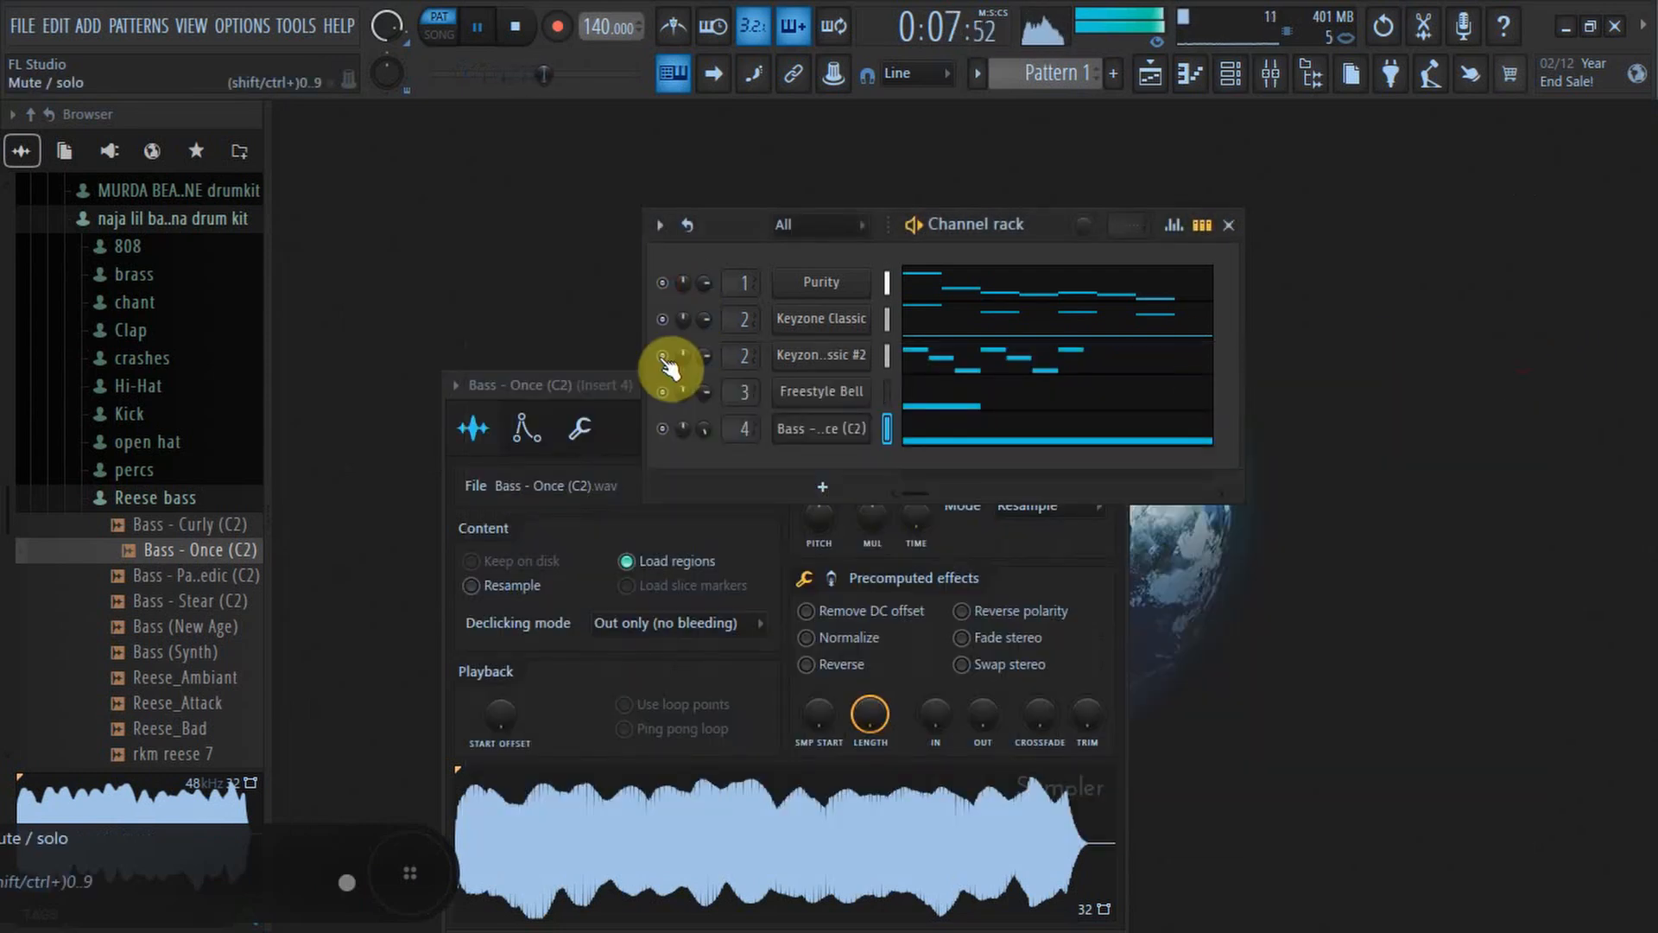
Set the Fruity Blood Overdrive pre amp on the Bass - Once (C2) mixer track to about 0.114 and close the open windows.
click(784, 429)
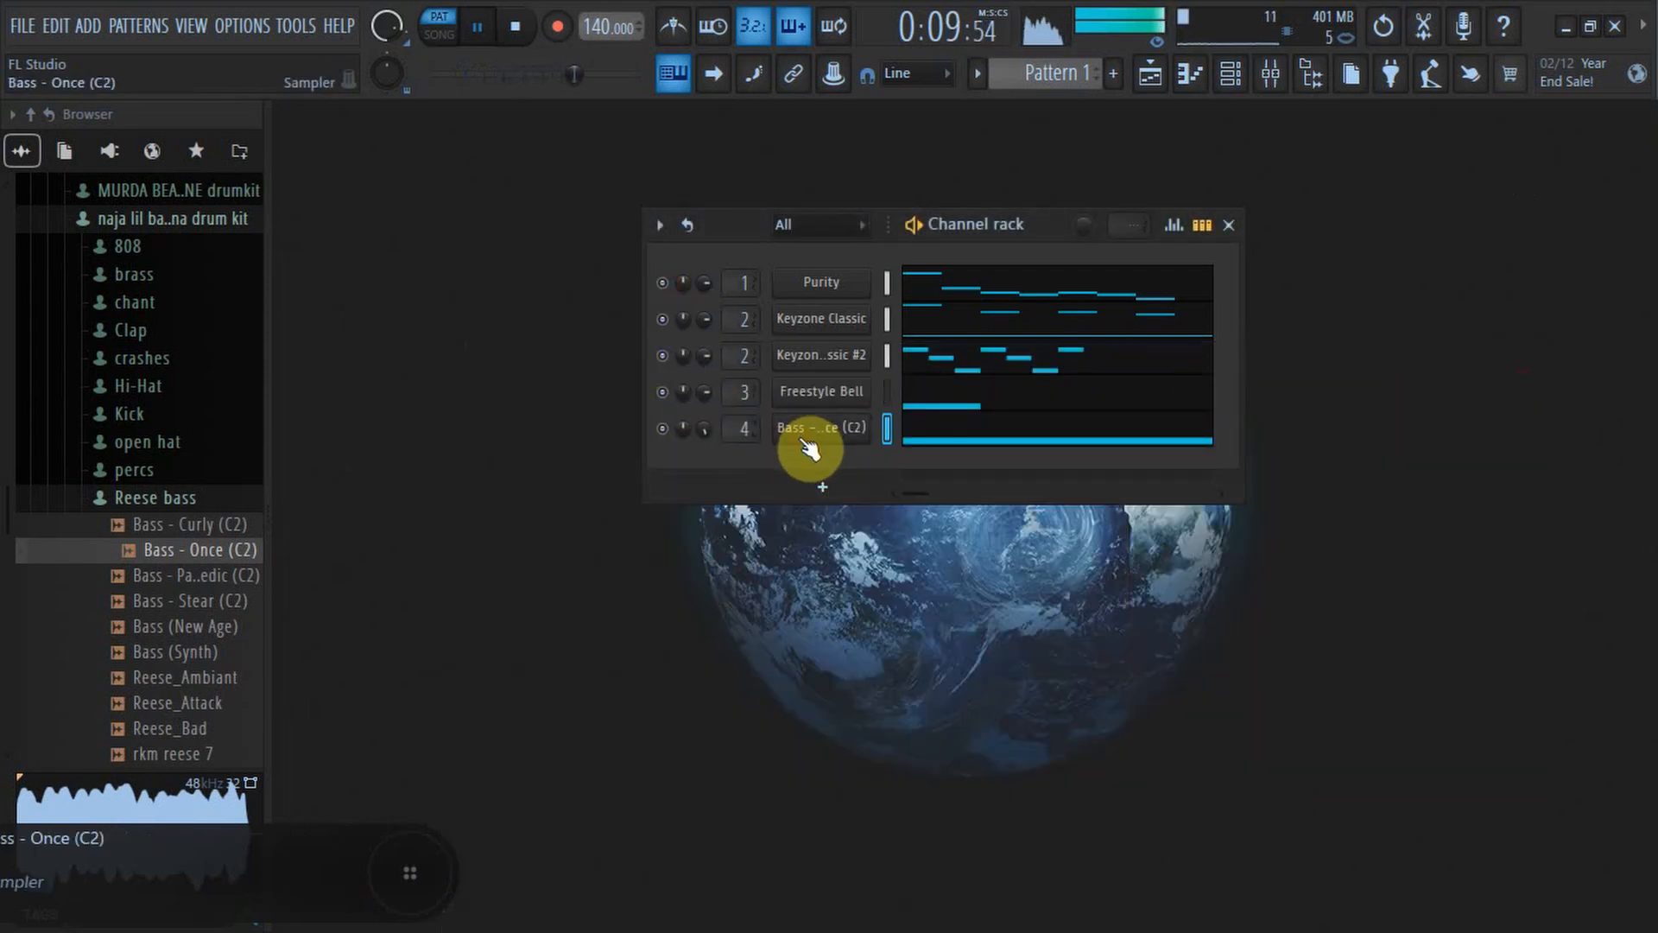
click(786, 429)
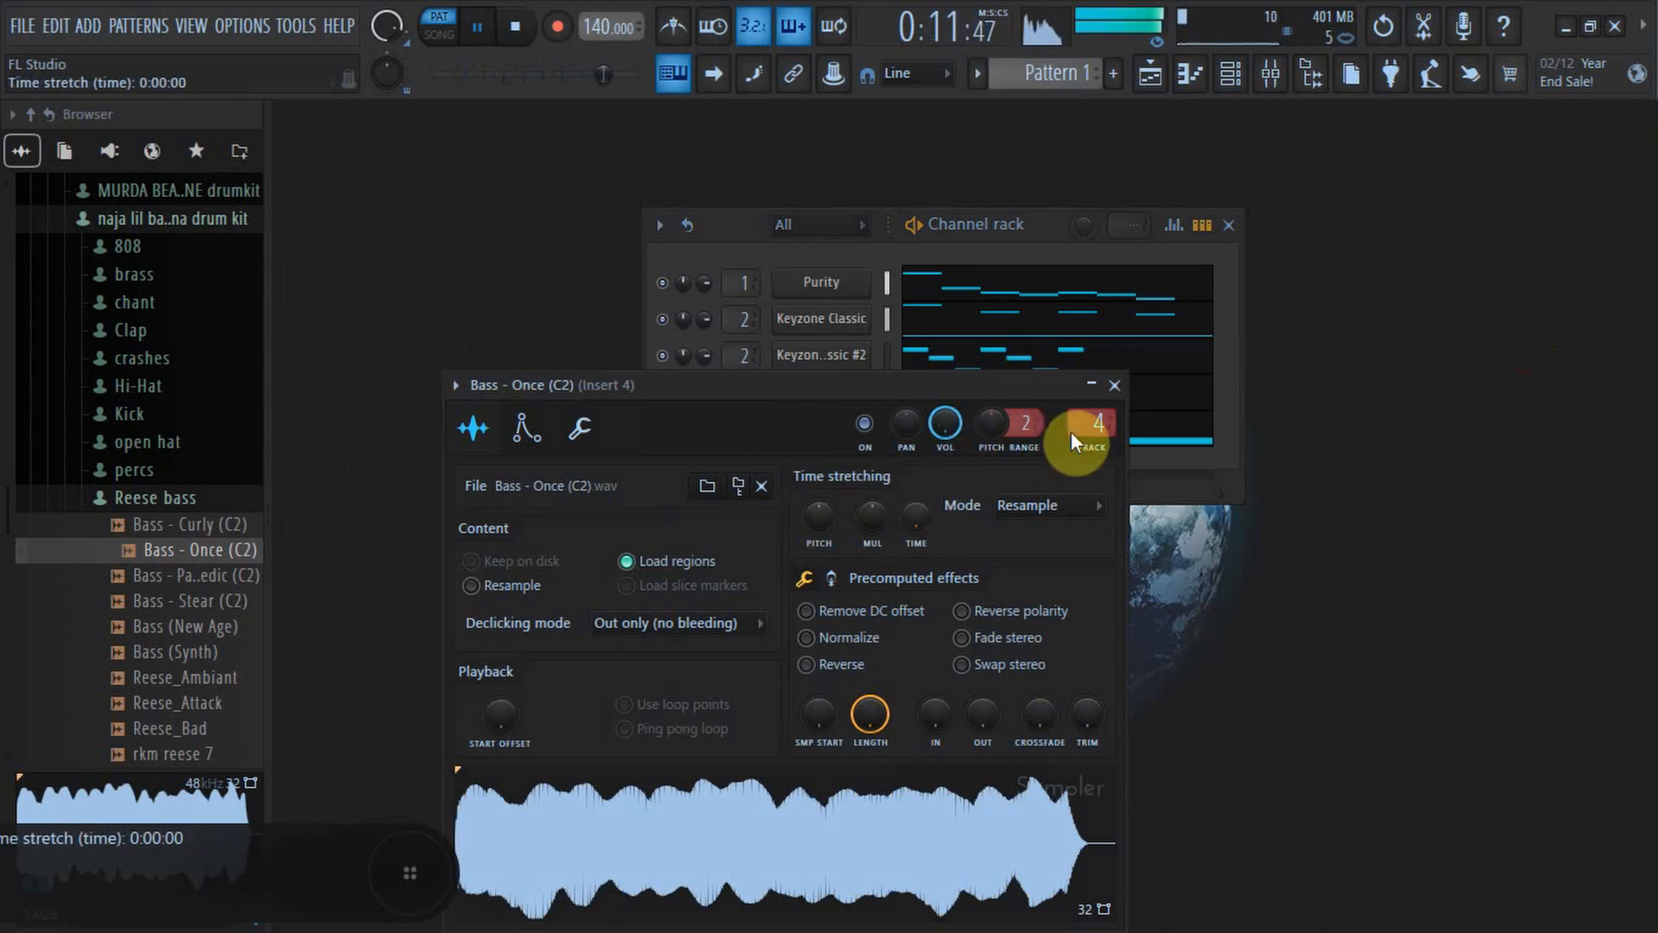
double_click(1092, 423)
click(1348, 427)
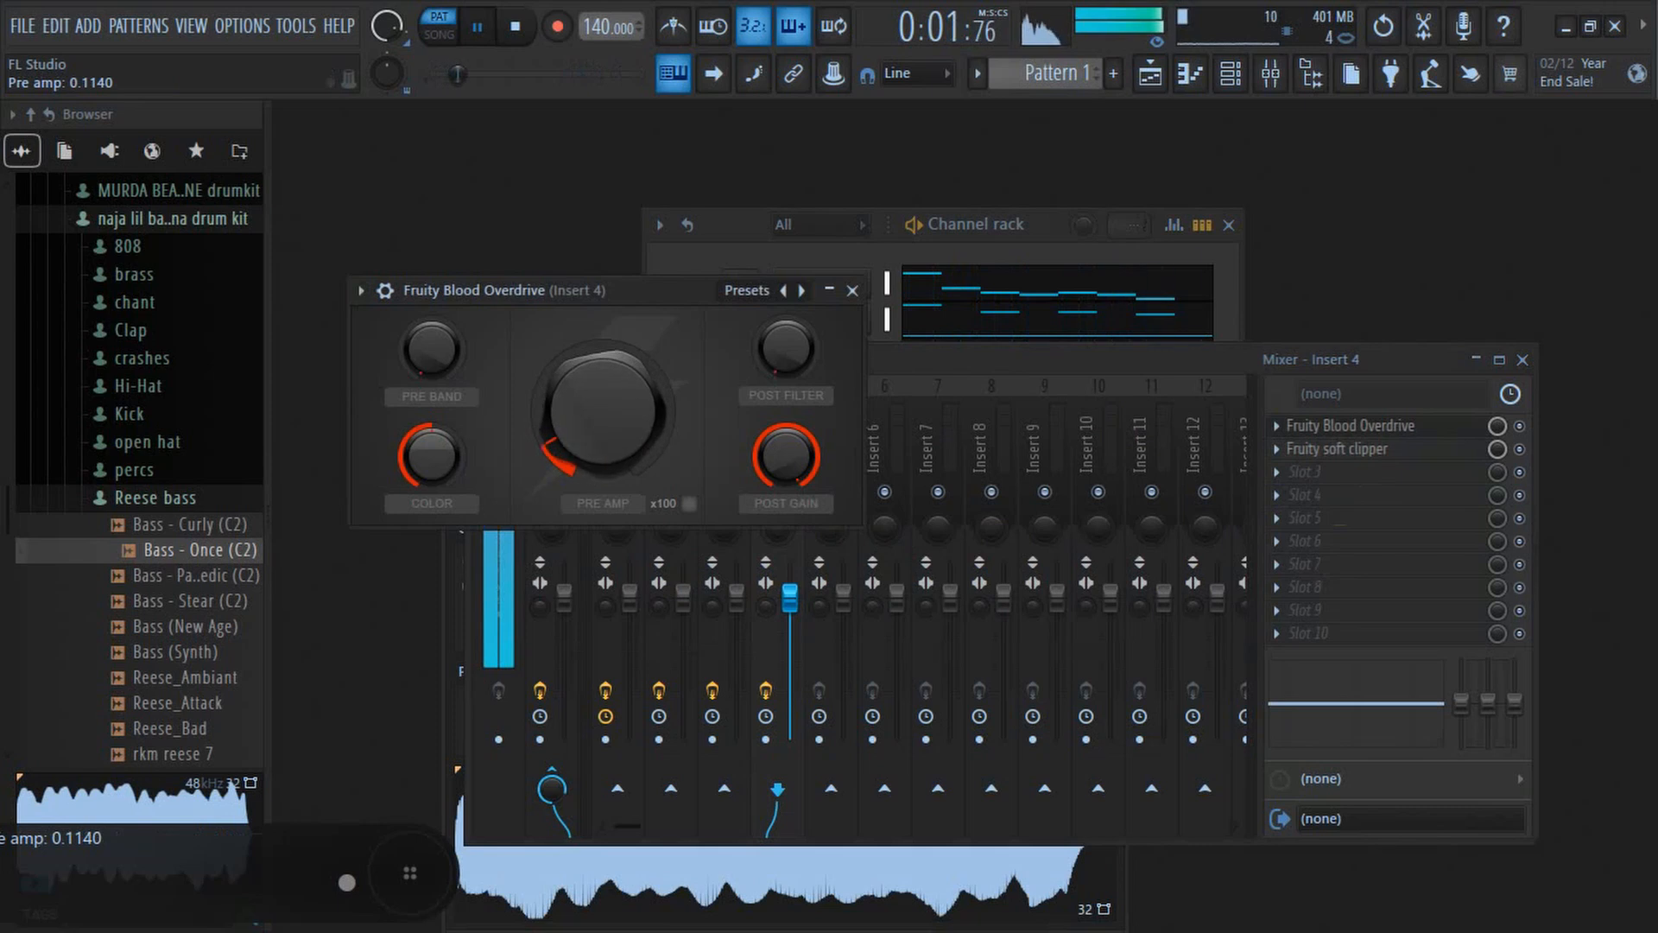
click(854, 294)
click(1525, 360)
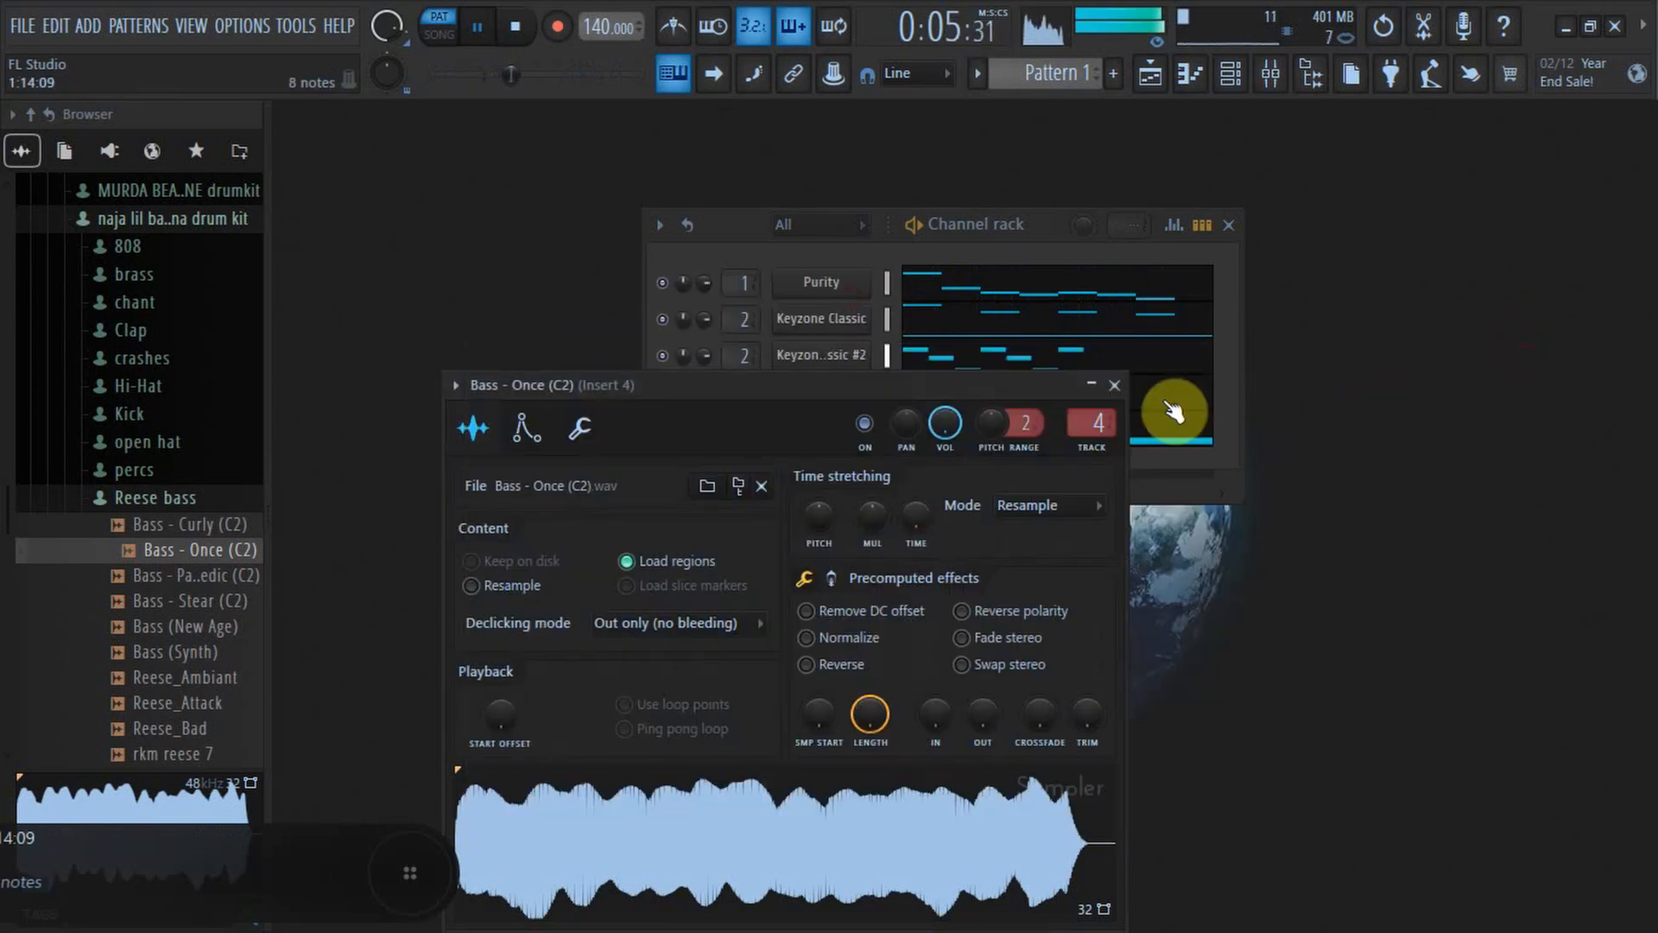
click(1104, 409)
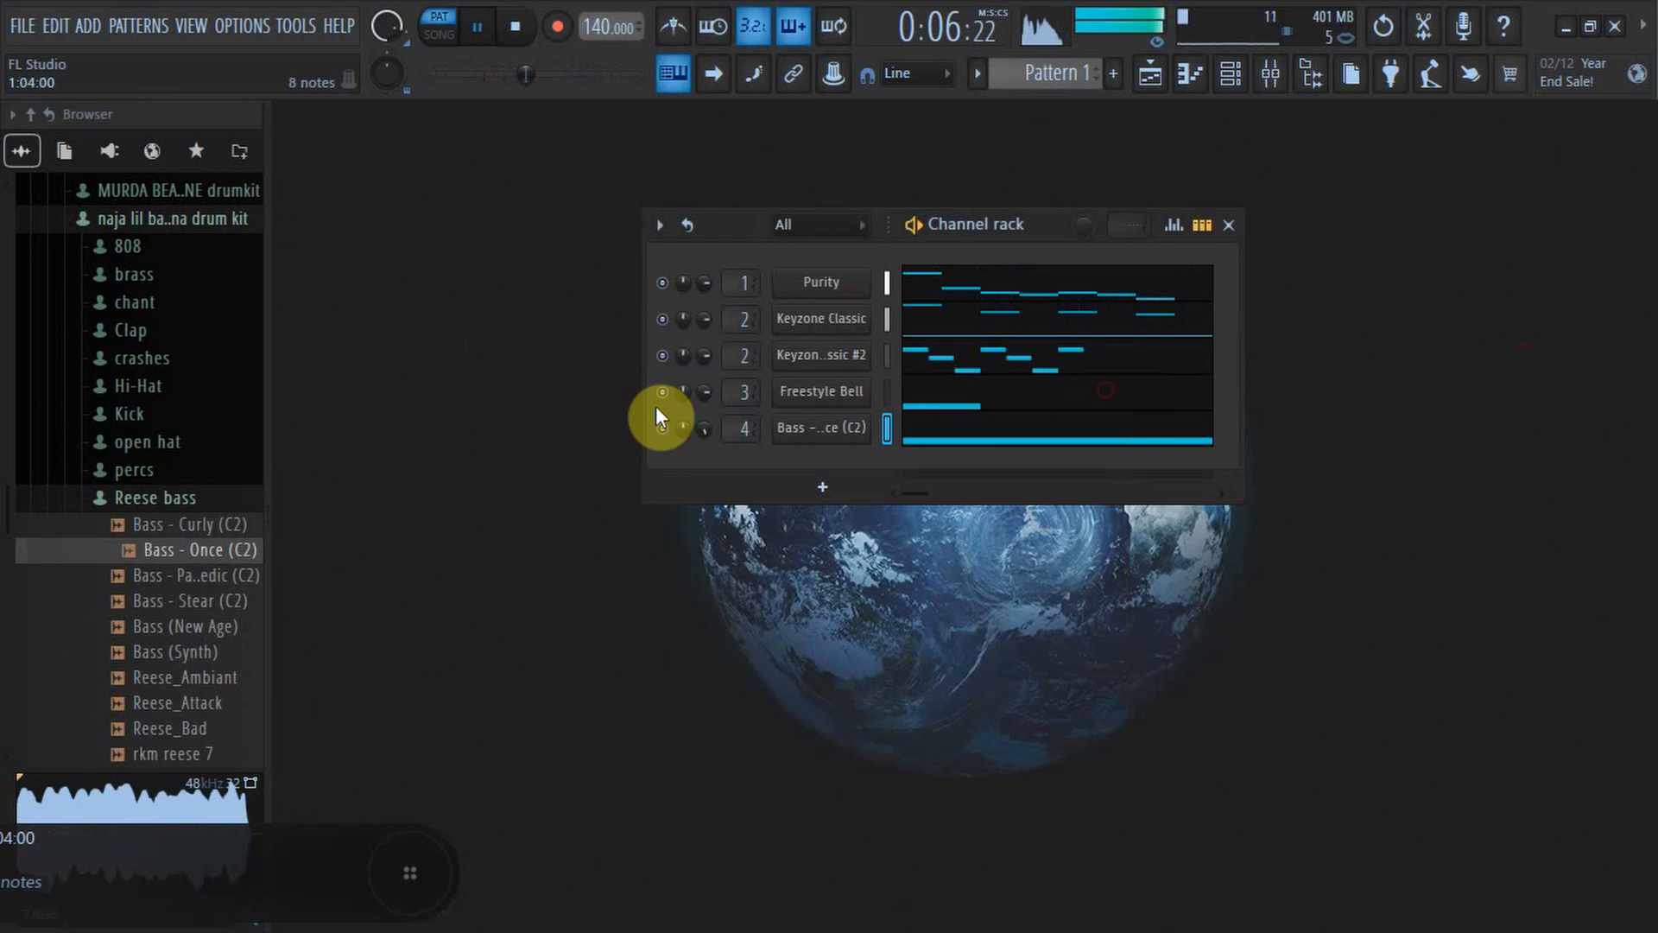
click(210, 501)
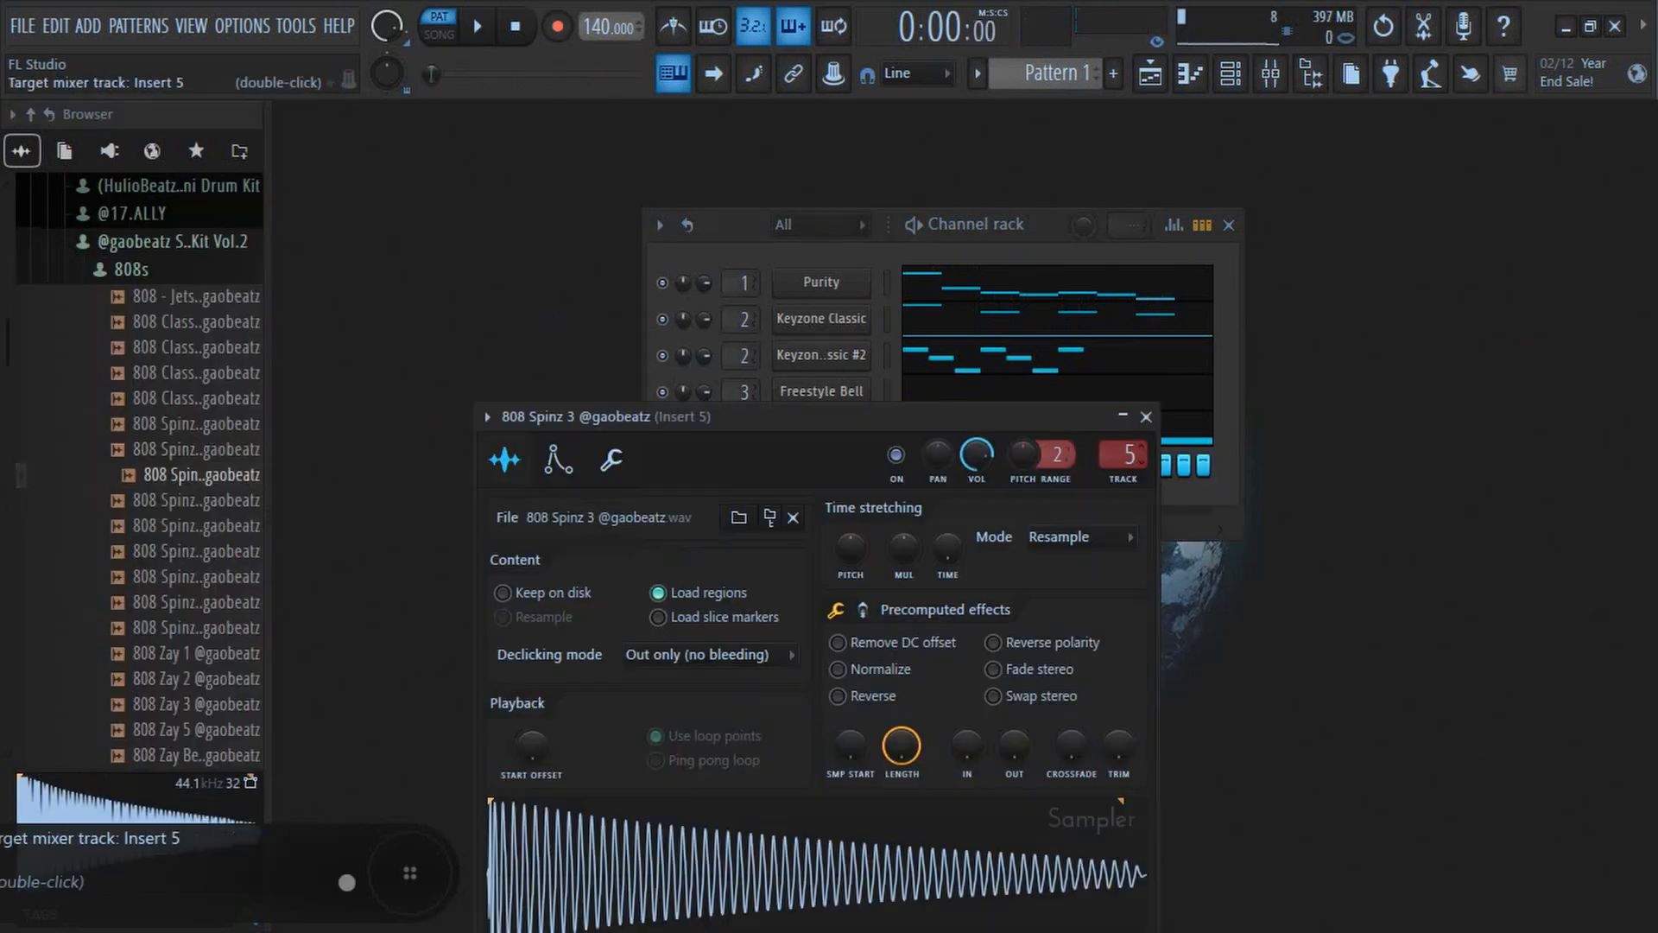
double_click(1123, 455)
click(1270, 442)
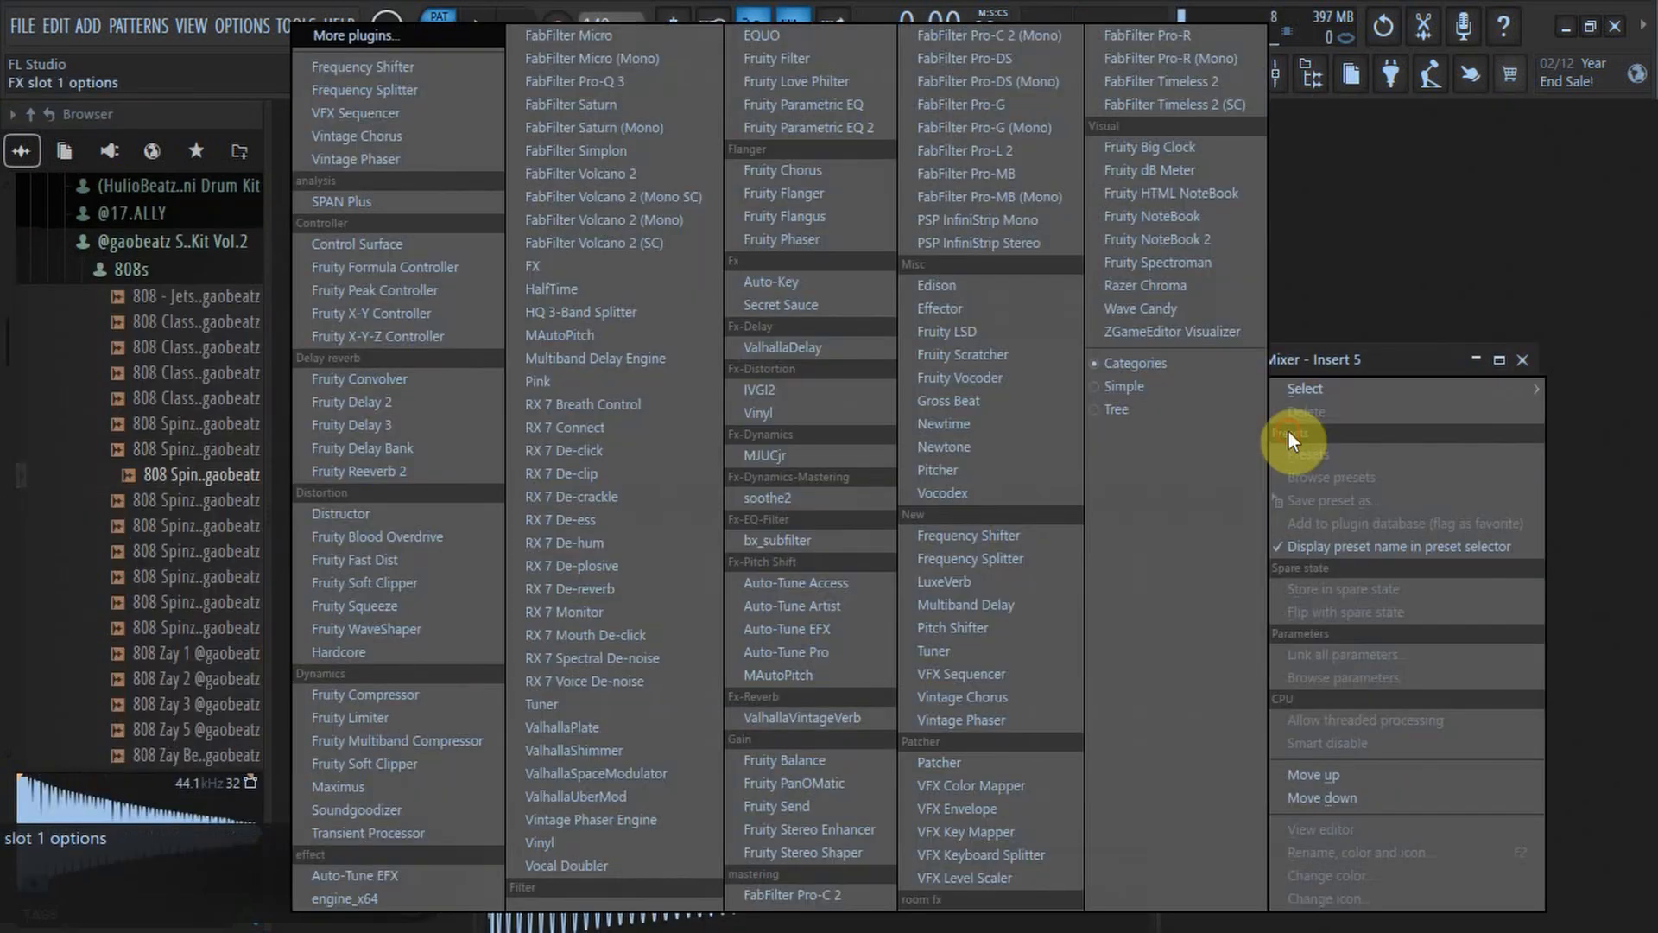
click(391, 536)
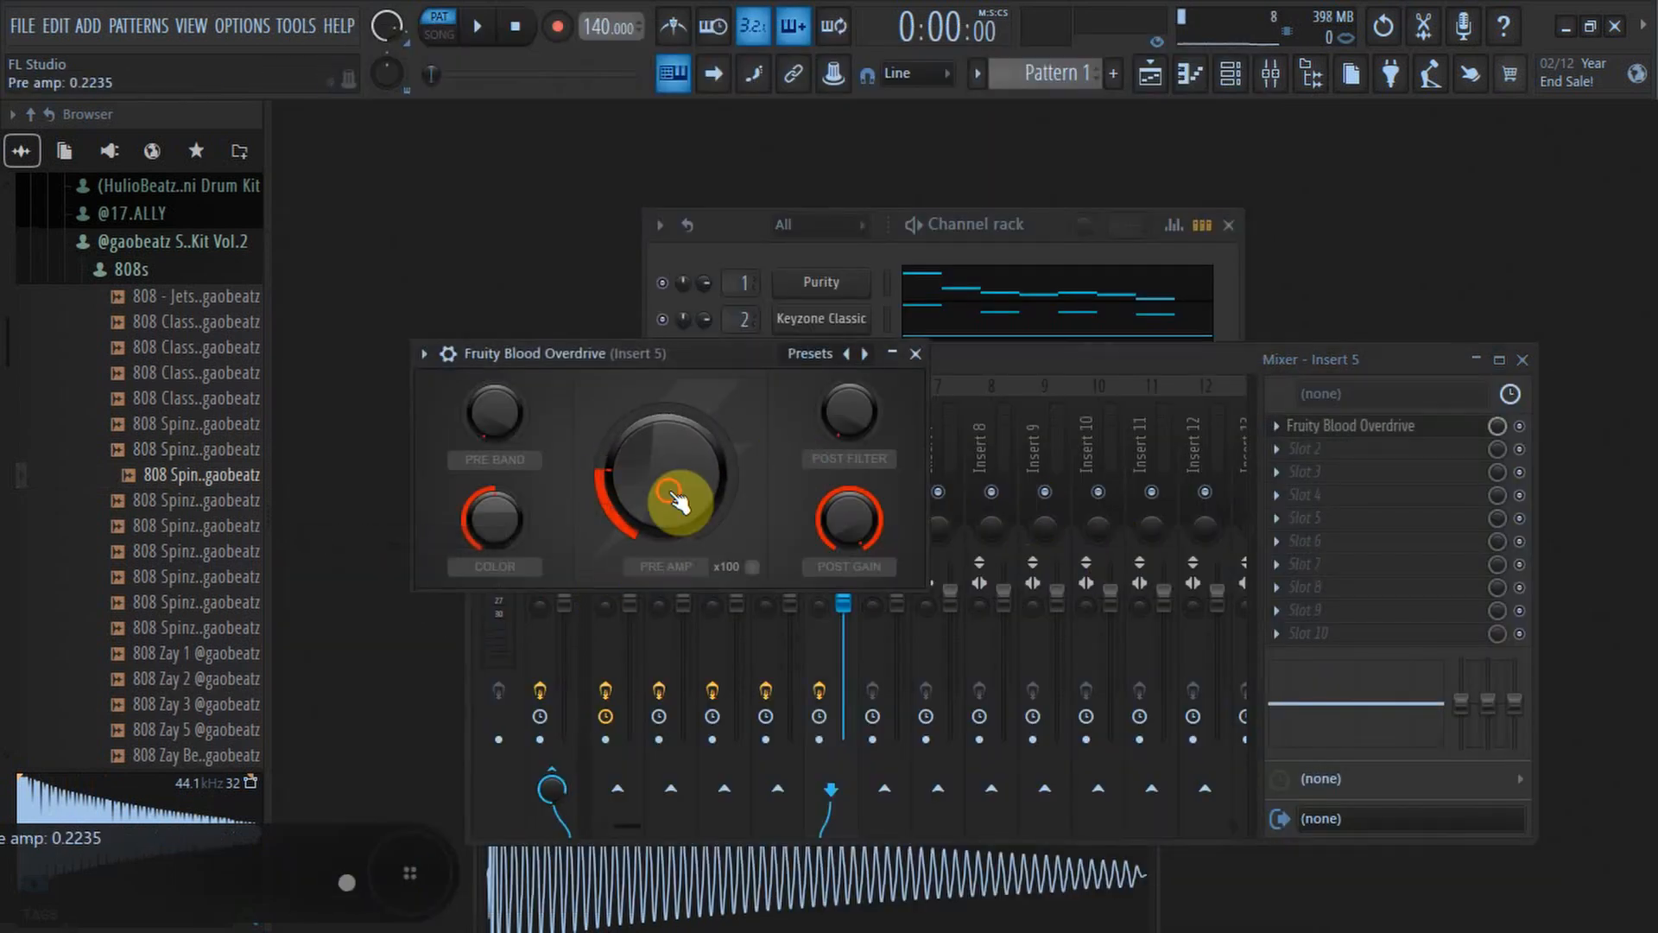
Insert Fruity Soft Clipper in the second effect slot of Insert 5 and close both effect windows.
click(1306, 448)
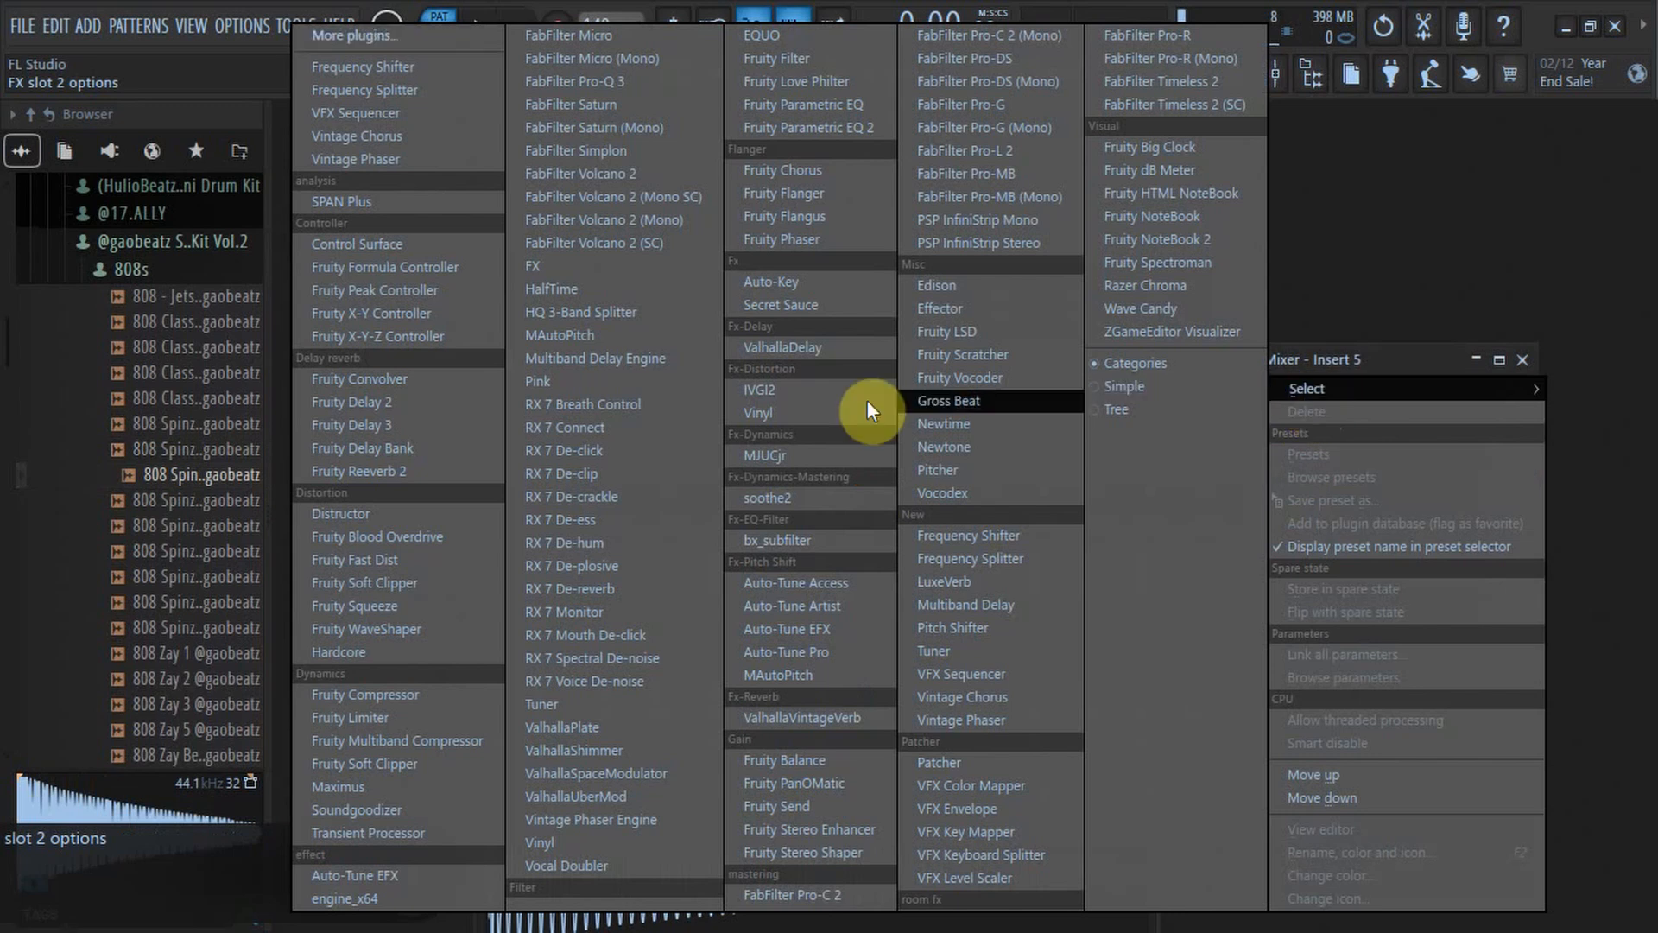
click(403, 584)
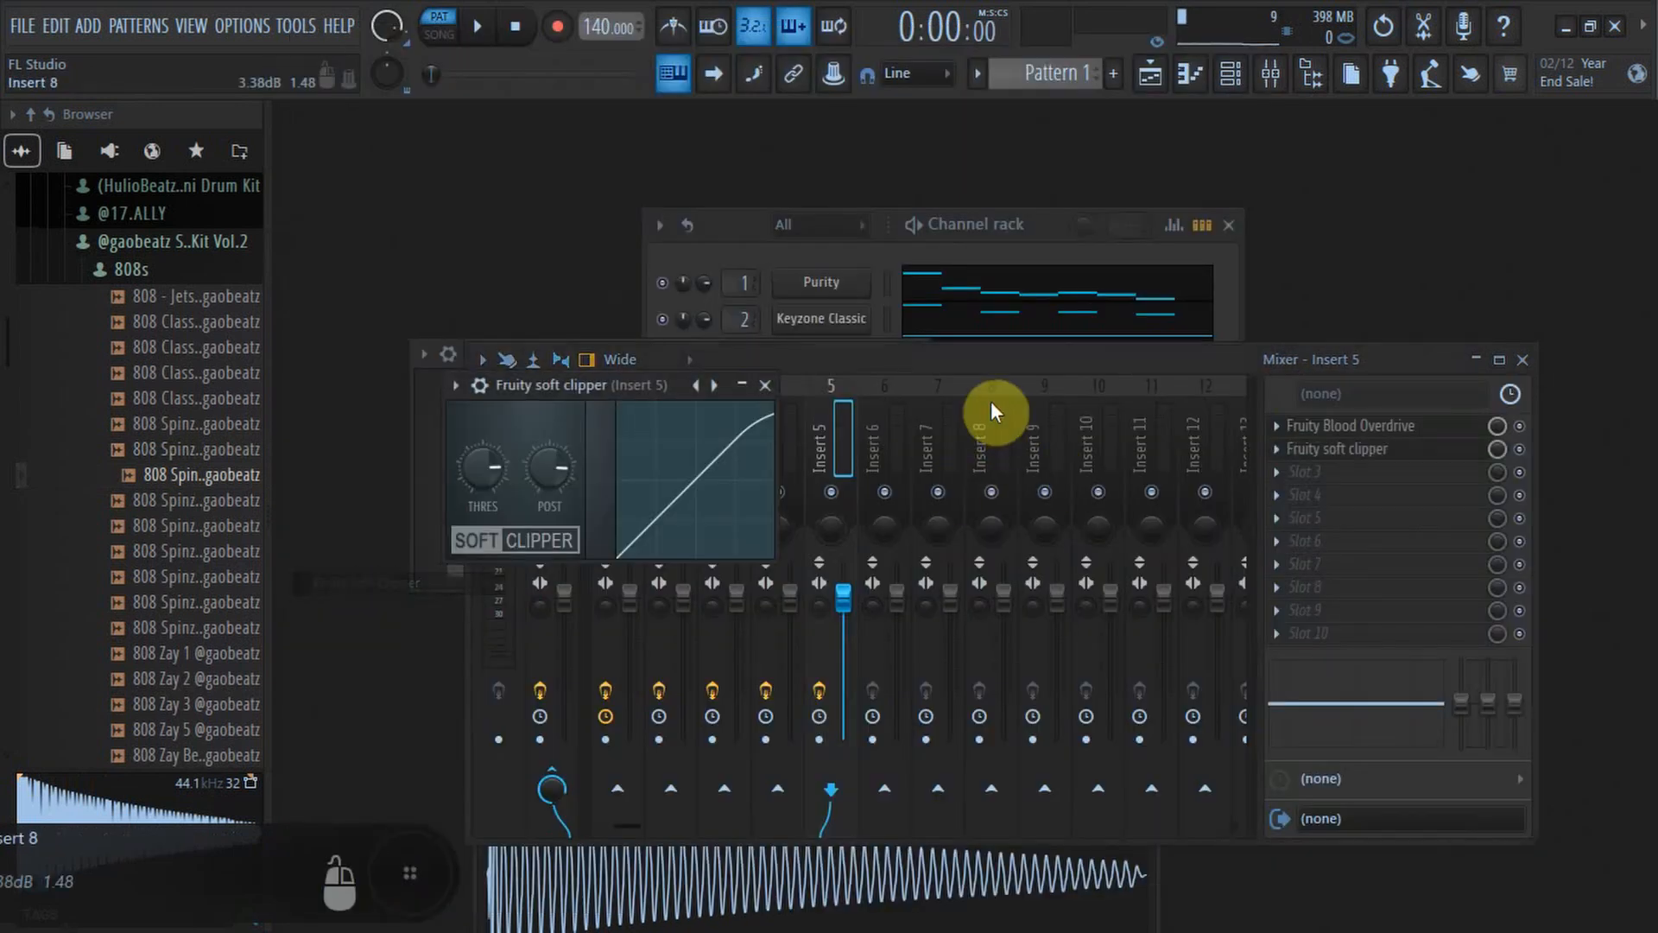
click(764, 385)
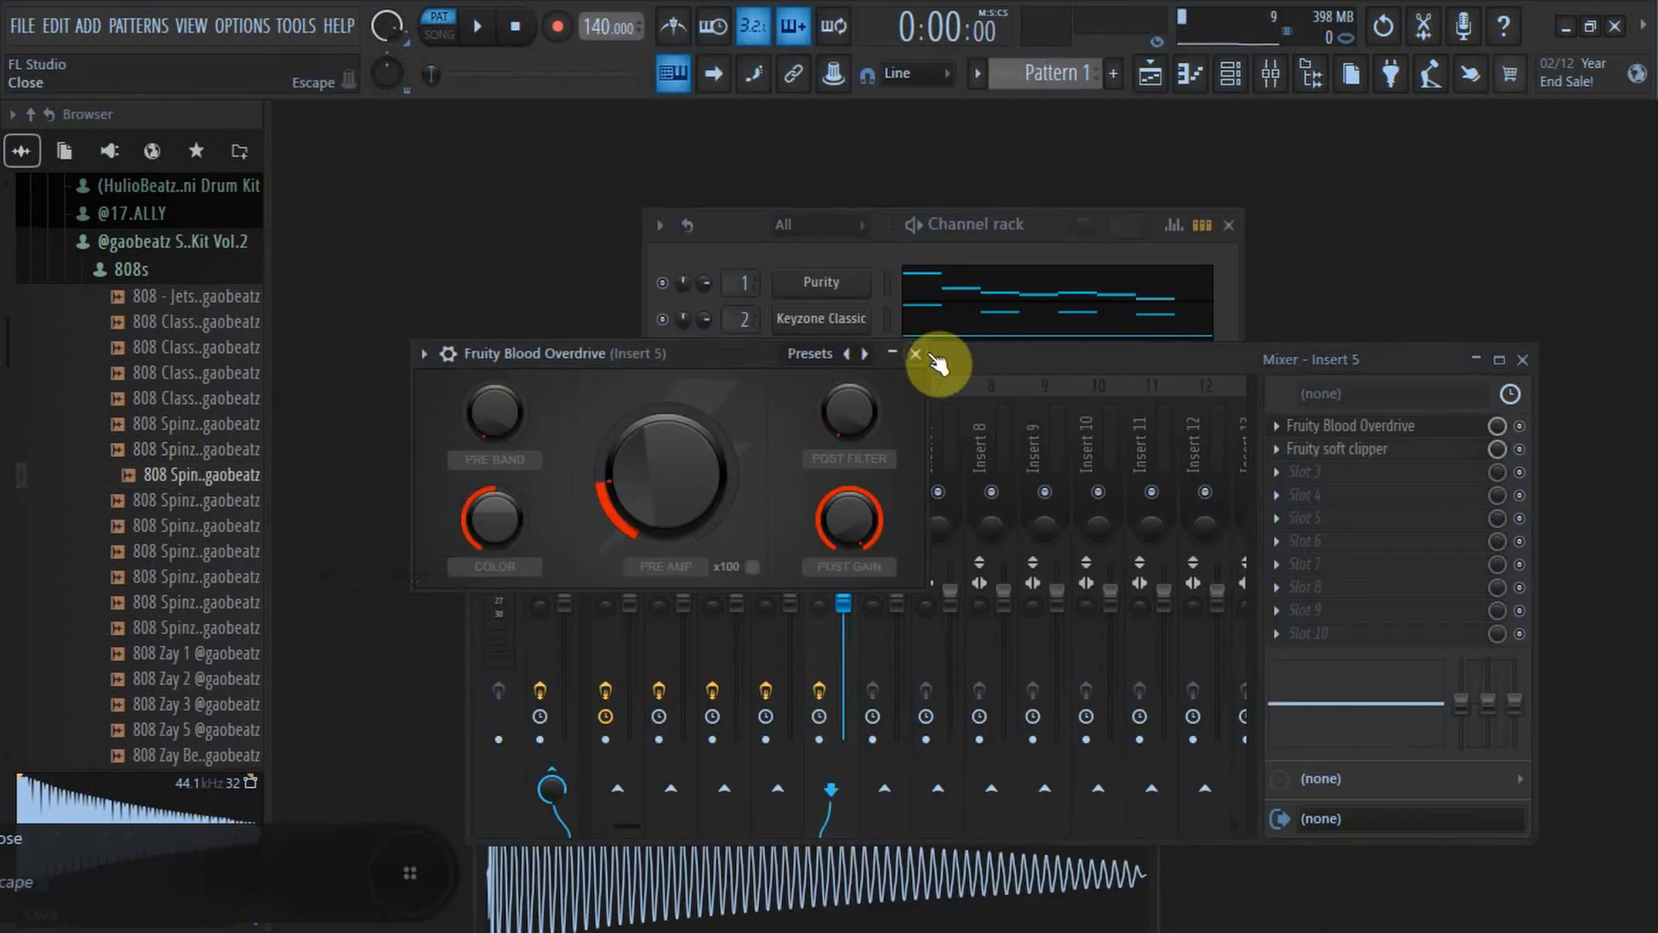
click(931, 353)
click(988, 255)
Review the 808 Spinz 3 sampler's precomputed effects, toggle its Use loop points option, and close the sampler and mixer.
click(821, 466)
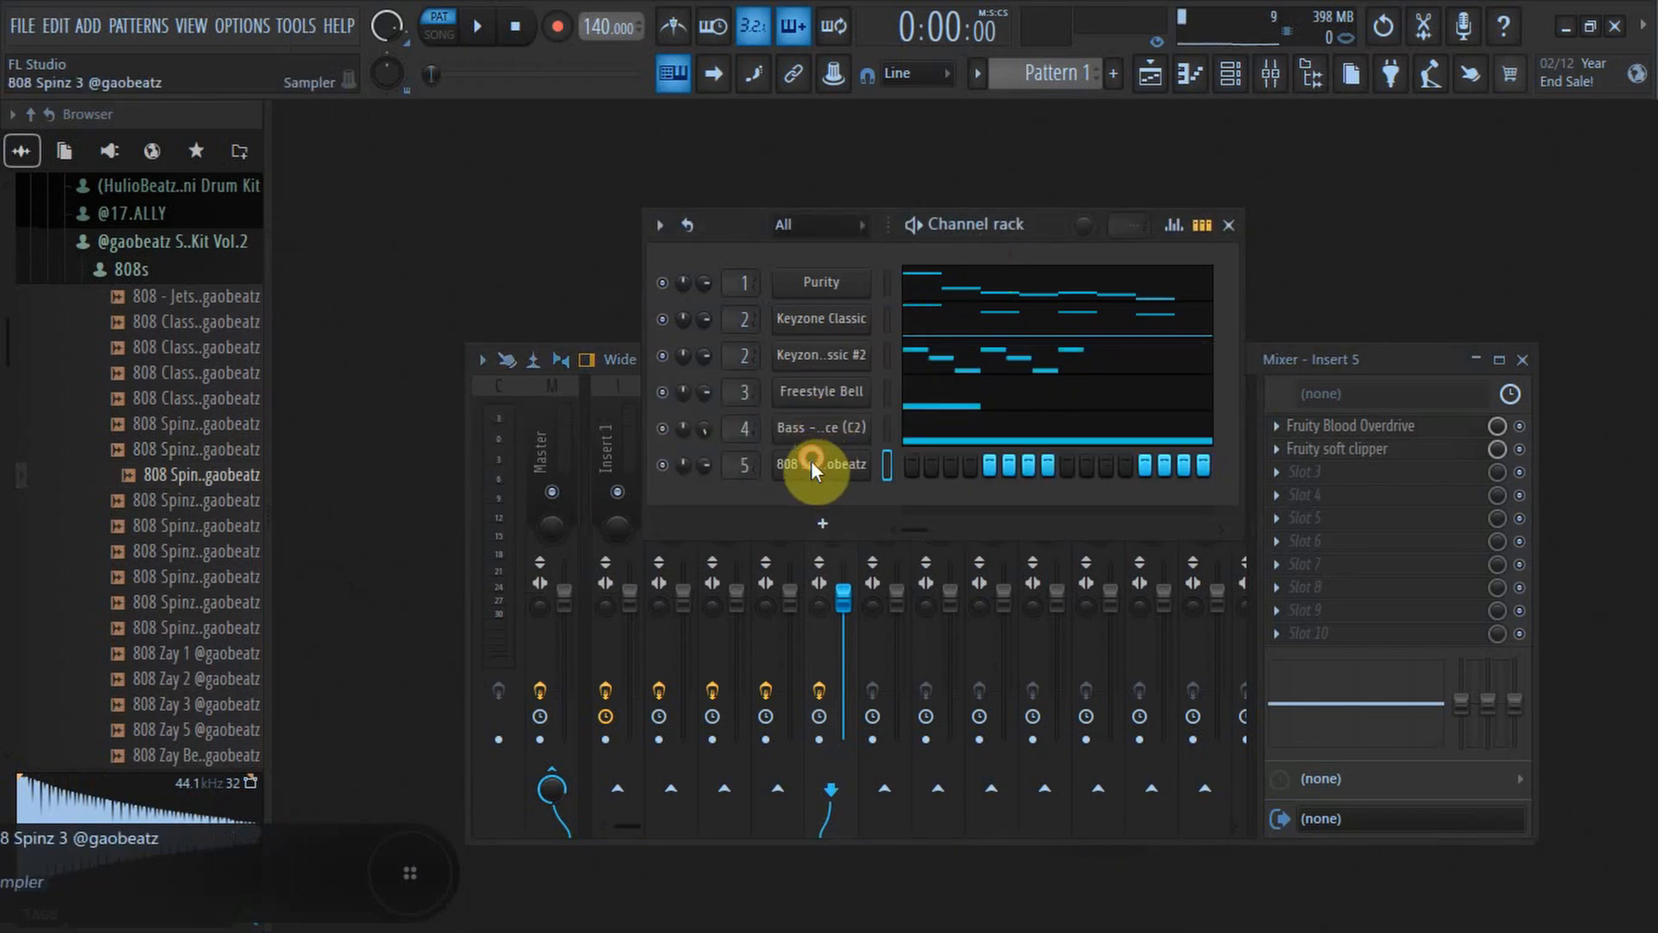
click(867, 611)
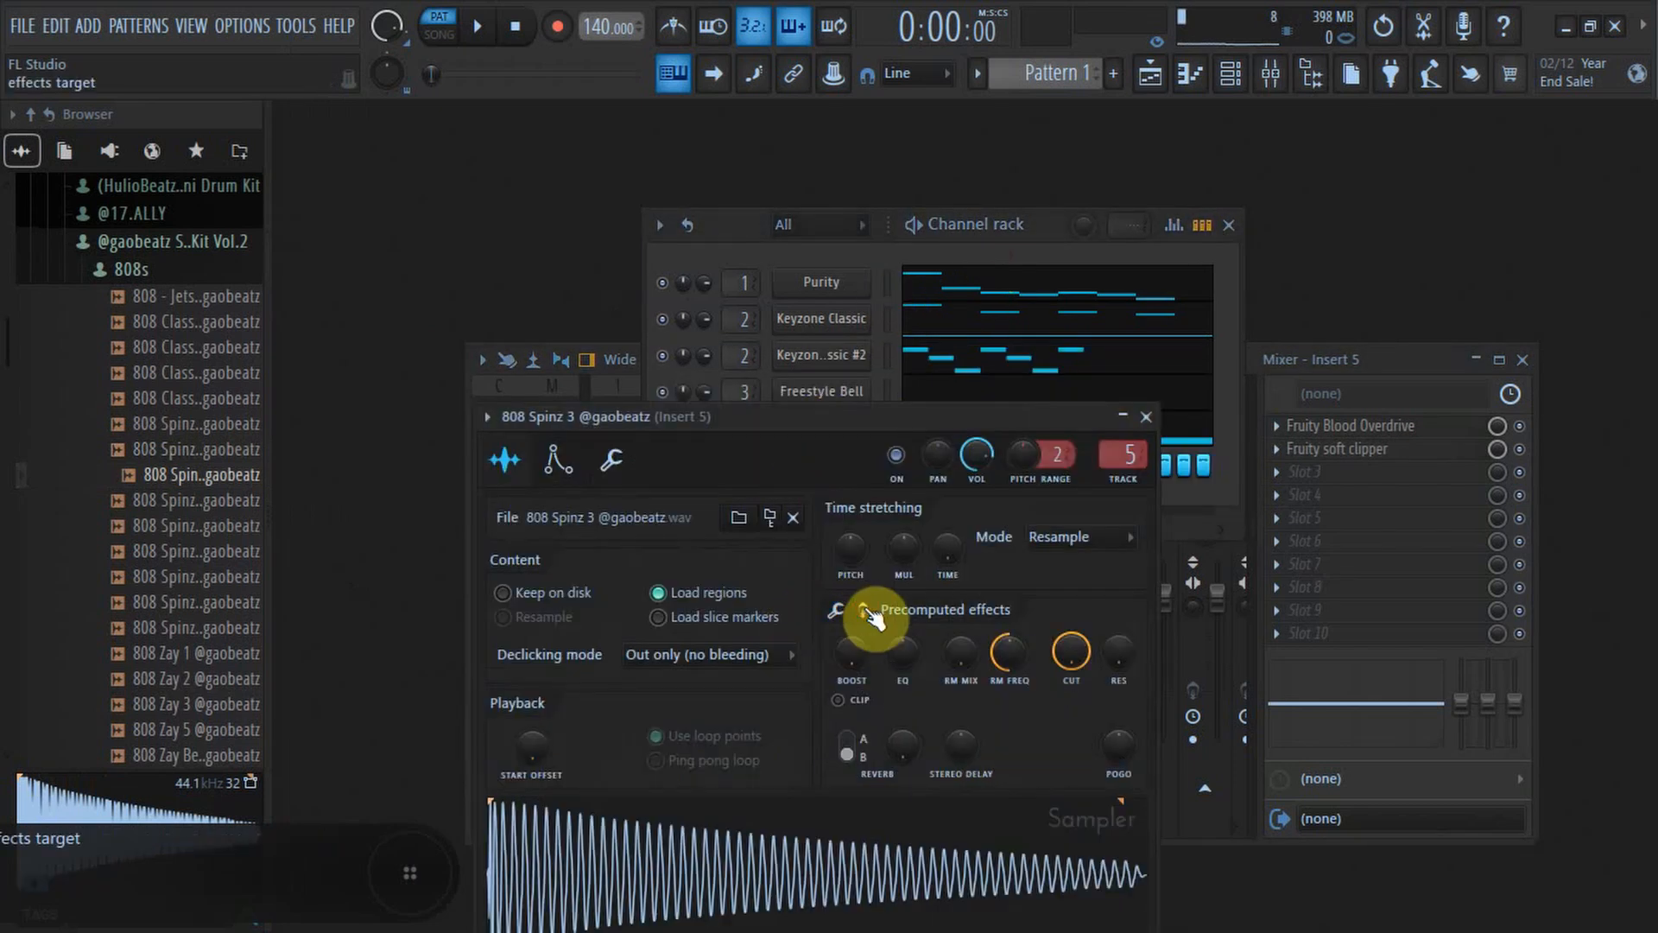
click(863, 610)
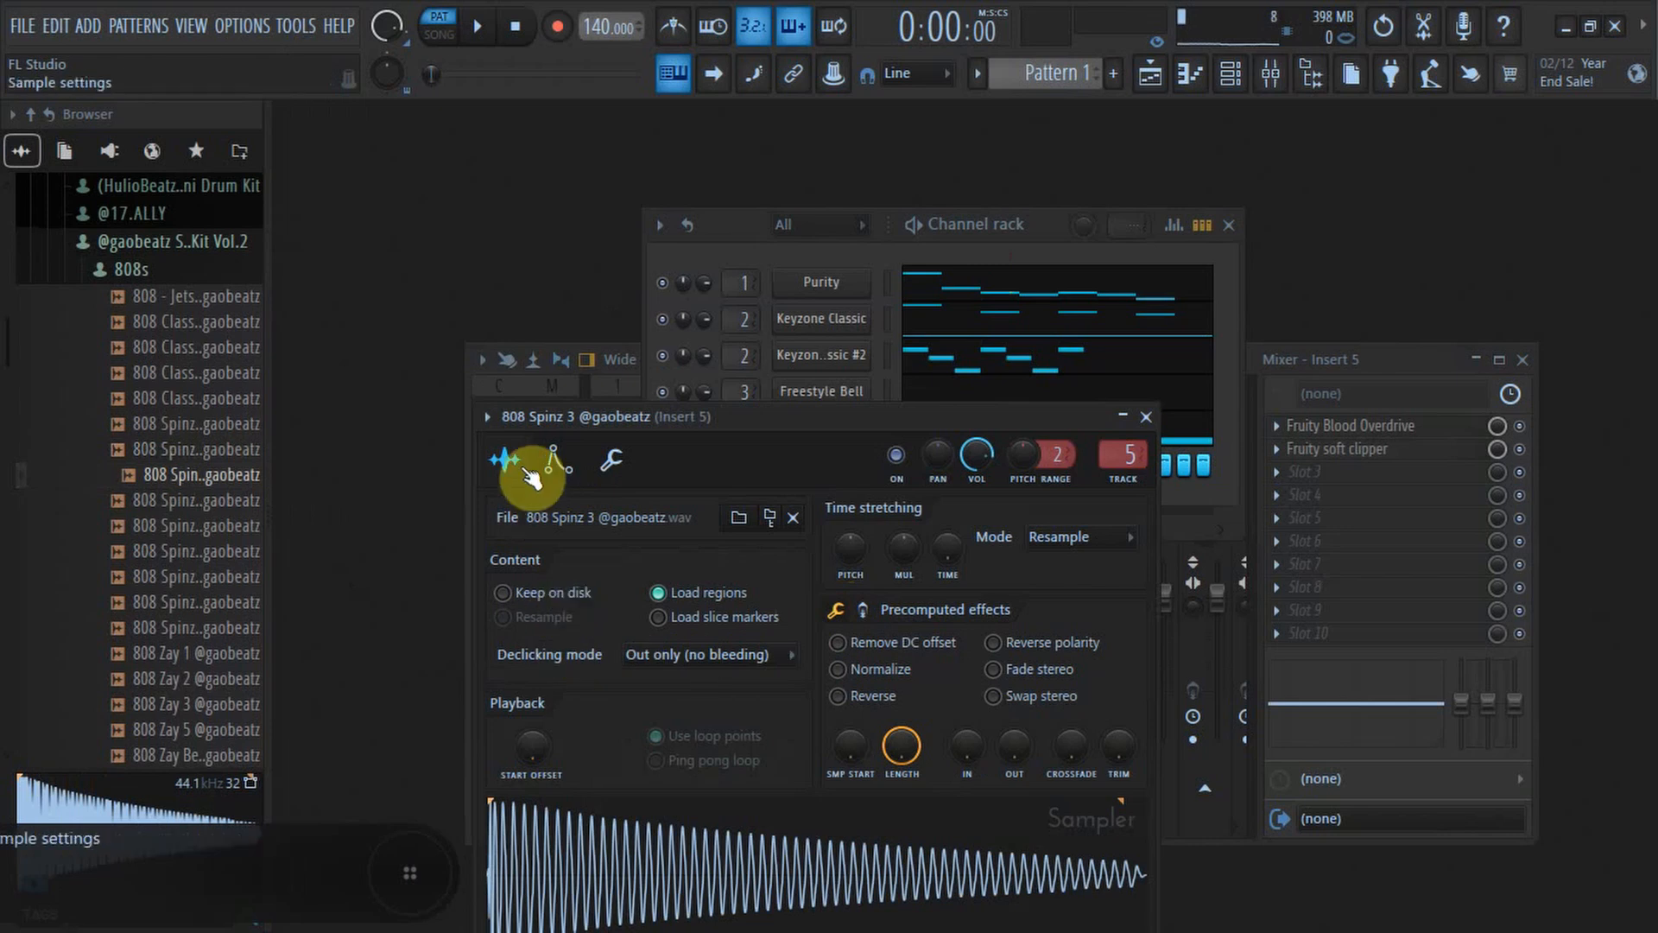
click(681, 735)
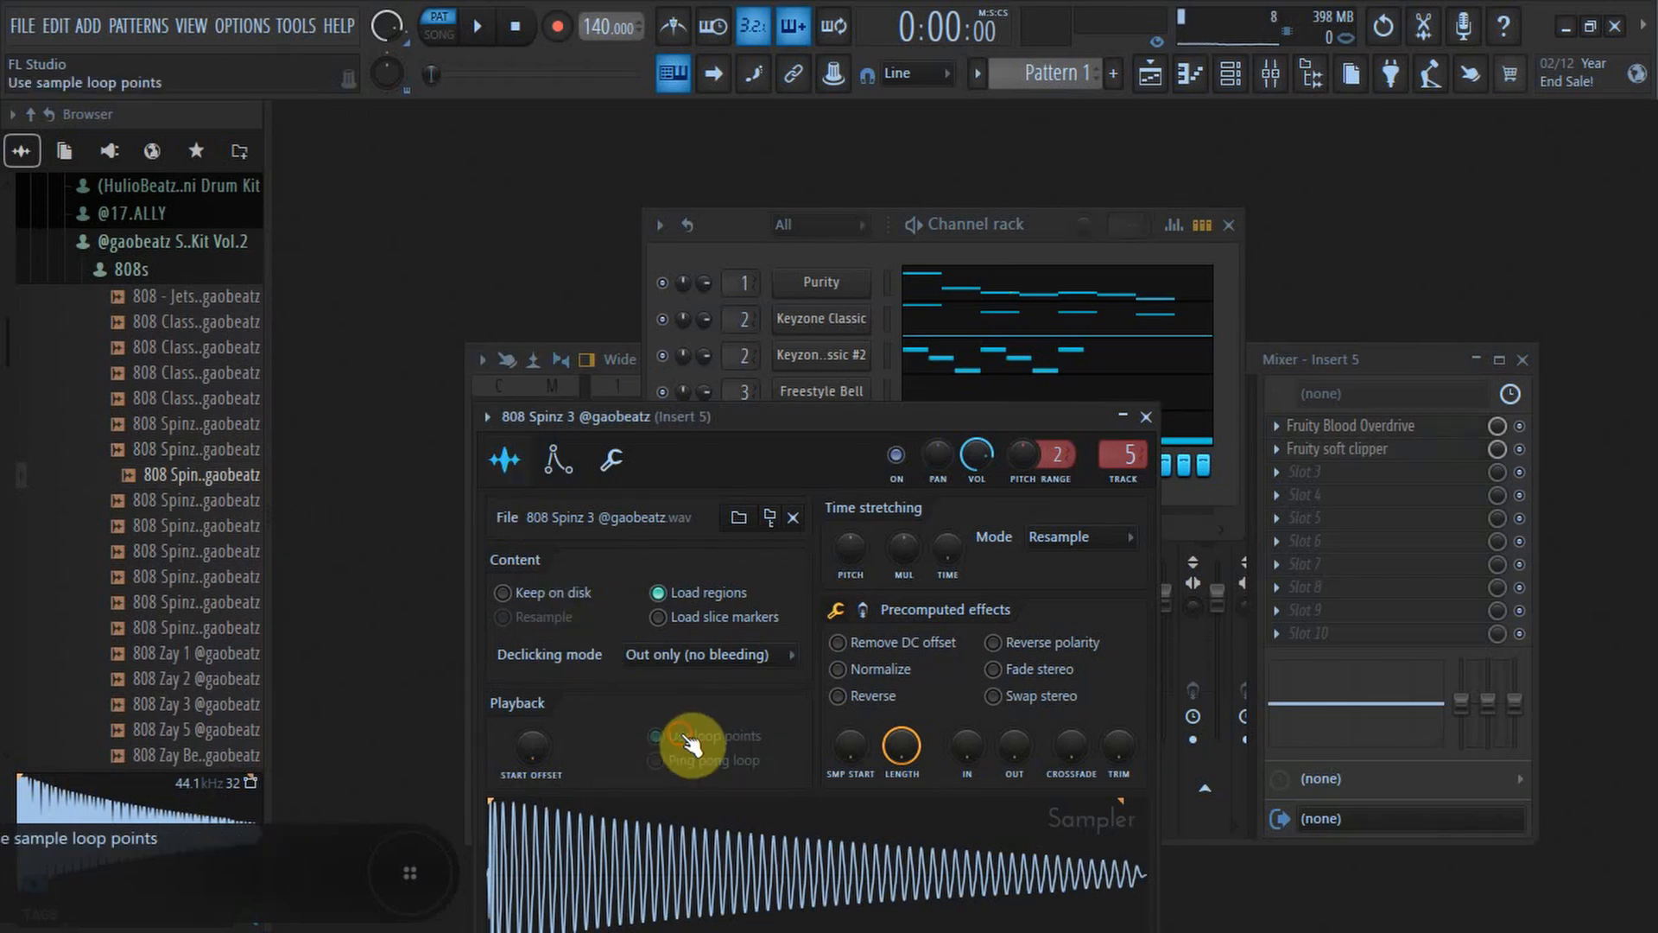
click(1147, 417)
click(1520, 361)
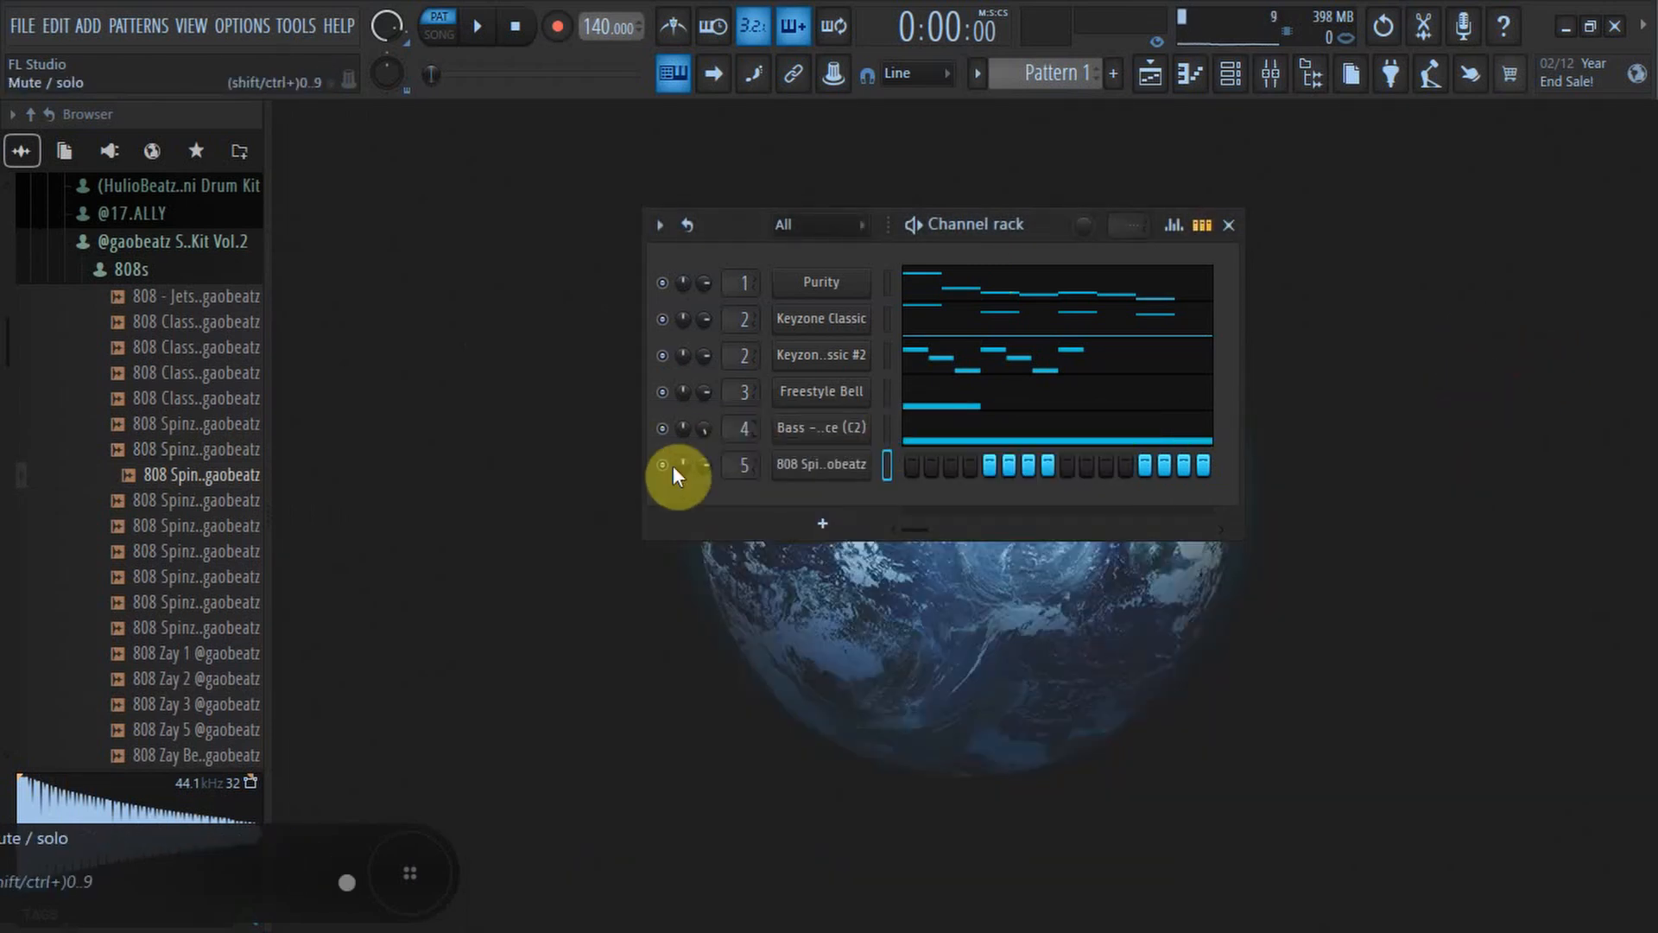
Write five B4 notes for 808 Spinz 3 across bars 1–2 in the piano roll, following the ghosted bass line.
right_click(838, 469)
click(987, 467)
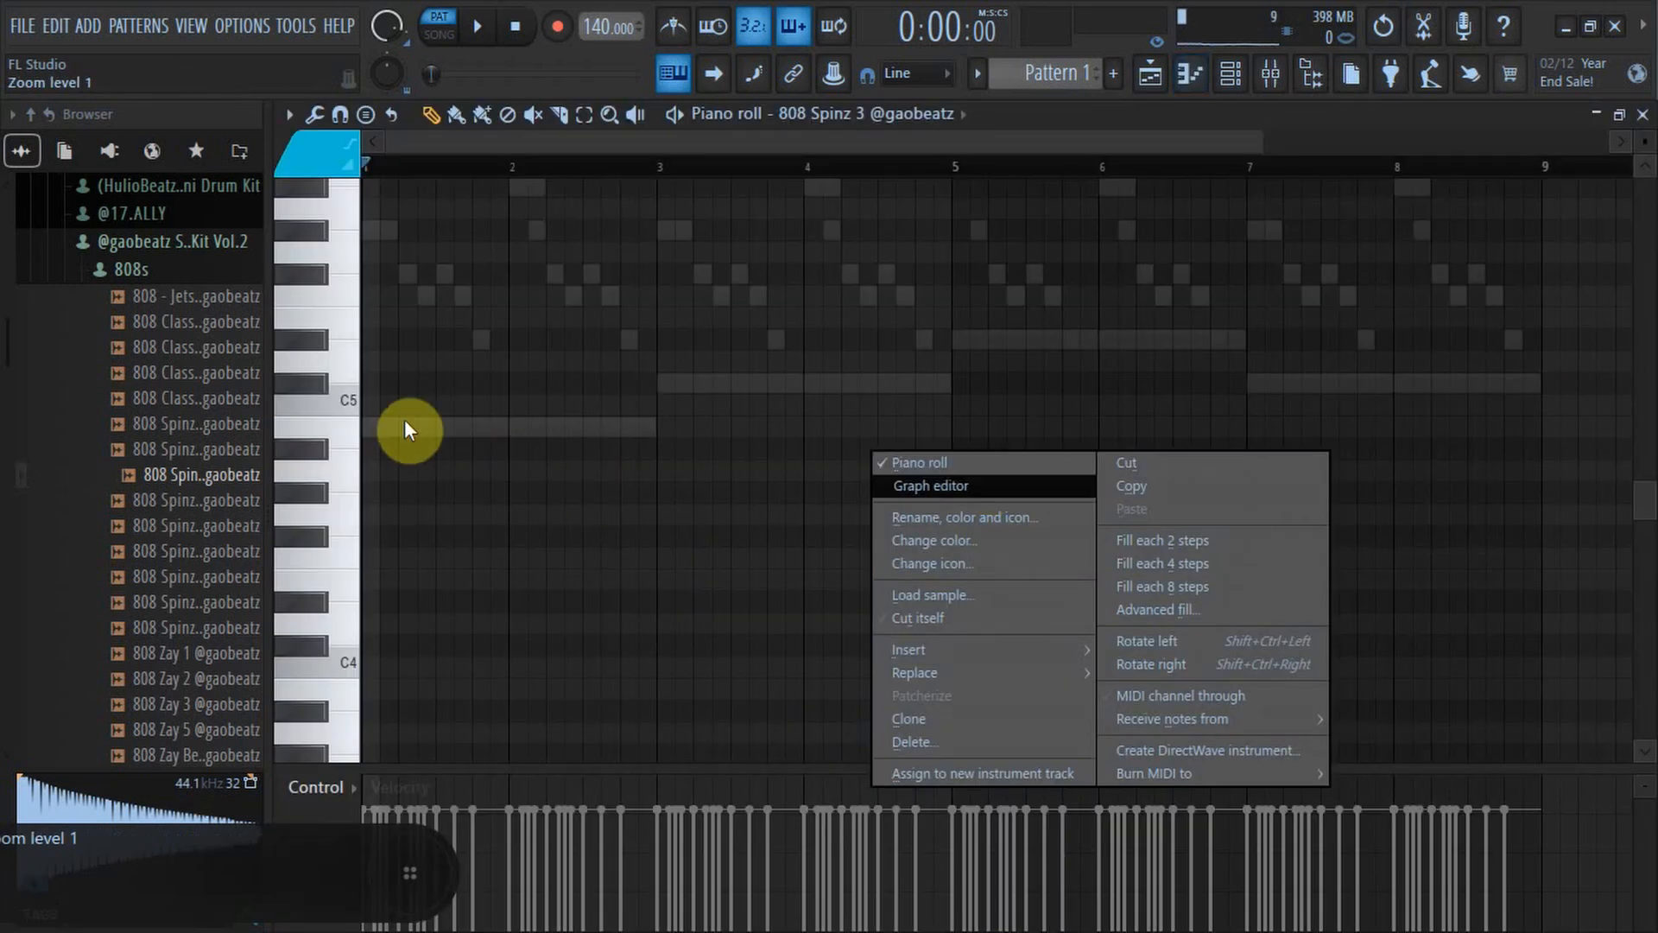
drag(596, 426, 368, 430)
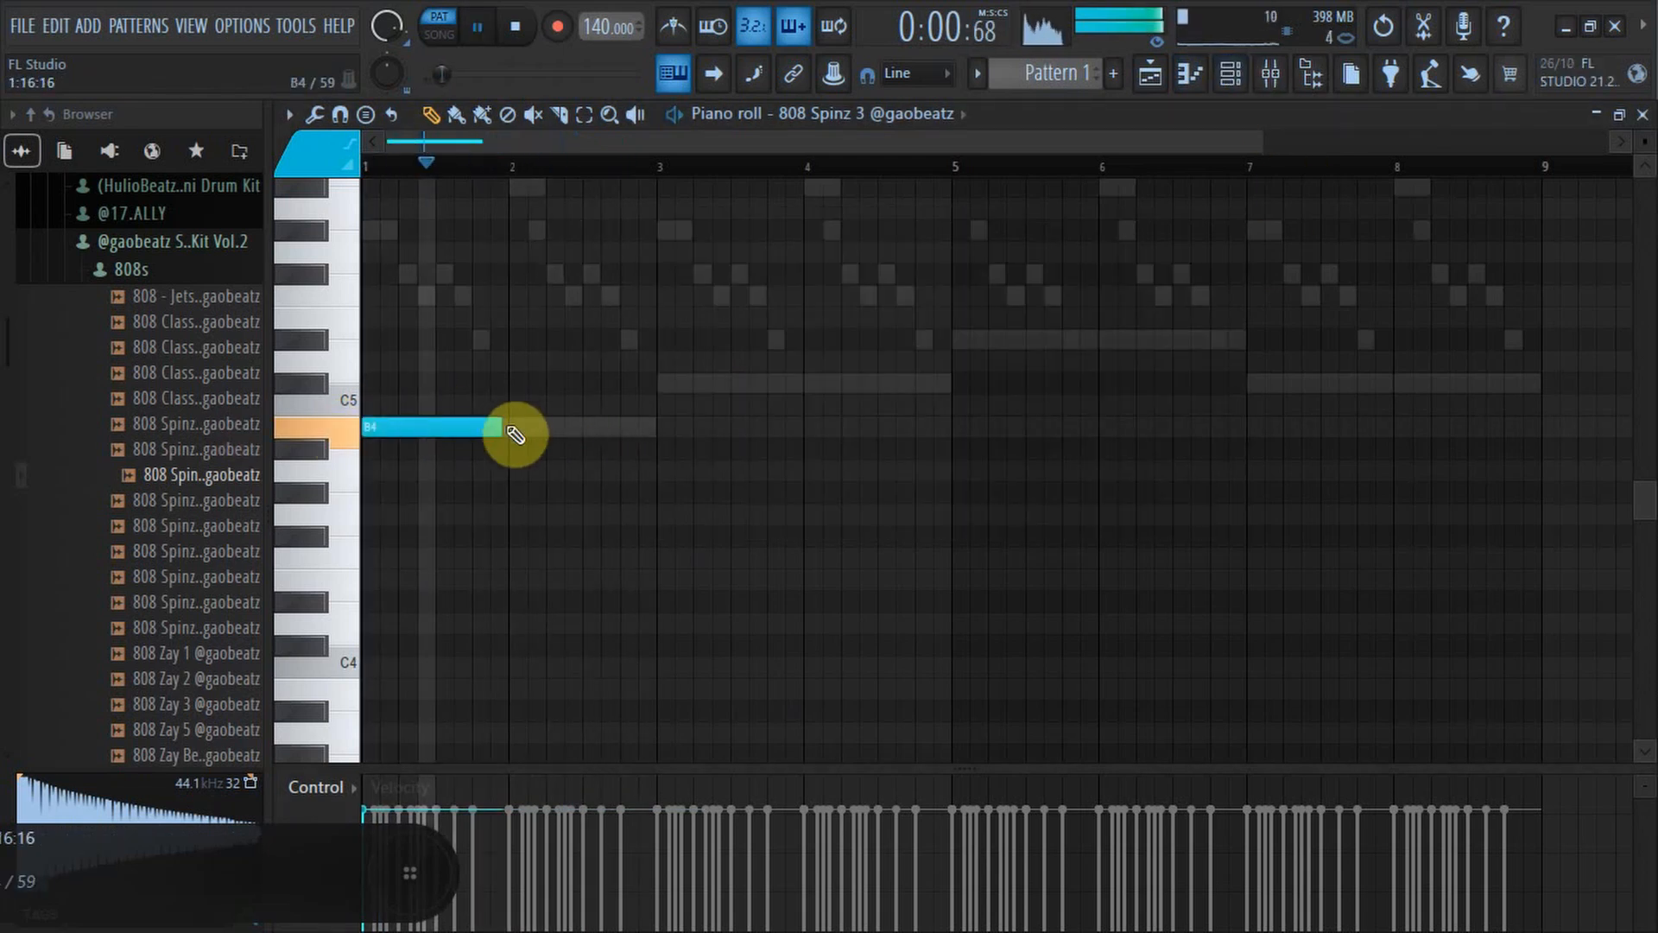
drag(515, 429, 475, 433)
key(space)
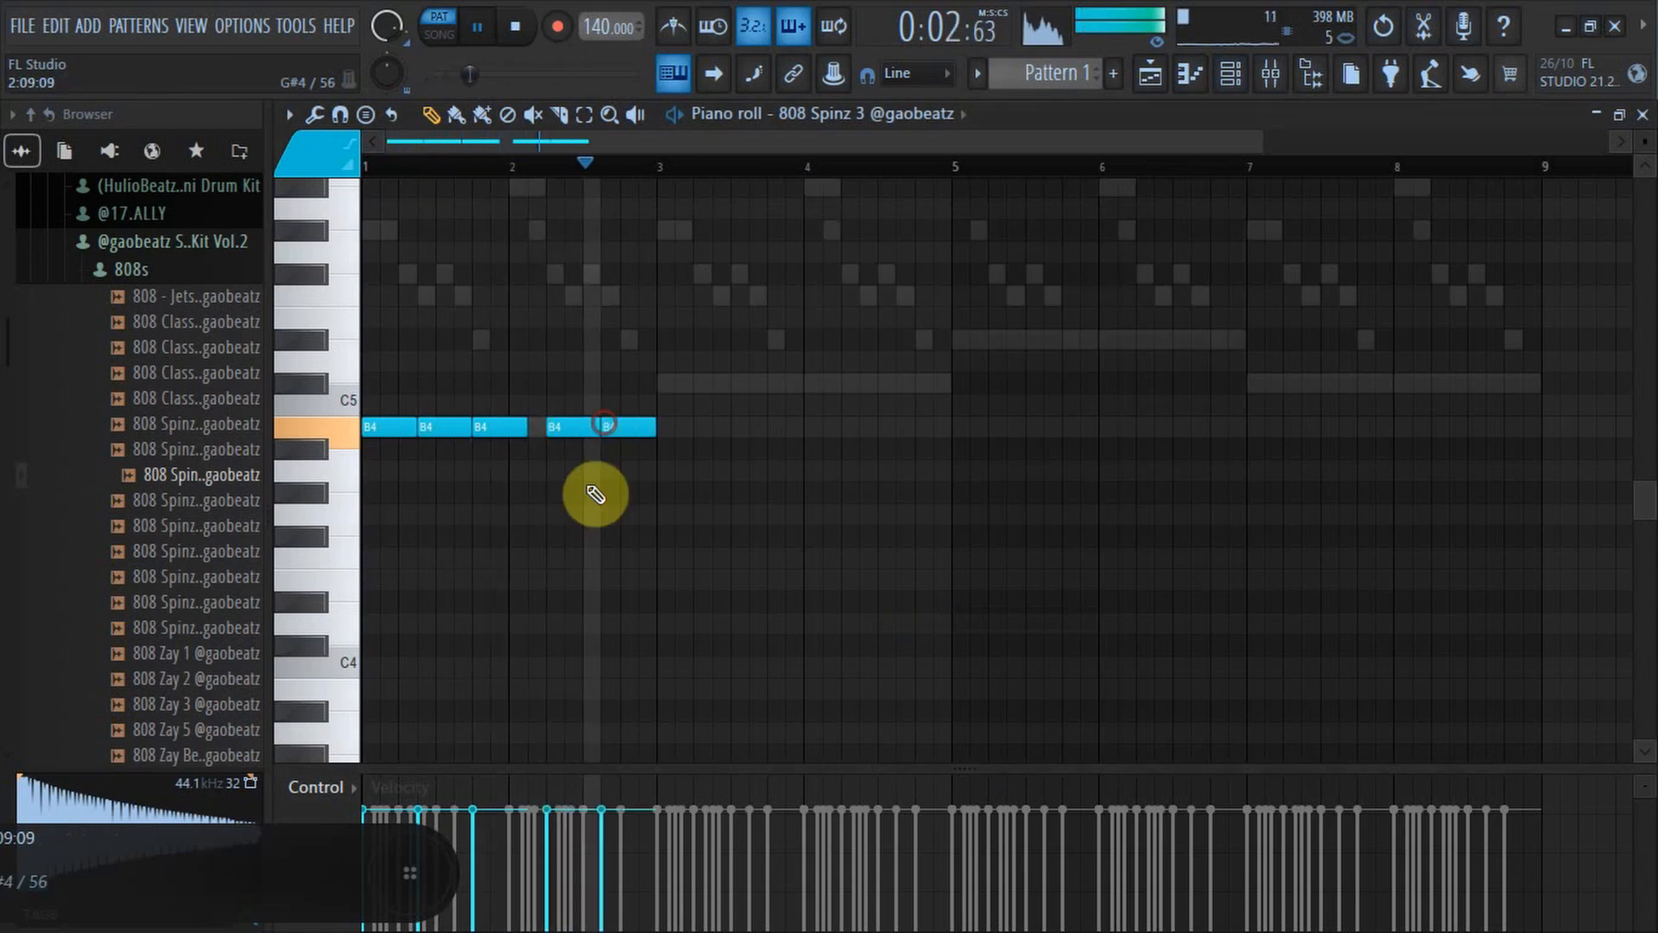
key(space)
Continue the 808 pattern with C#5 notes in bars 3–4, D#5 notes in bars 5–6 and C#5 notes from bar 7.
mouse_move(650, 383)
mouse_down()
mouse_move(899, 386)
mouse_move(955, 334)
mouse_move(1207, 355)
mouse_move(1258, 385)
mouse_move(1359, 385)
mouse_move(1379, 353)
mouse_up()
key(space)
key(space)
click(937, 383)
key(space)
Transpose all the 808 notes up one octave.
key(ctrl+a)
key(ctrl+Up)
key(space)
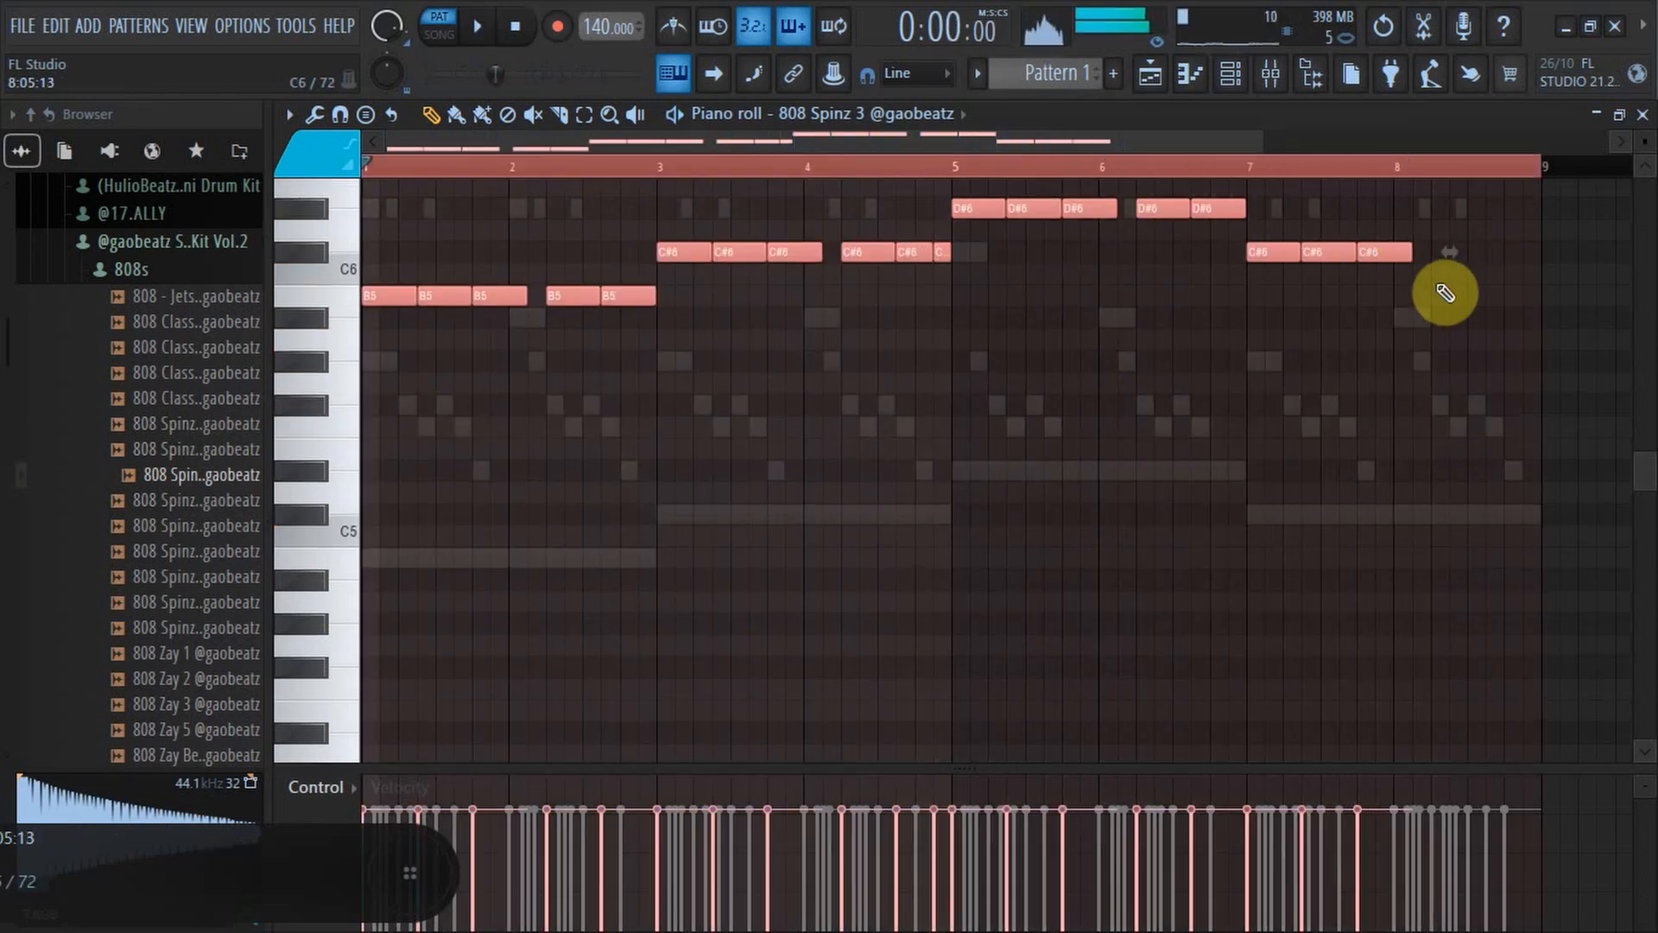
Finish bar 8 of the 808 pattern with a C#6 note followed by two short G#5 notes.
click(1432, 252)
drag(1492, 321, 1509, 385)
key(space)
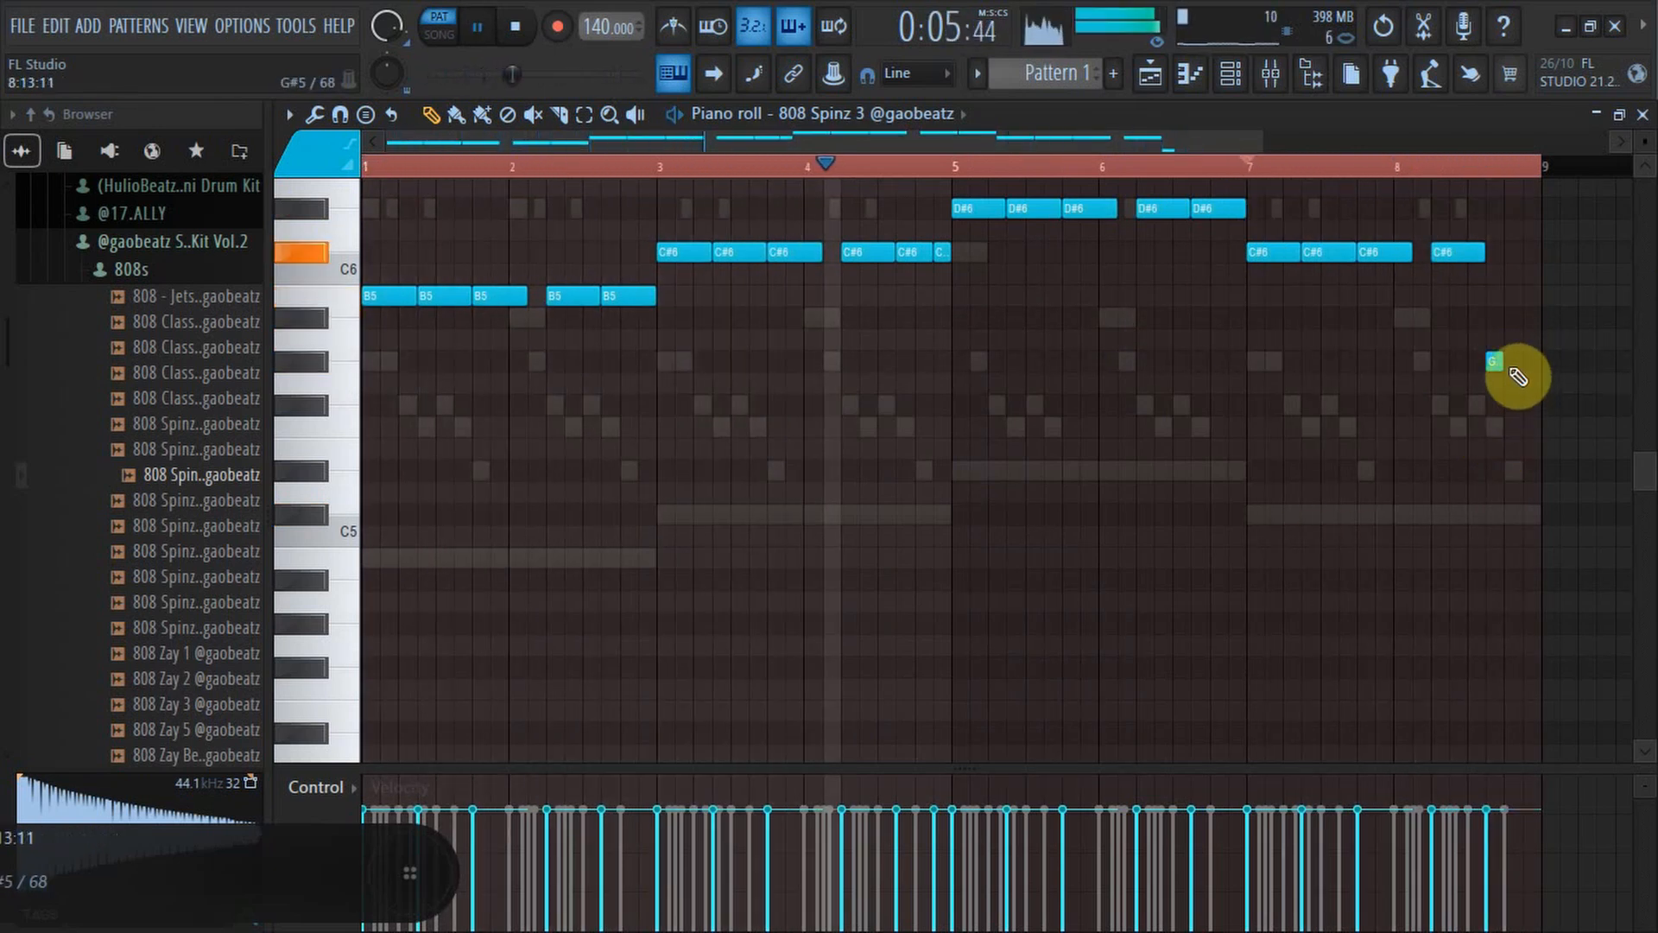
click(1514, 366)
Chop the first short G#5 note in bar 8 into a fast roll and ramp the pieces' velocities upward.
ctrl+click(1495, 366)
key(alt+u)
click(956, 618)
drag(1490, 846, 1502, 812)
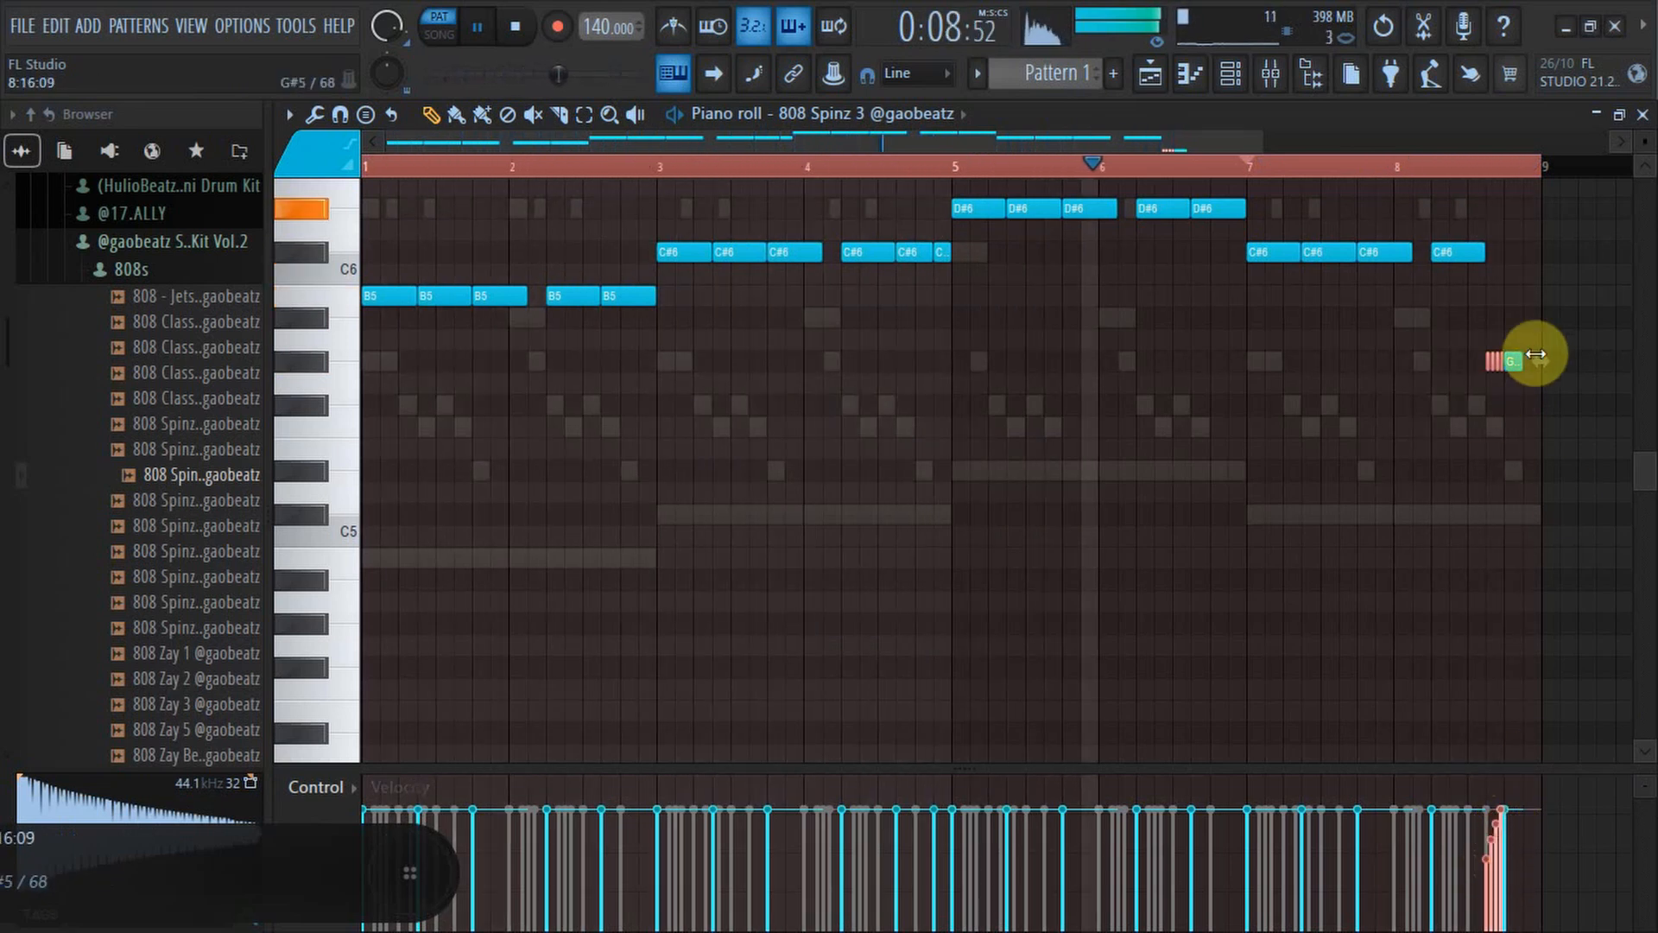
Apply quick legato to all the 808 notes, close the piano roll and stop playback.
ctrl+click(1543, 339)
scroll(1542, 337, right, 2)
key(ctrl+l)
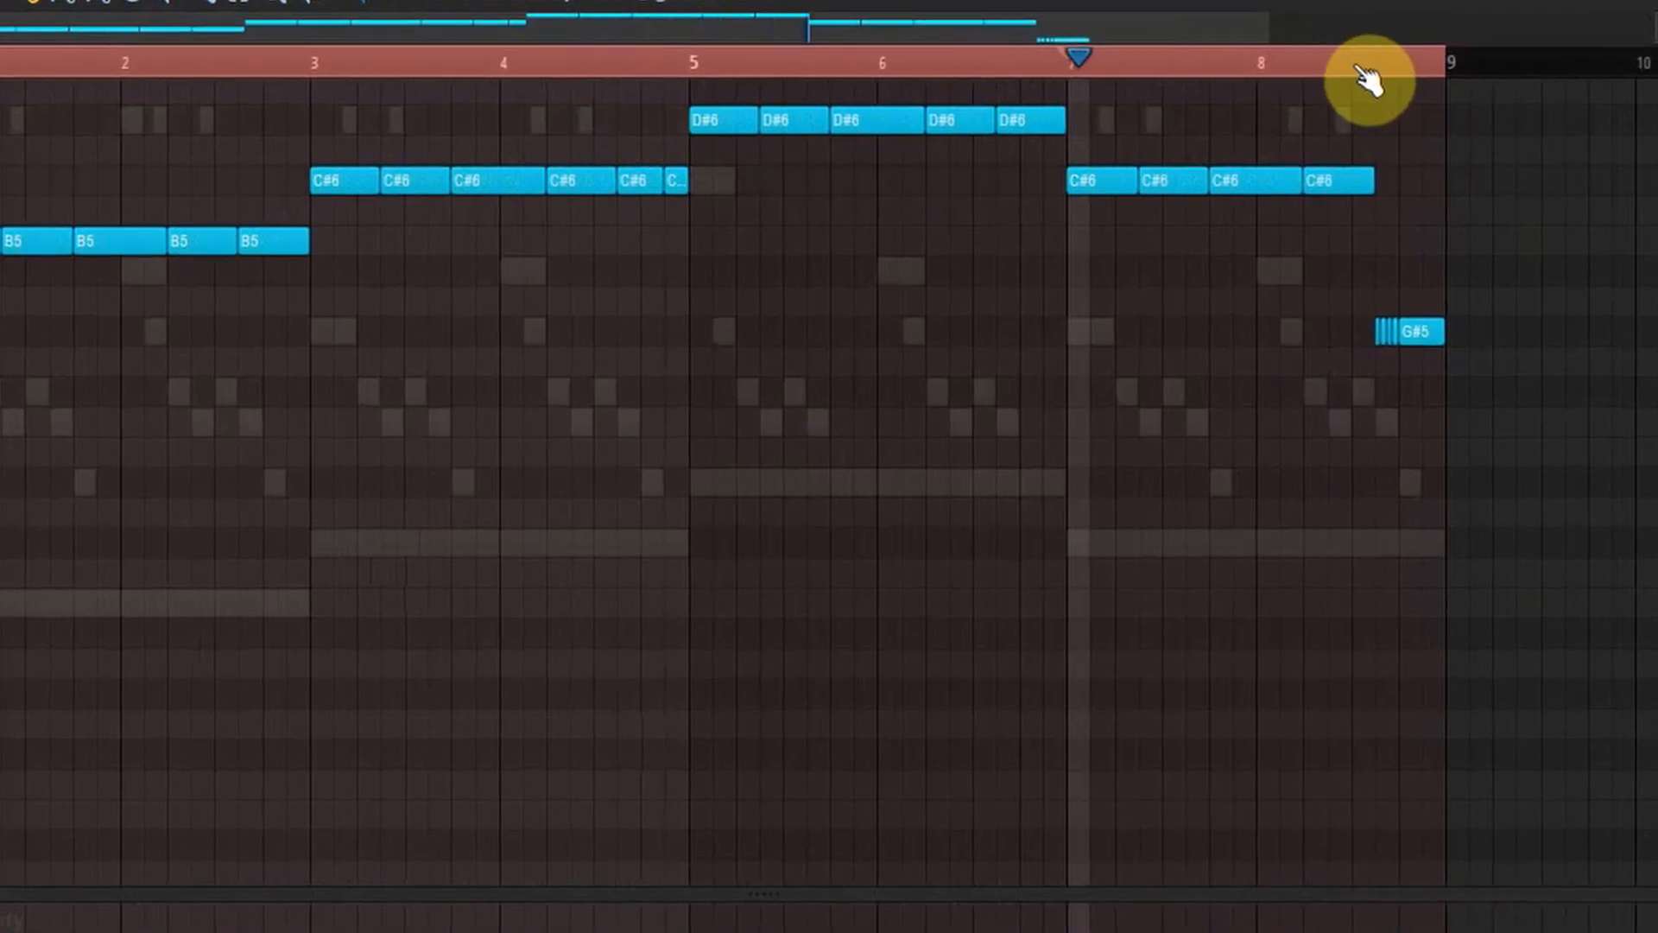
ctrl+click(1322, 166)
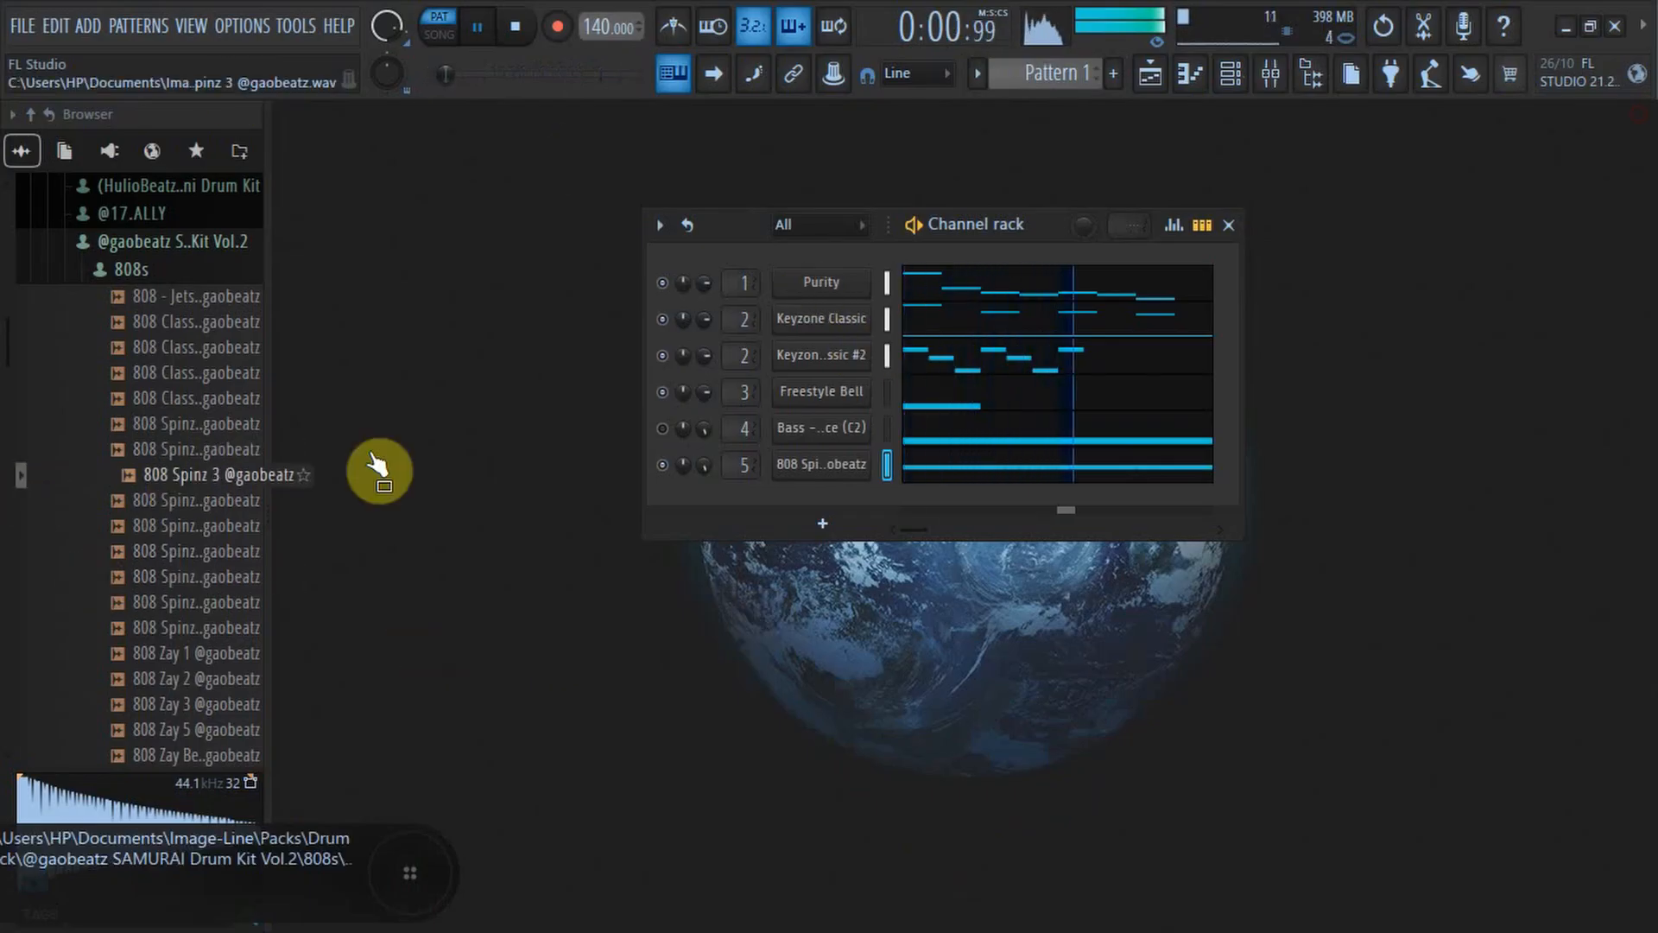
click(517, 34)
click(130, 268)
click(130, 297)
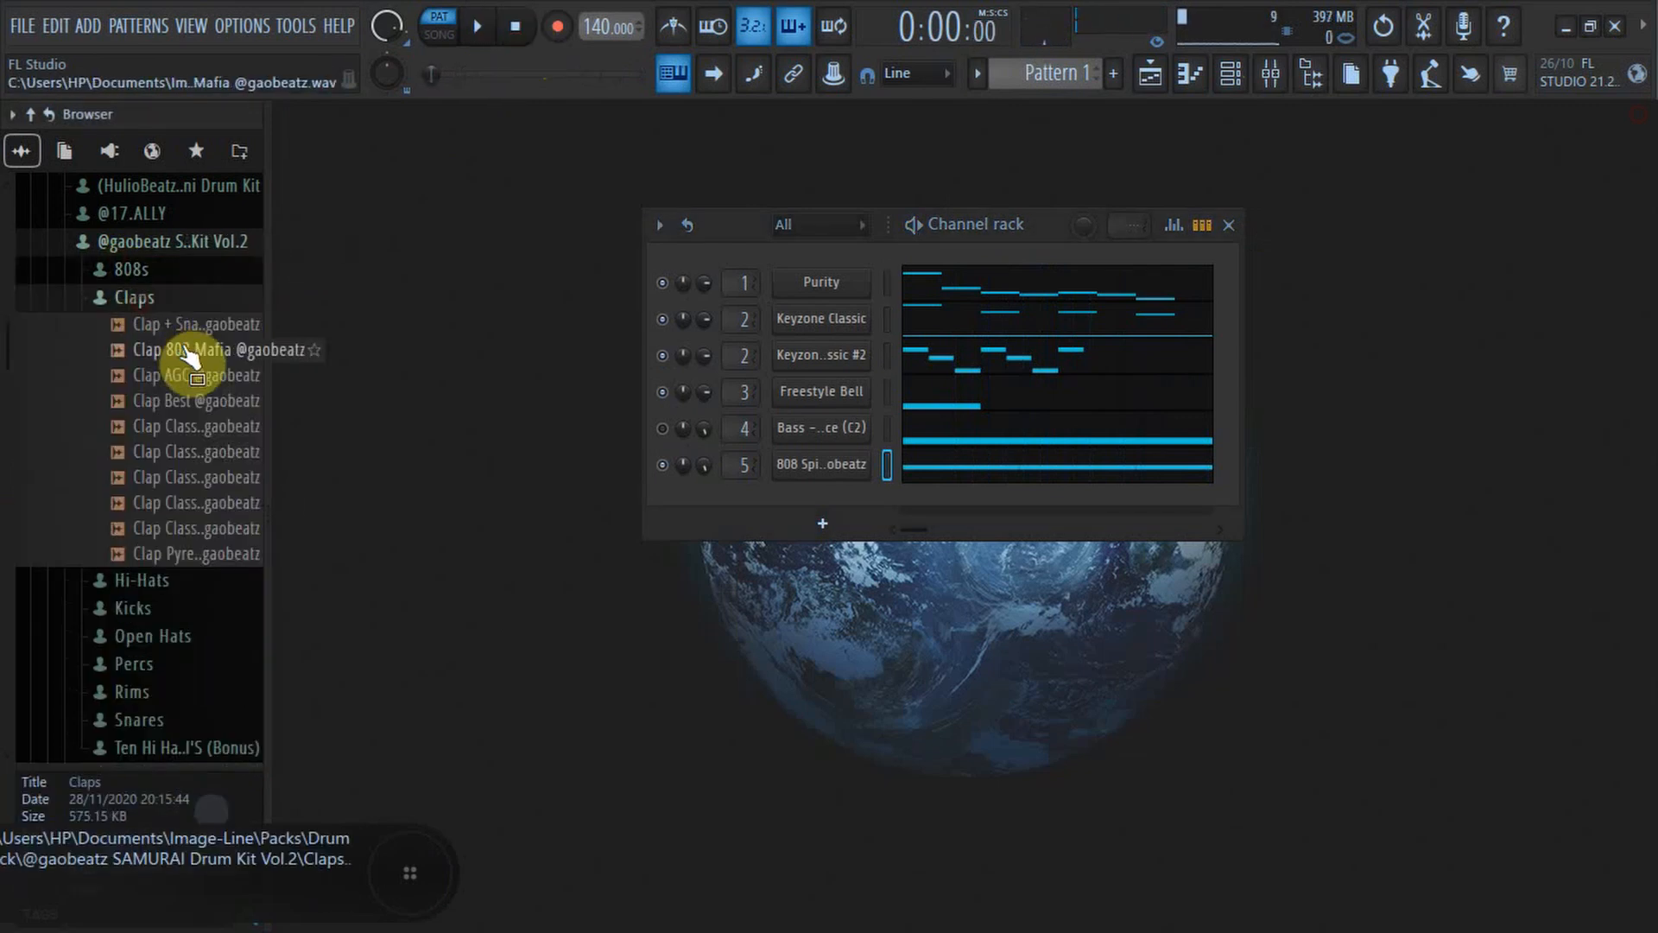
drag(192, 401, 728, 484)
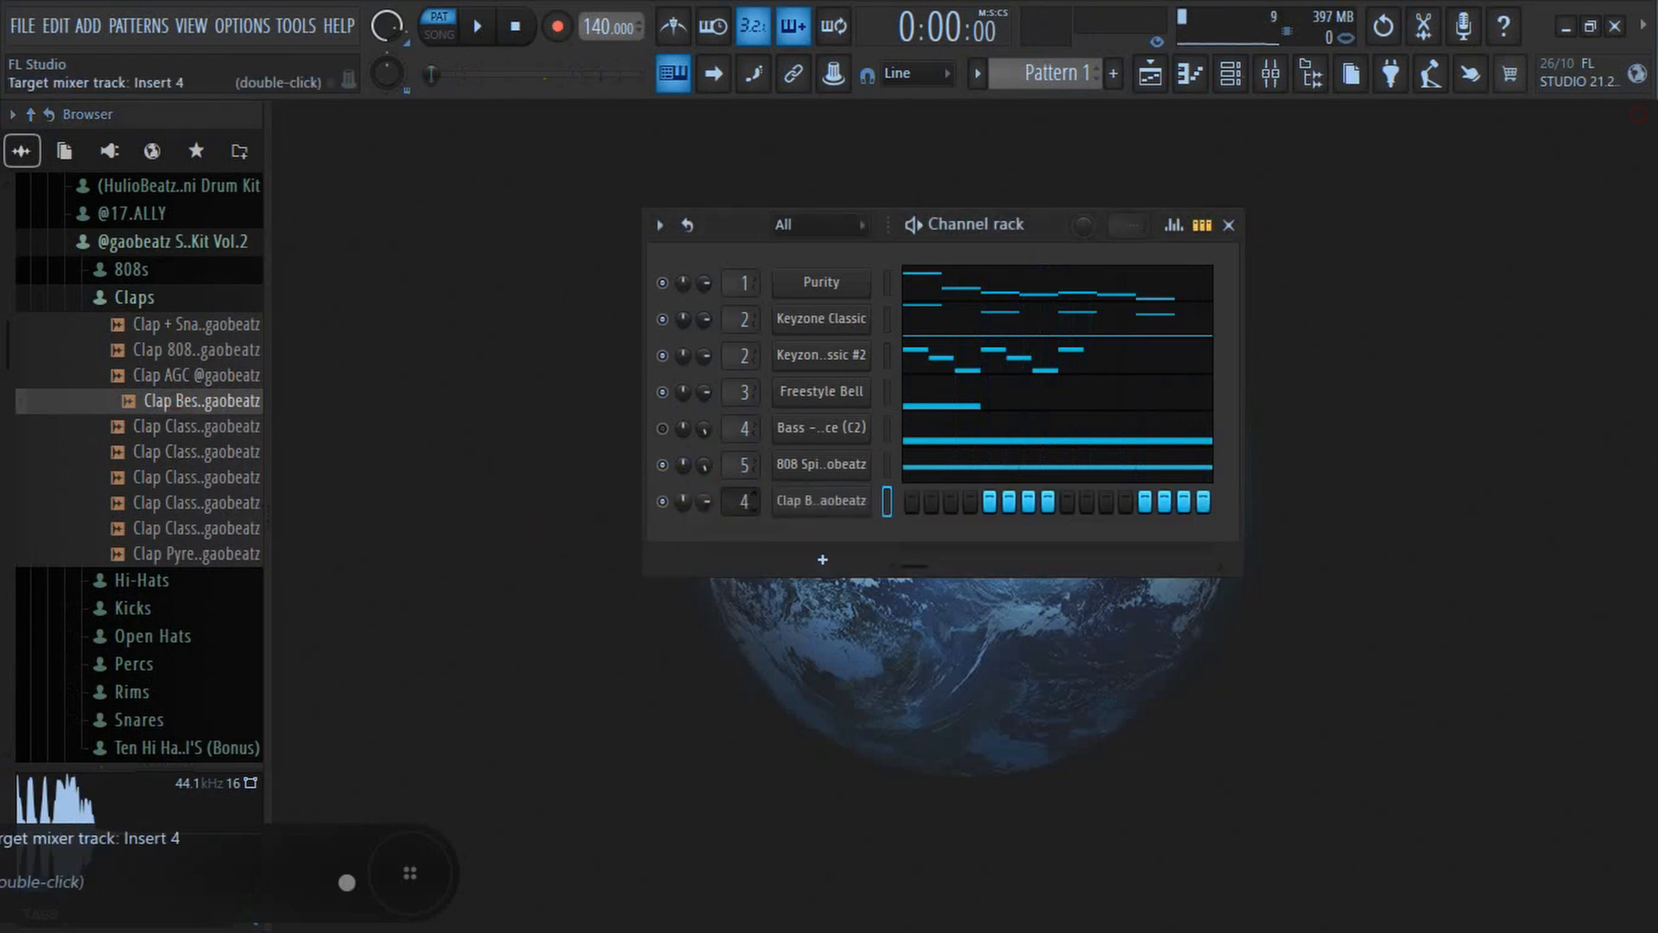
scroll(60, 466, down, 5)
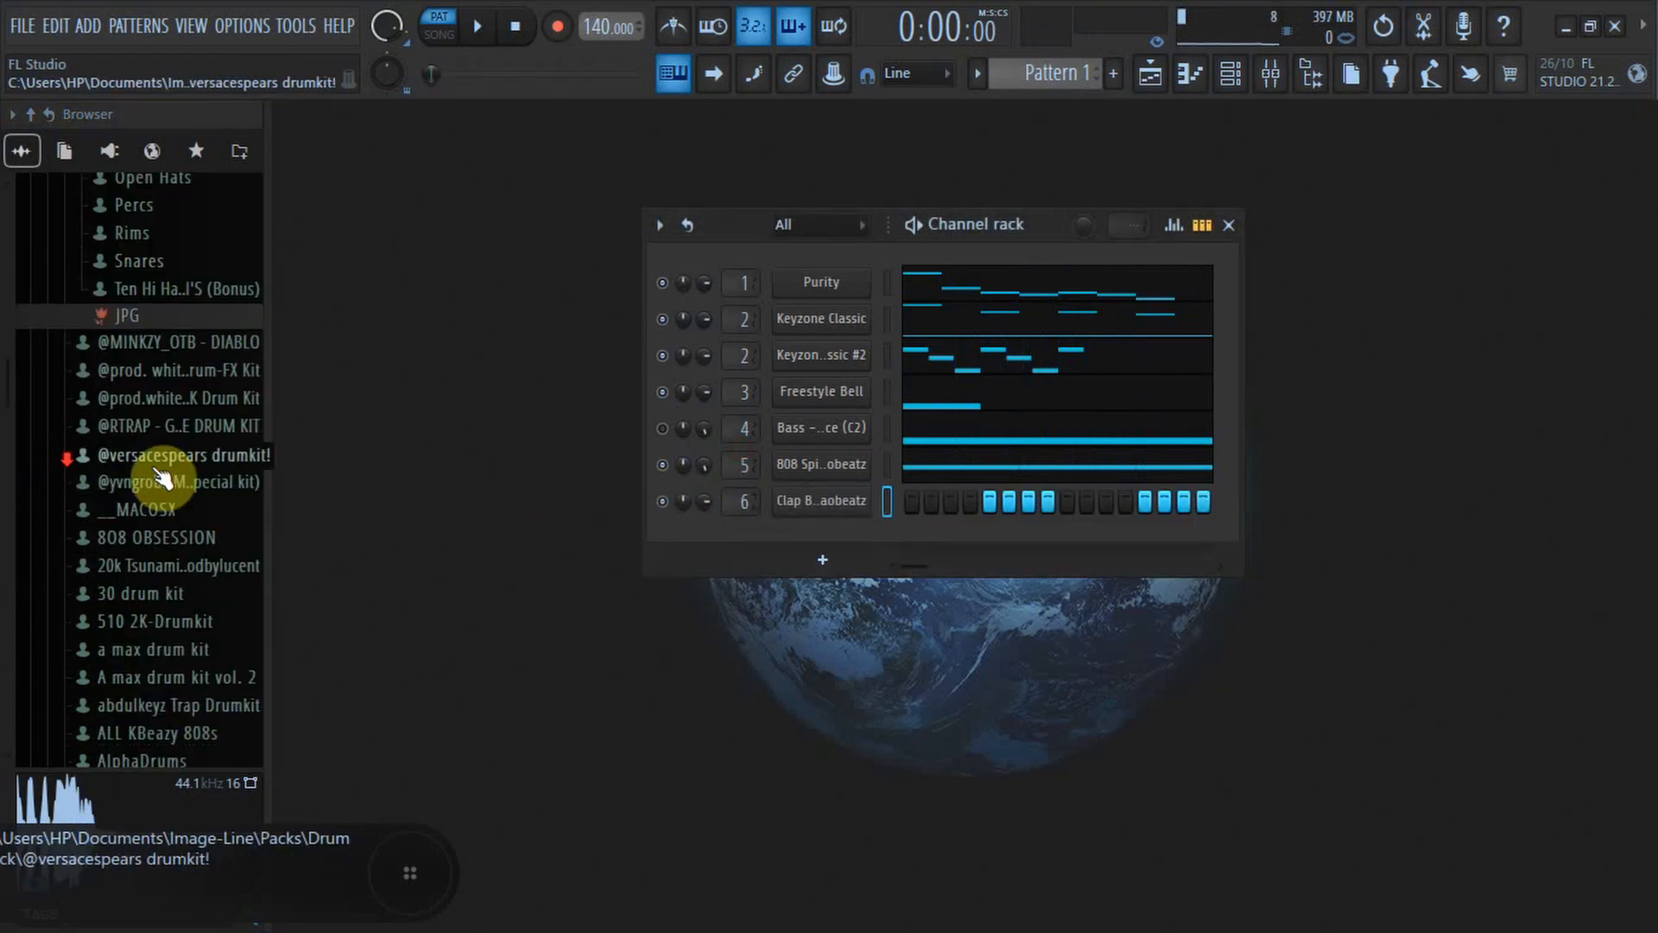
click(142, 261)
click(149, 293)
click(161, 316)
click(179, 366)
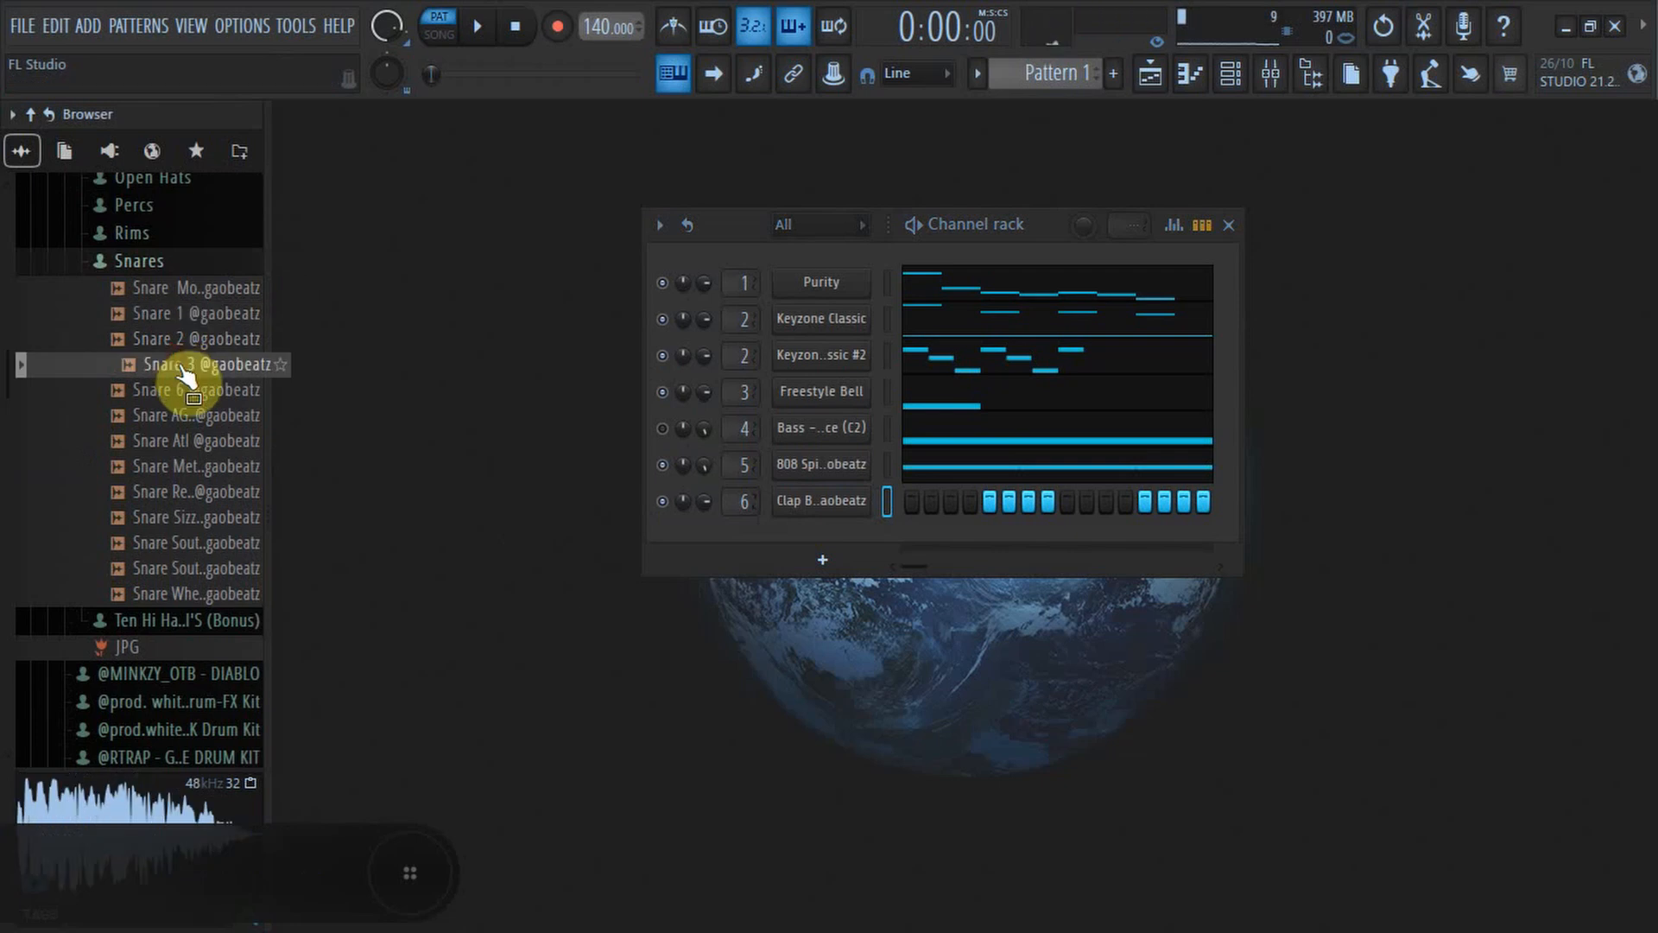
drag(184, 378, 775, 534)
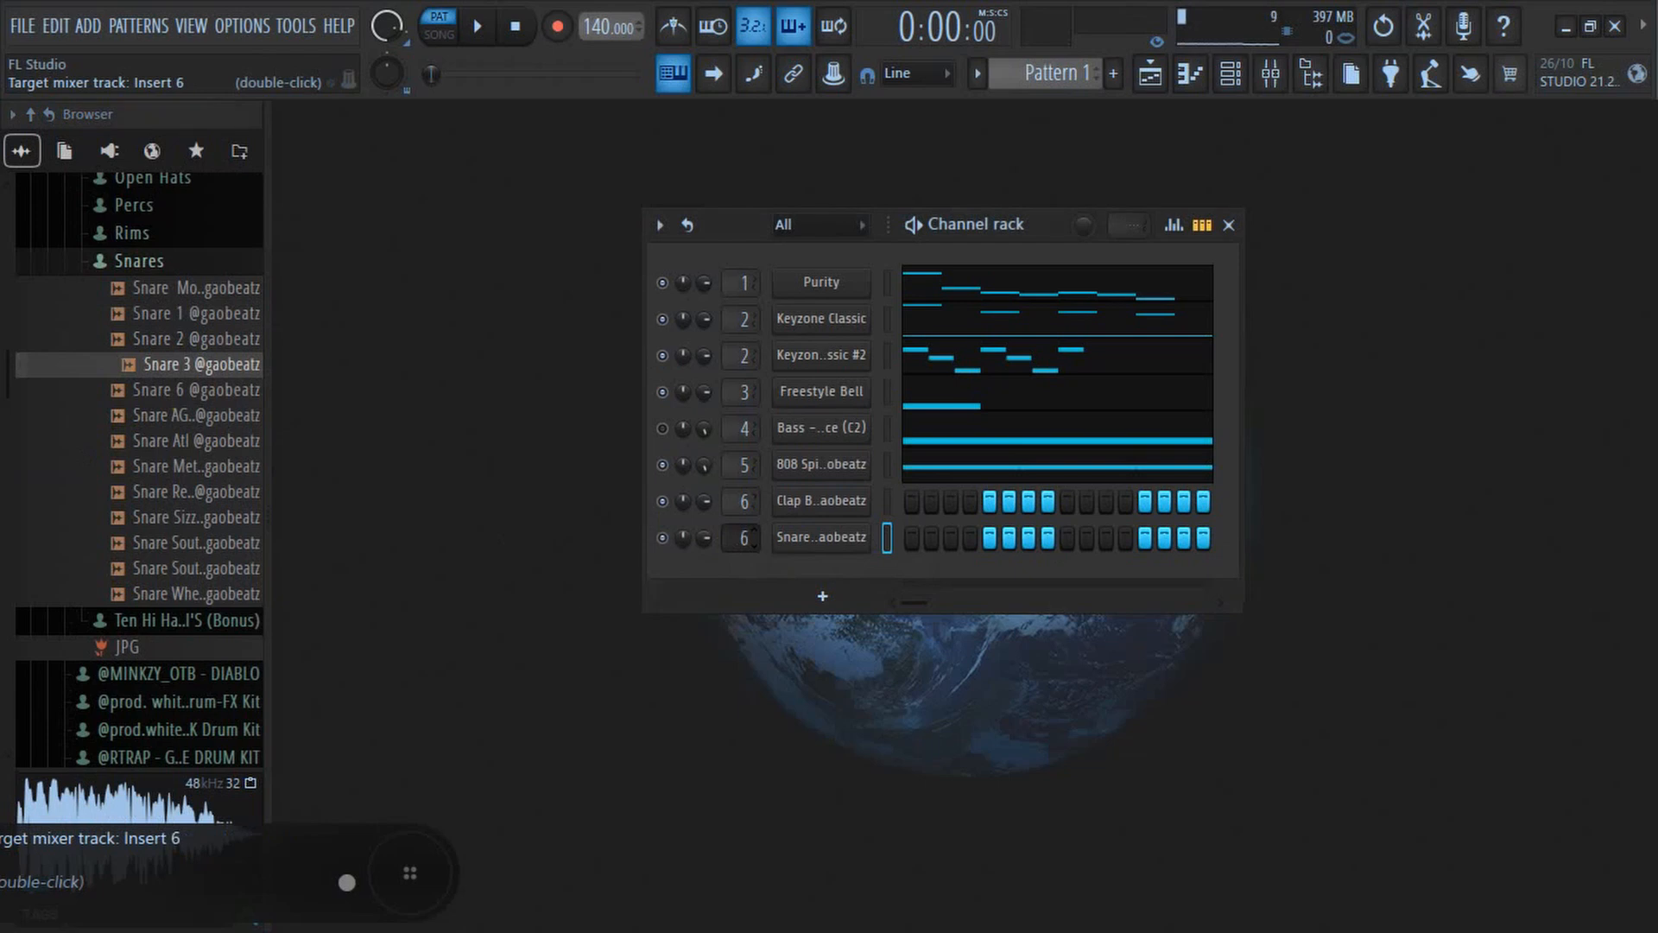
click(130, 261)
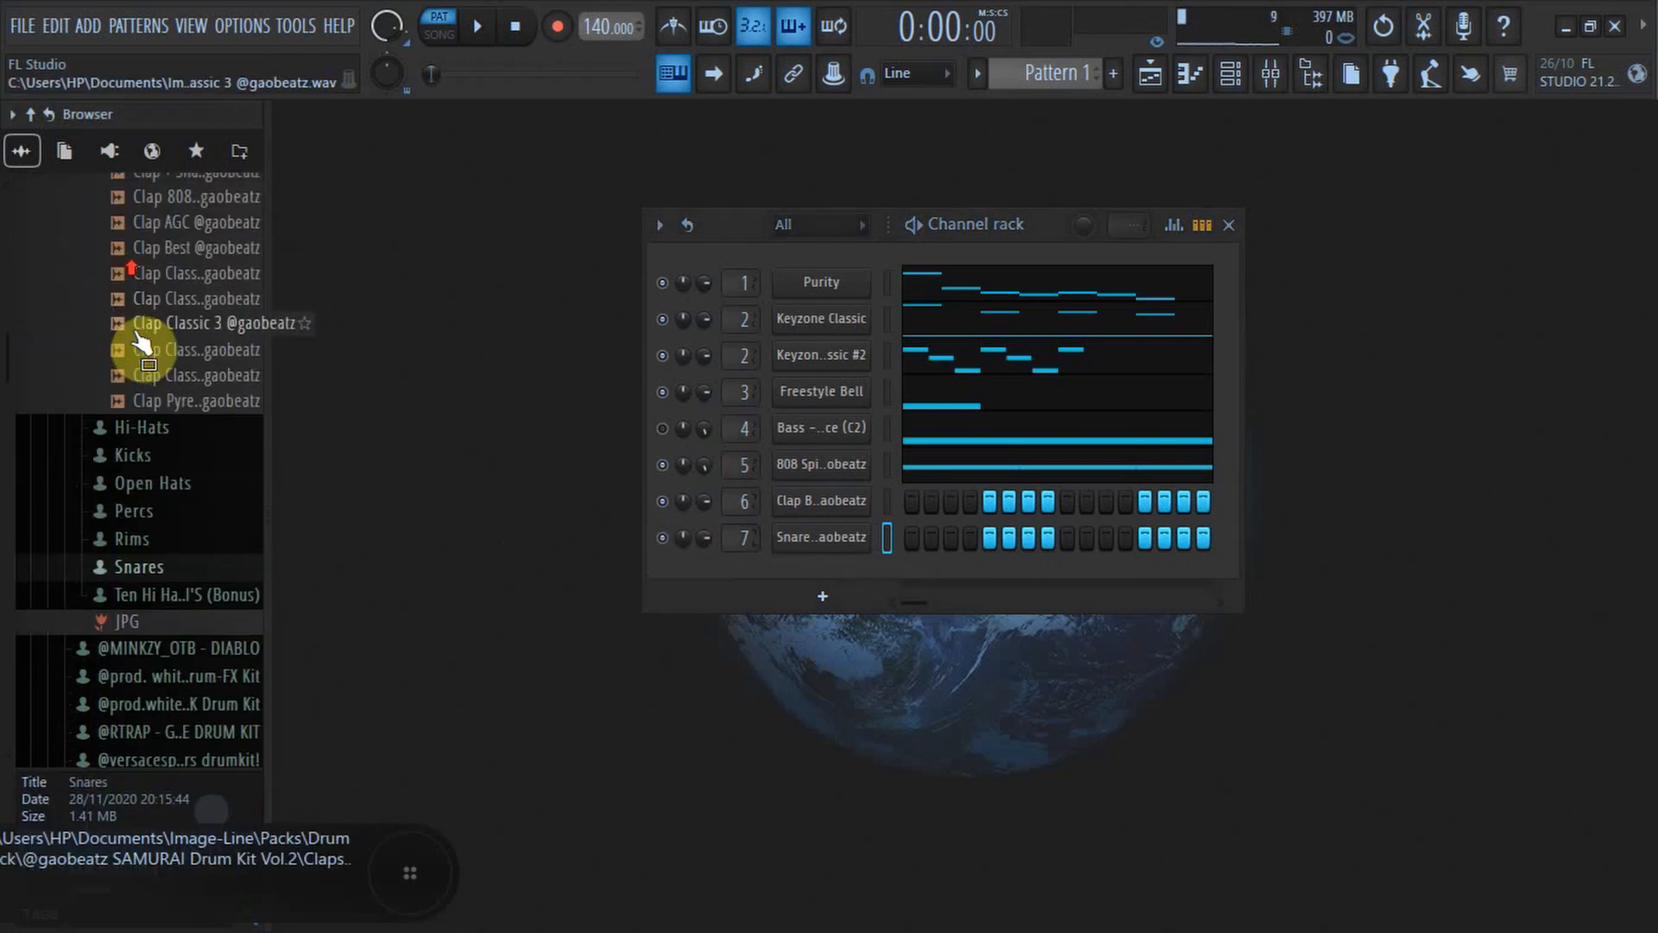
click(157, 486)
click(161, 526)
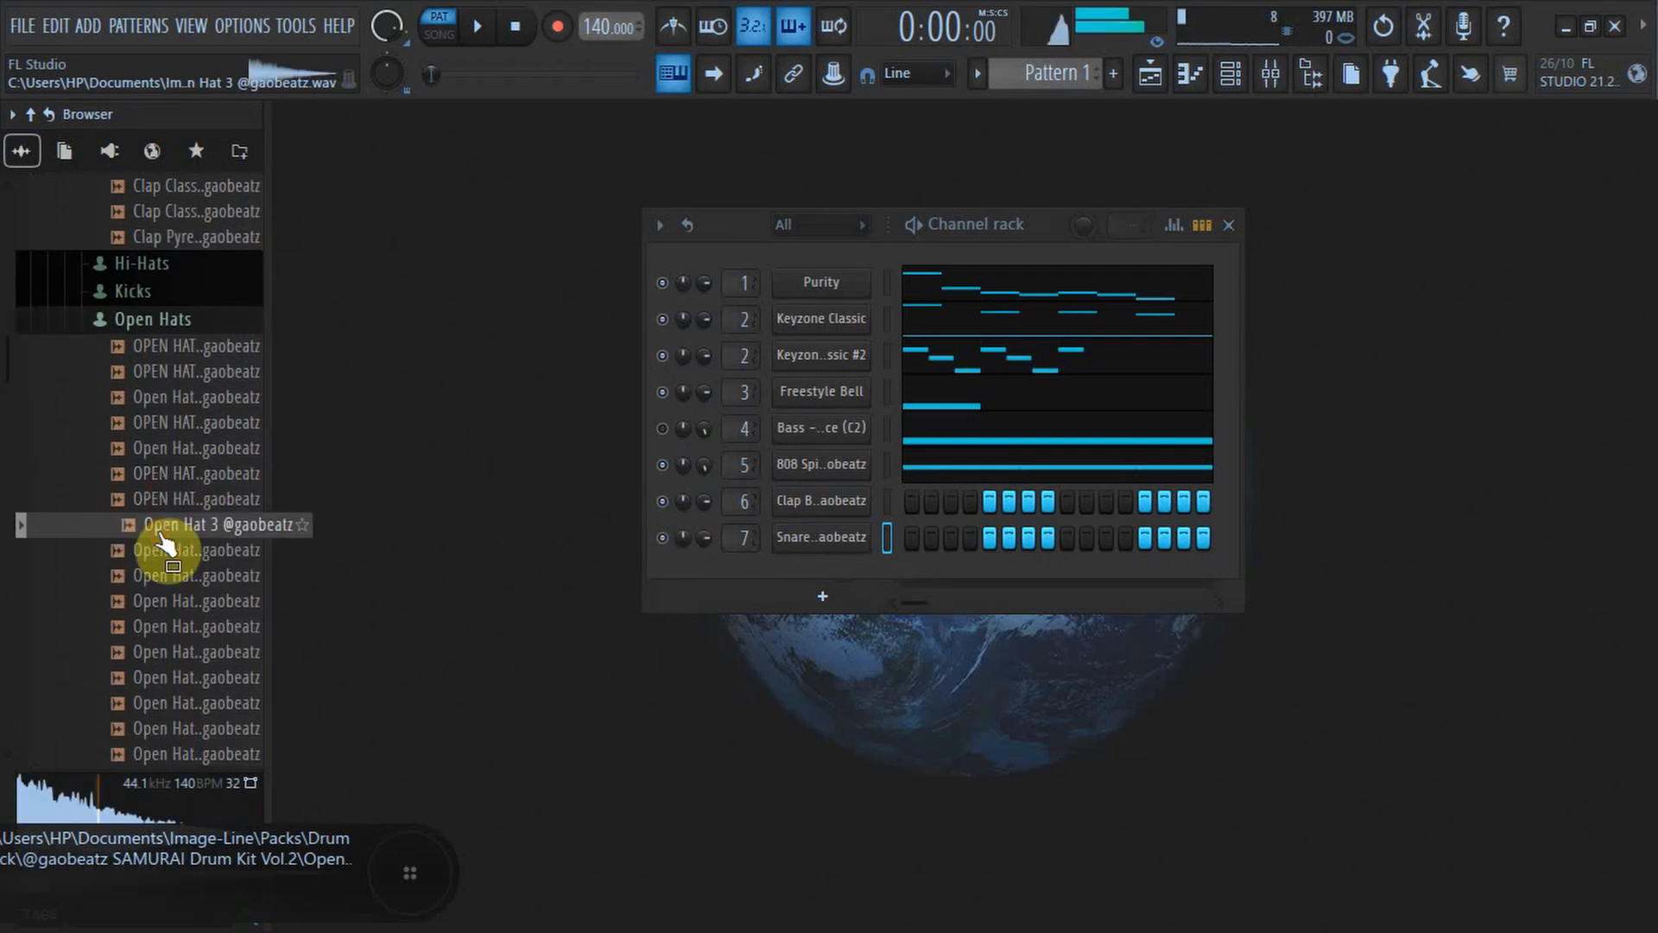
click(169, 446)
click(173, 504)
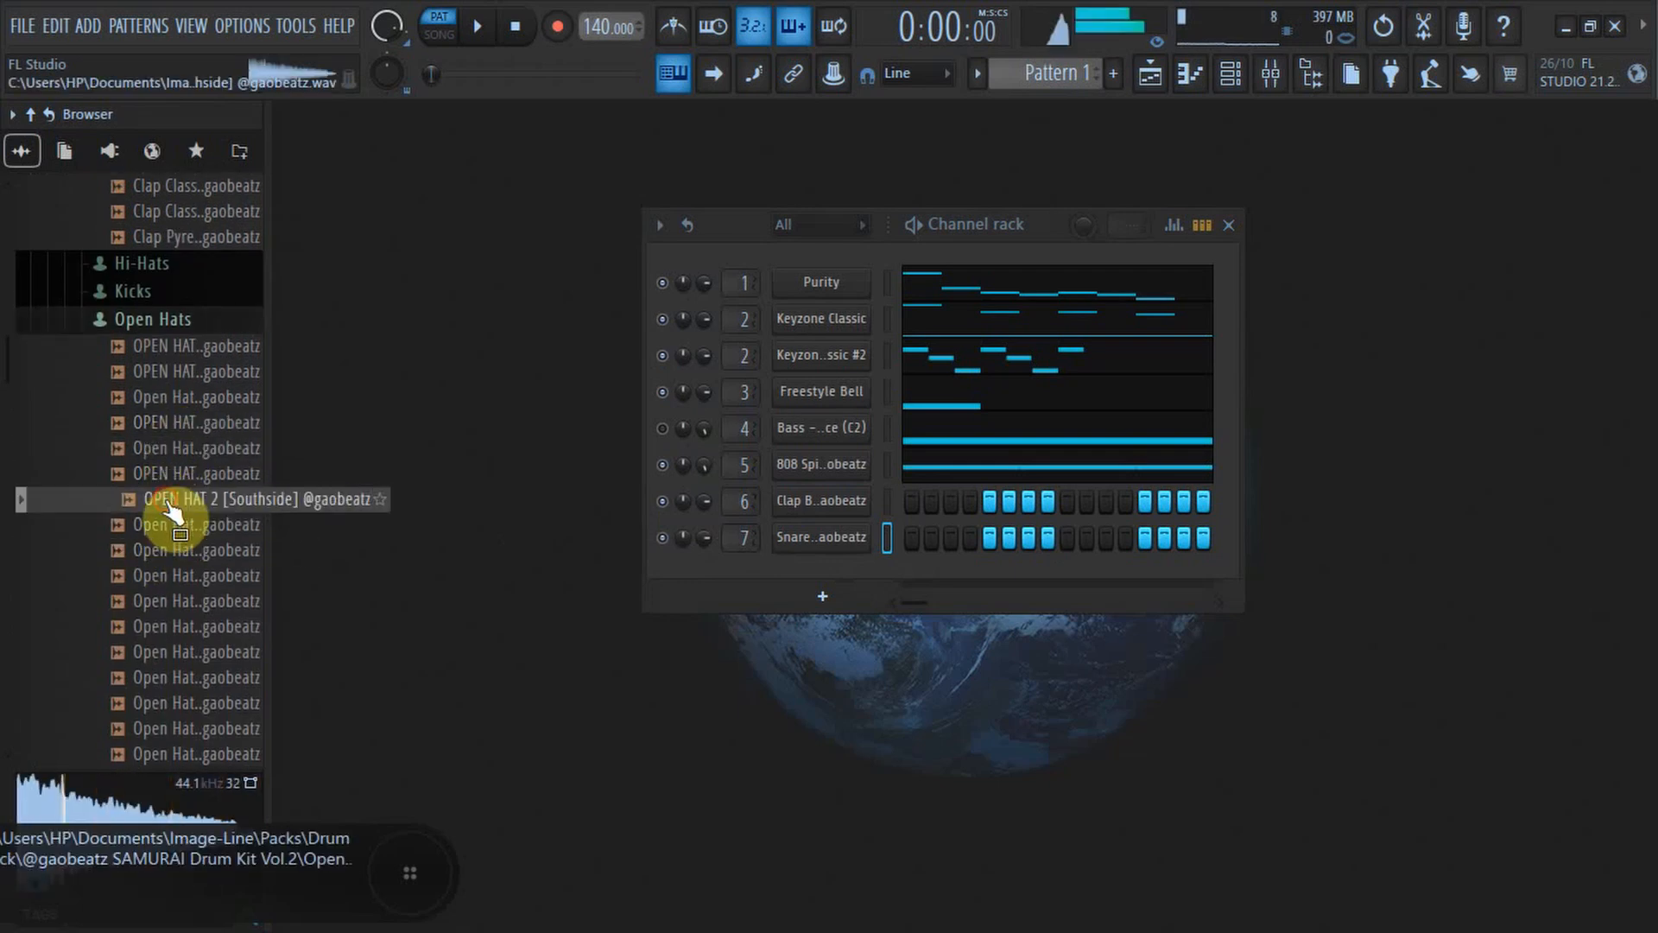
click(178, 515)
drag(180, 512, 693, 573)
click(129, 399)
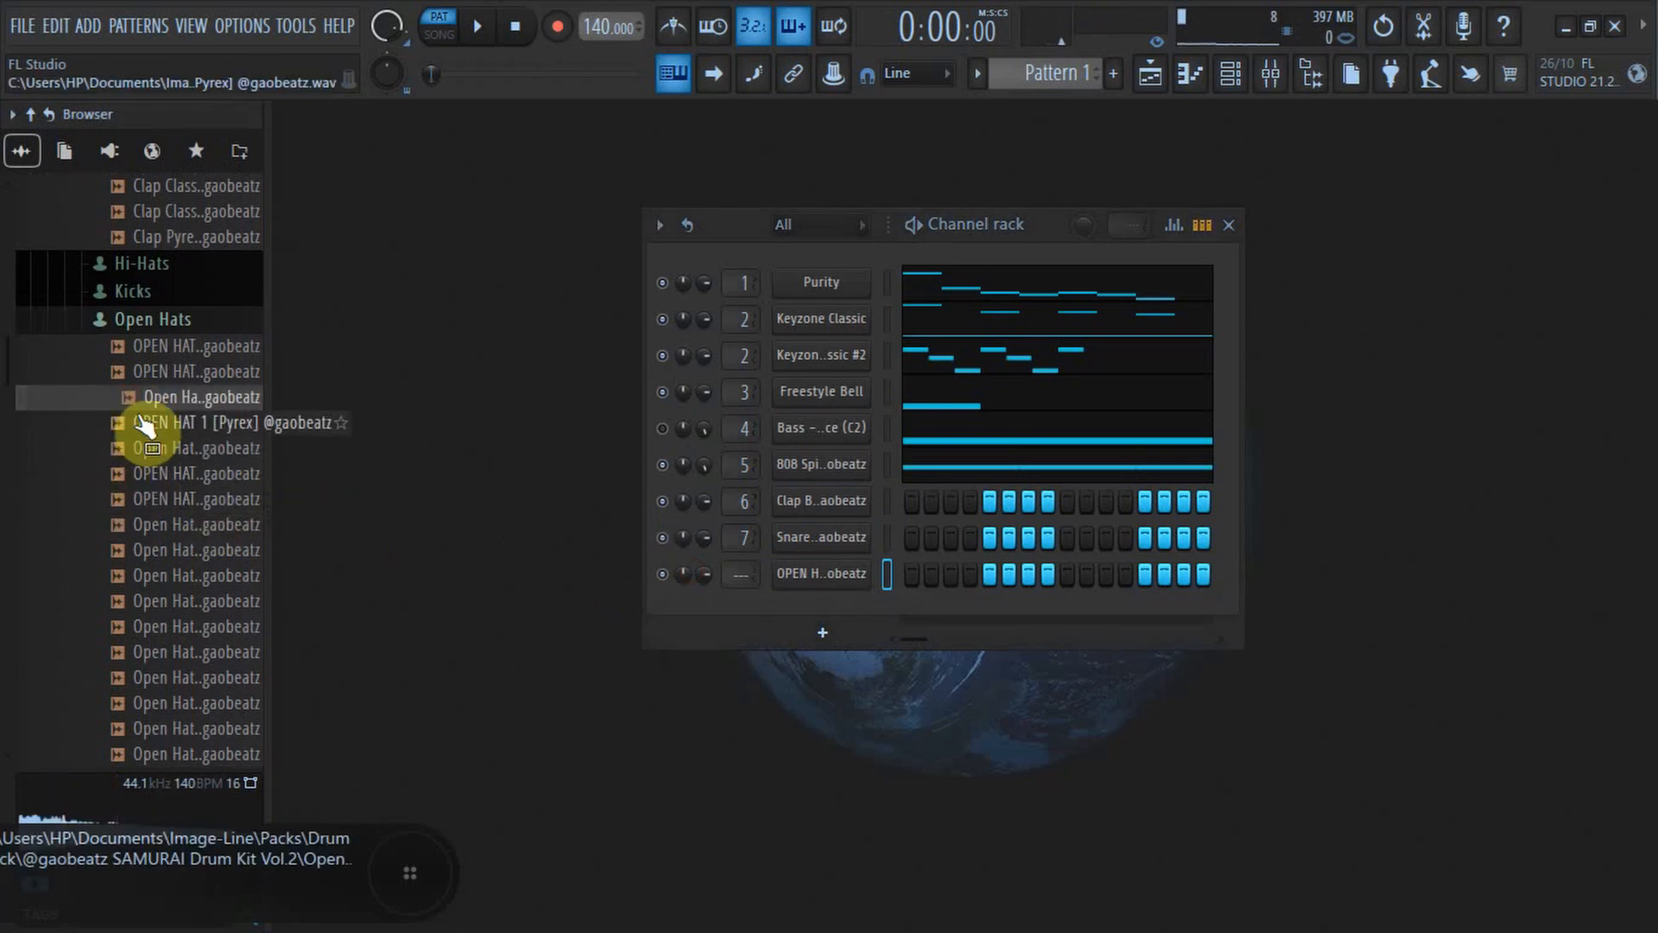
drag(160, 406, 770, 617)
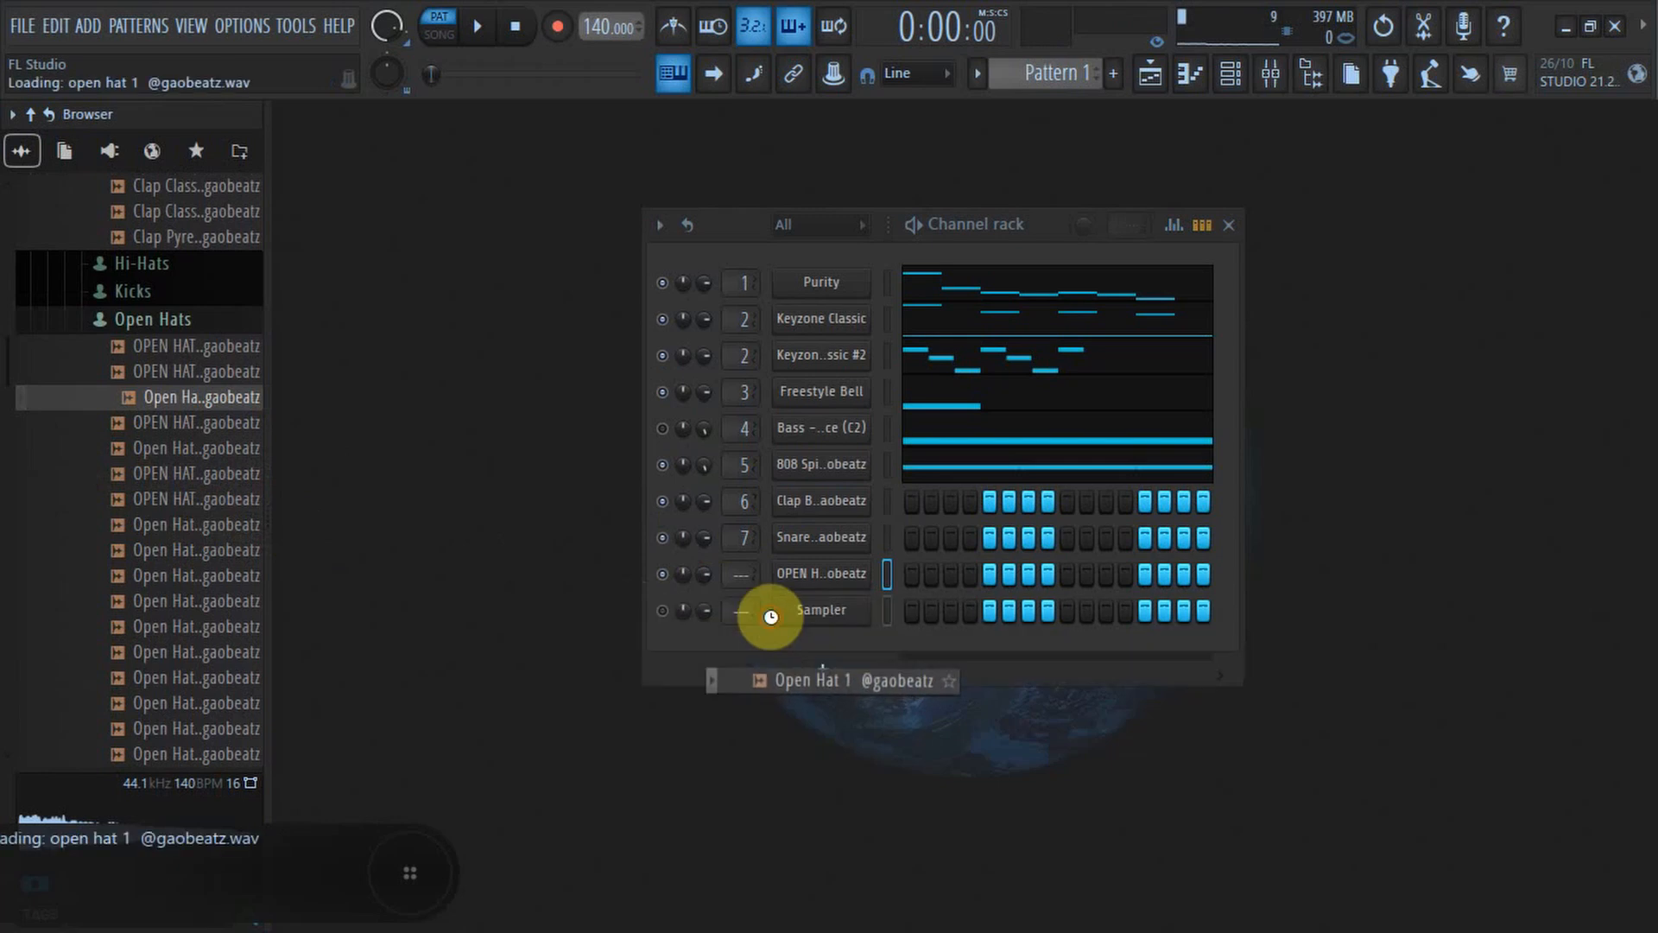
click(138, 319)
scroll(160, 602, up, 4)
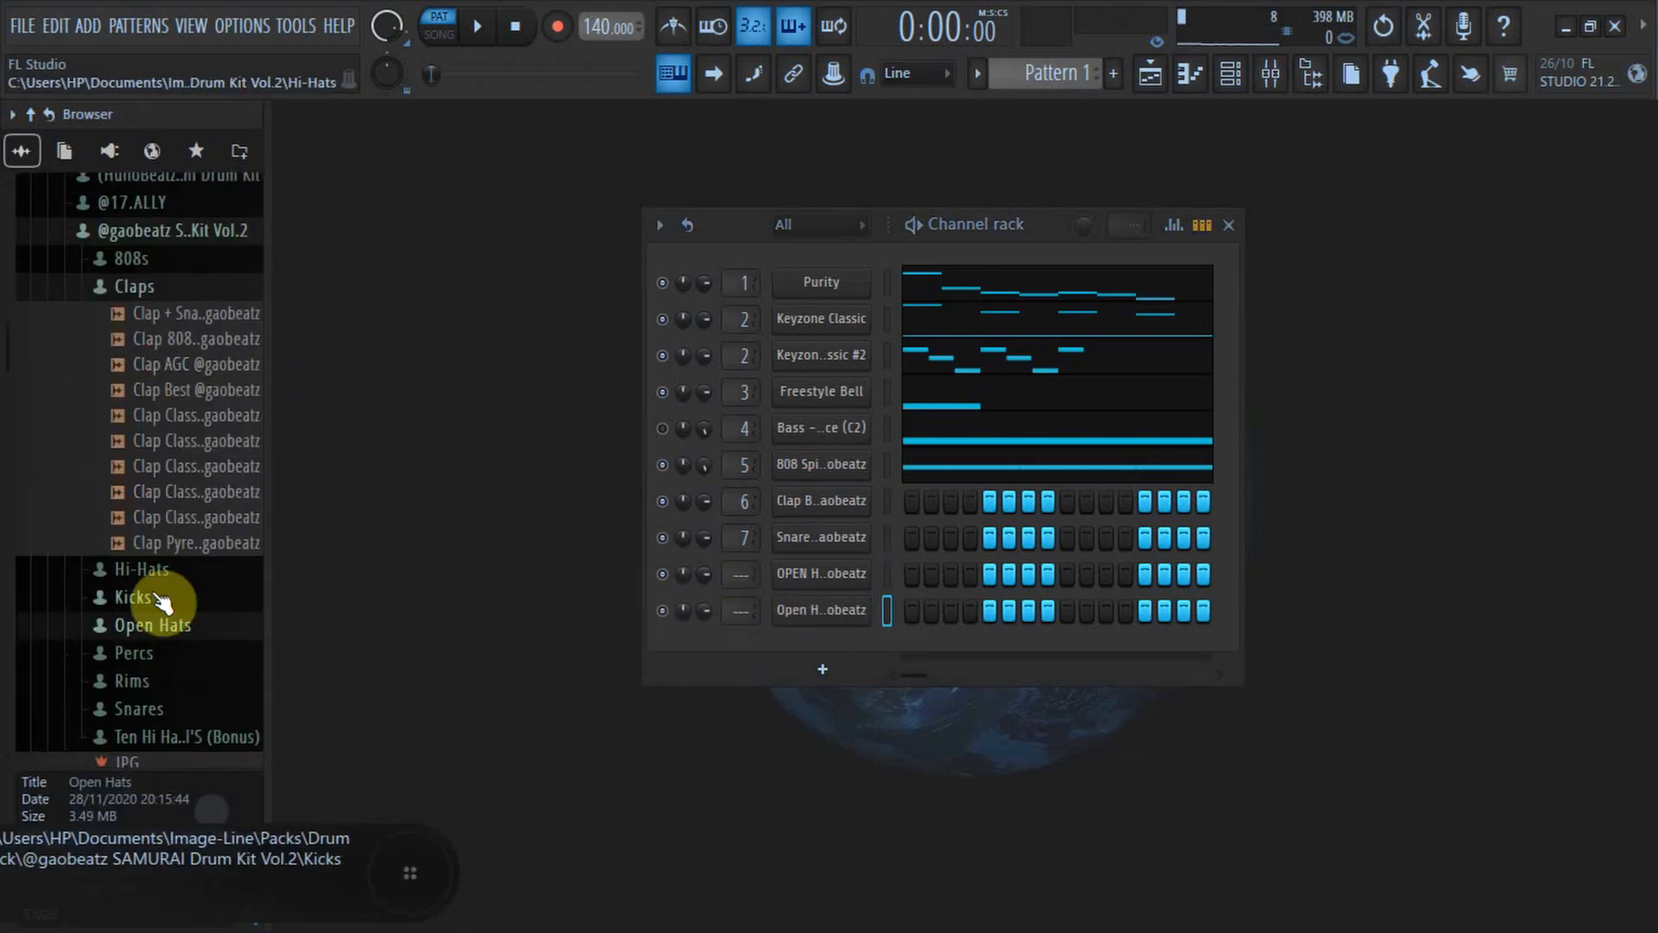
click(143, 597)
click(158, 602)
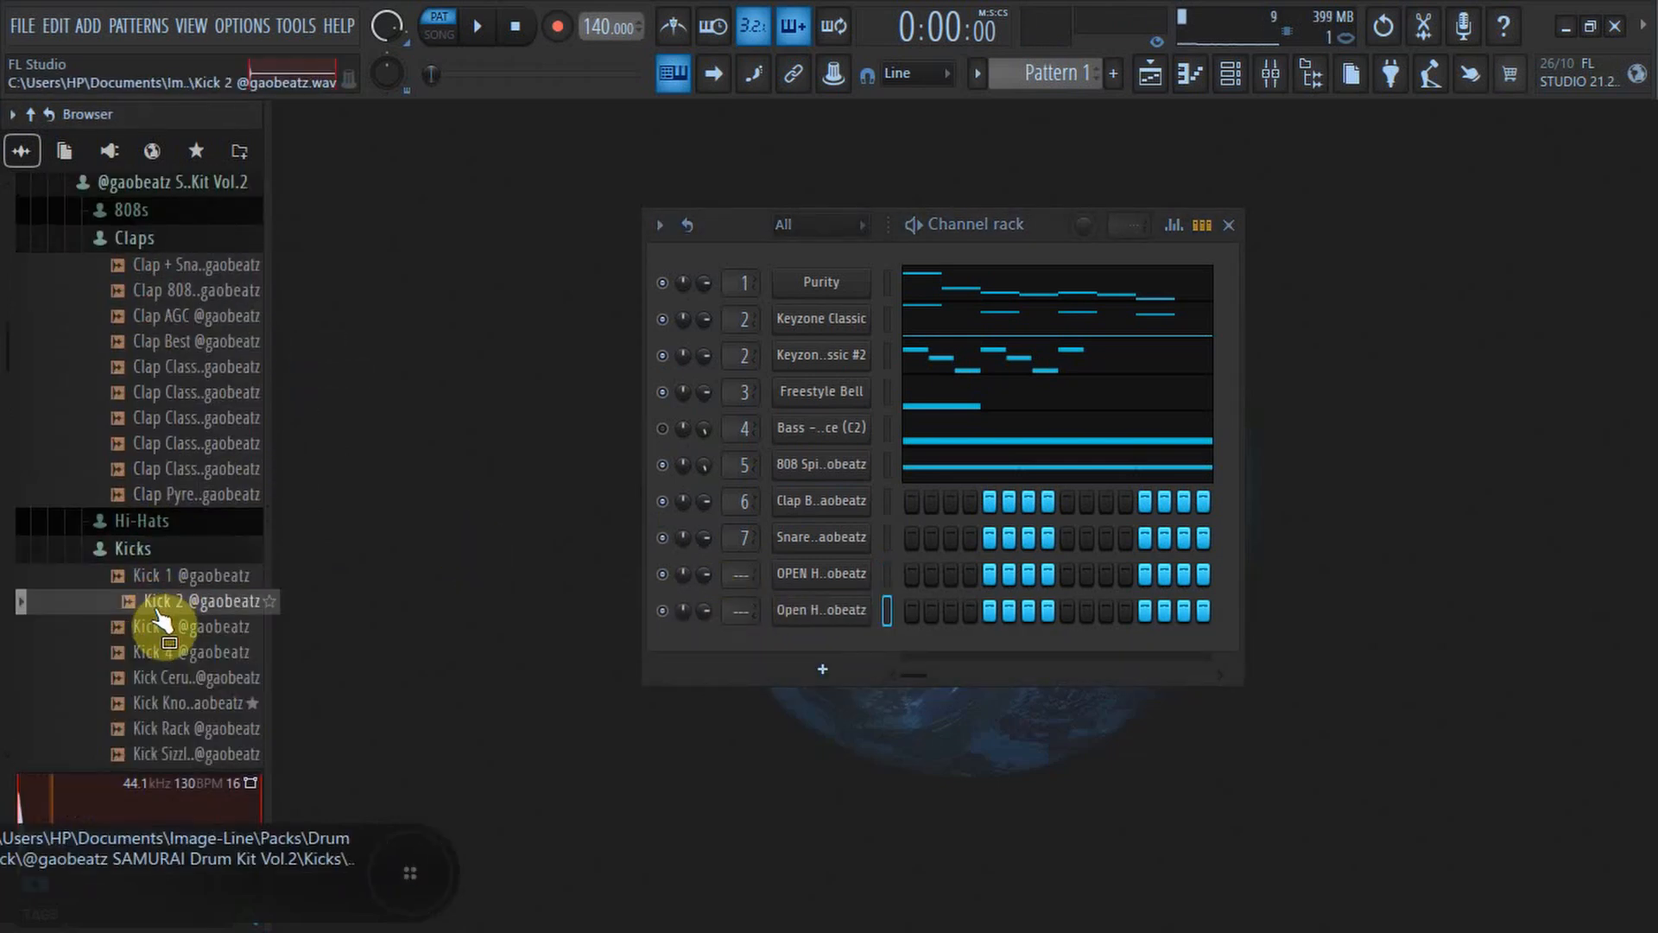
click(170, 580)
click(173, 628)
click(177, 653)
click(196, 704)
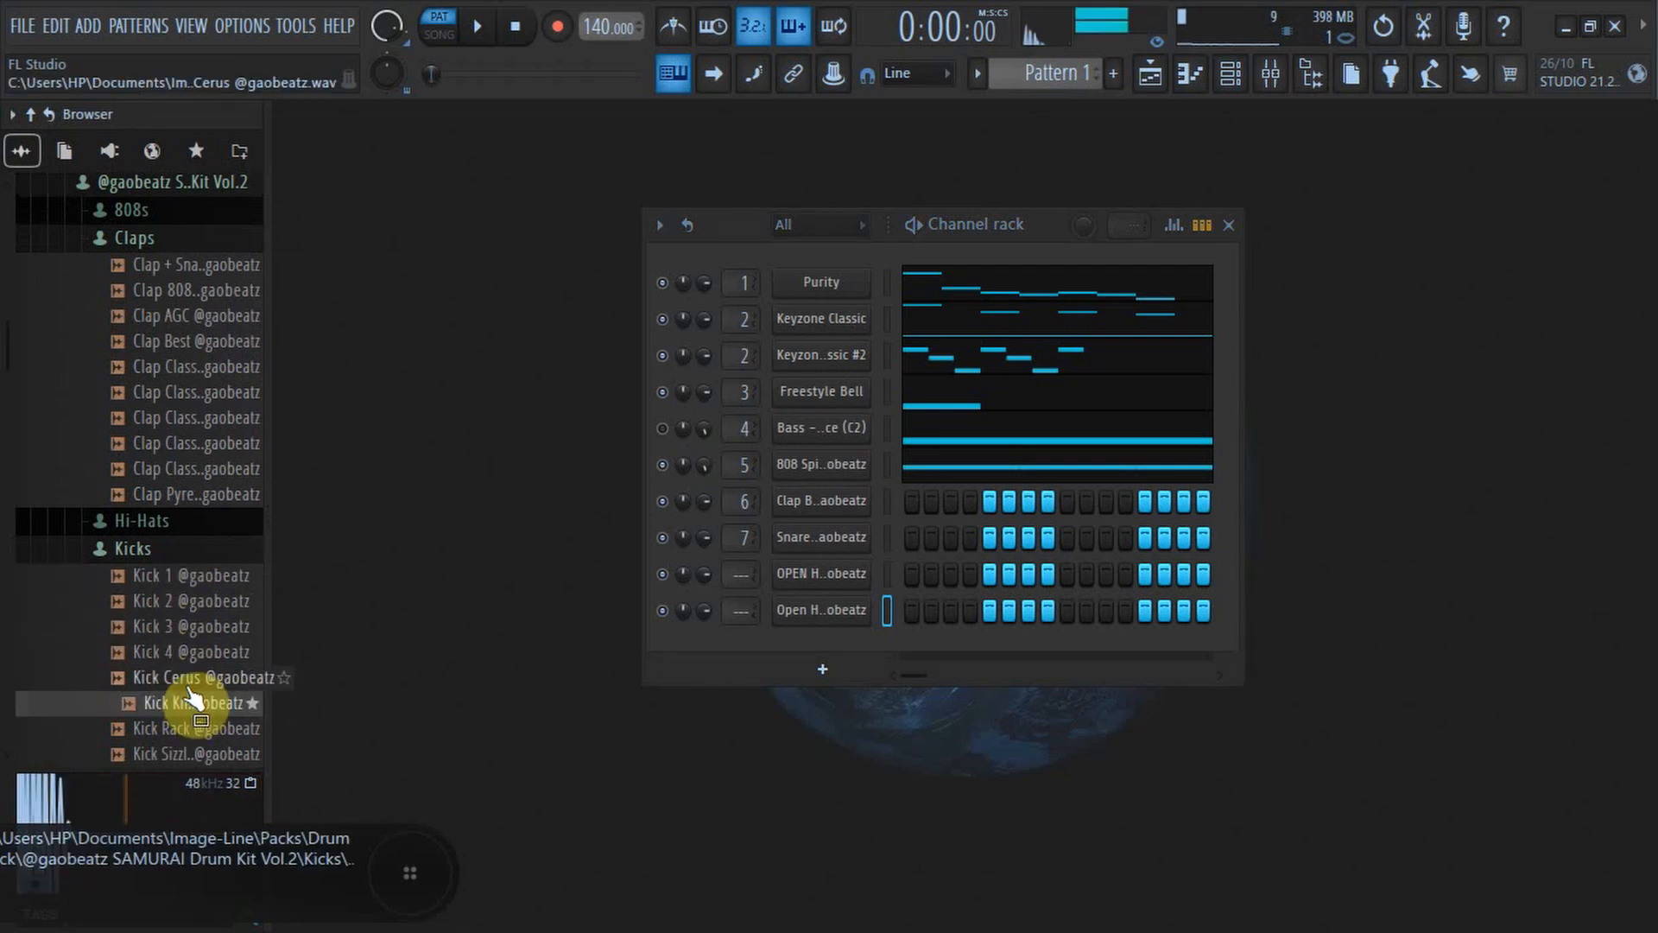
drag(187, 702, 743, 658)
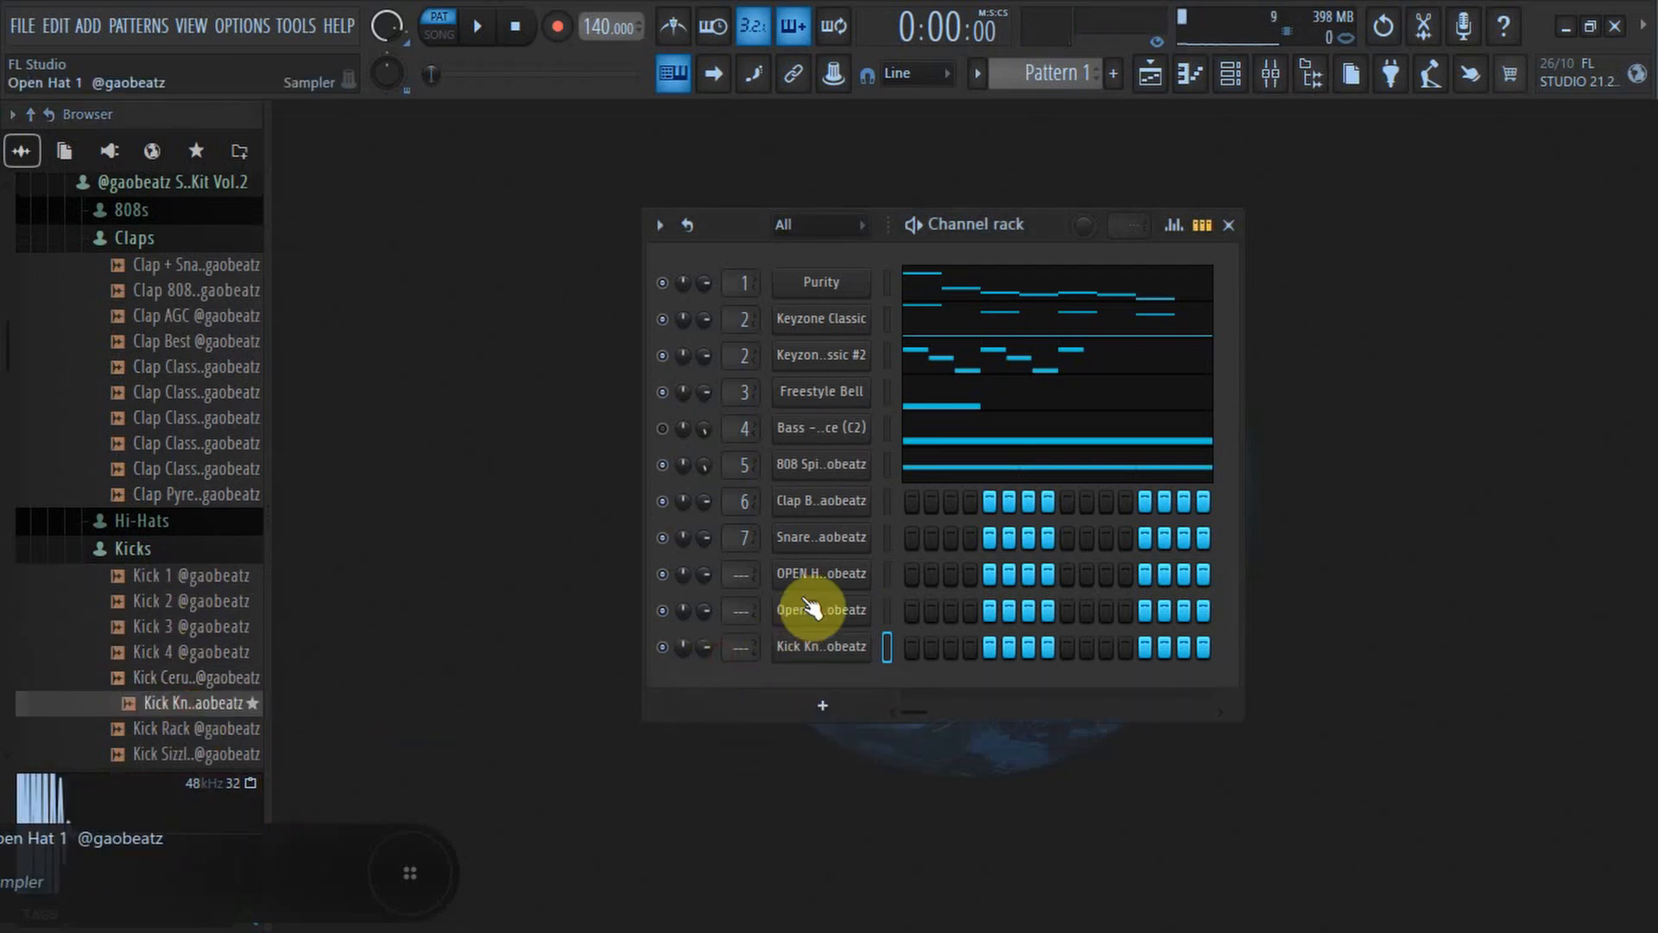
scroll(111, 370, up, 5)
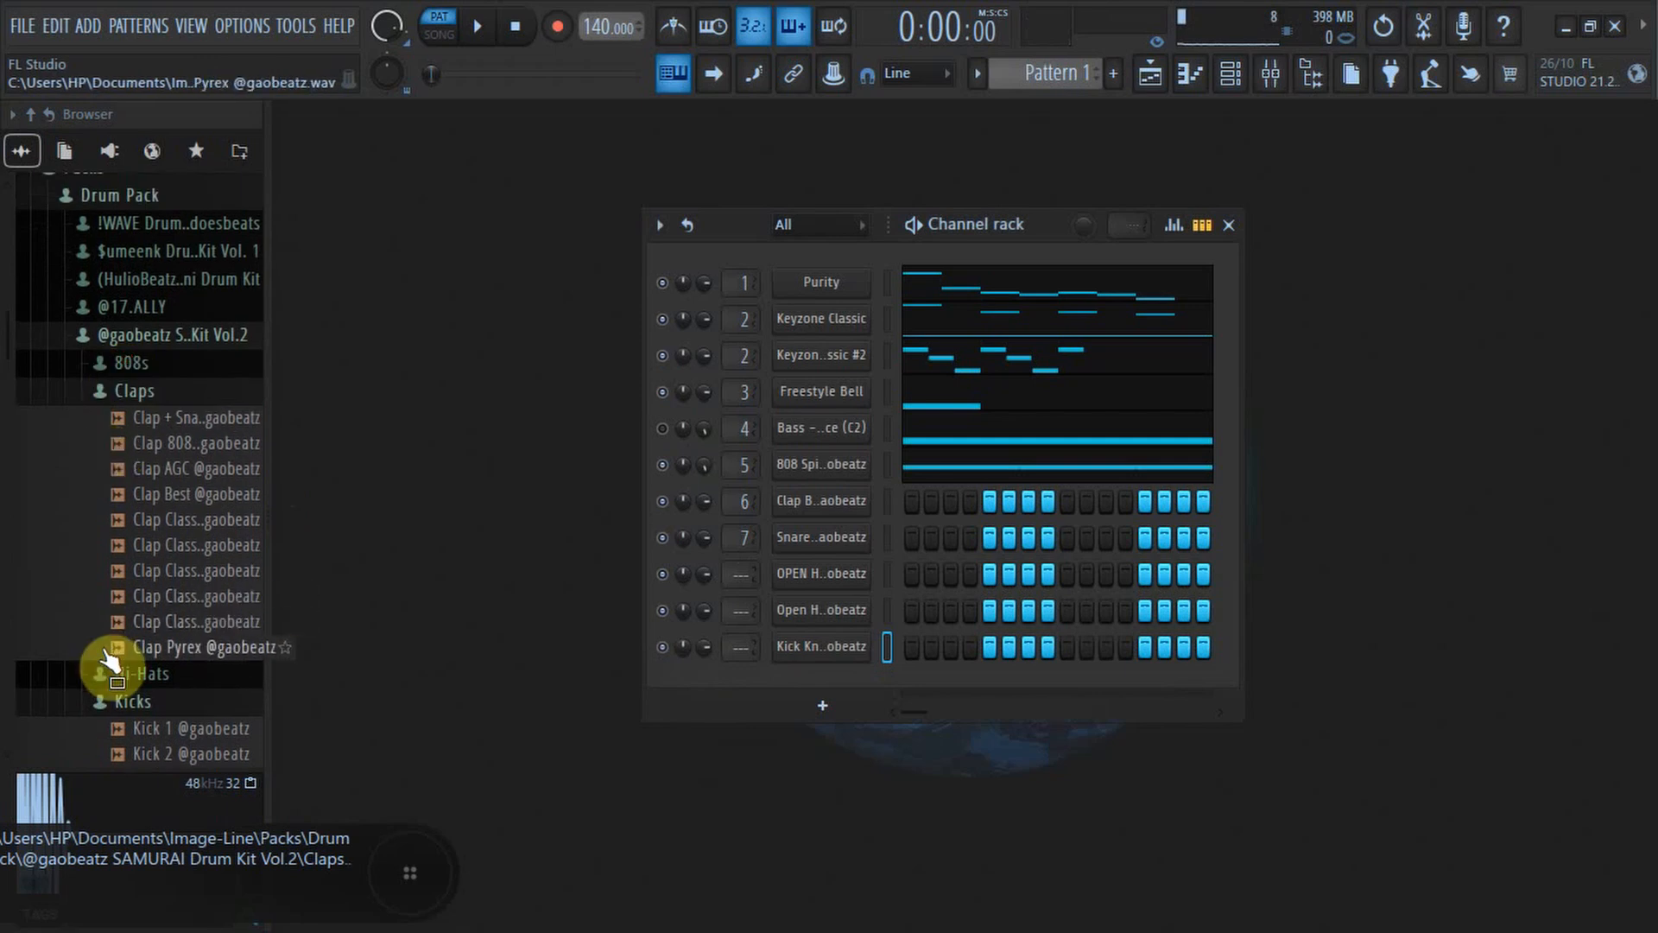
click(122, 659)
click(173, 480)
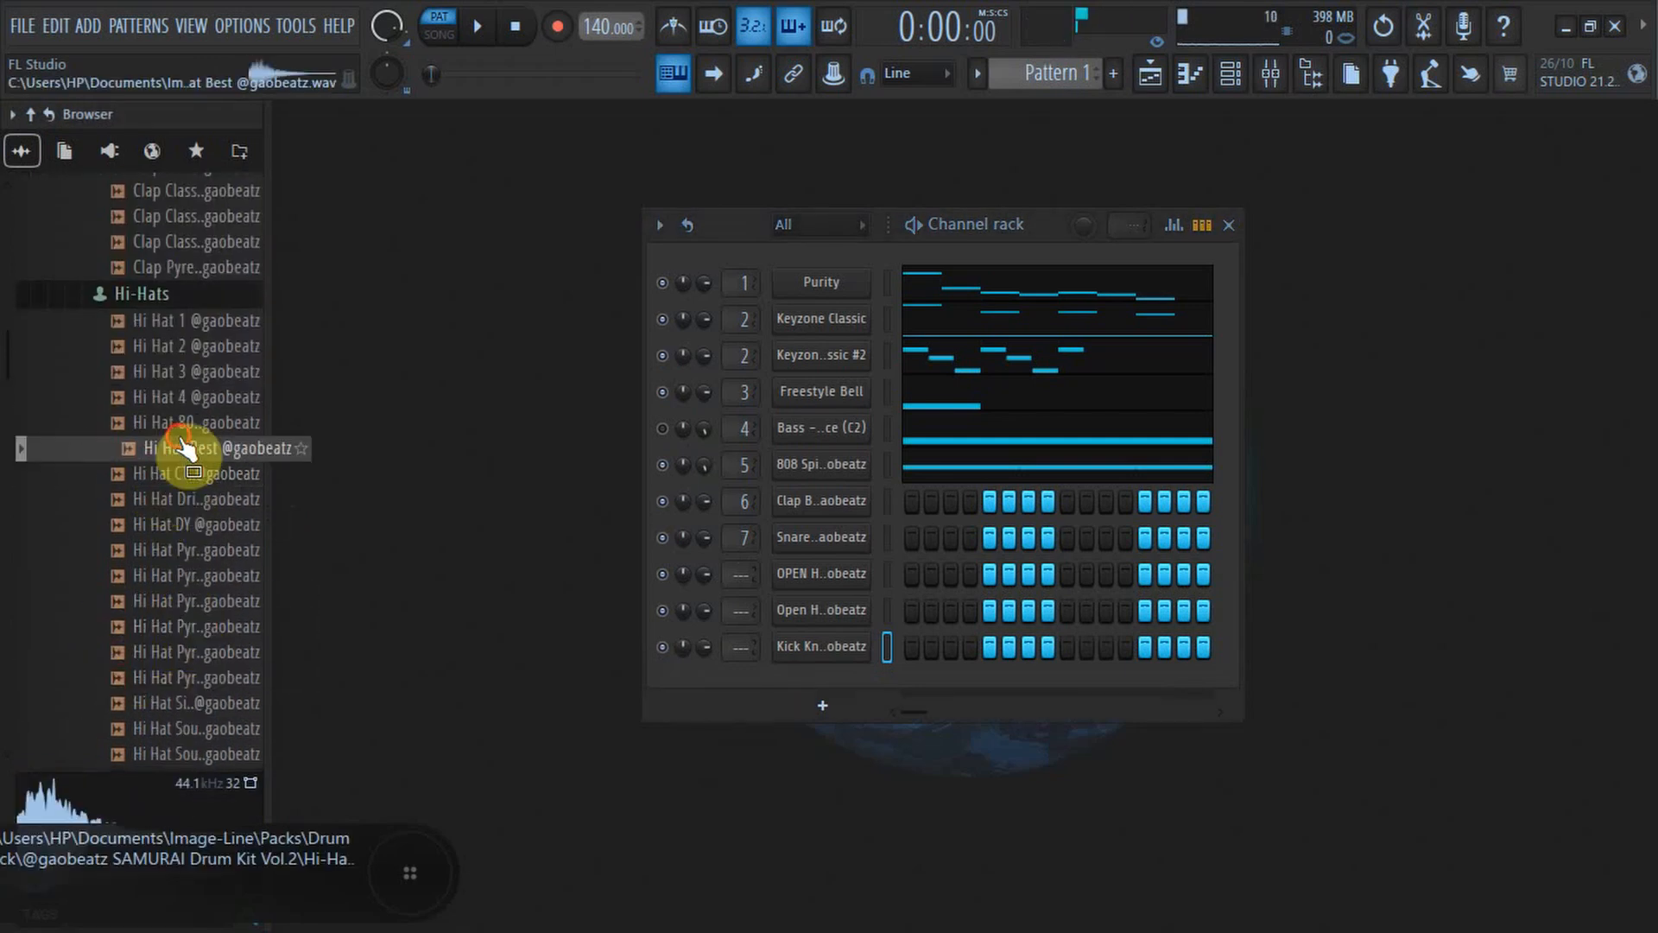
scroll(176, 414, down, 4)
click(177, 322)
click(177, 371)
click(177, 322)
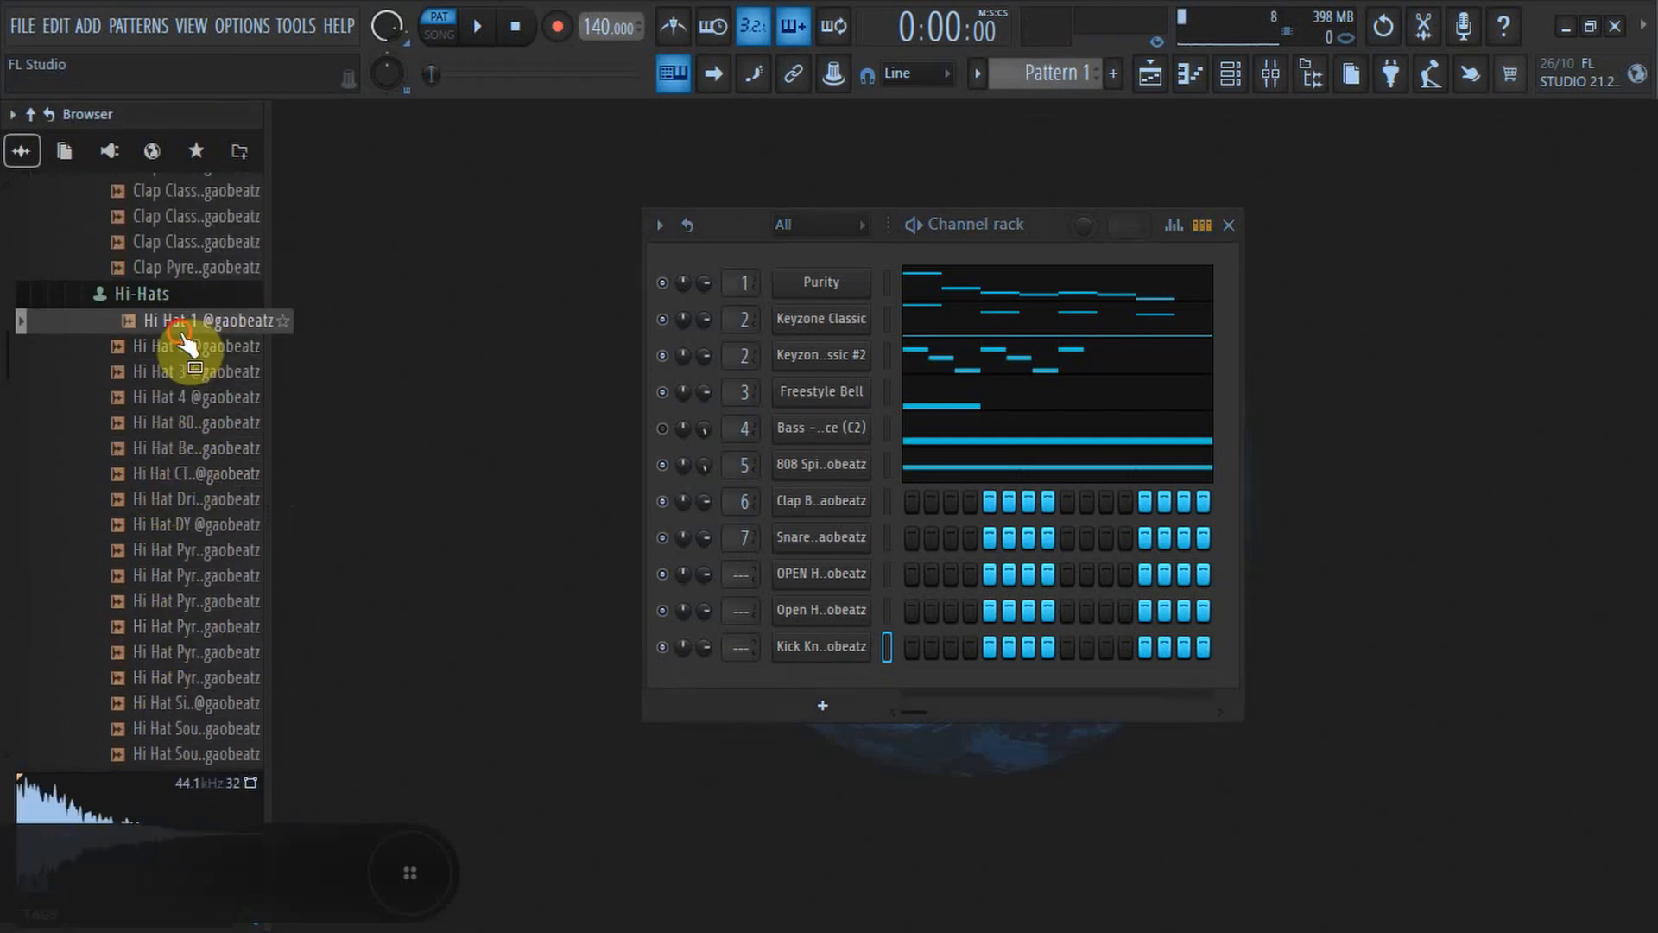
click(177, 345)
click(176, 373)
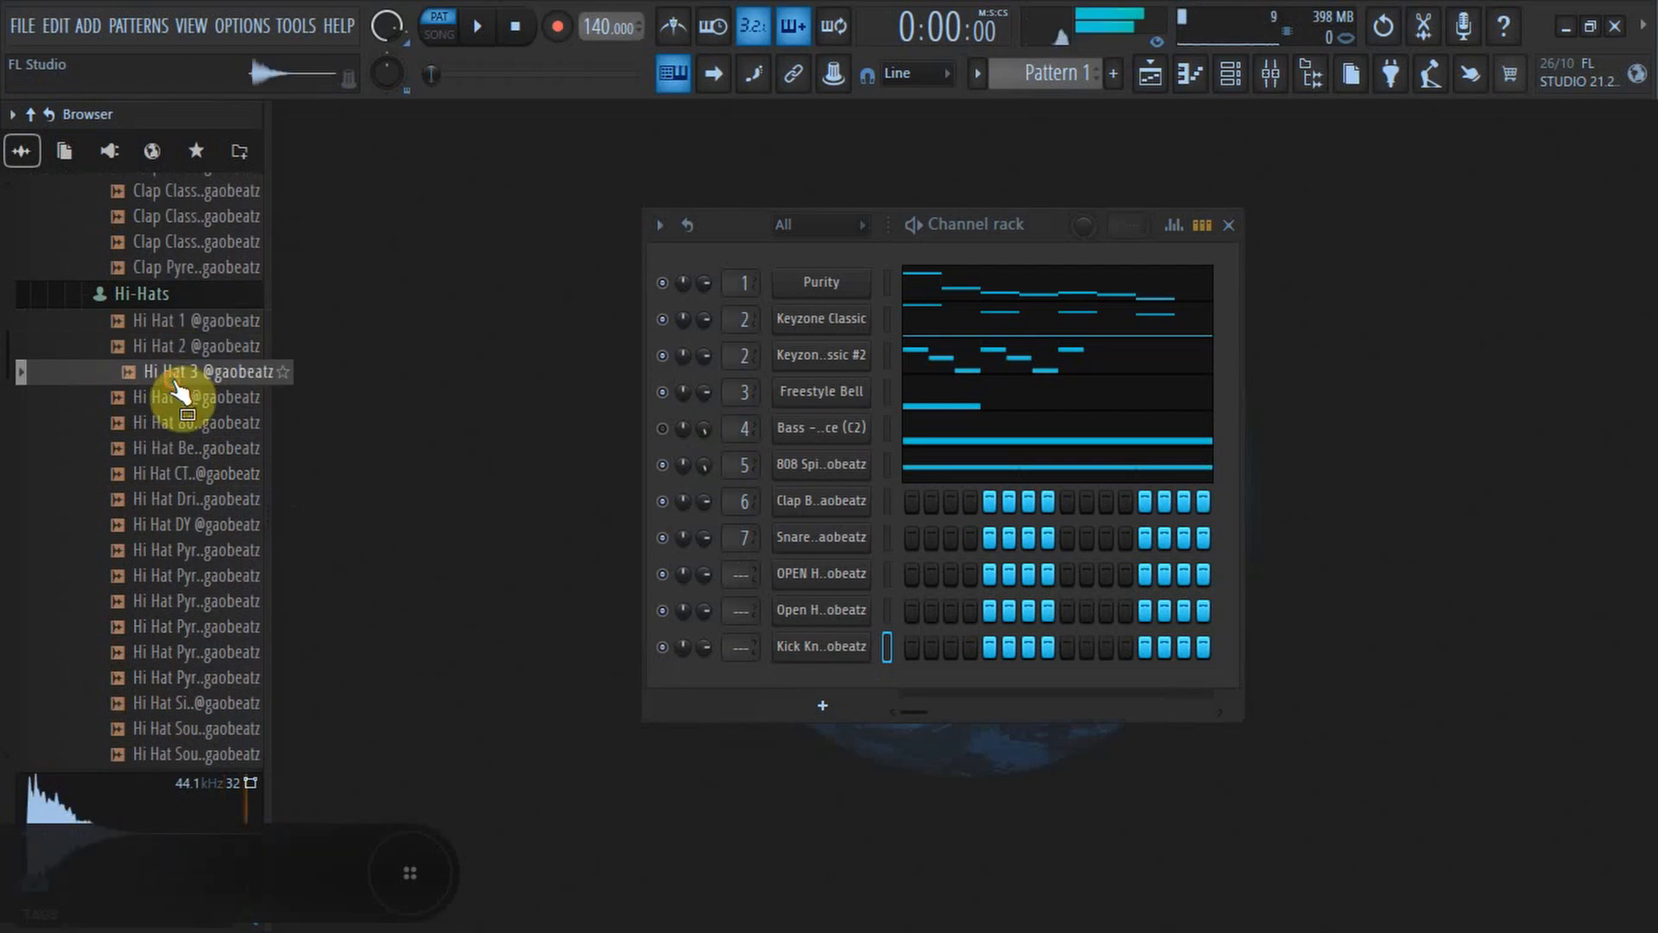
drag(541, 480, 760, 559)
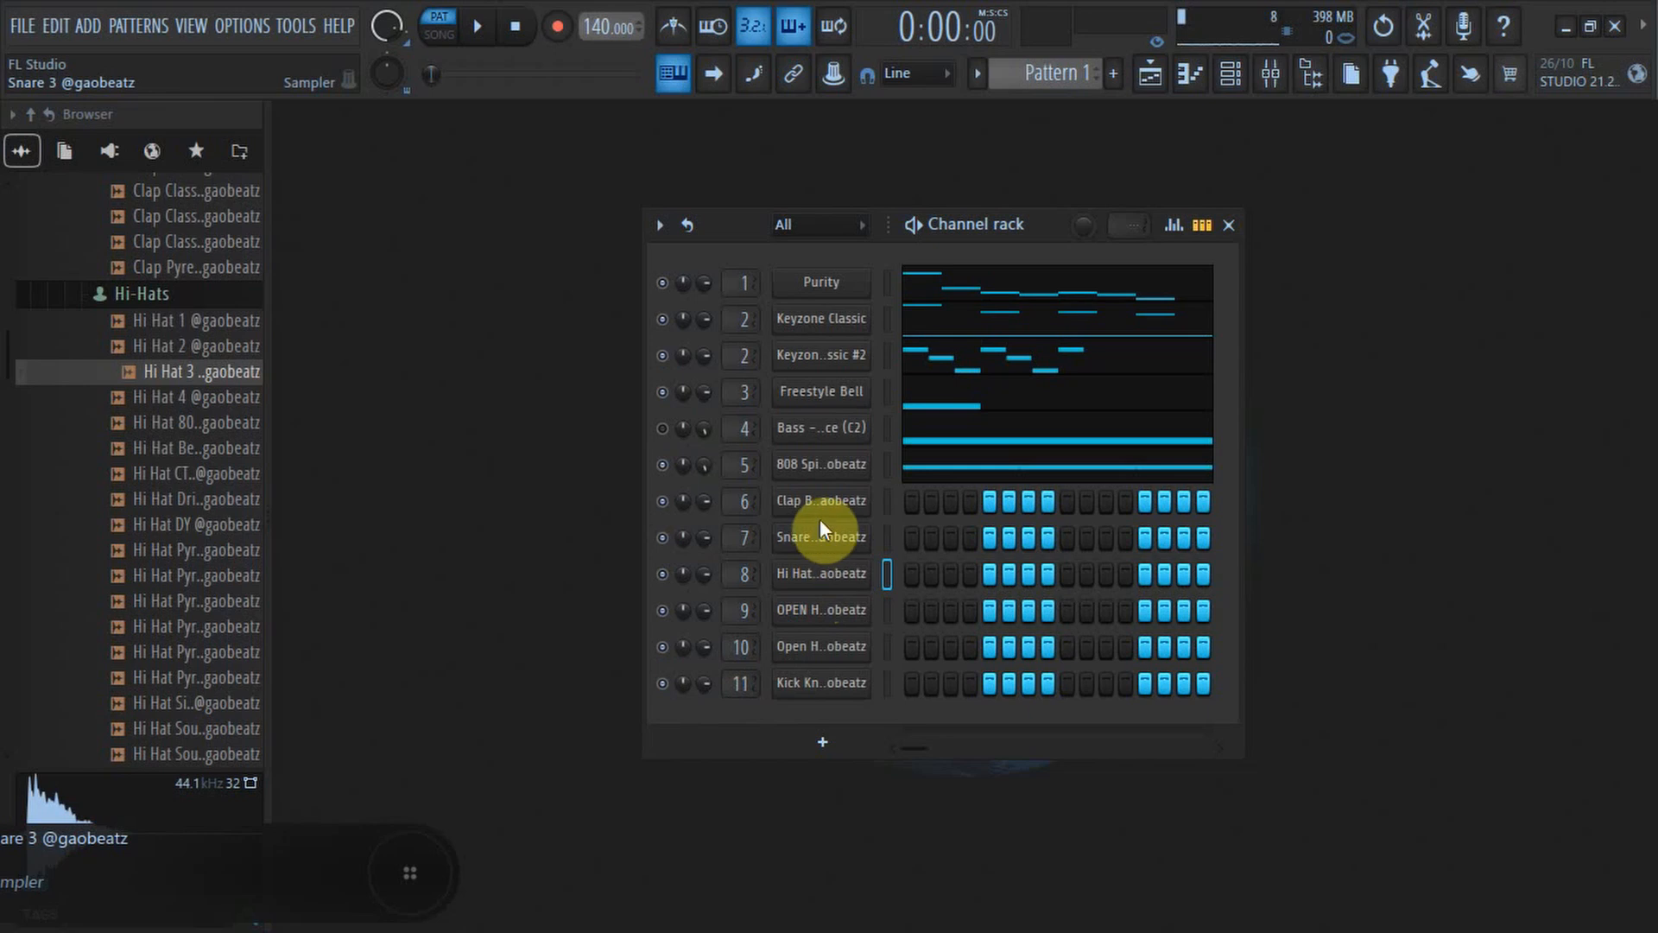
Draw a short C5 clap note on the third beat of each of the eight bars in Clap Best's piano roll, with playback running.
right_click(827, 518)
click(1009, 500)
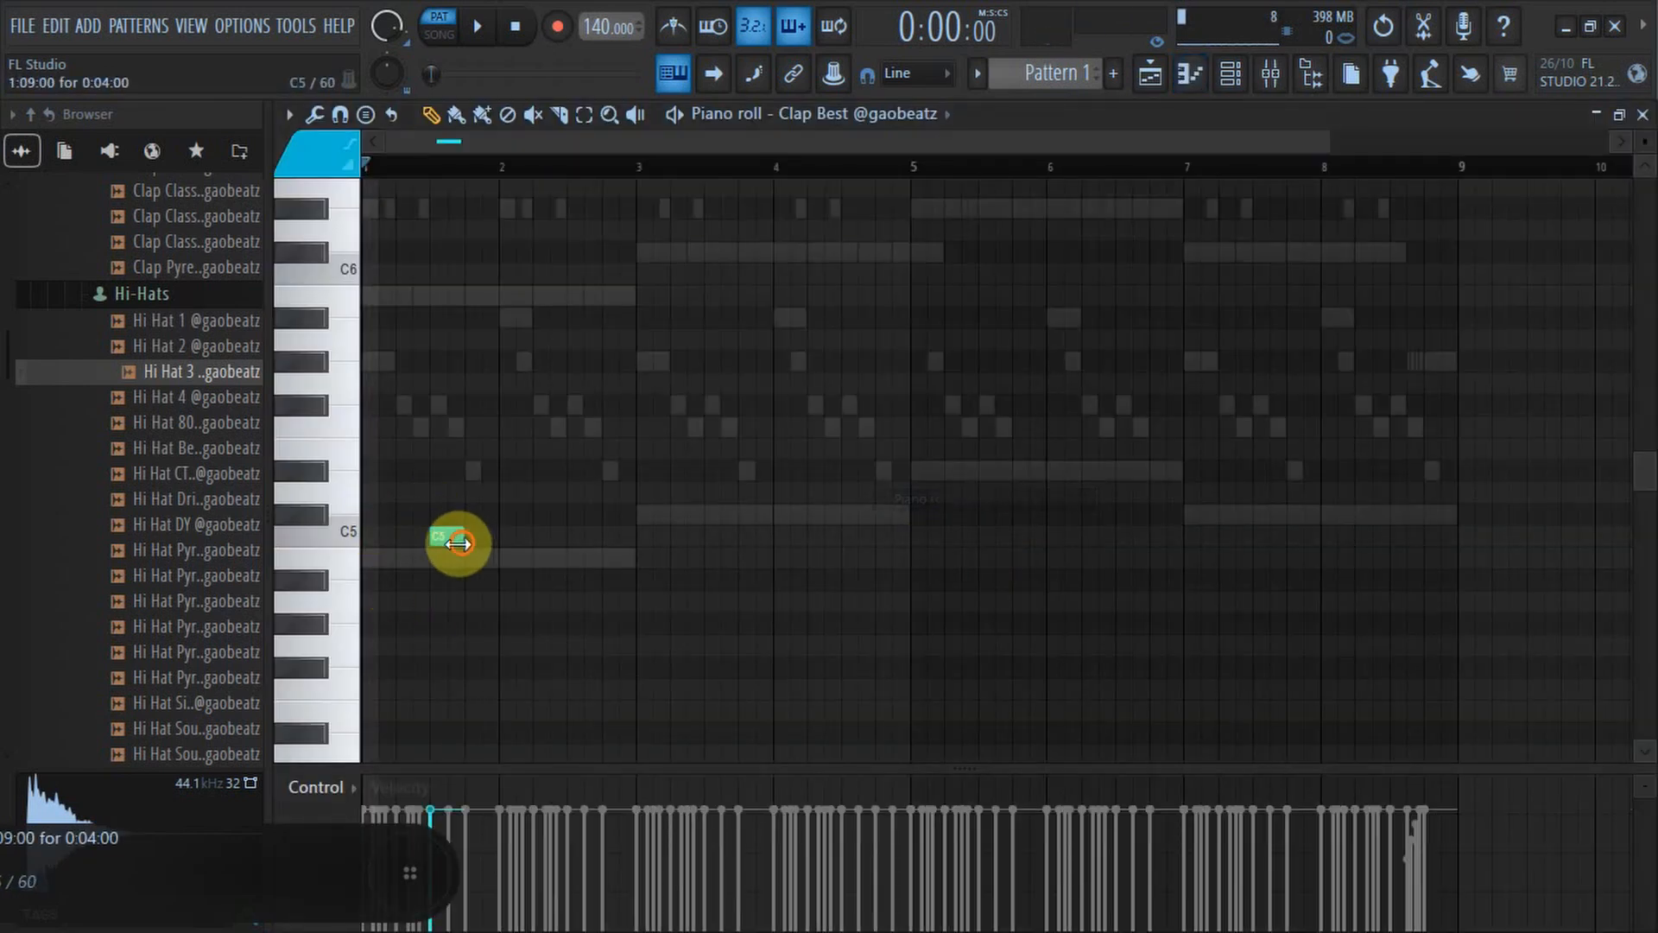
drag(458, 543, 448, 540)
click(574, 536)
key(space)
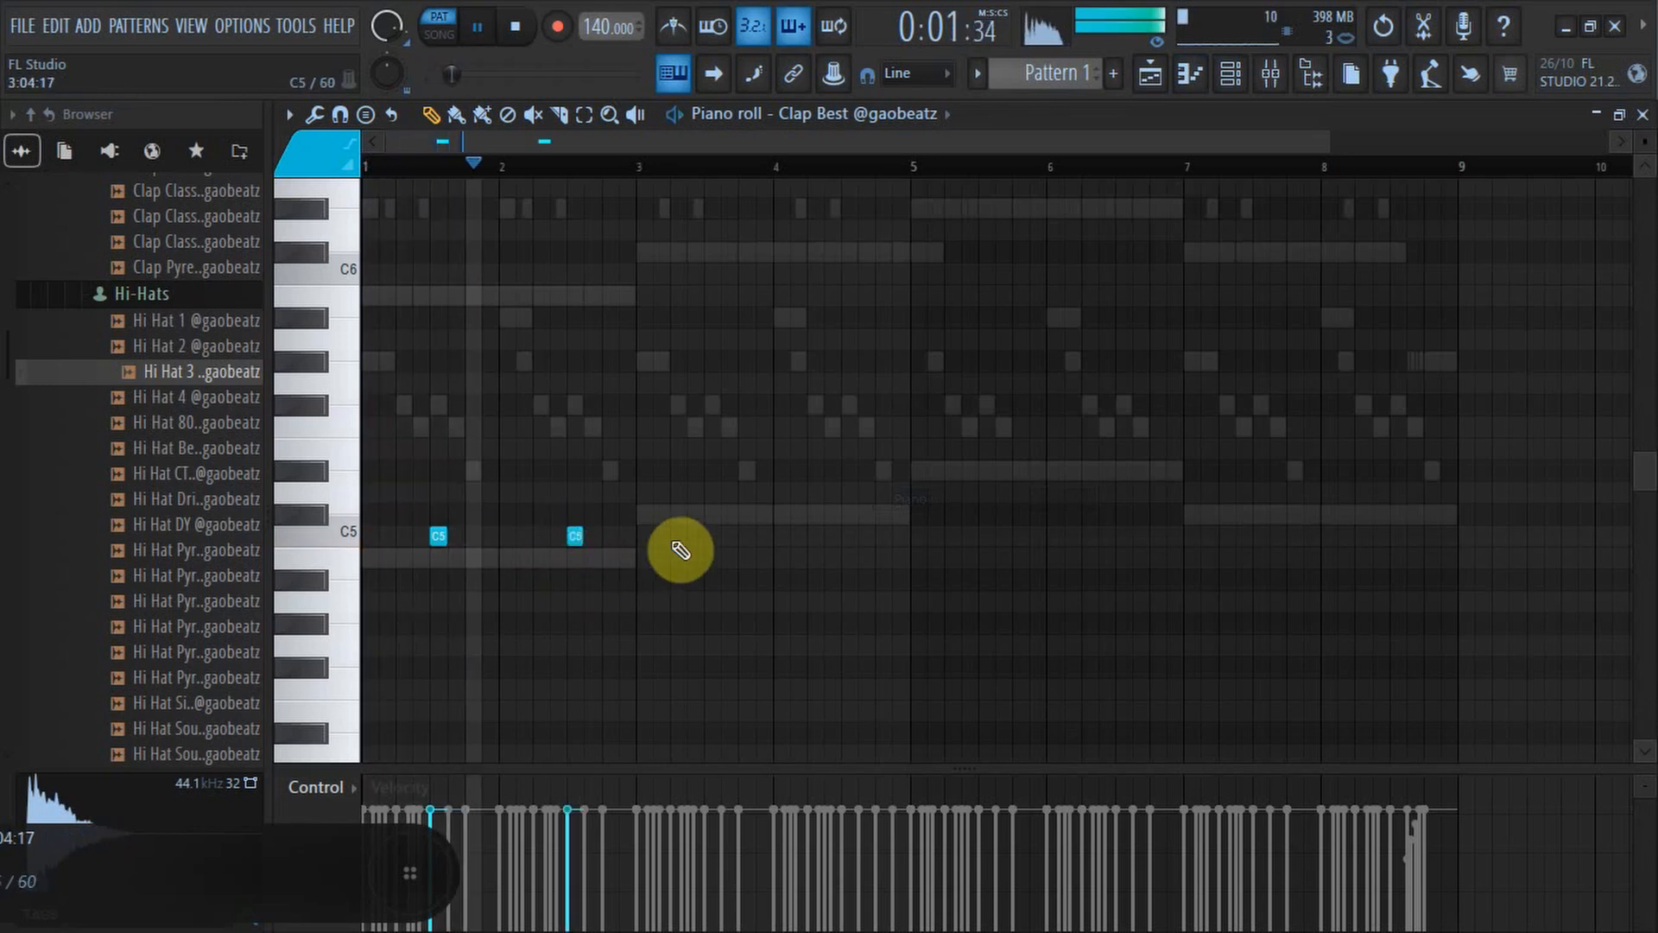
click(713, 536)
click(850, 536)
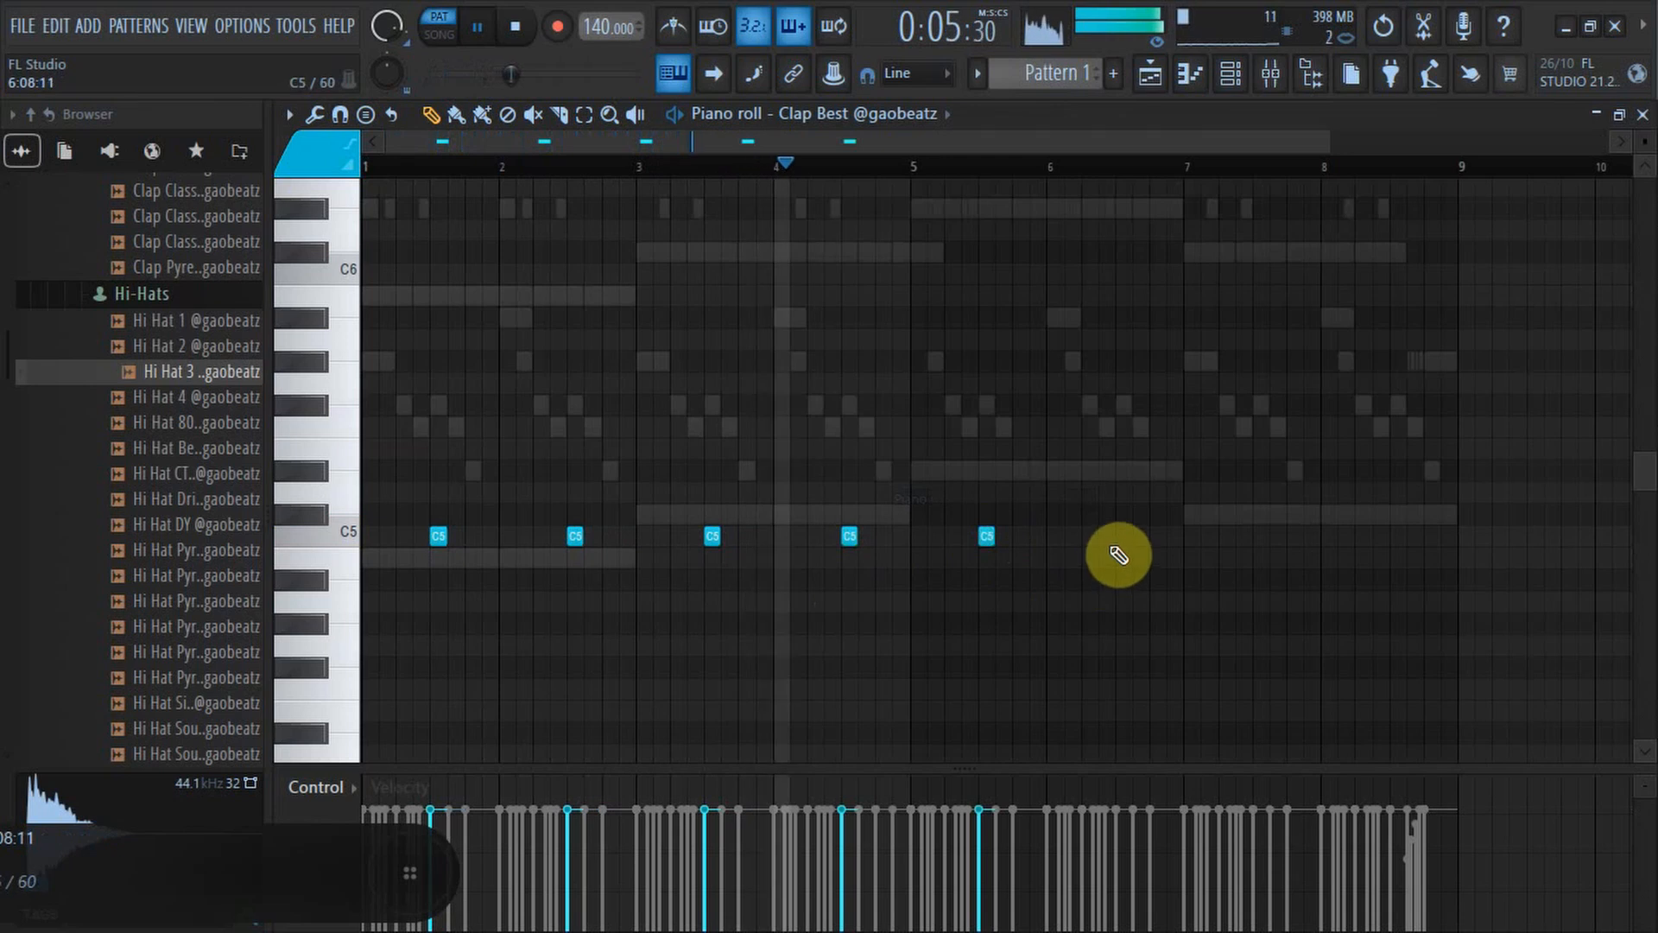
click(1122, 537)
click(1262, 539)
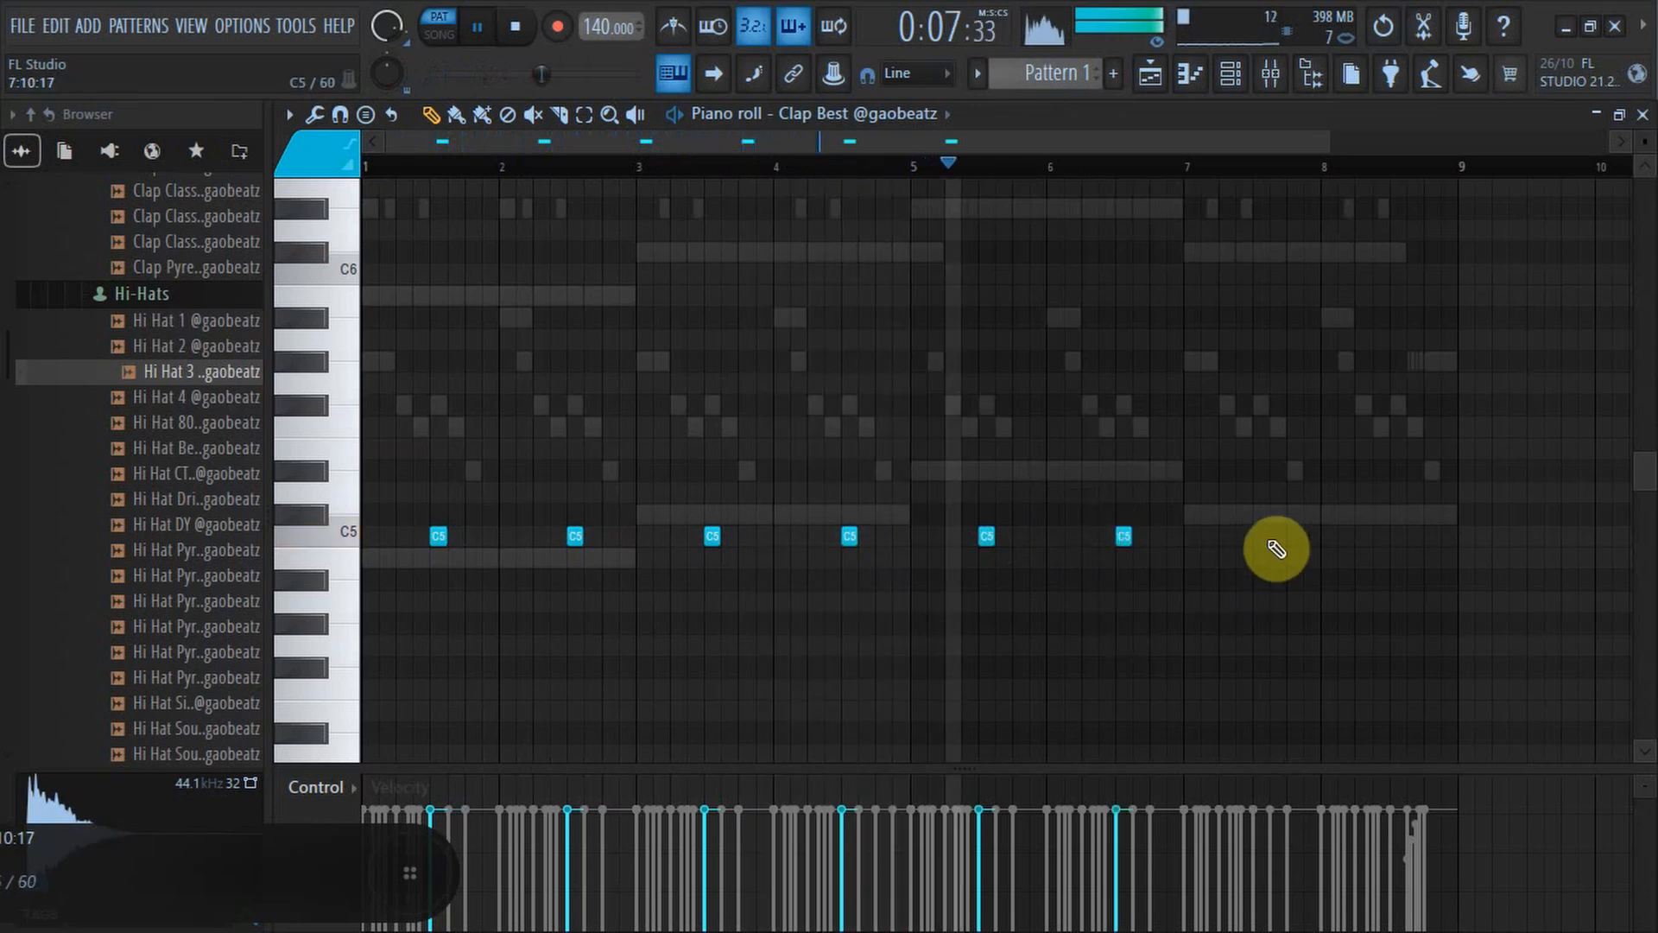
click(1398, 550)
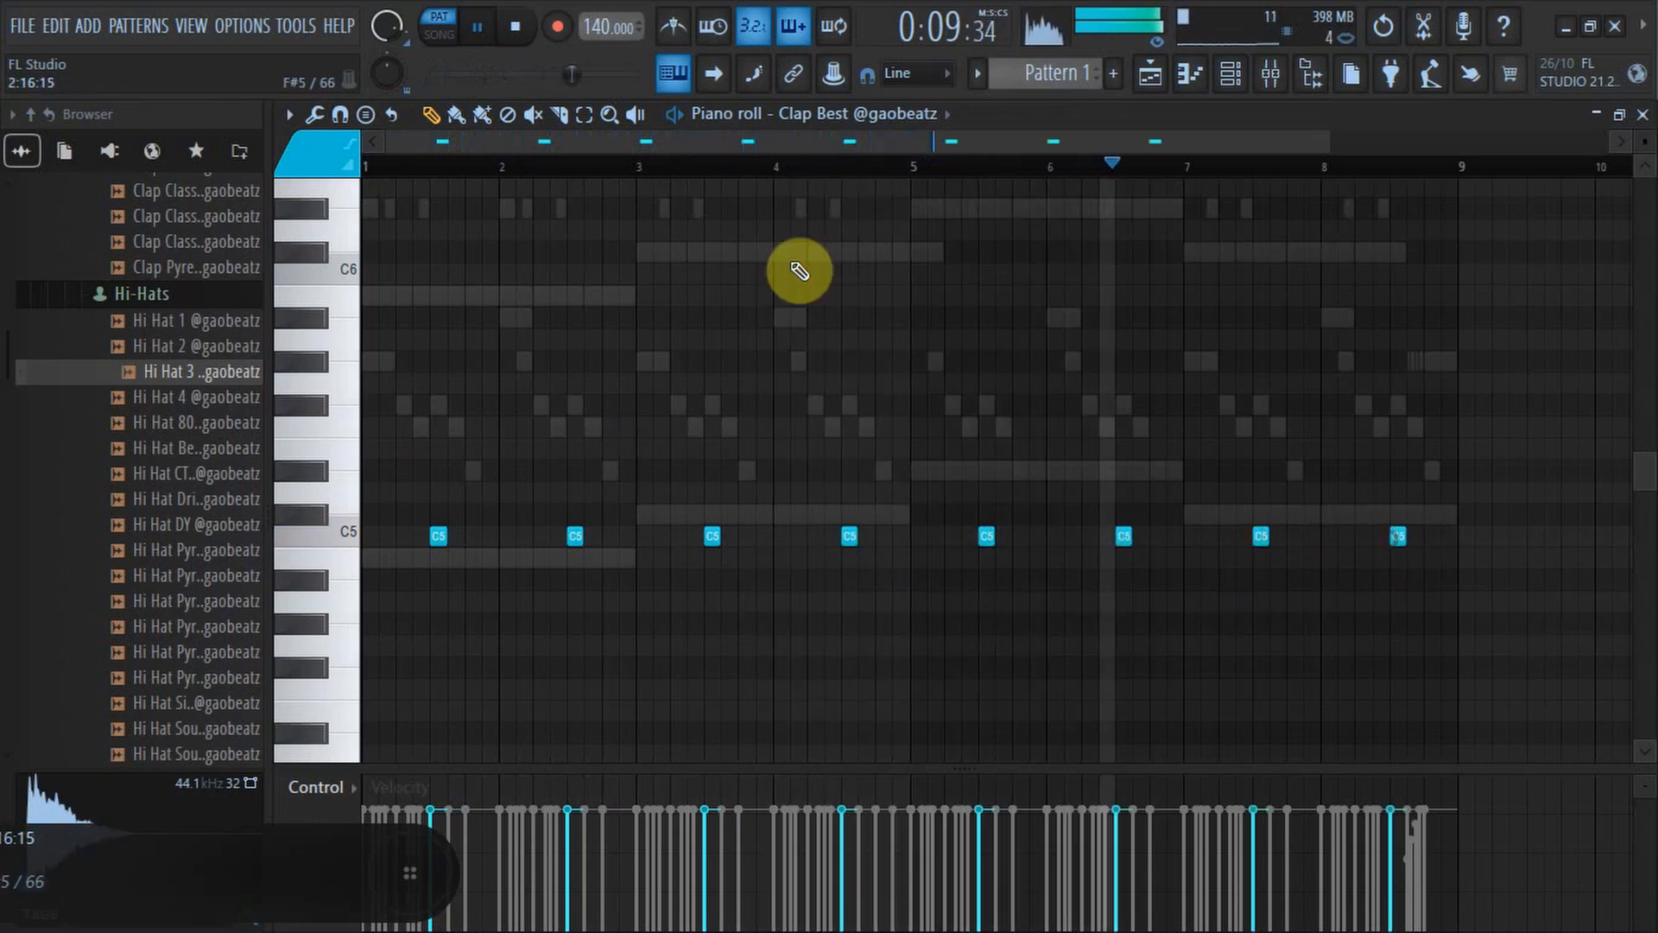
Transpose all the 808 Spinz 3 notes down one octave and close the piano roll.
click(866, 117)
click(827, 274)
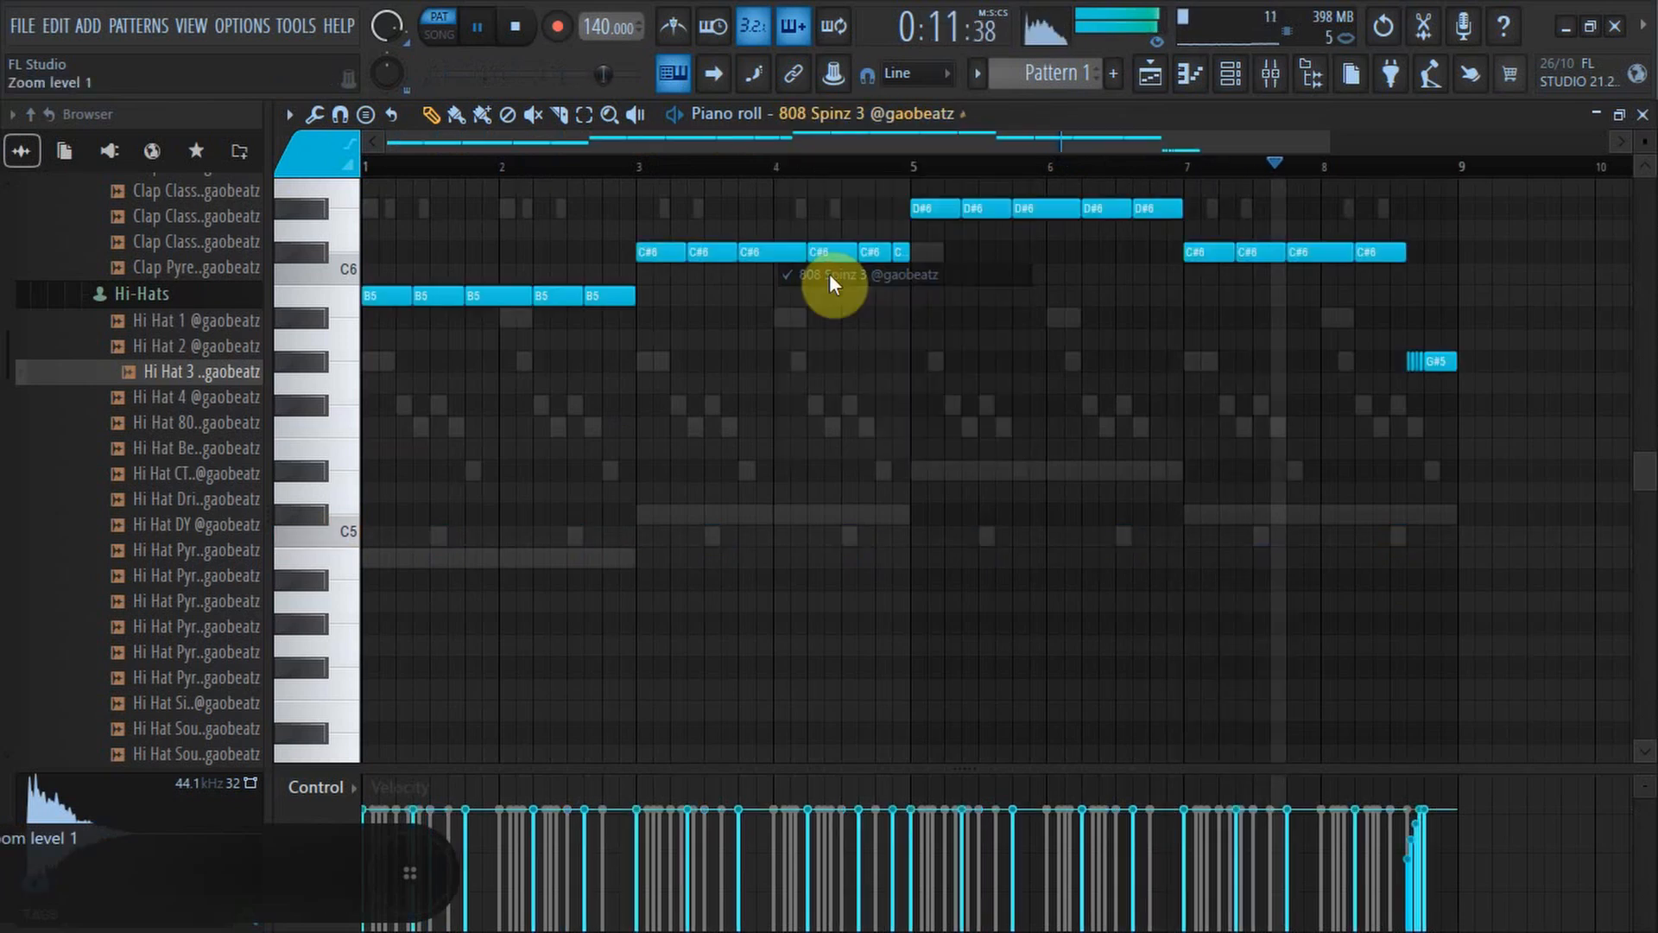
key(ctrl+a)
key(ctrl+Down)
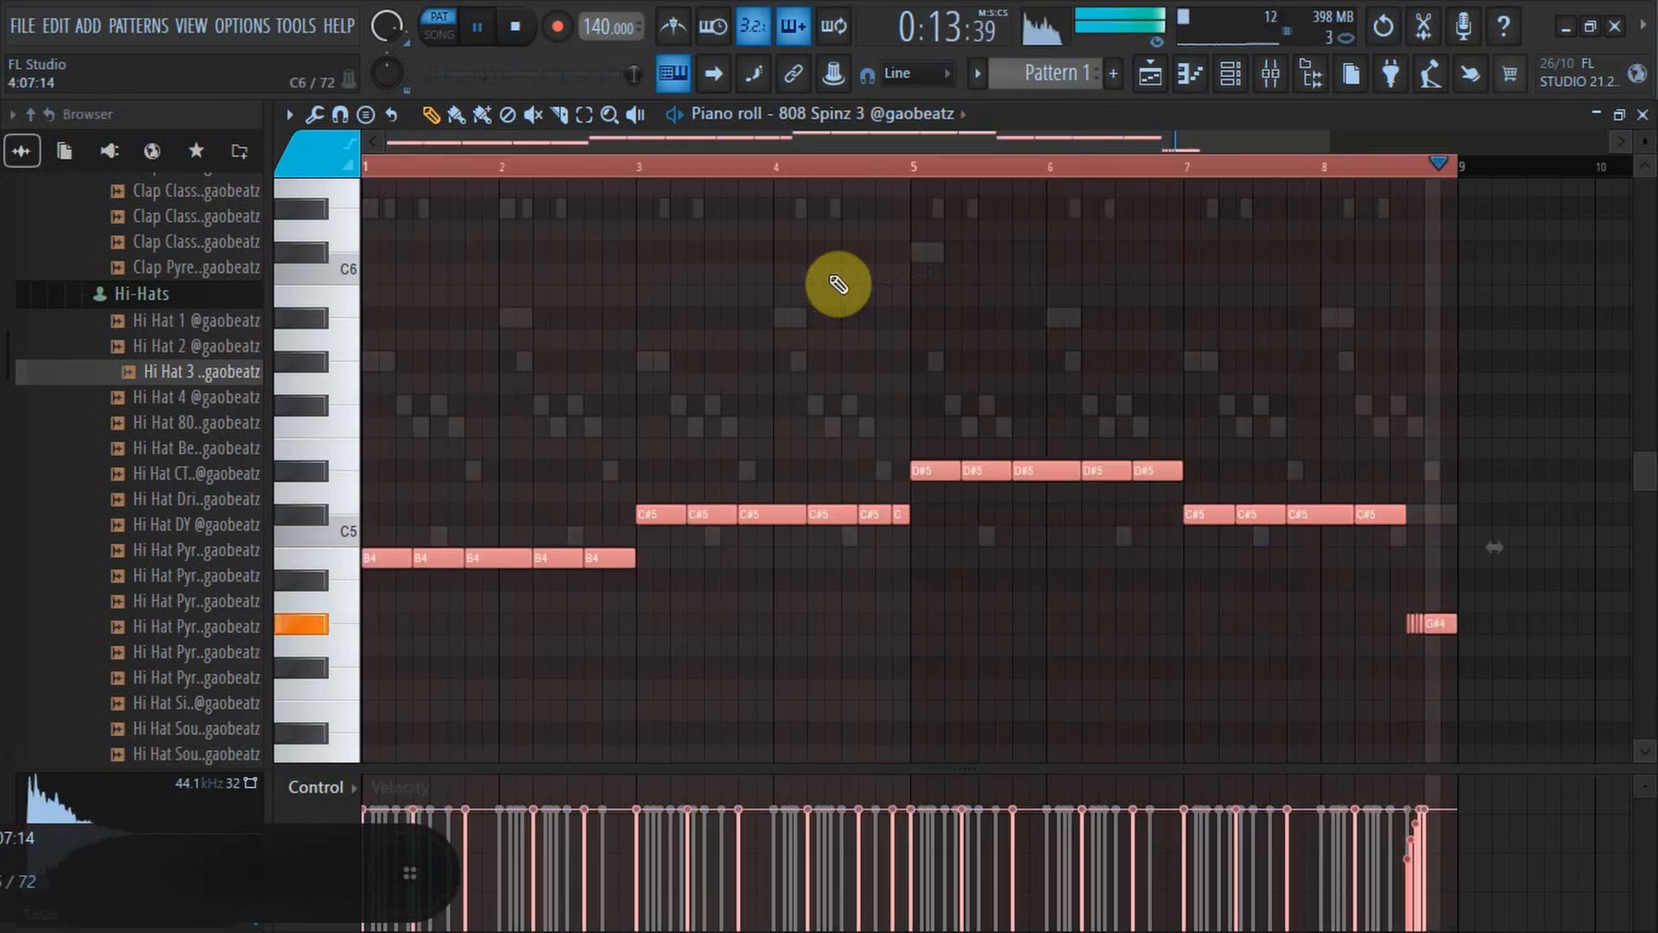
click(1645, 116)
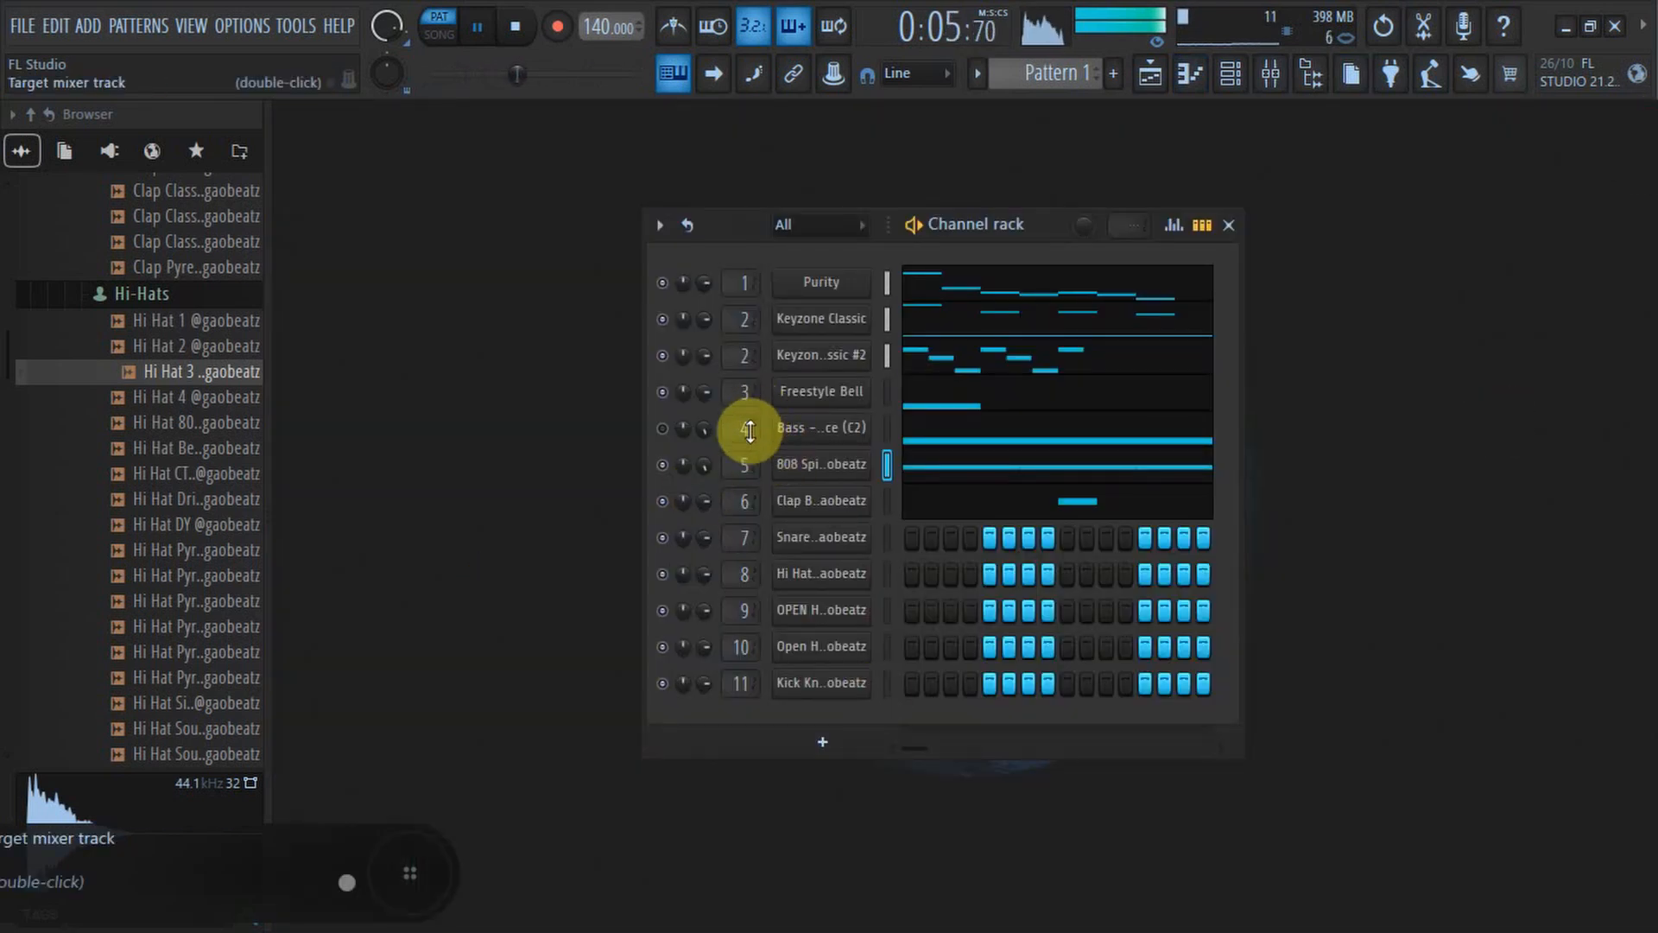
Copy the Clap Best notes and paste them into the Snare 3 channel.
right_click(863, 512)
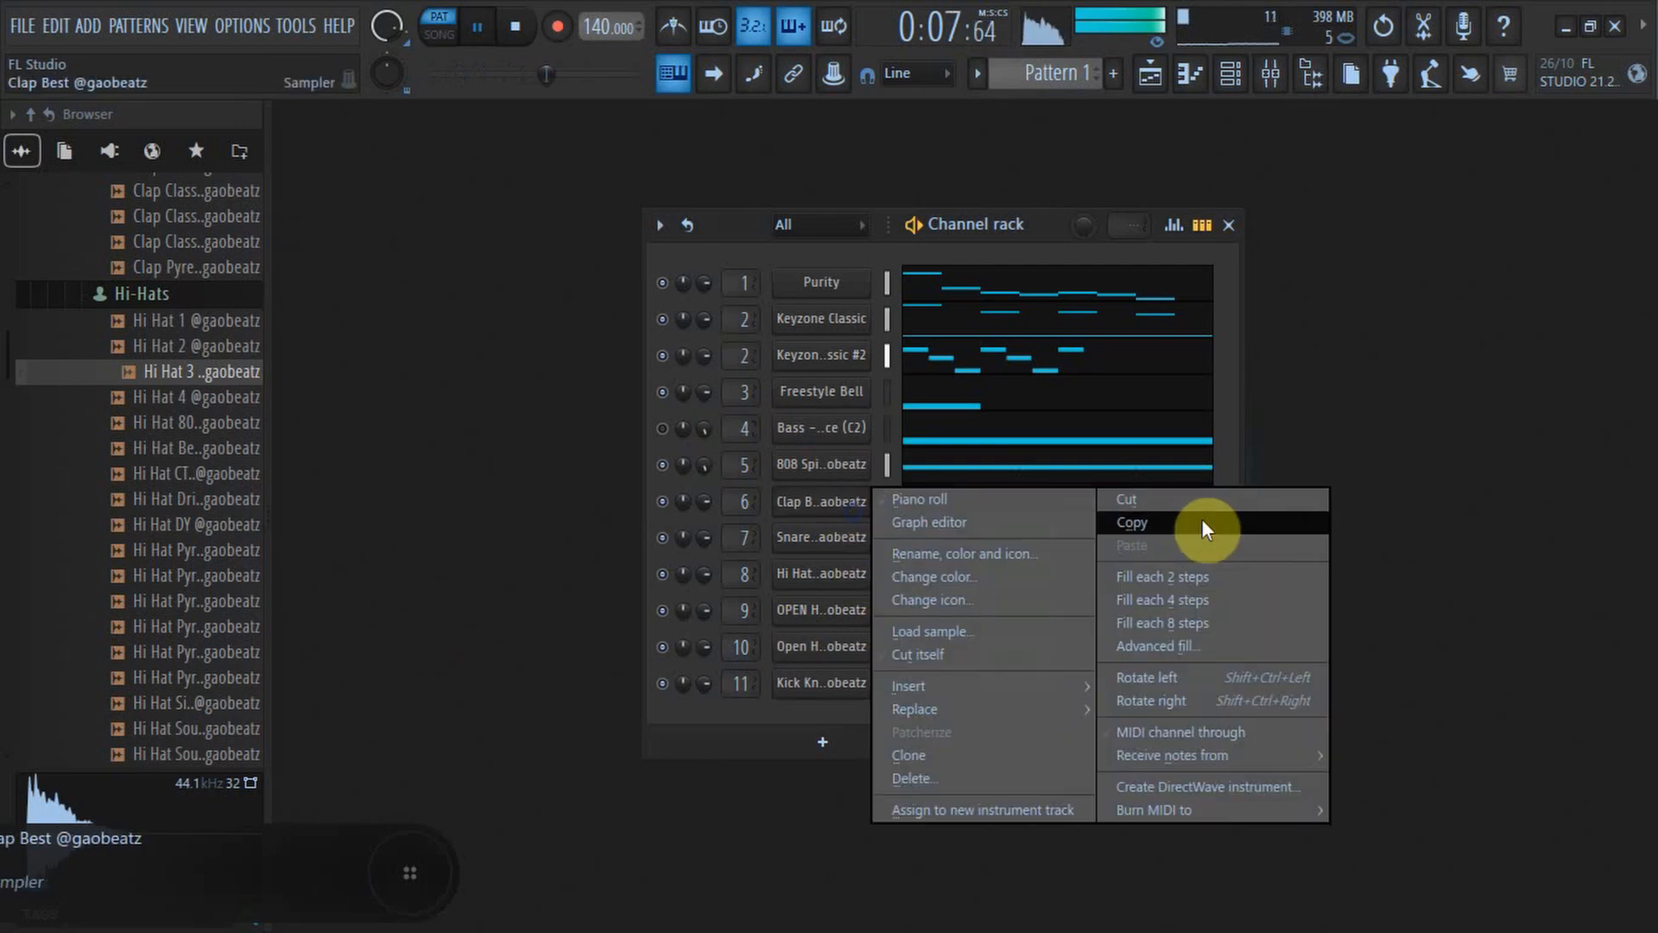
click(1200, 521)
right_click(869, 538)
click(1192, 582)
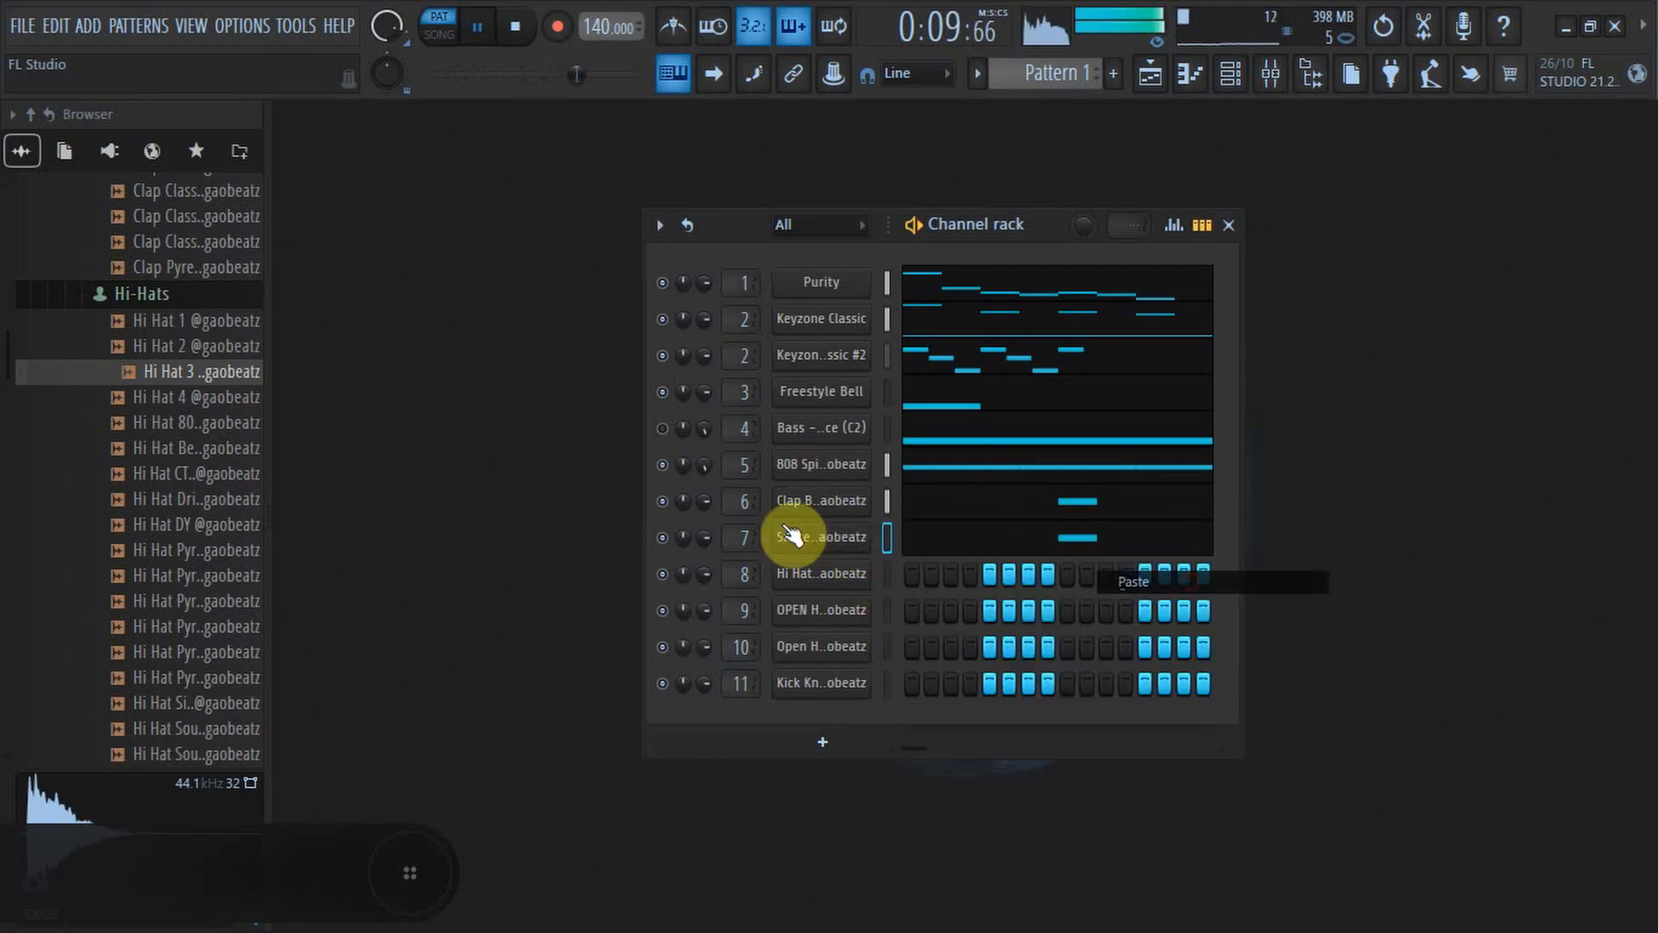
Add an extra C5 snare note near the end of bars 1, 3, 5 and 7, close the piano roll and collapse the Hi-Hats folder.
right_click(855, 542)
click(895, 536)
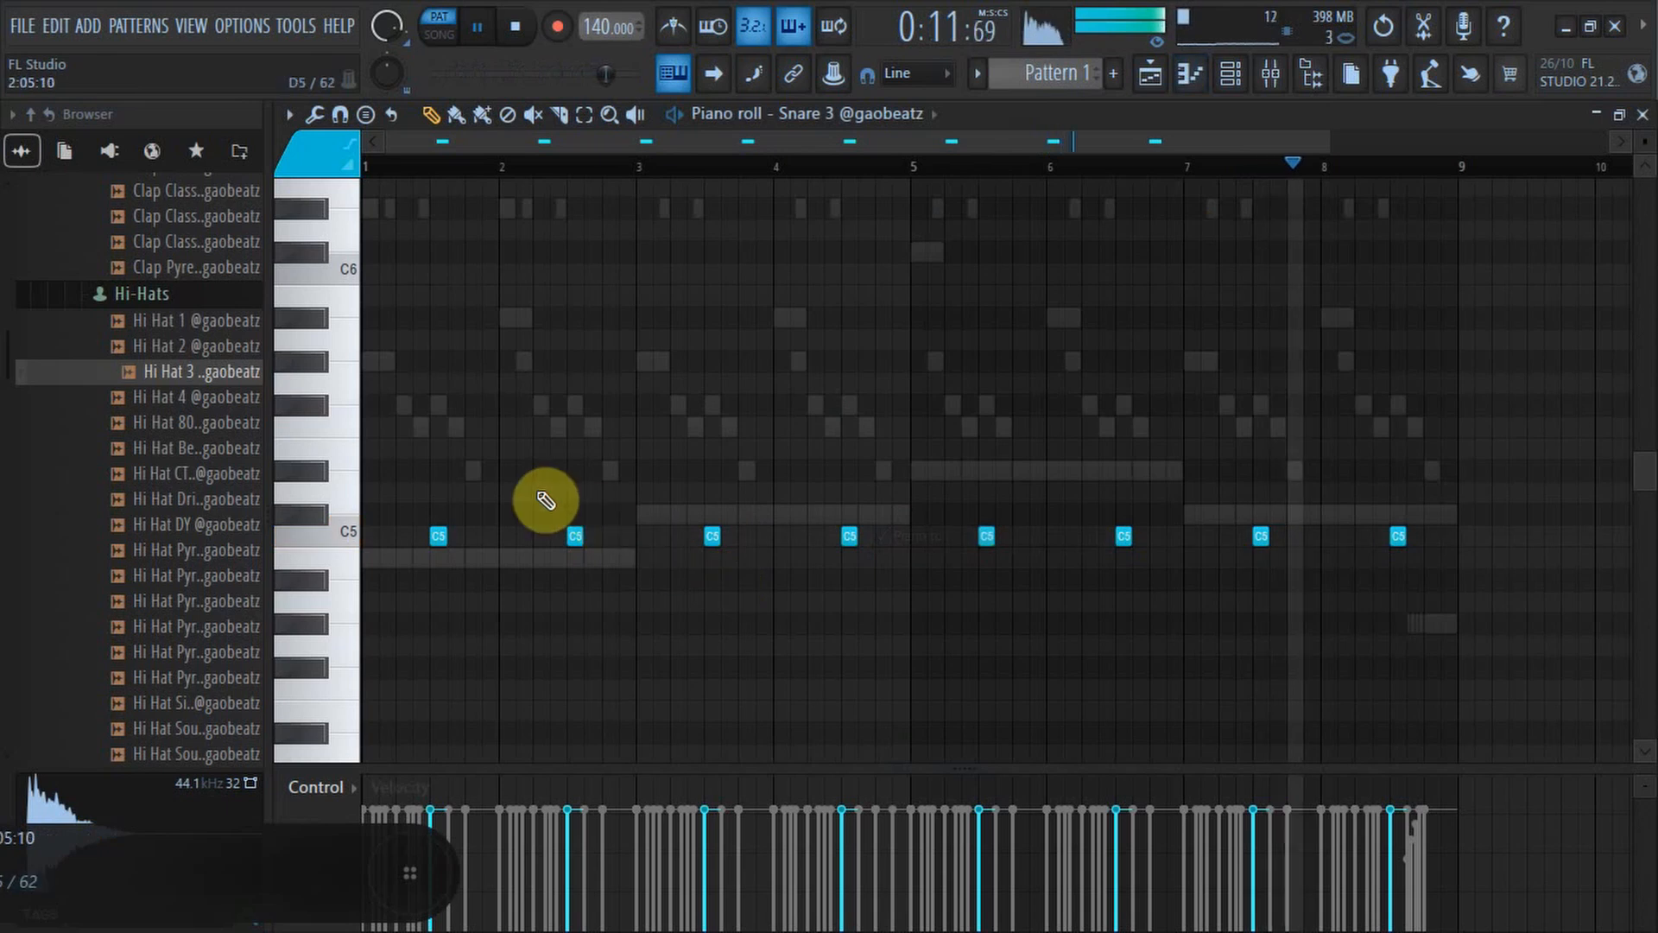
click(485, 537)
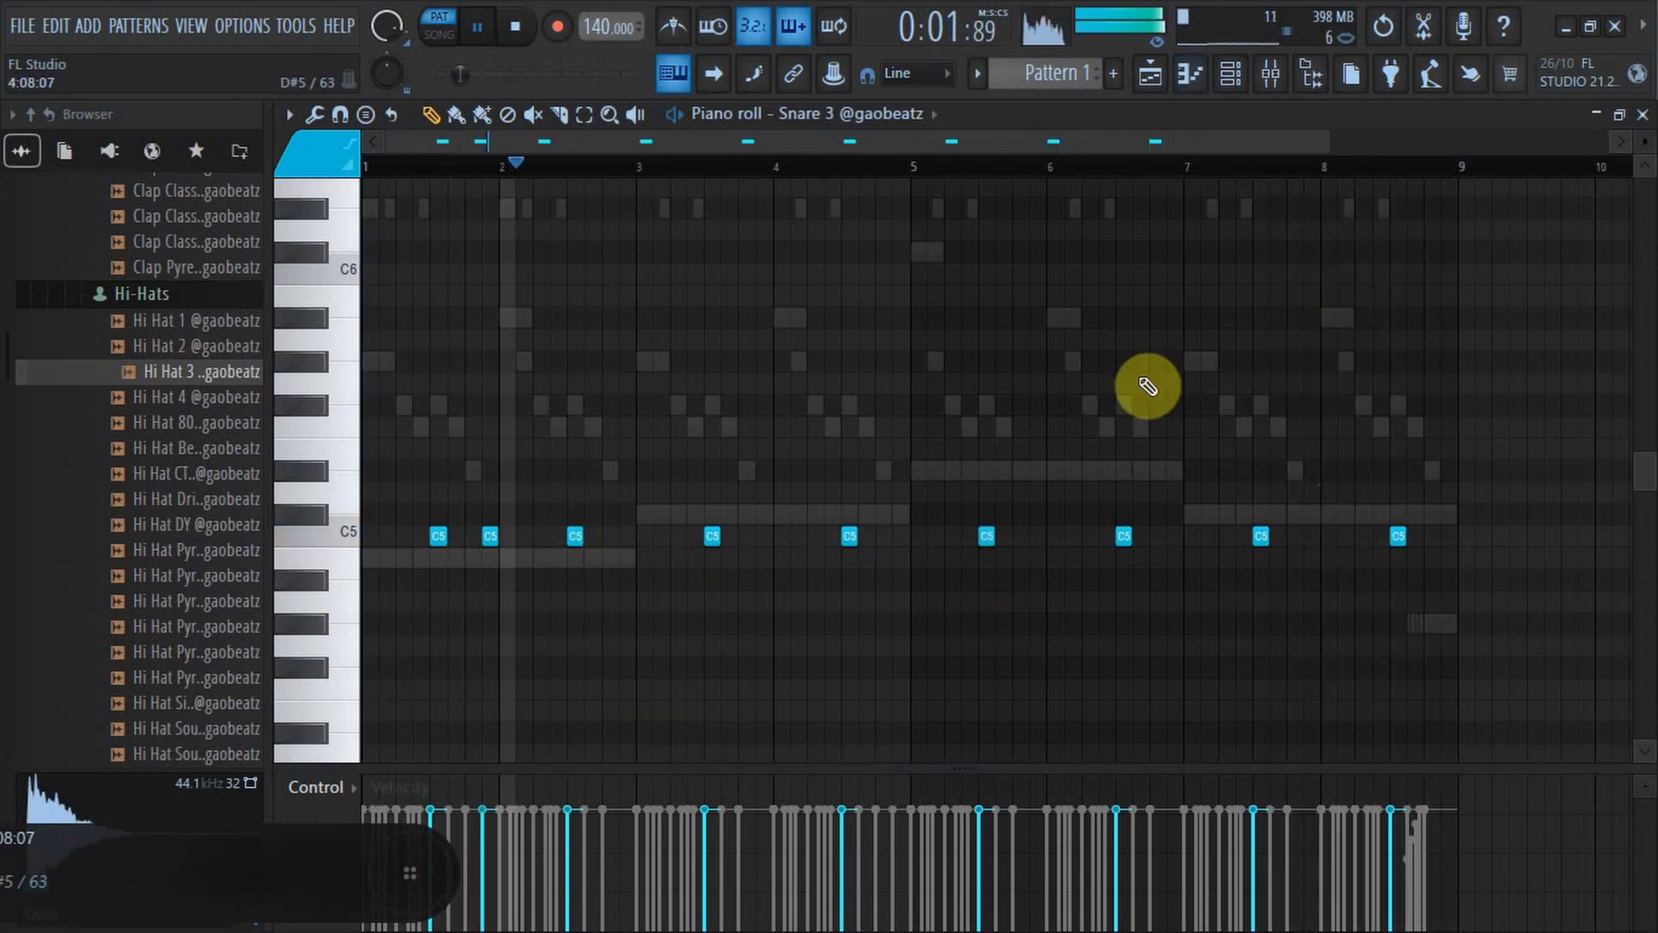
click(738, 537)
drag(739, 542, 766, 544)
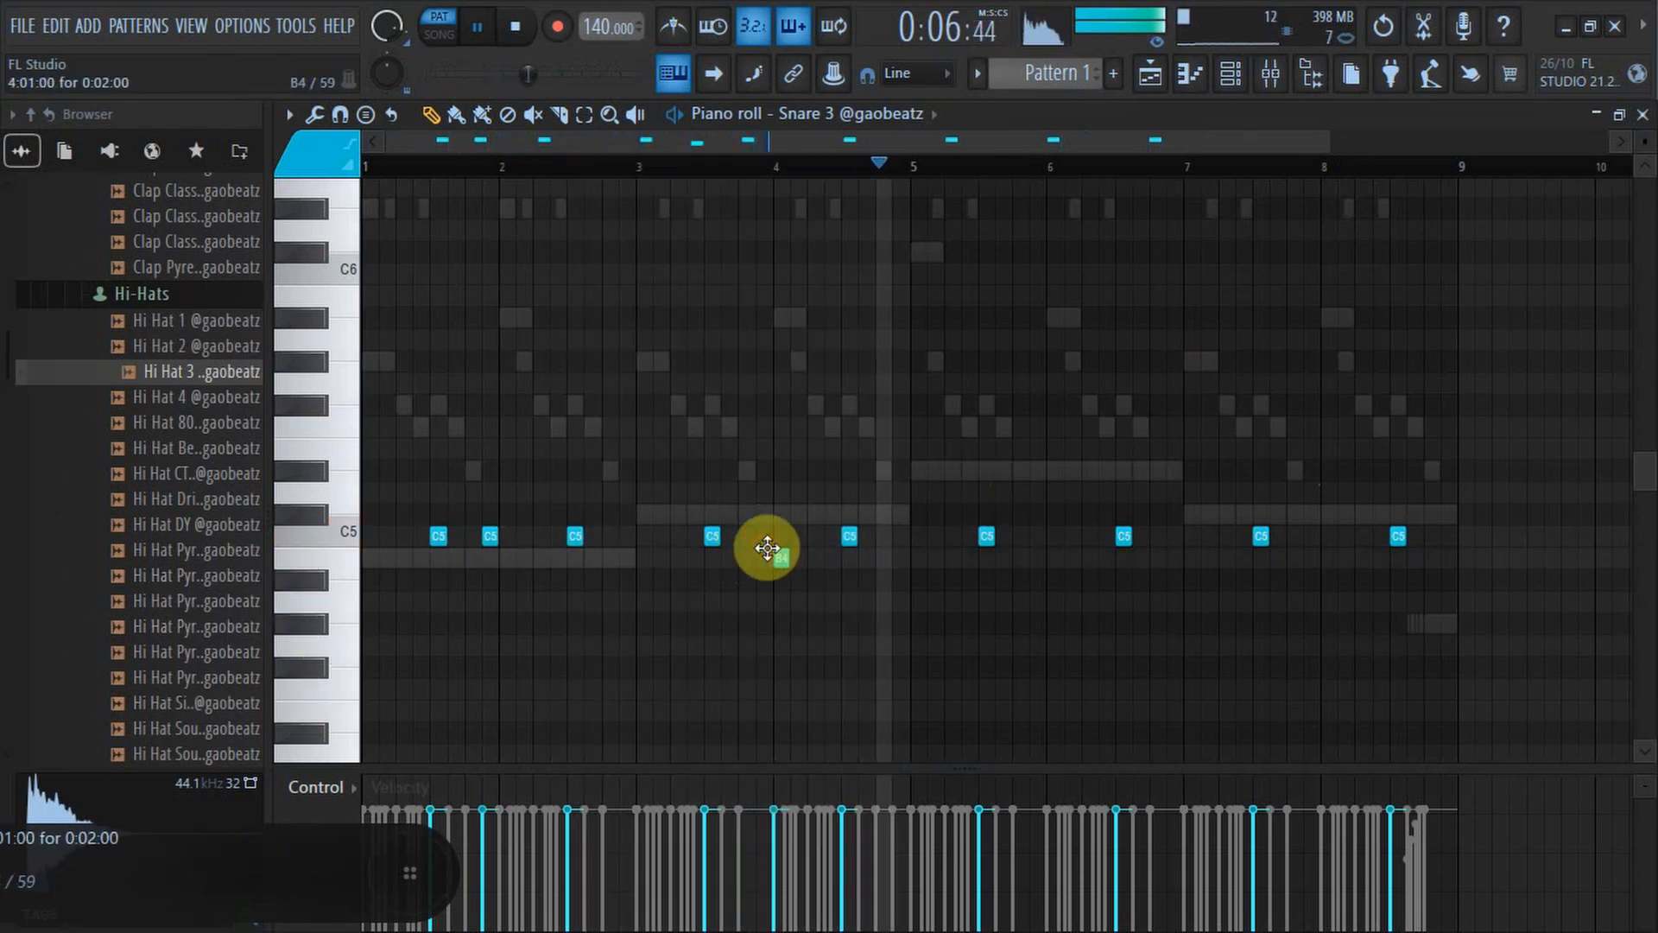
click(1040, 541)
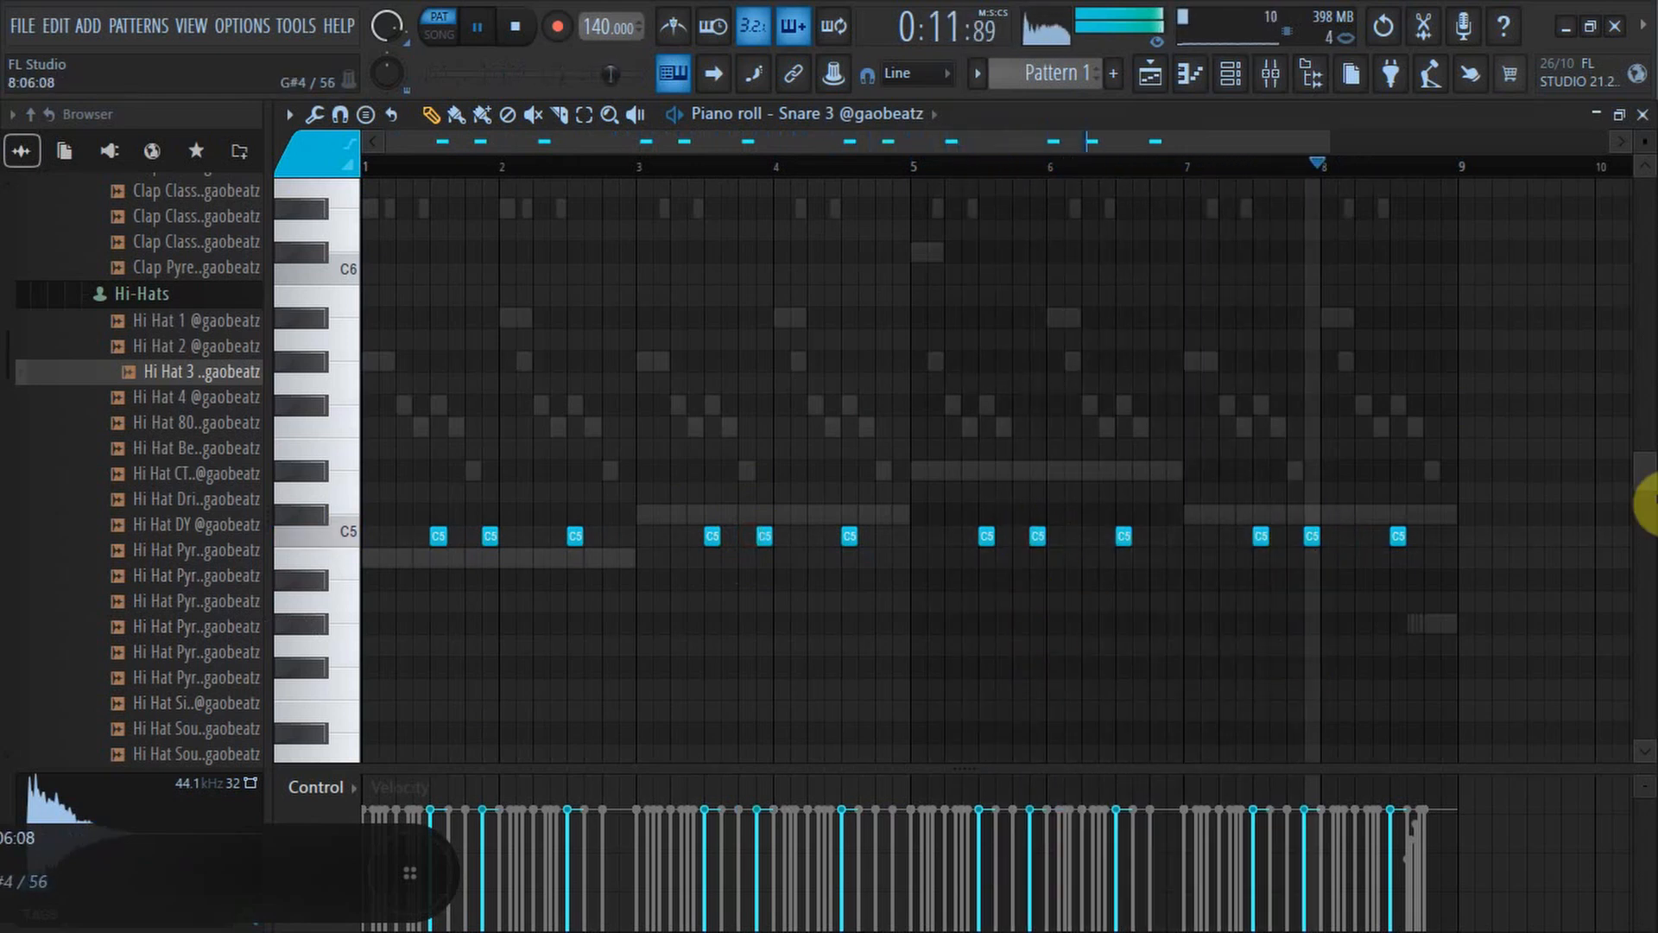
click(1644, 115)
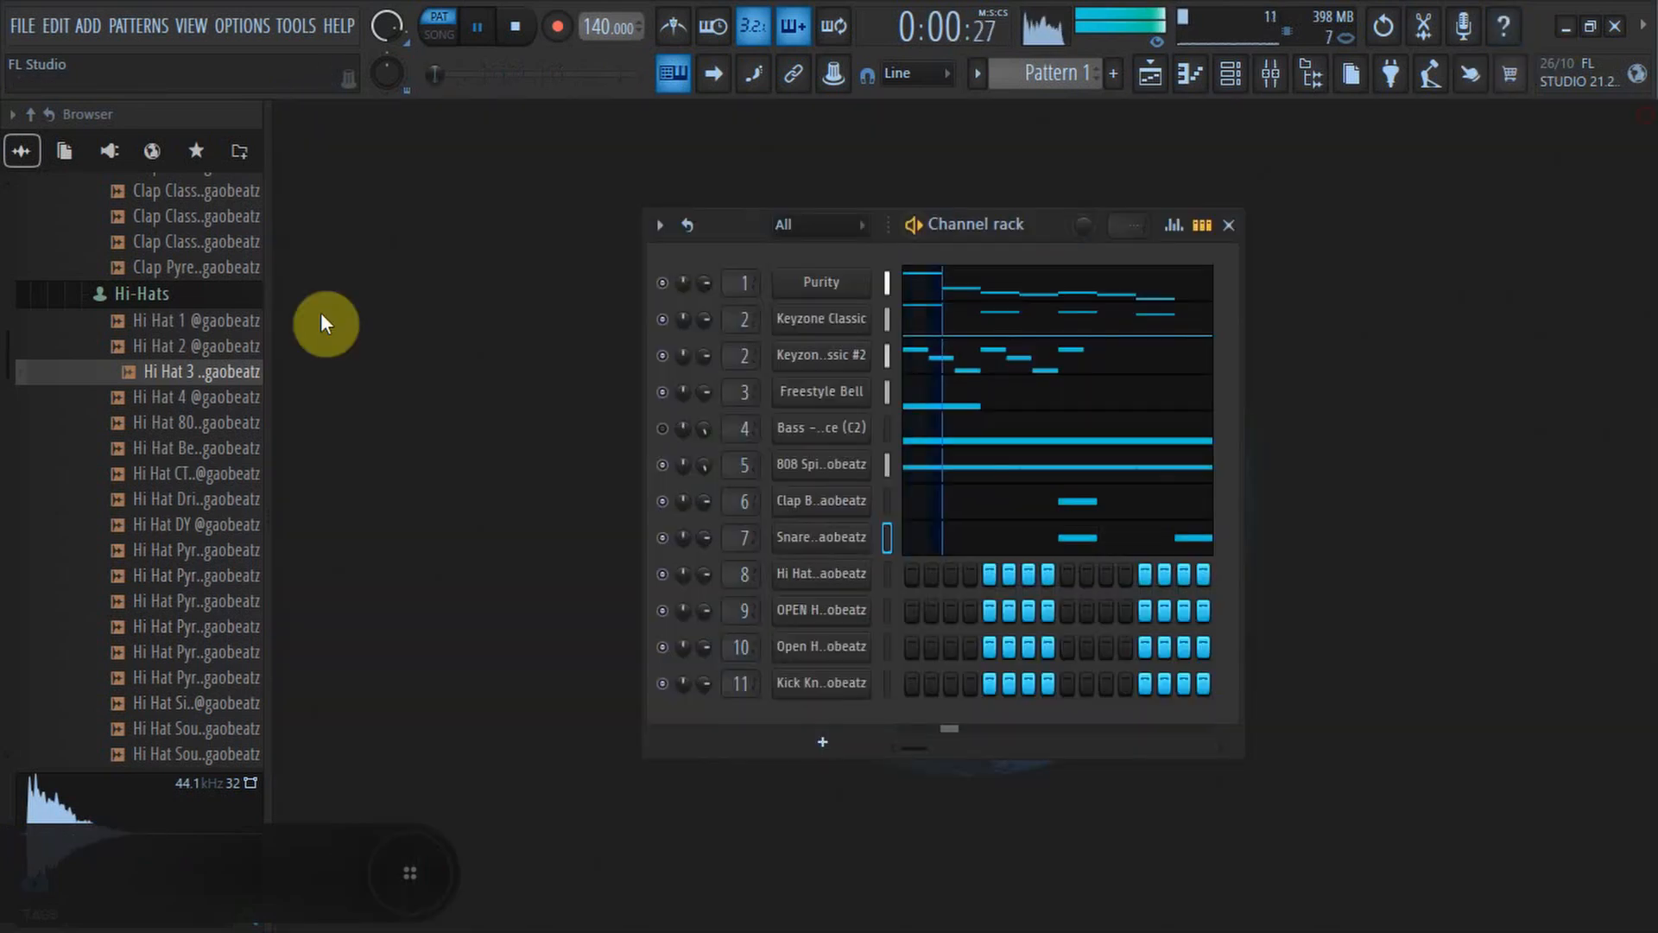
click(159, 274)
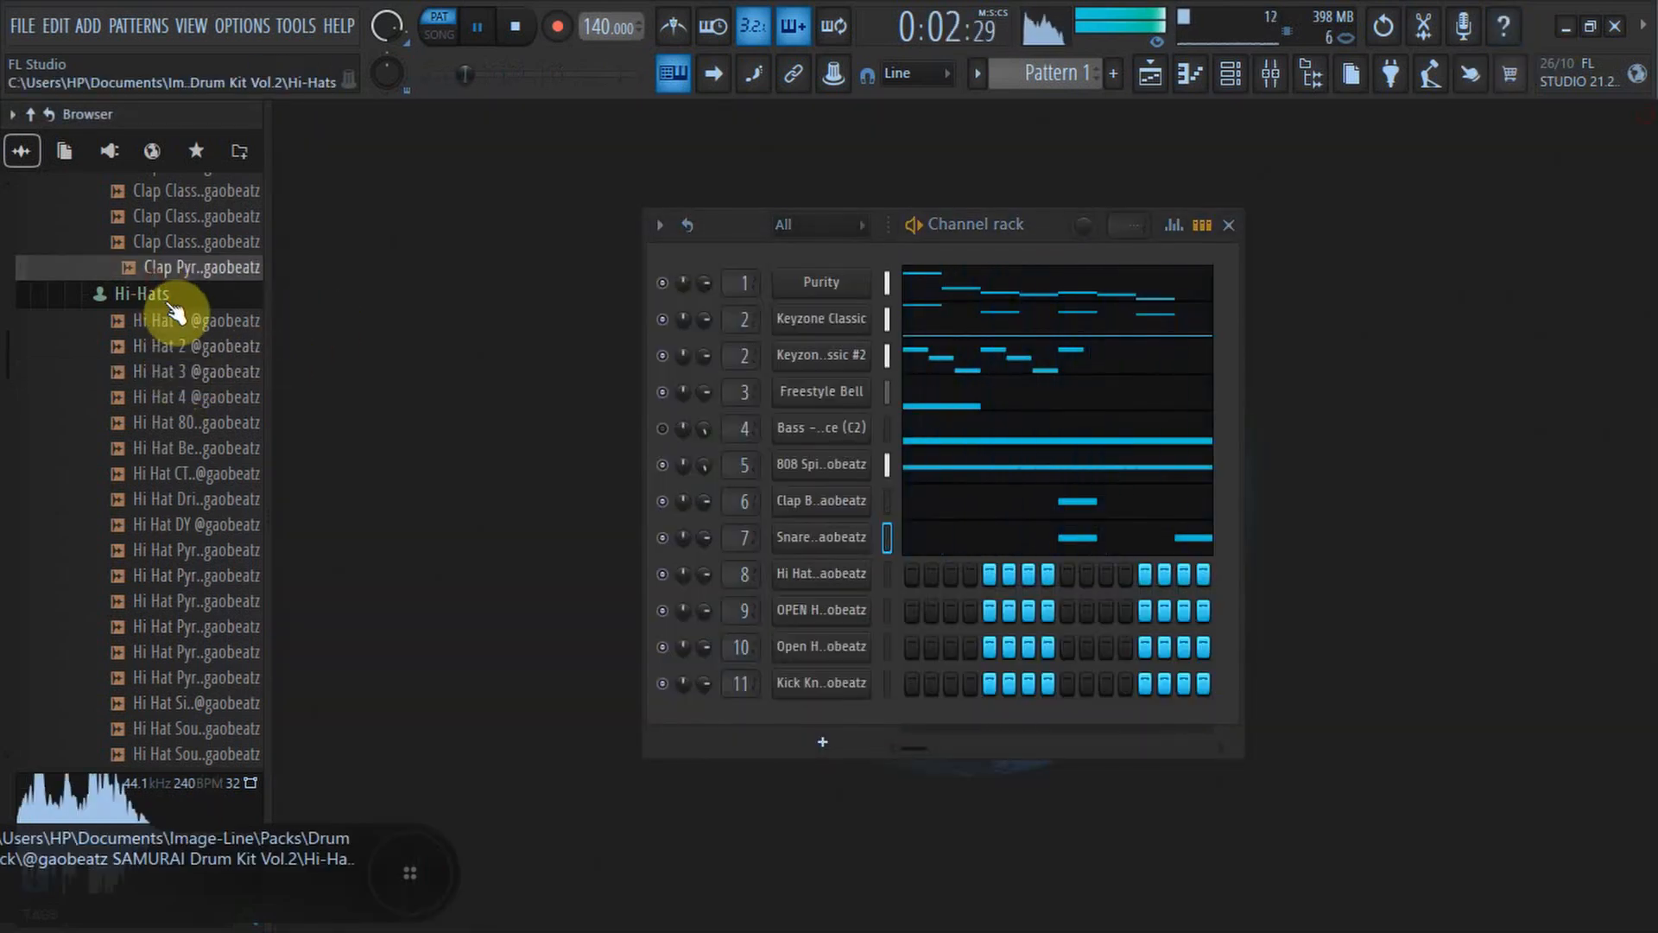
click(170, 298)
right_click(864, 566)
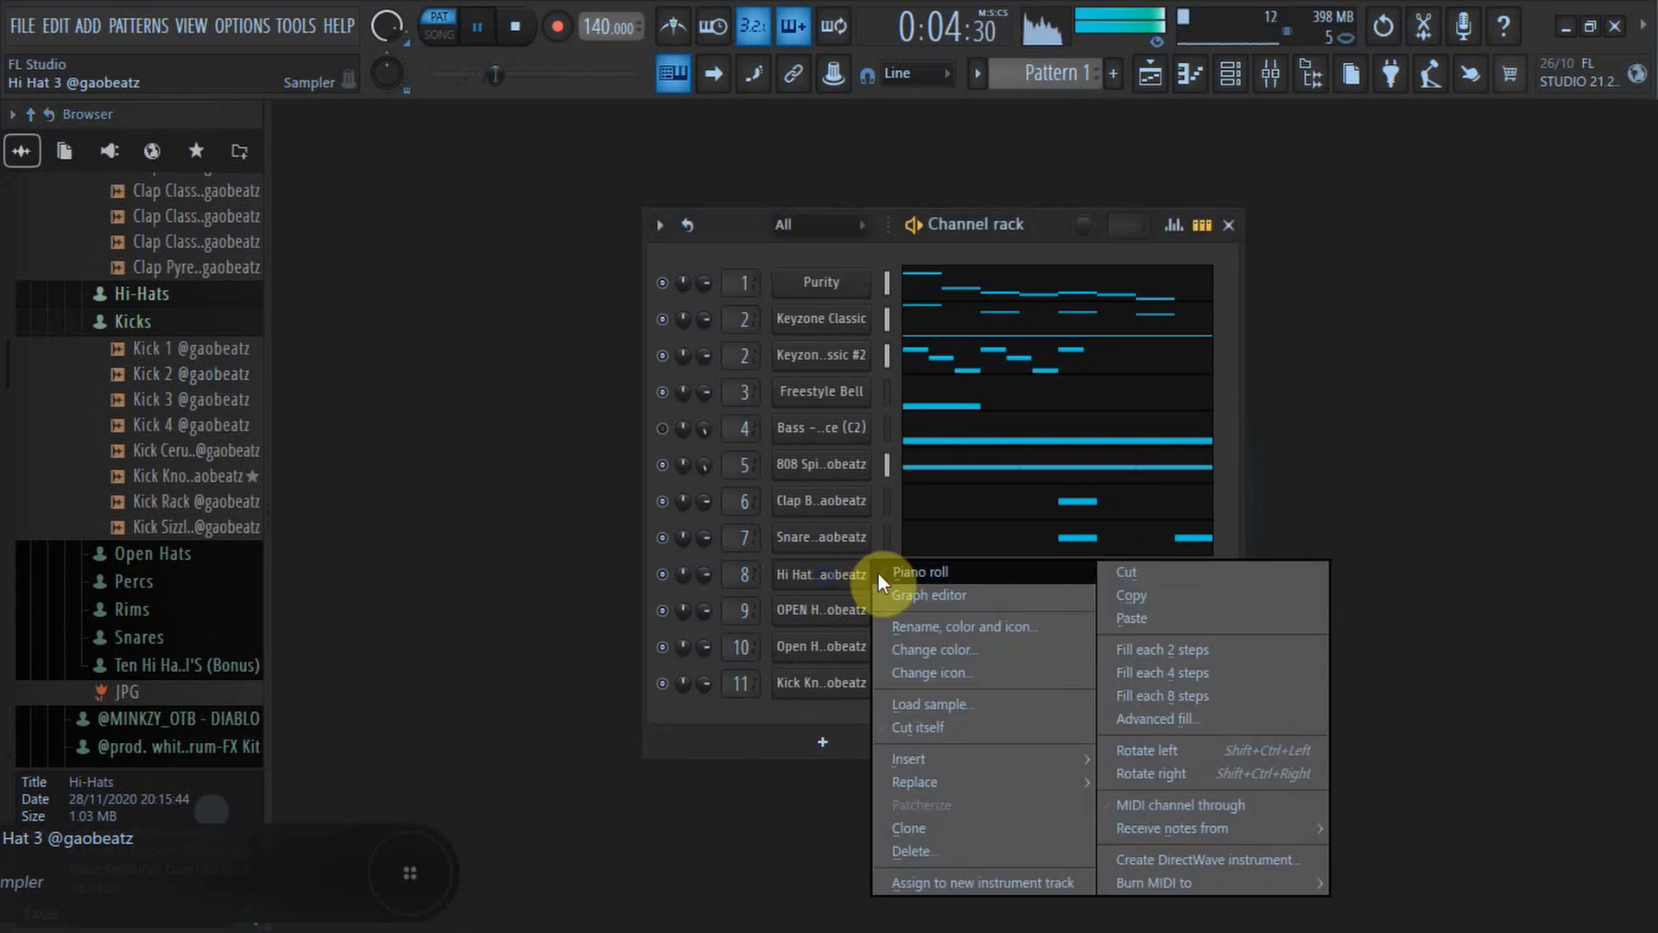
click(889, 570)
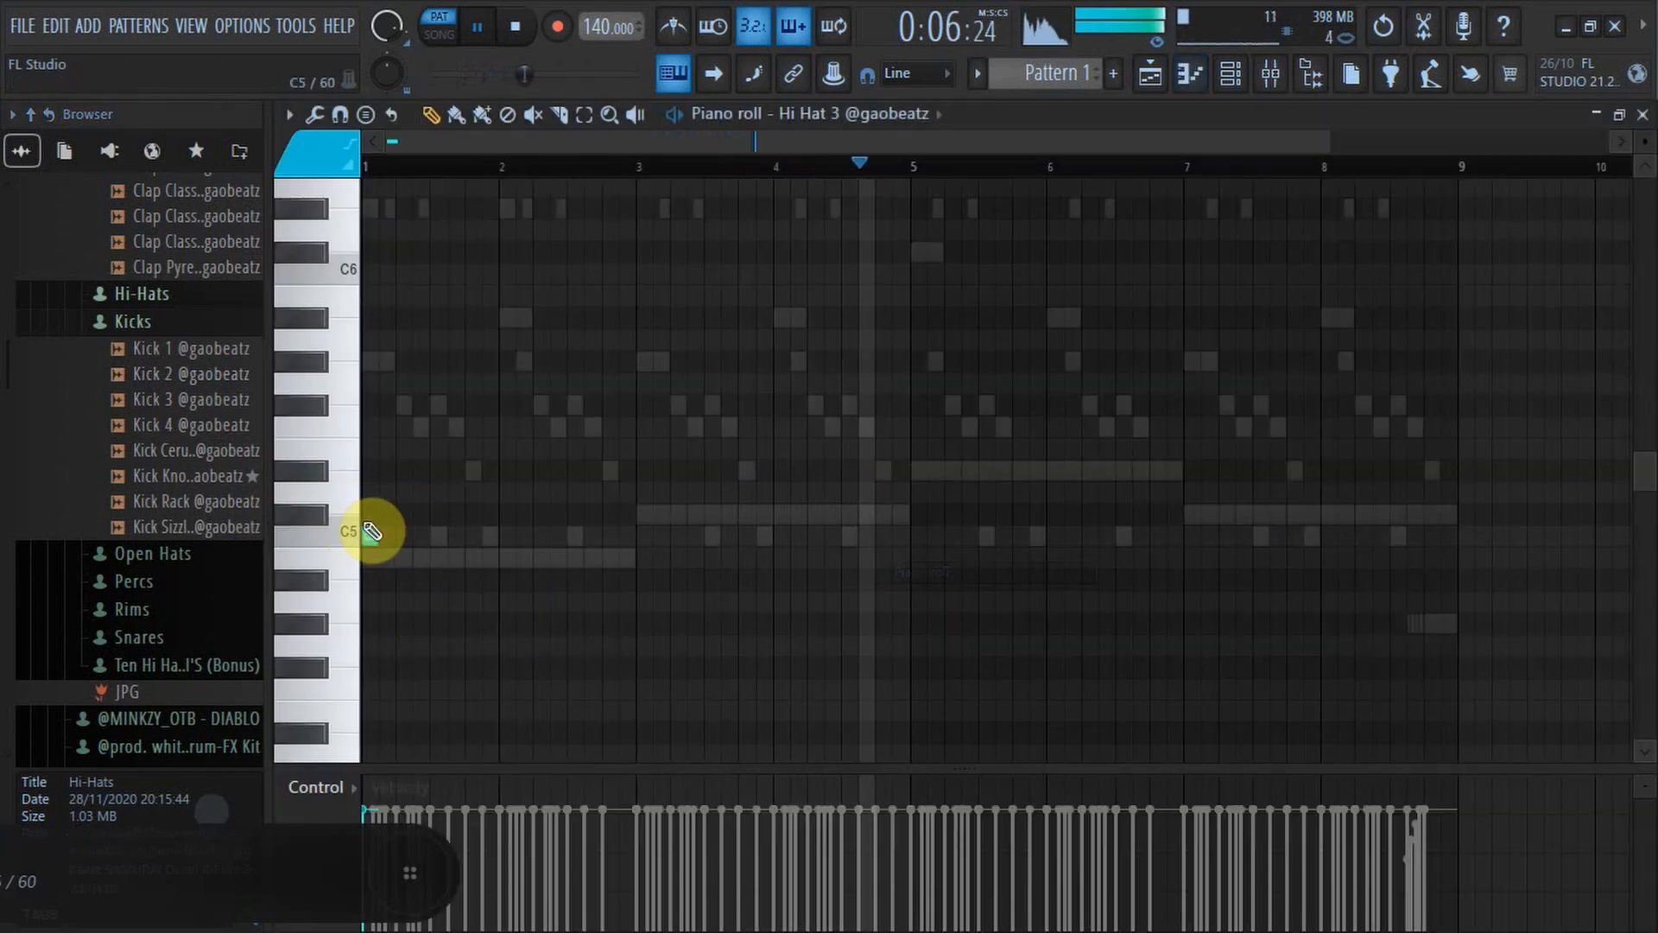
click(370, 535)
click(1231, 78)
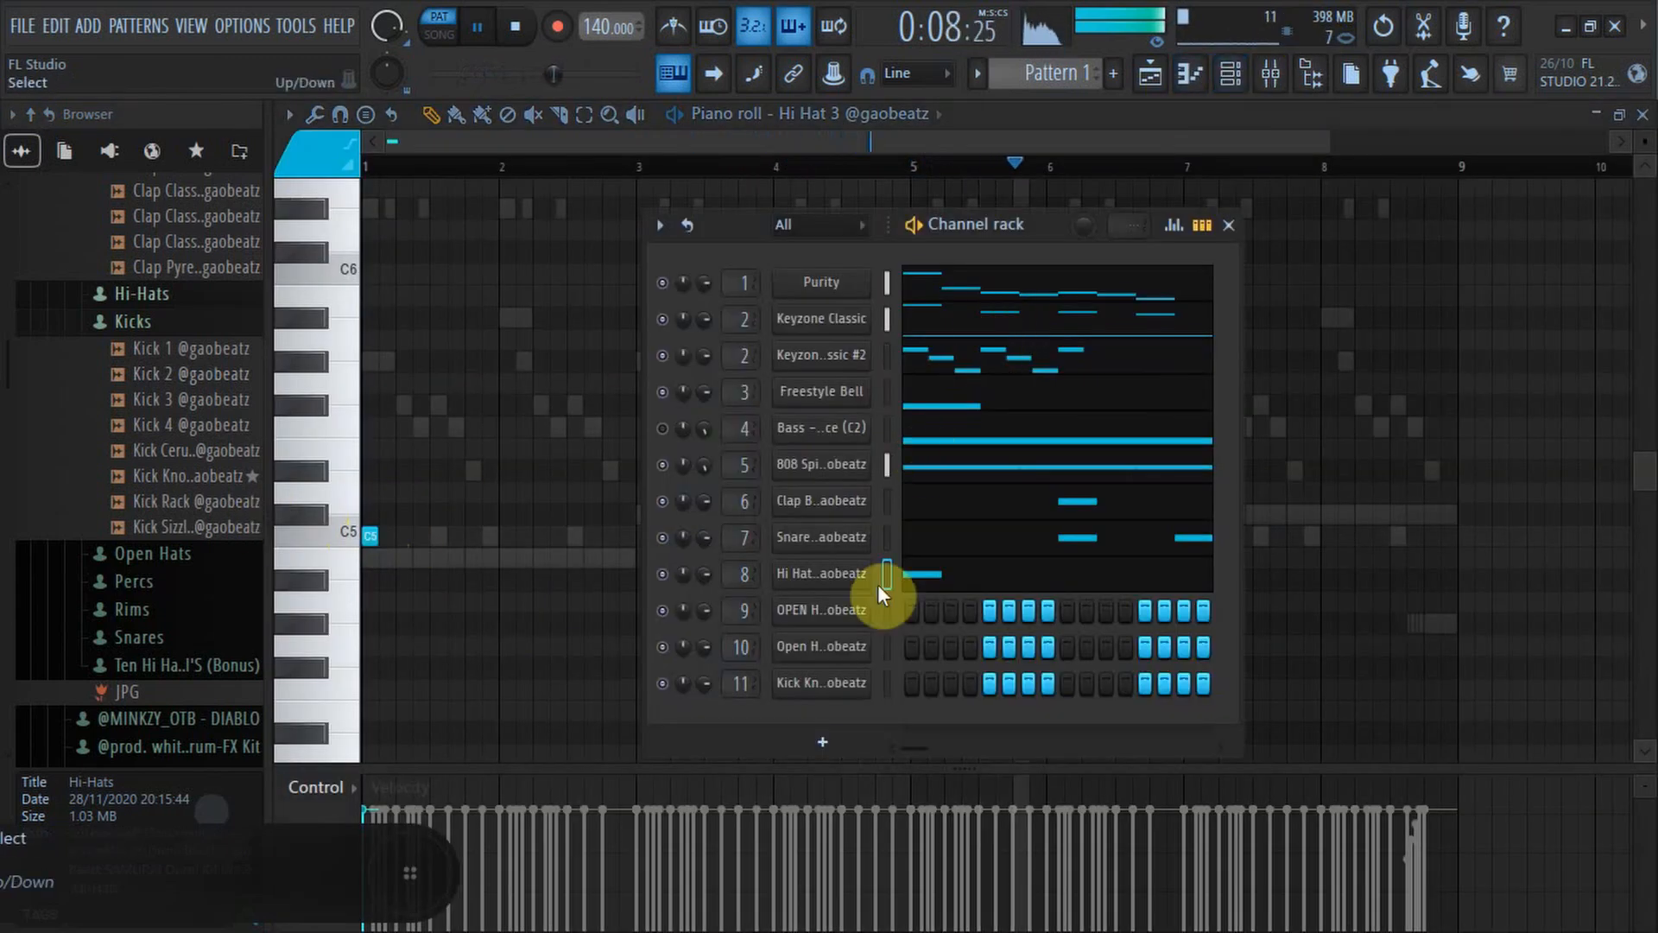
right_click(864, 573)
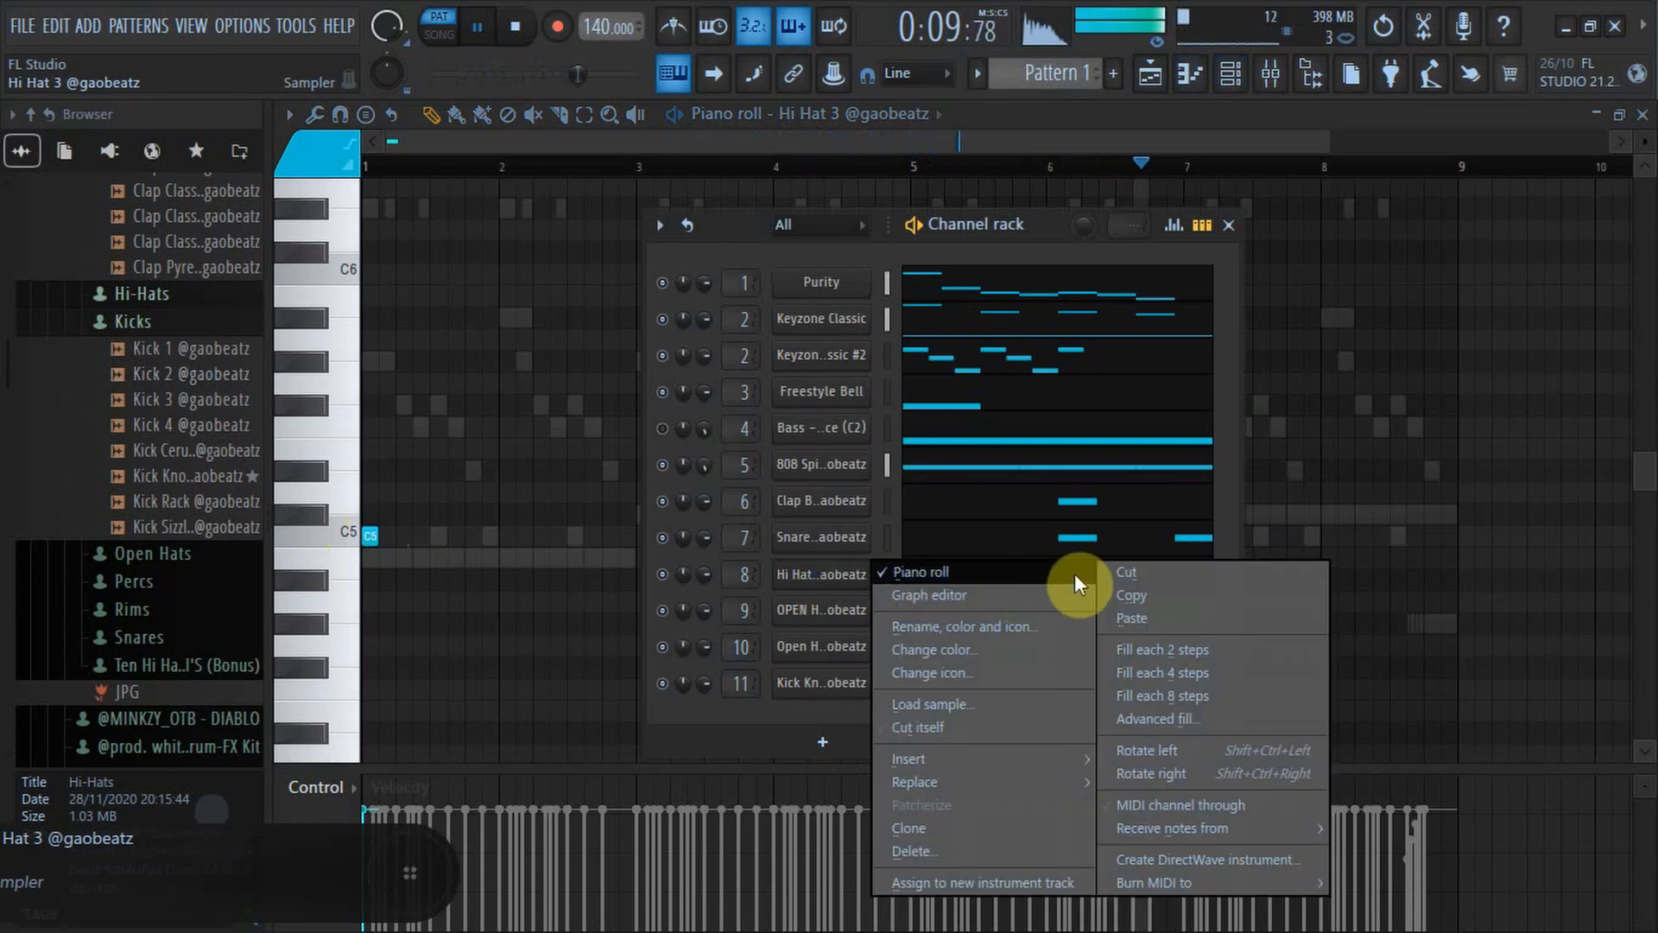
click(1126, 569)
Fill the Hi Hat 3 channel with a hit every 2 steps and close the piano roll.
right_click(788, 575)
click(1143, 649)
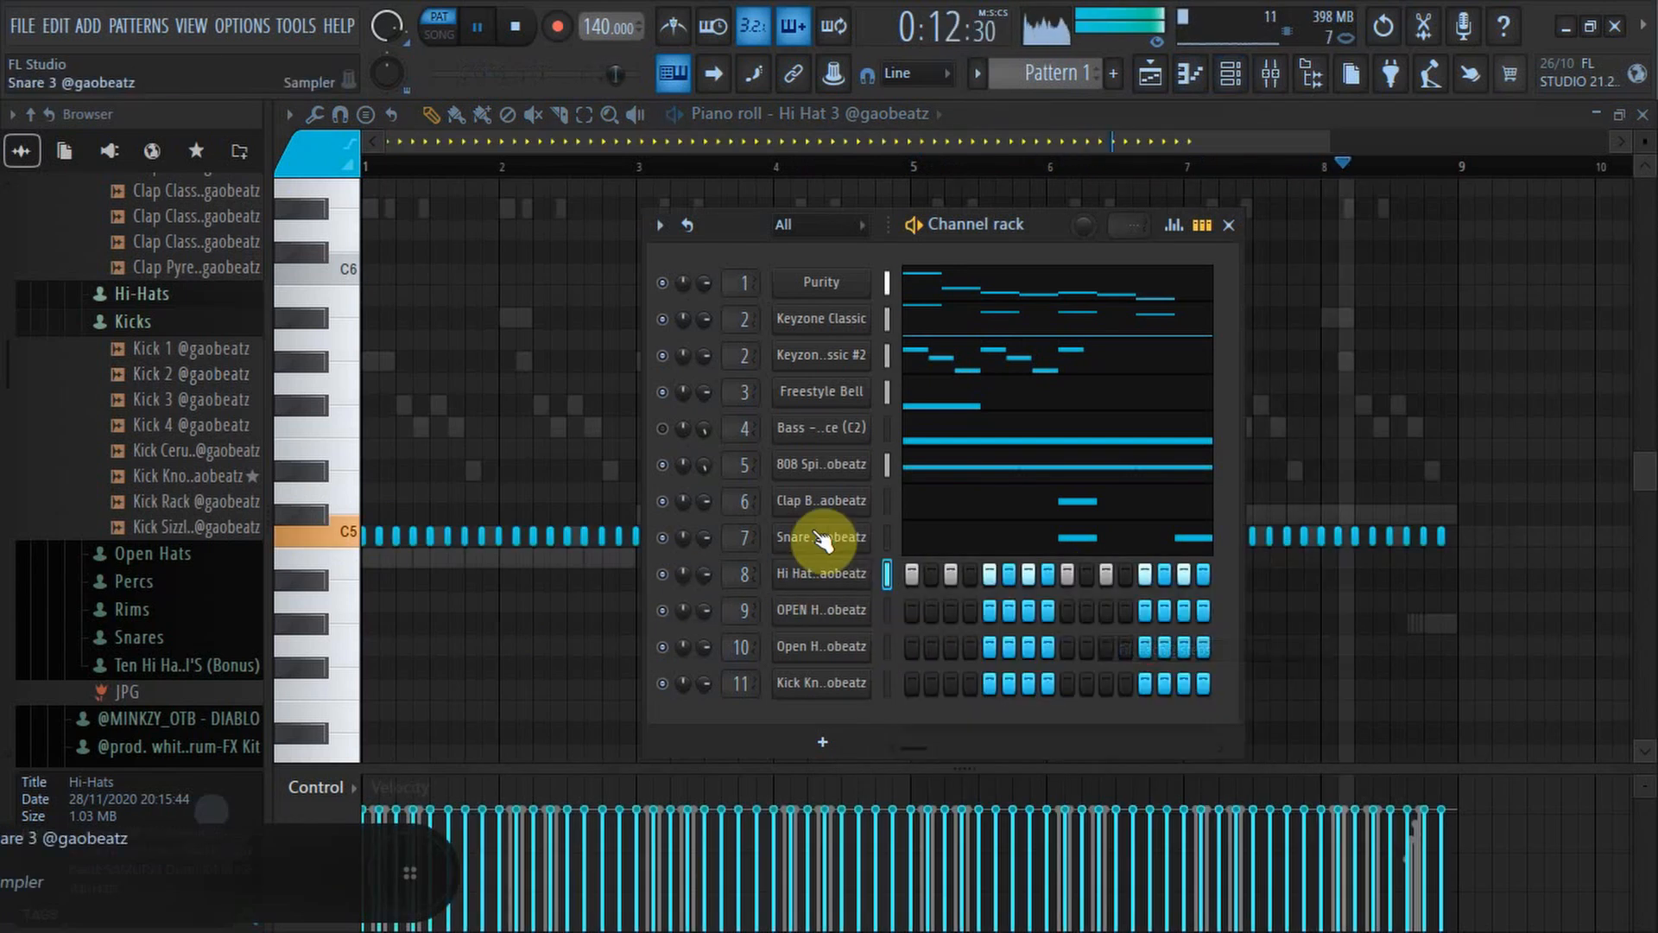
right_click(866, 571)
click(906, 566)
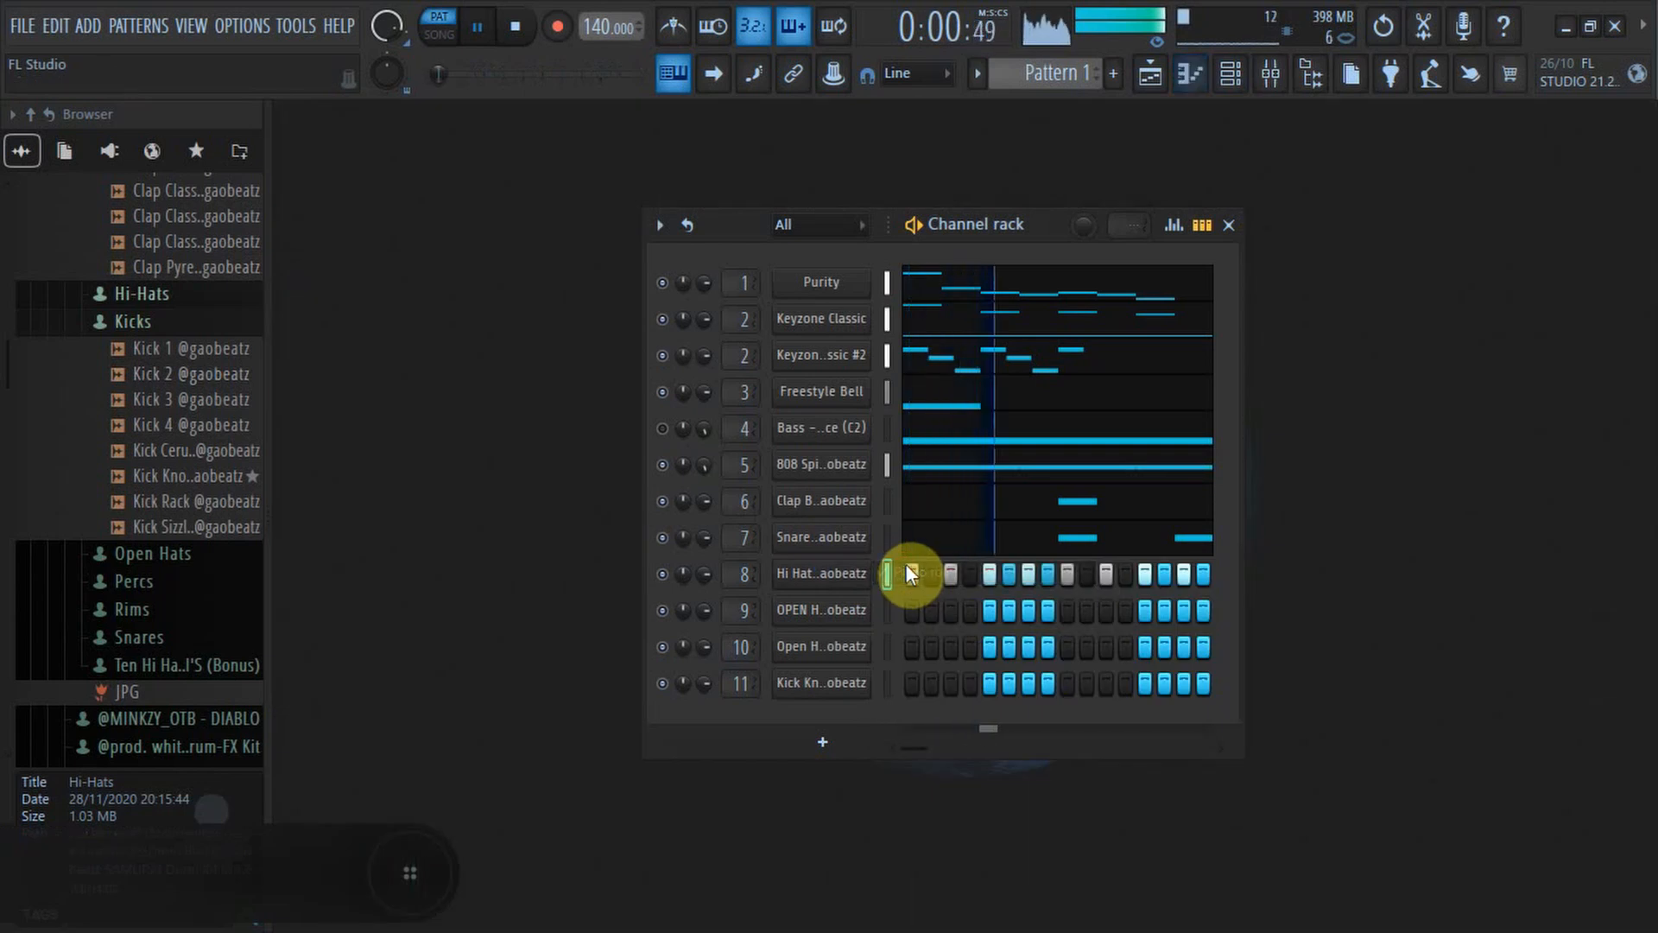
Open the Hi Hat 3 notes in the piano roll and lengthen them all to legato with the articulator.
right_click(870, 574)
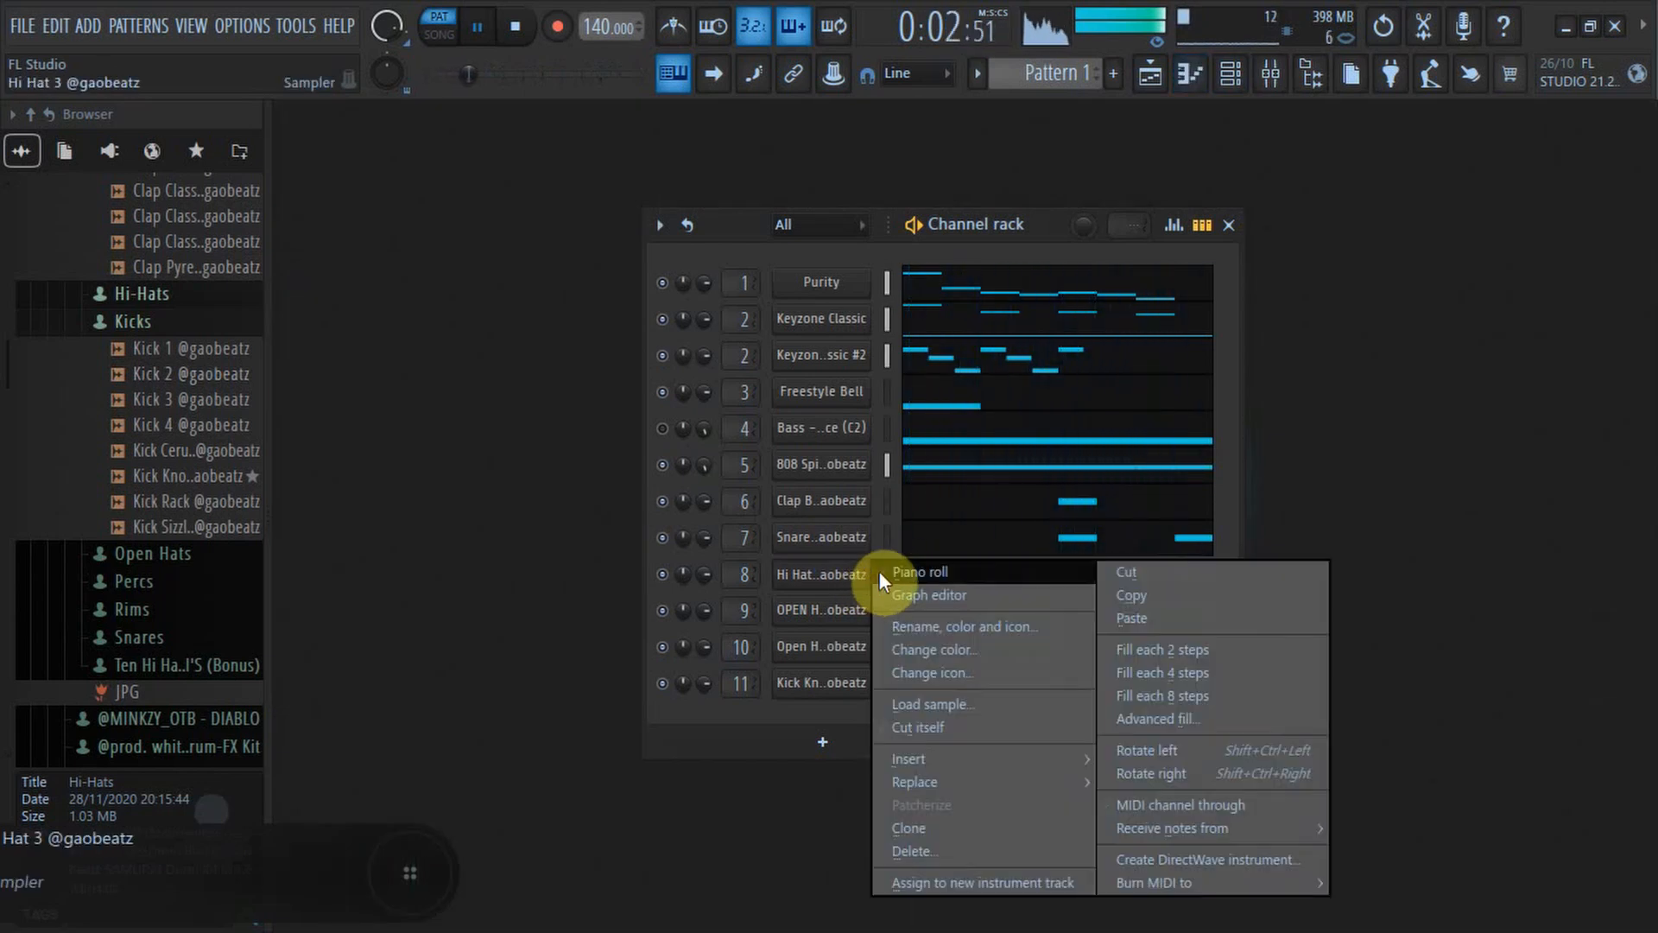
click(879, 572)
key(alt+l)
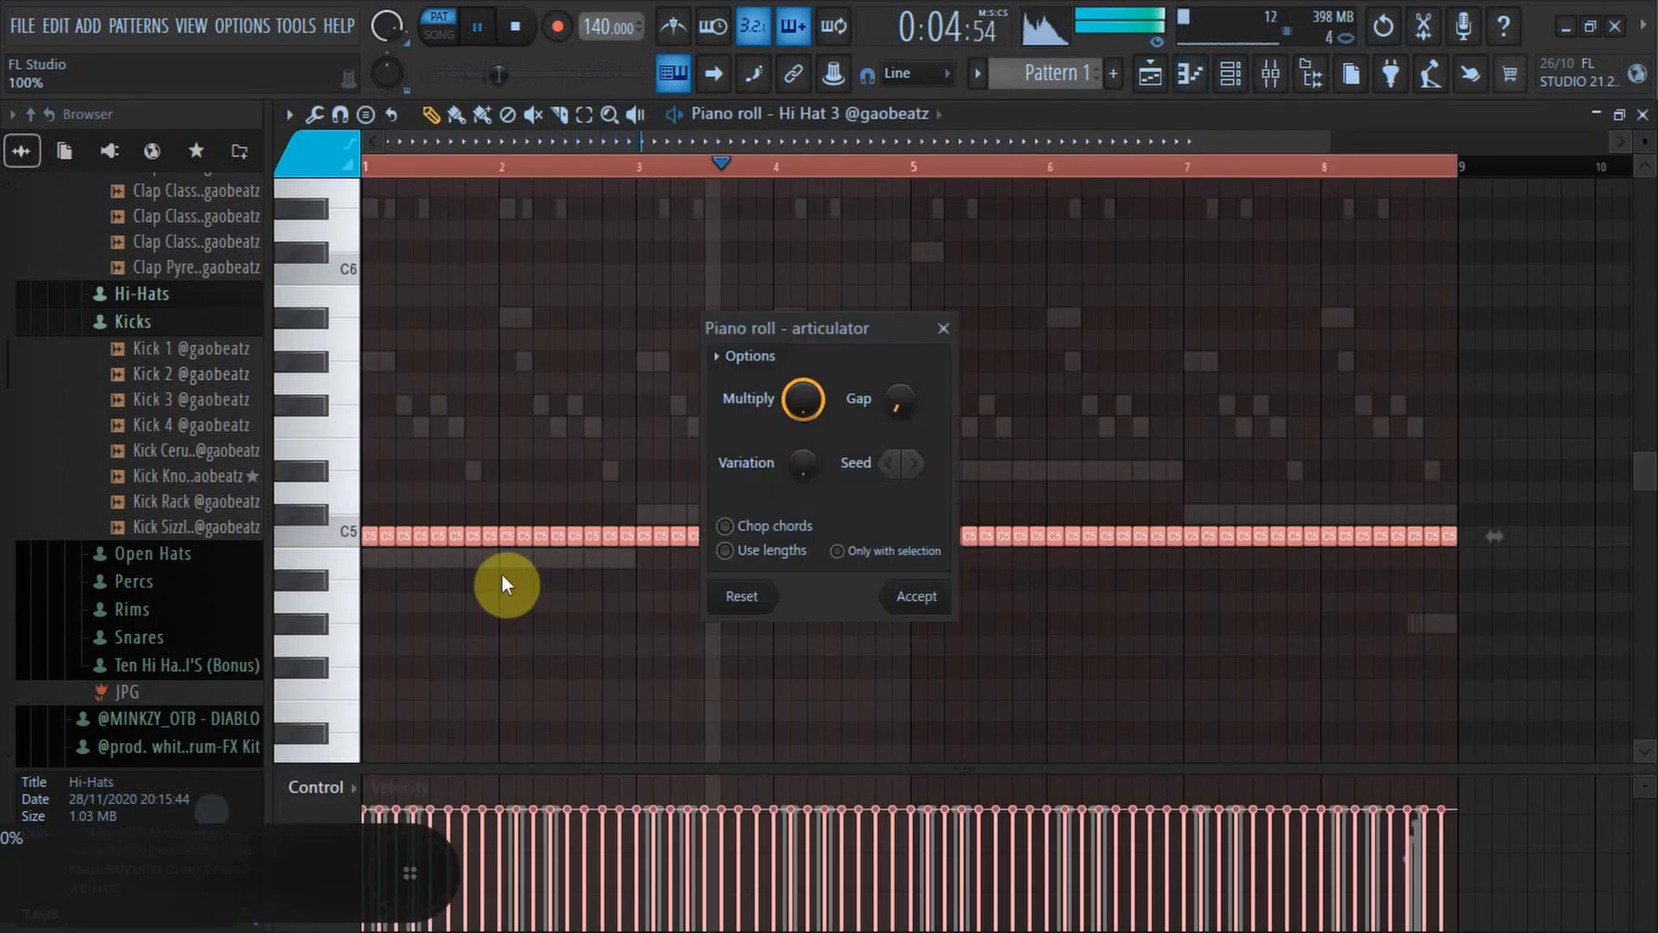
key(Return)
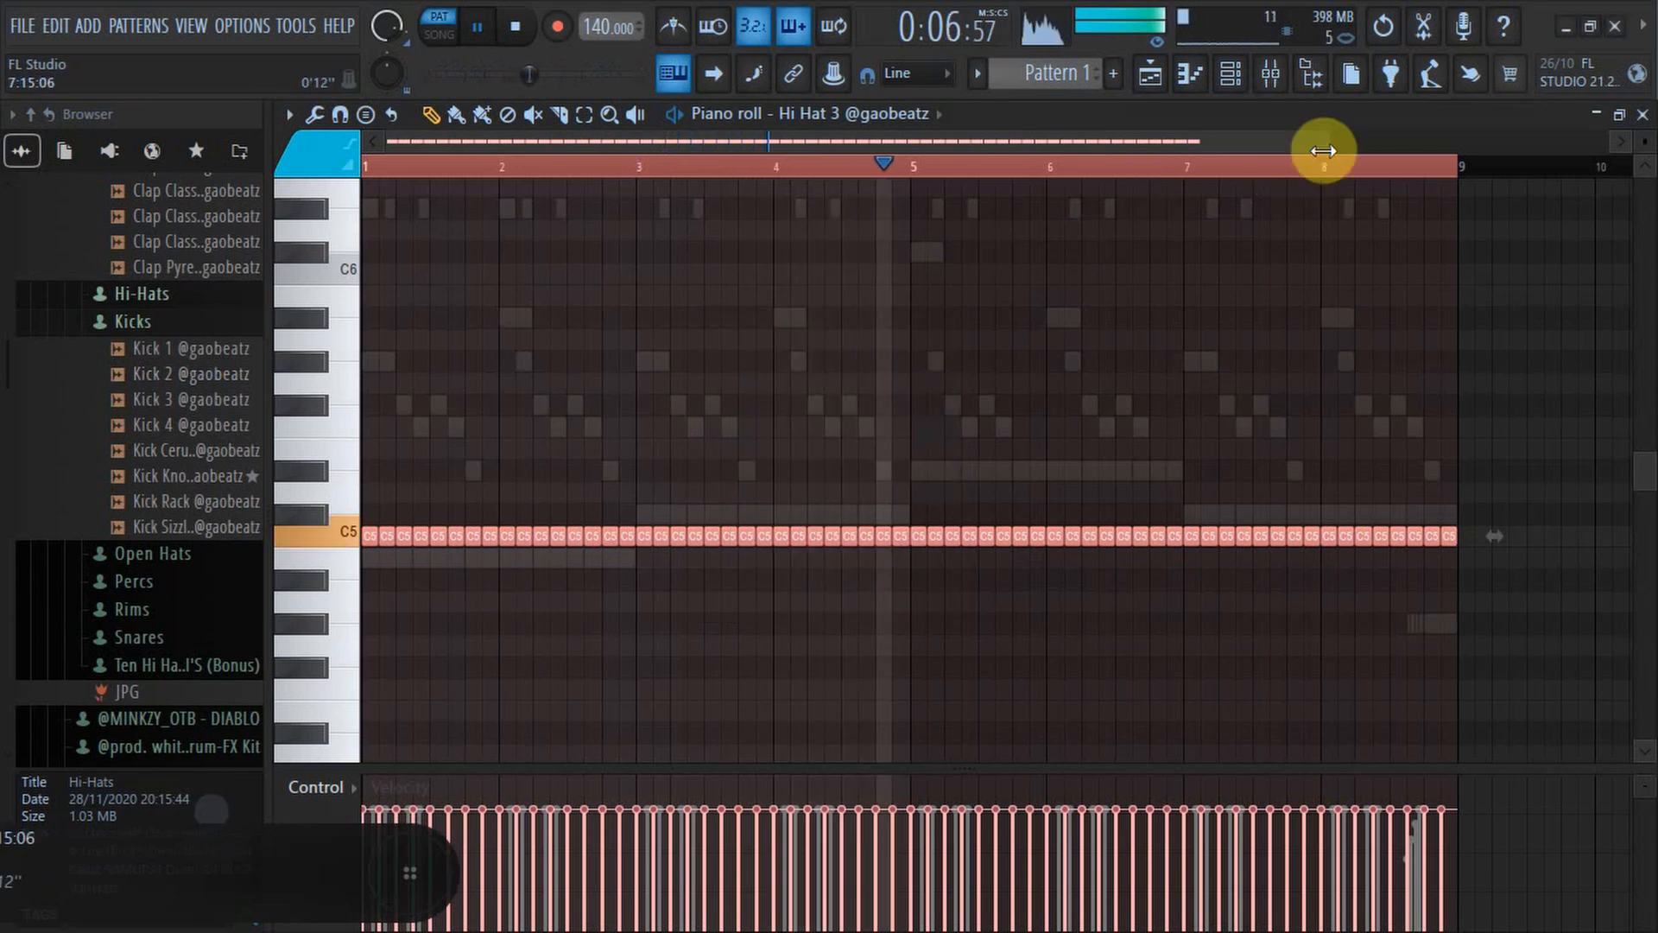
Split the first C5 hit of bar 1 into two one-step hits and add a G#4 hit at the middle of the bar.
scroll(1321, 148, up, 4)
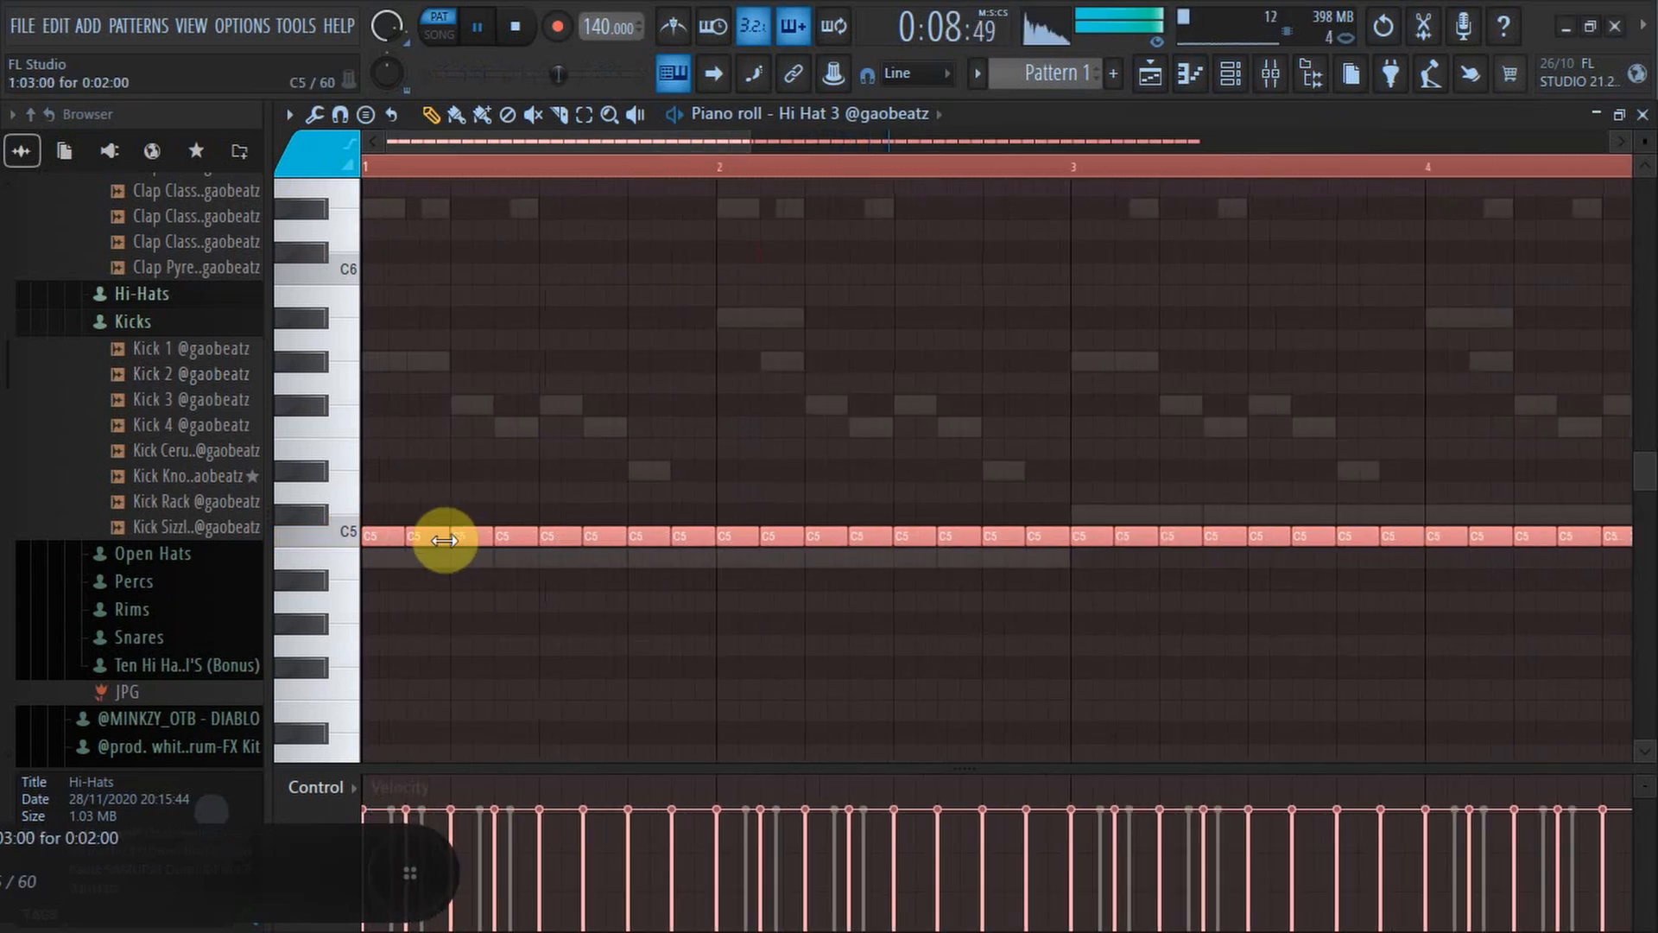
click(367, 539)
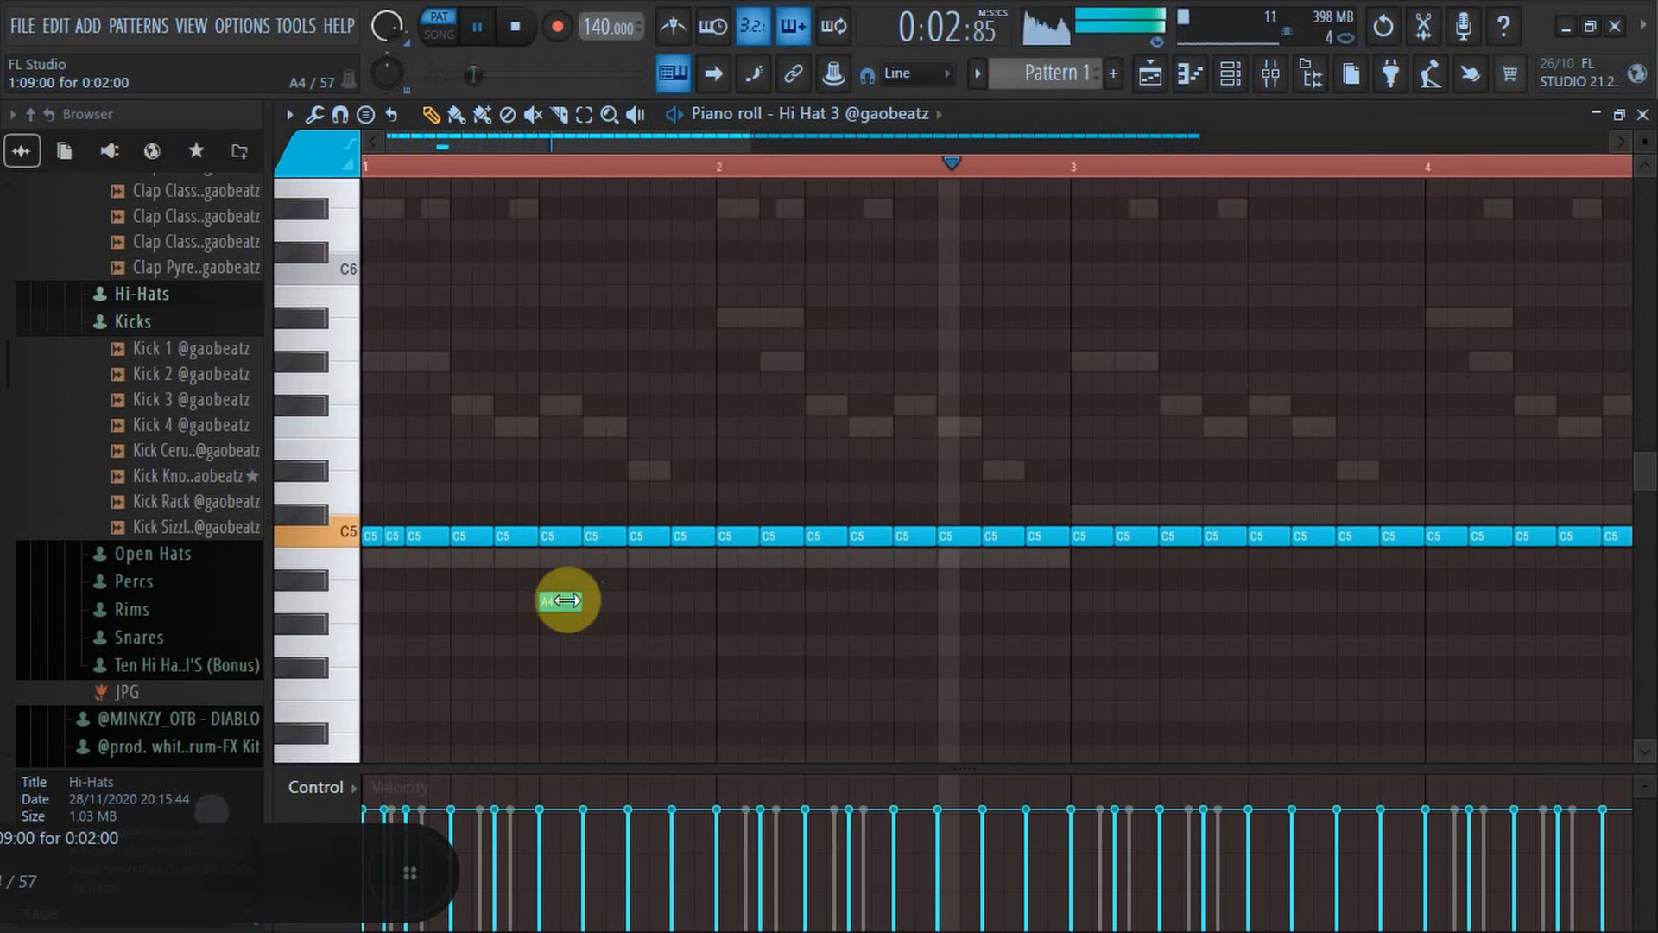
drag(561, 601, 551, 632)
key(space)
key(space)
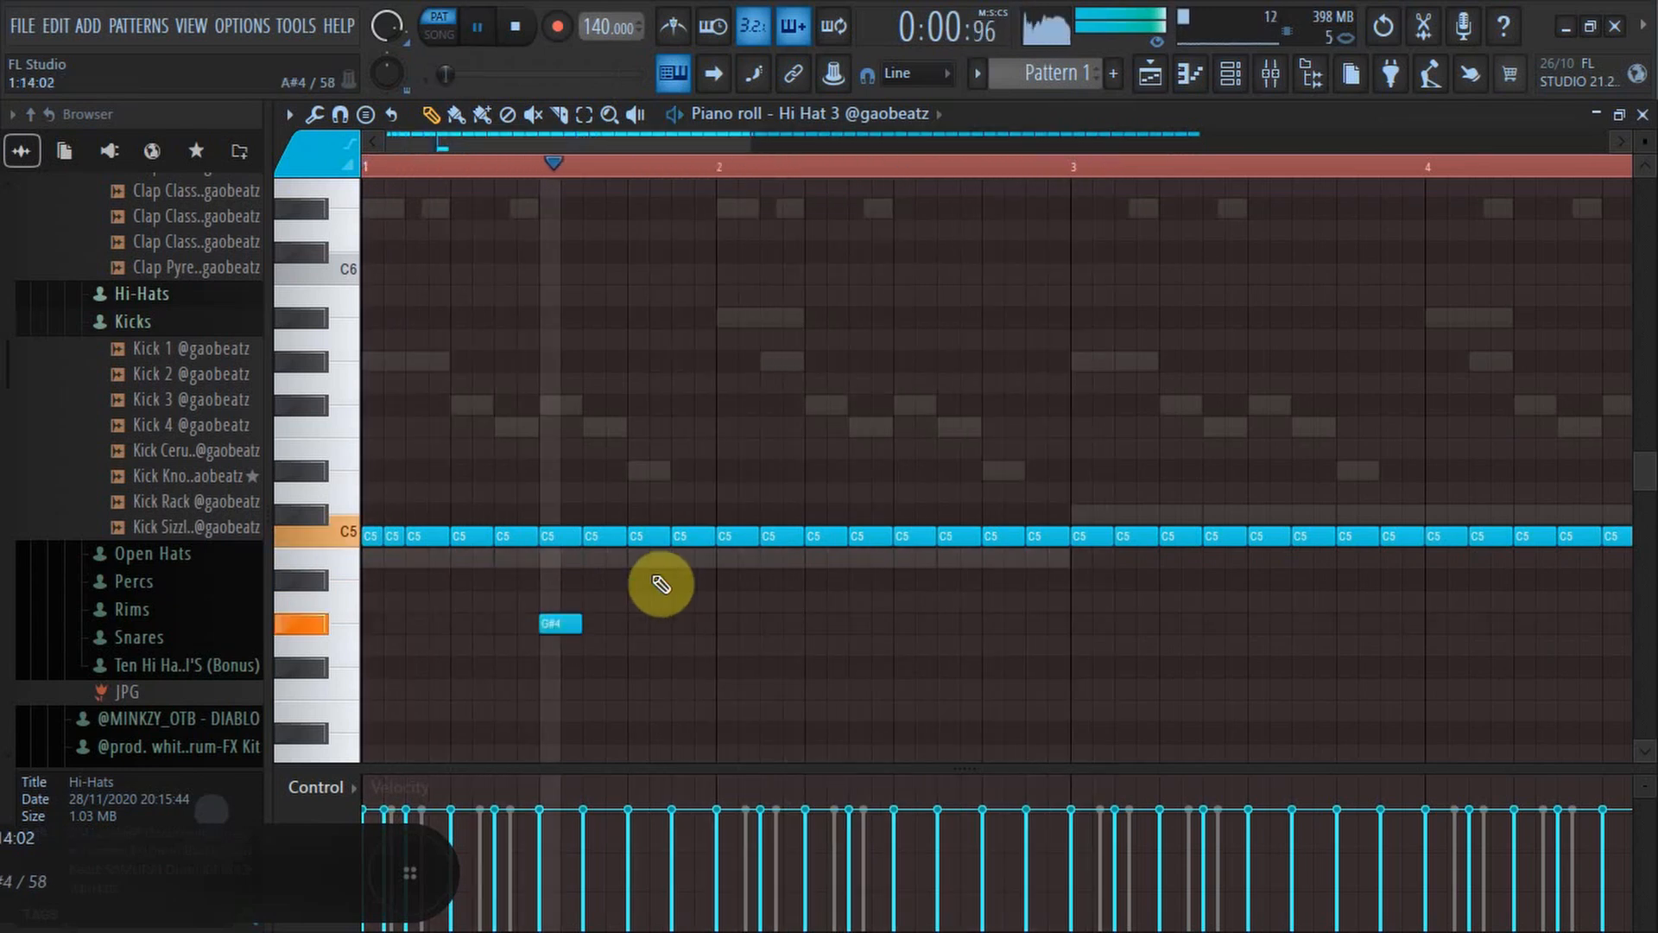
key(space)
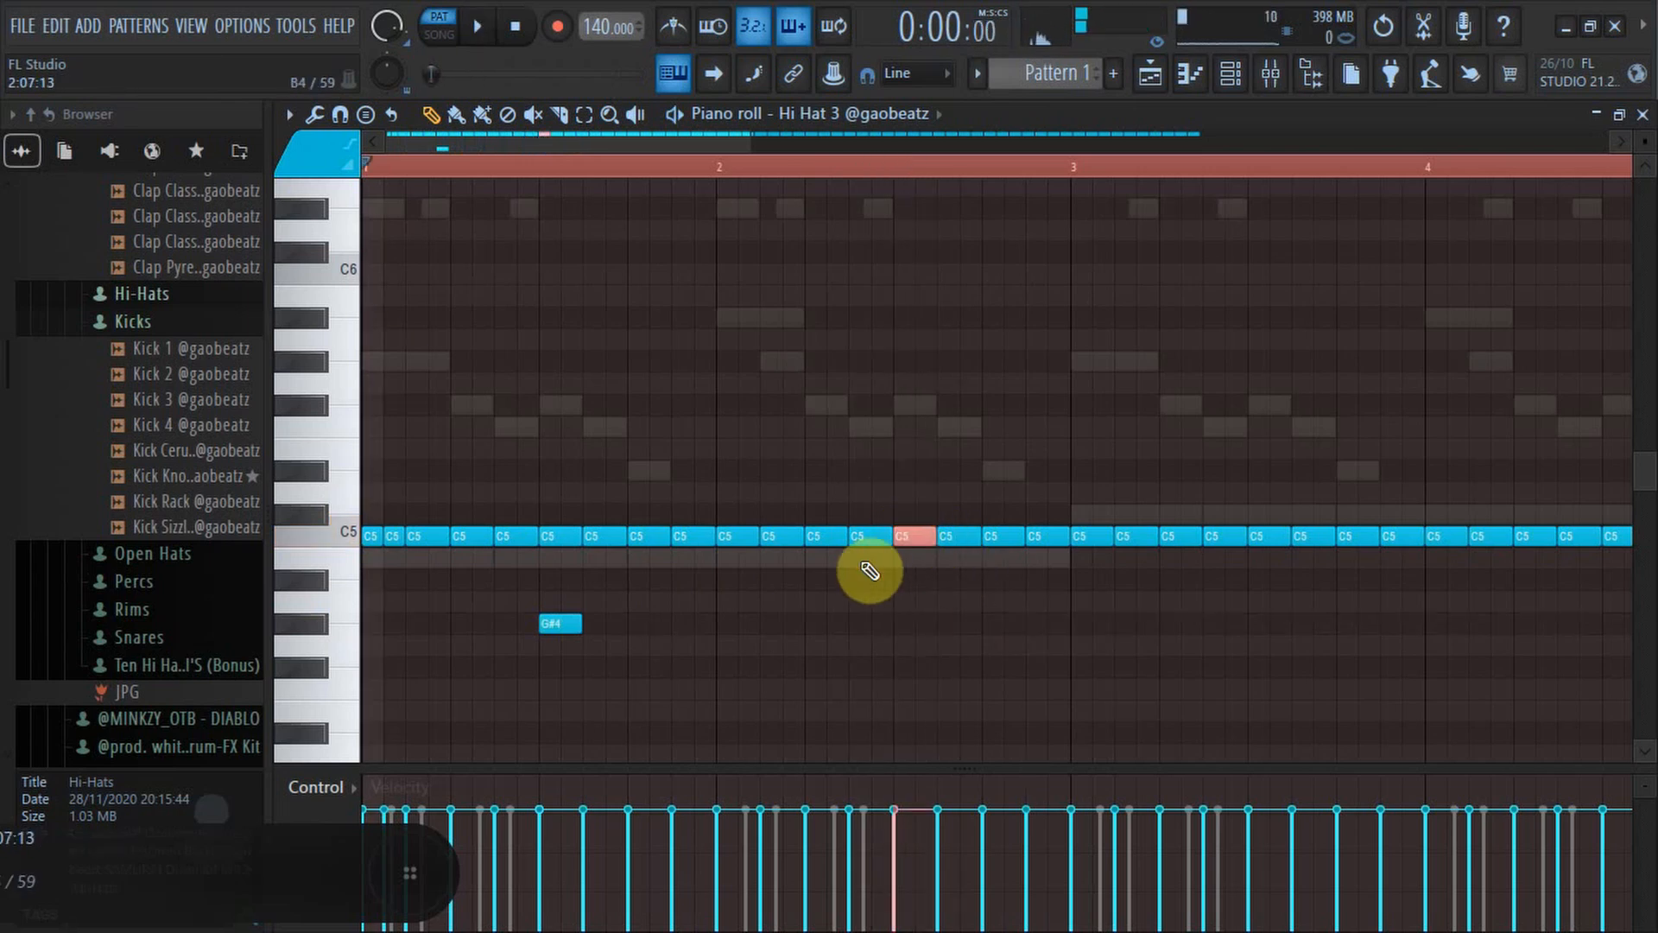
Chop the C5 hit at the middle of bar 2 into a roll of two half-step hits and play it back.
key(alt+u)
key(Return)
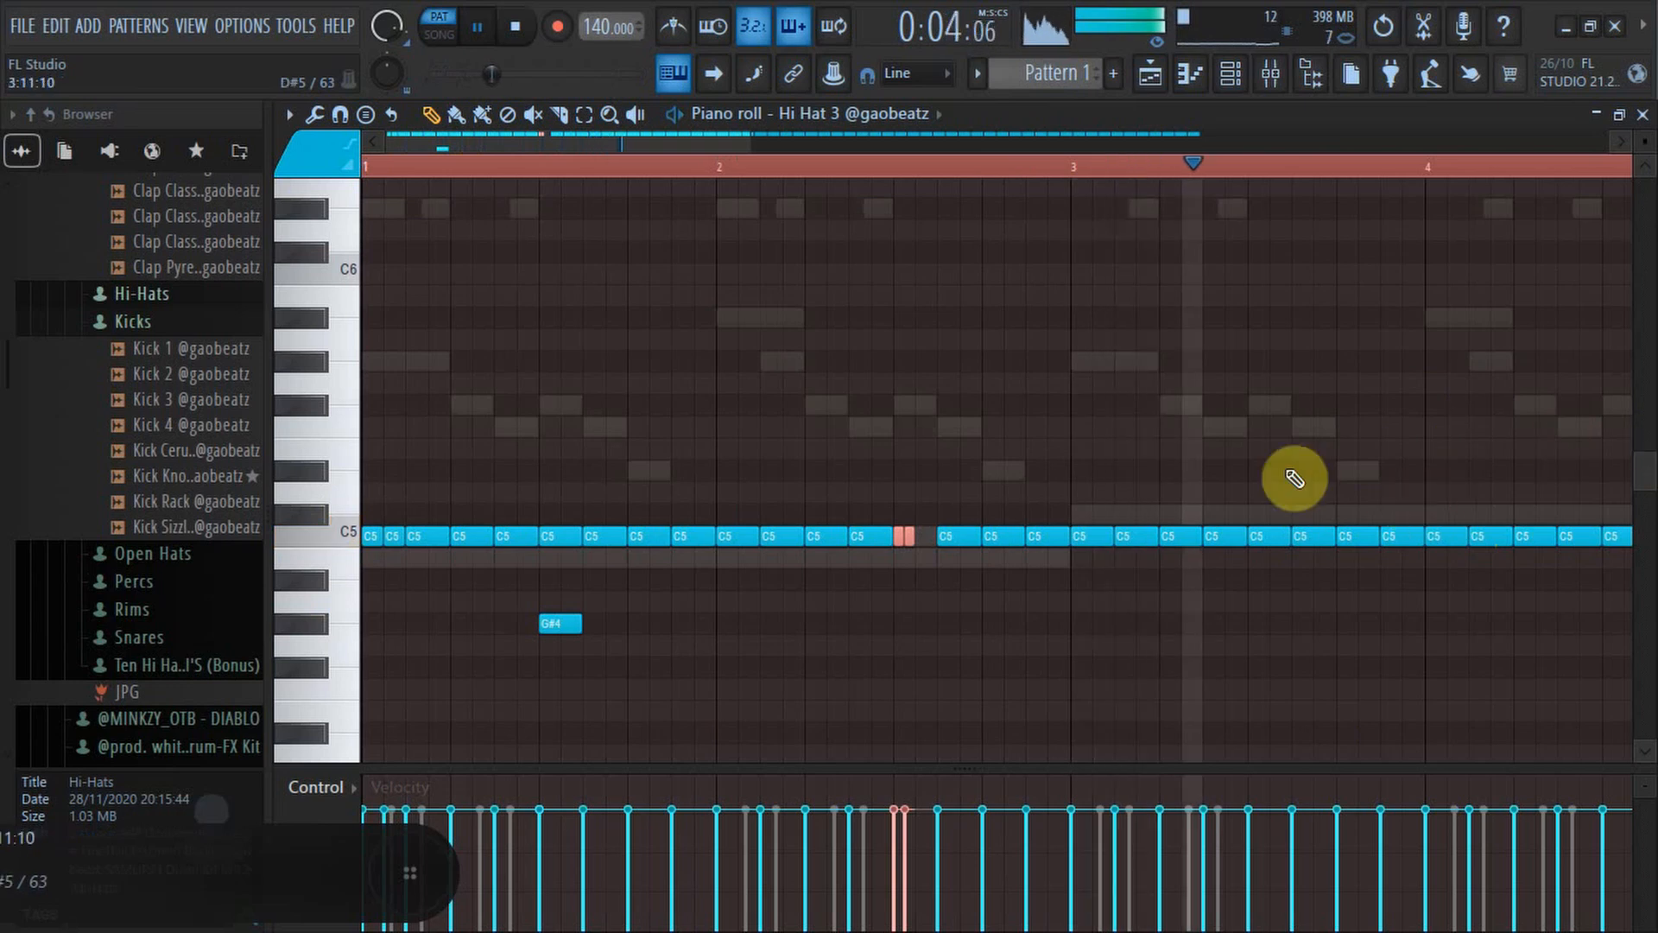
key(space)
key(space)
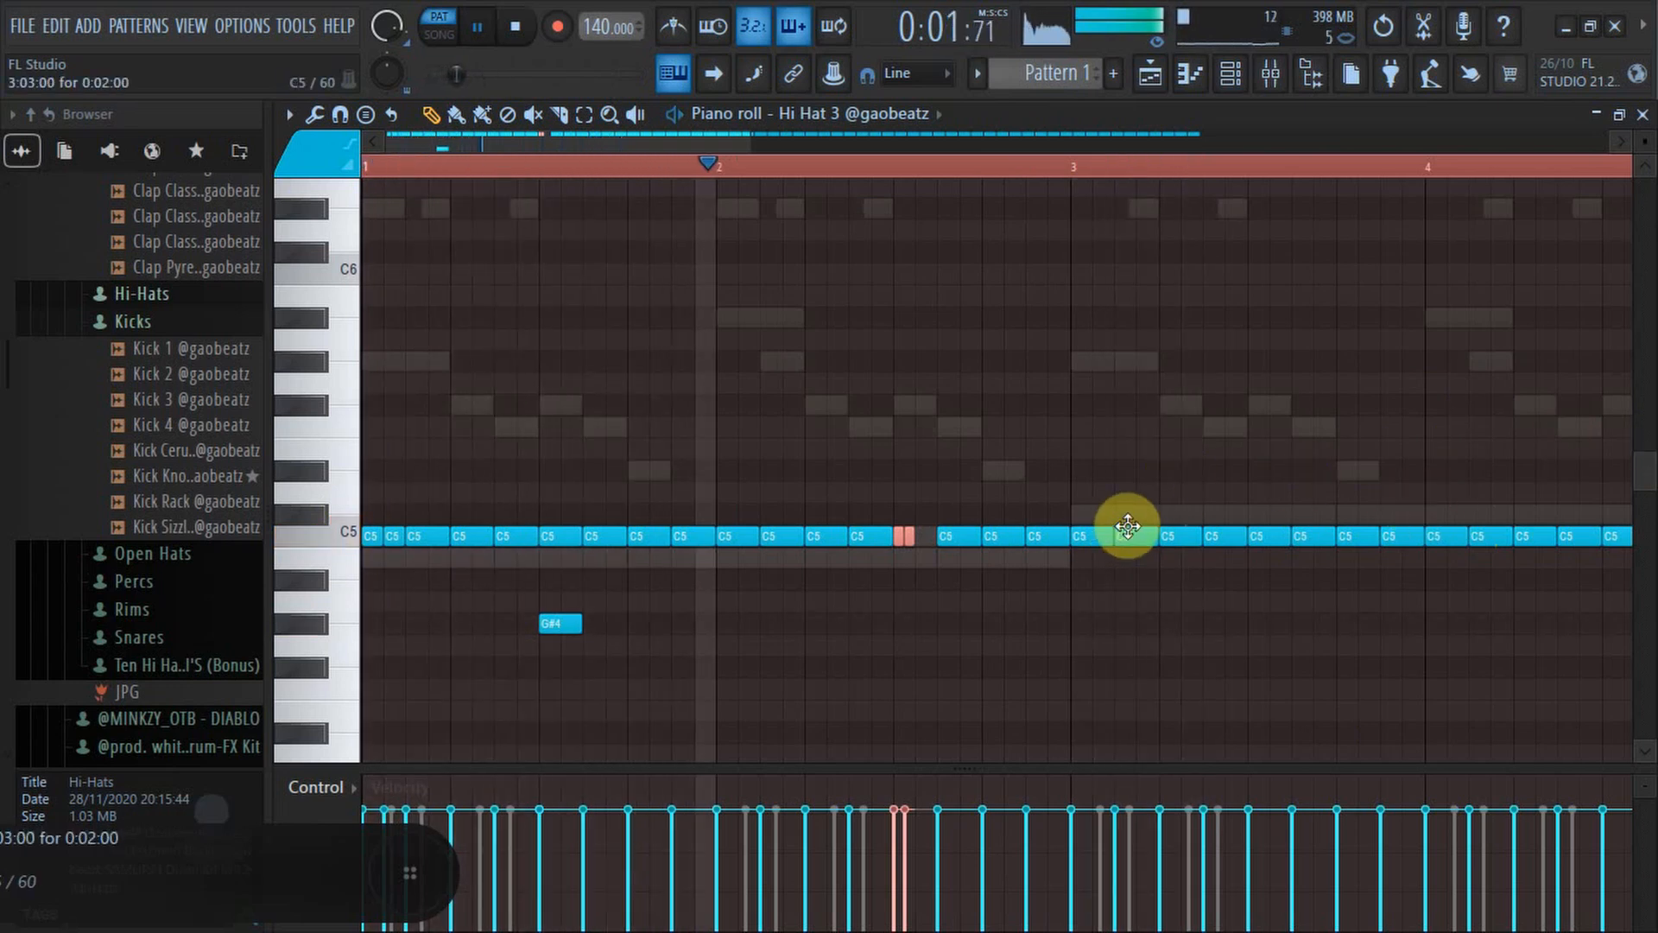
Delete the second C5 hit of bar 3 and replace the first with two one-step hits.
right_click(1127, 530)
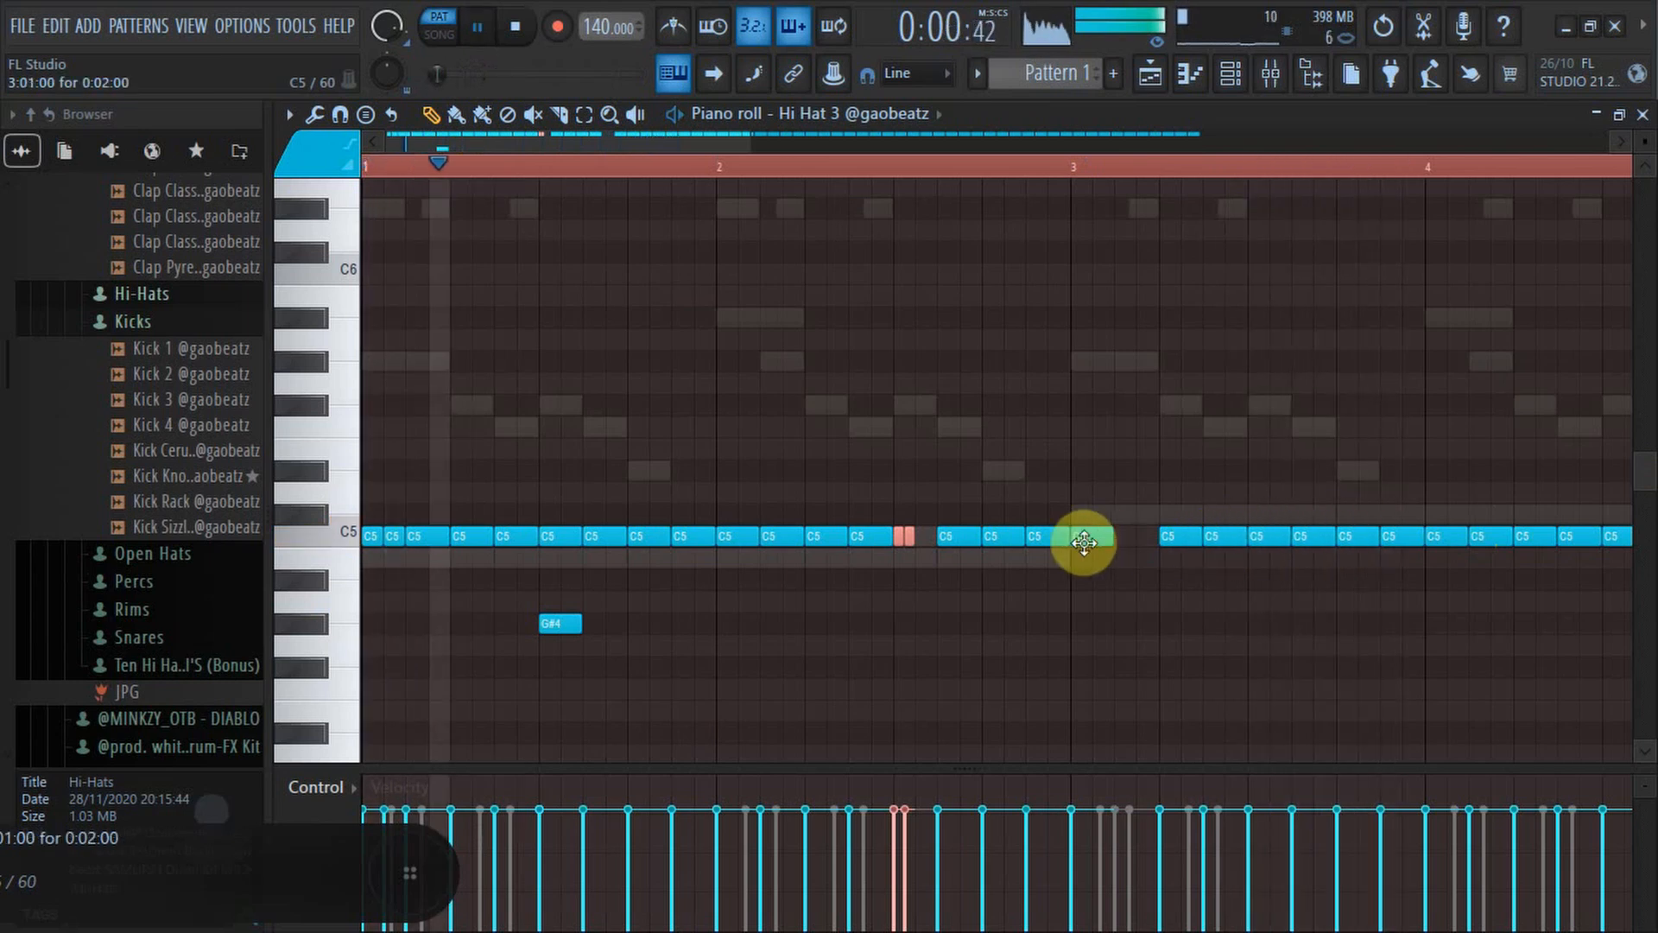
drag(1109, 536, 1095, 539)
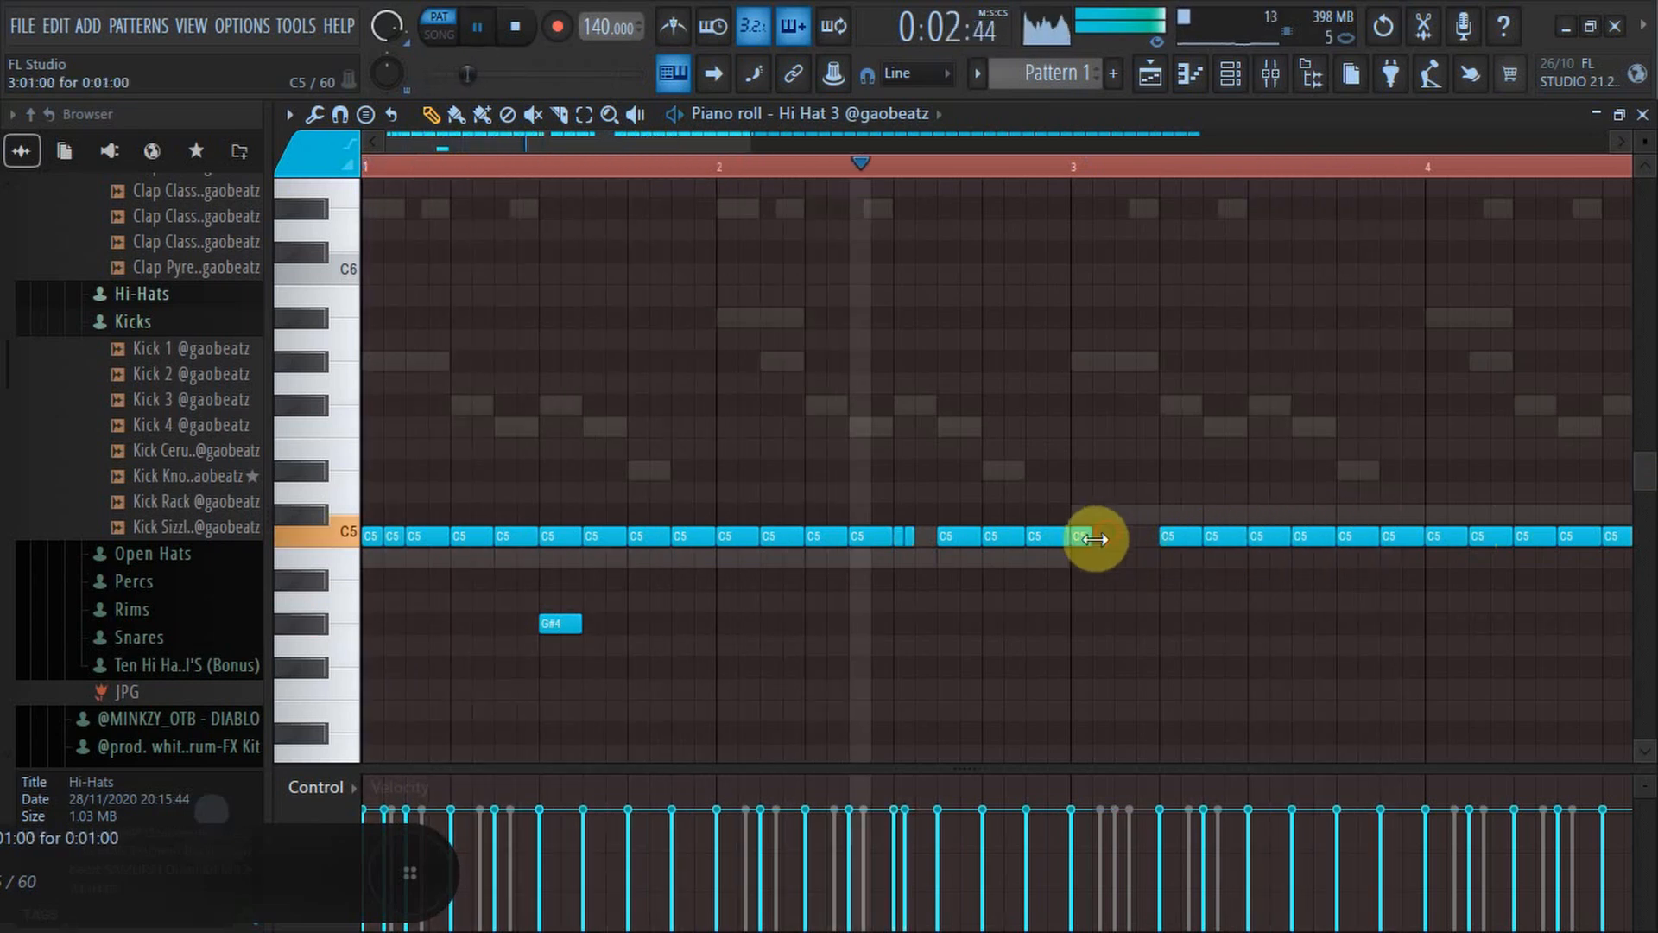
click(1103, 539)
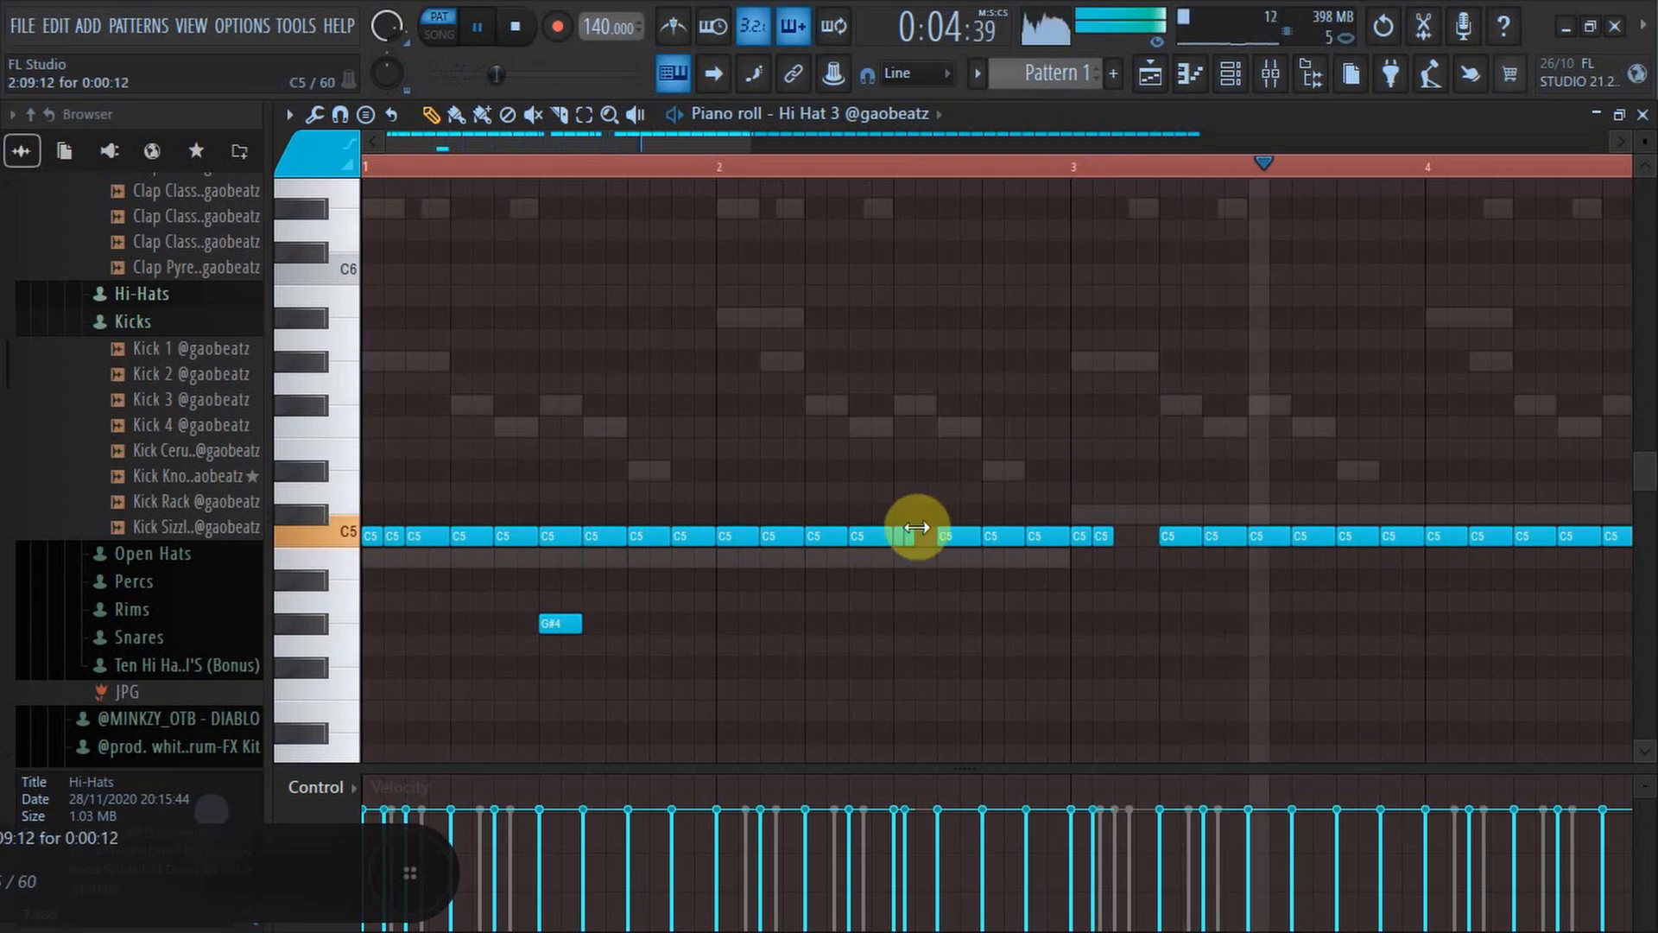
Replace the first two C5 hits of bar 5 with three evenly spaced ones using 1/3 step snap, and restore the snap to Line.
drag(748, 145, 1028, 136)
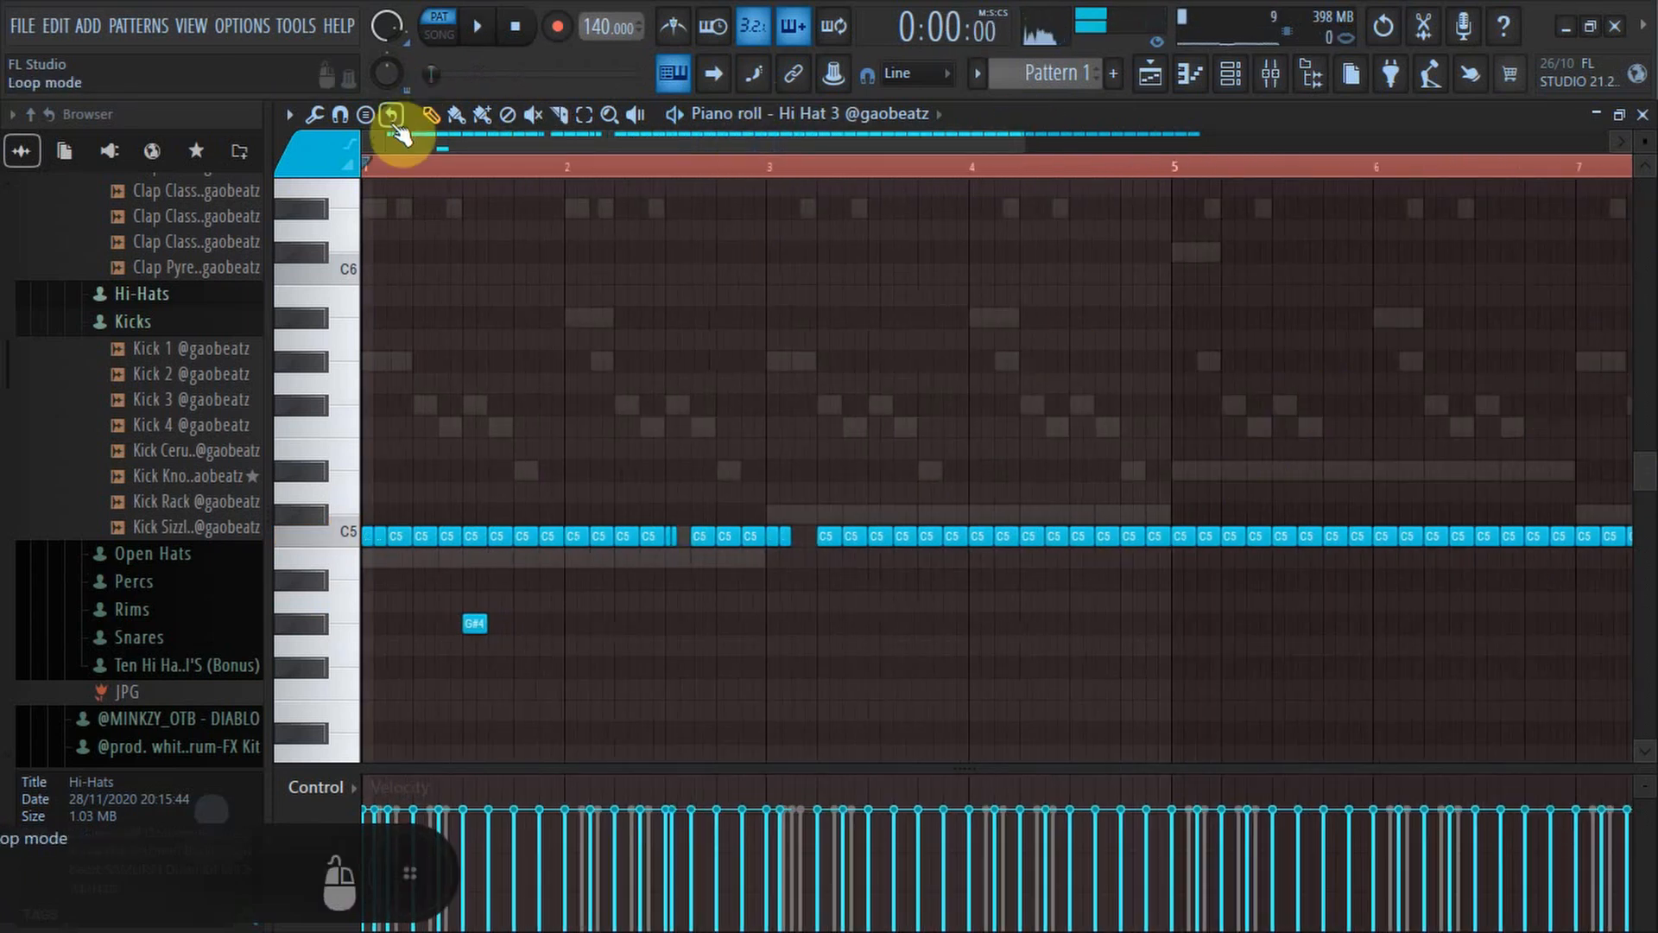
drag(391, 134, 715, 63)
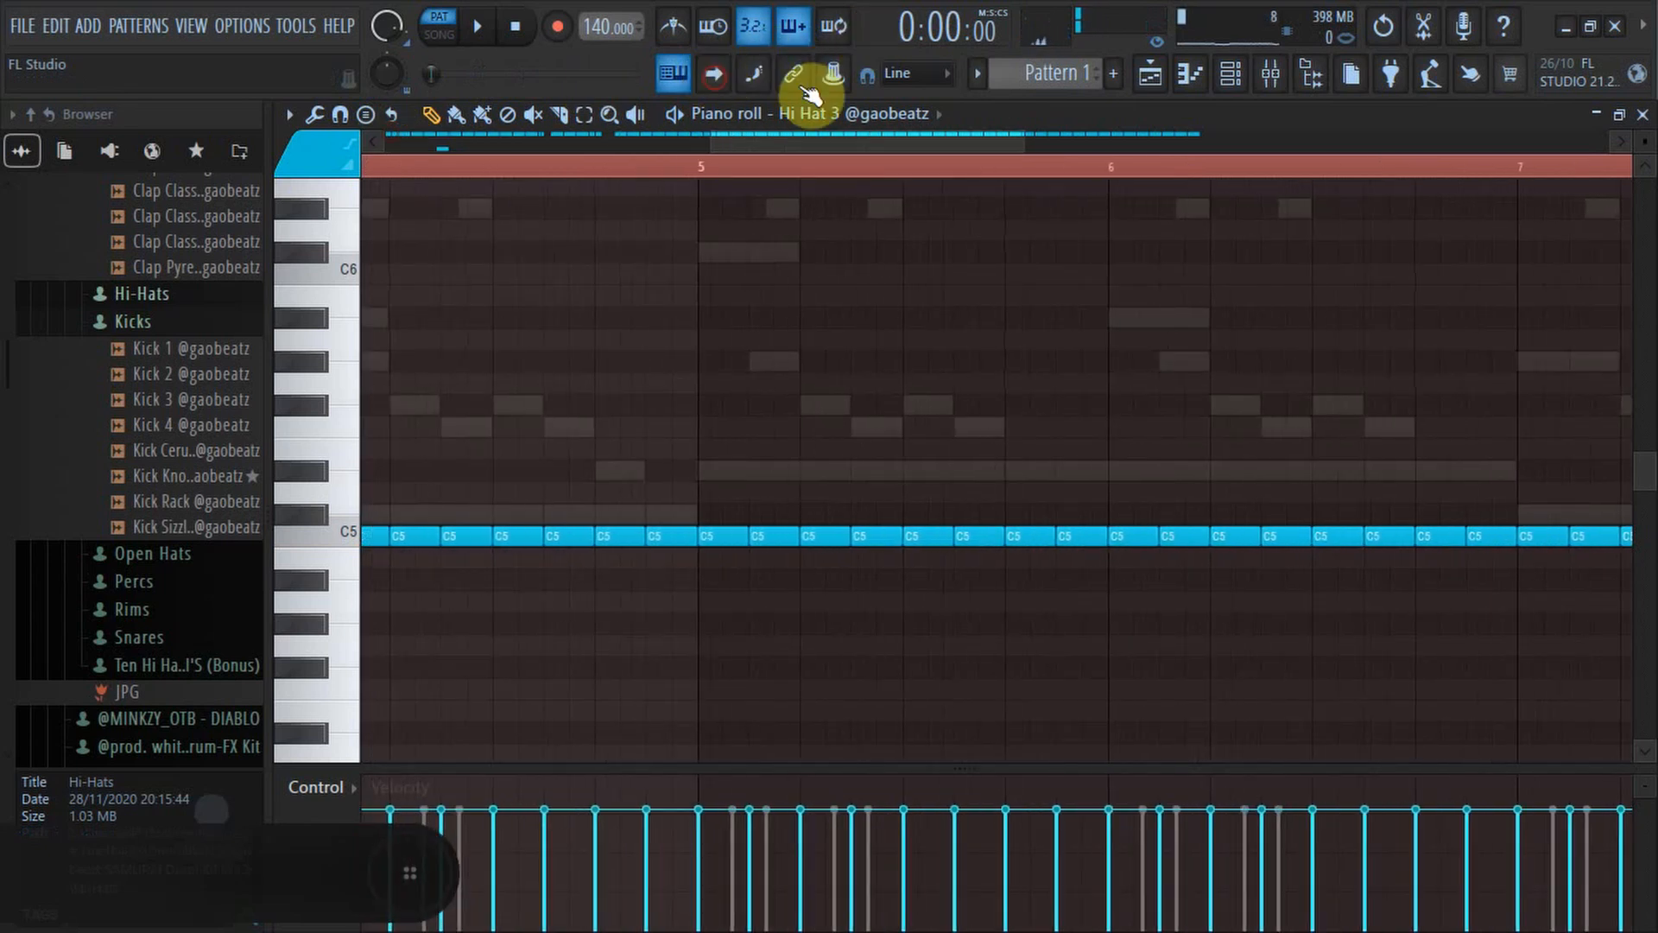
click(898, 112)
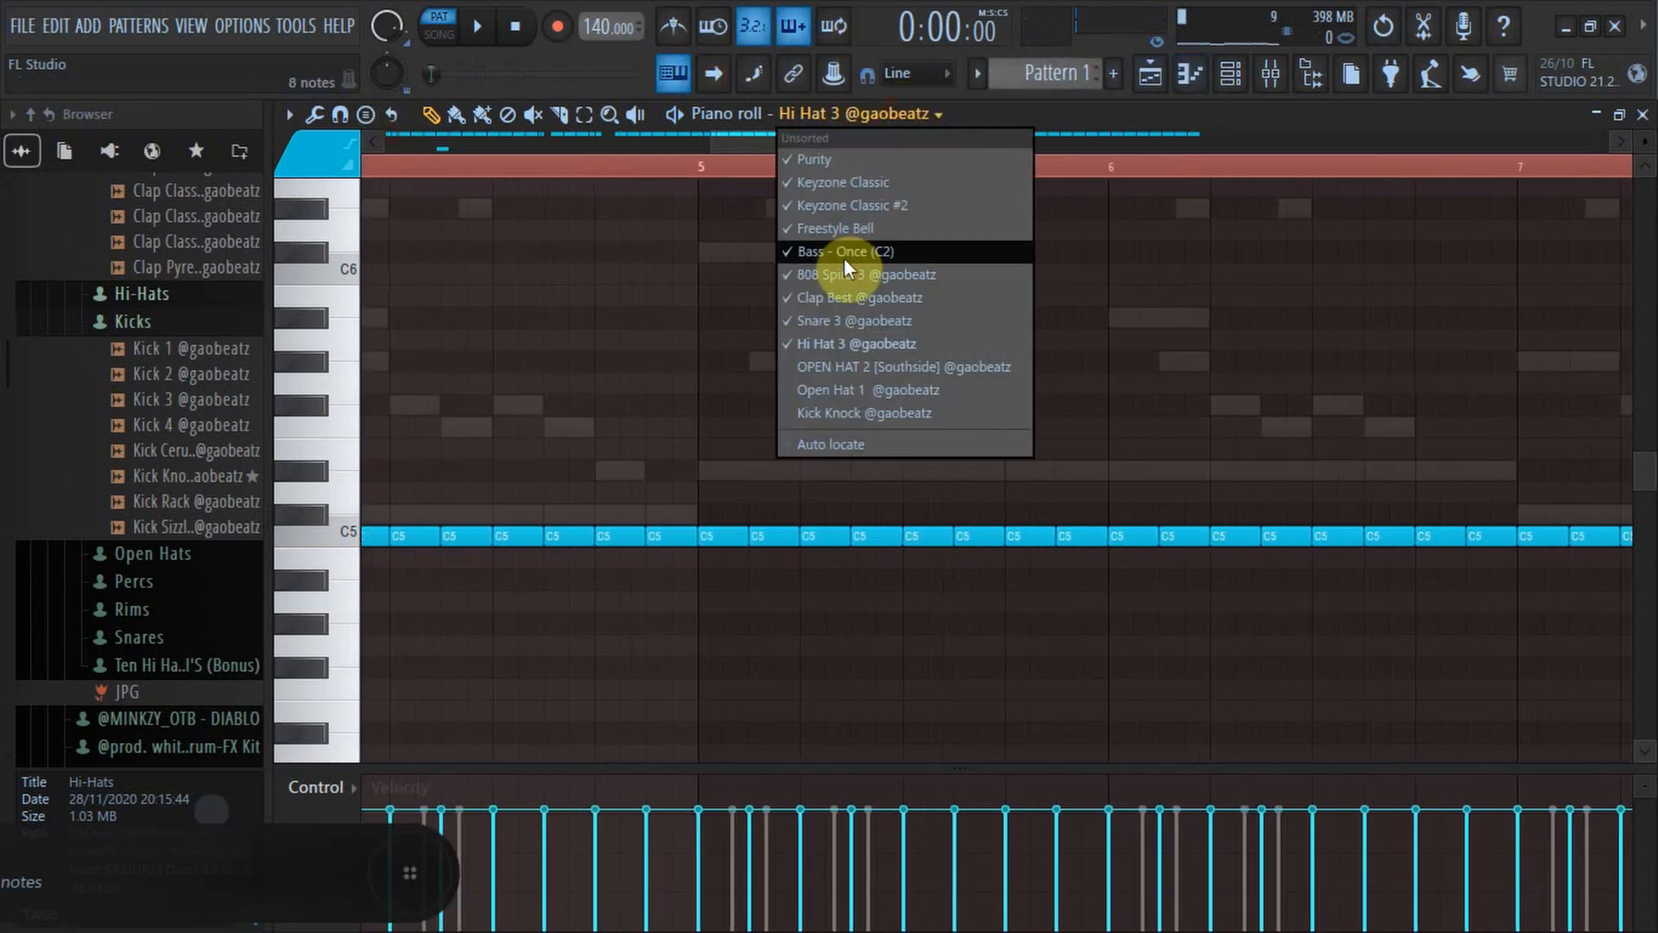
click(916, 73)
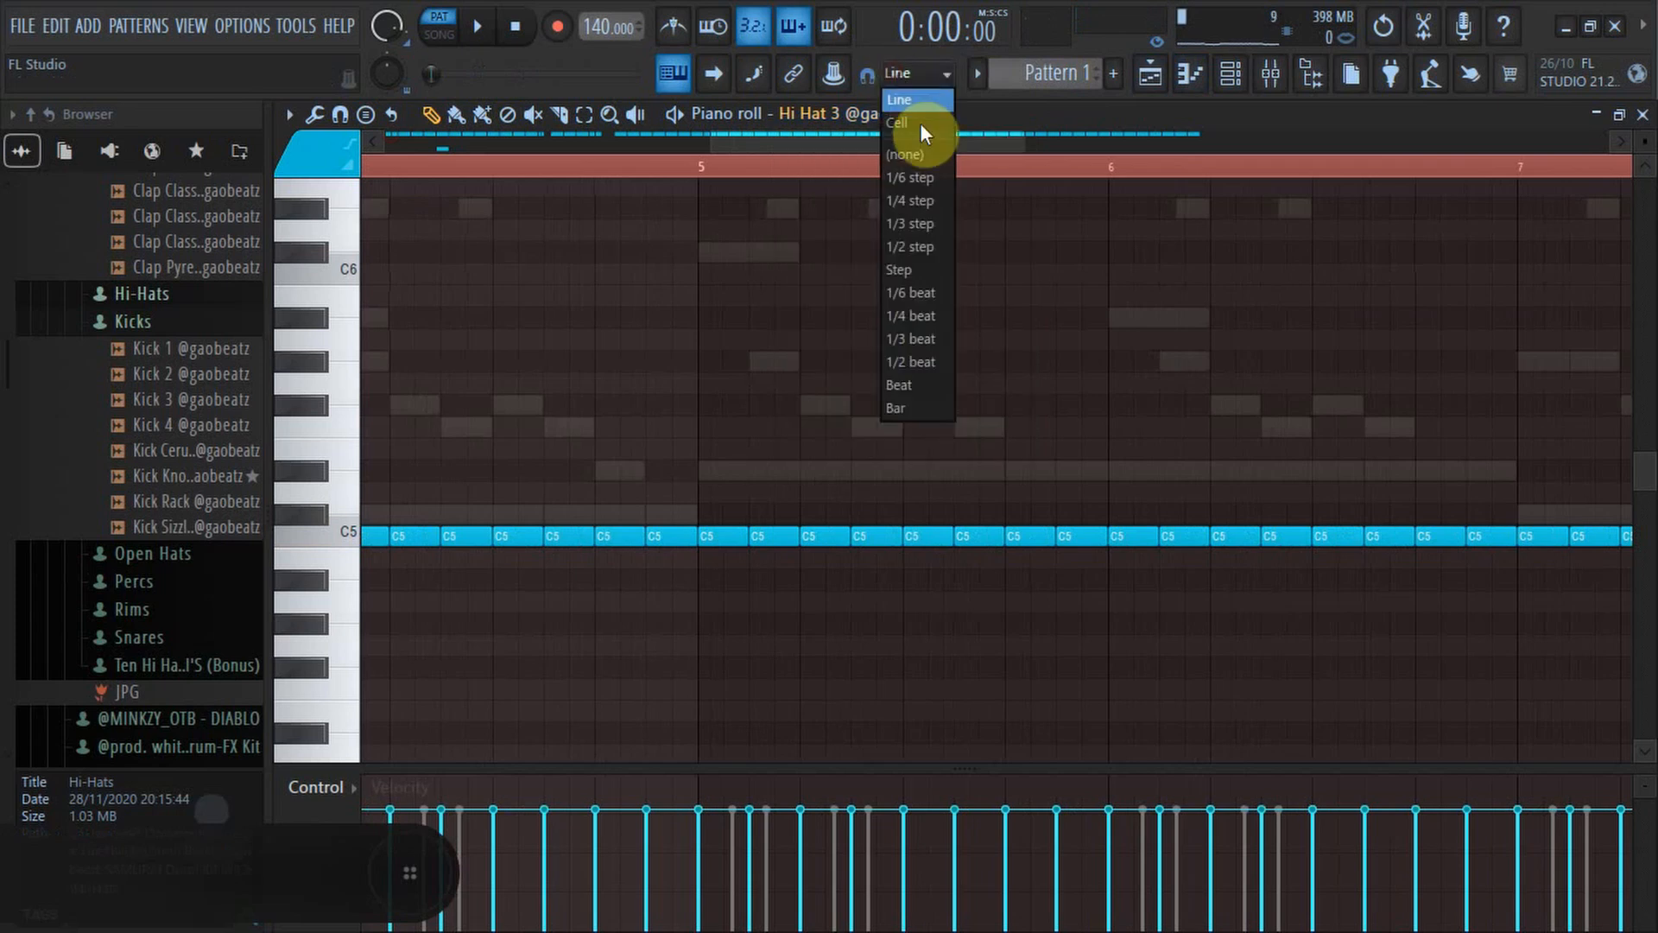
click(914, 228)
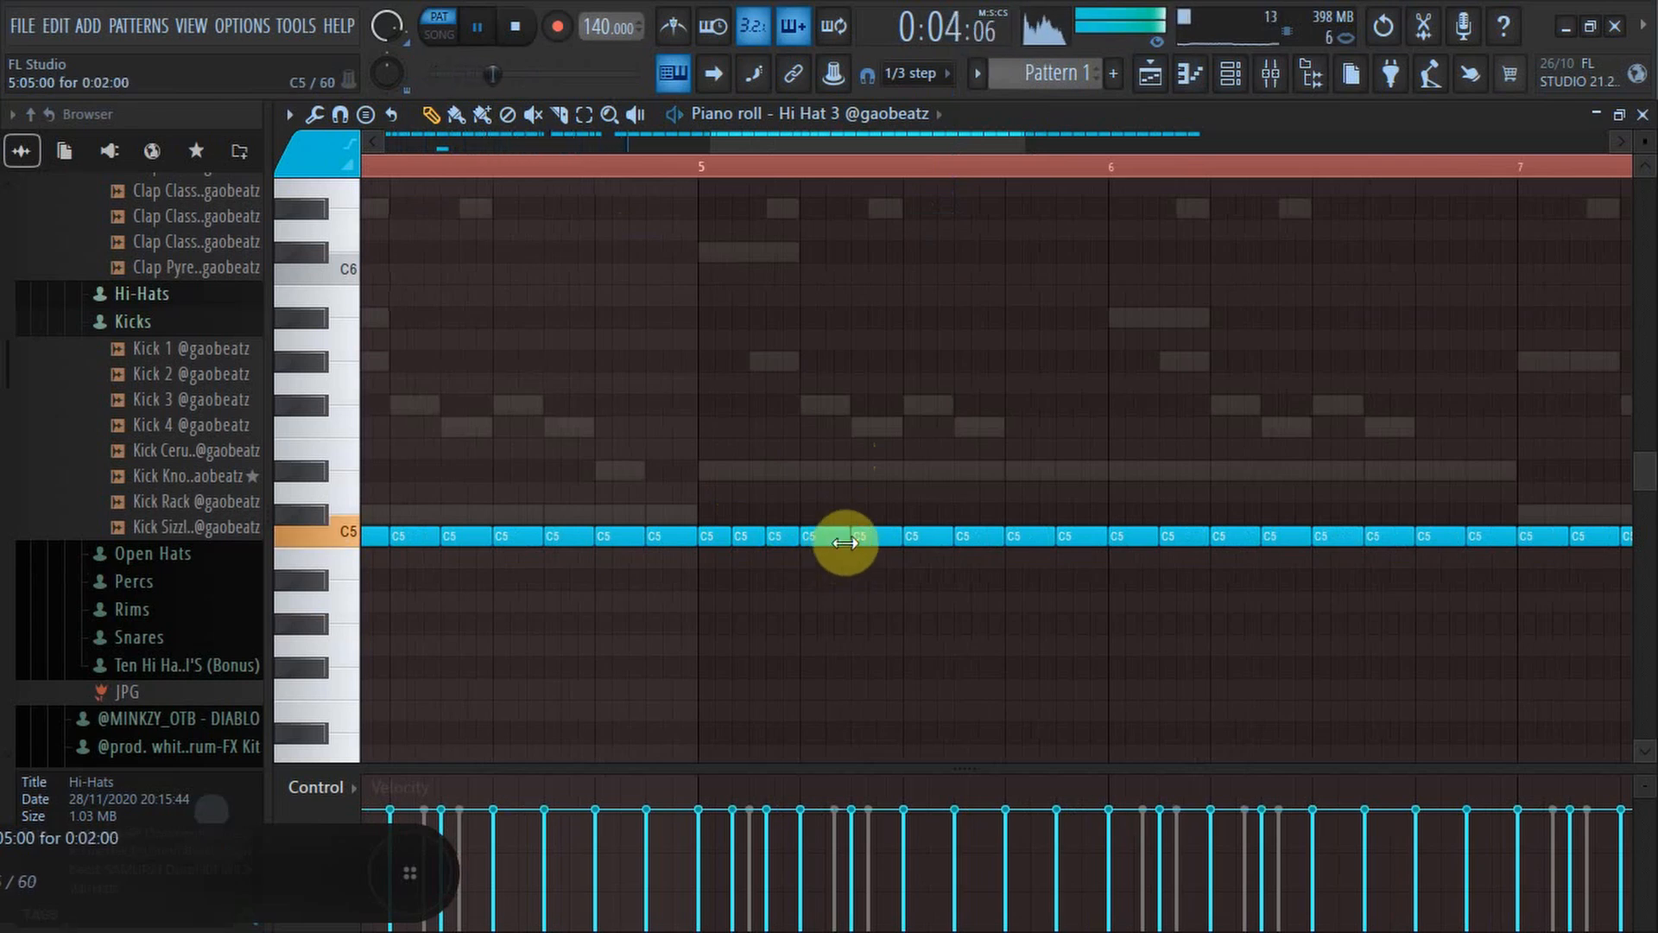
click(909, 73)
click(893, 119)
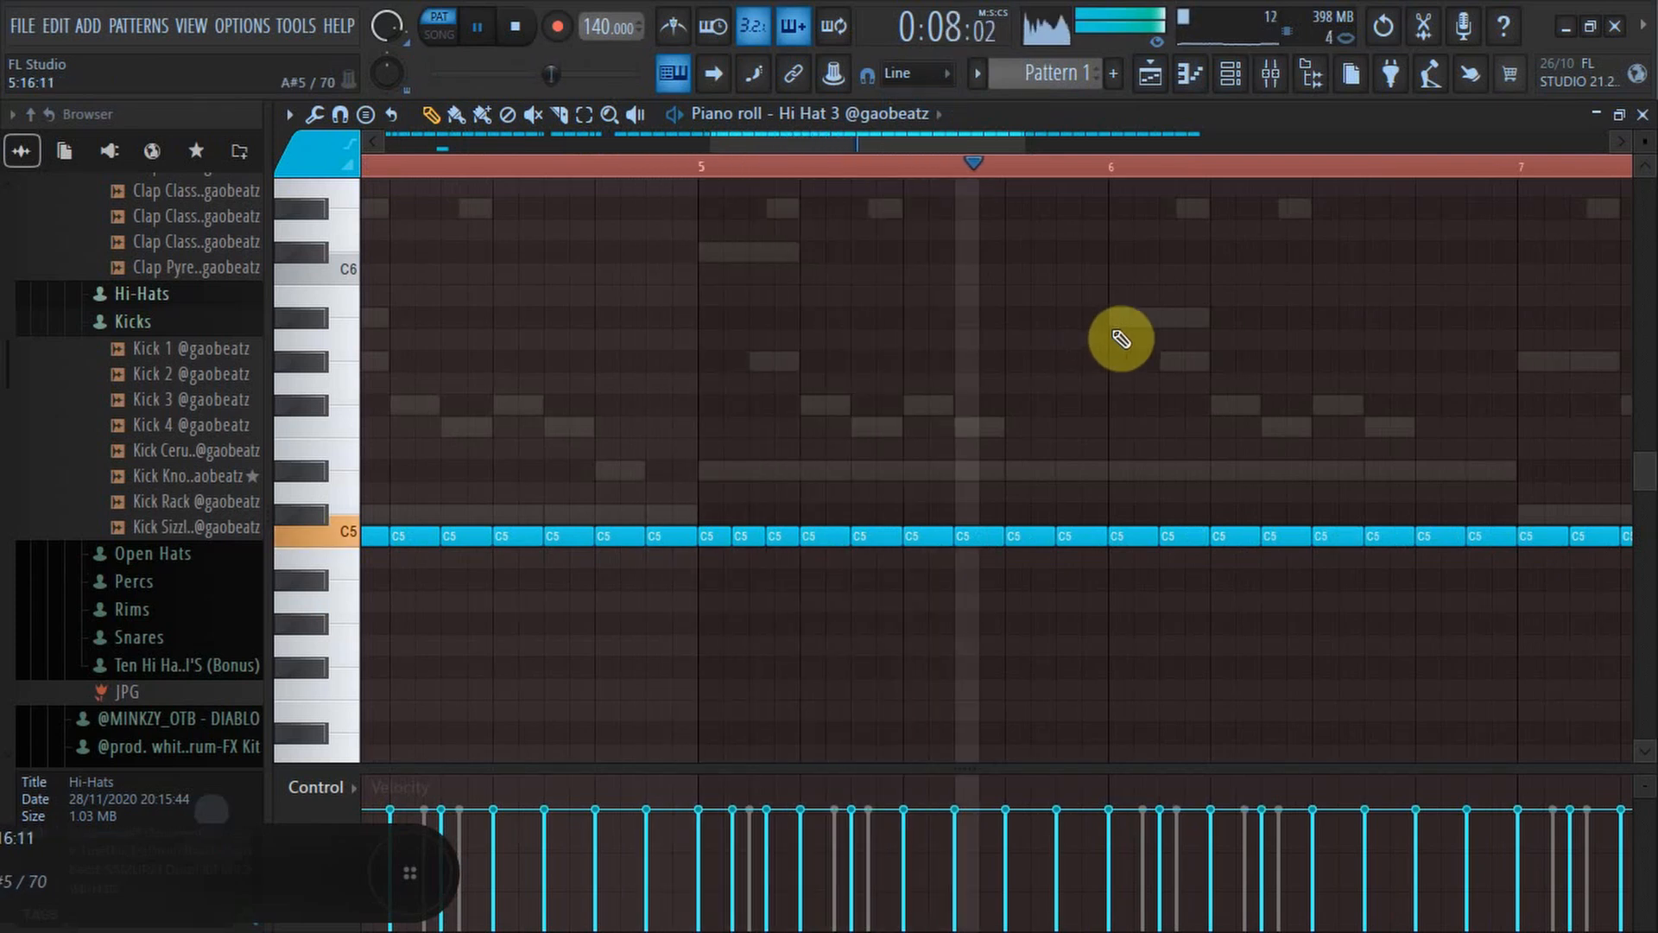
Split the C5 hit at step 11 of bar 6 into two one-step hits and add a G#4 hit at step 13.
key(space)
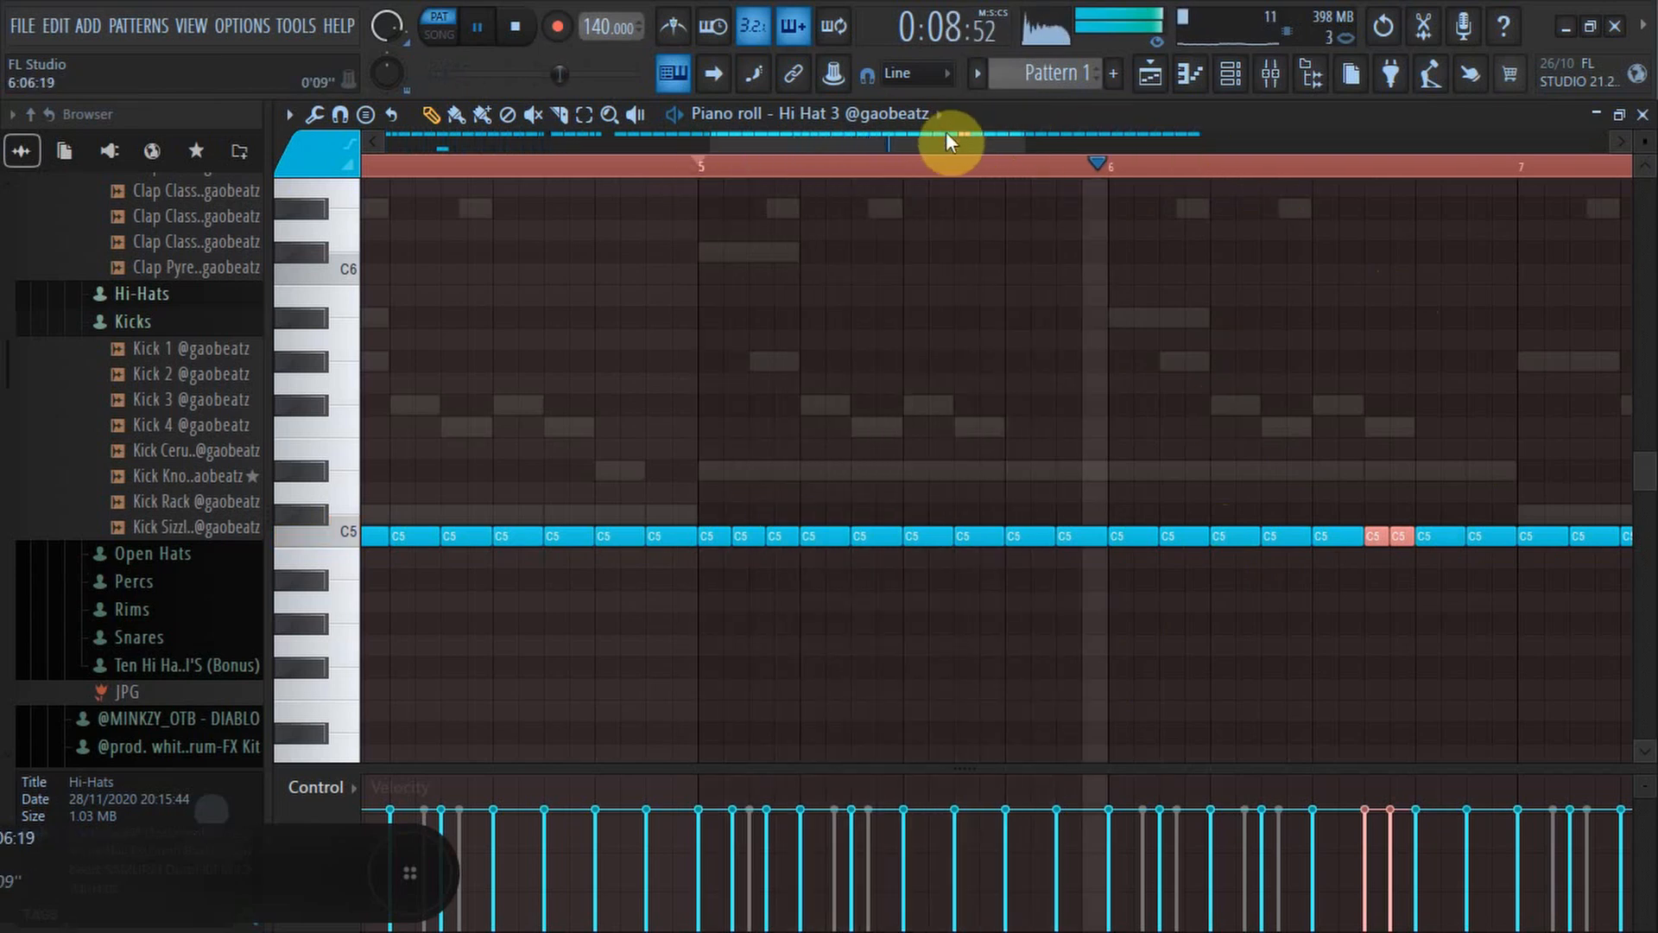
drag(949, 141, 1066, 136)
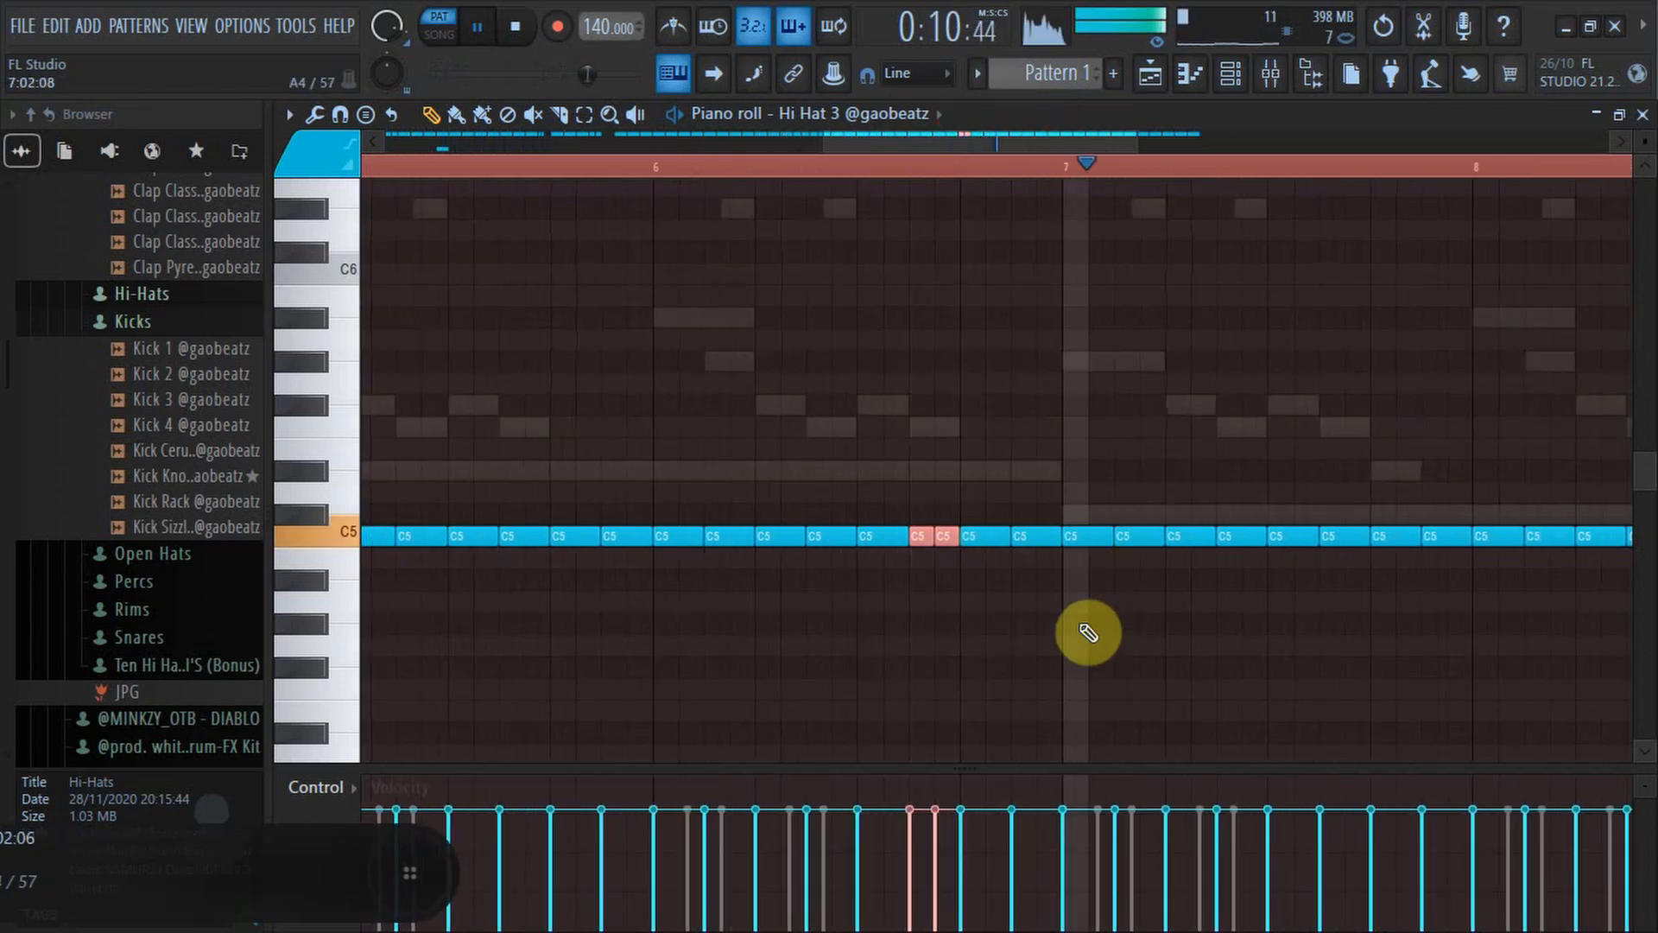
click(978, 619)
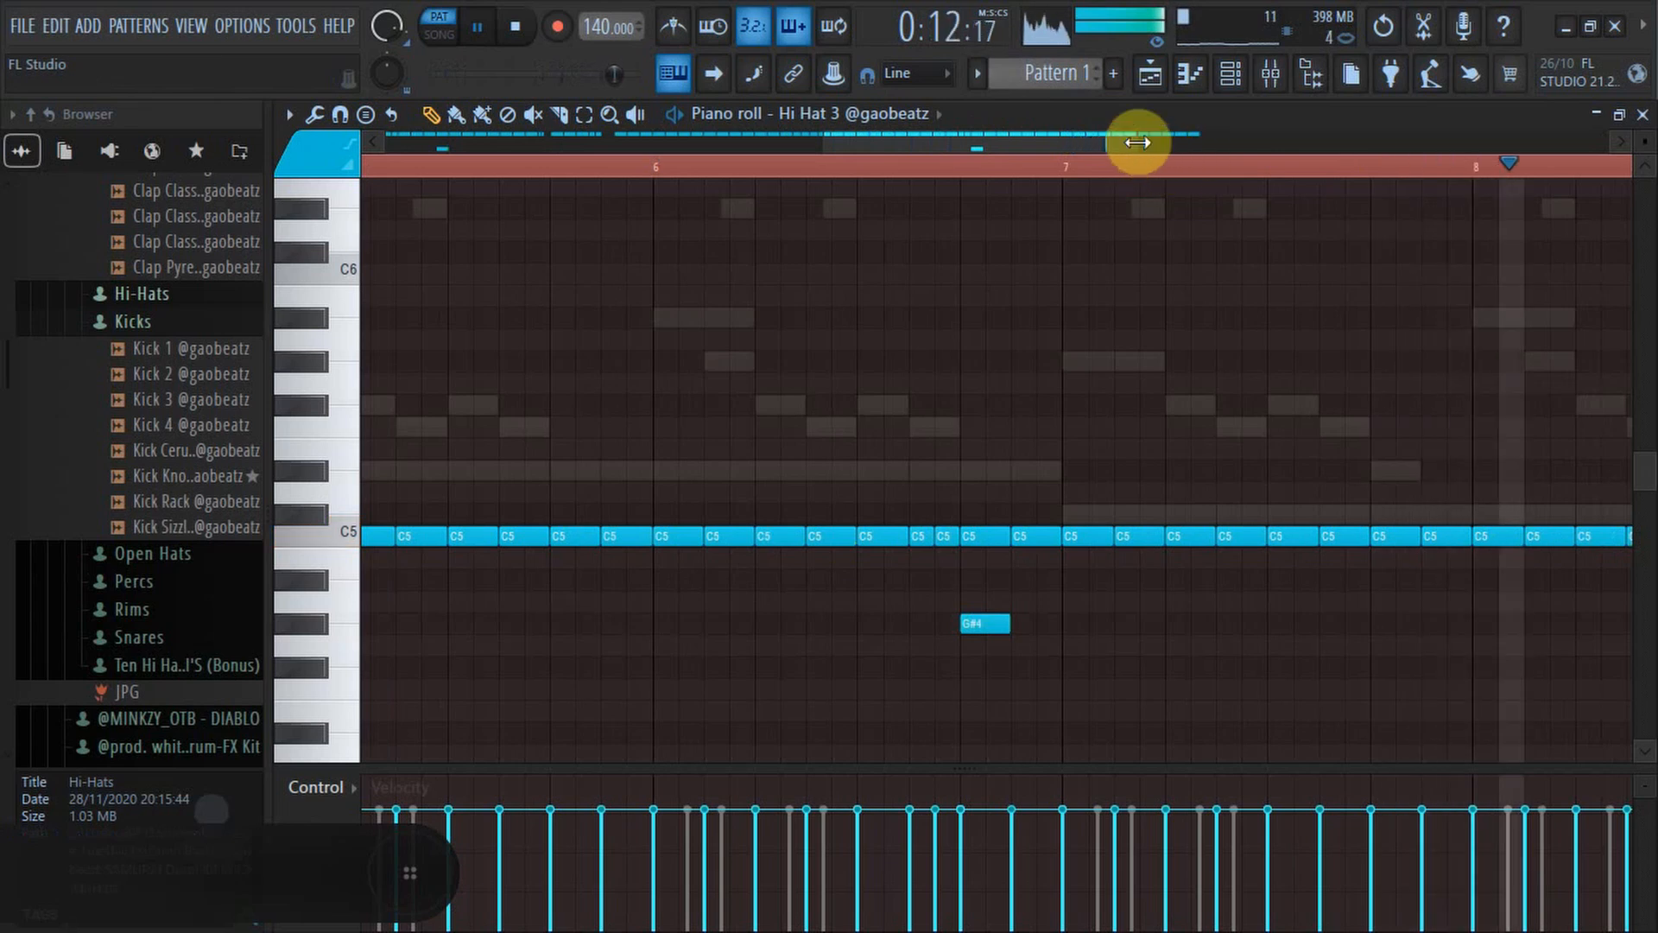
Space out the last C5 hits of bar 8 with one-step gaps and close the piano roll.
drag(1138, 138, 1374, 115)
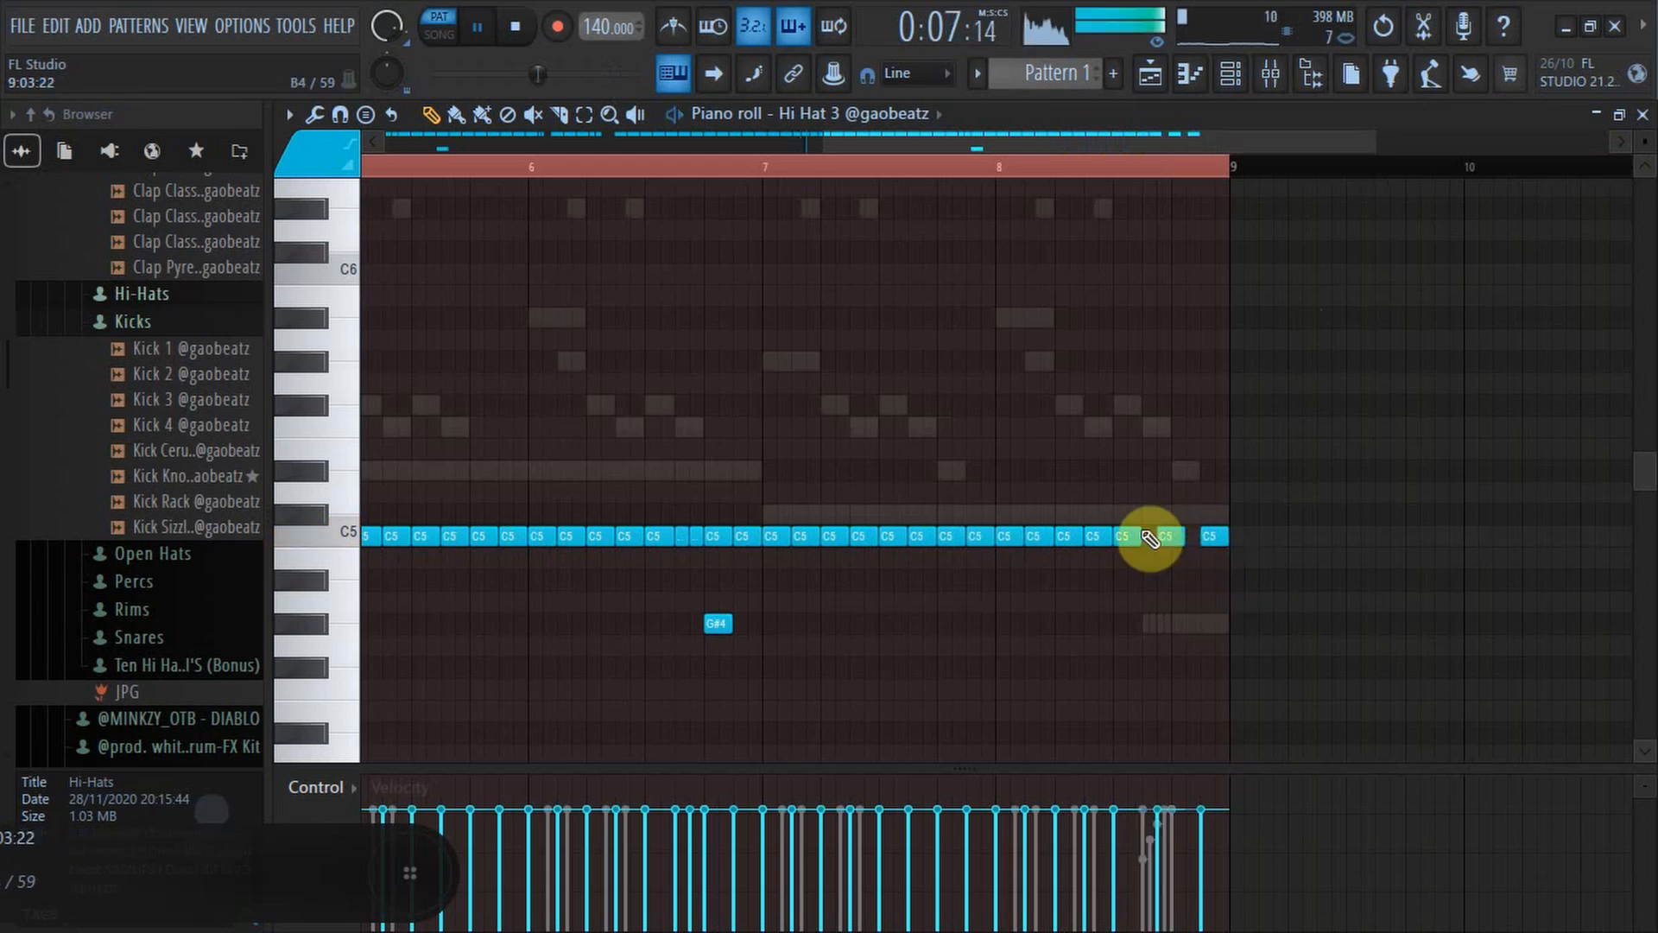
drag(824, 143, 24, 134)
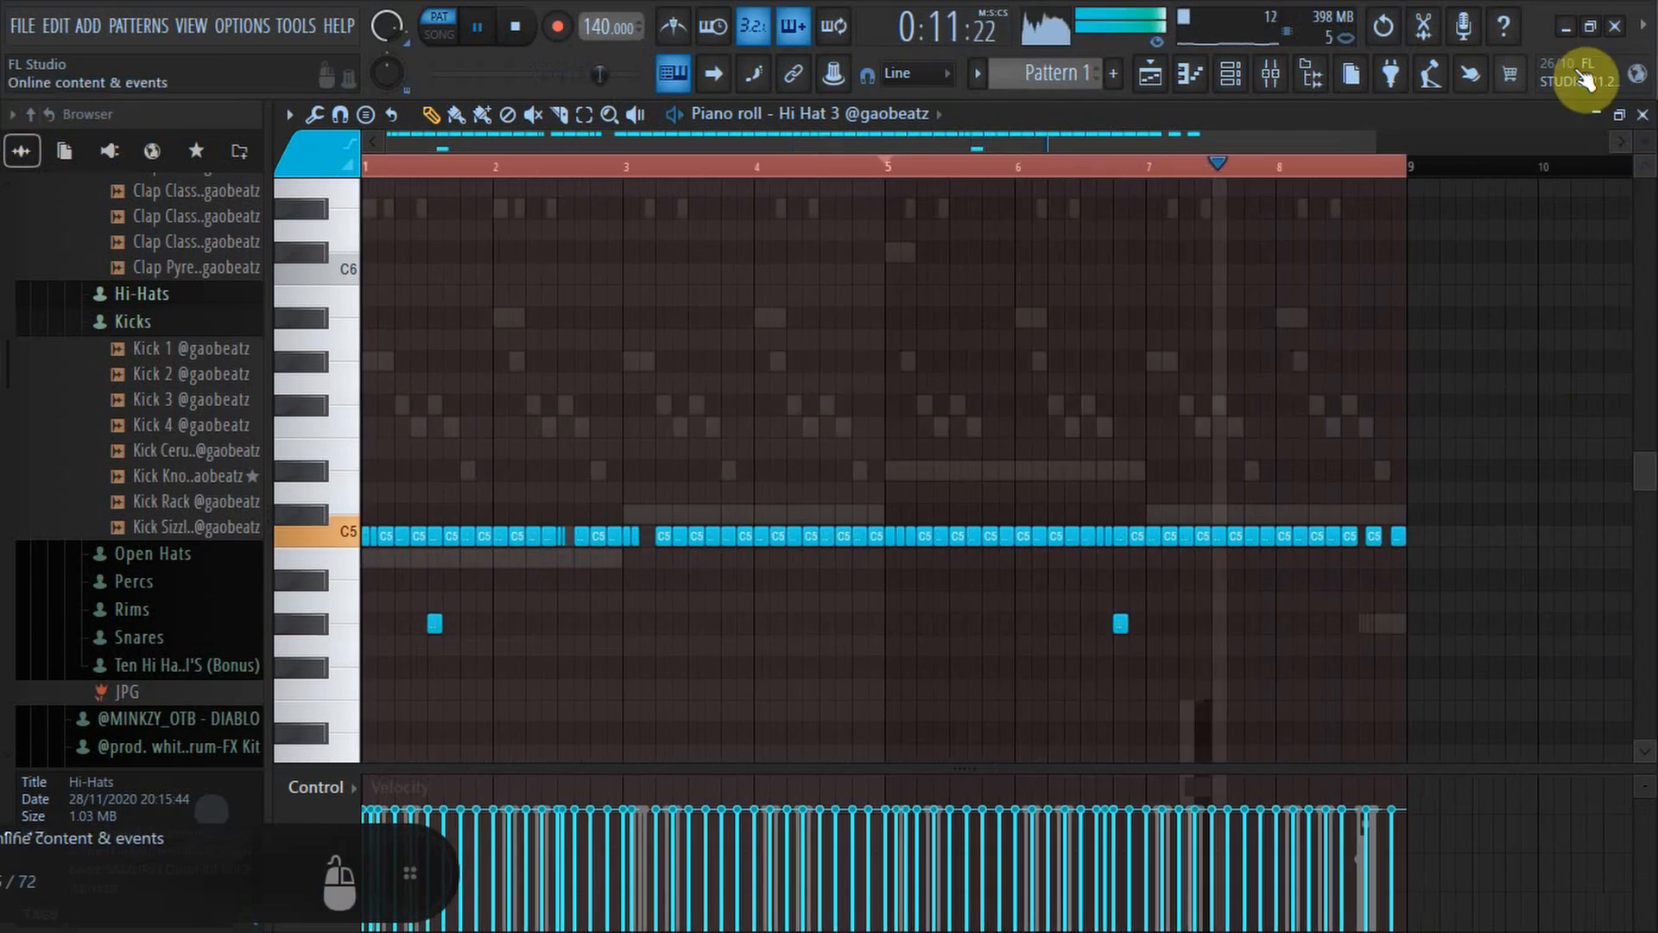
click(1643, 112)
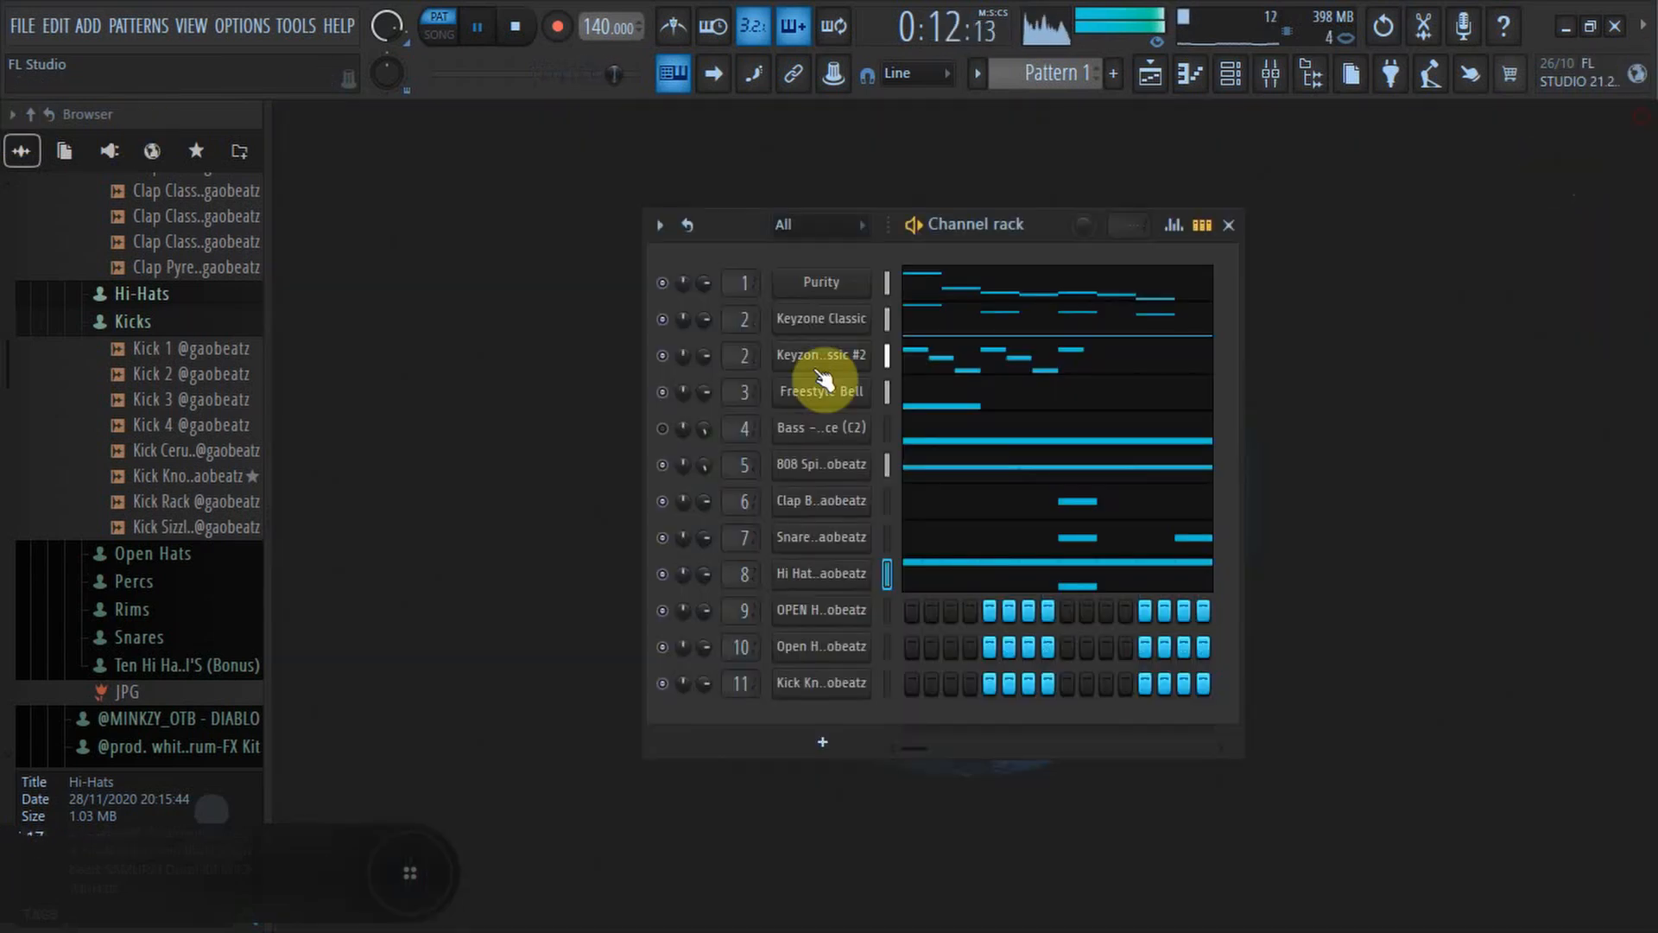
Place C5 notes in the OPEN HAT 2 channel at the start of bars 1, 3, 5 and 7 and at step 7 of bars 3 and 7.
right_click(848, 622)
click(910, 580)
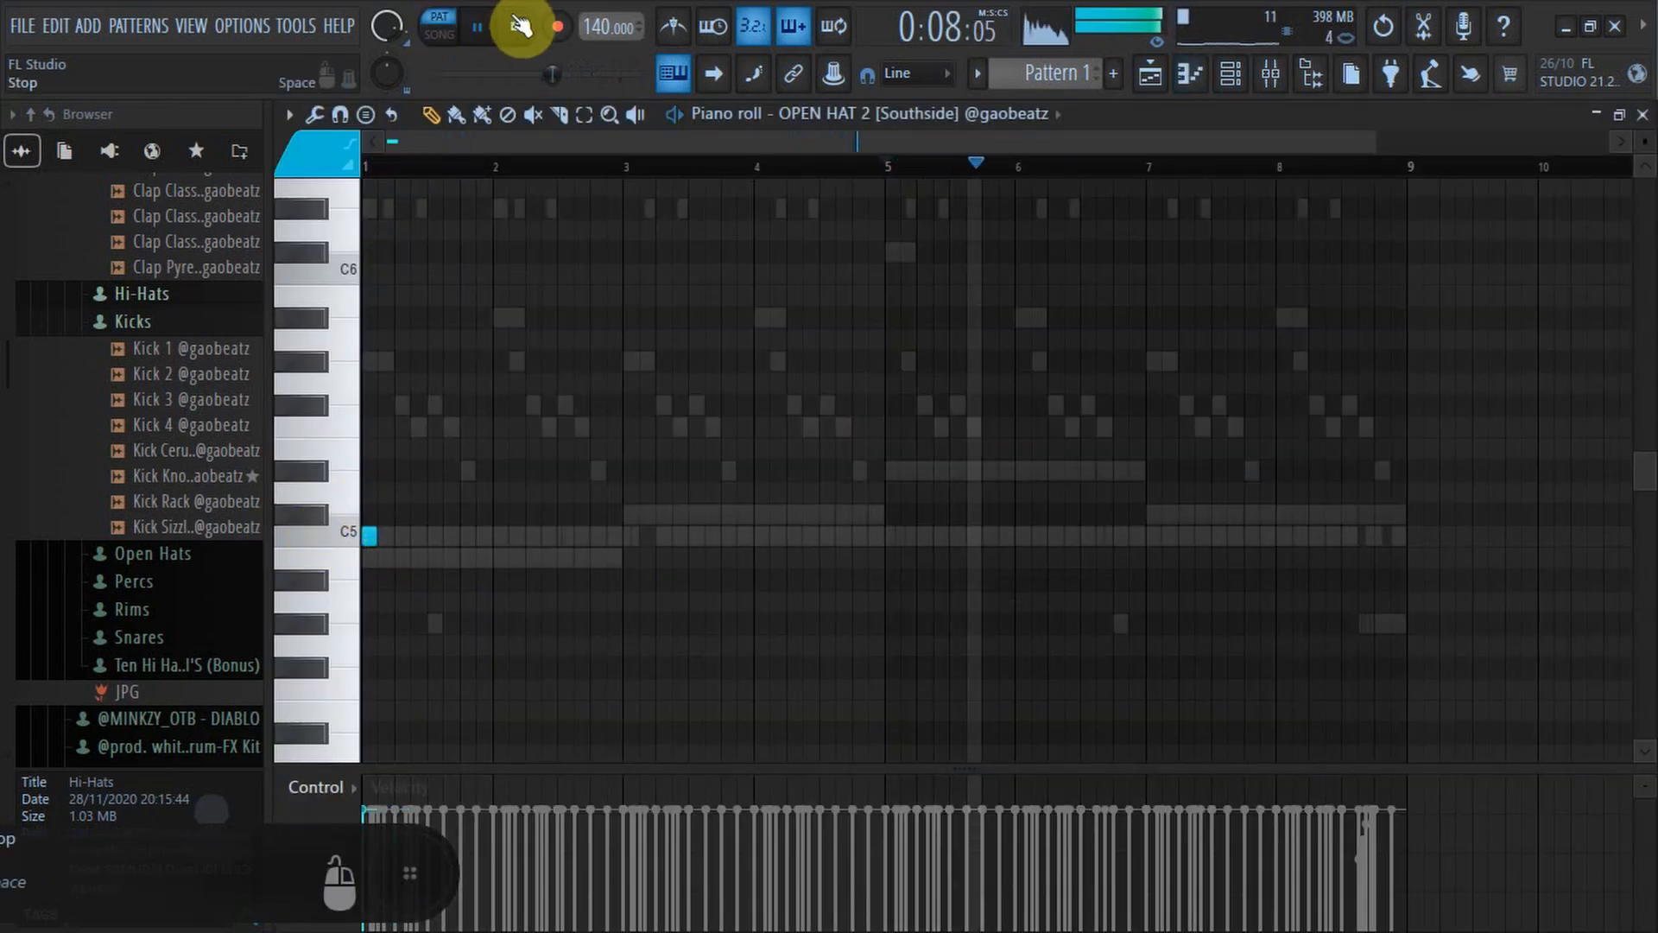
click(516, 27)
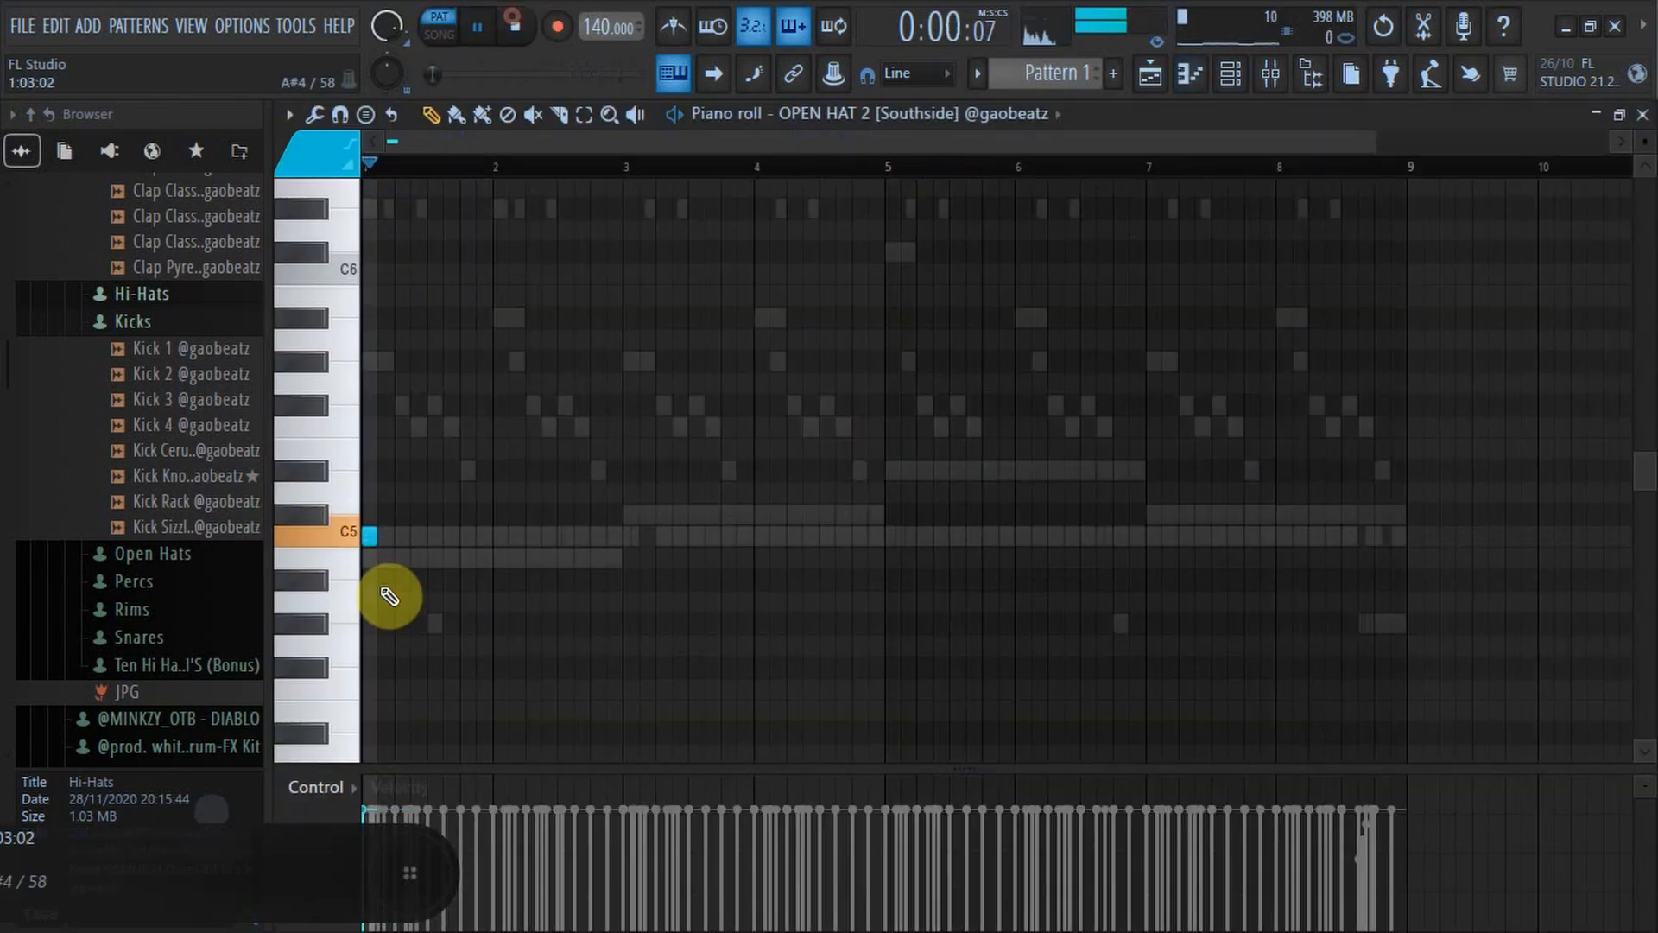
click(631, 536)
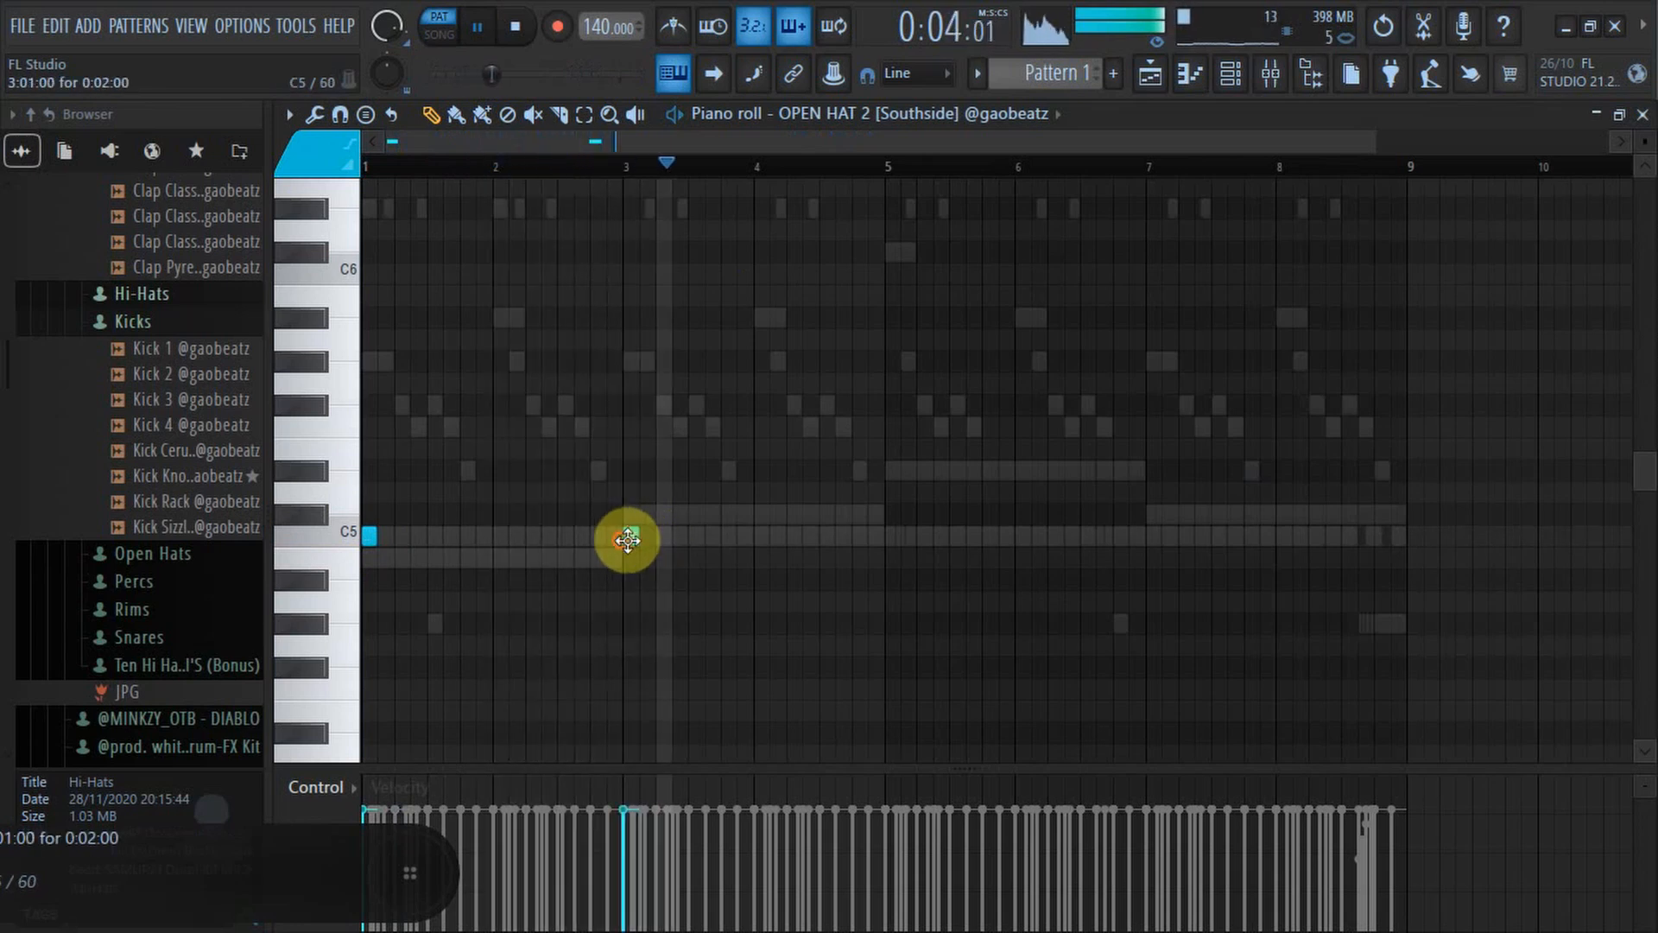
click(680, 542)
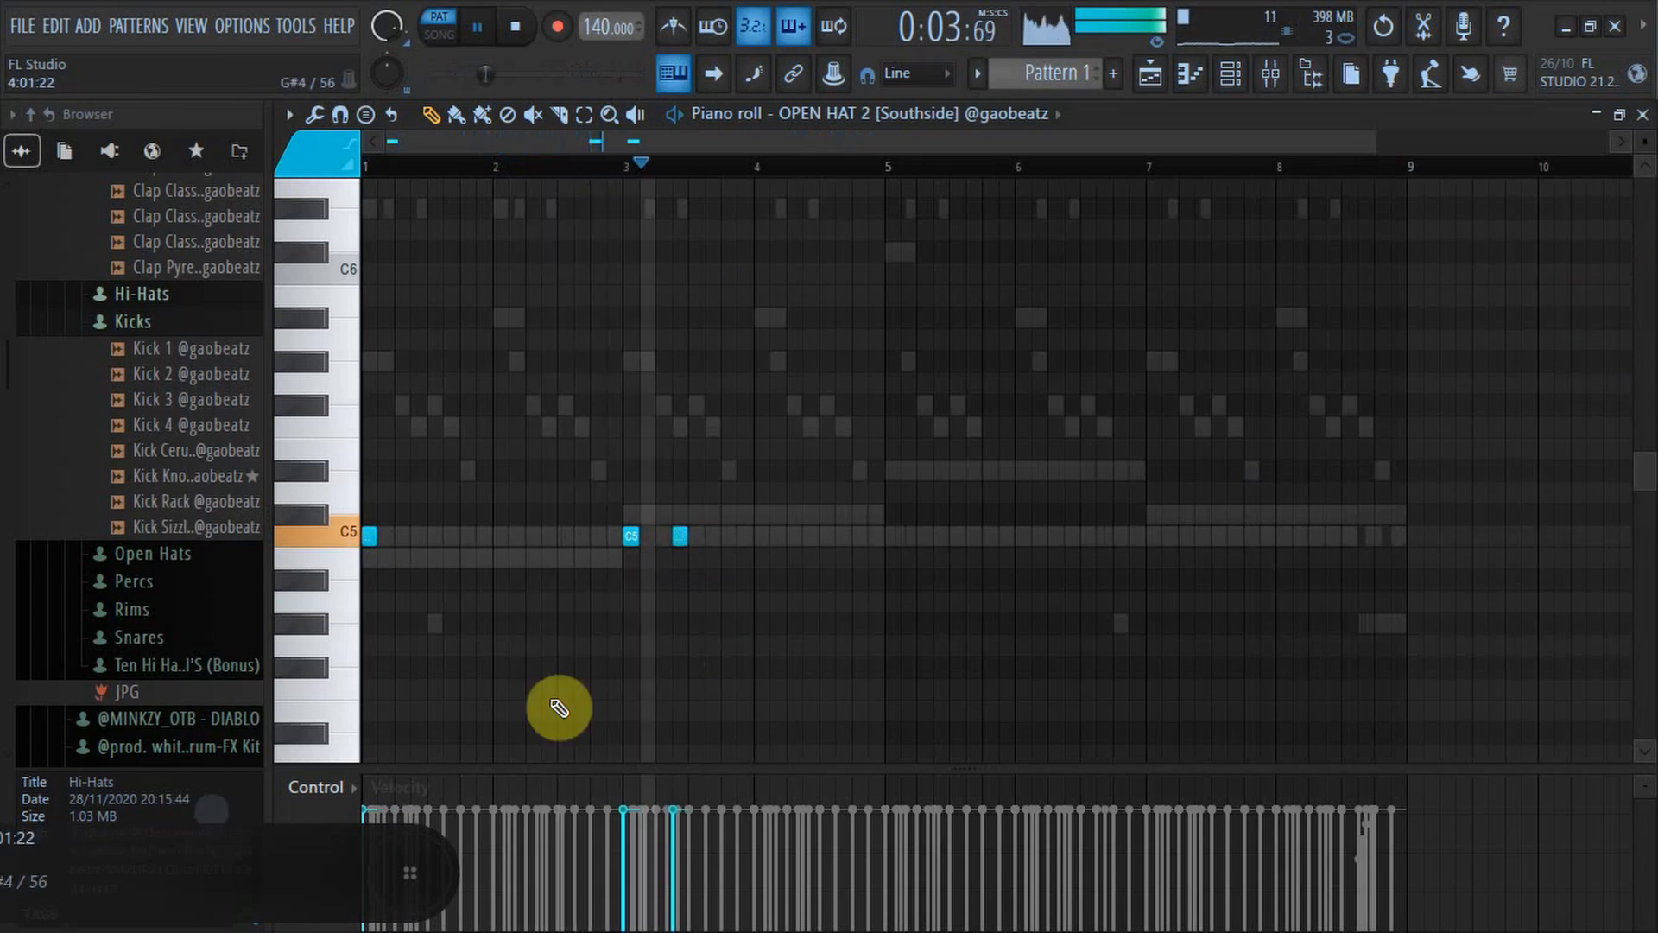
click(889, 539)
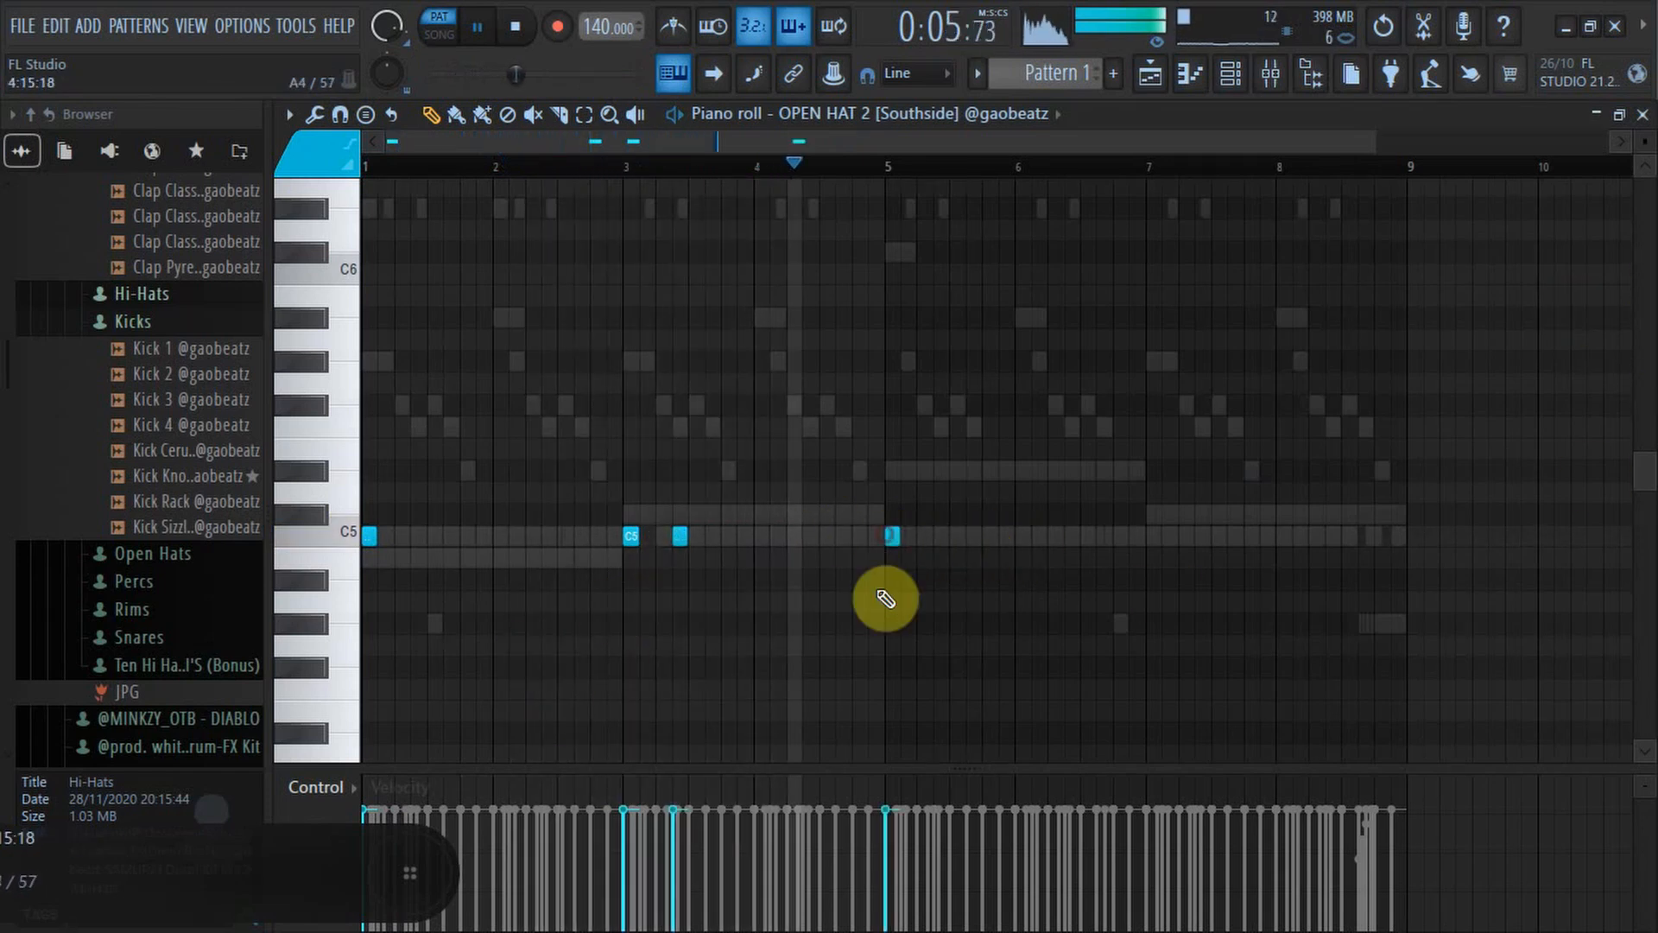
click(1153, 538)
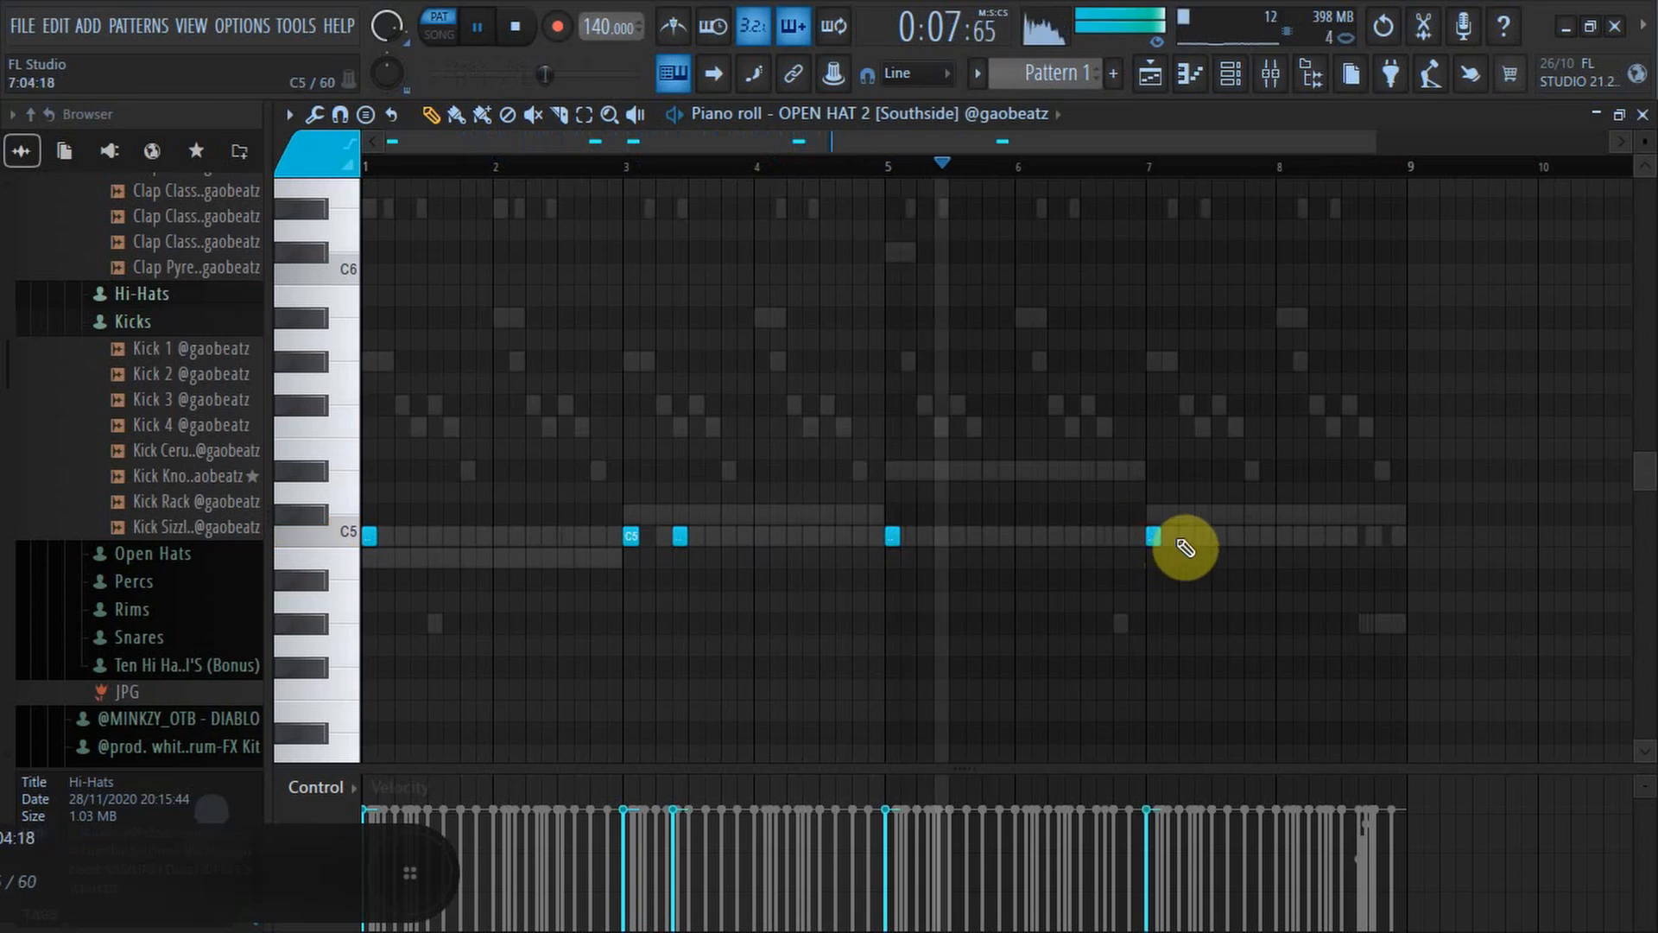
click(1202, 537)
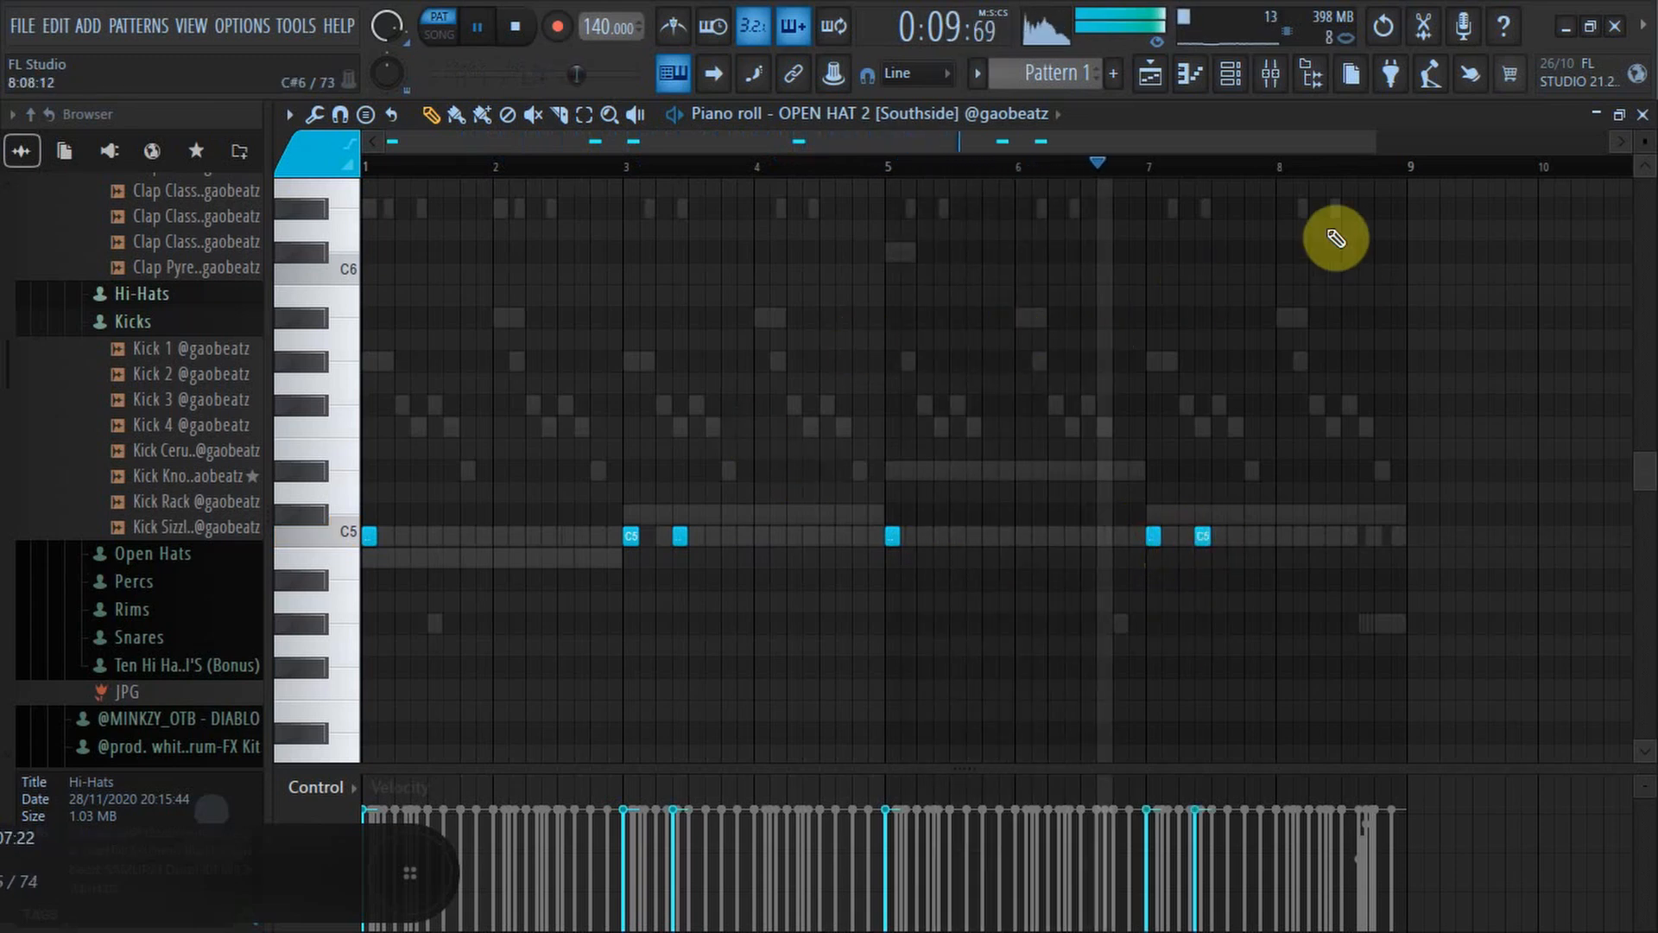
Place C5 notes at step 15 of bars 1 and 3 and a G#4 note at step 9 of bar 4 in the Open Hat 1 channel.
click(1054, 113)
click(866, 396)
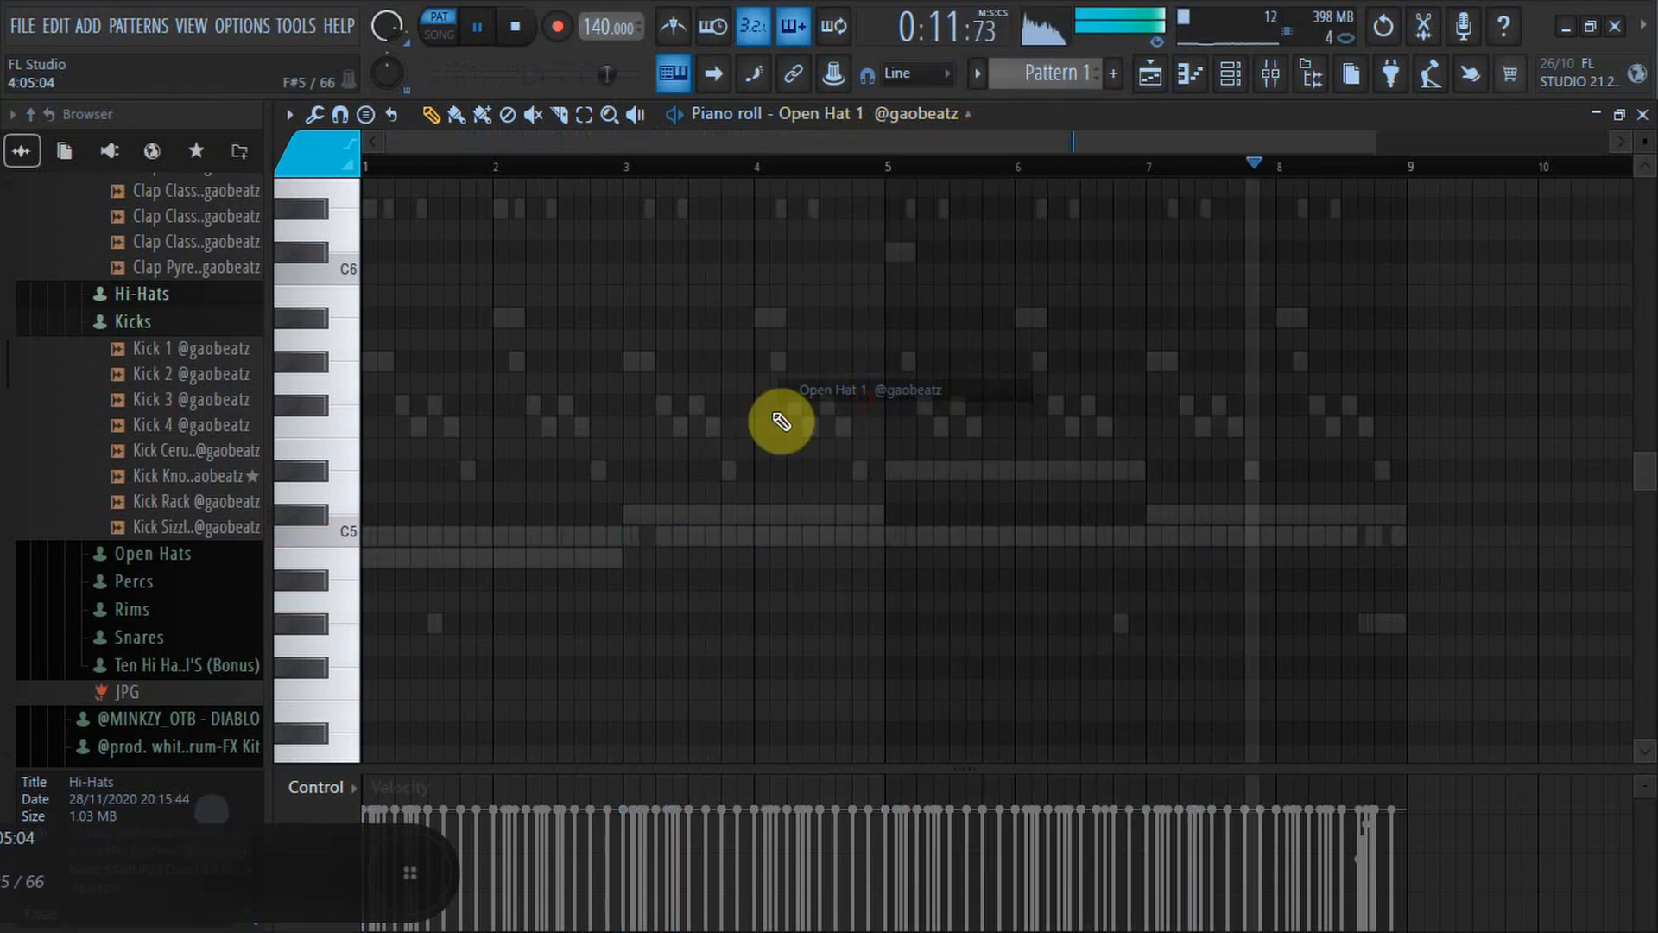
click(418, 537)
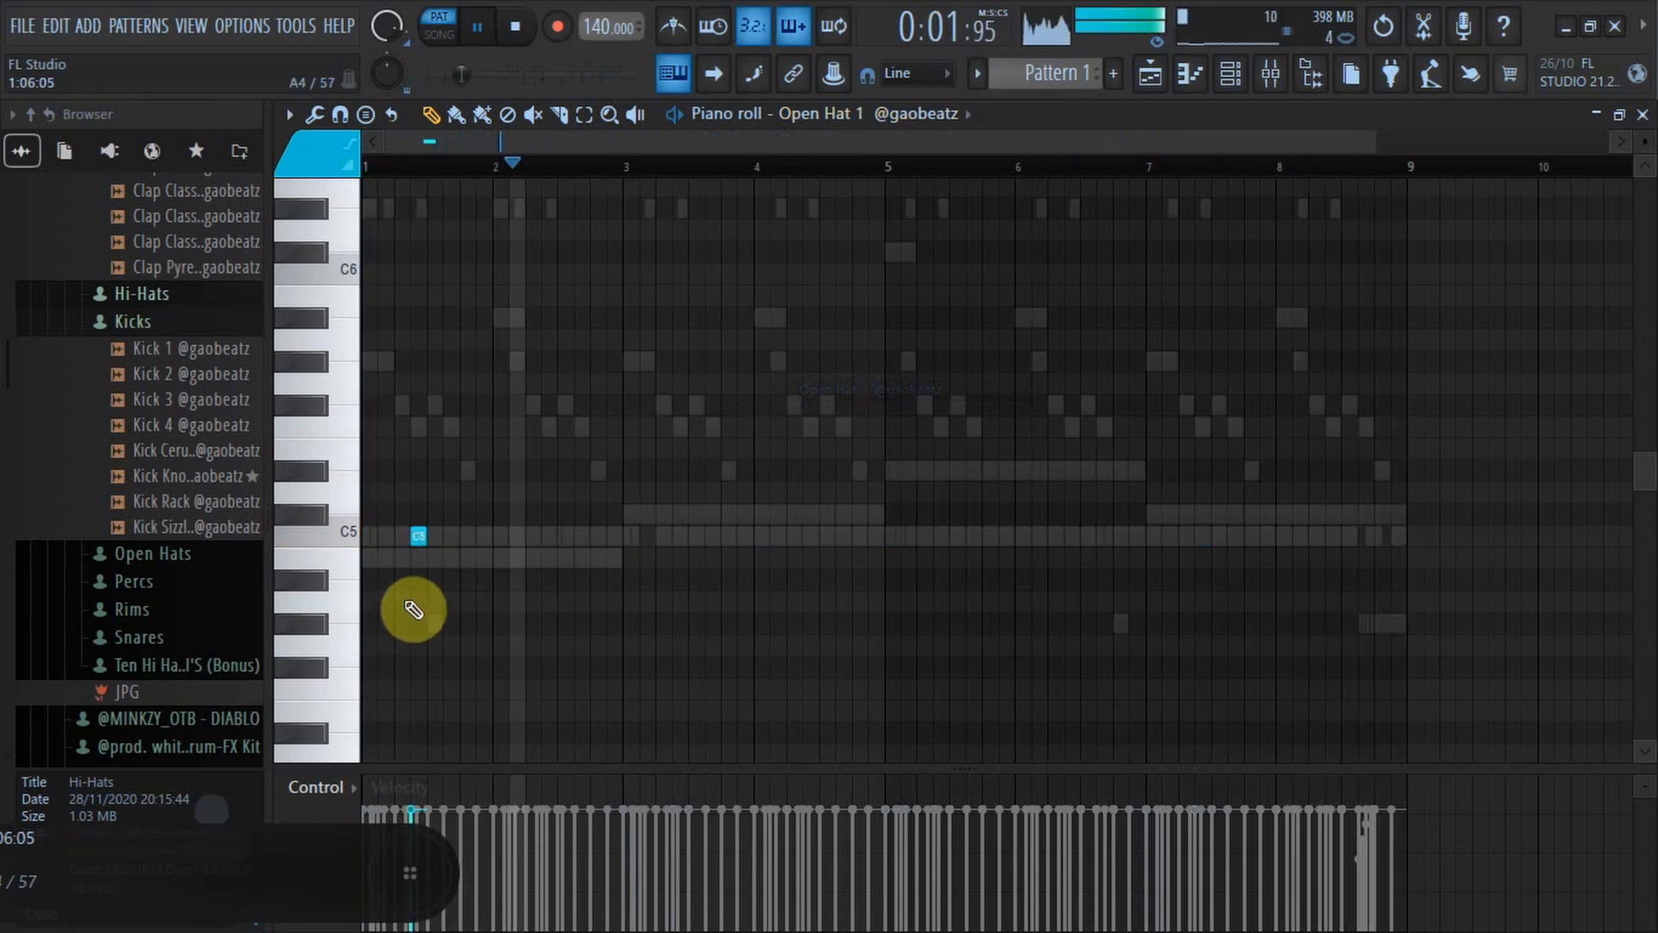
key(space)
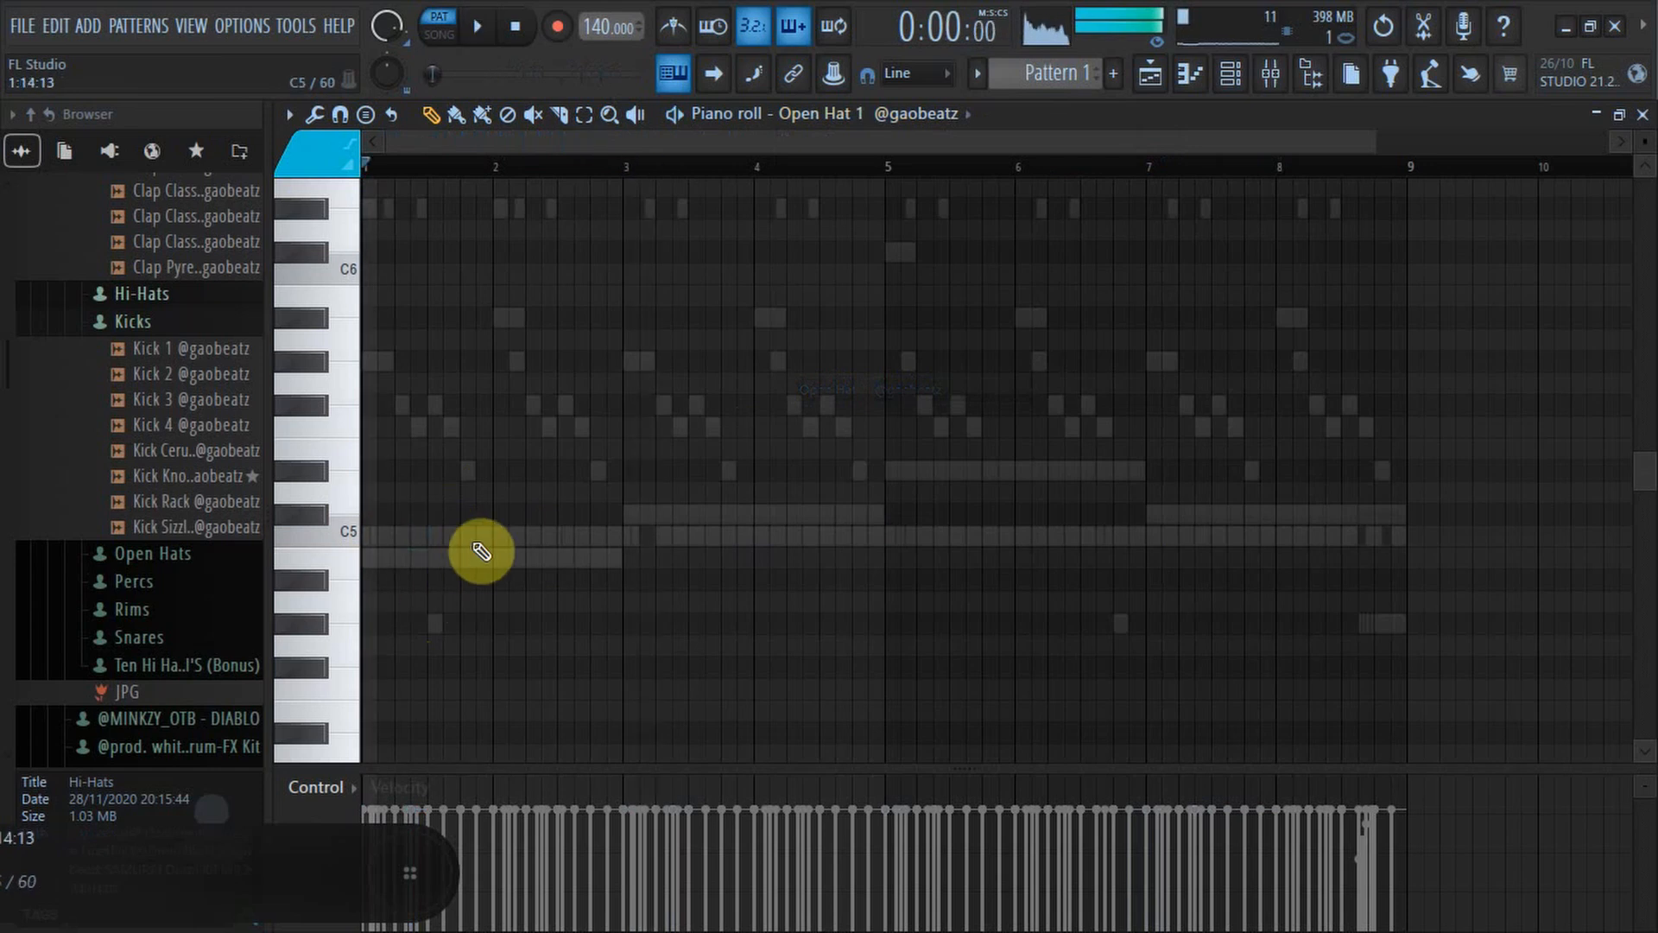
click(475, 535)
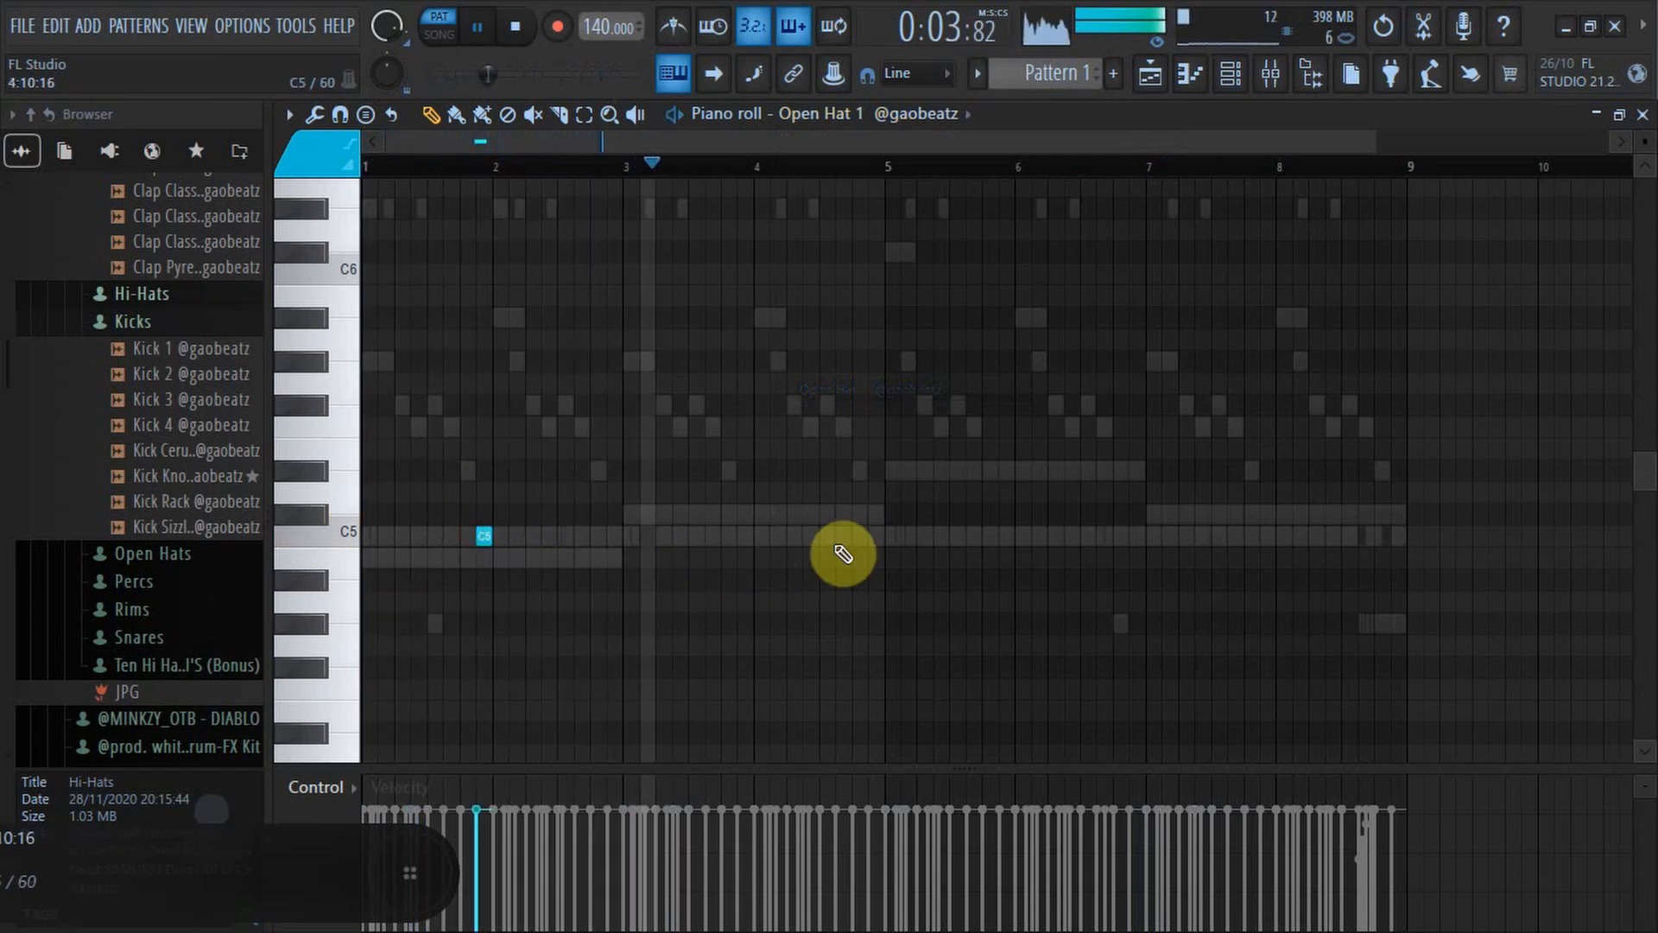
click(746, 537)
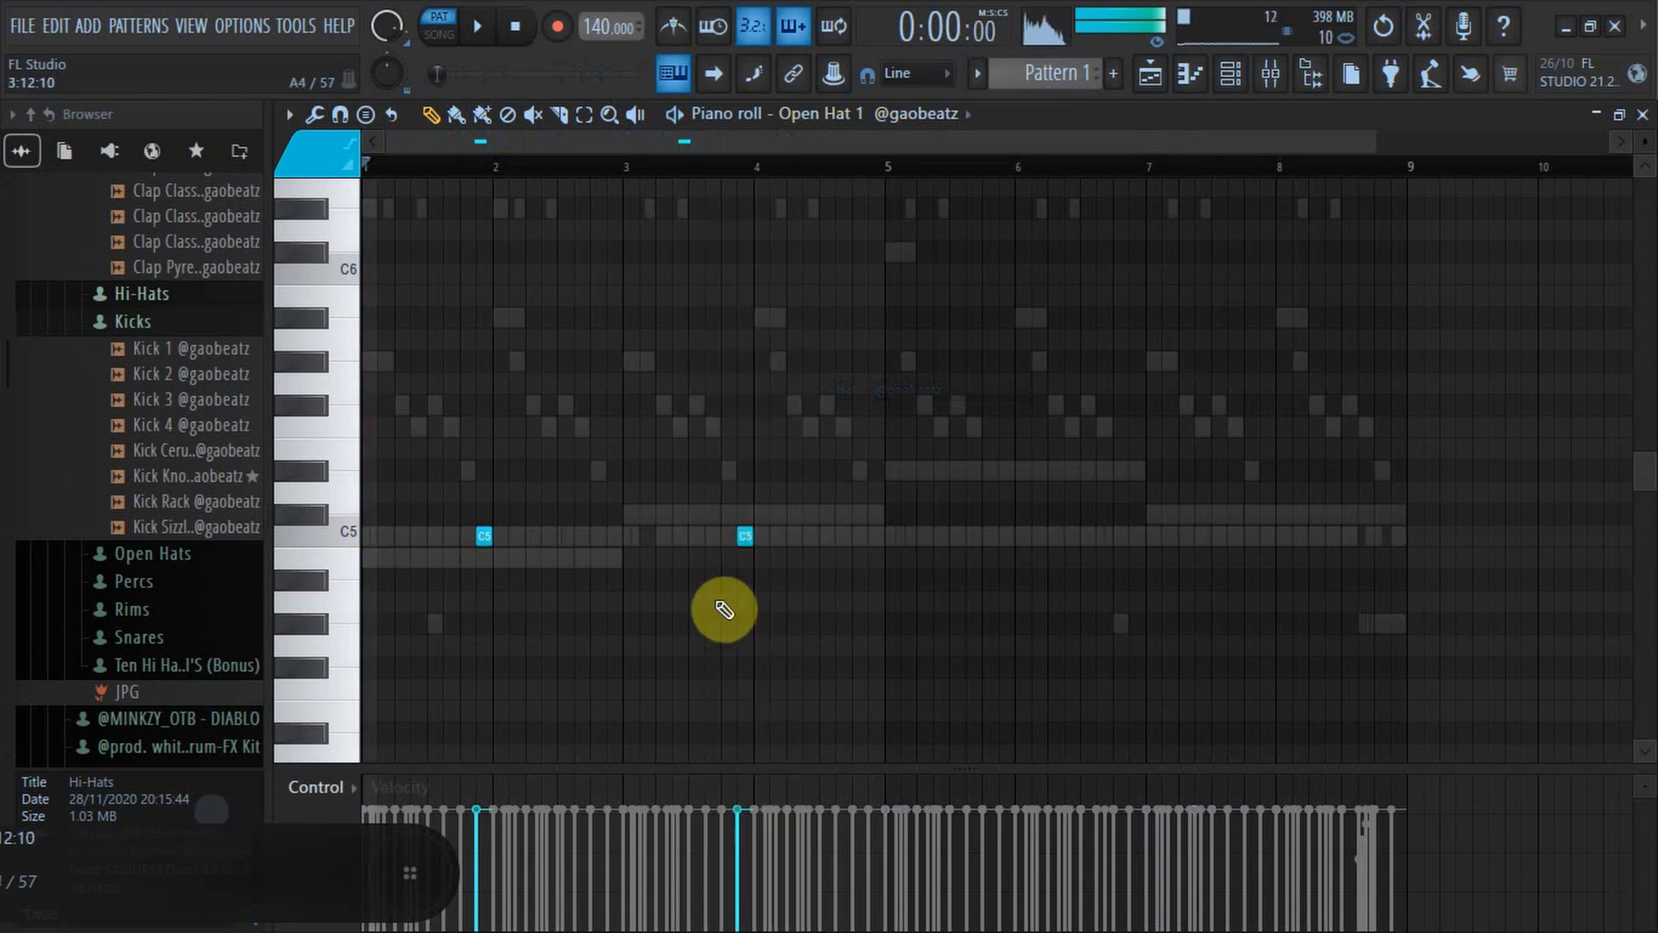
key(space)
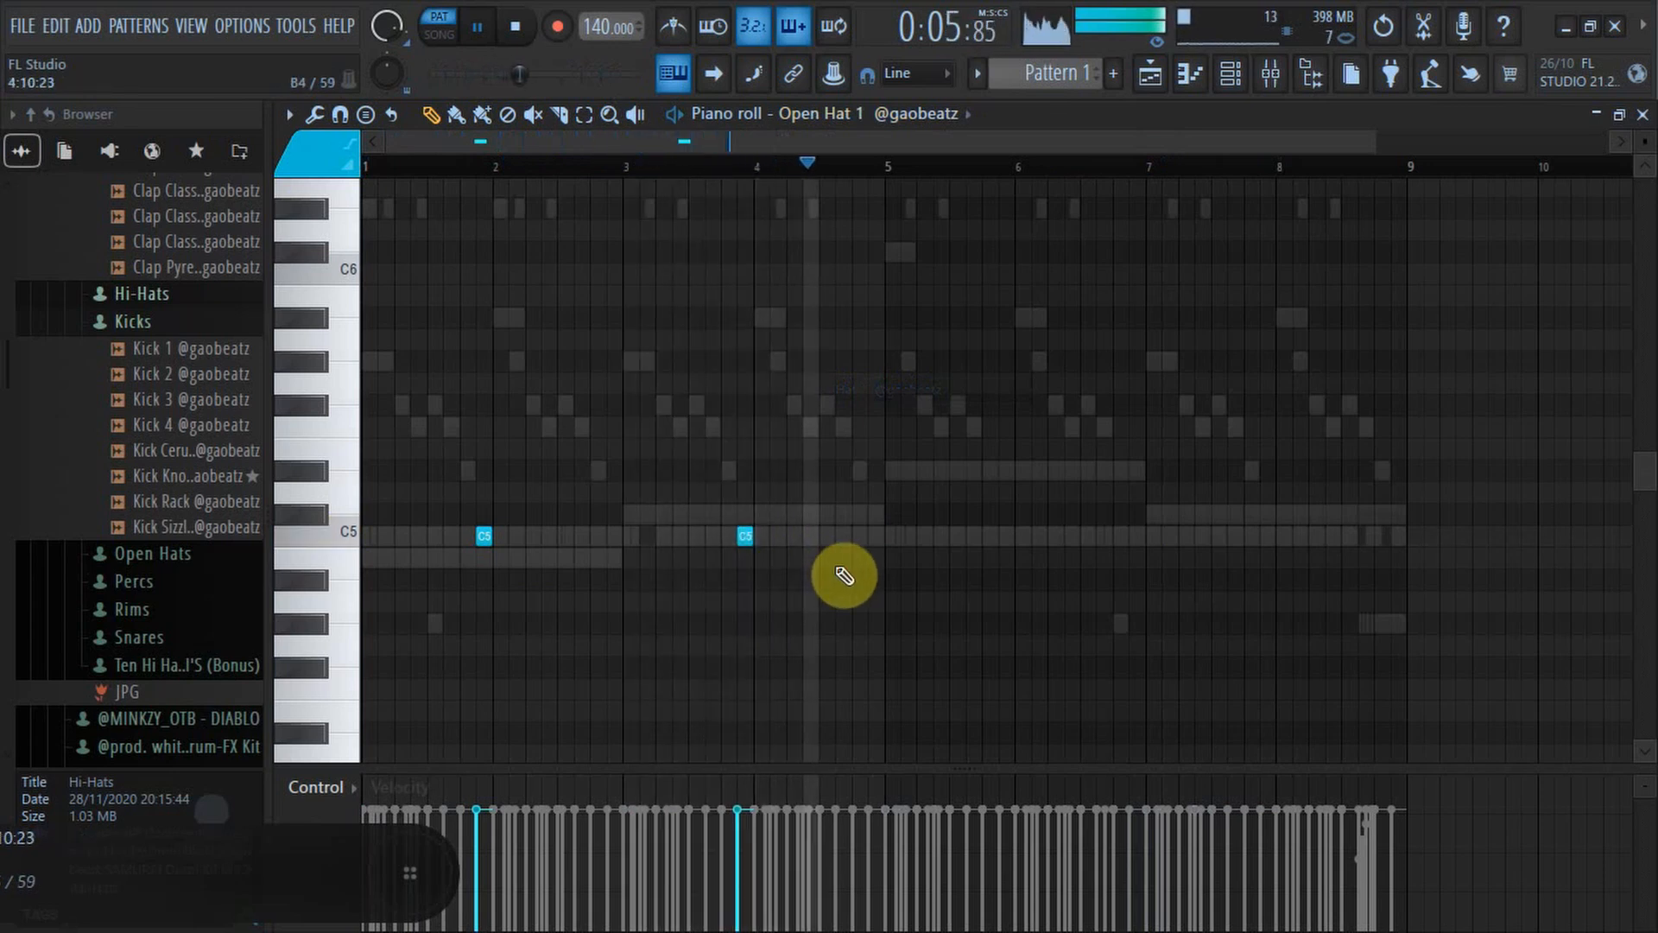
Set the Open Hat 1 sampler's time-stretching mode to Resample and close its settings.
click(1235, 76)
click(807, 689)
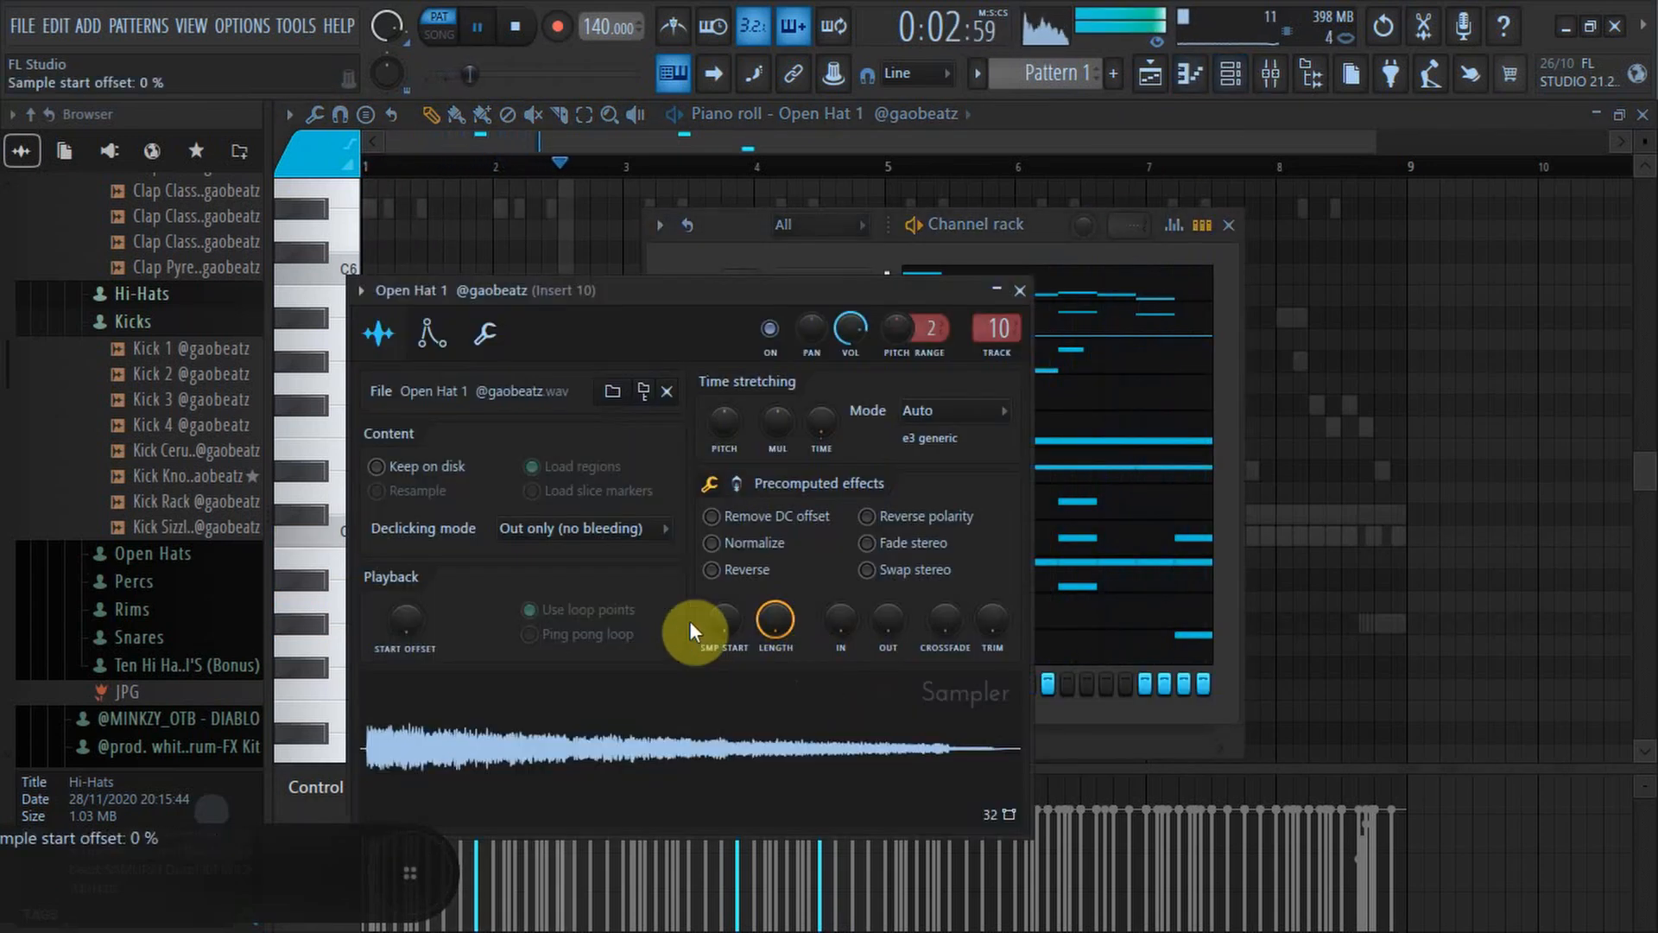
click(928, 469)
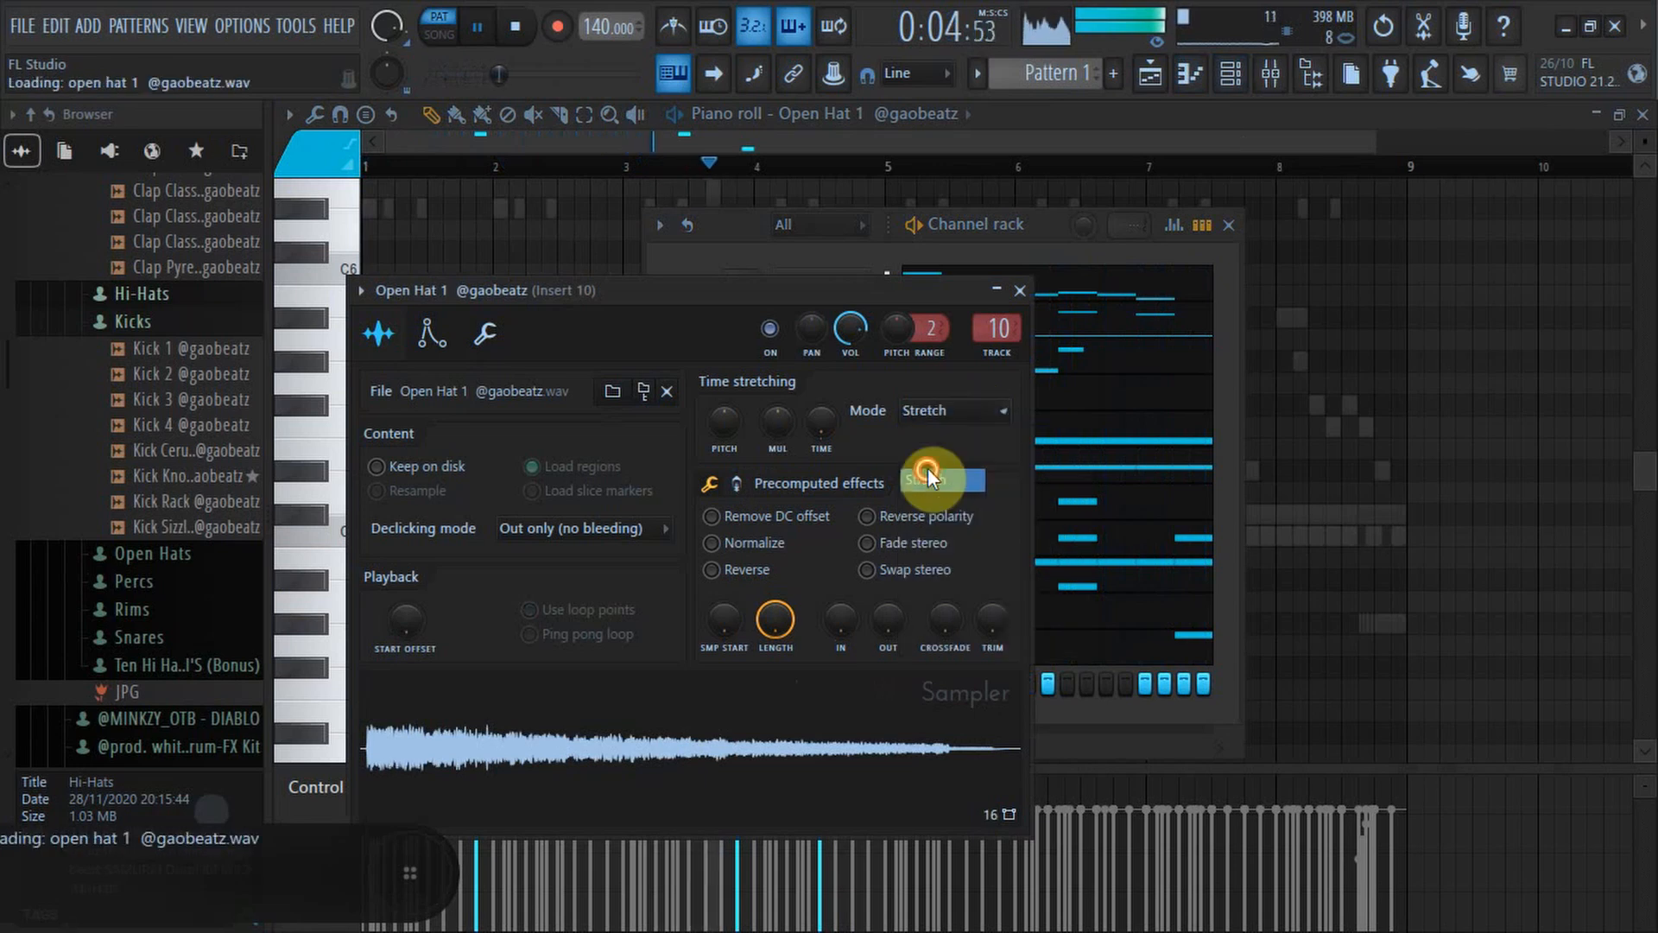
click(945, 412)
click(933, 457)
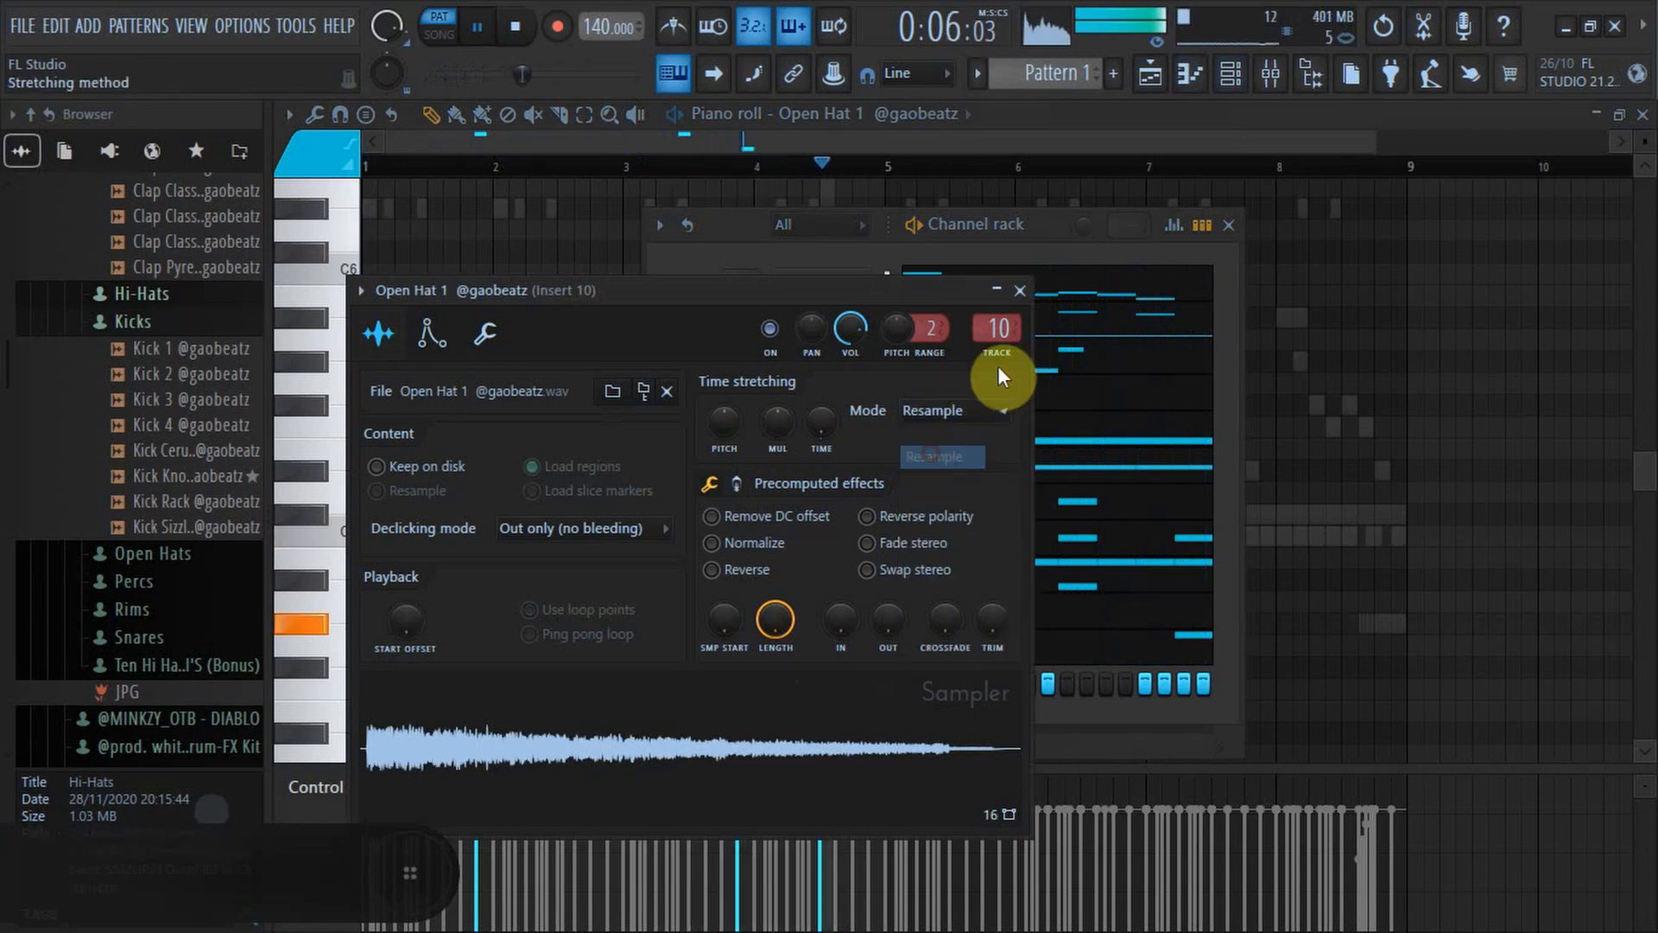
click(1020, 292)
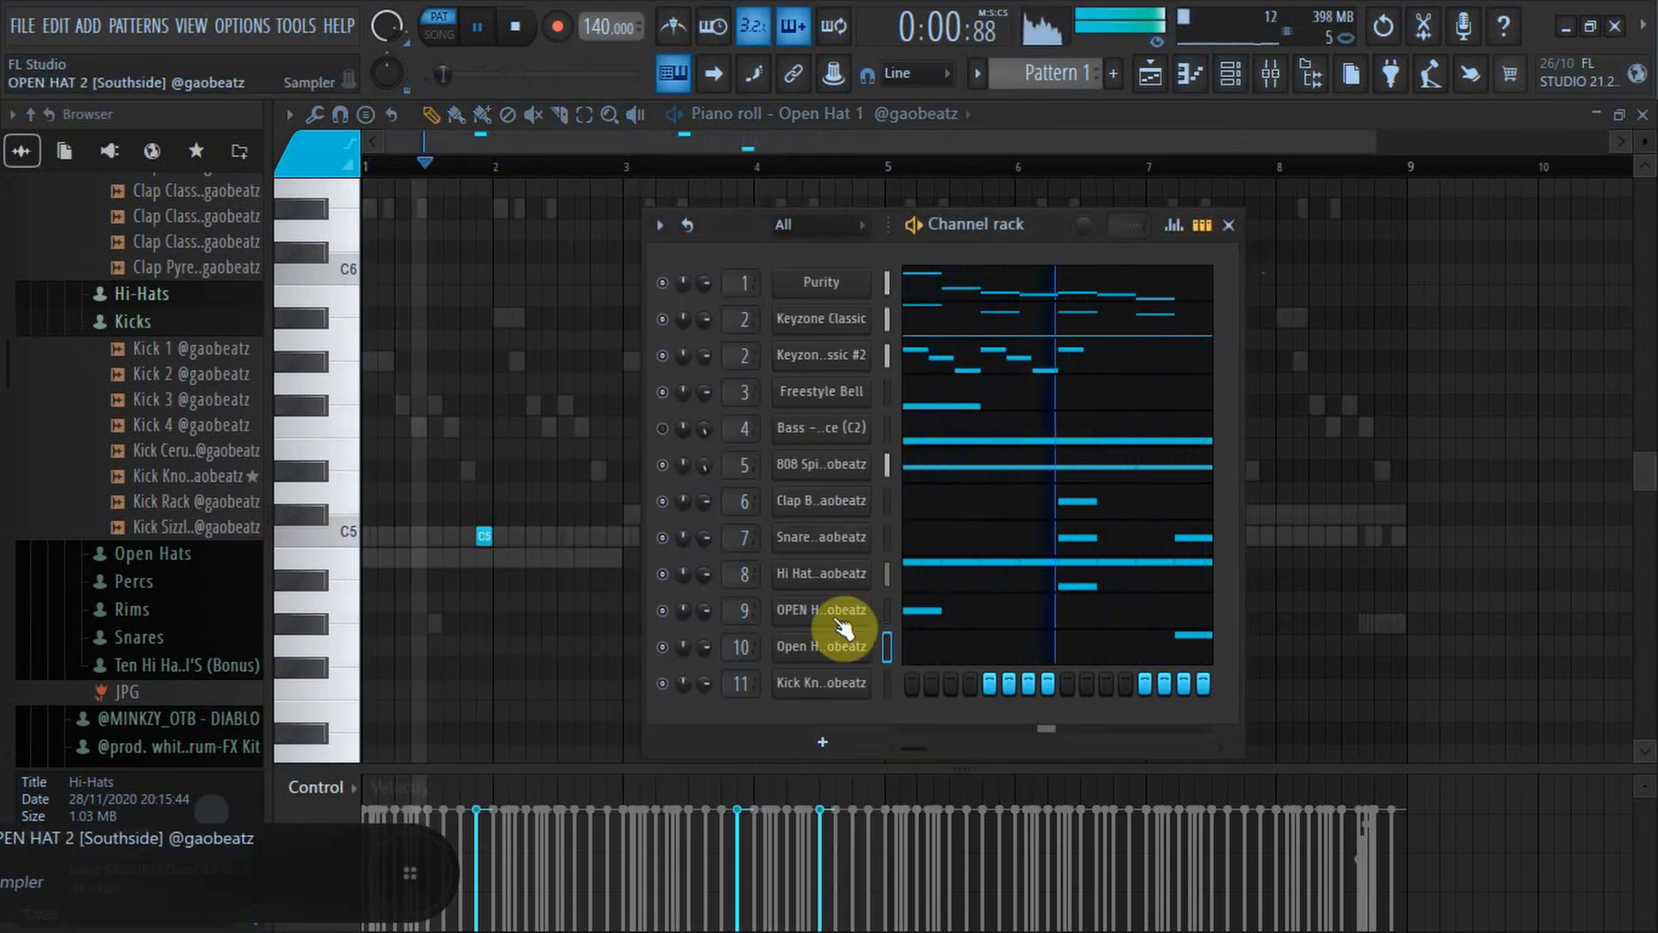
Review the sampler settings of the Kick Knock and Open Hat 1 channels and close the channel rack.
click(836, 681)
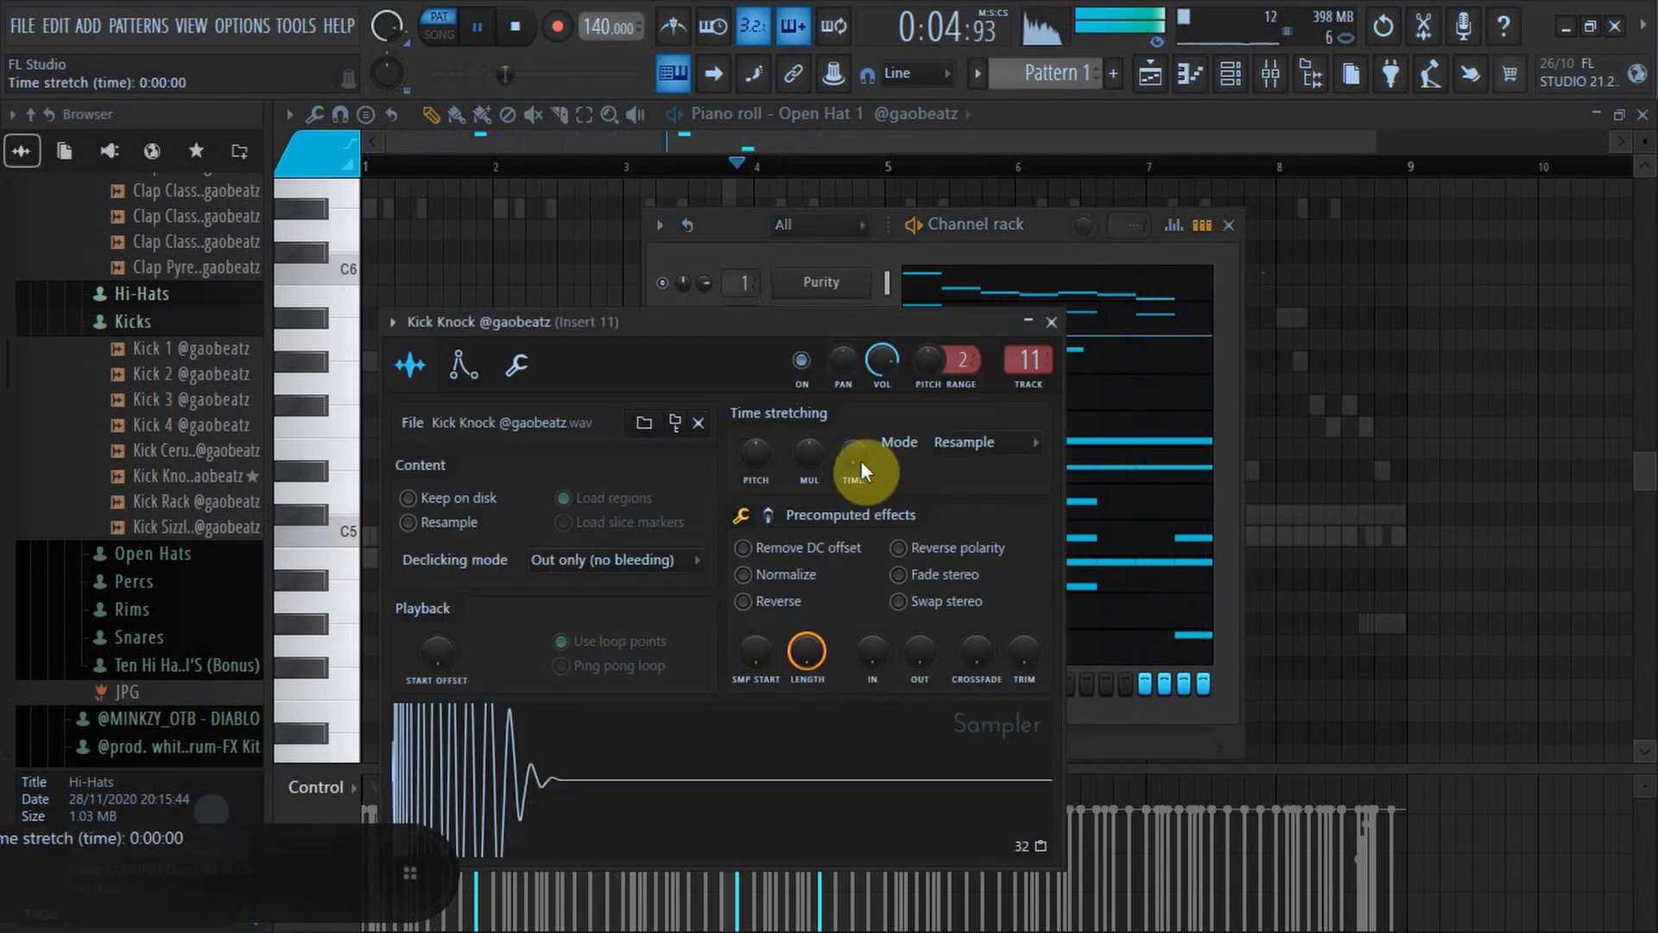
click(1051, 321)
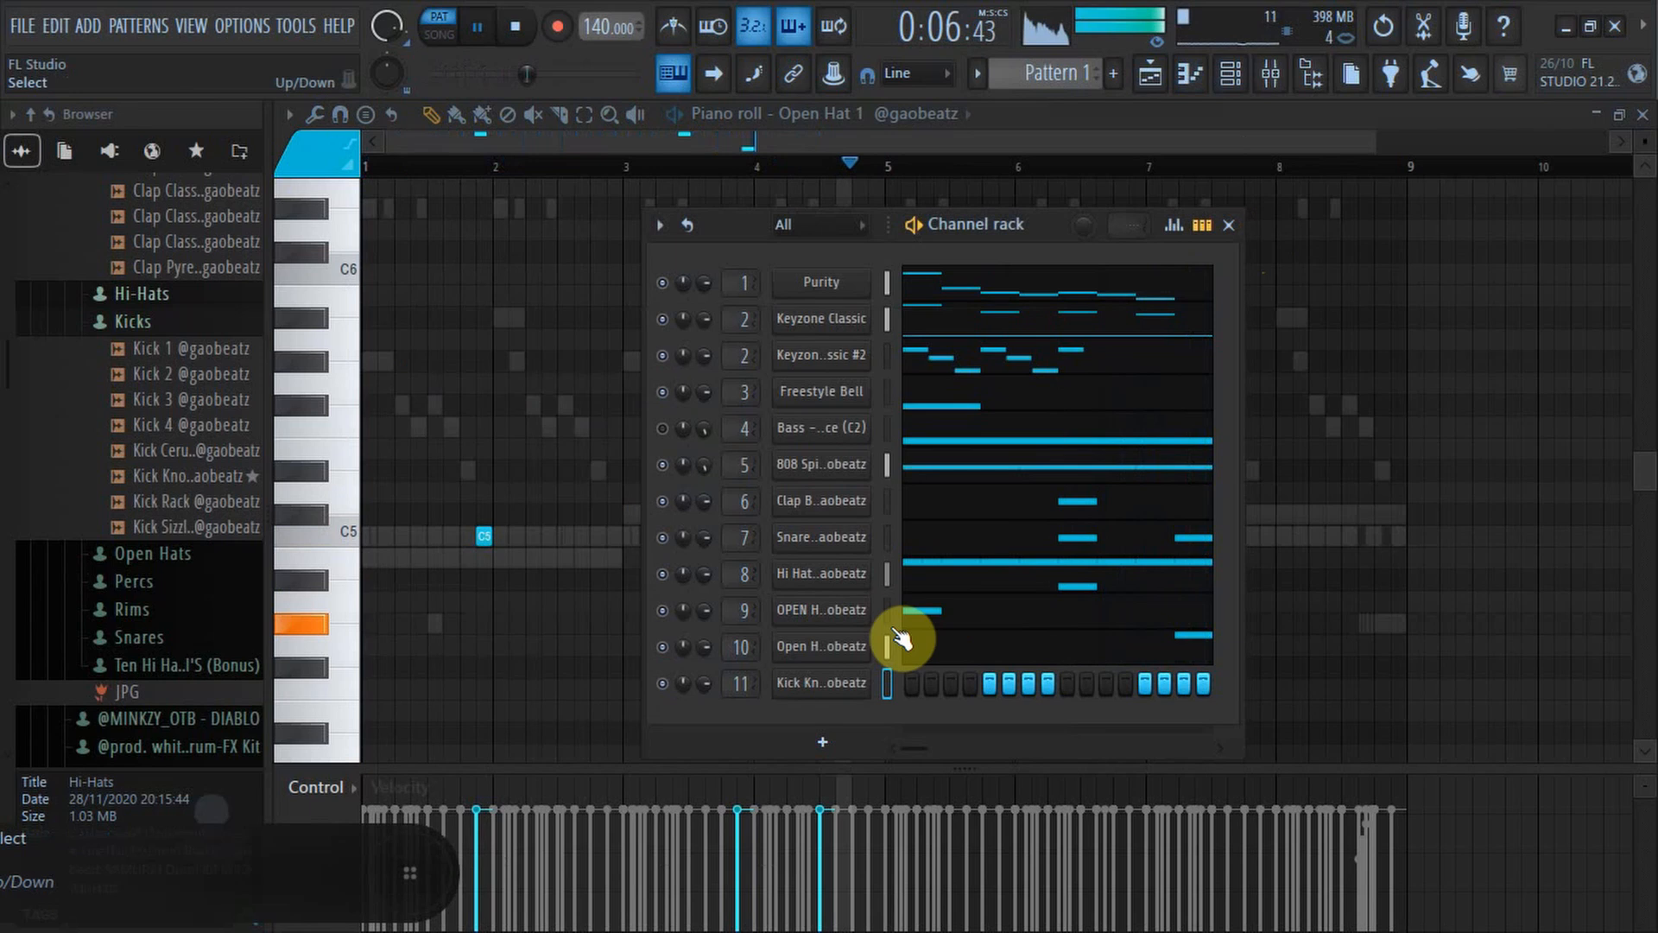
click(831, 653)
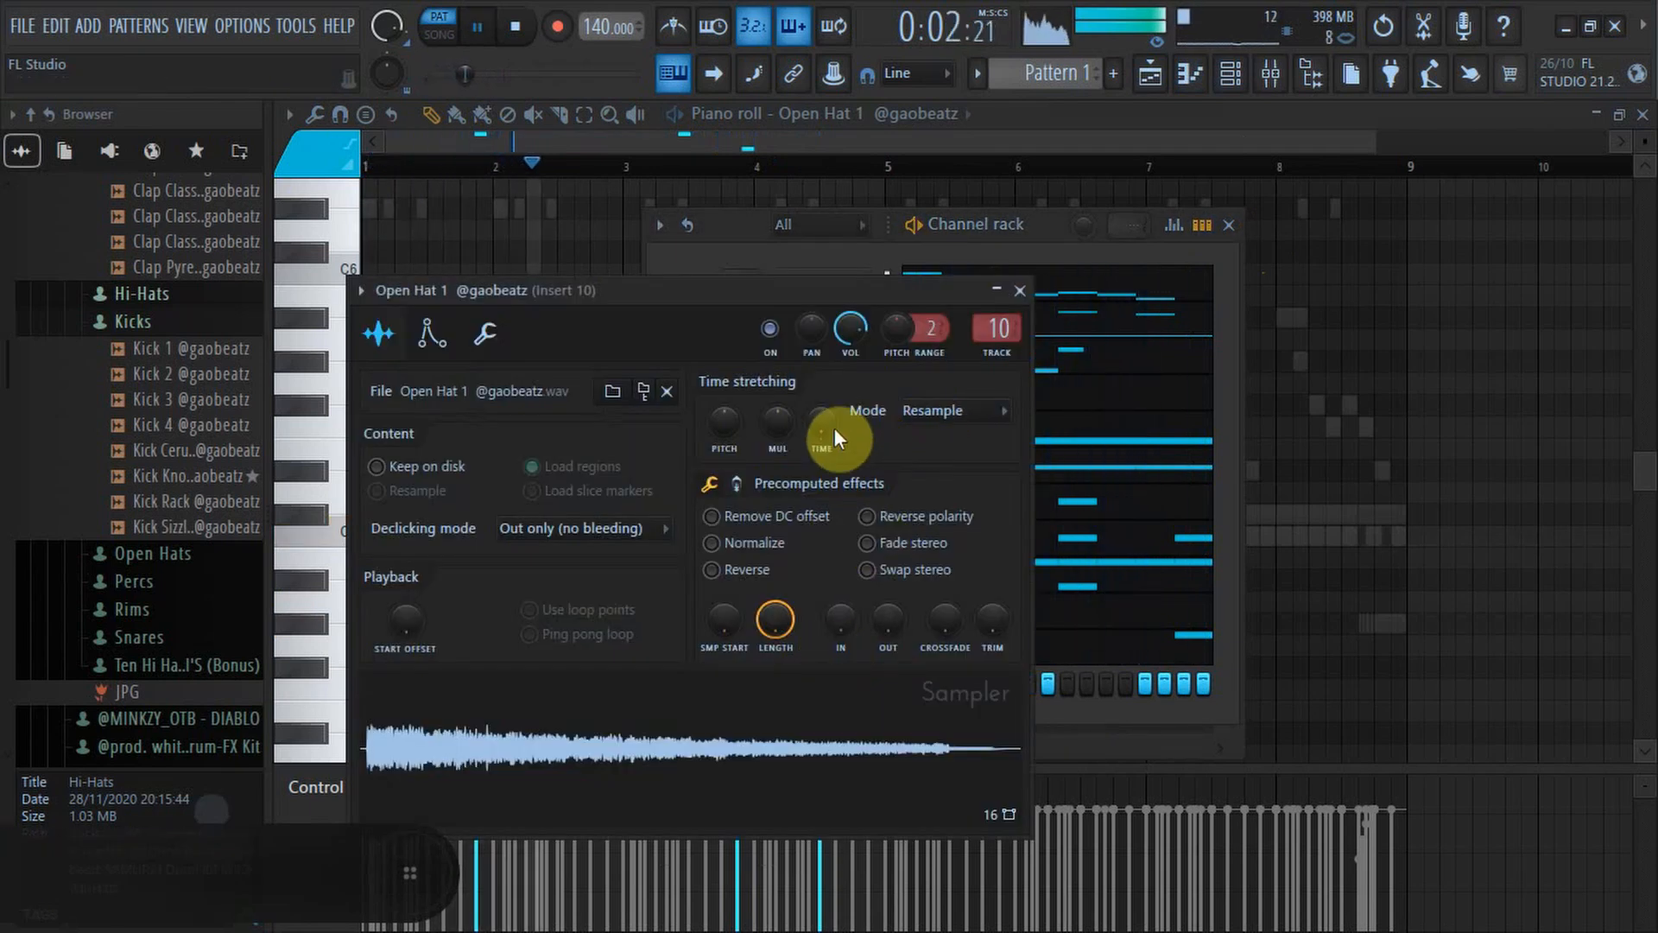
click(1017, 292)
click(1229, 225)
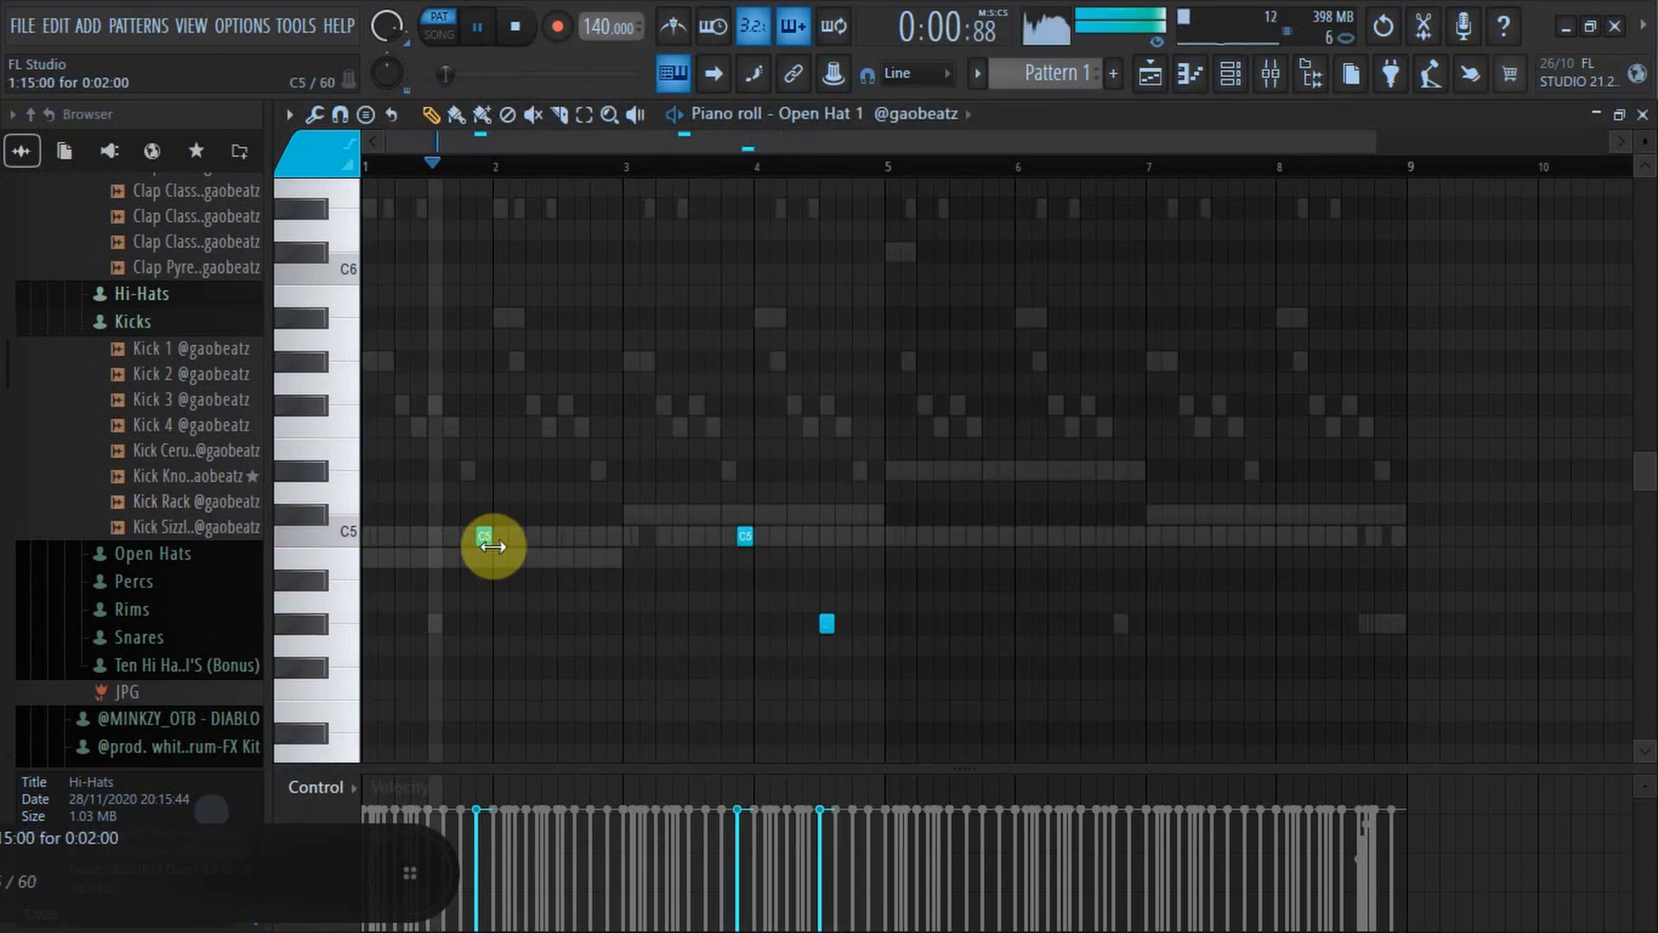
Duplicate all Open Hat 1 notes from bars 1 to 4 into bars 5 to 8 and close the piano roll.
key(ctrl+a)
drag(475, 530, 1006, 518)
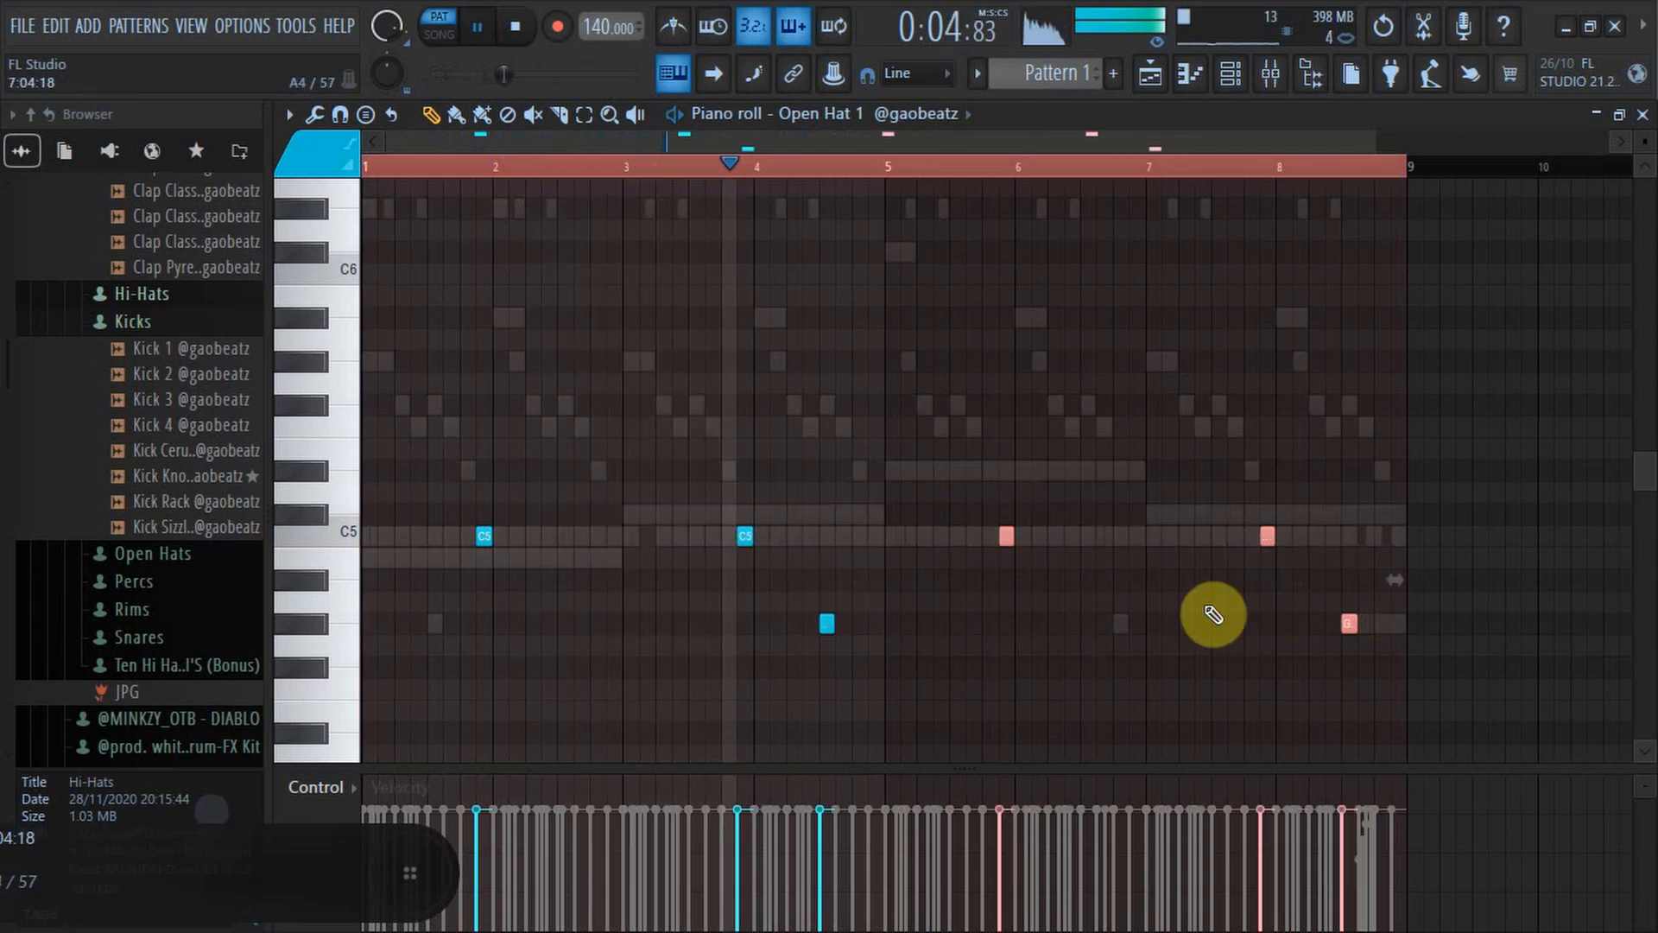
click(1643, 115)
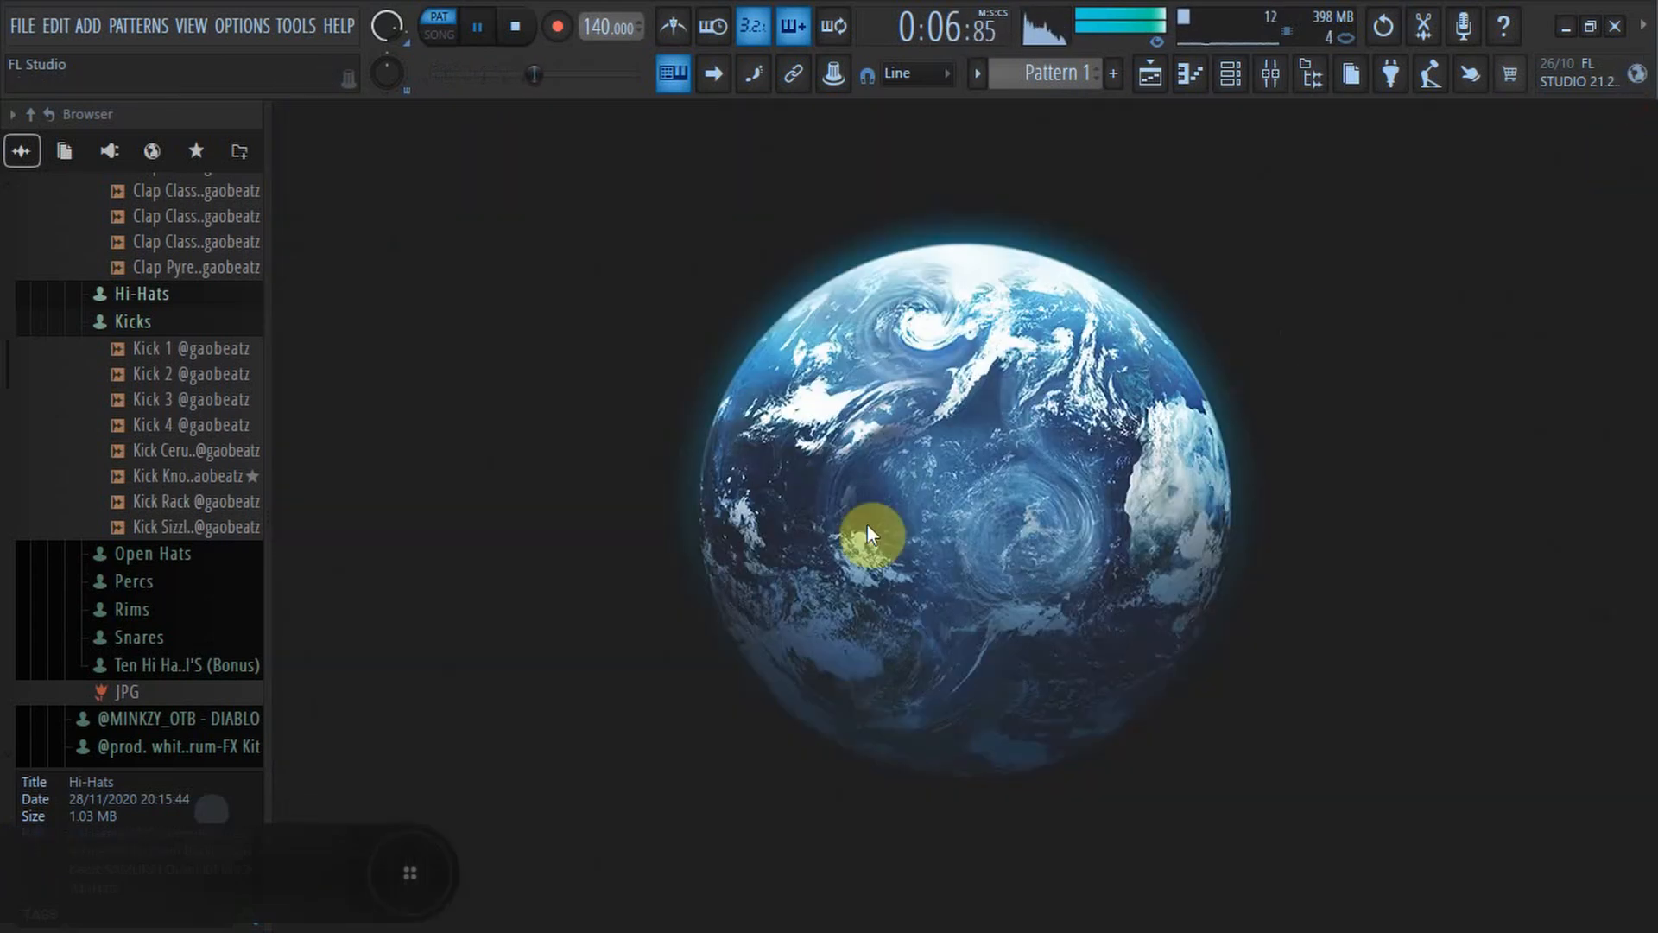
Copy the 808 Spinz 3 channel's notes into the Kick Knock channel and open them in the piano roll.
click(1261, 95)
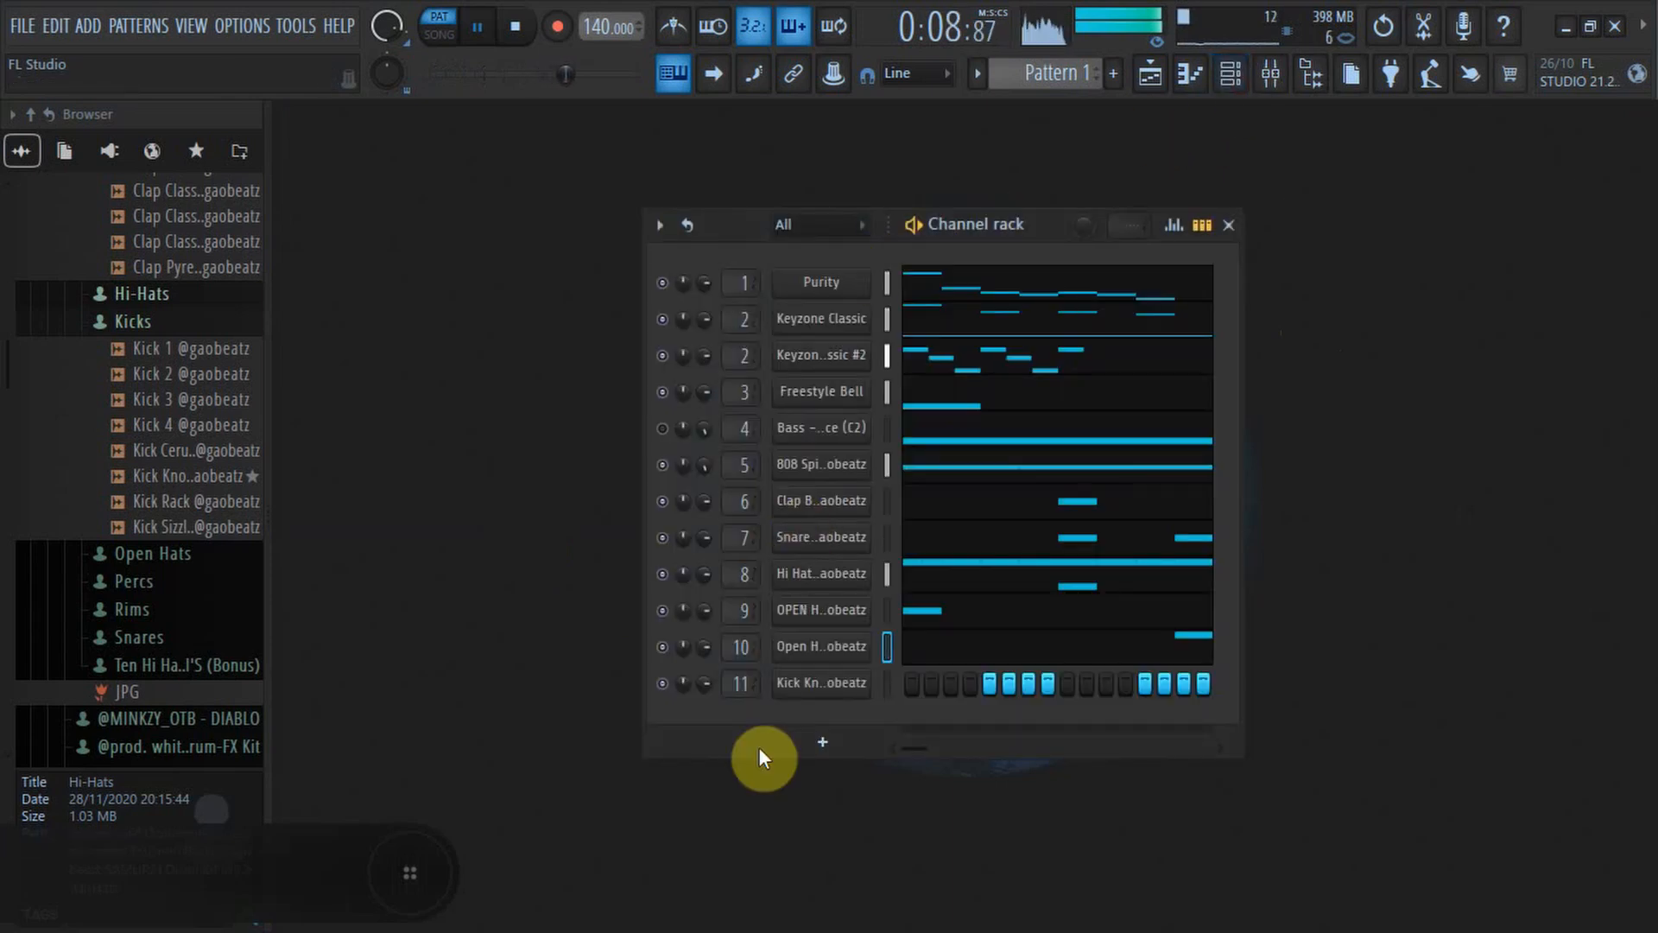
right_click(800, 683)
right_click(827, 457)
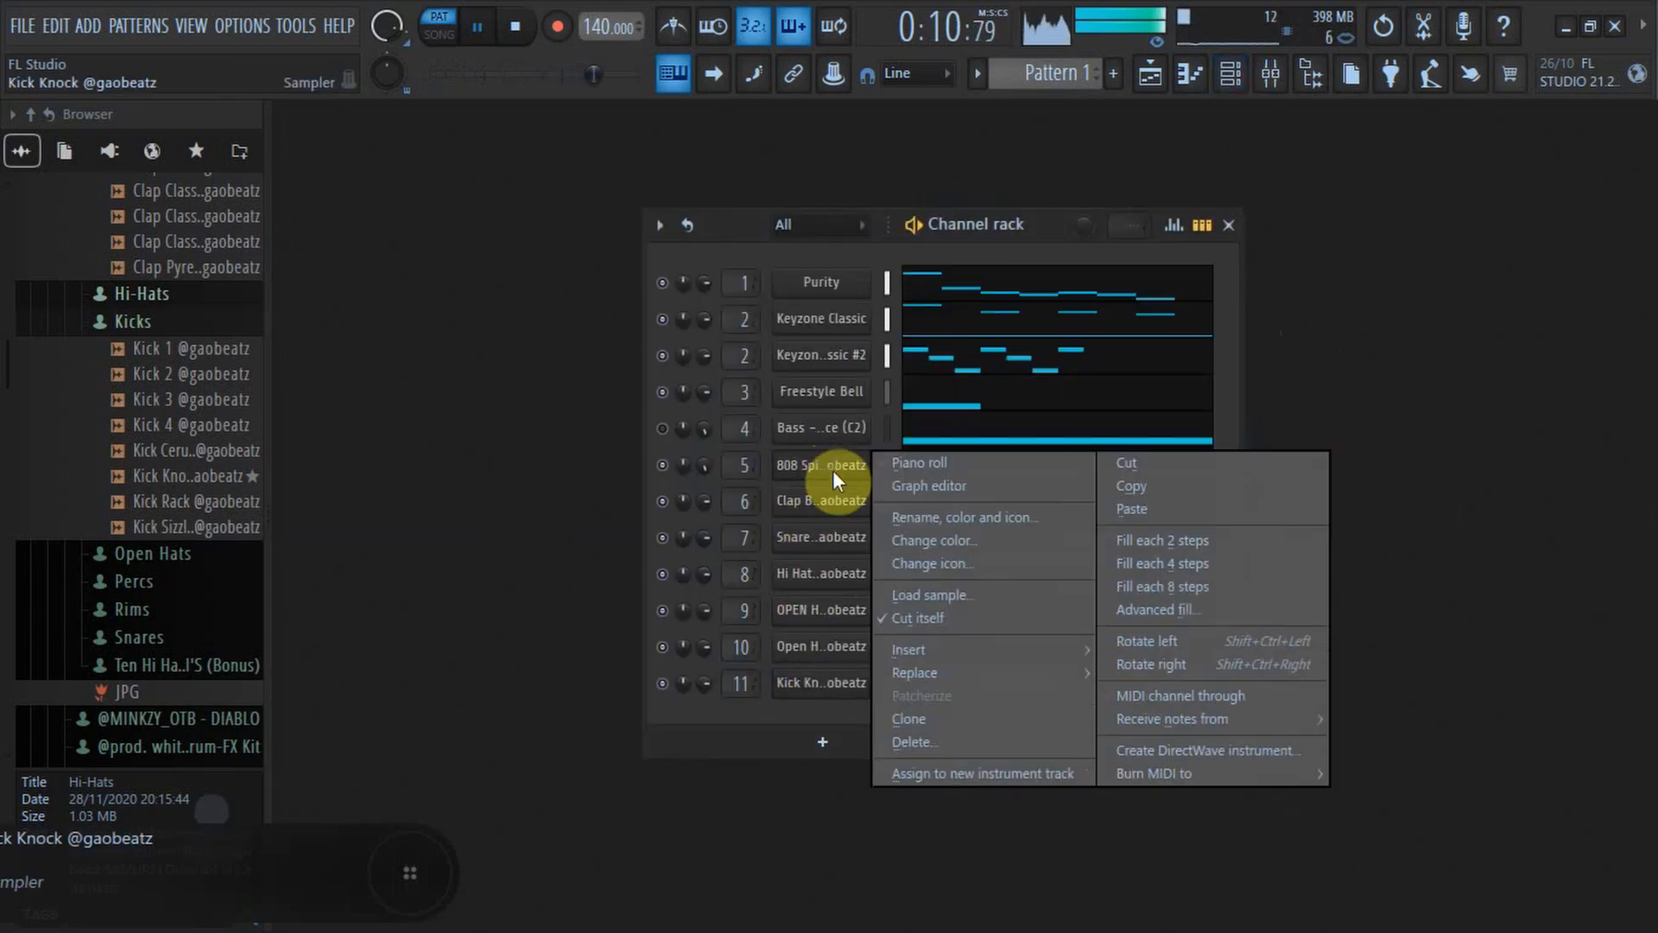
click(1128, 487)
right_click(838, 688)
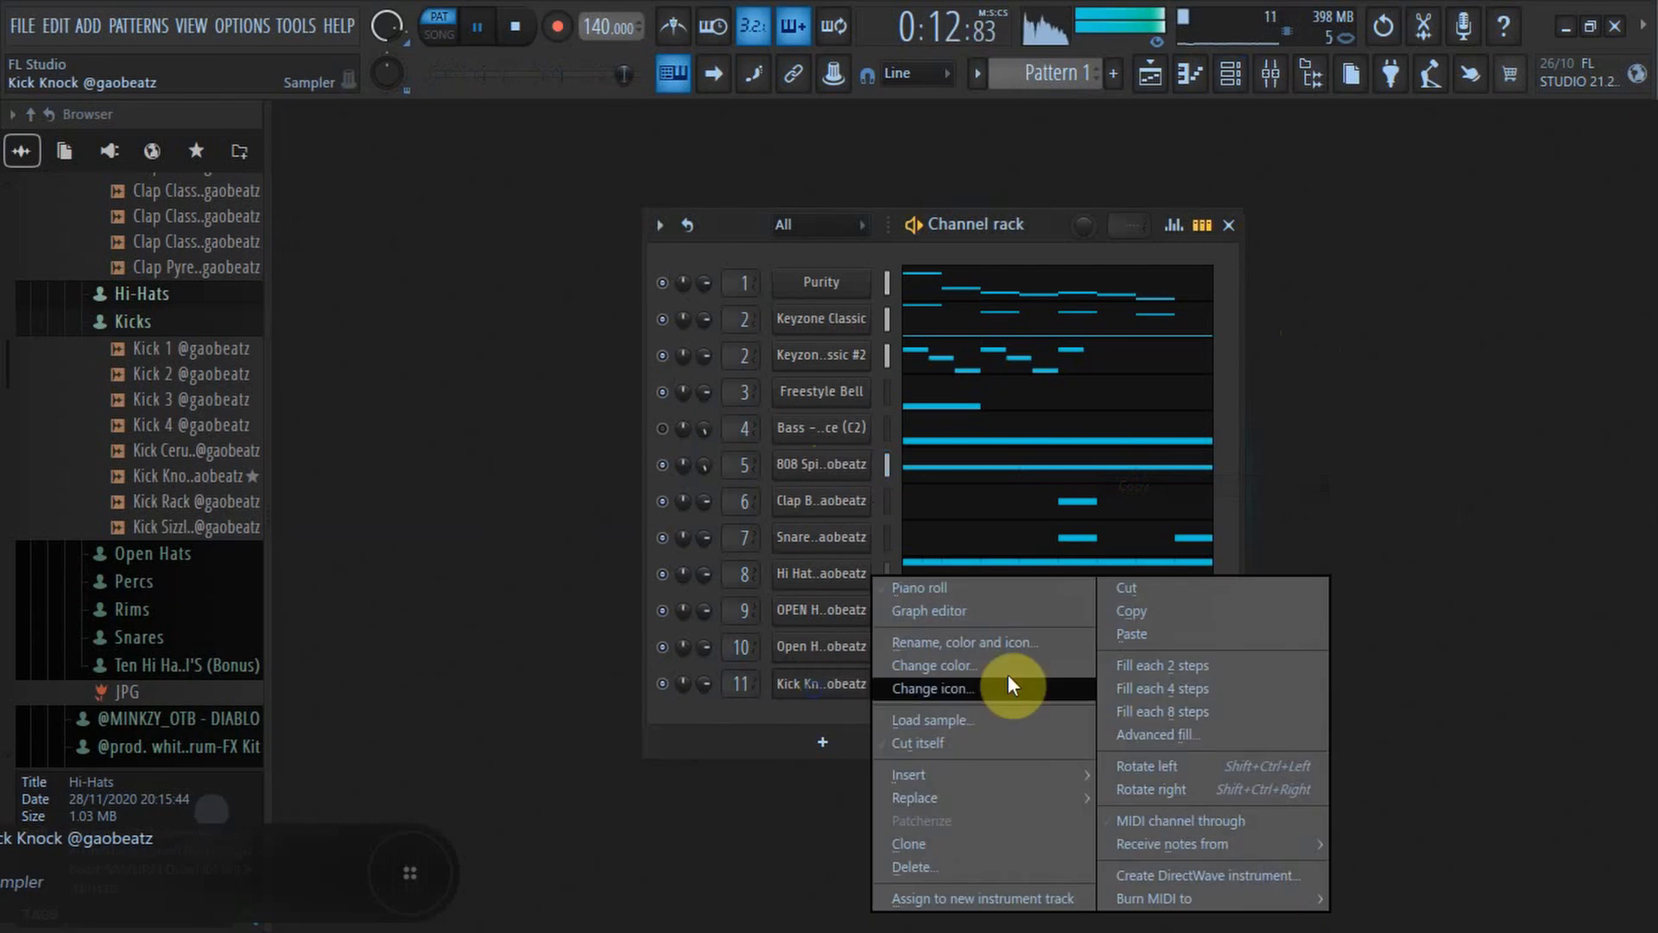
click(1128, 631)
right_click(861, 684)
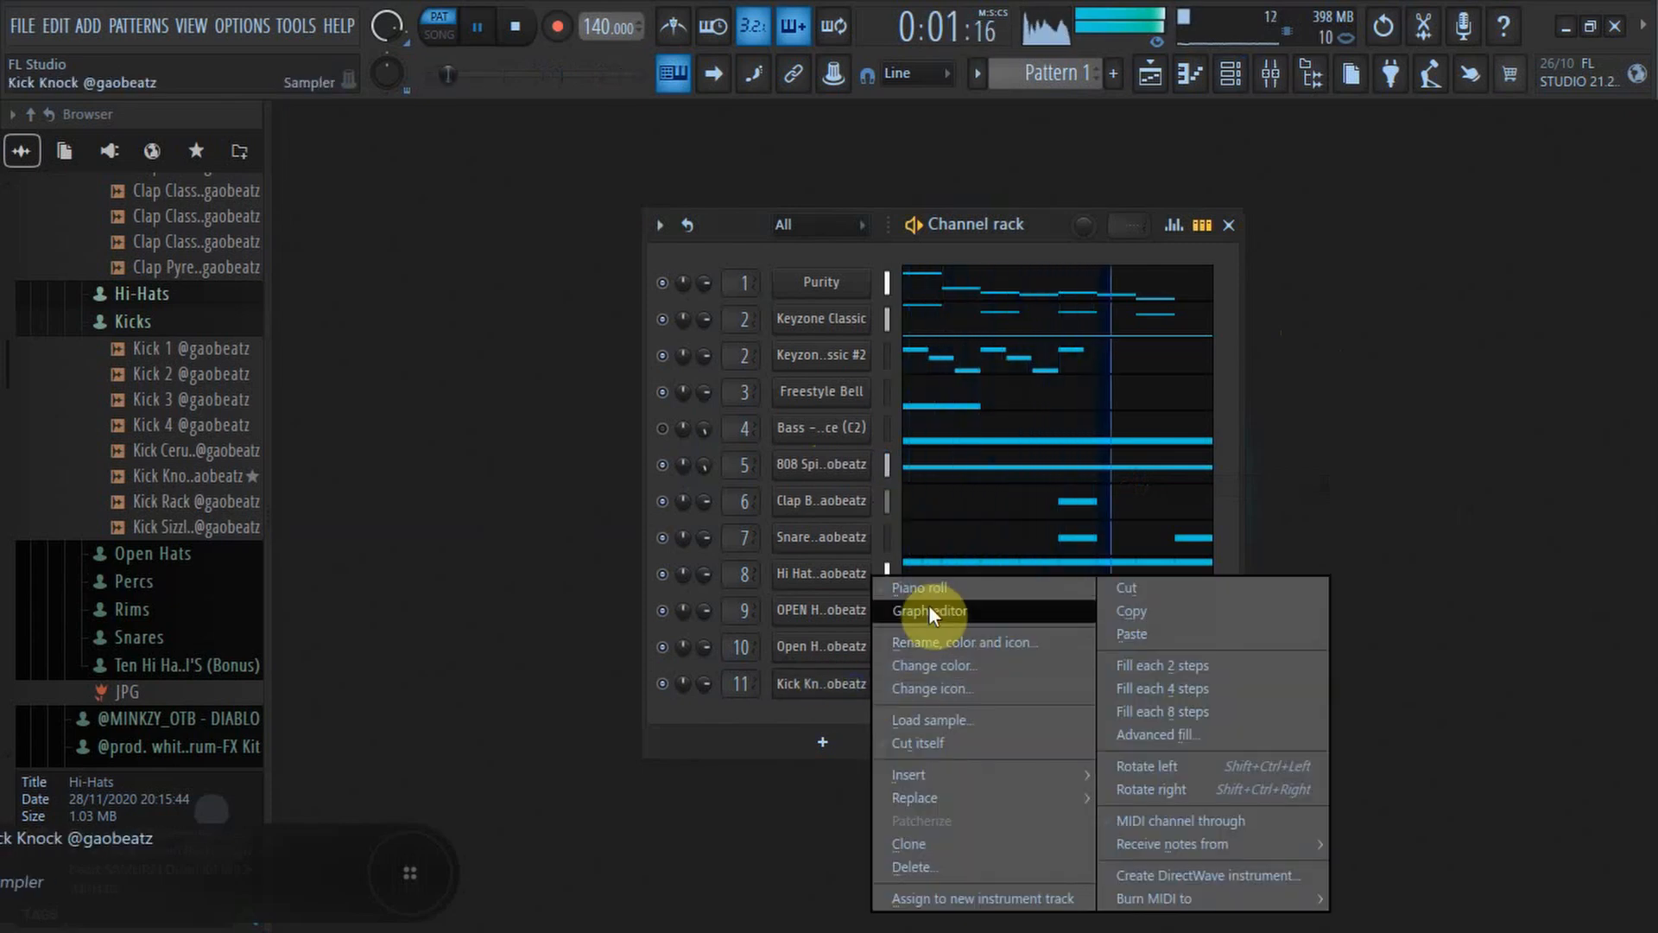
click(930, 591)
Limit all Kick Knock notes to one pitch using the C5 to C5 limiter range and transpose them up two semitones onto C5.
key(alt+l)
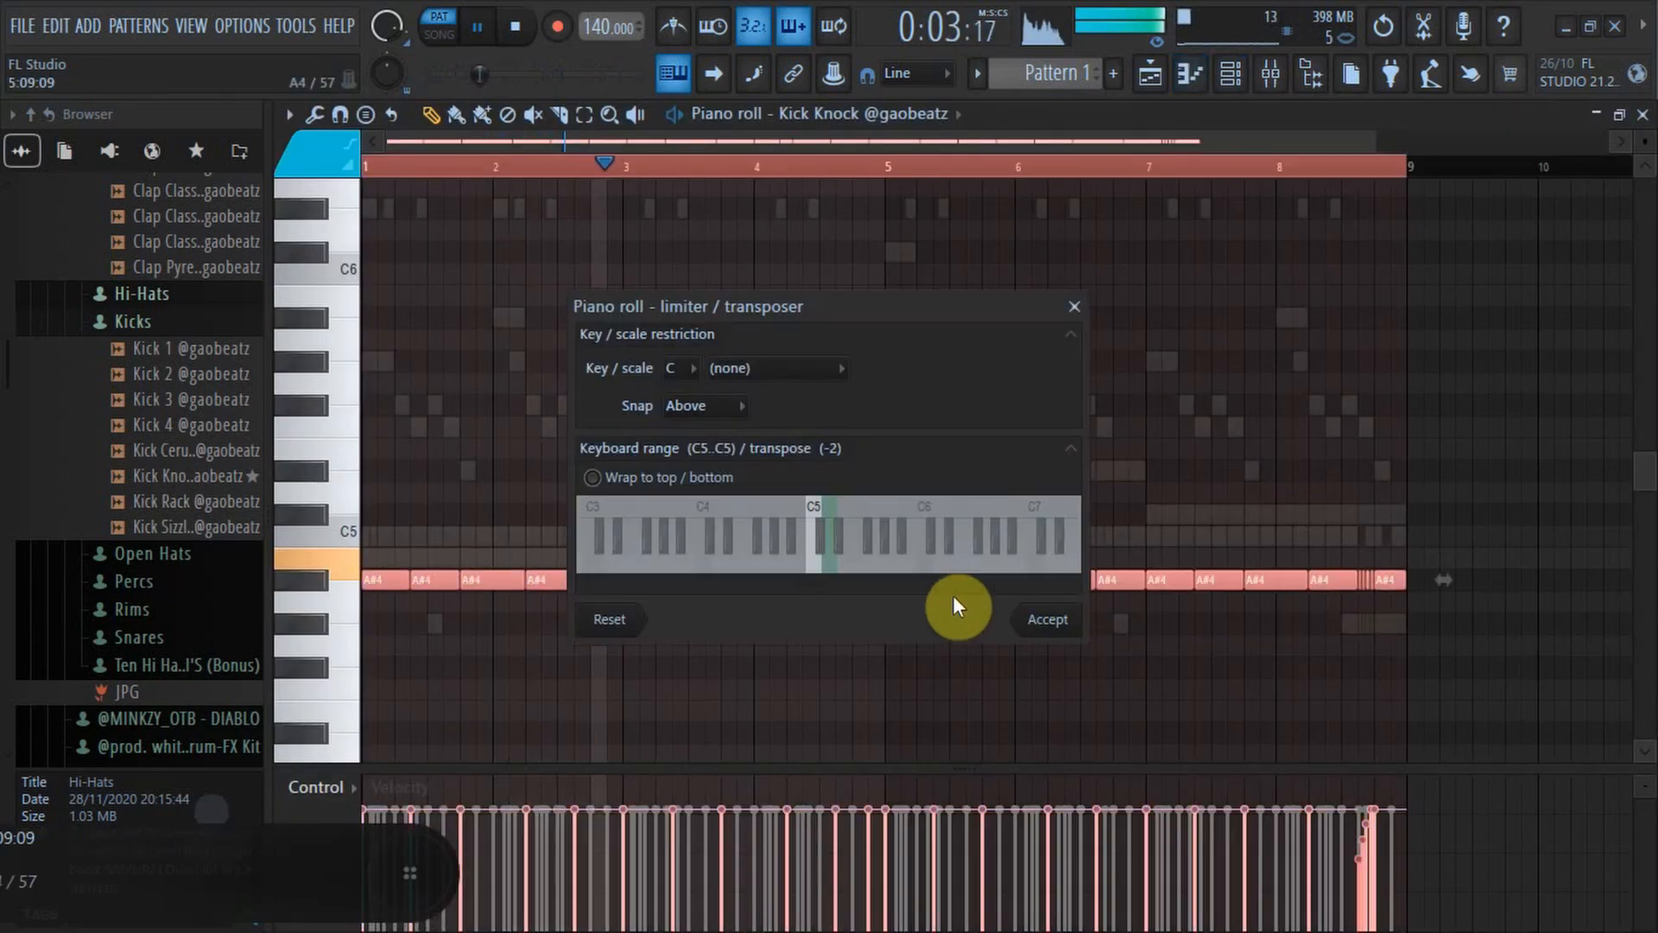
click(956, 606)
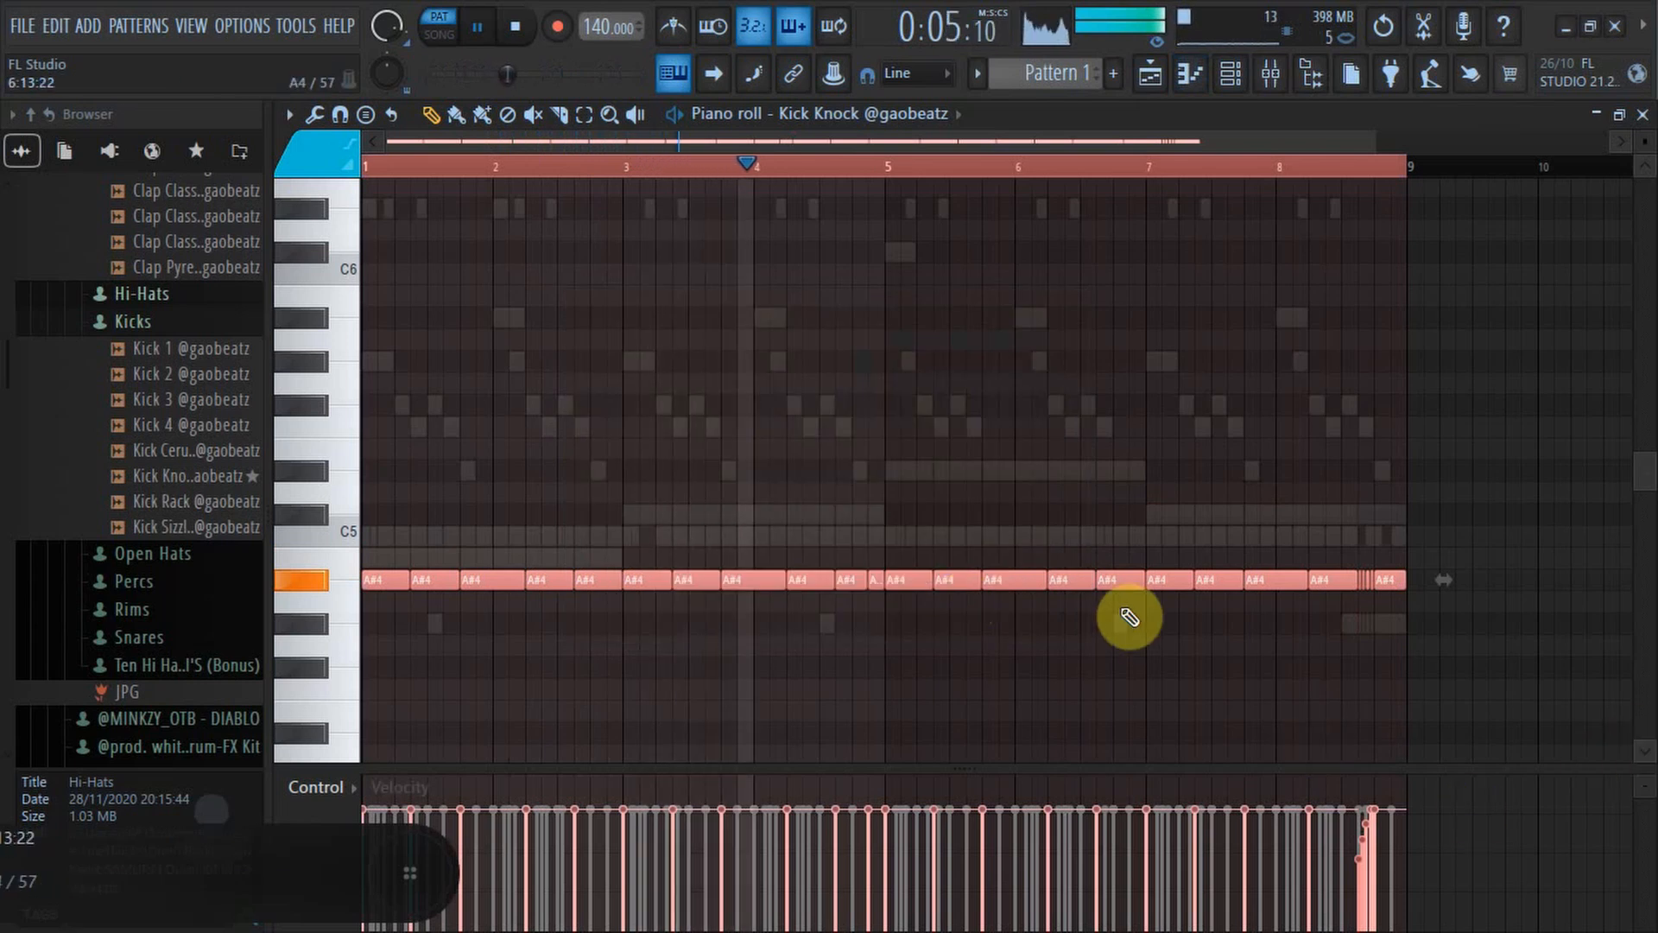
key(shift+Up)
key(shift+Up)
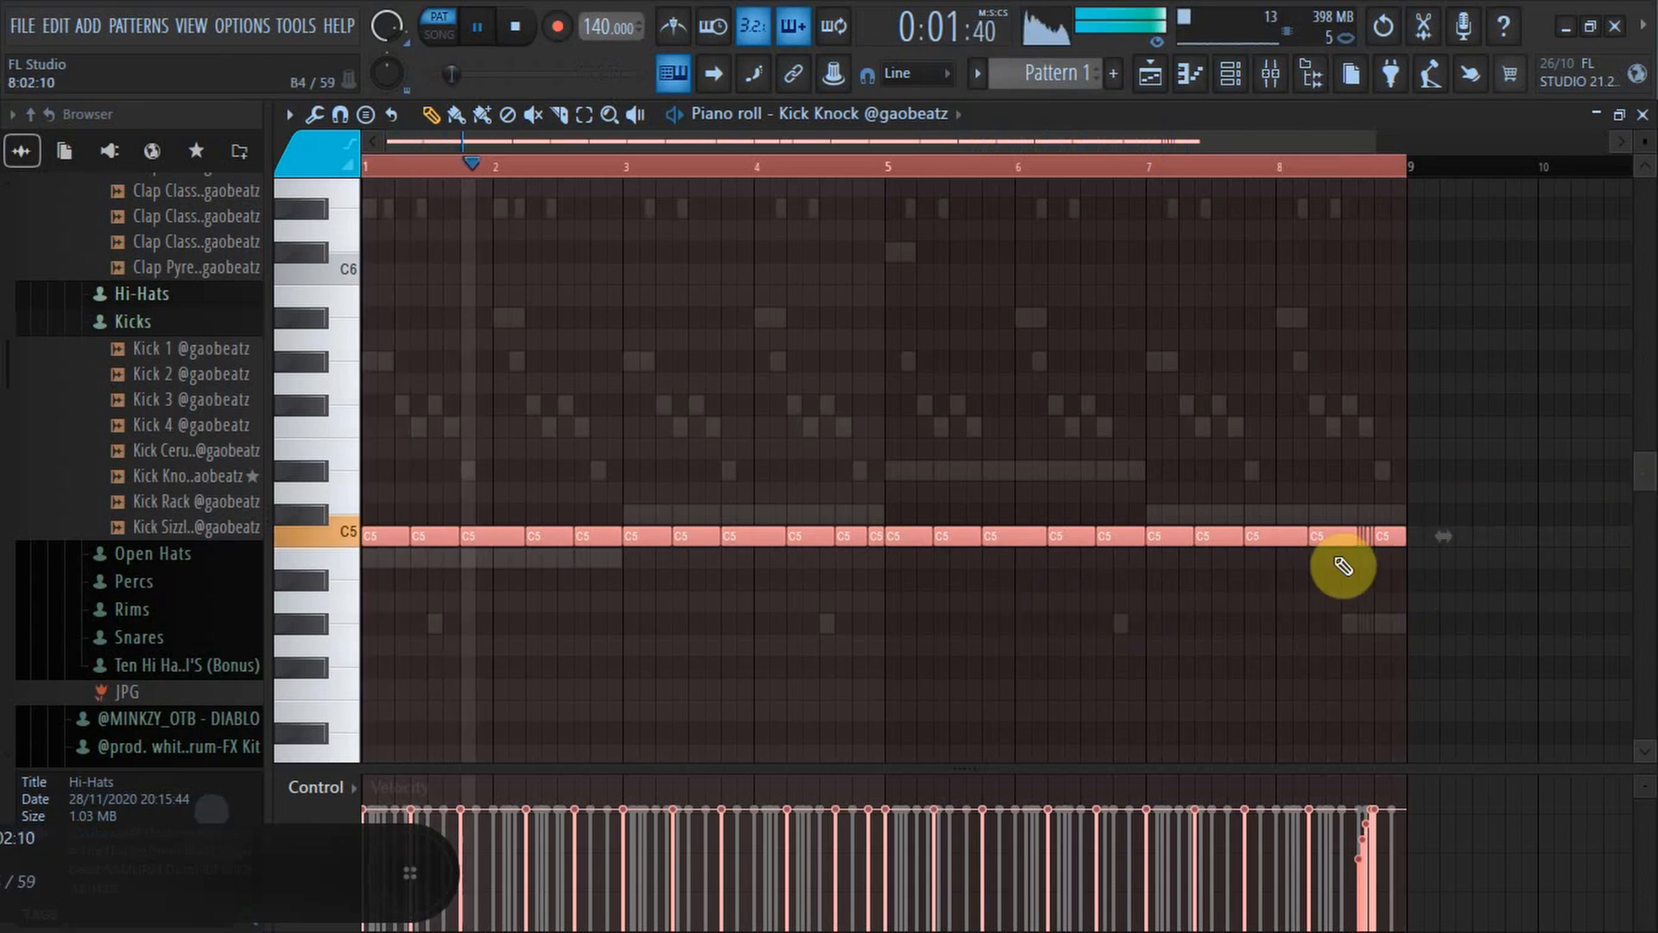
Delete the short kick roll notes in bar 8, extend the preceding C5 note to the last hit, and close the piano roll.
right_click(1361, 539)
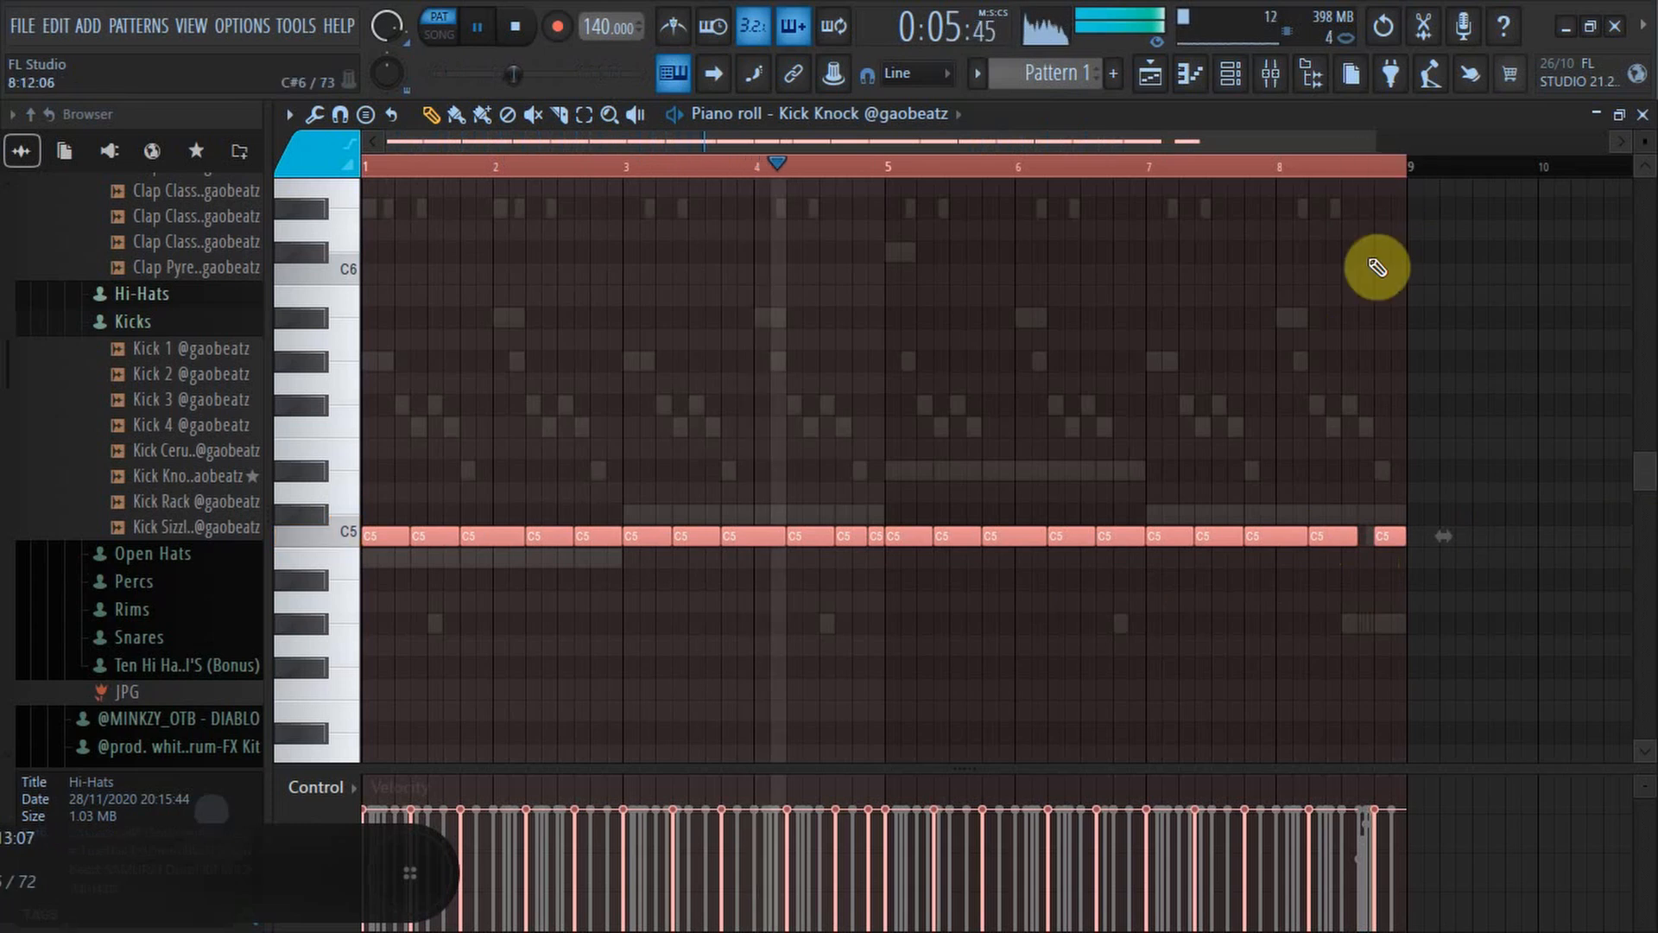
drag(1324, 506, 1373, 533)
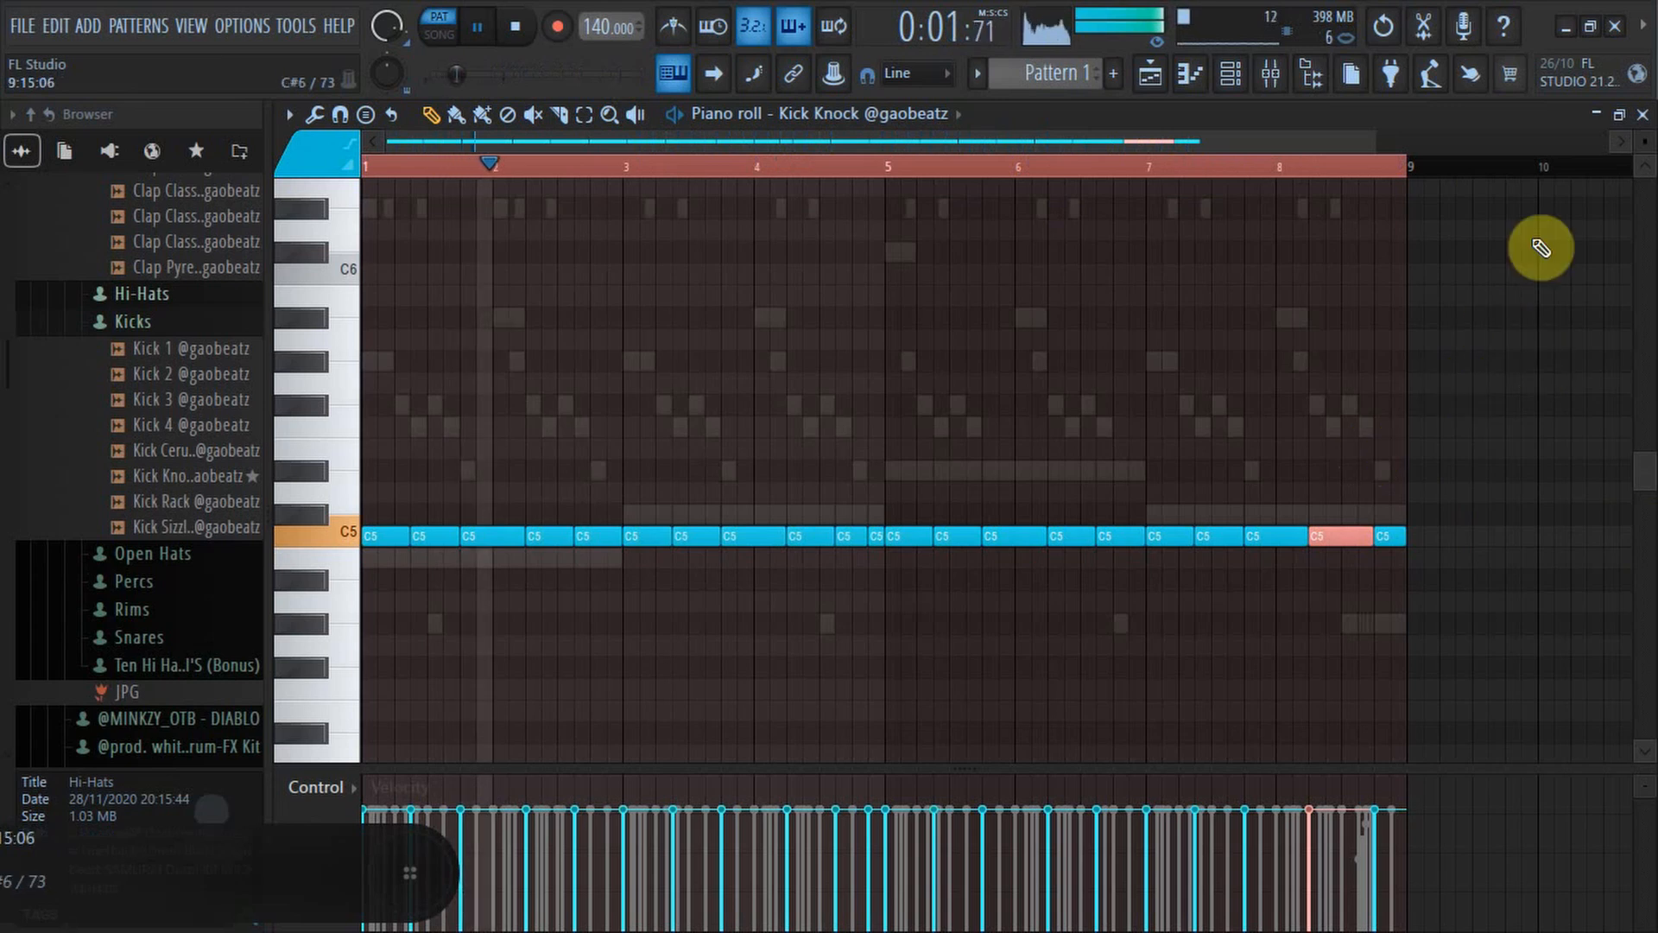
click(1643, 114)
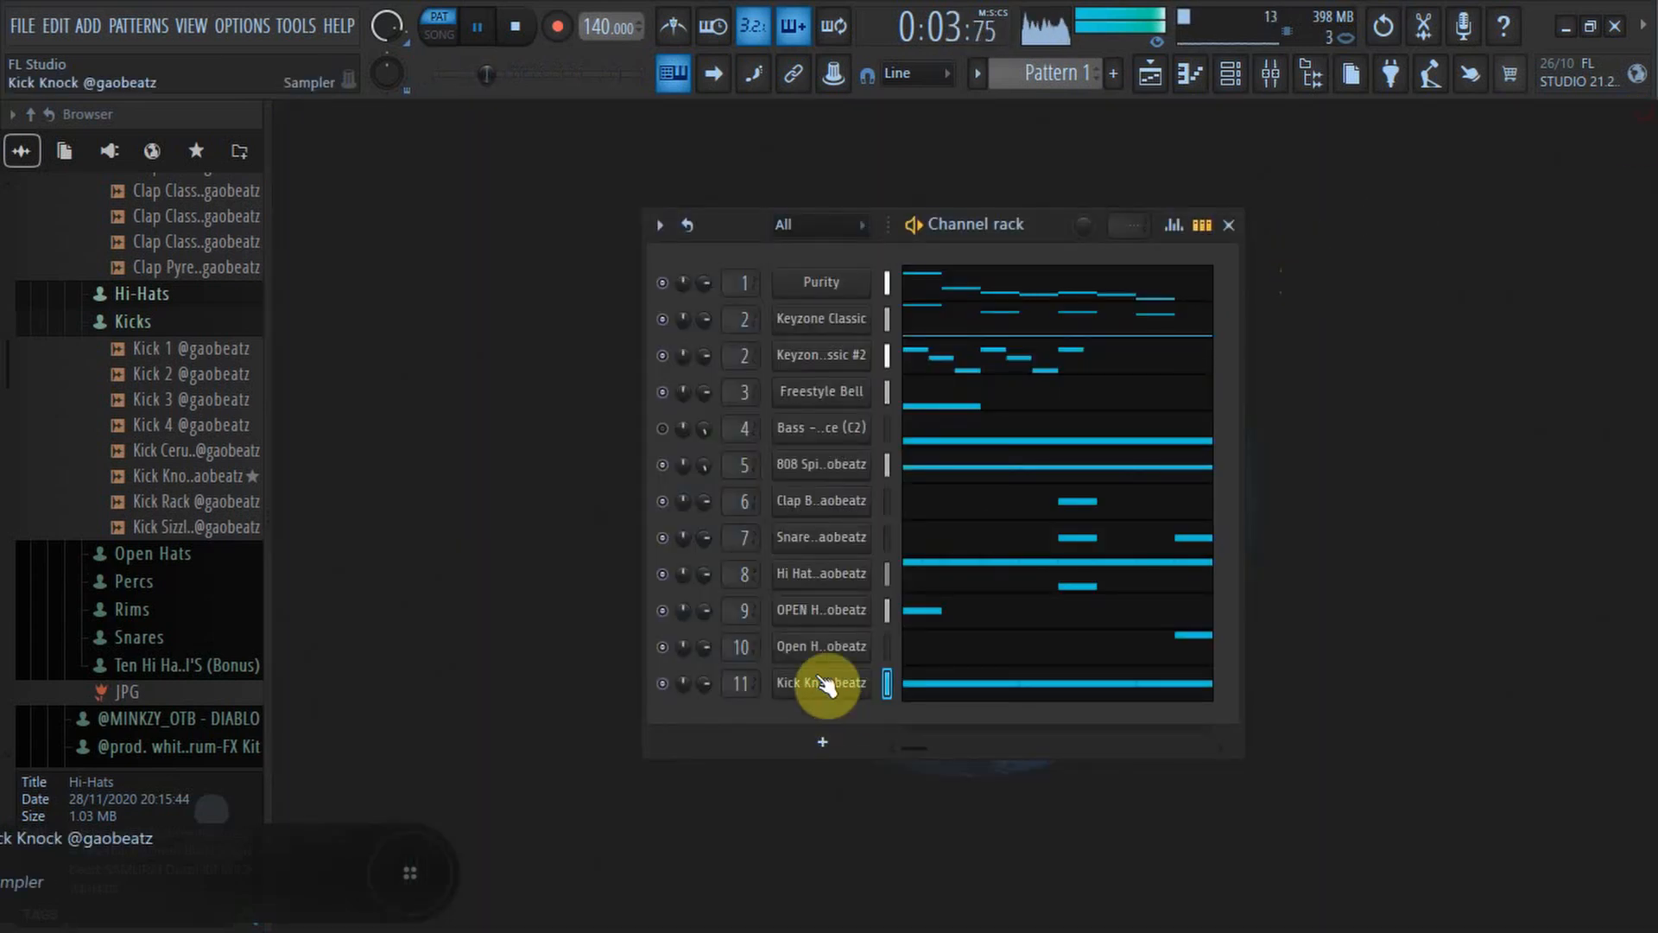
click(191, 321)
scroll(186, 346, up, 3)
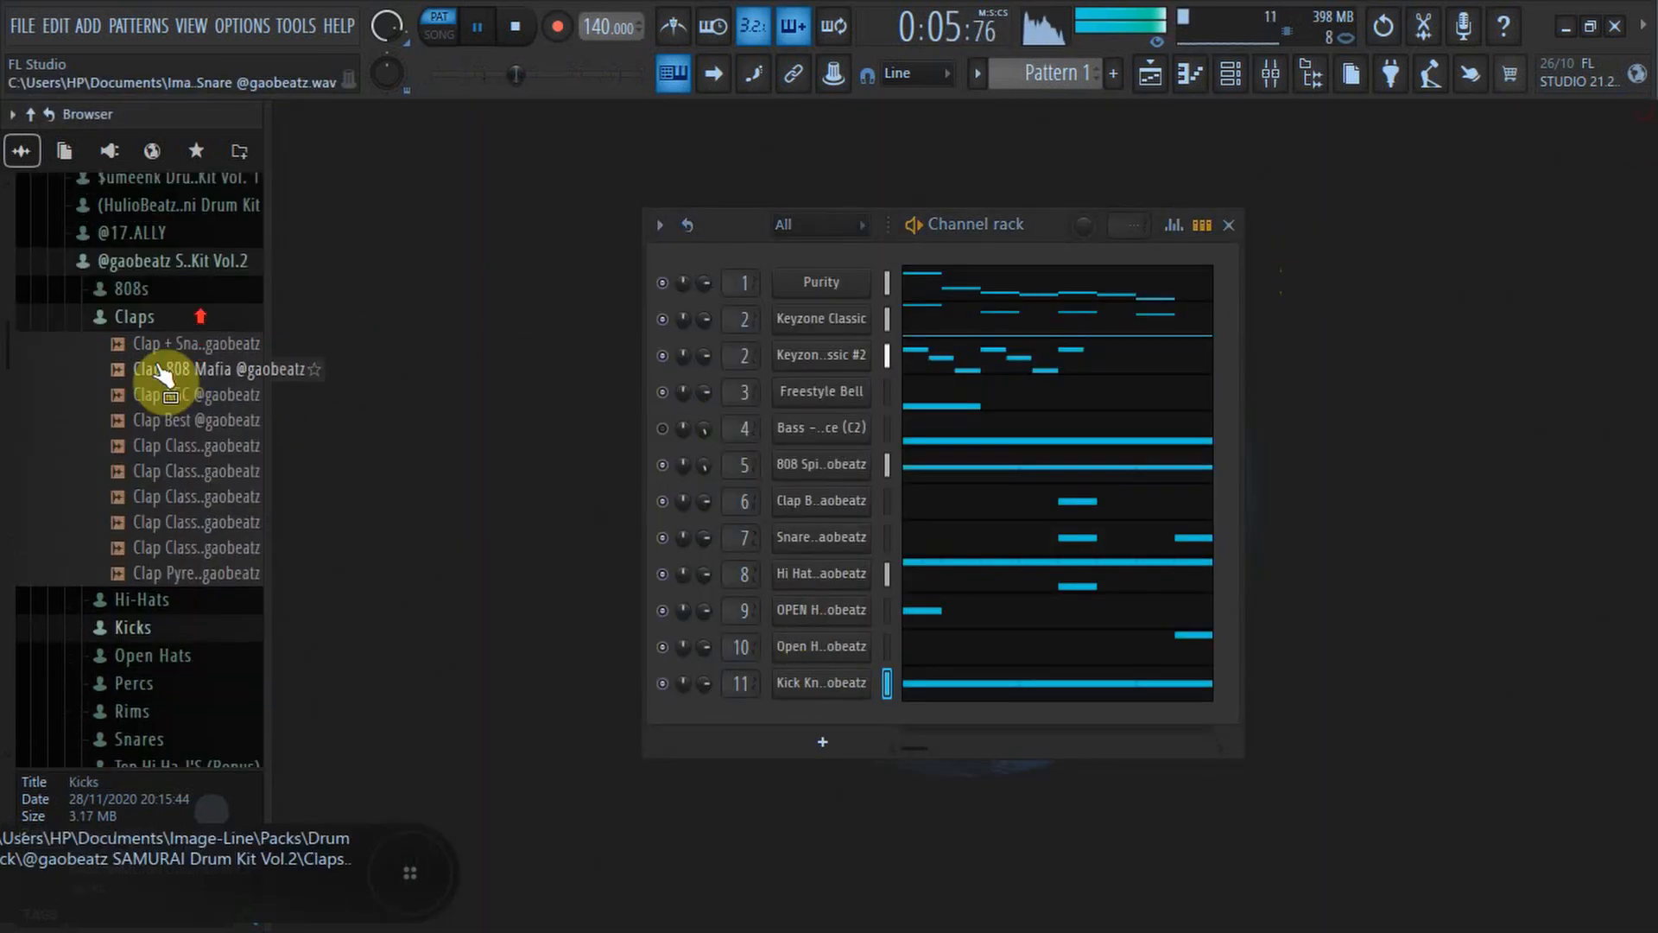
click(167, 319)
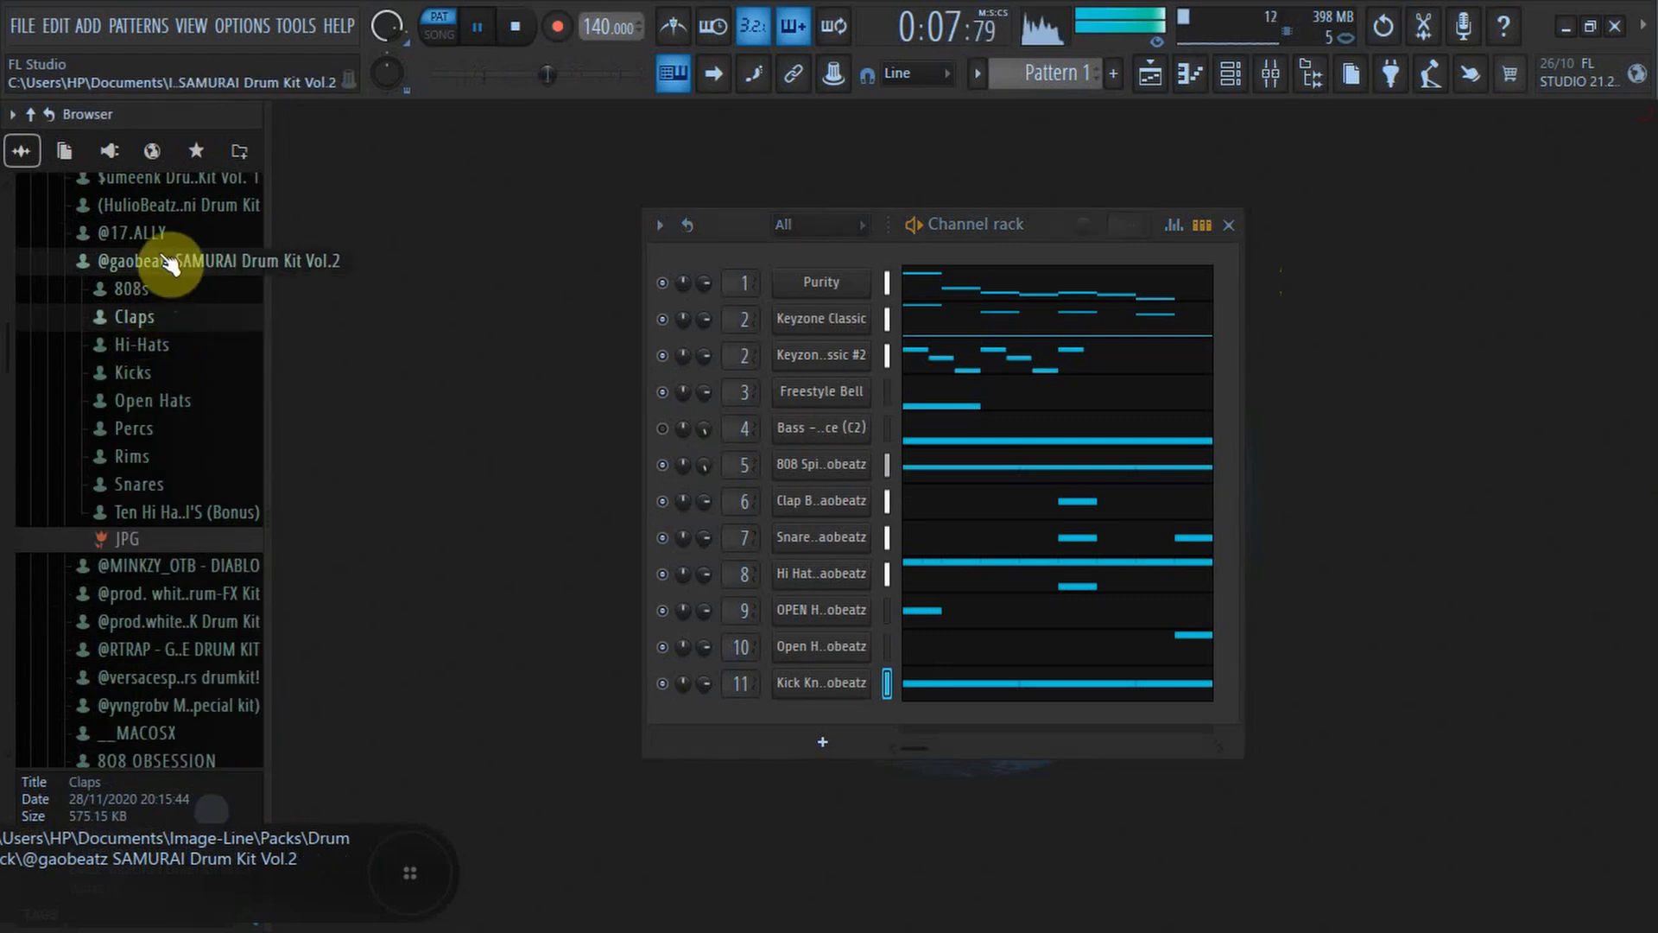
click(170, 261)
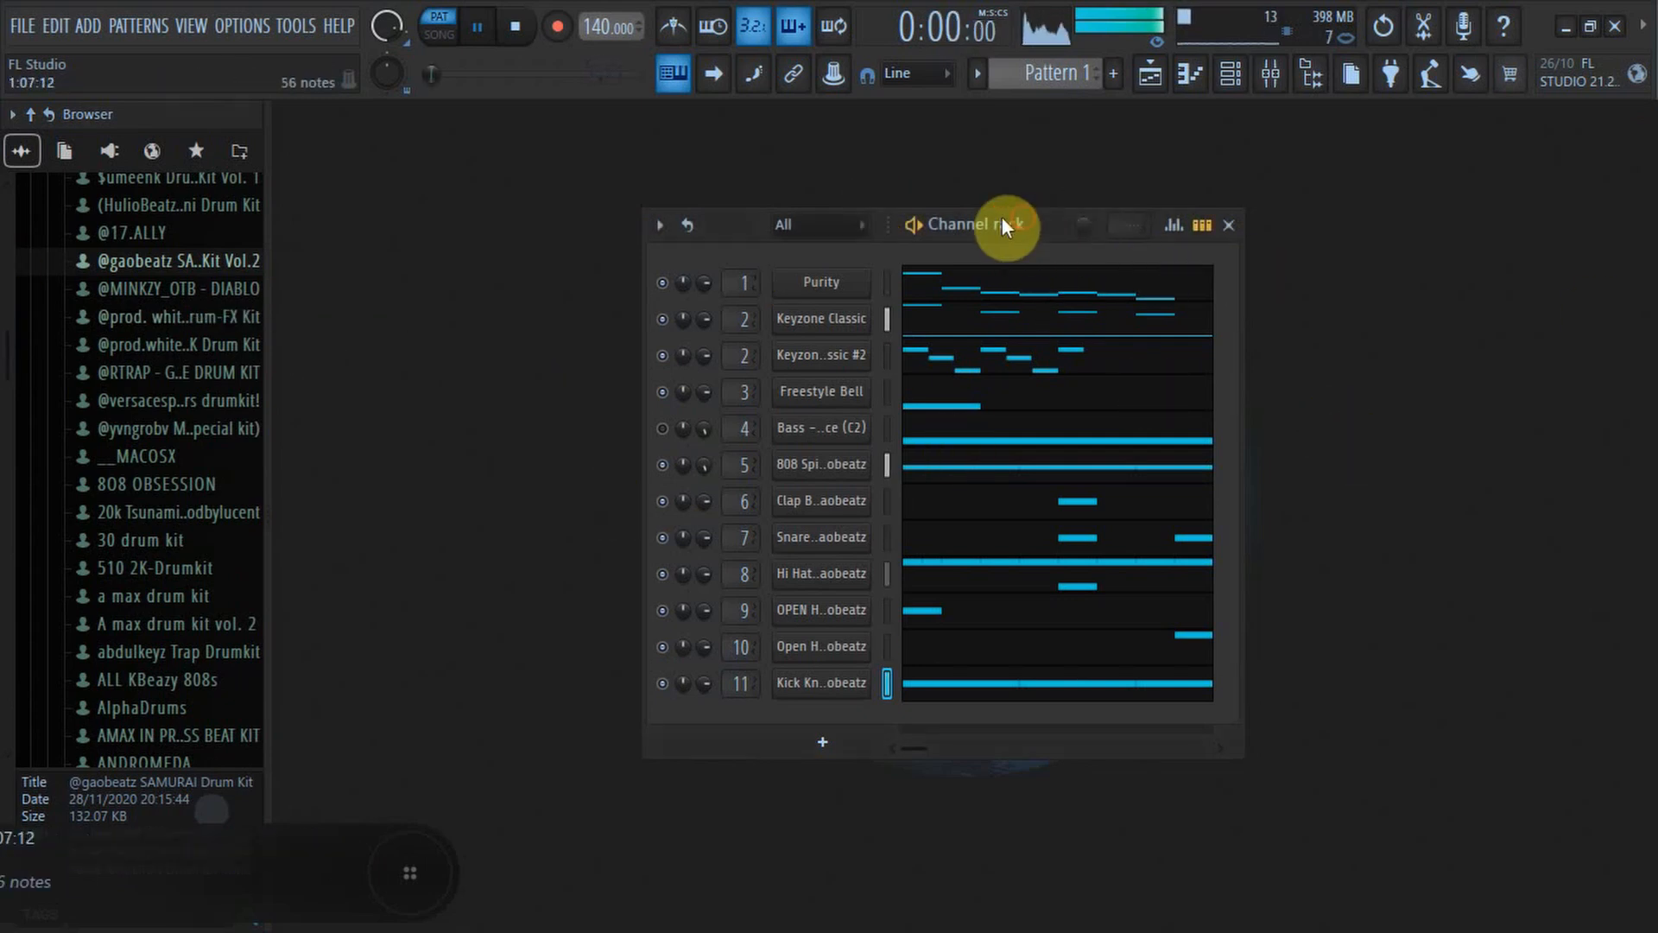
drag(1002, 220, 903, 223)
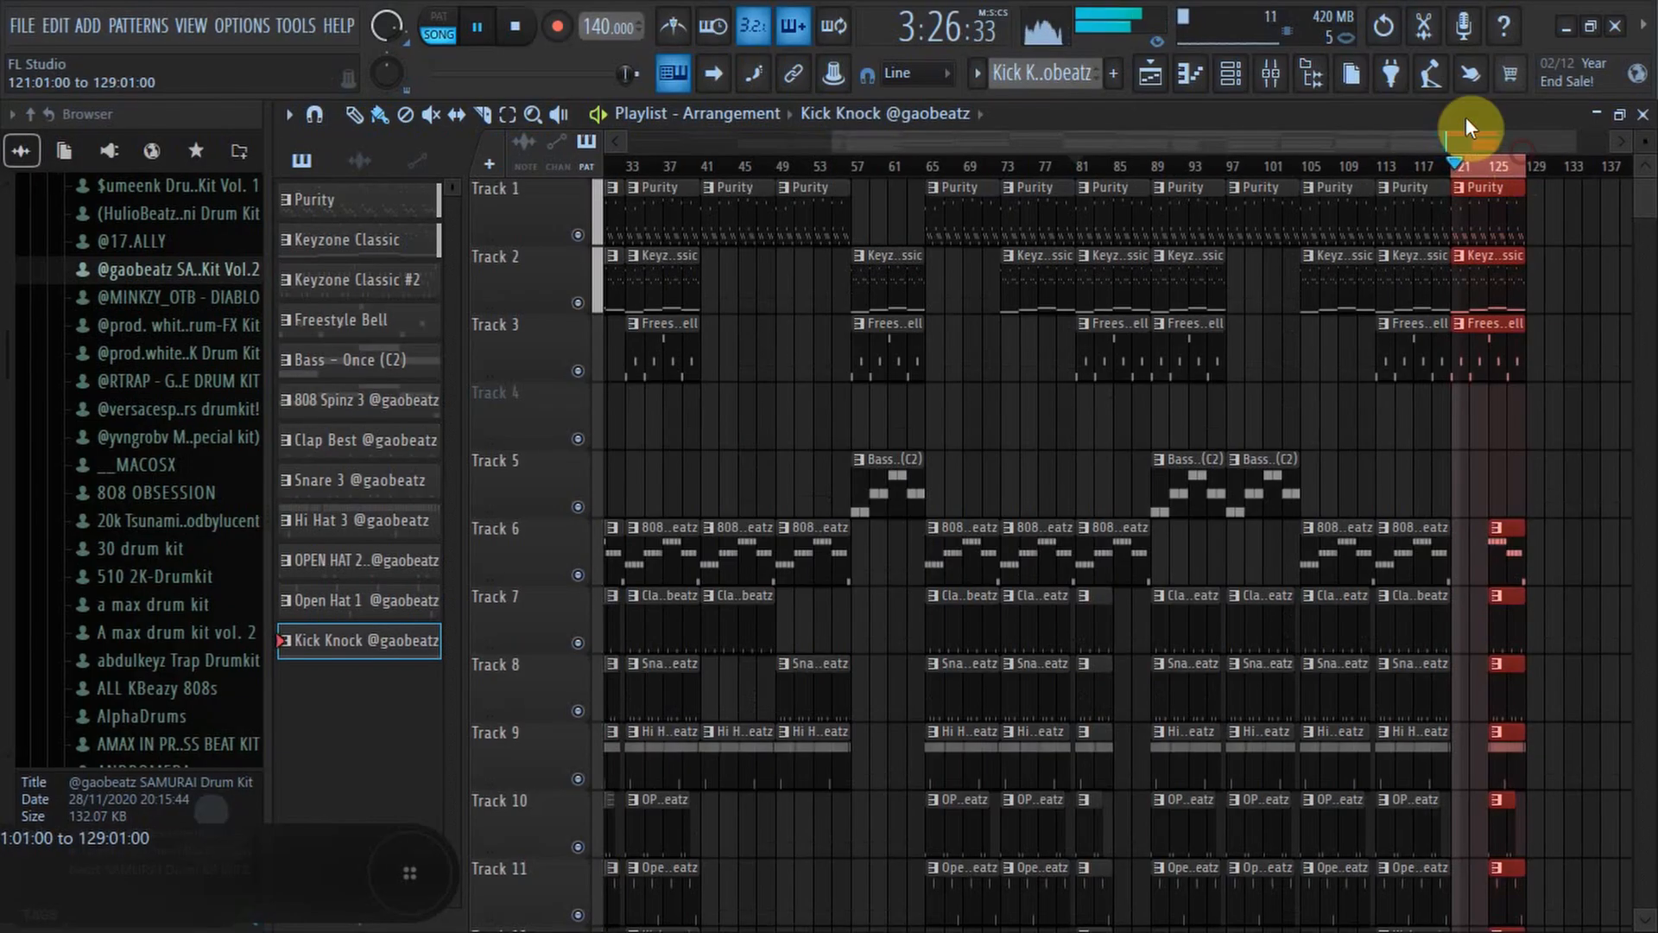
Create an automation clip for the Master volume over playlist bars 121 to 129 and close the mixer.
click(1278, 82)
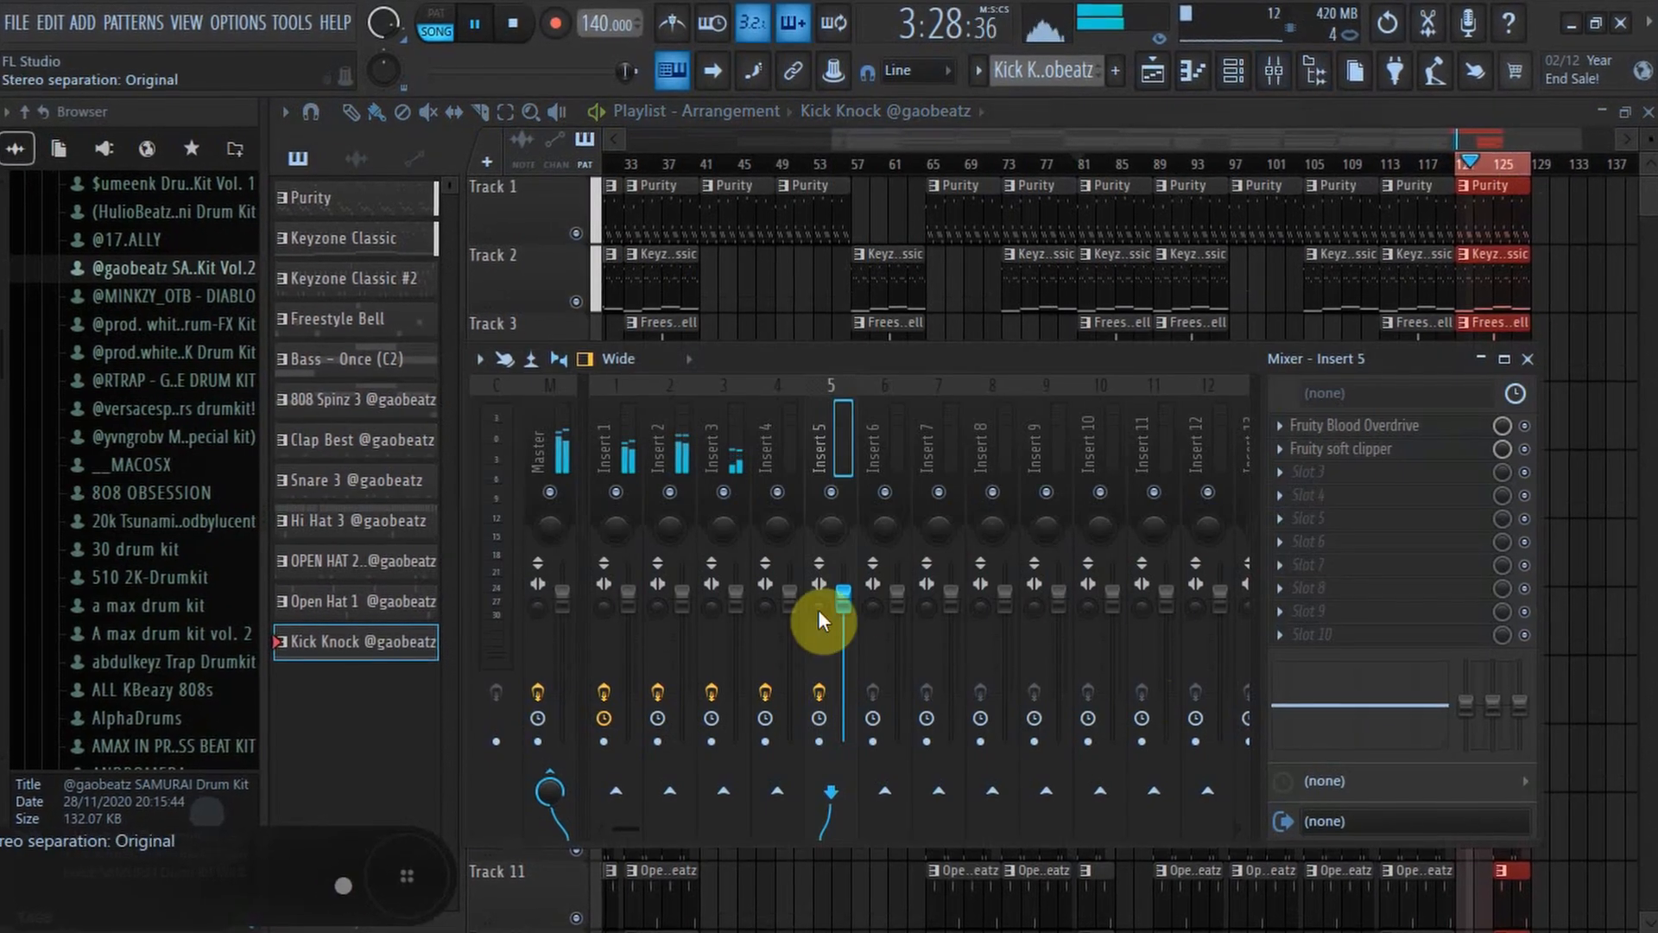
click(574, 605)
right_click(574, 609)
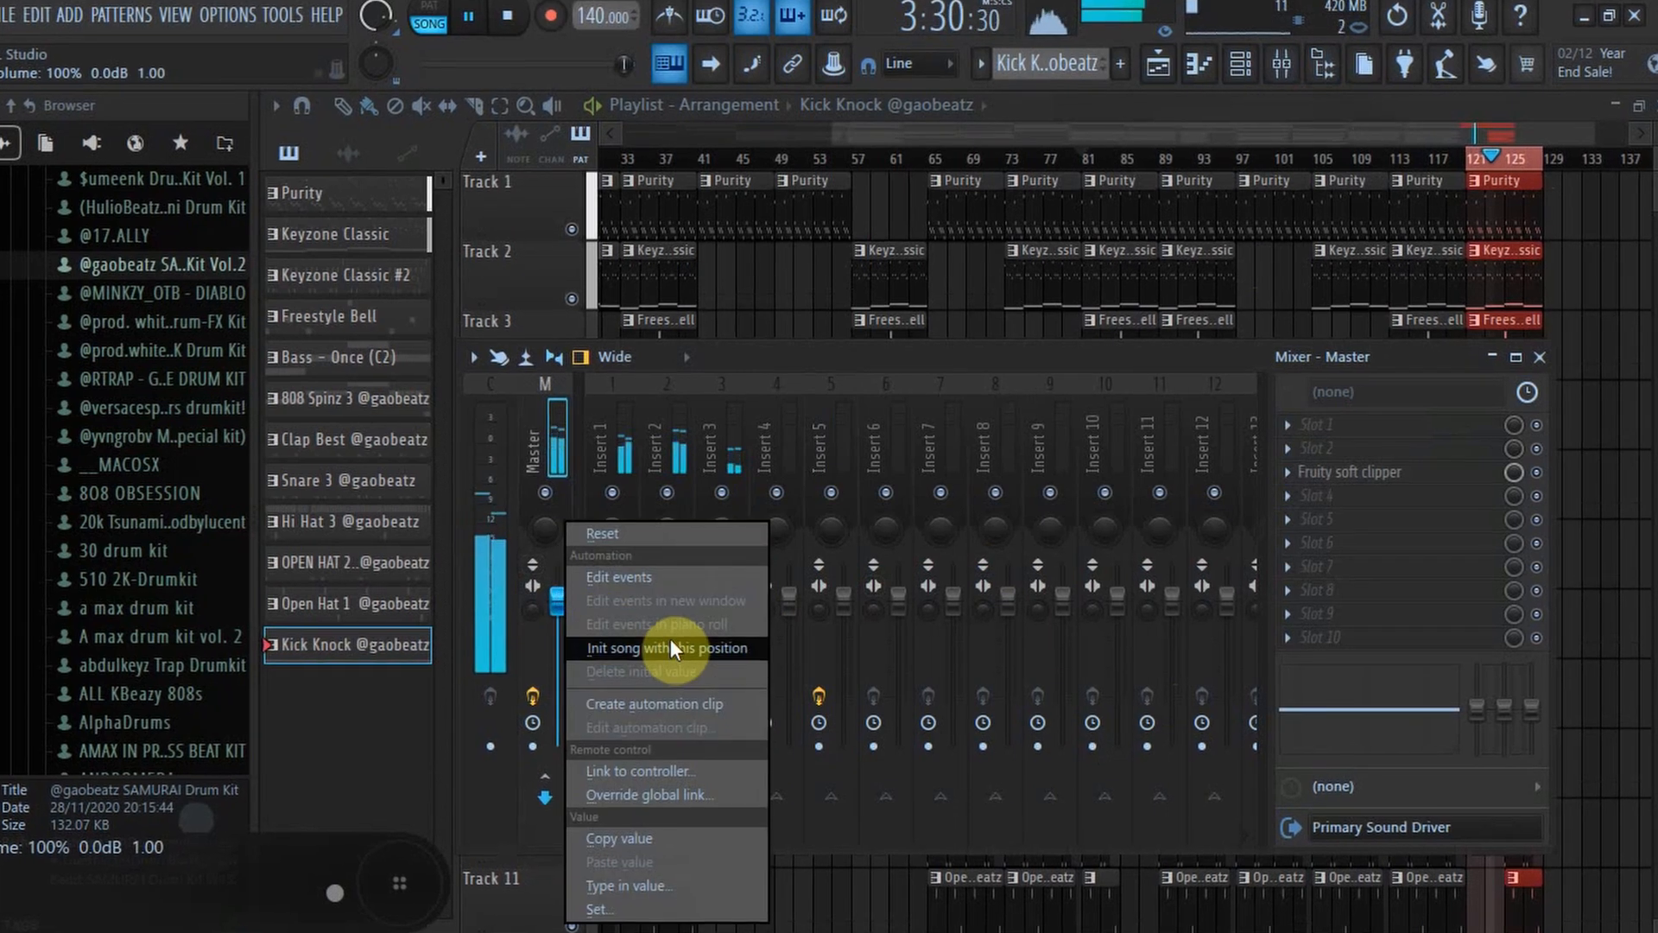
click(665, 707)
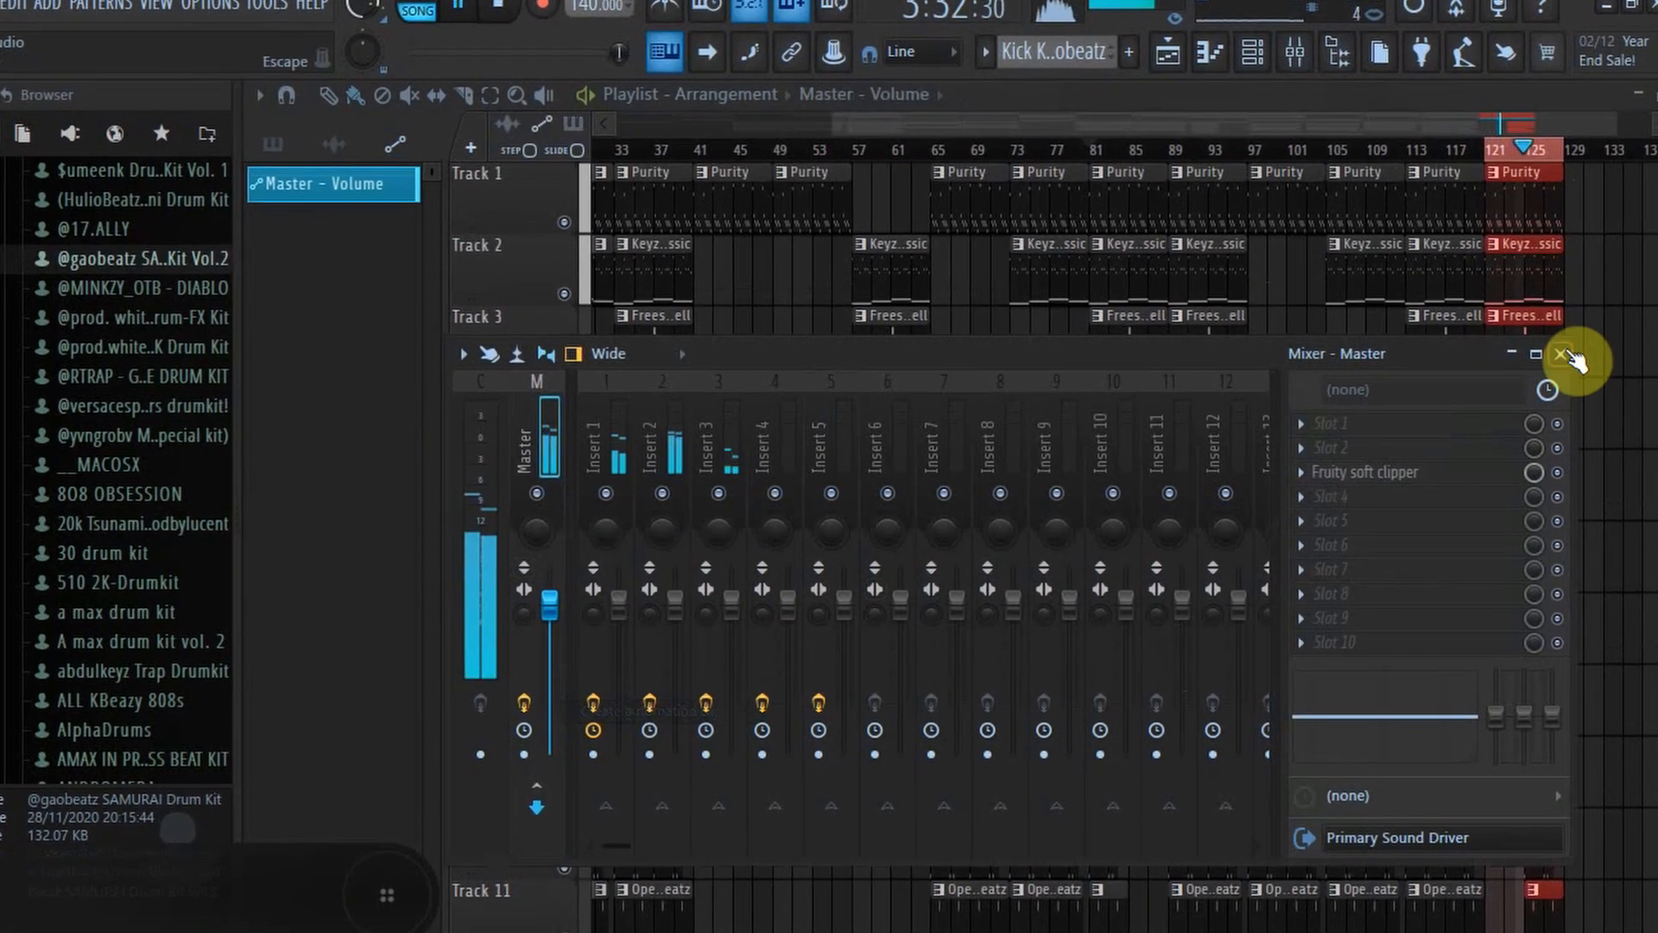
click(1549, 355)
Lower the end point of the Master volume automation clip on Track 4 to its minimum for a fade-out.
scroll(1485, 518, down, 2)
scroll(1513, 480, up, 1)
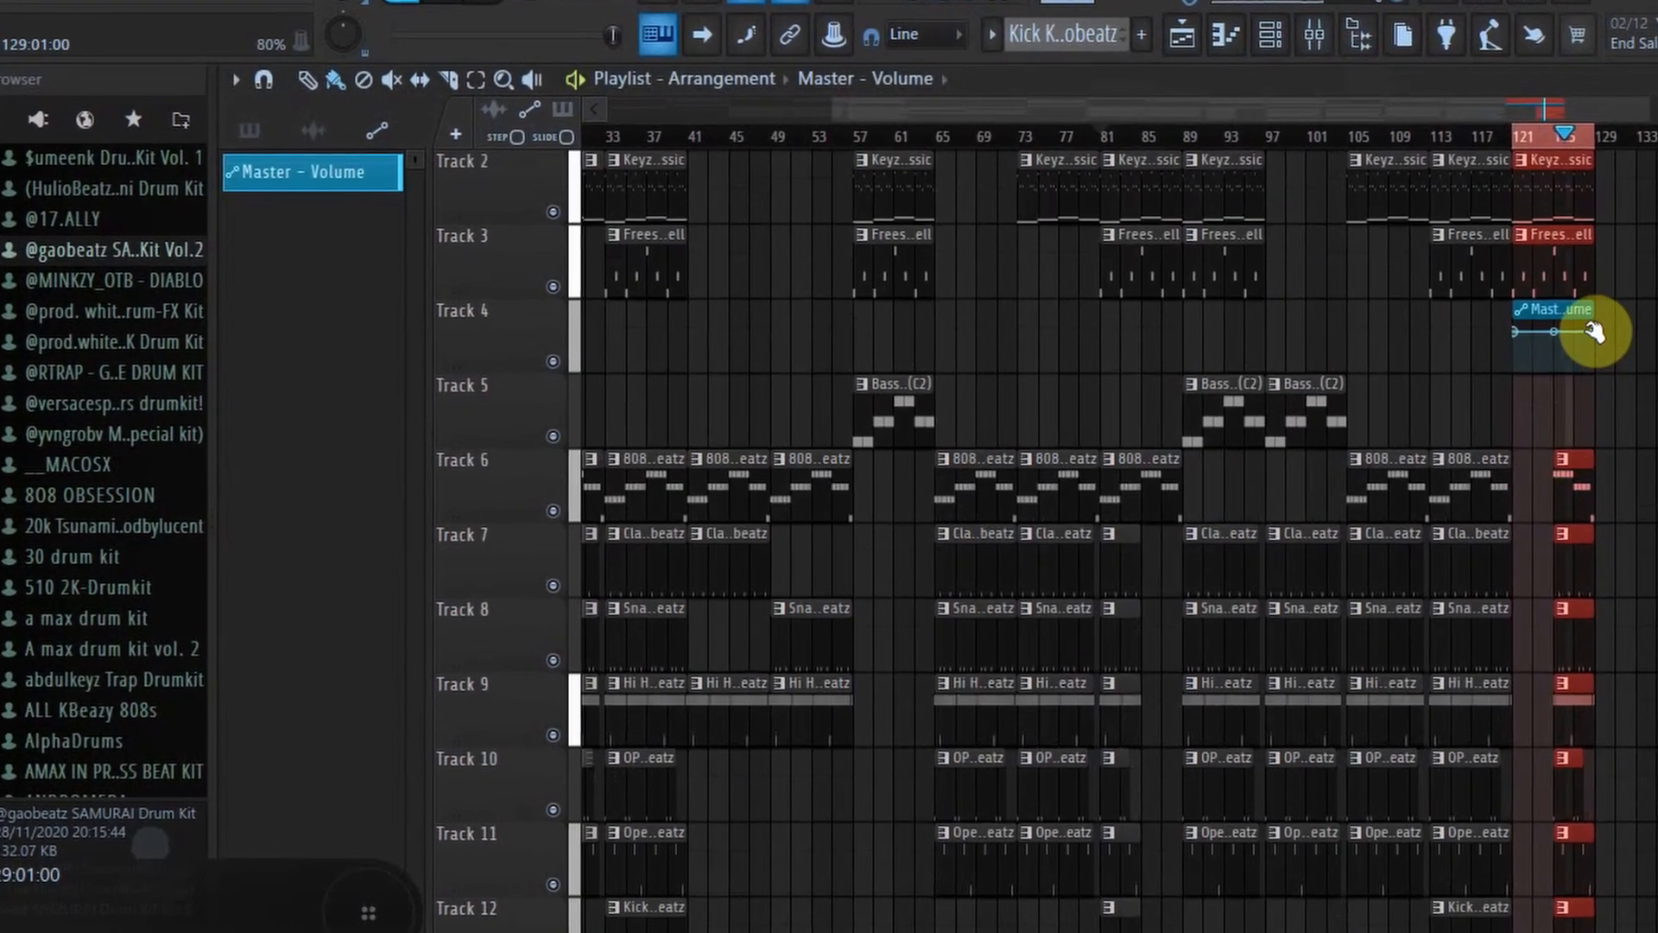
drag(1578, 334, 1579, 381)
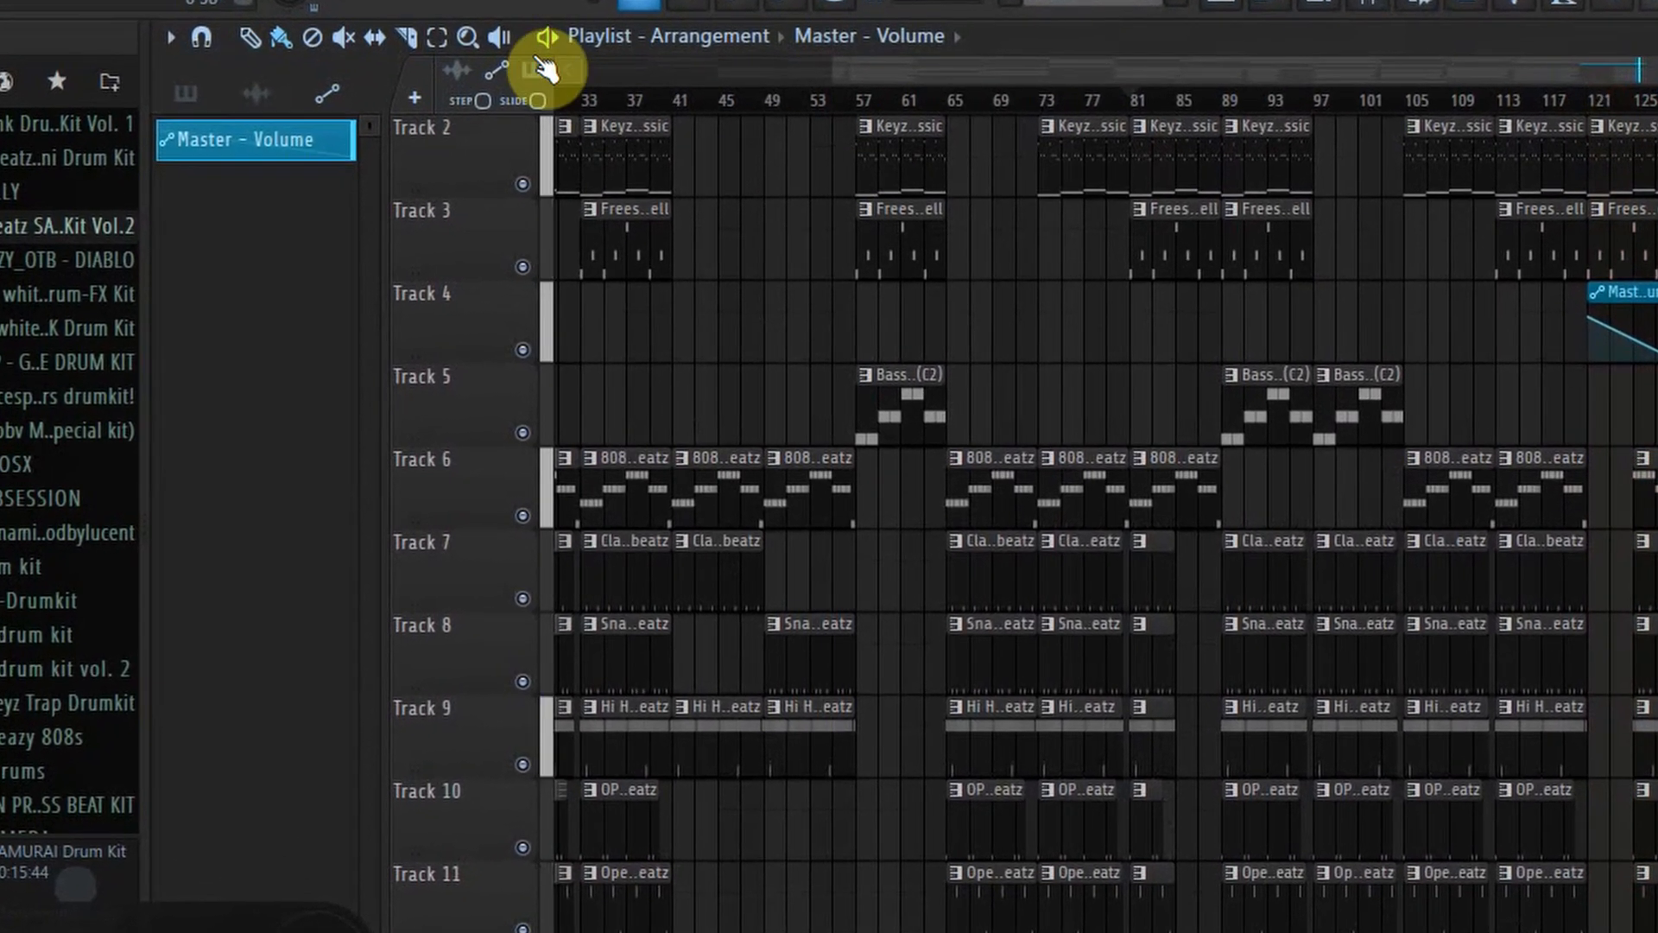
Place the producer tag sample at the start of Track 4, lower its level on mixer insert 12, and close the mixer and clip settings.
drag(185, 670, 907, 242)
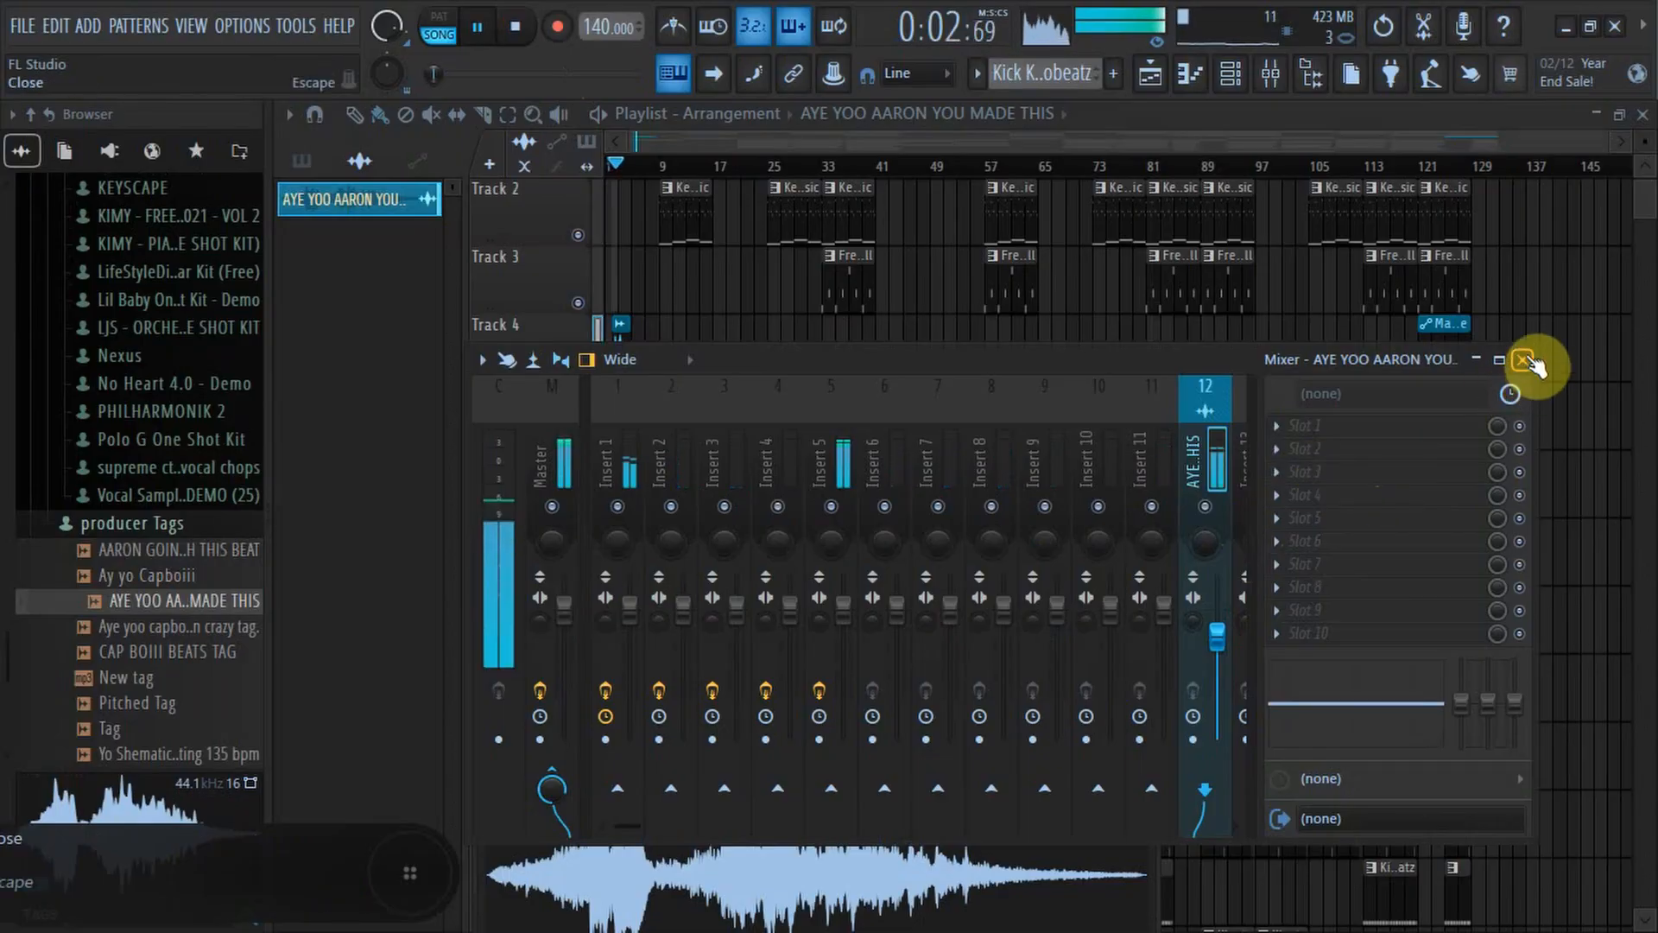
click(1529, 363)
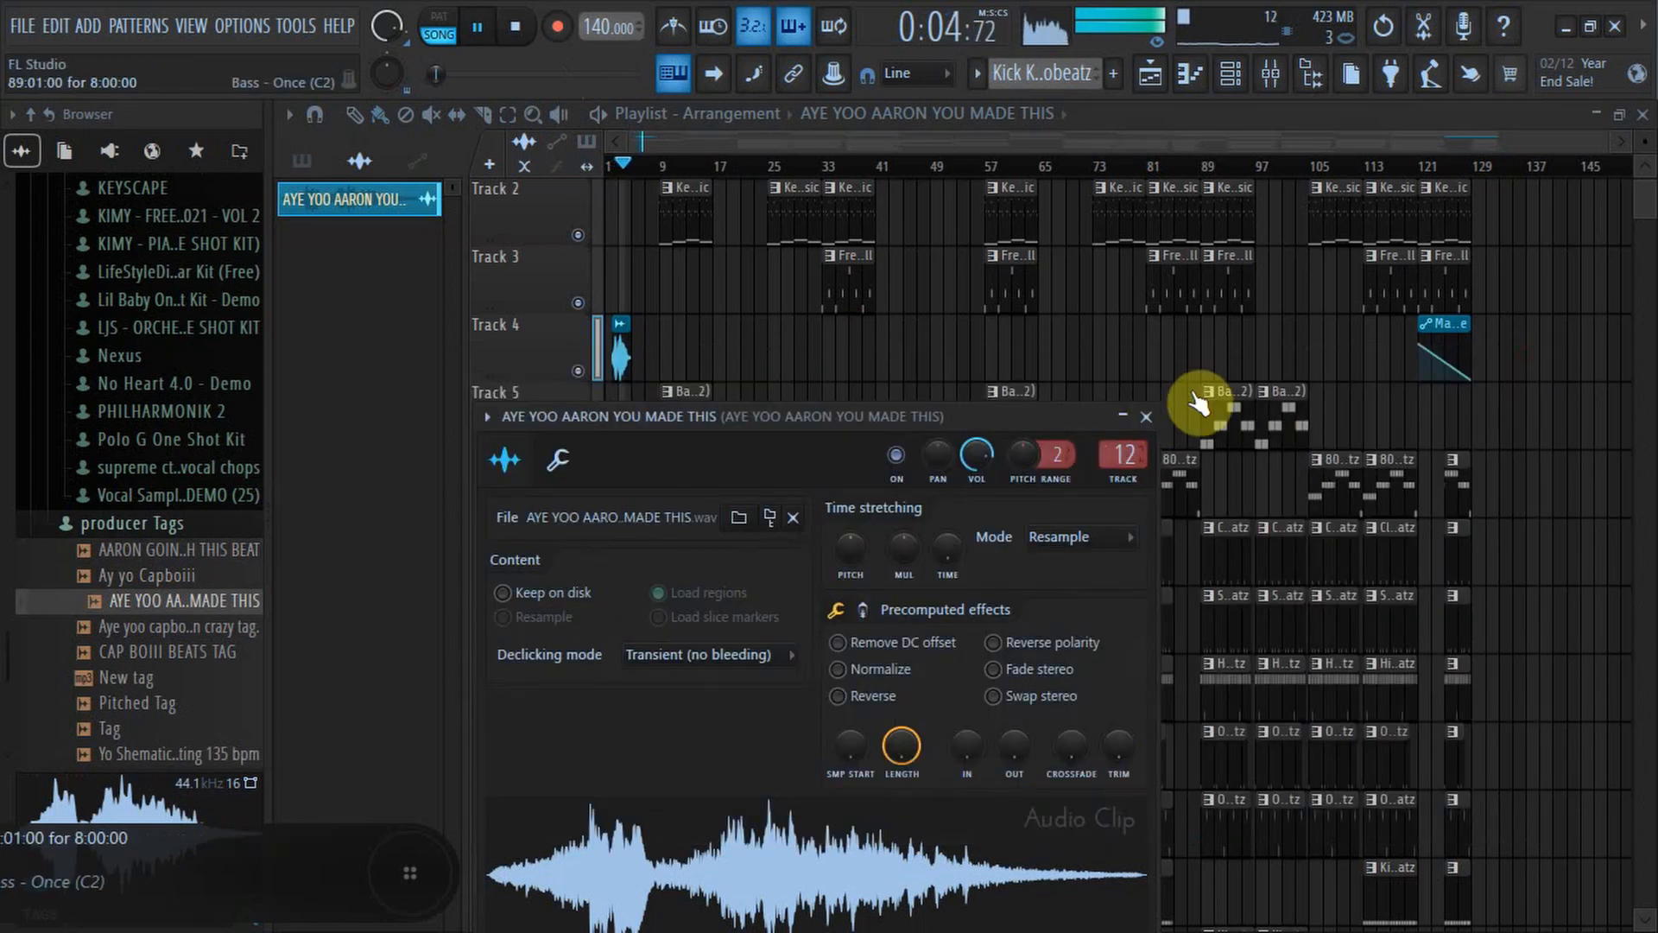
click(1168, 420)
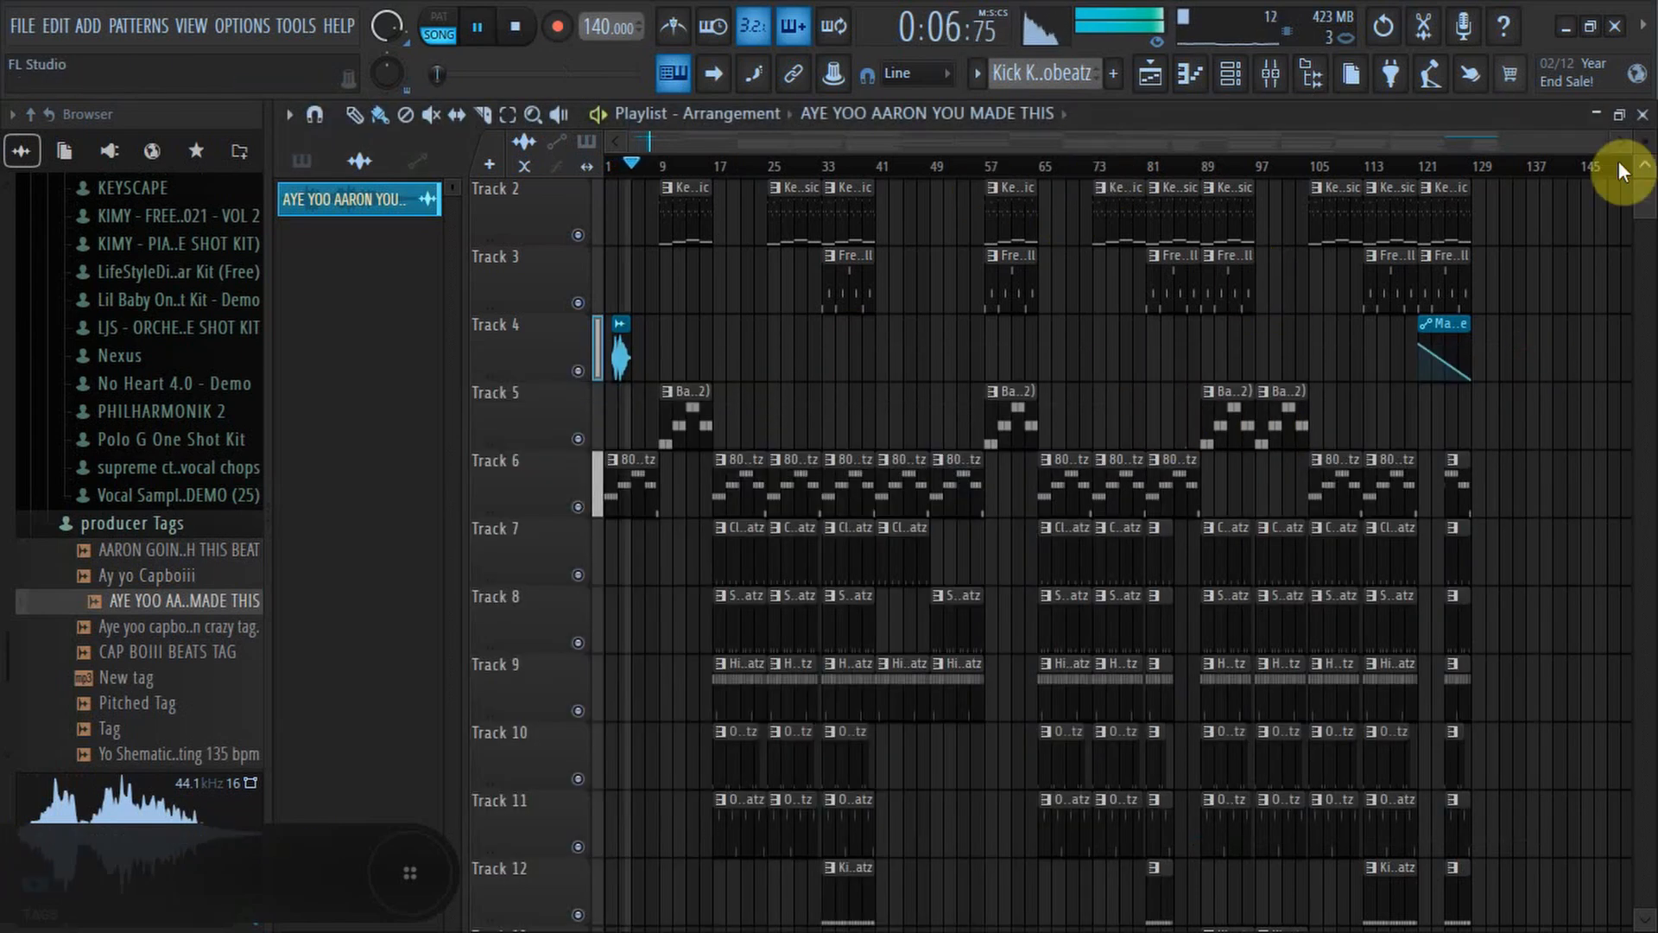
scroll(842, 488, up, 1)
scroll(841, 488, up, 1)
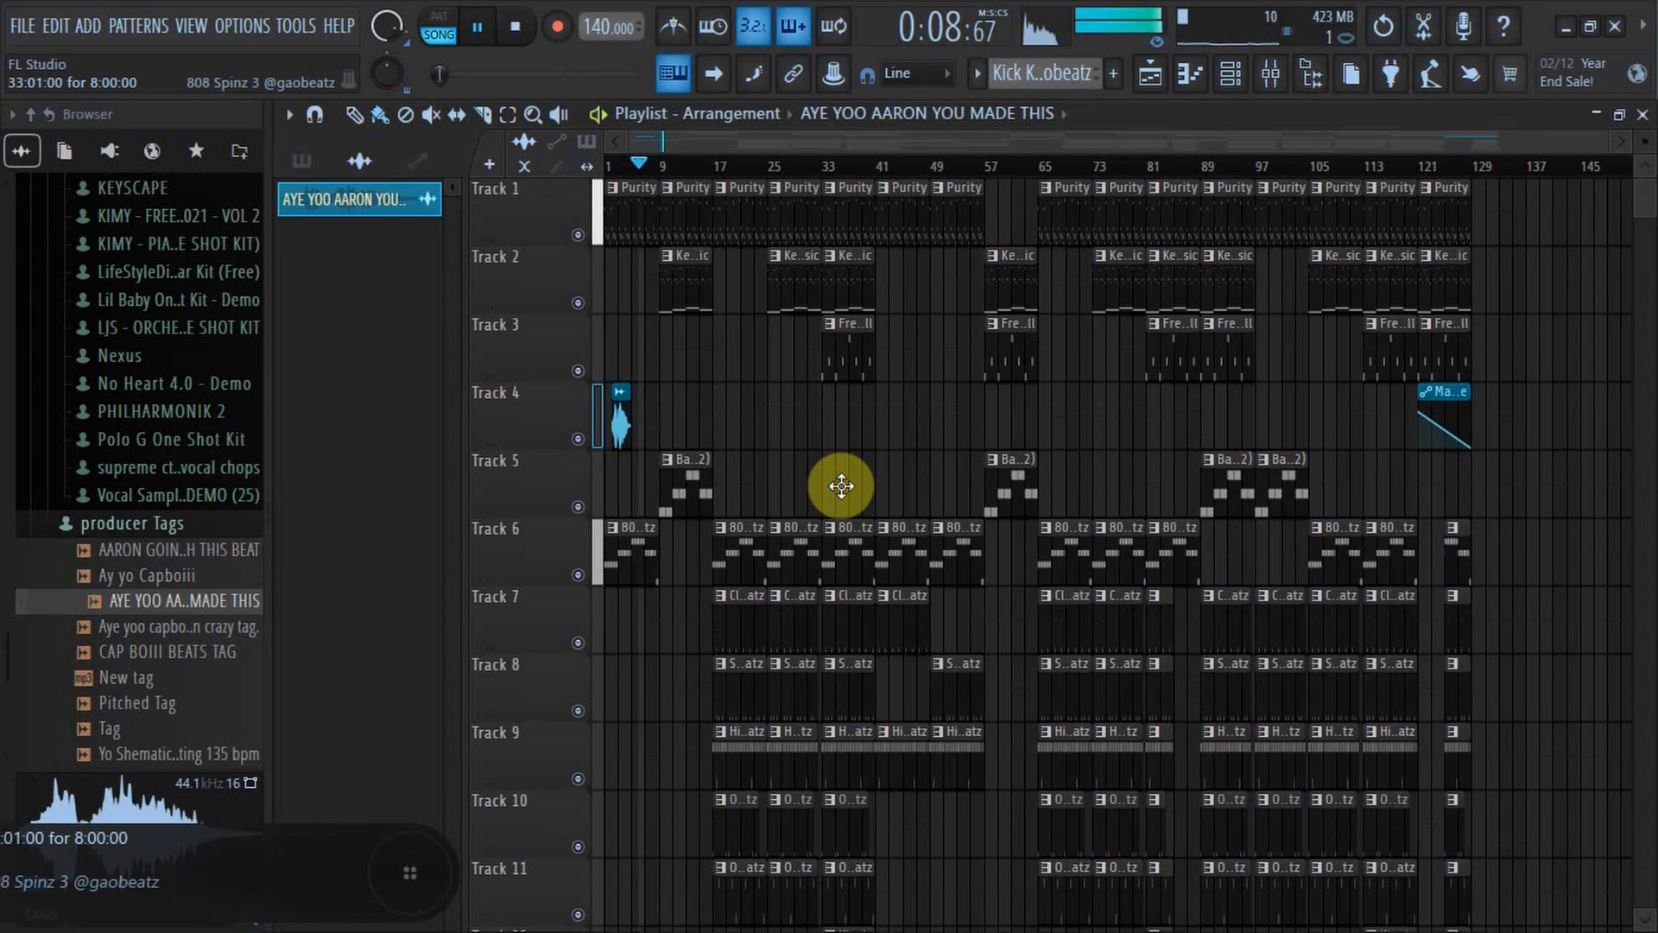